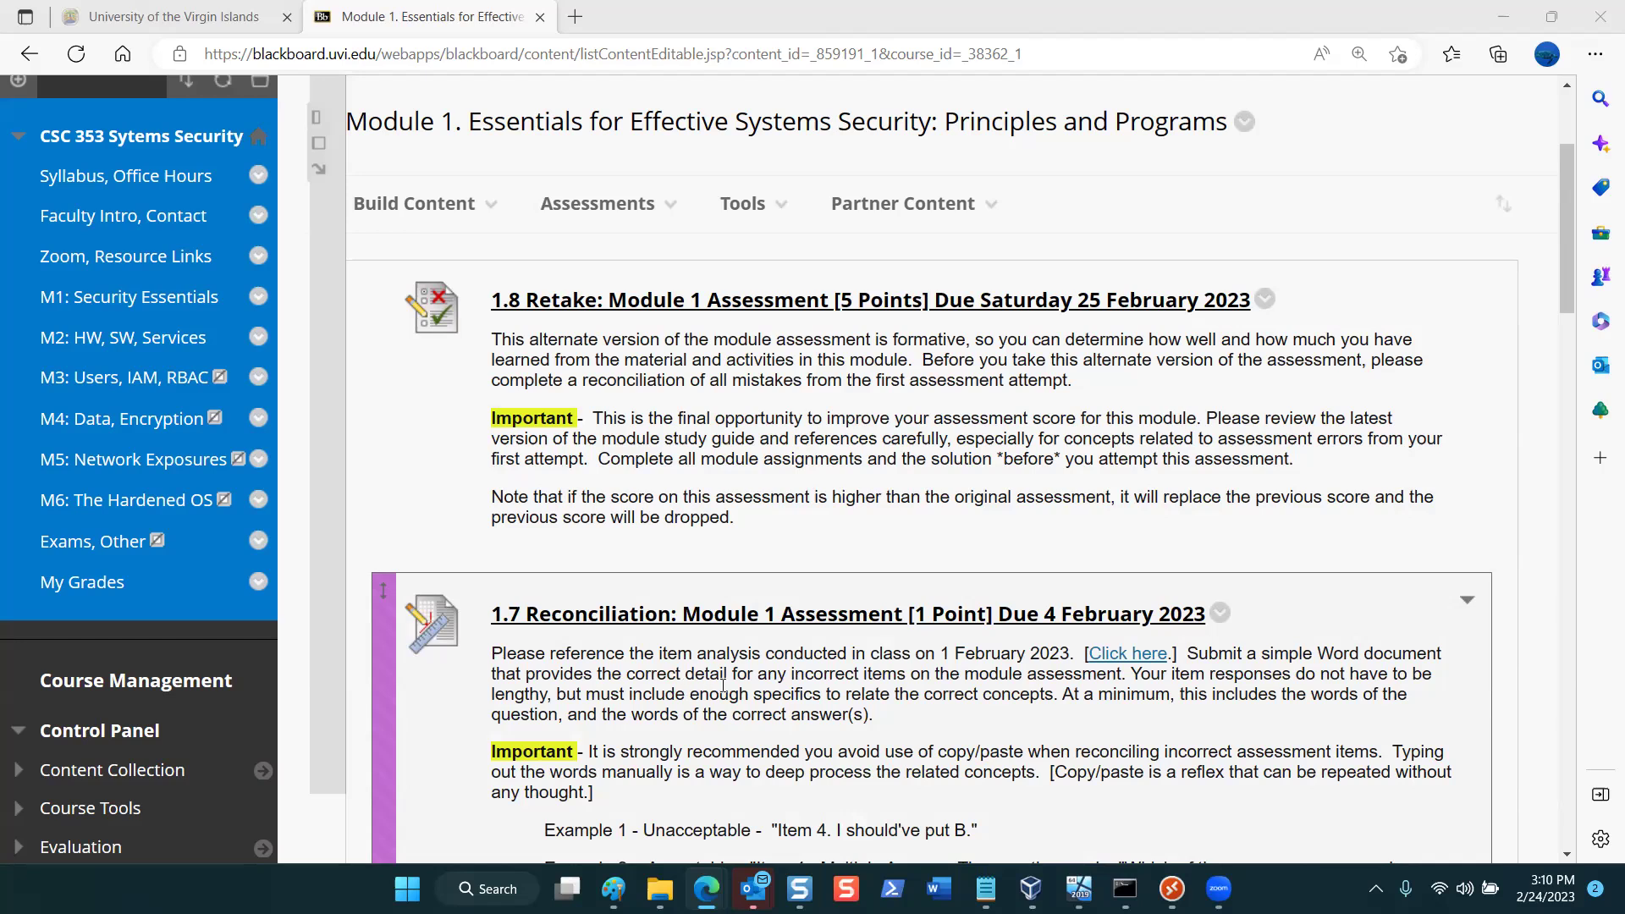
- Open the M2: HW, SW, Services module from the course menu
scroll(713, 693, "down", 5)
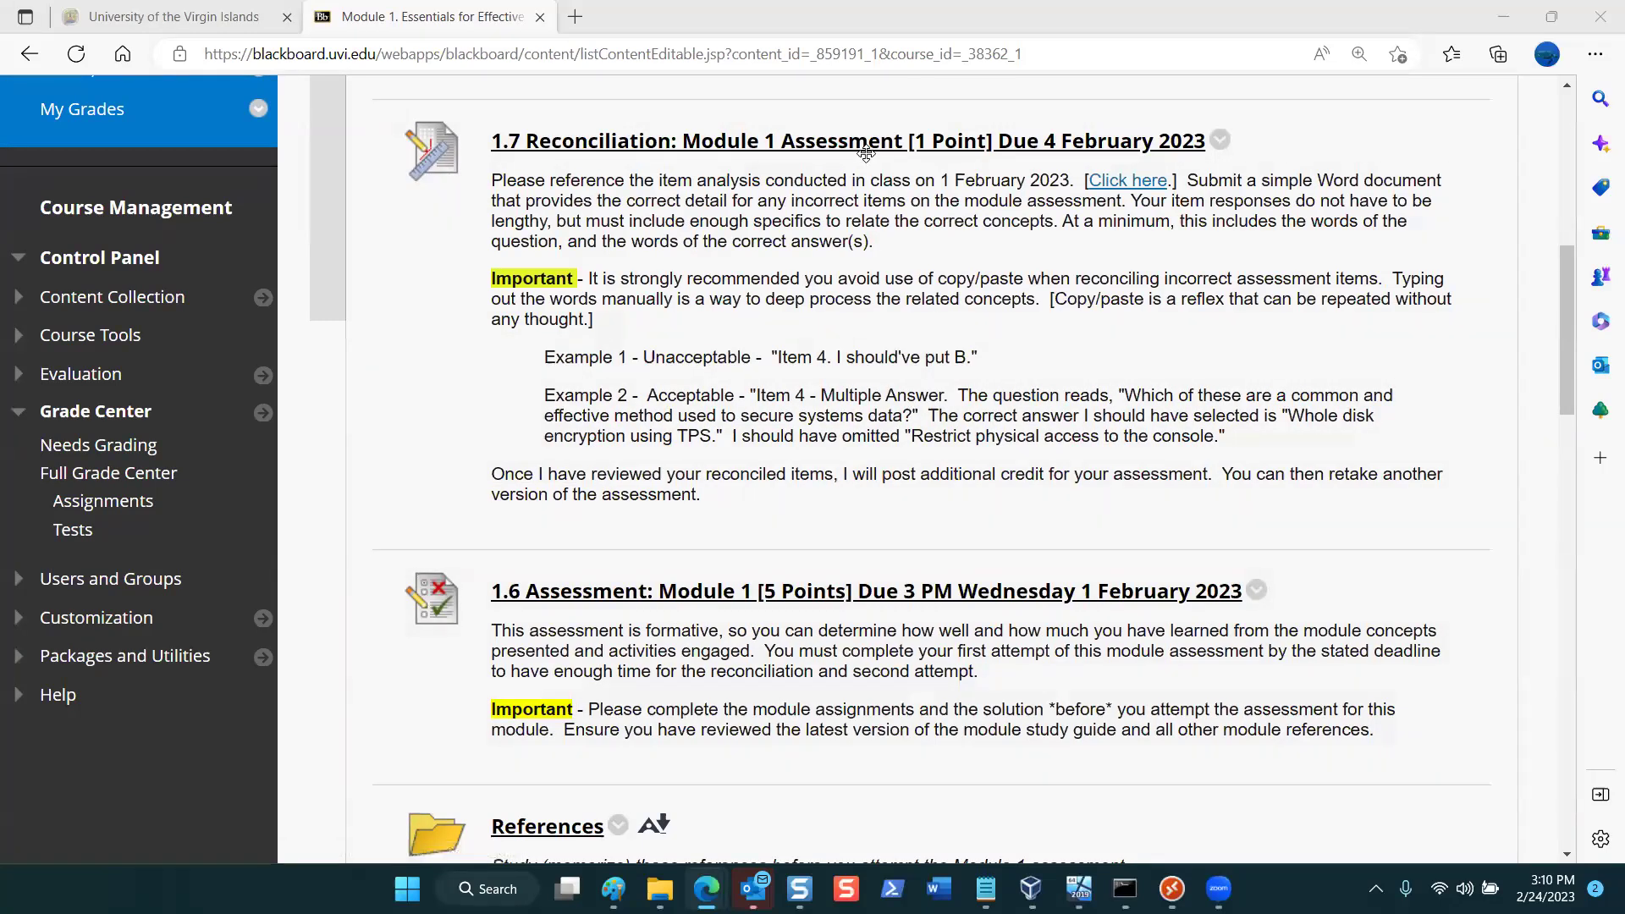
scroll(1004, 569, "up", 3)
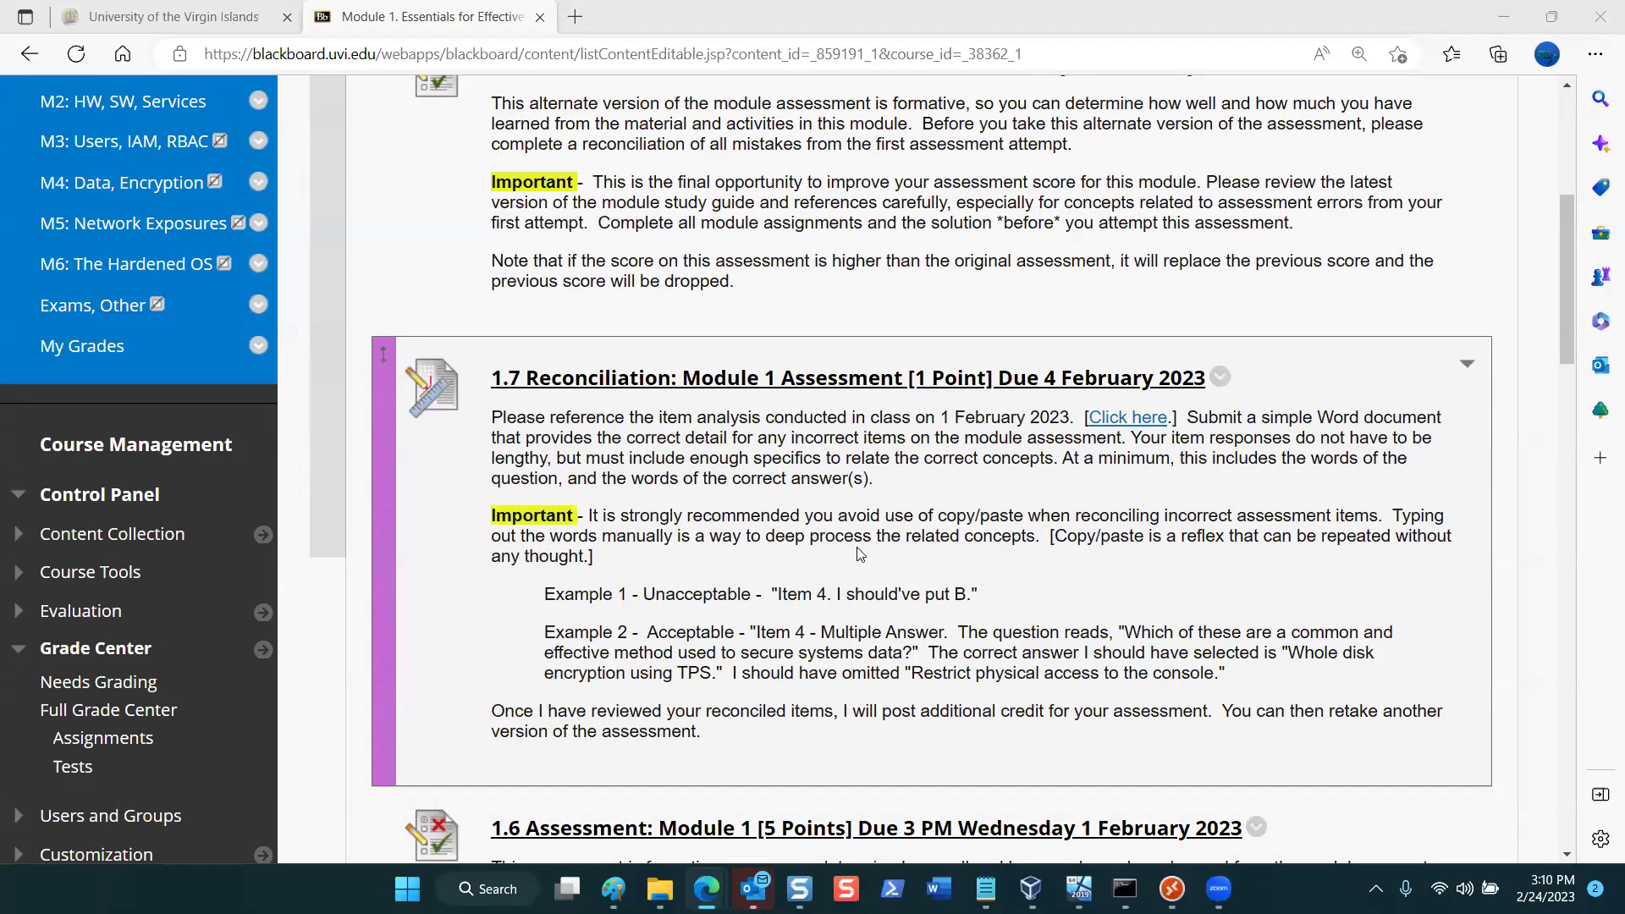
scroll(855, 551, "up", 4)
scroll(862, 549, "up", 1)
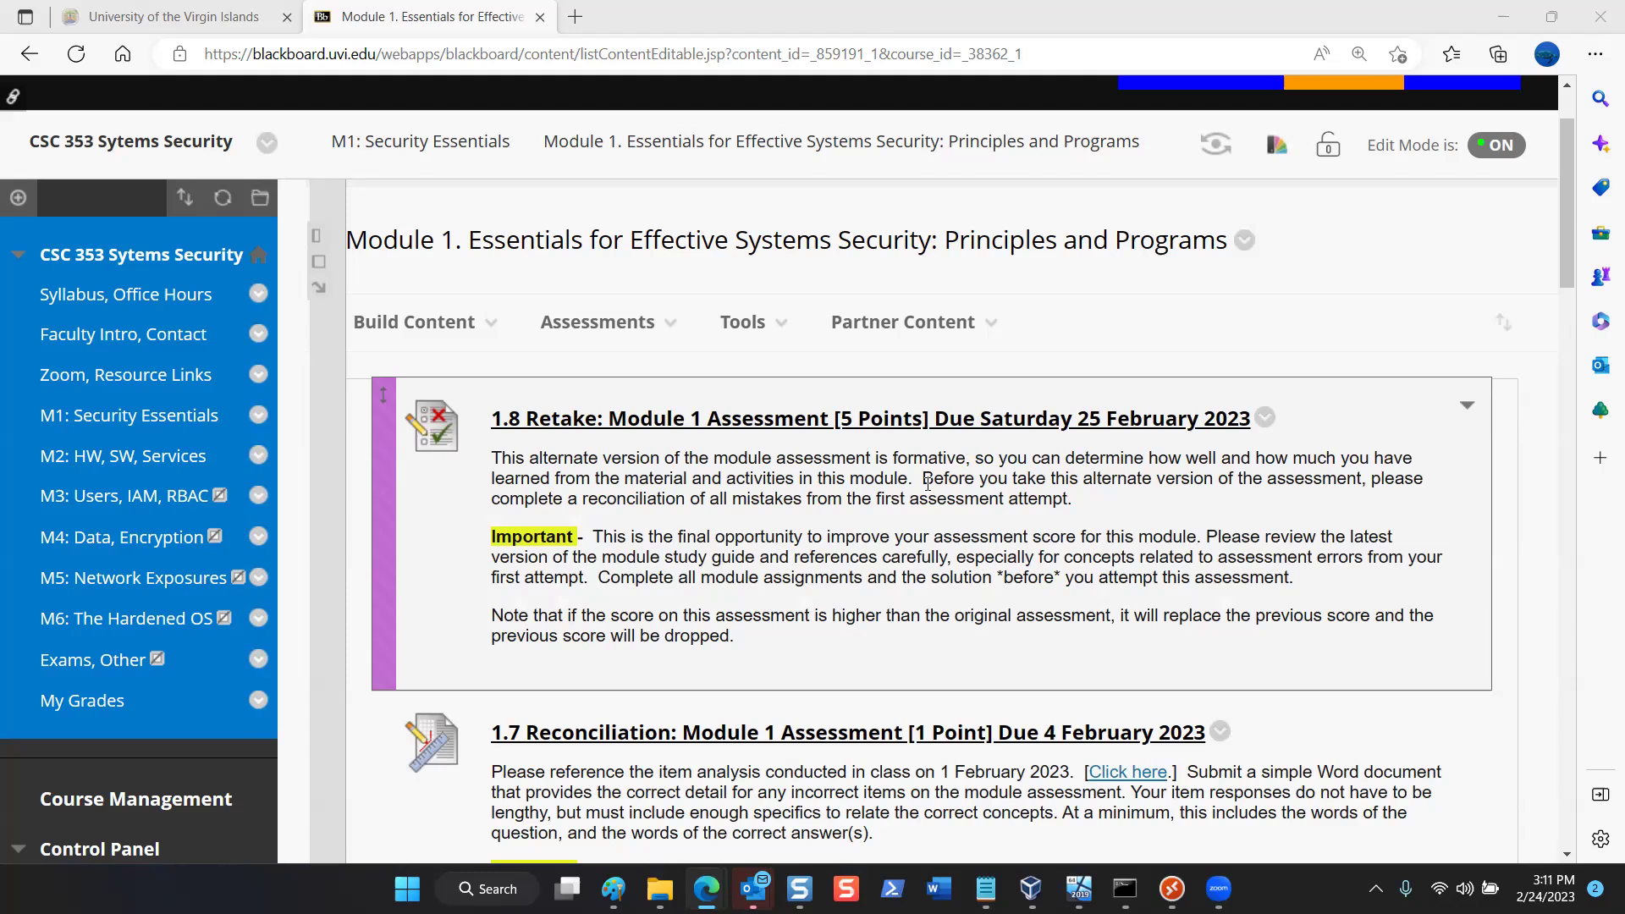
left_click(159, 458)
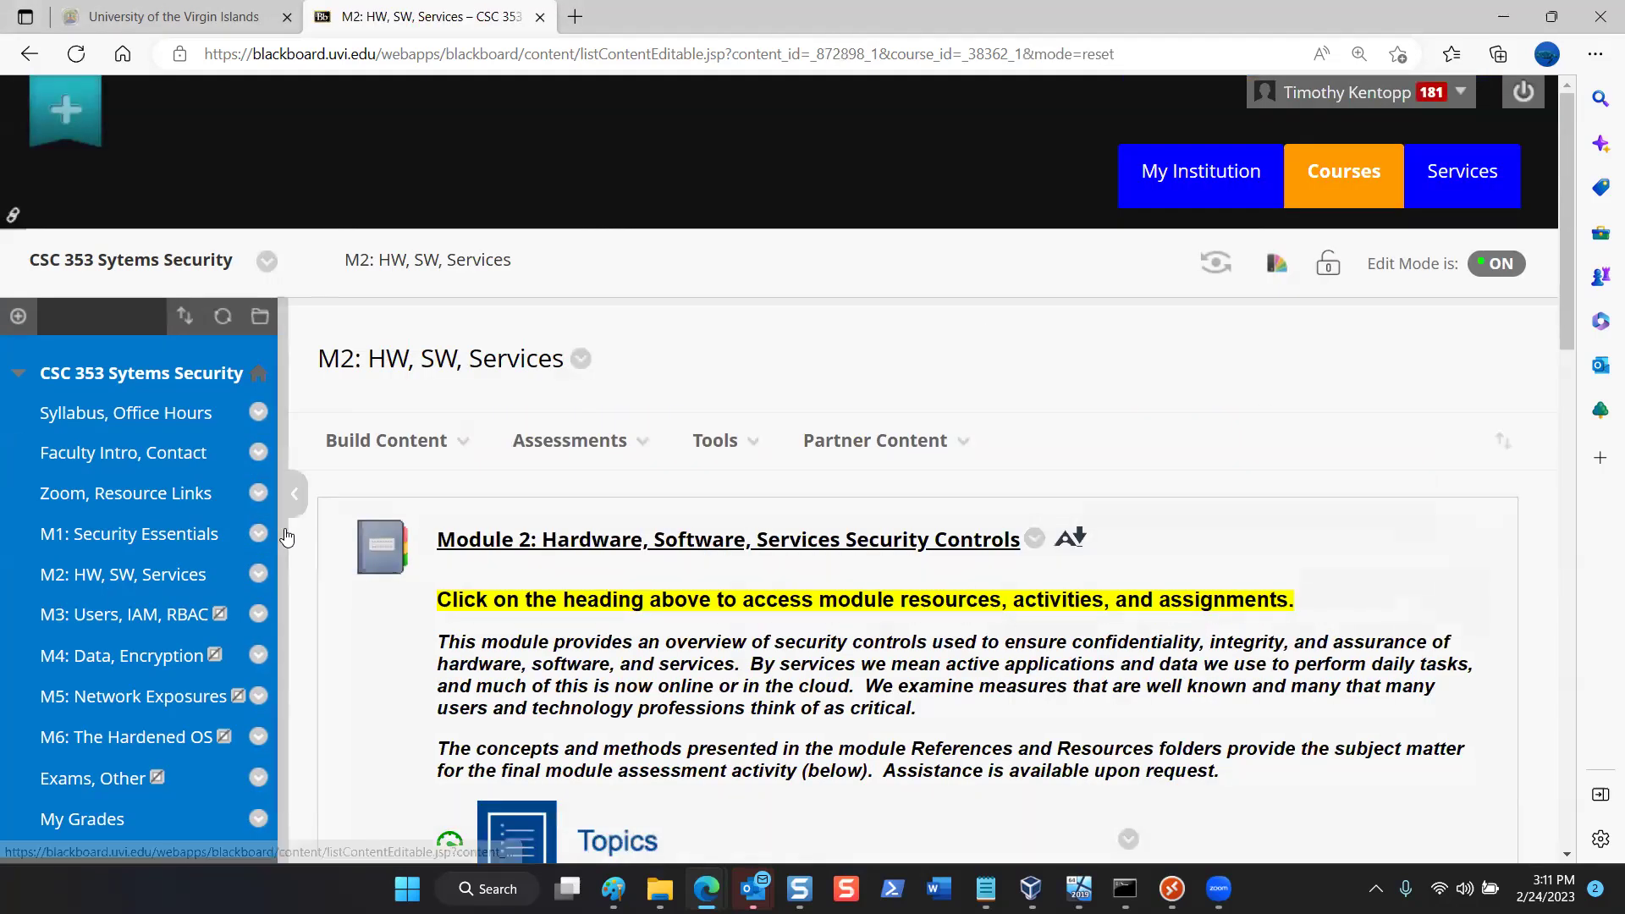
- Collapse the course menu and scroll through Topics, Learning Outcomes and Activities
left_click(295, 497)
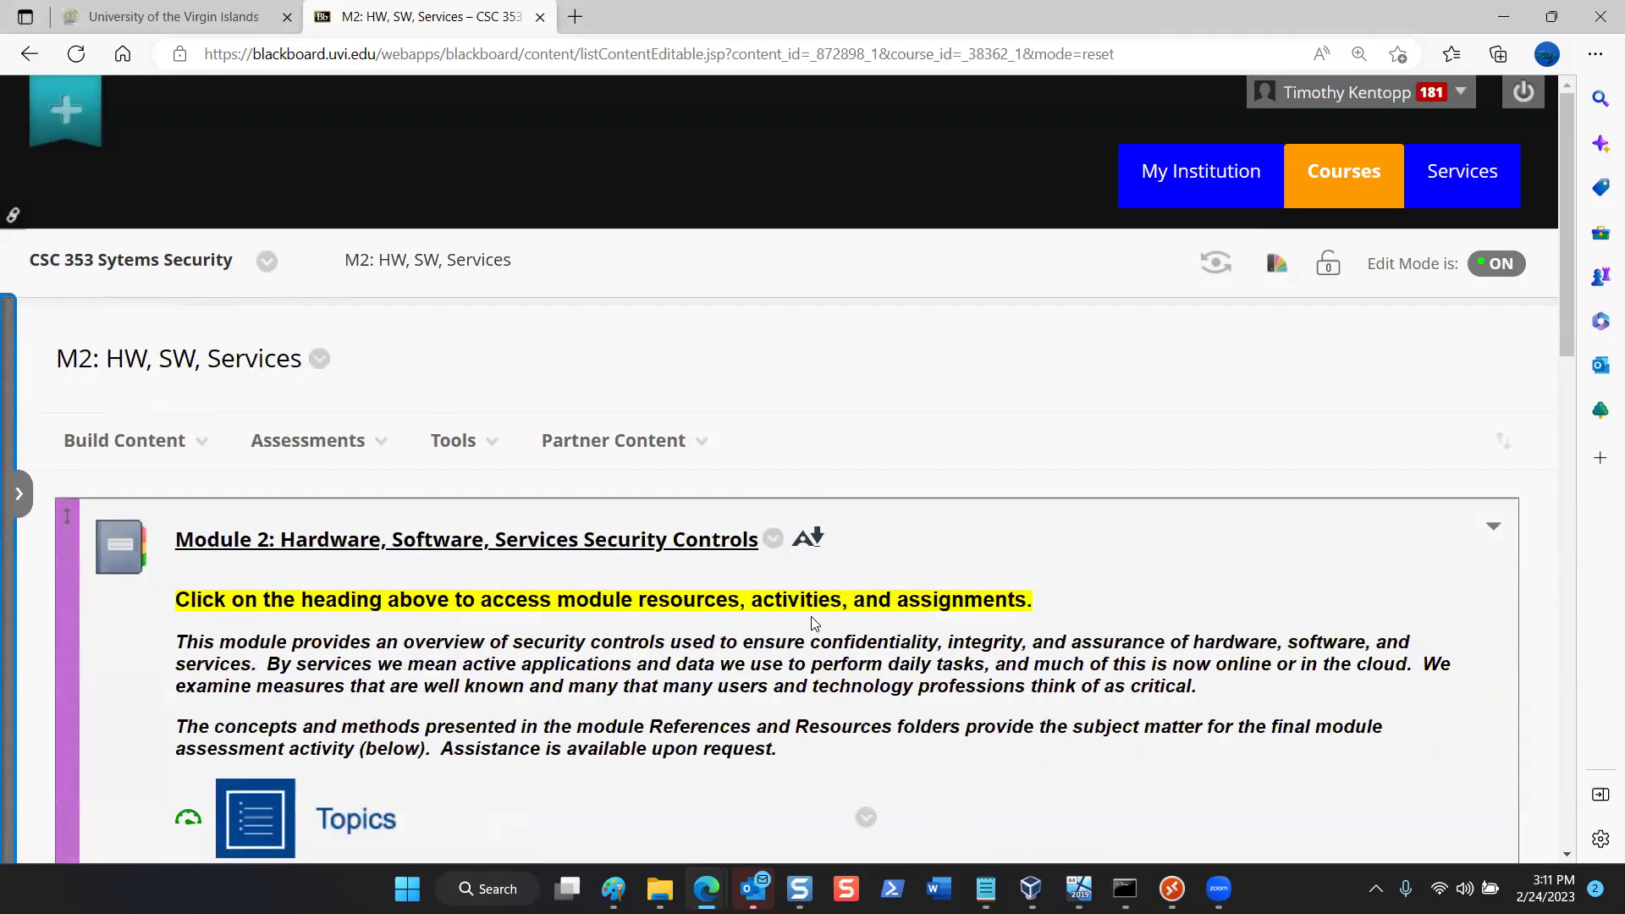
scroll(762, 593, "down", 5)
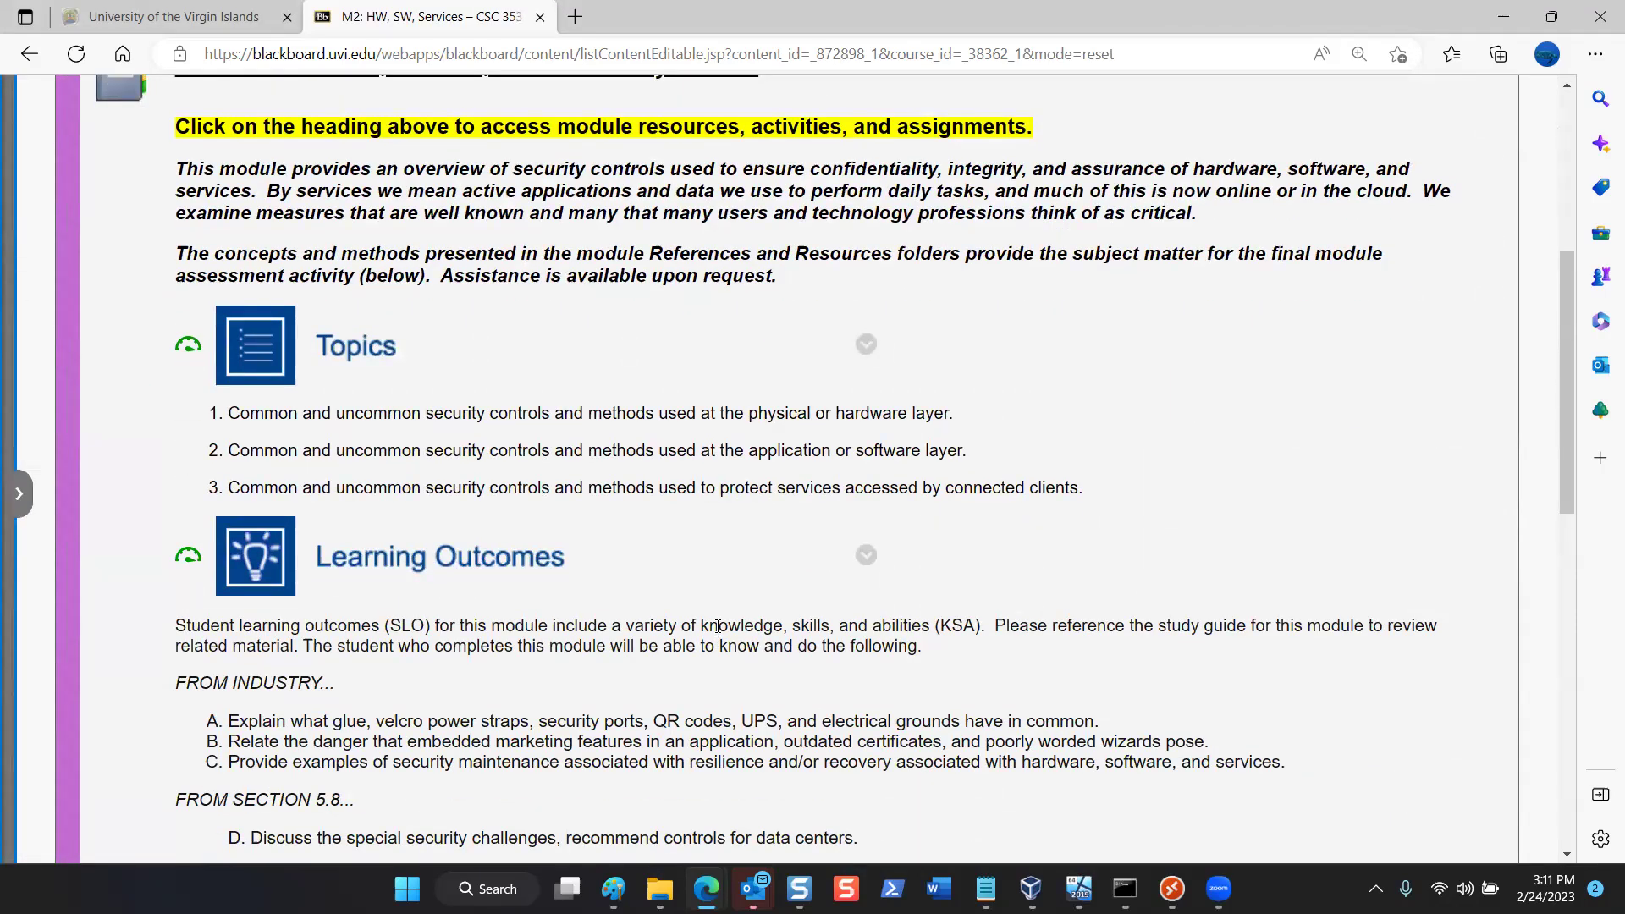
scroll(721, 616, "down", 4)
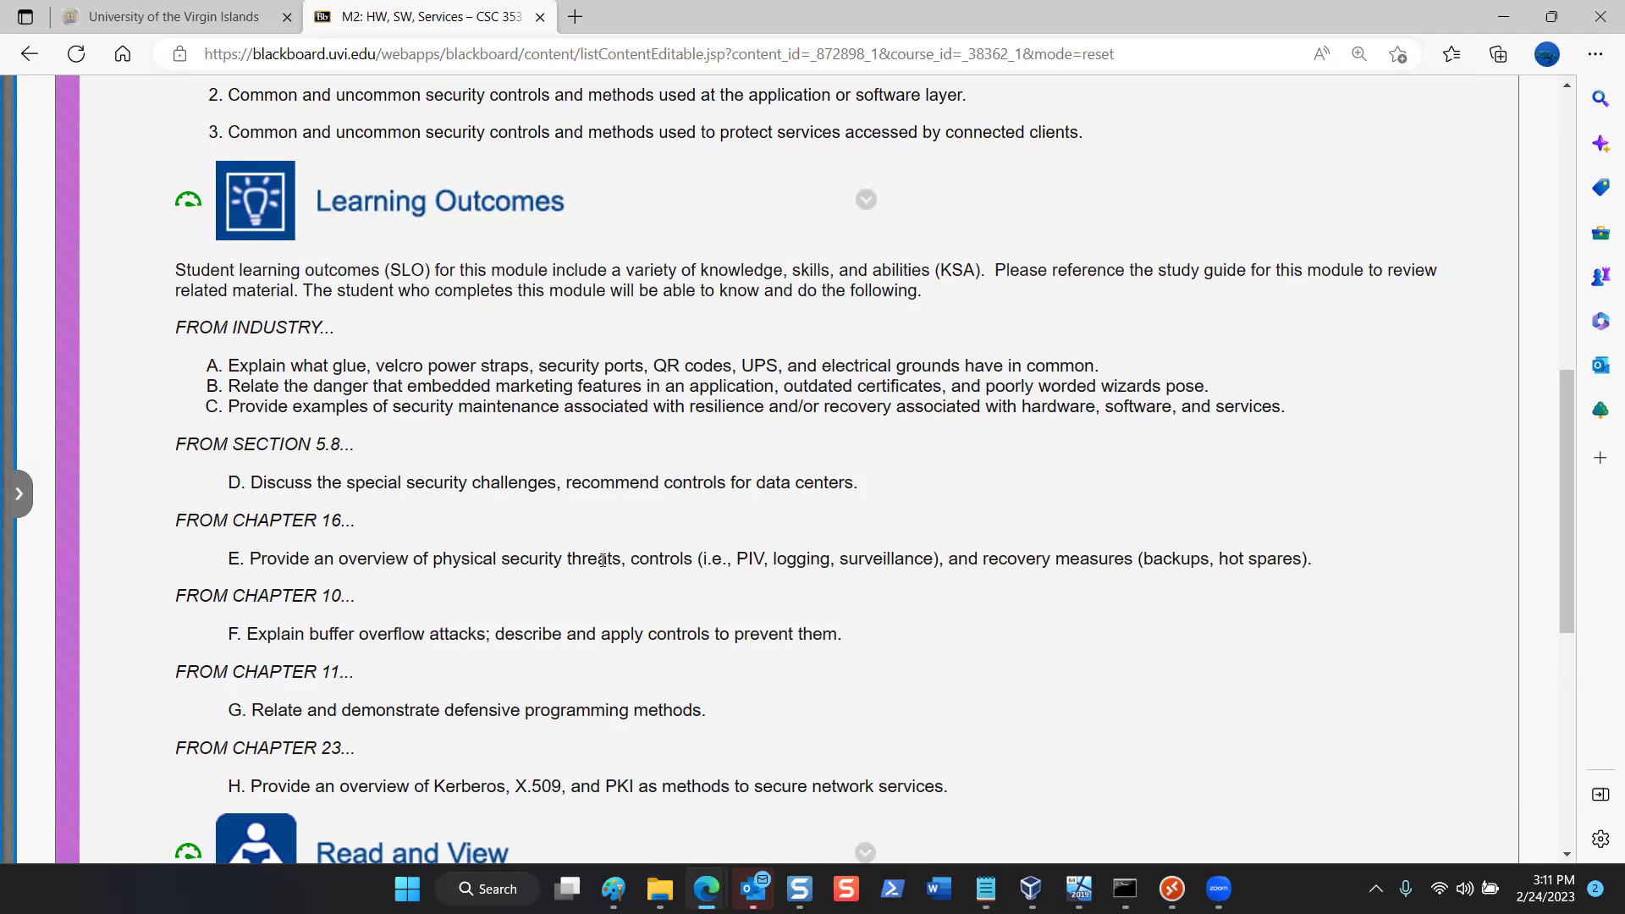
scroll(604, 561, "down", 7)
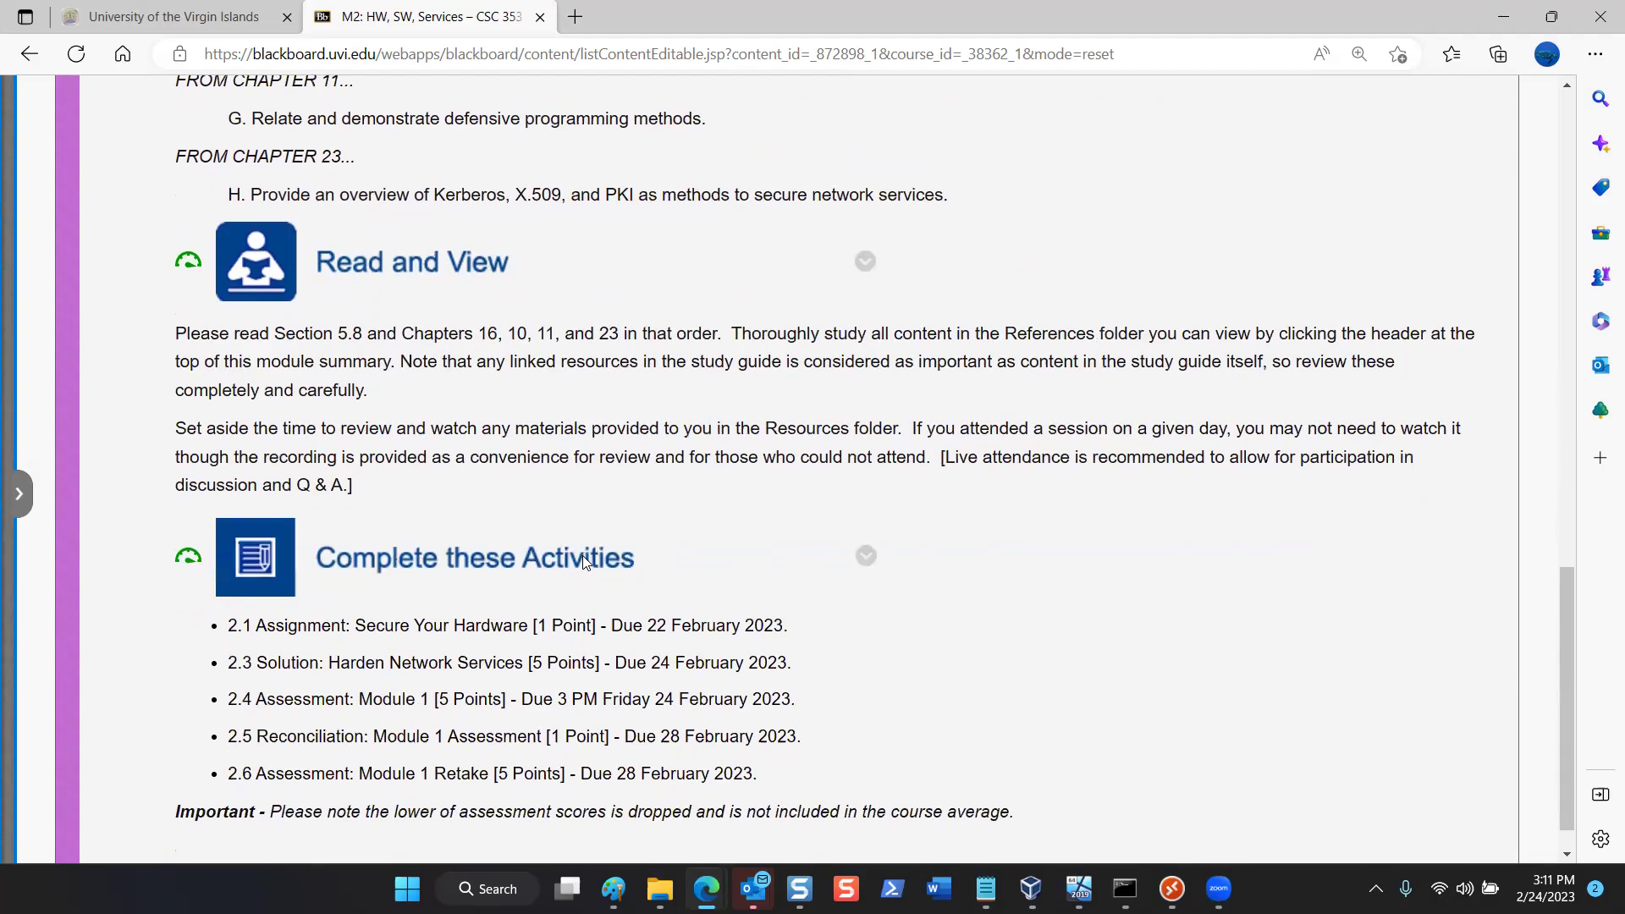
scroll(737, 621, "up", 14)
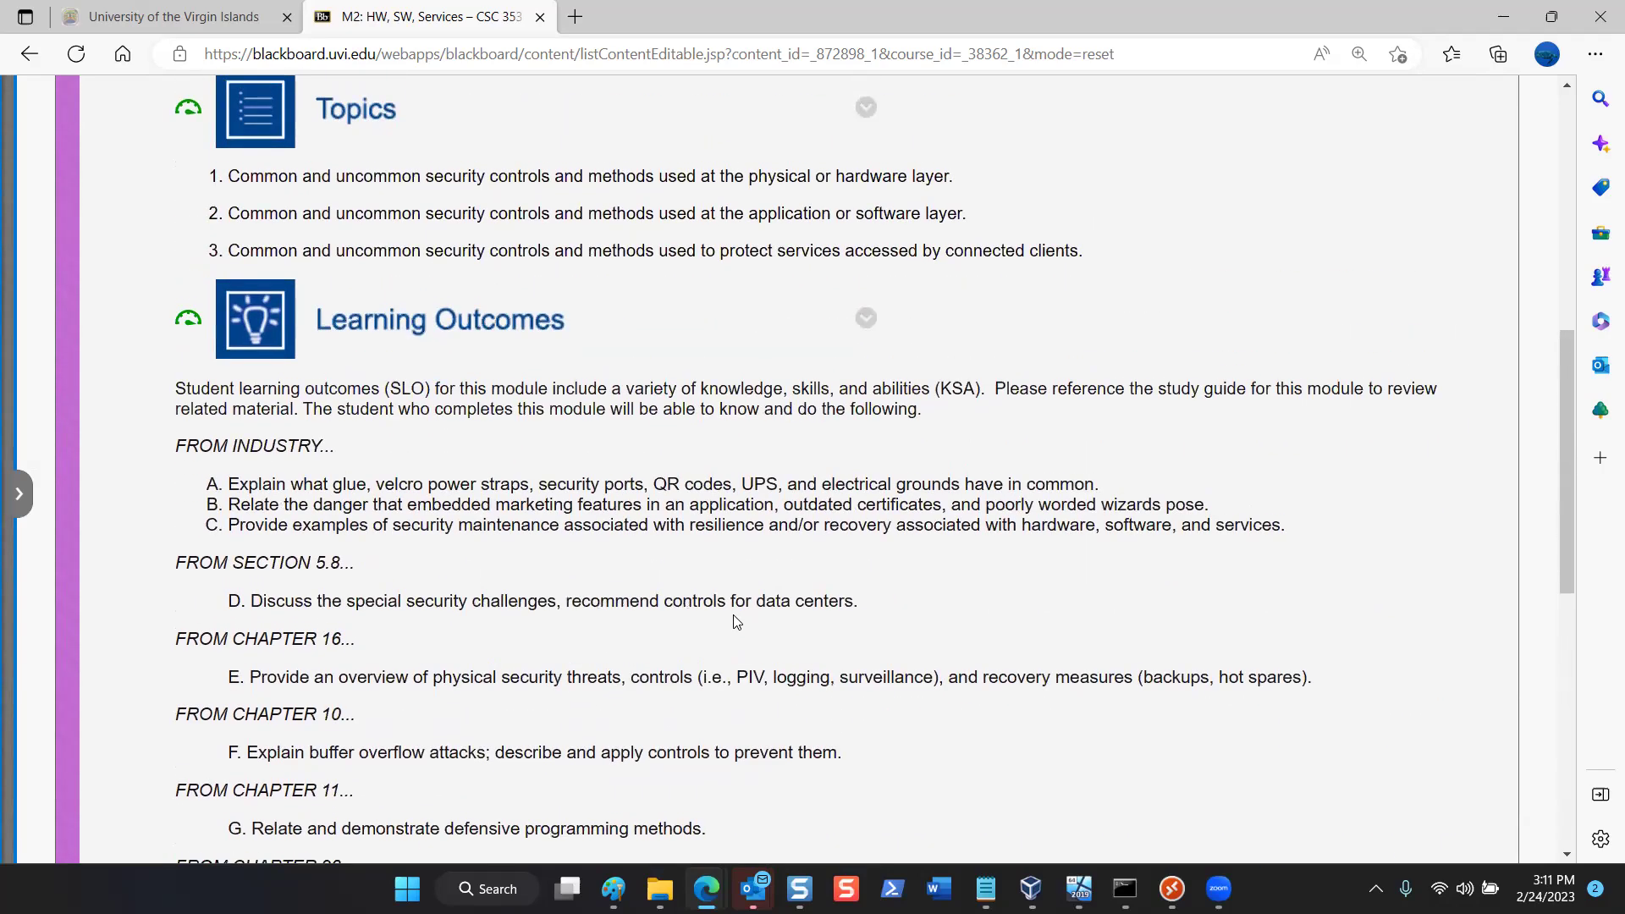
- Open the Module 2 Security Controls page, scroll to items 2.1 and 2.2, and re-expand the course menu
left_click(449, 305)
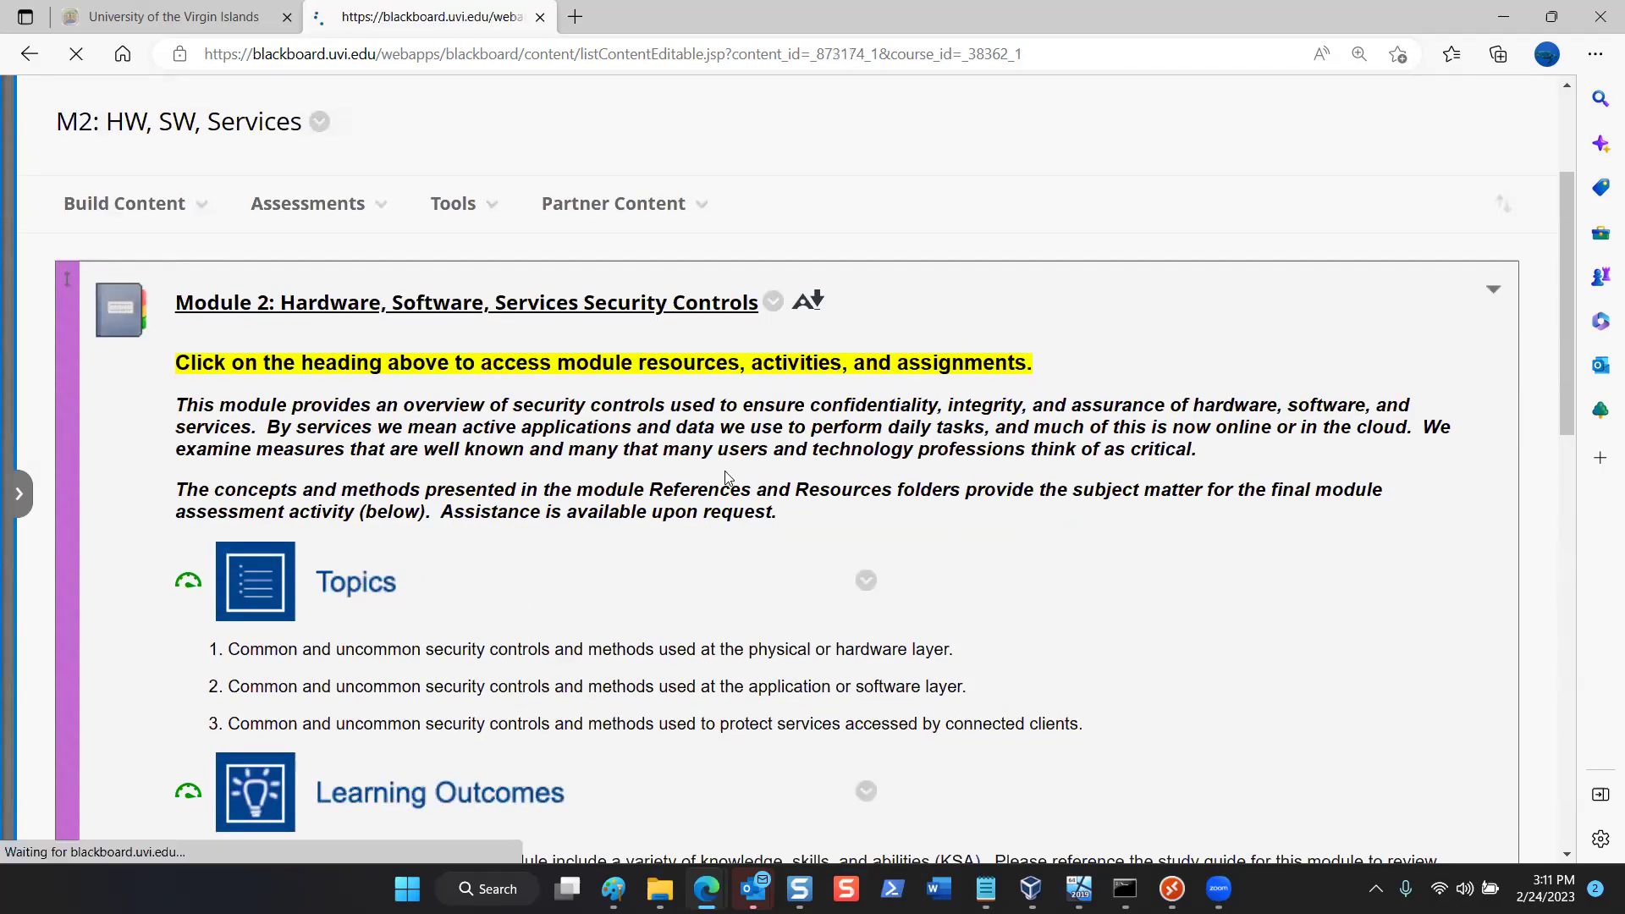
scroll(819, 624, "down", 5)
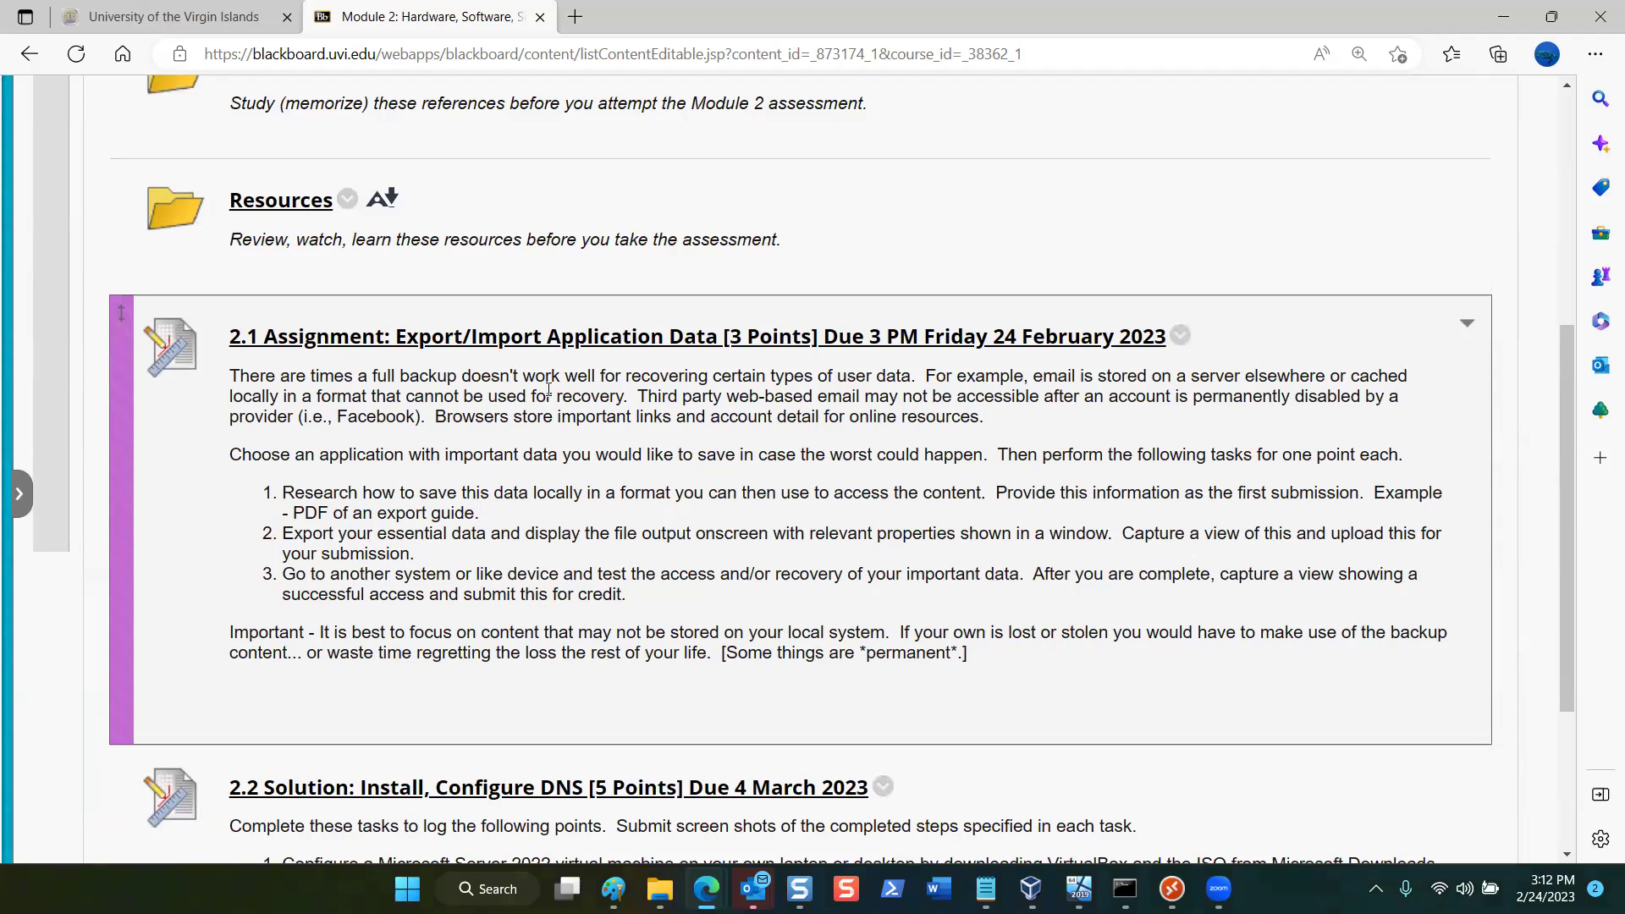
scroll(549, 387, "down", 3)
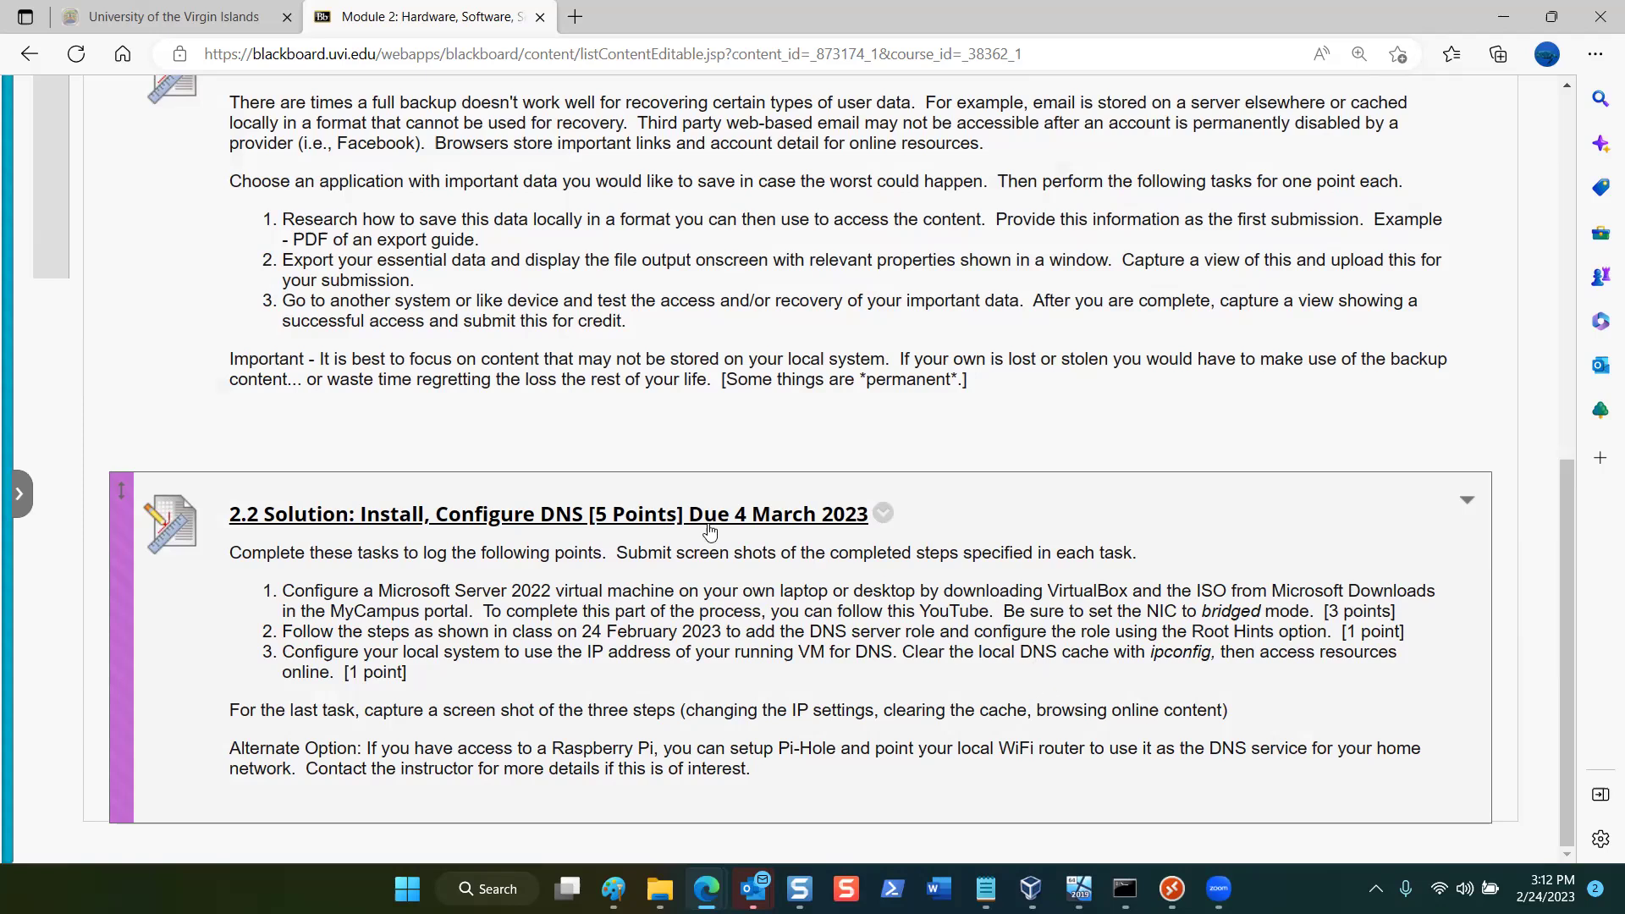
left_click(23, 502)
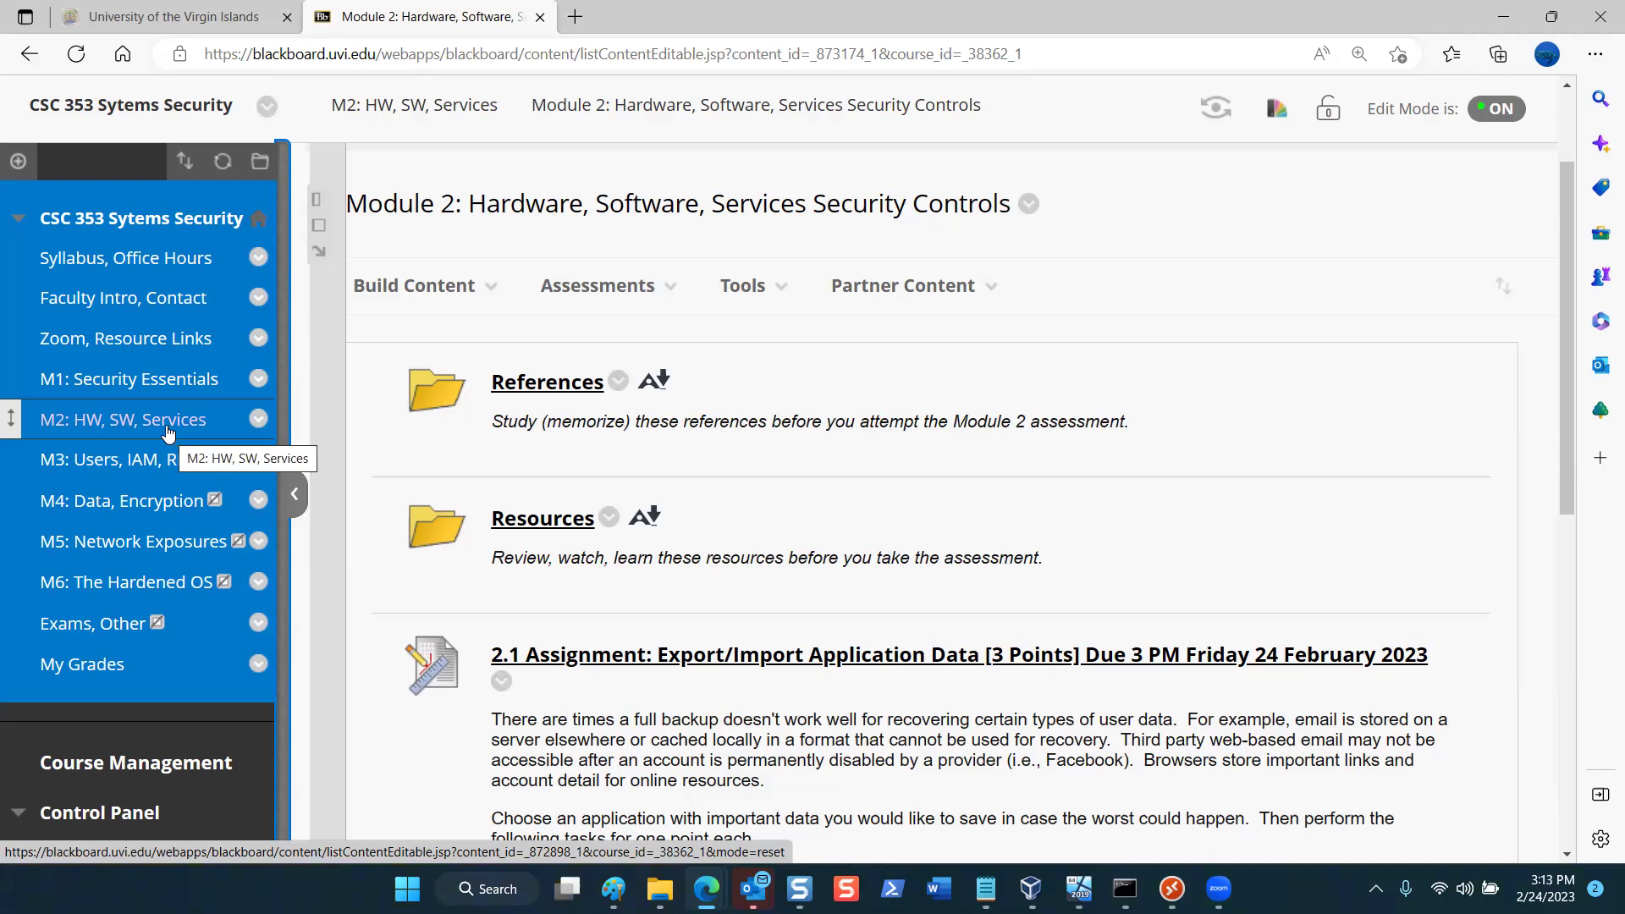
- Return to the M2: HW, SW, Services overview, then reopen the Module 2 Security Controls page
left_click(169, 434)
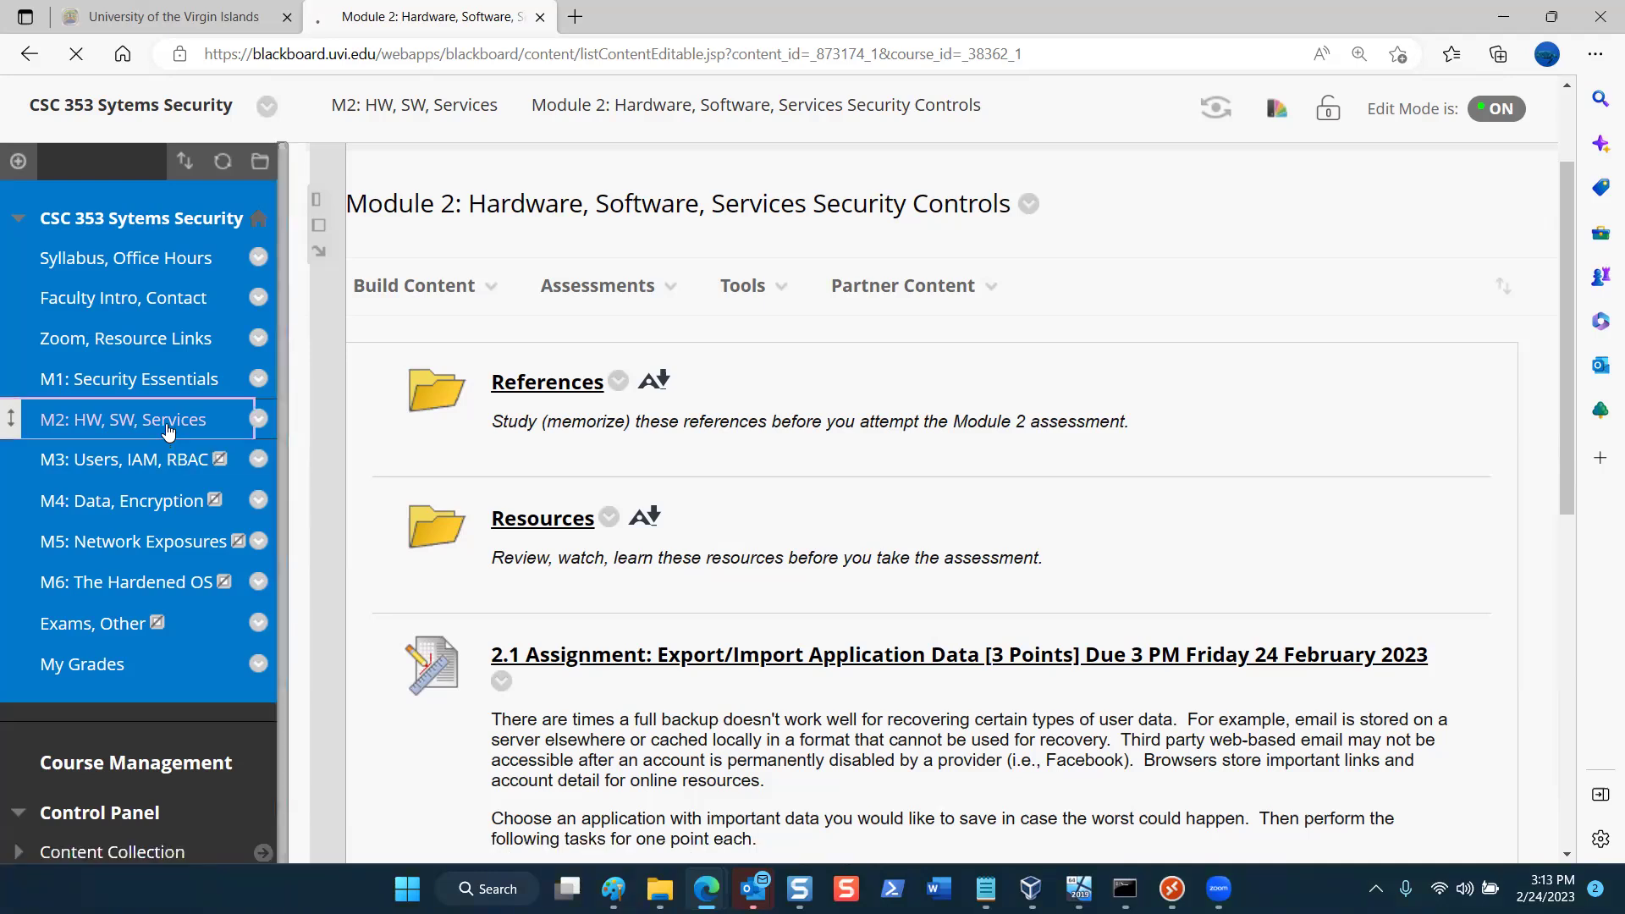
scroll(584, 576, "down", 6)
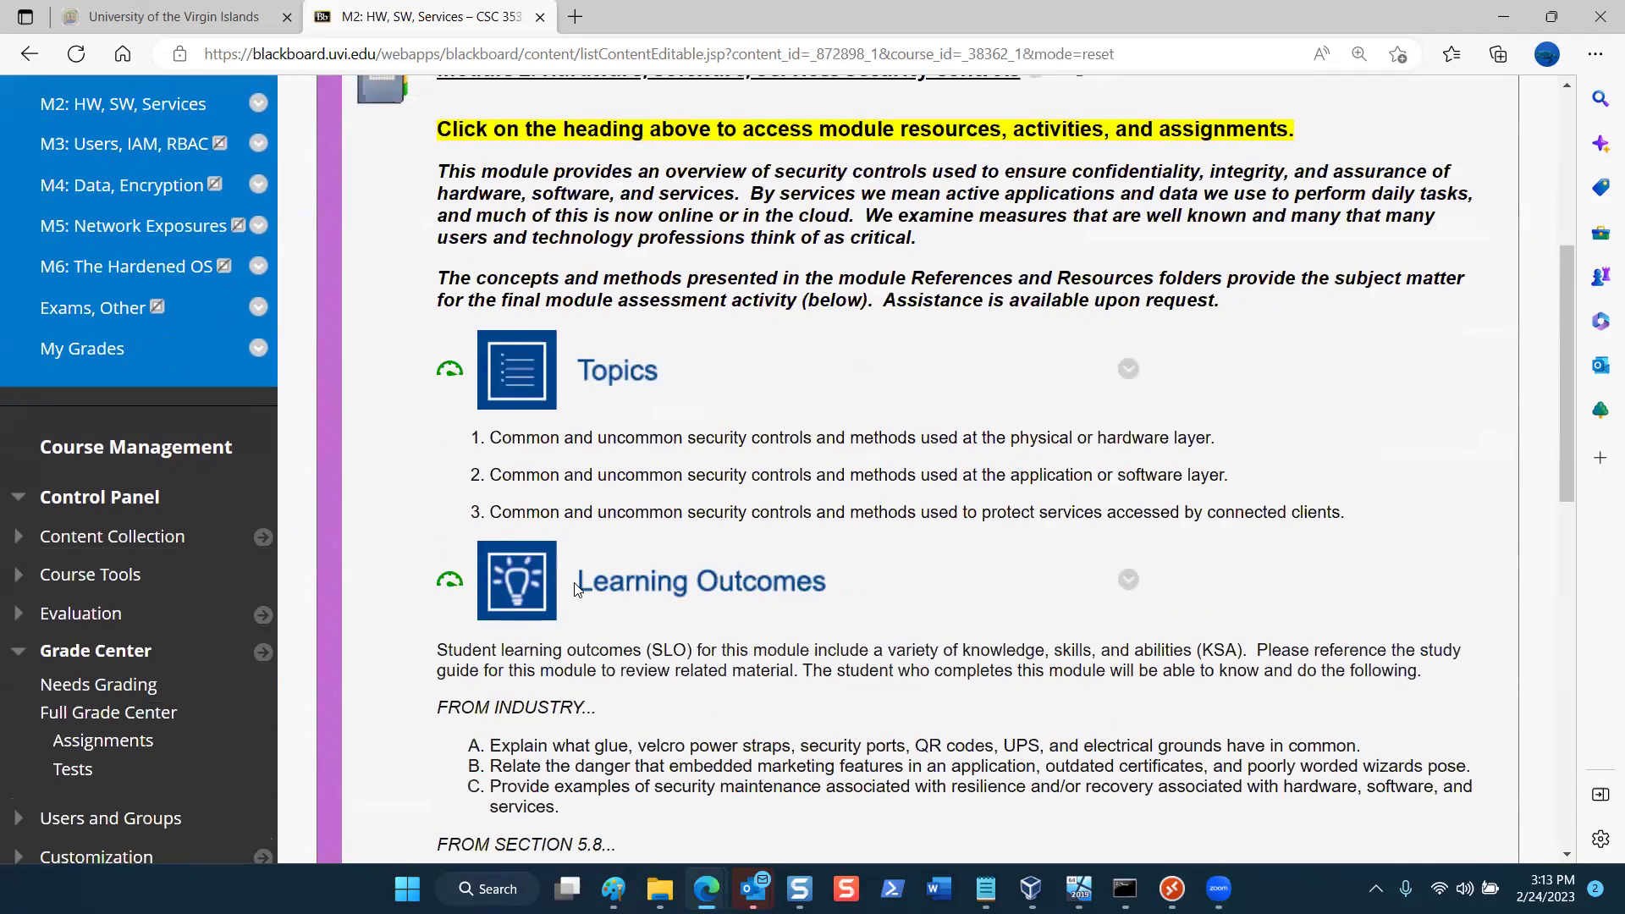
scroll(569, 543, "down", 2)
scroll(541, 564, "down", 3)
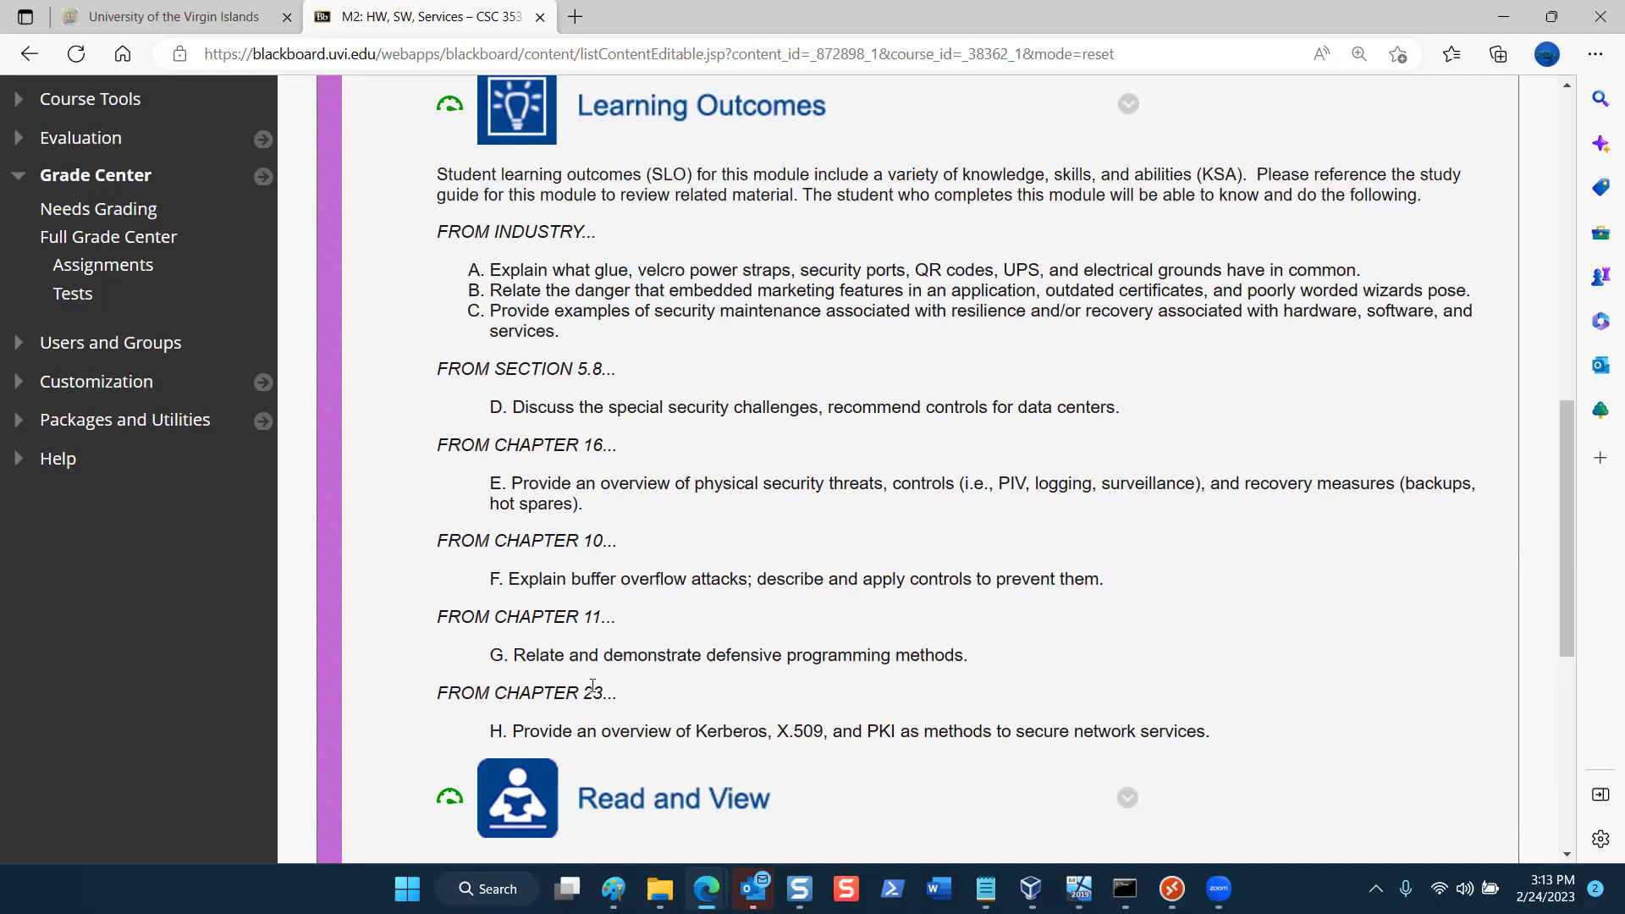
scroll(597, 692, "up", 8)
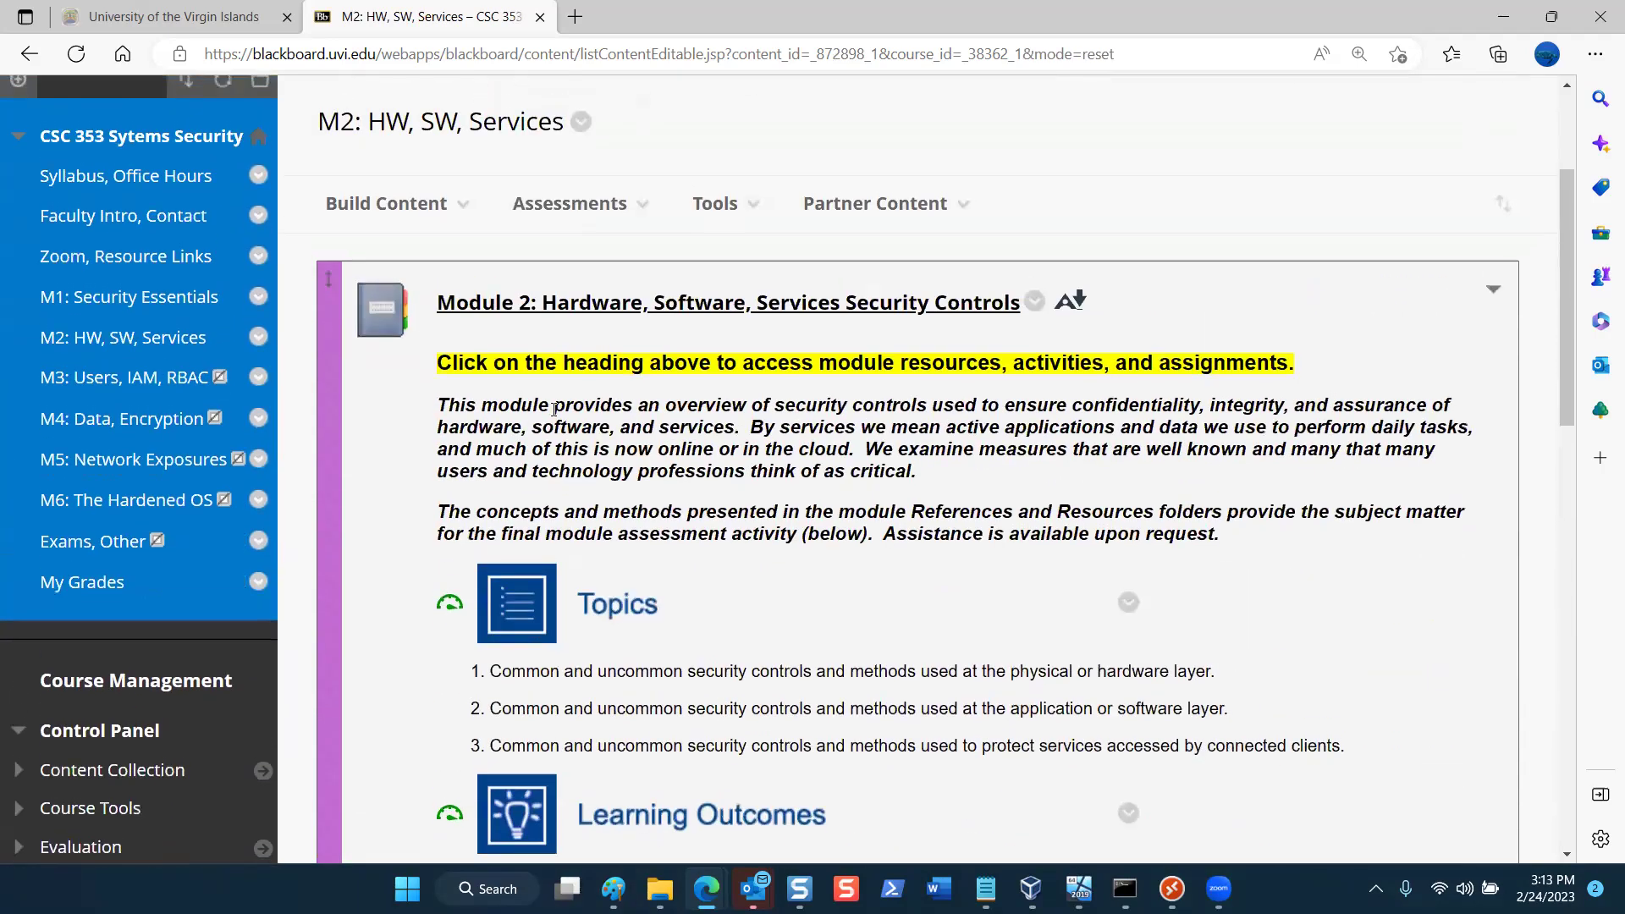
left_click(537, 307)
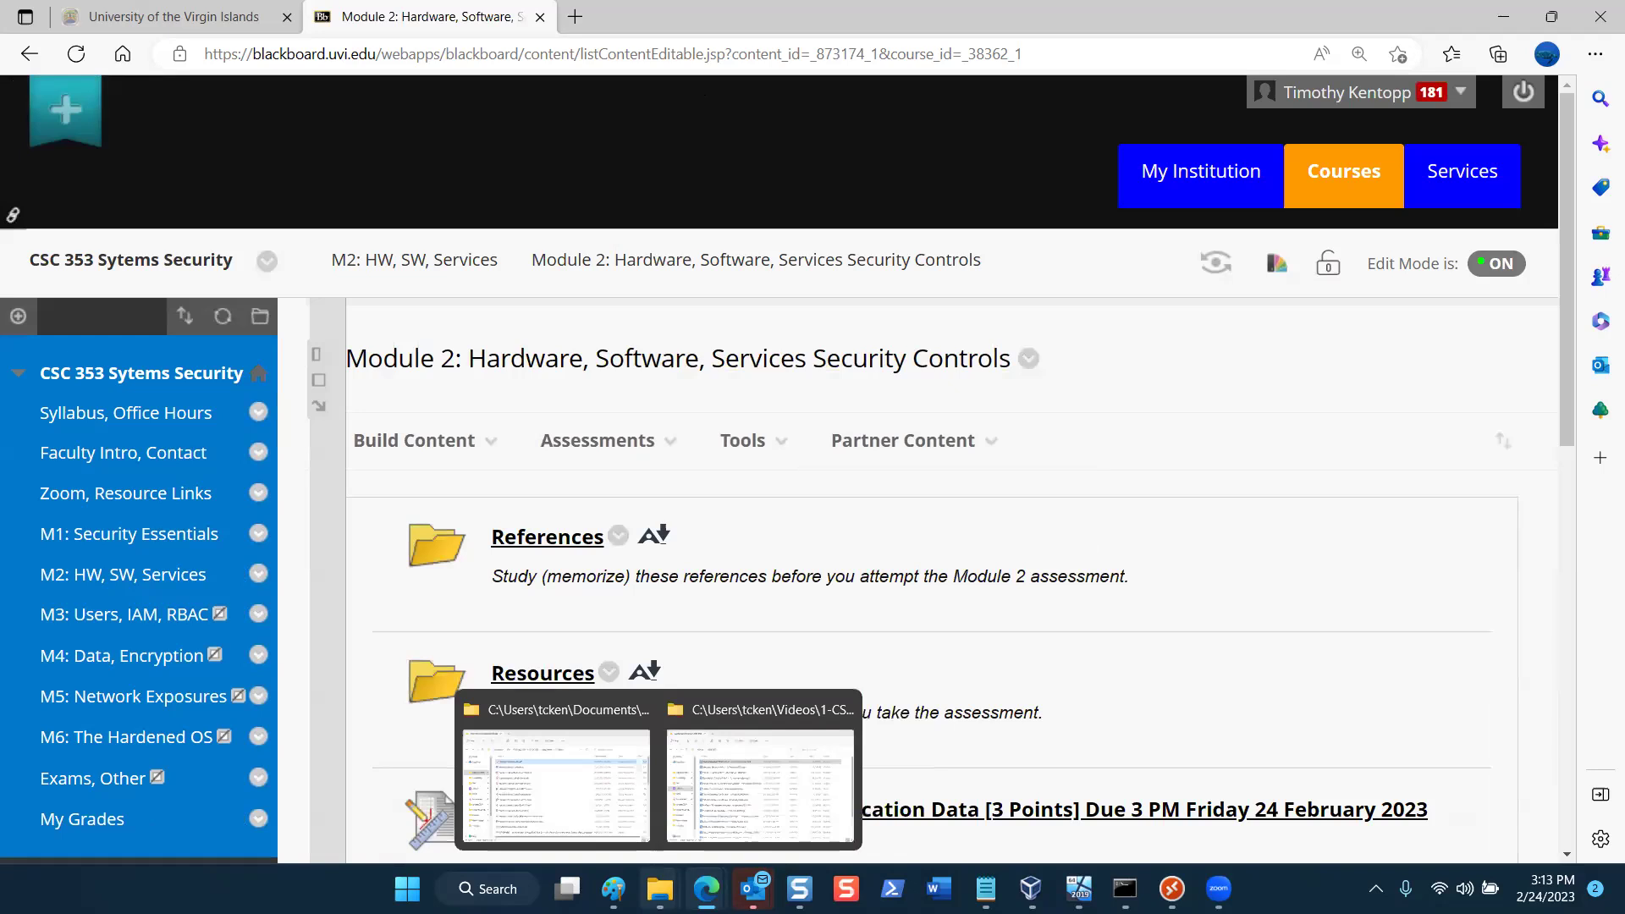
- Bring Paint forward and save the current image
mouse_move(614, 889)
left_click(611, 783)
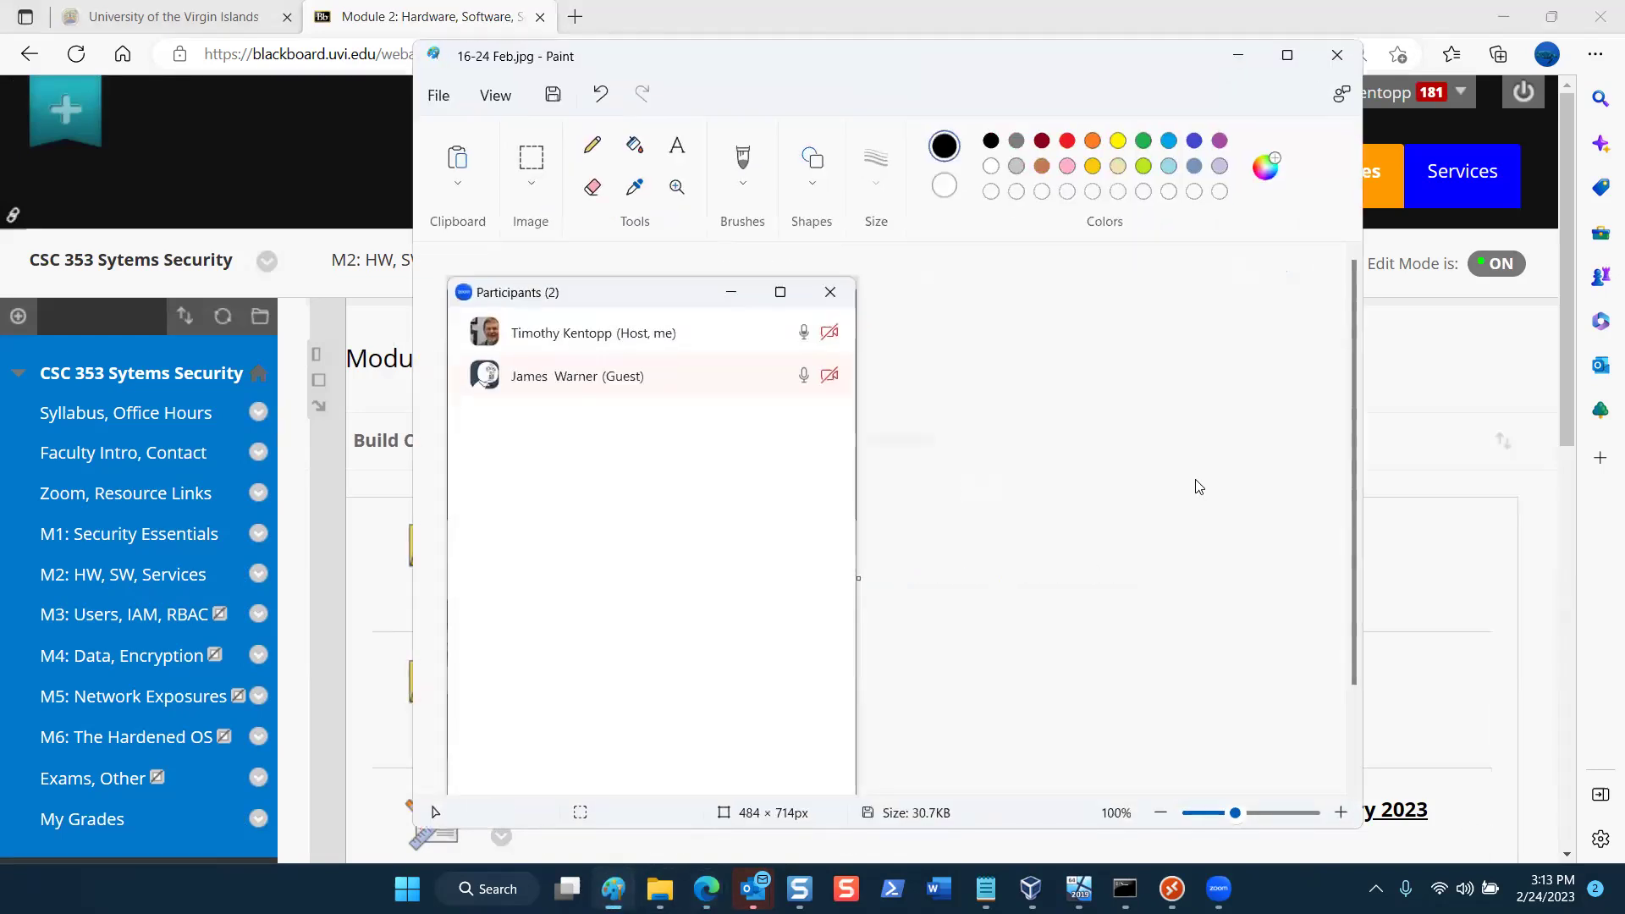
left_click(555, 94)
- Start a new Paint image and paste the participants-list screenshot into it
left_click(438, 95)
left_click(471, 130)
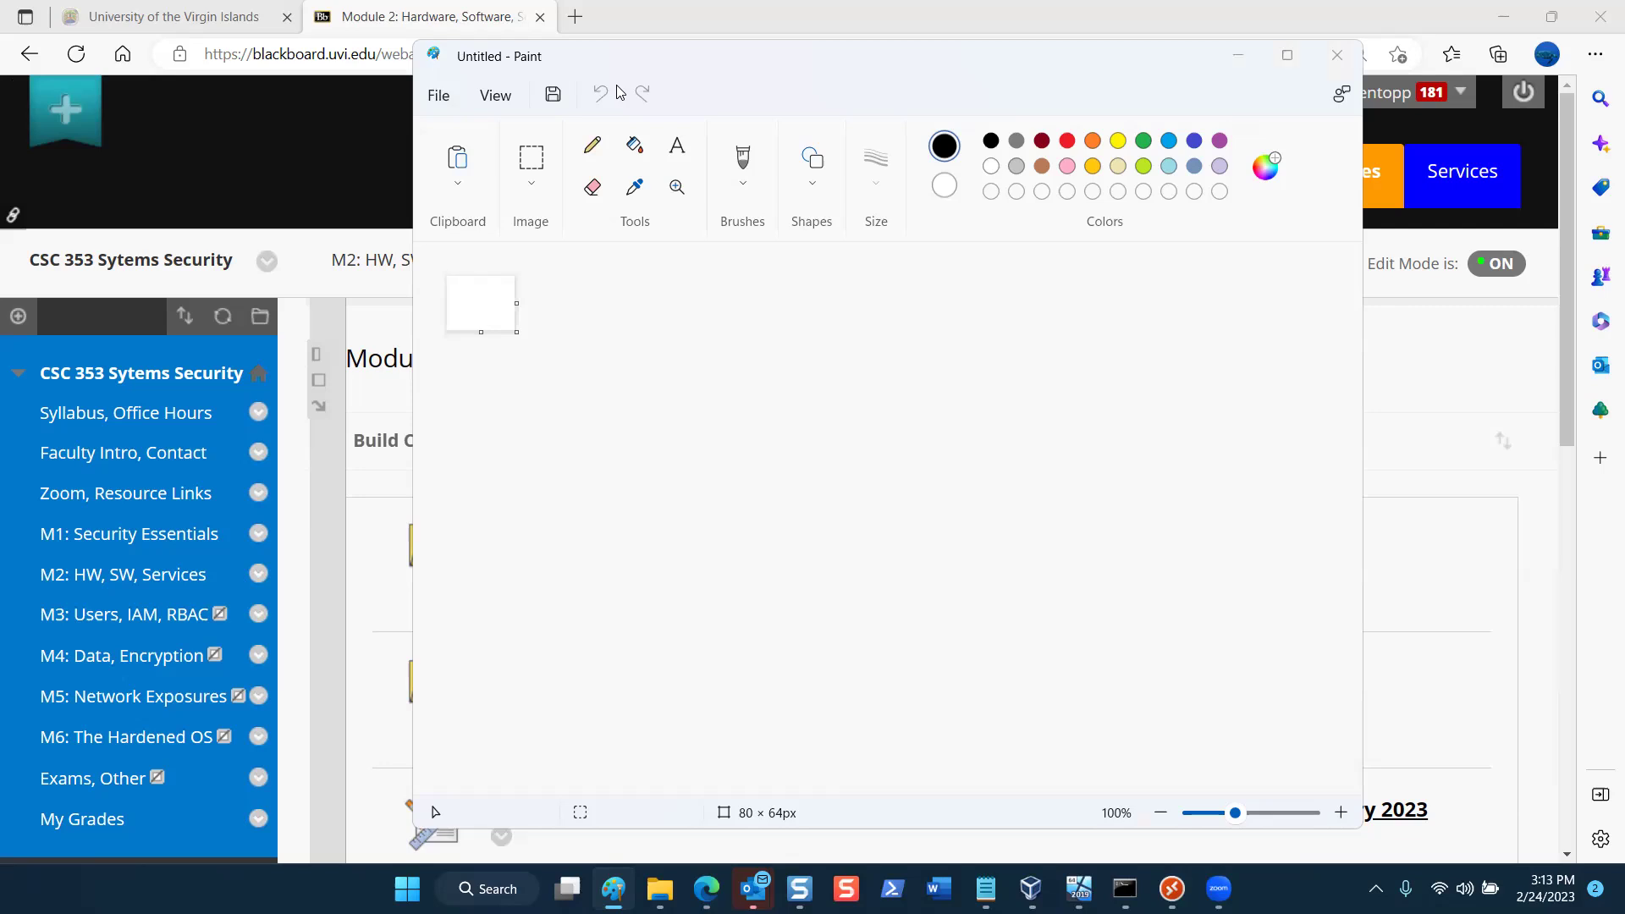
left_click(564, 519)
key("ctrl+v")
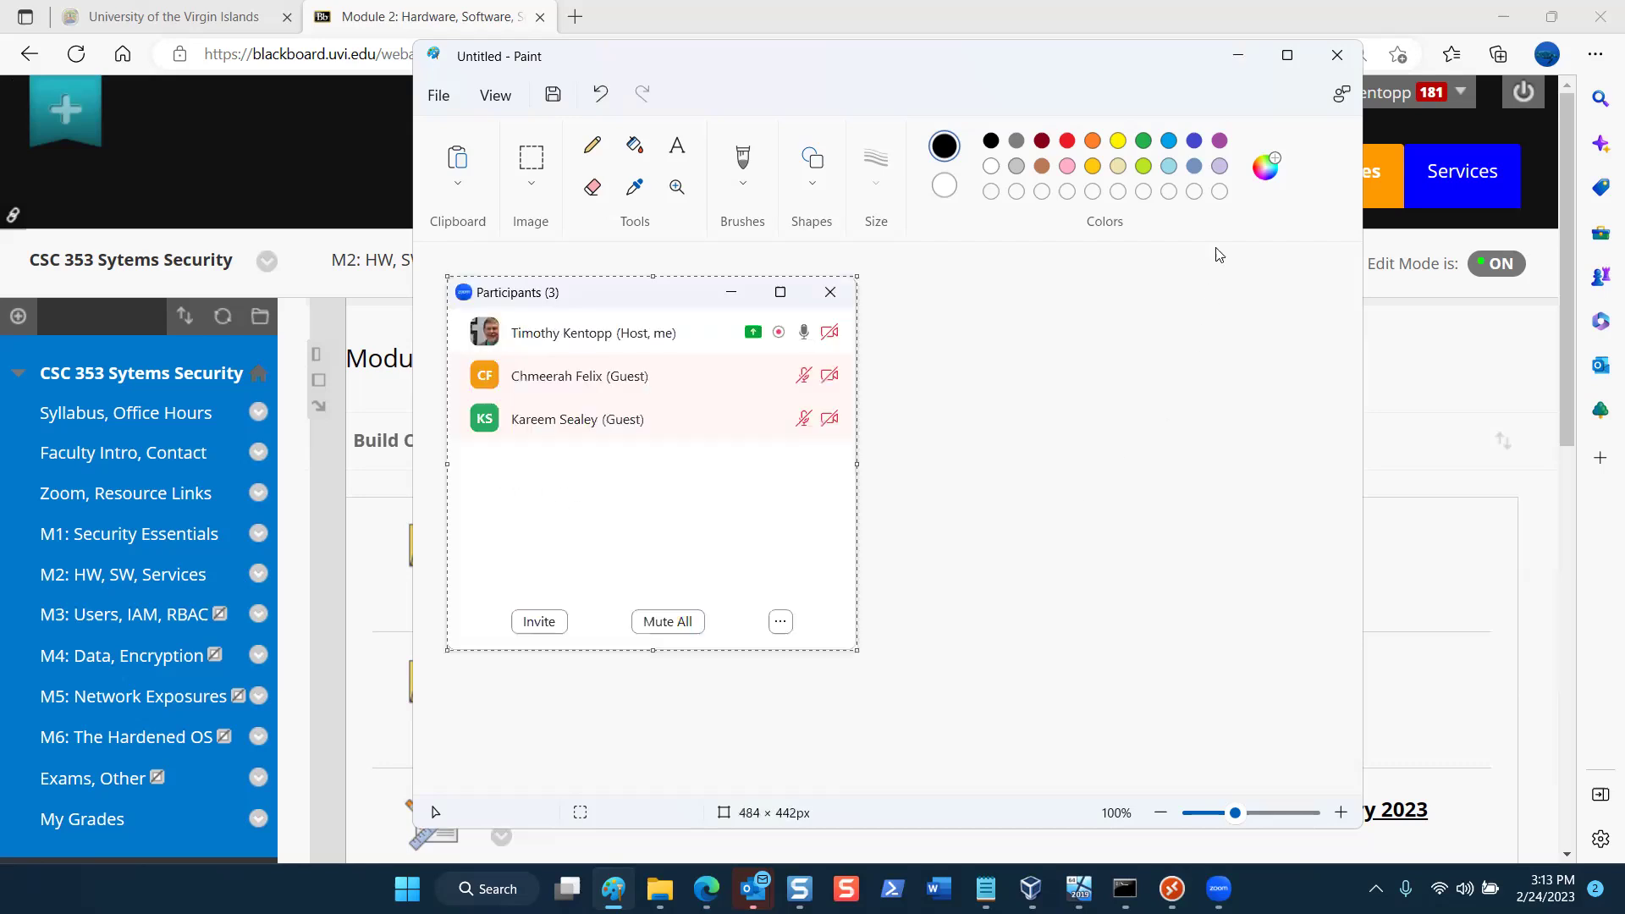
- Minimize Paint, scroll to the 2.2 DNS assignment, and switch to VirtualBox Manager
left_click(1238, 55)
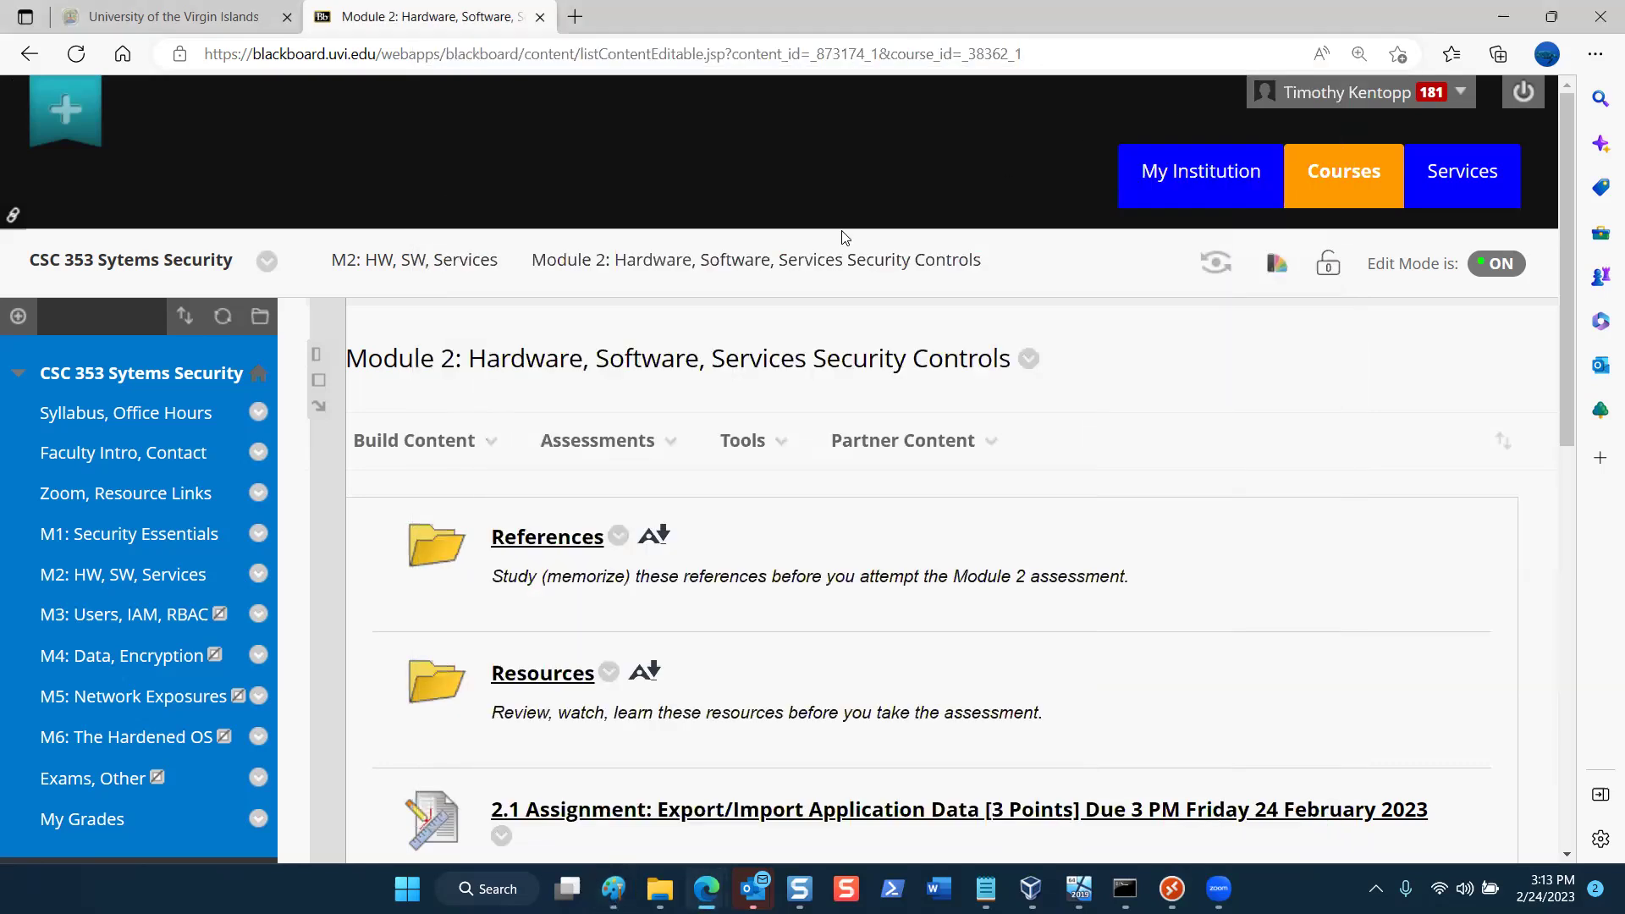
scroll(1149, 620, "down", 3)
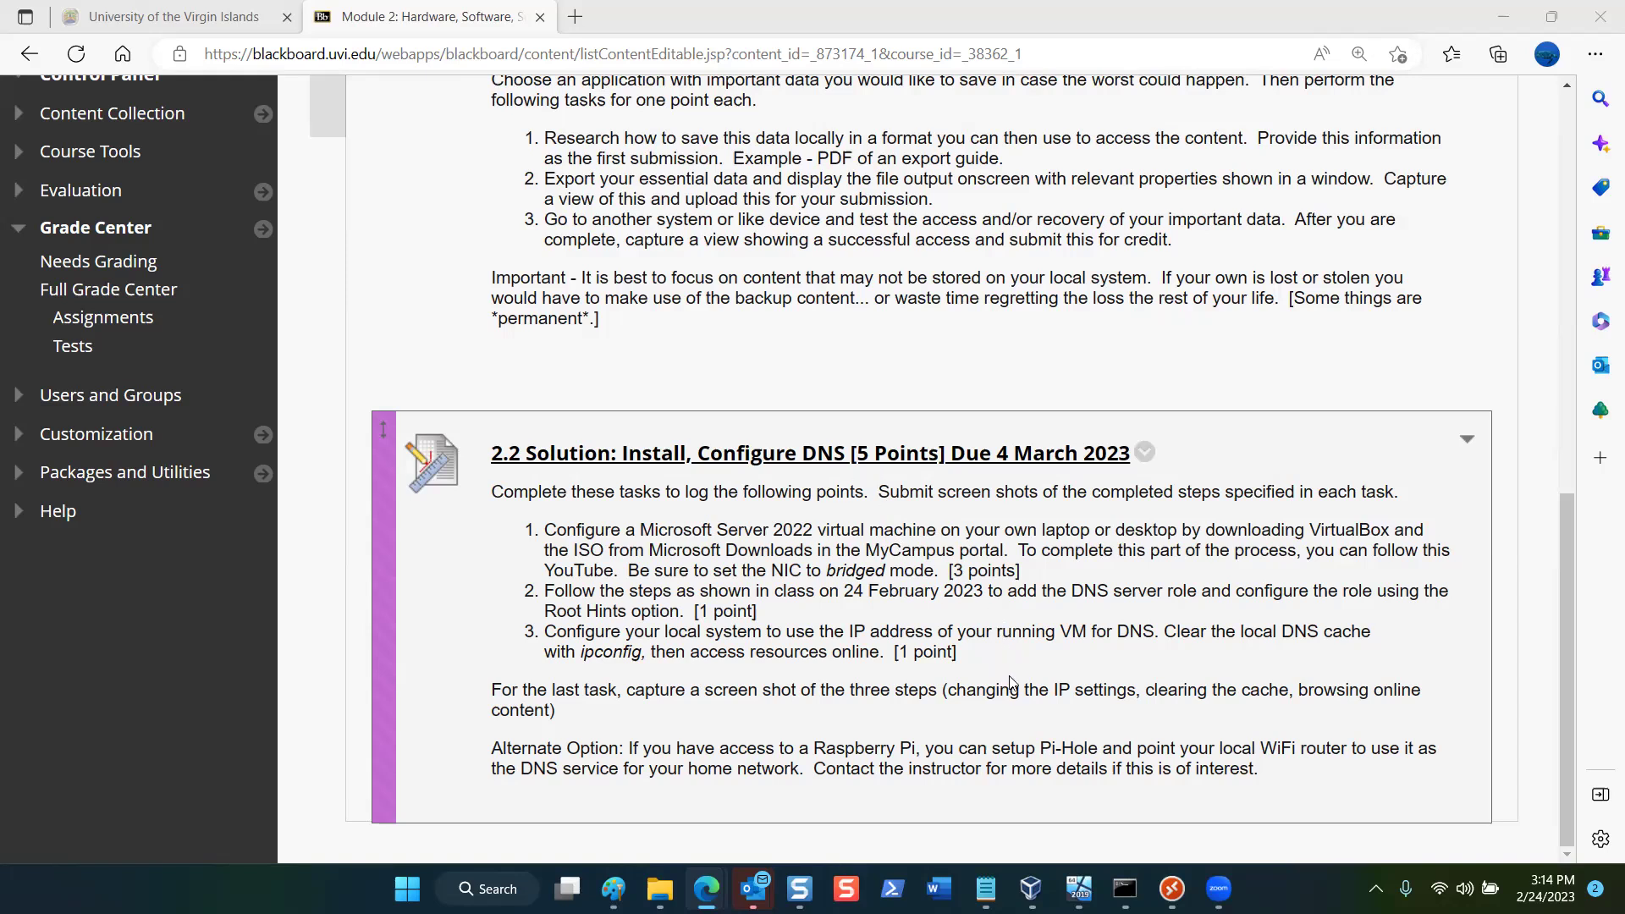
left_click(1031, 889)
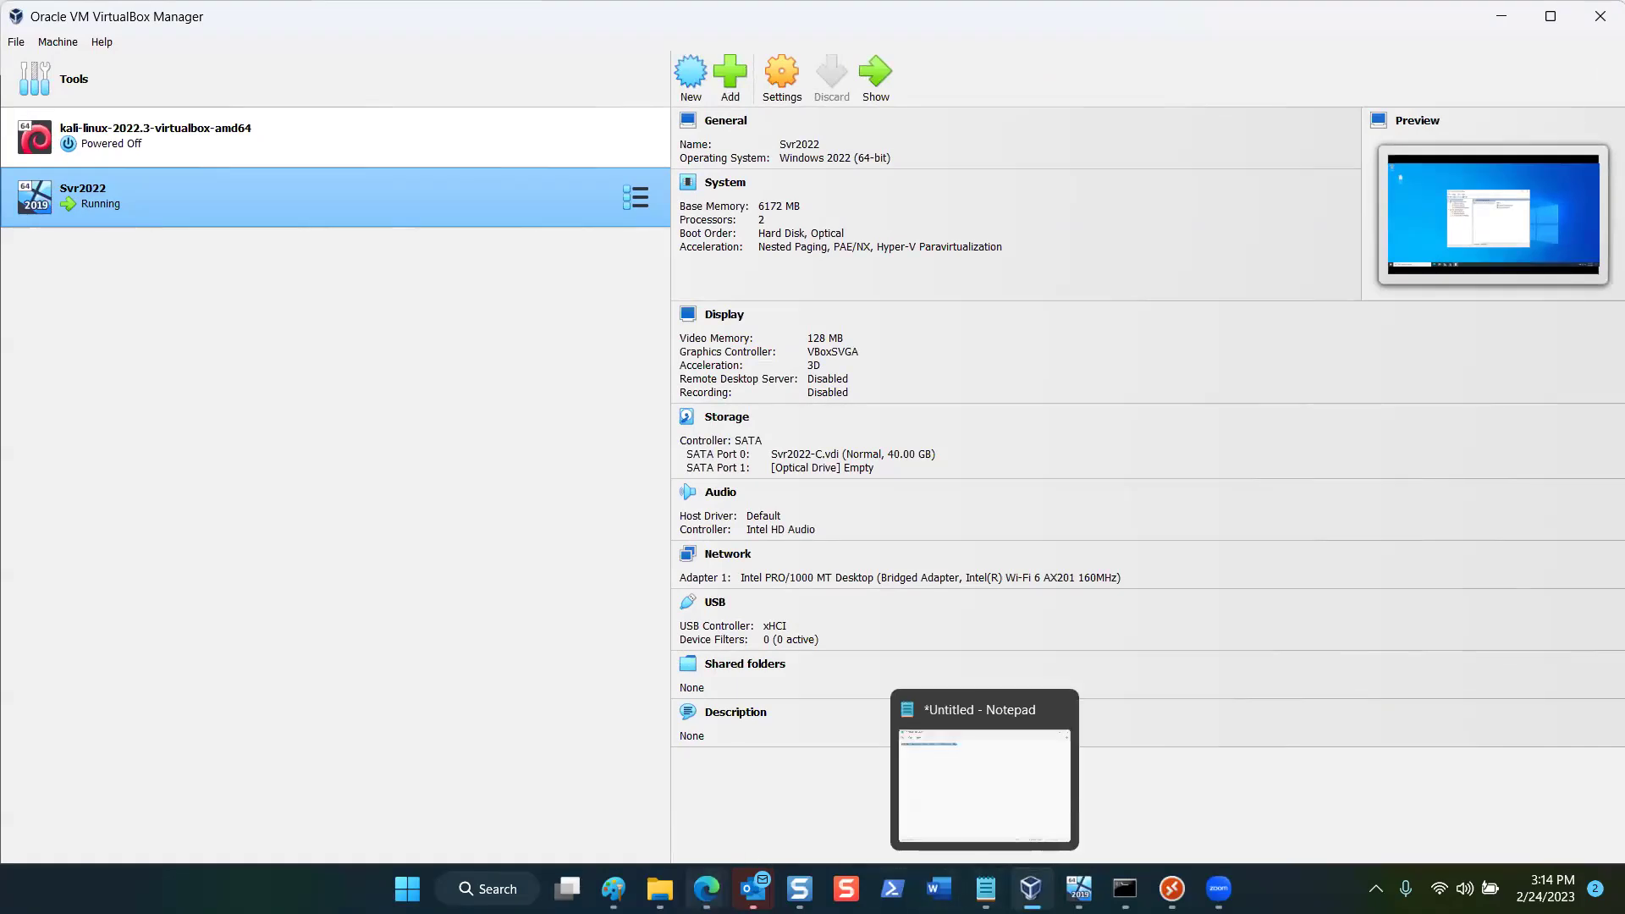
- Return from VirtualBox to the browser window showing the Module 2 DNS assignment
left_click(707, 889)
left_click(665, 817)
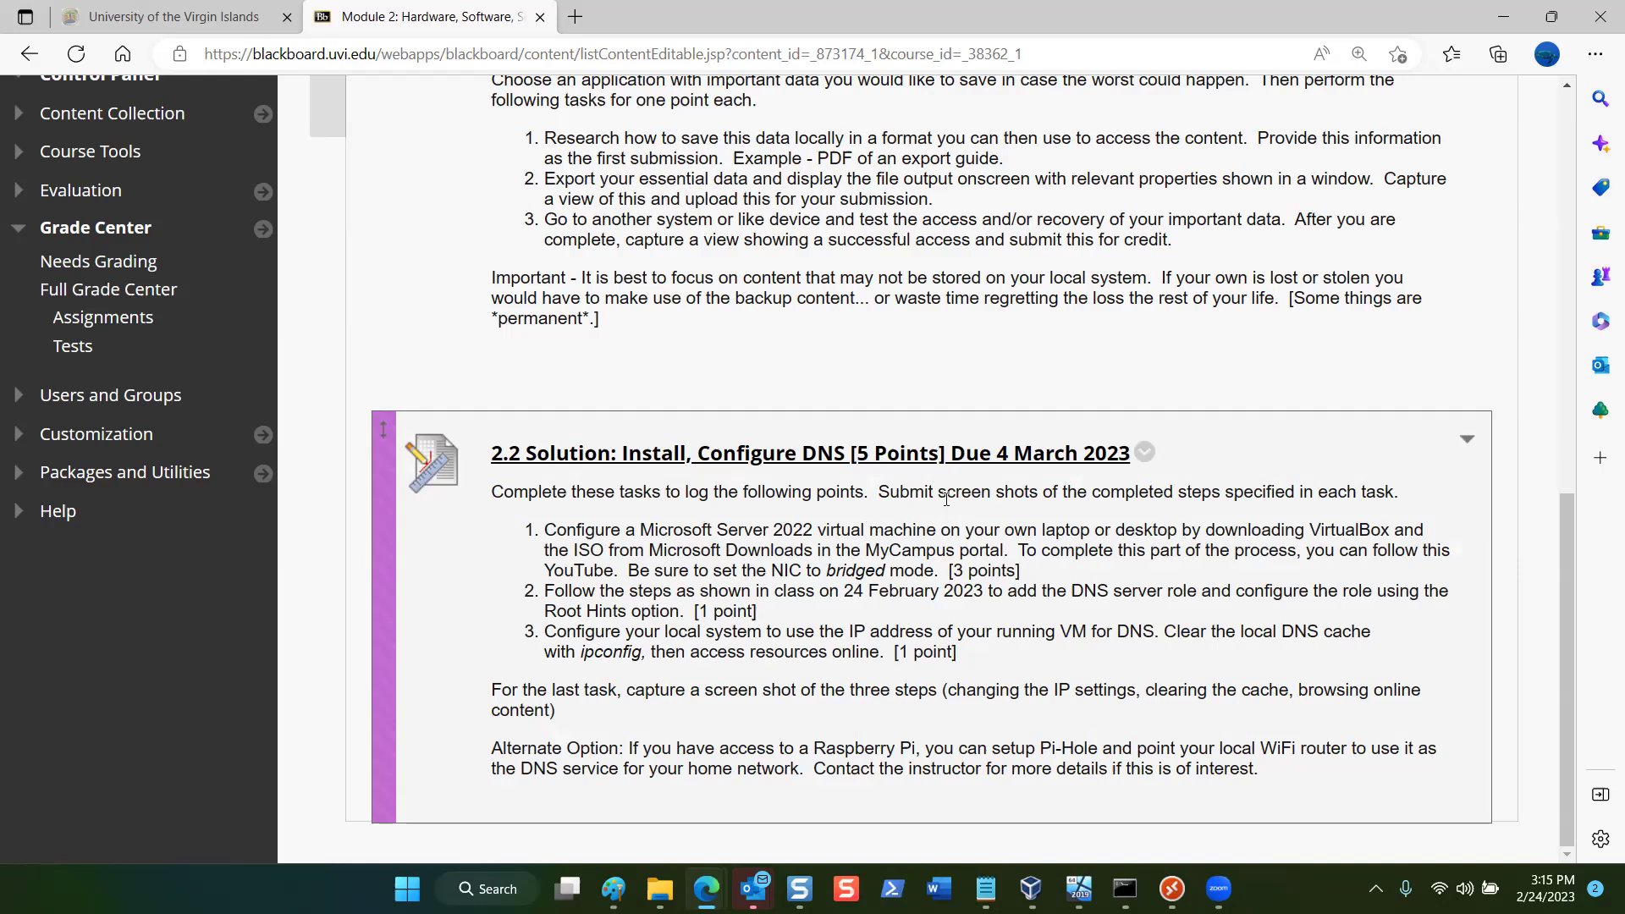
- Highlight 2.2 instruction phrases in turn, ending on 'Be sure to set the NIC to bridged mode. [3 points]'
left_click_drag(940, 495, 1300, 491)
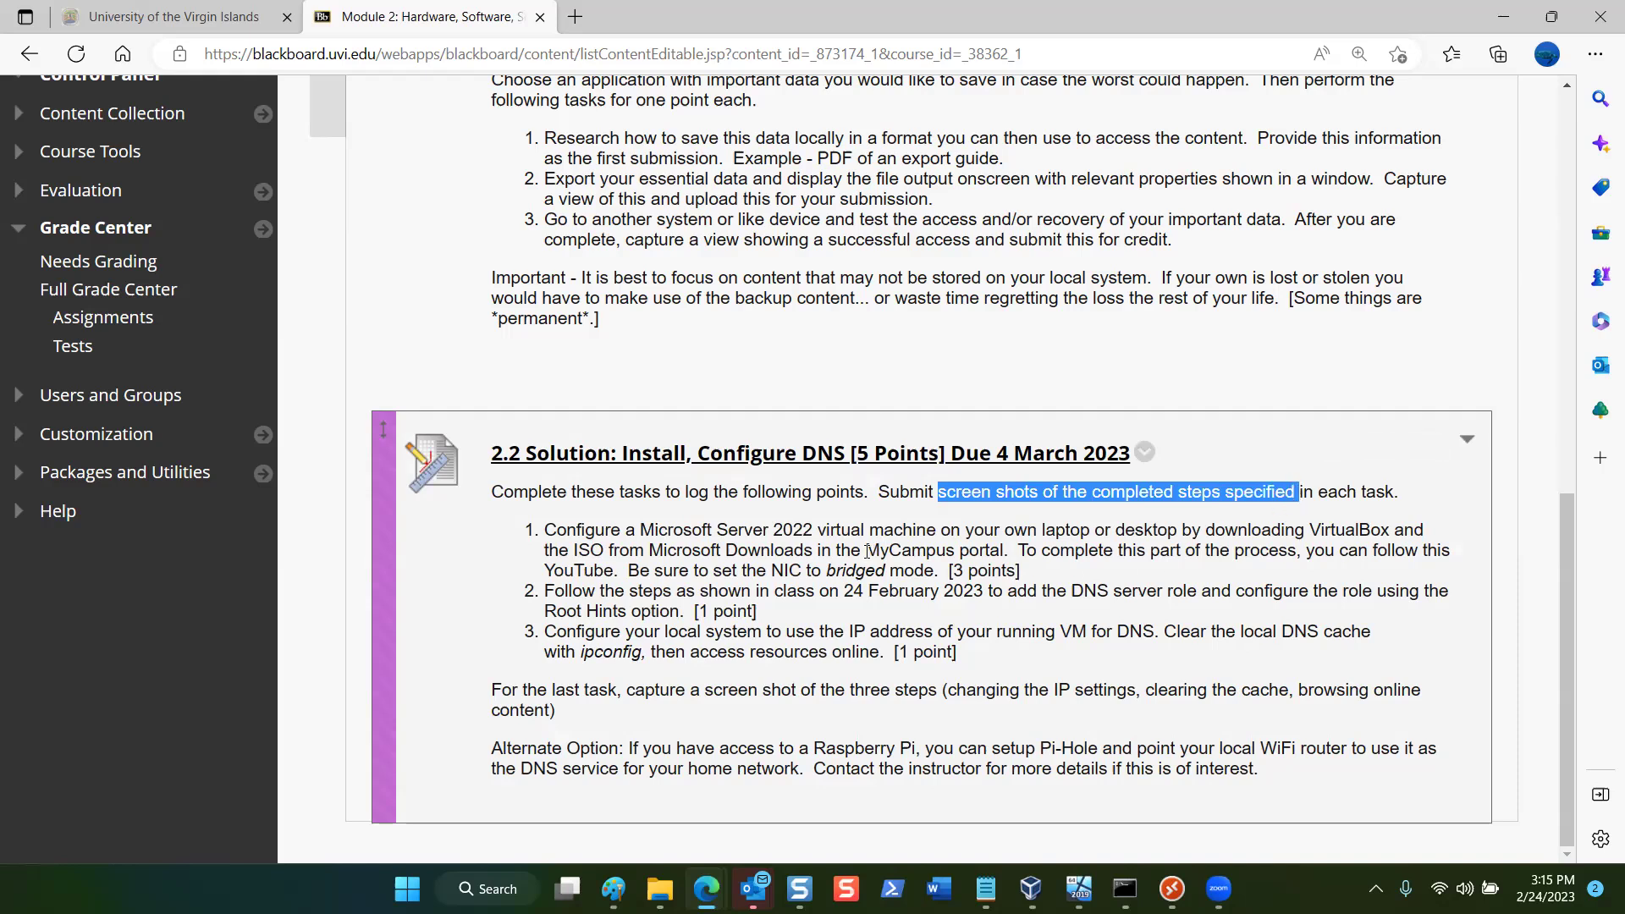
left_click(550, 530)
left_click_drag(550, 530, 814, 530)
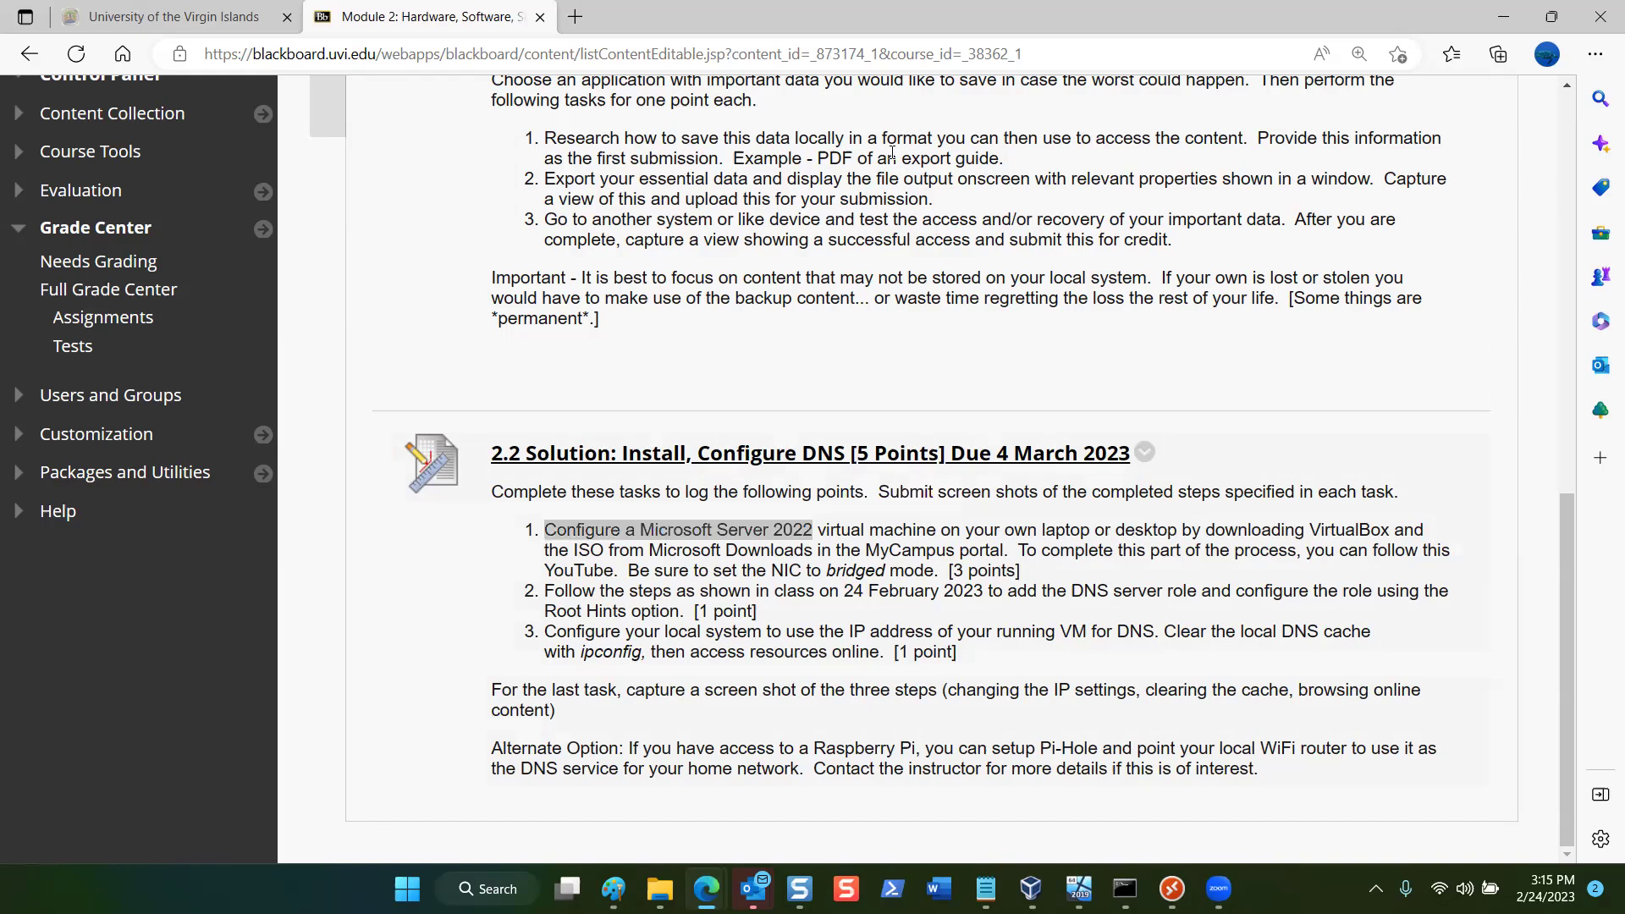
left_click_drag(662, 552, 1004, 552)
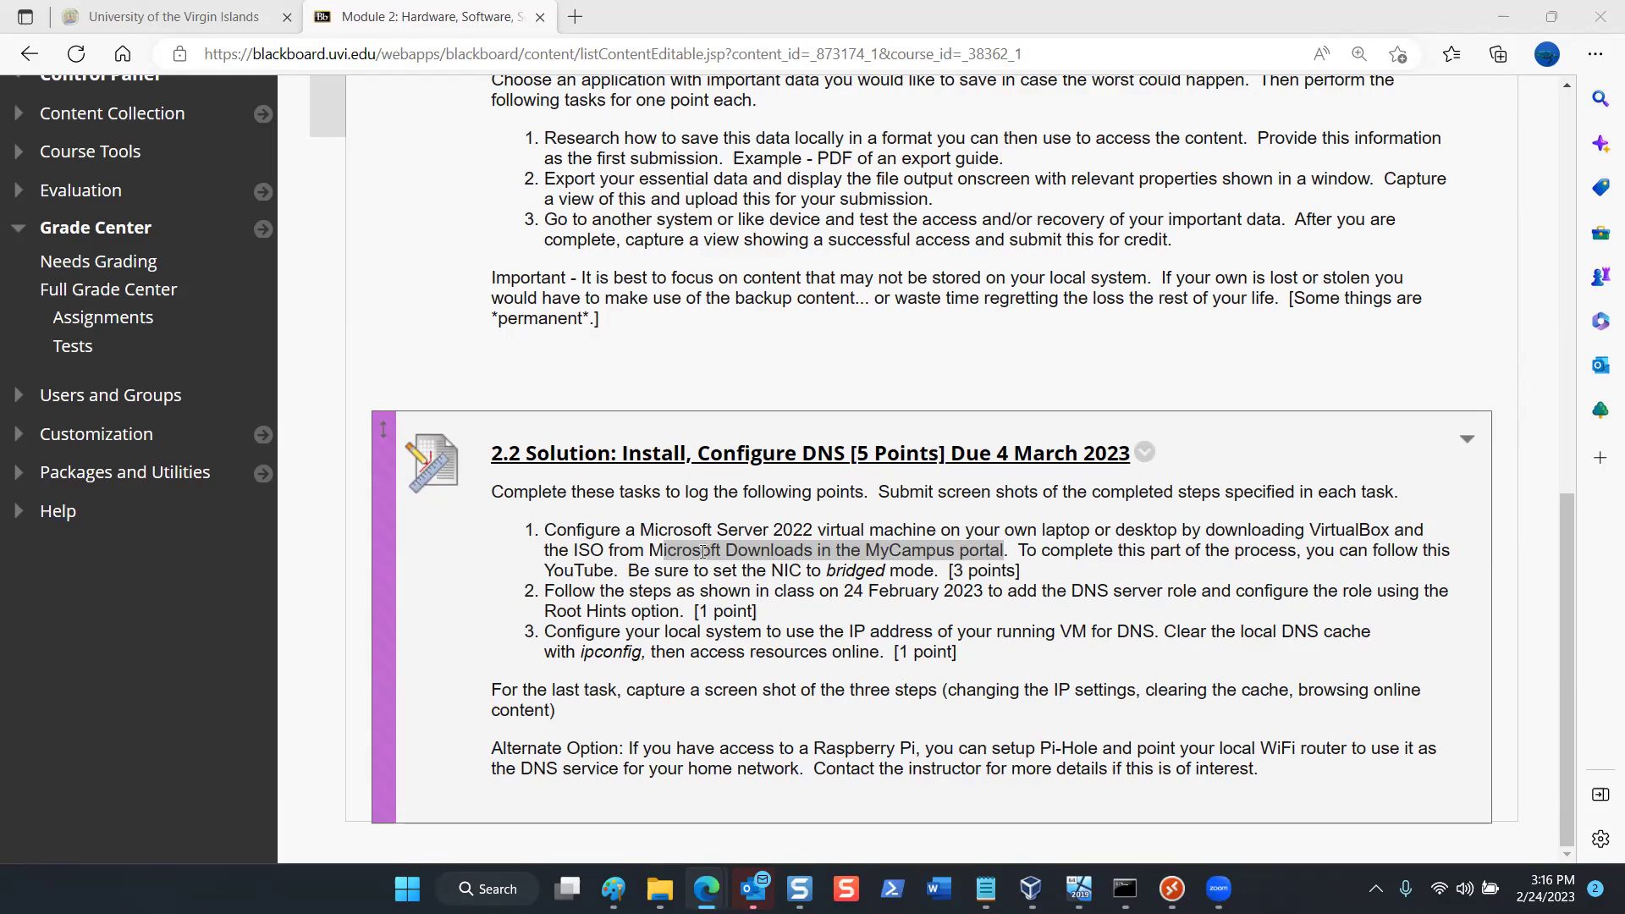
left_click(1226, 572)
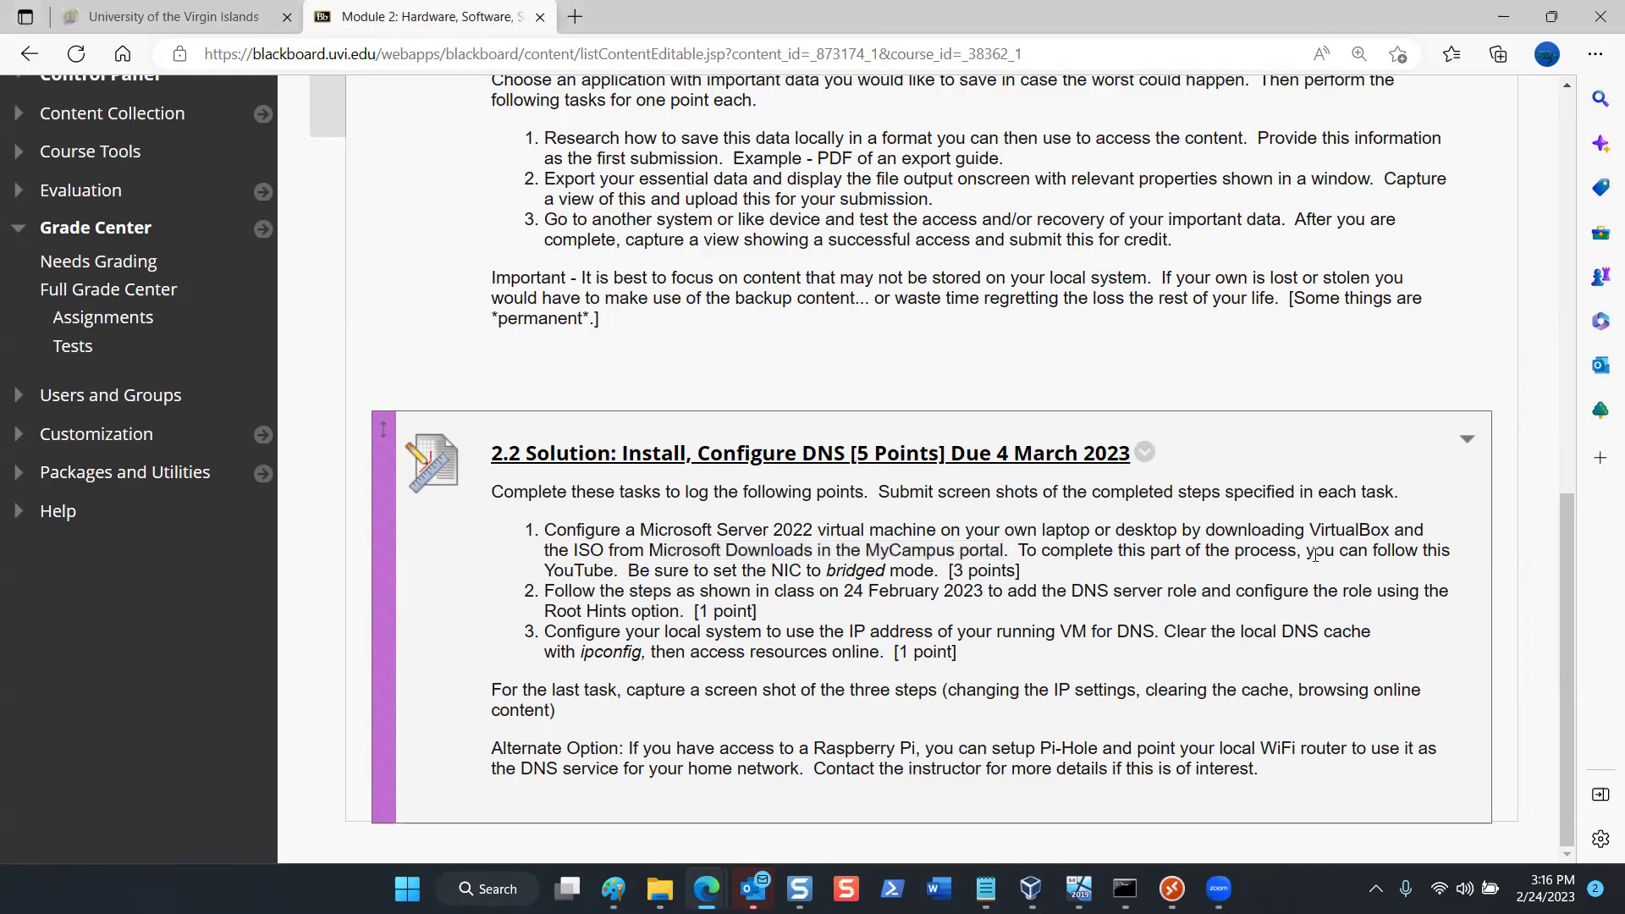
left_click_drag(1308, 554, 613, 569)
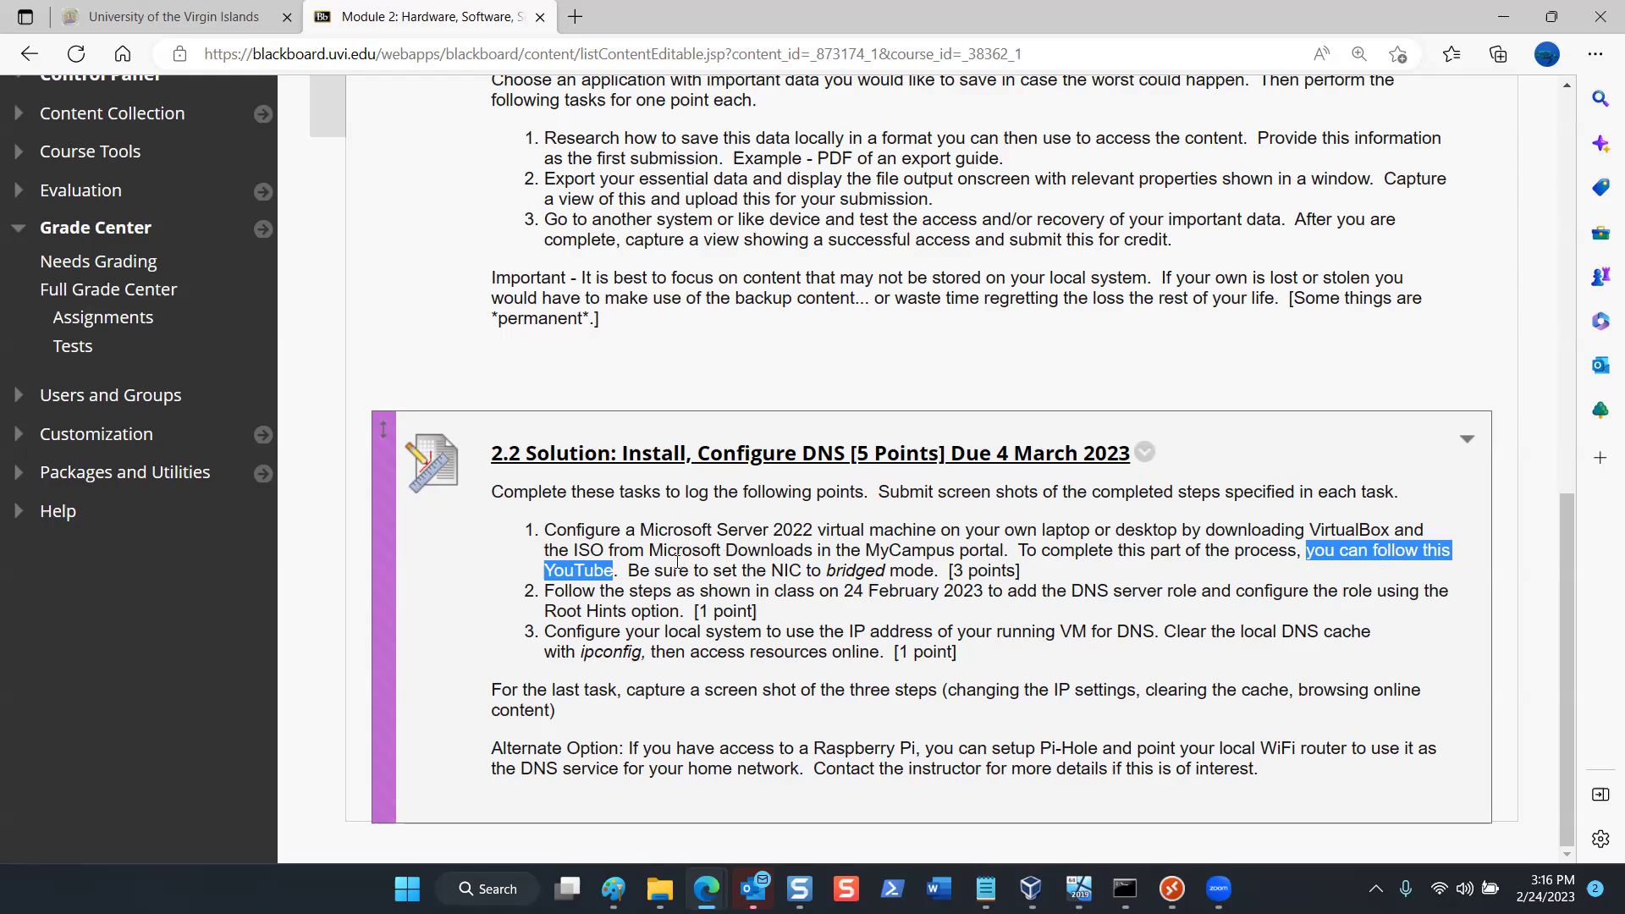
left_click_drag(630, 572, 1021, 576)
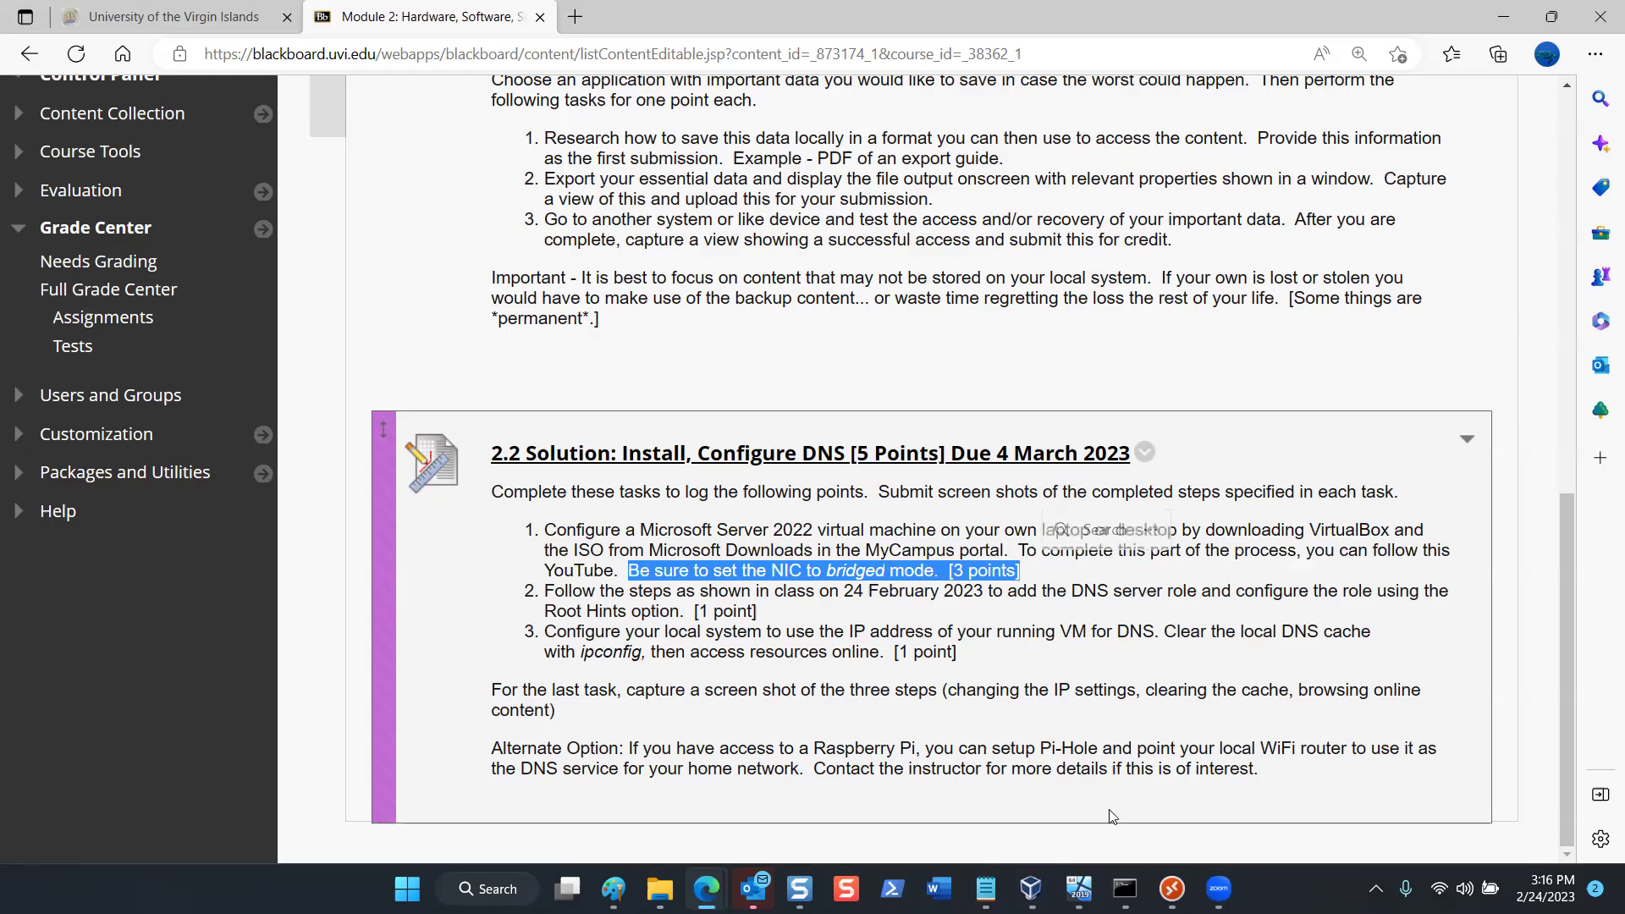
left_click(1030, 889)
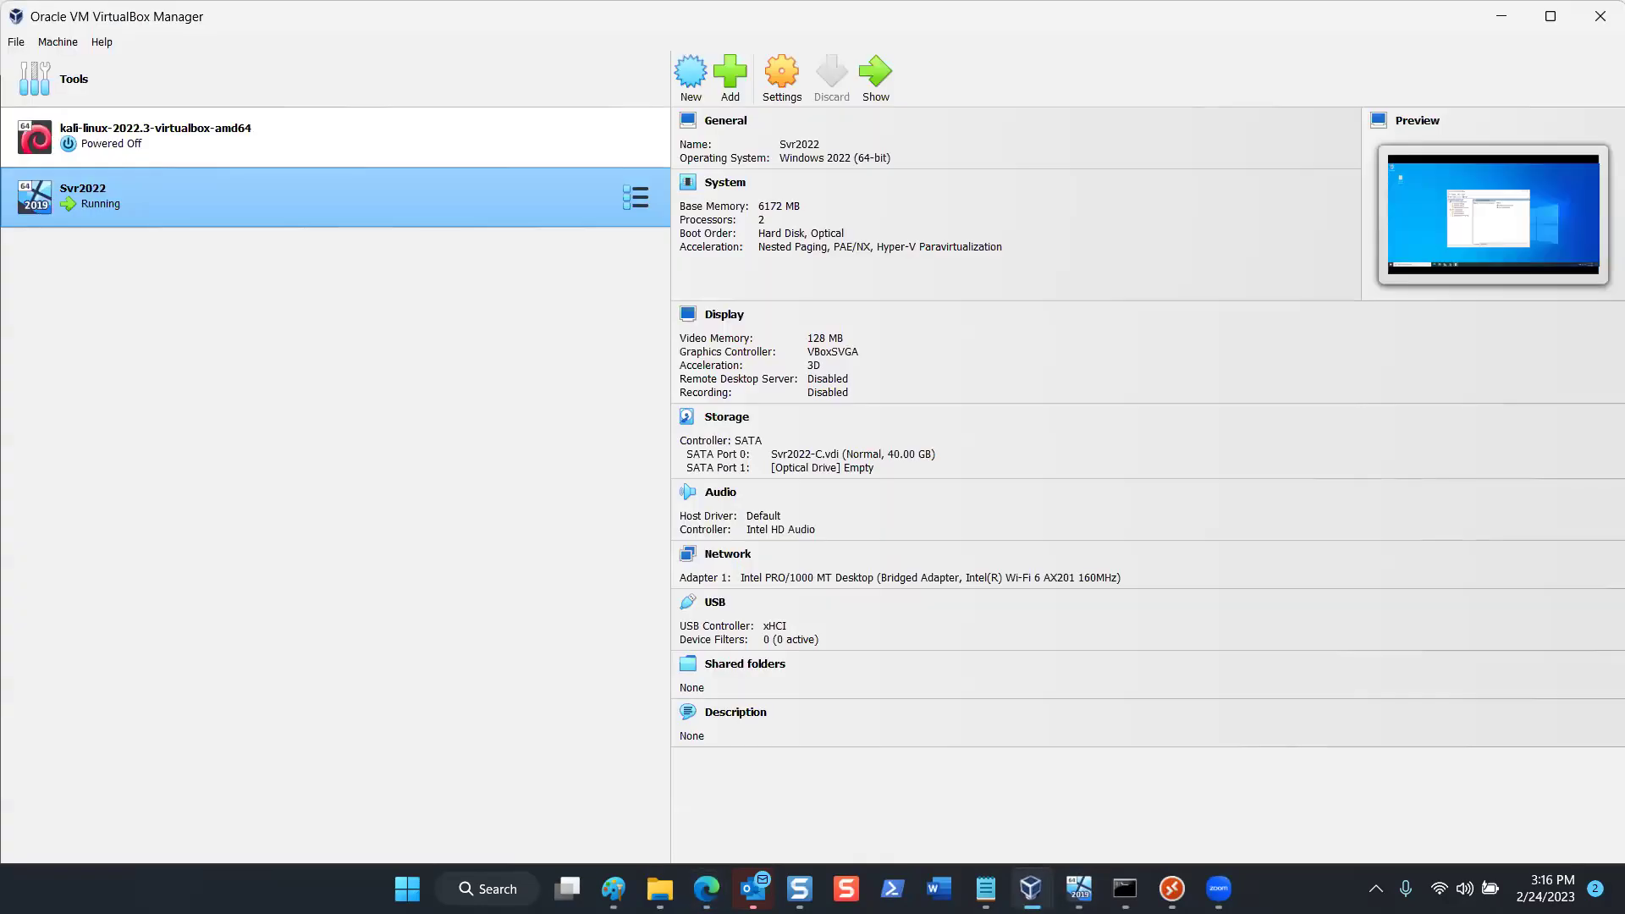
mouse_move(986, 889)
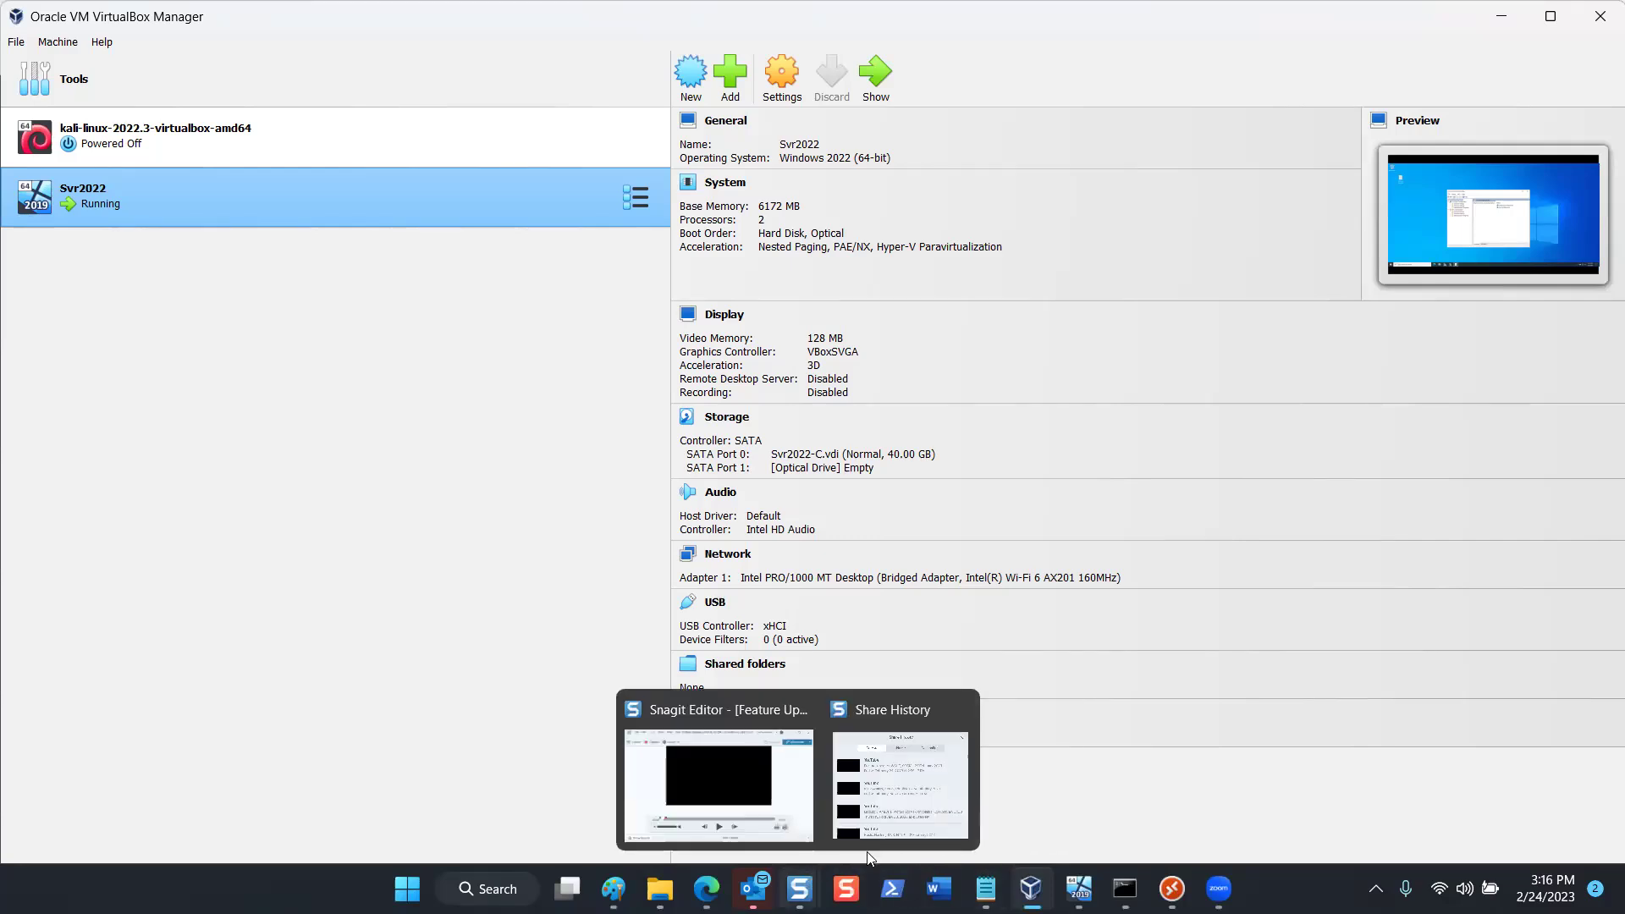
left_click(1502, 19)
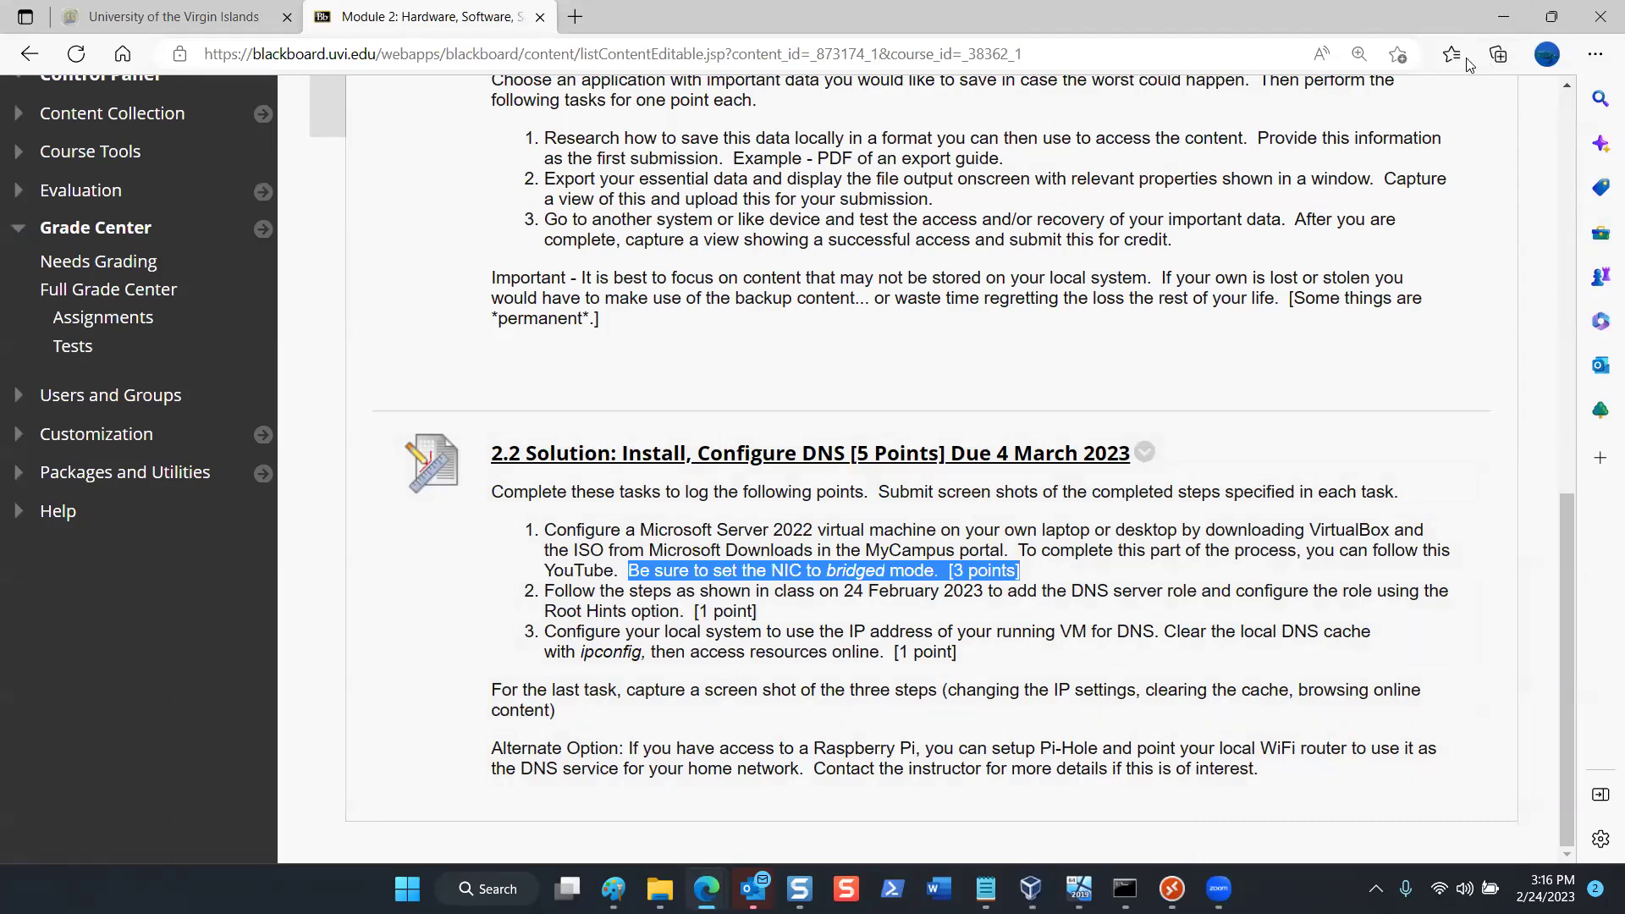
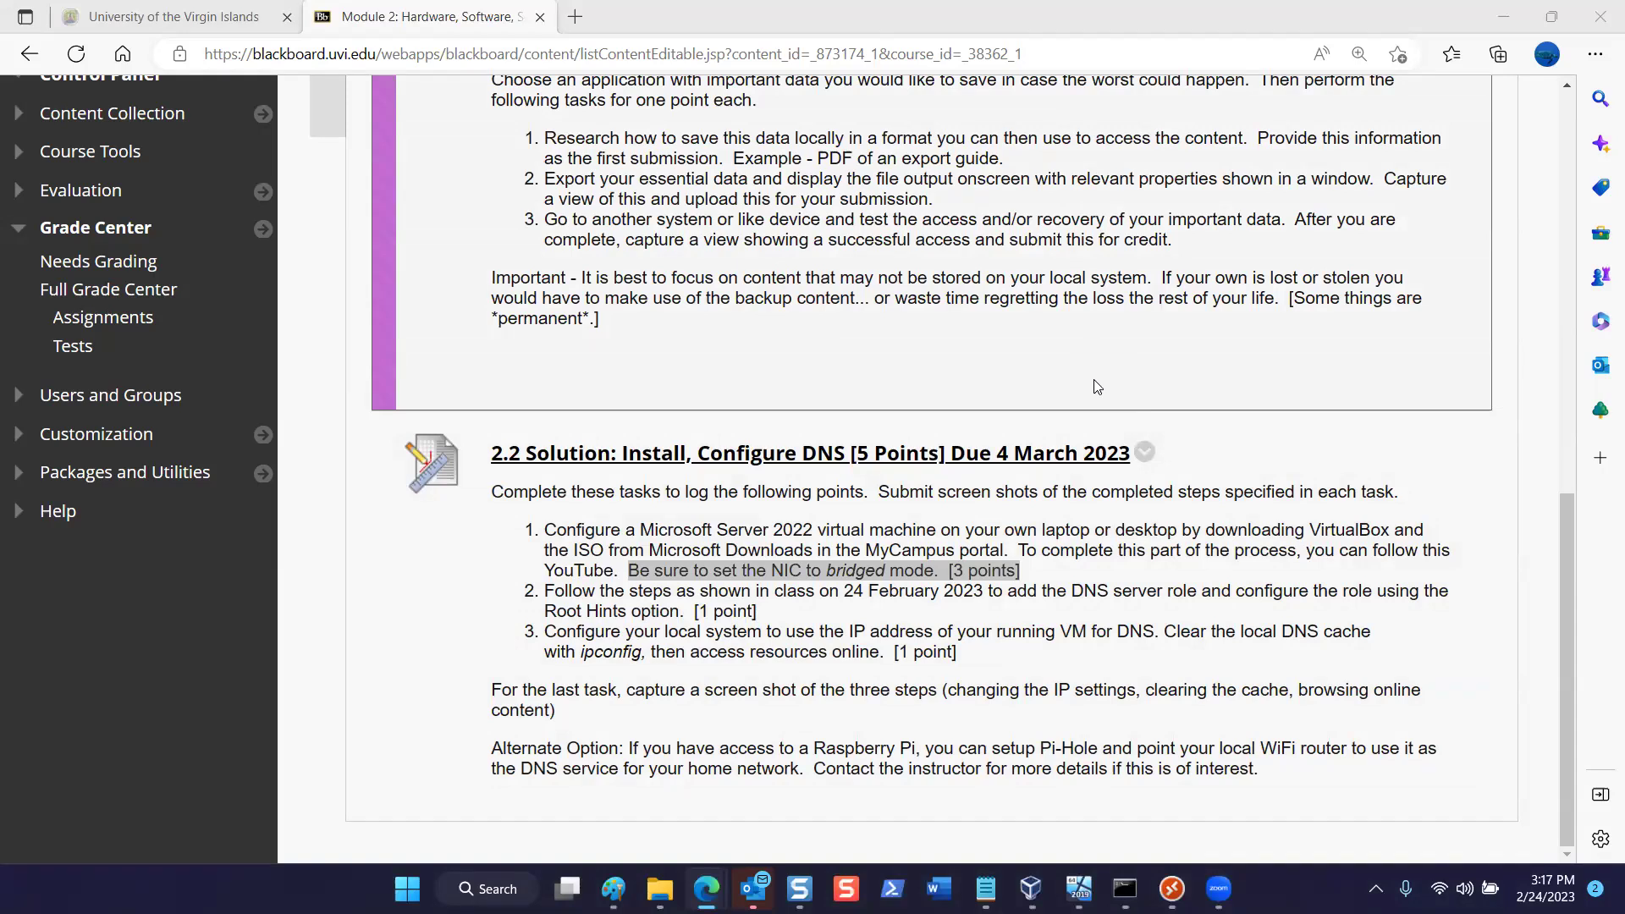
- Open File Explorer on the Z0rg computer's drives, then return to the Blackboard assignment
left_click(659, 889)
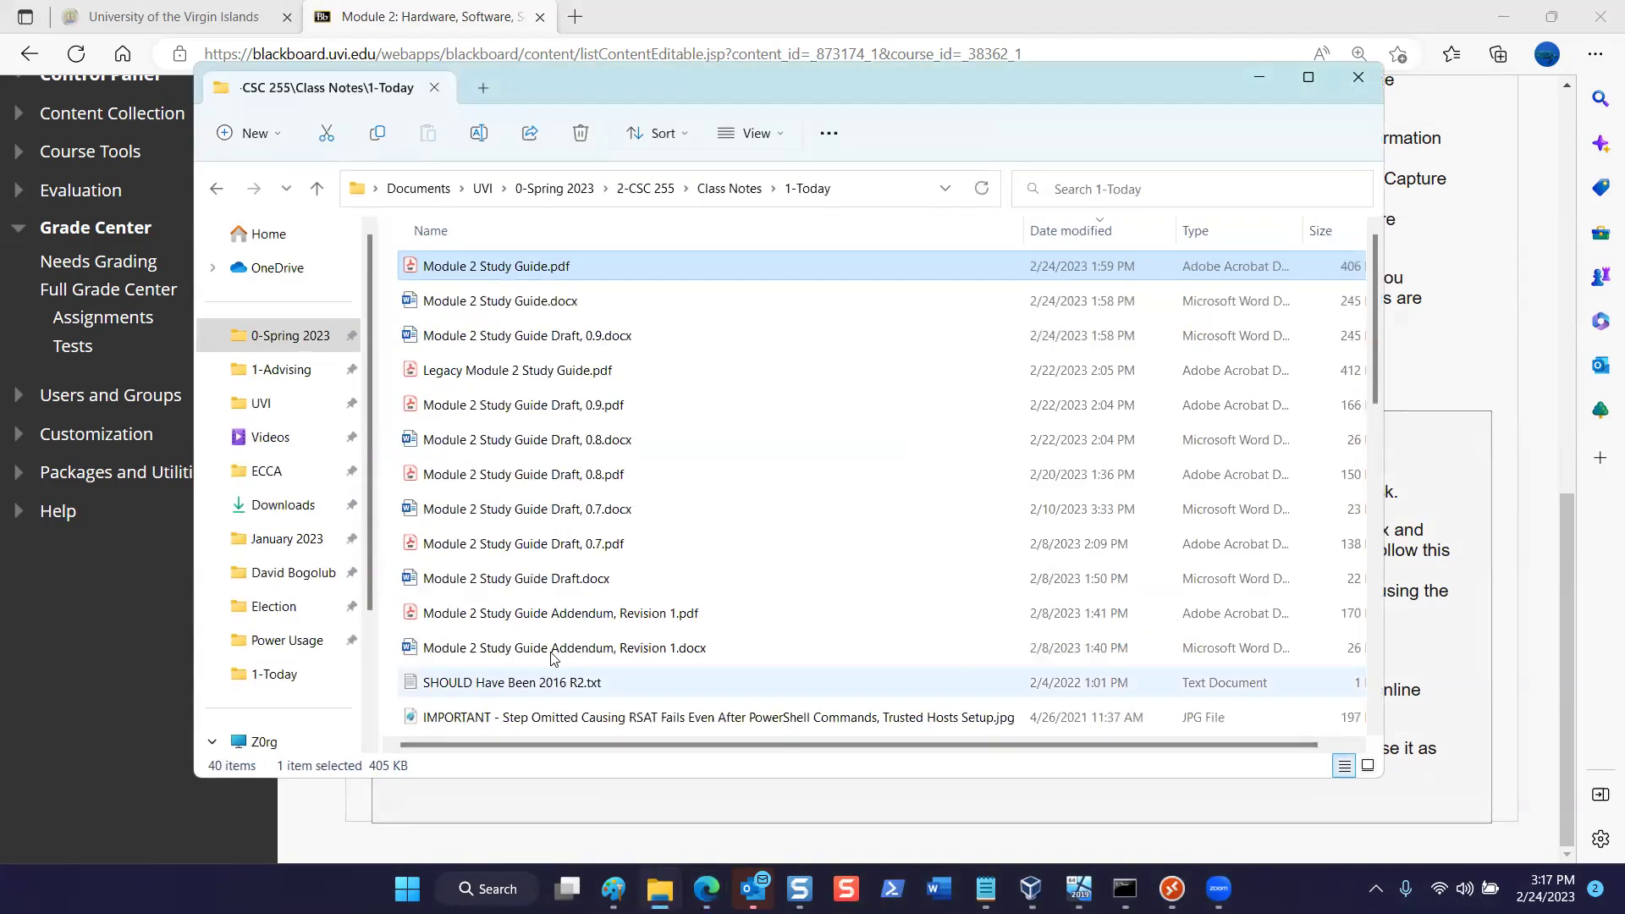
left_click(259, 574)
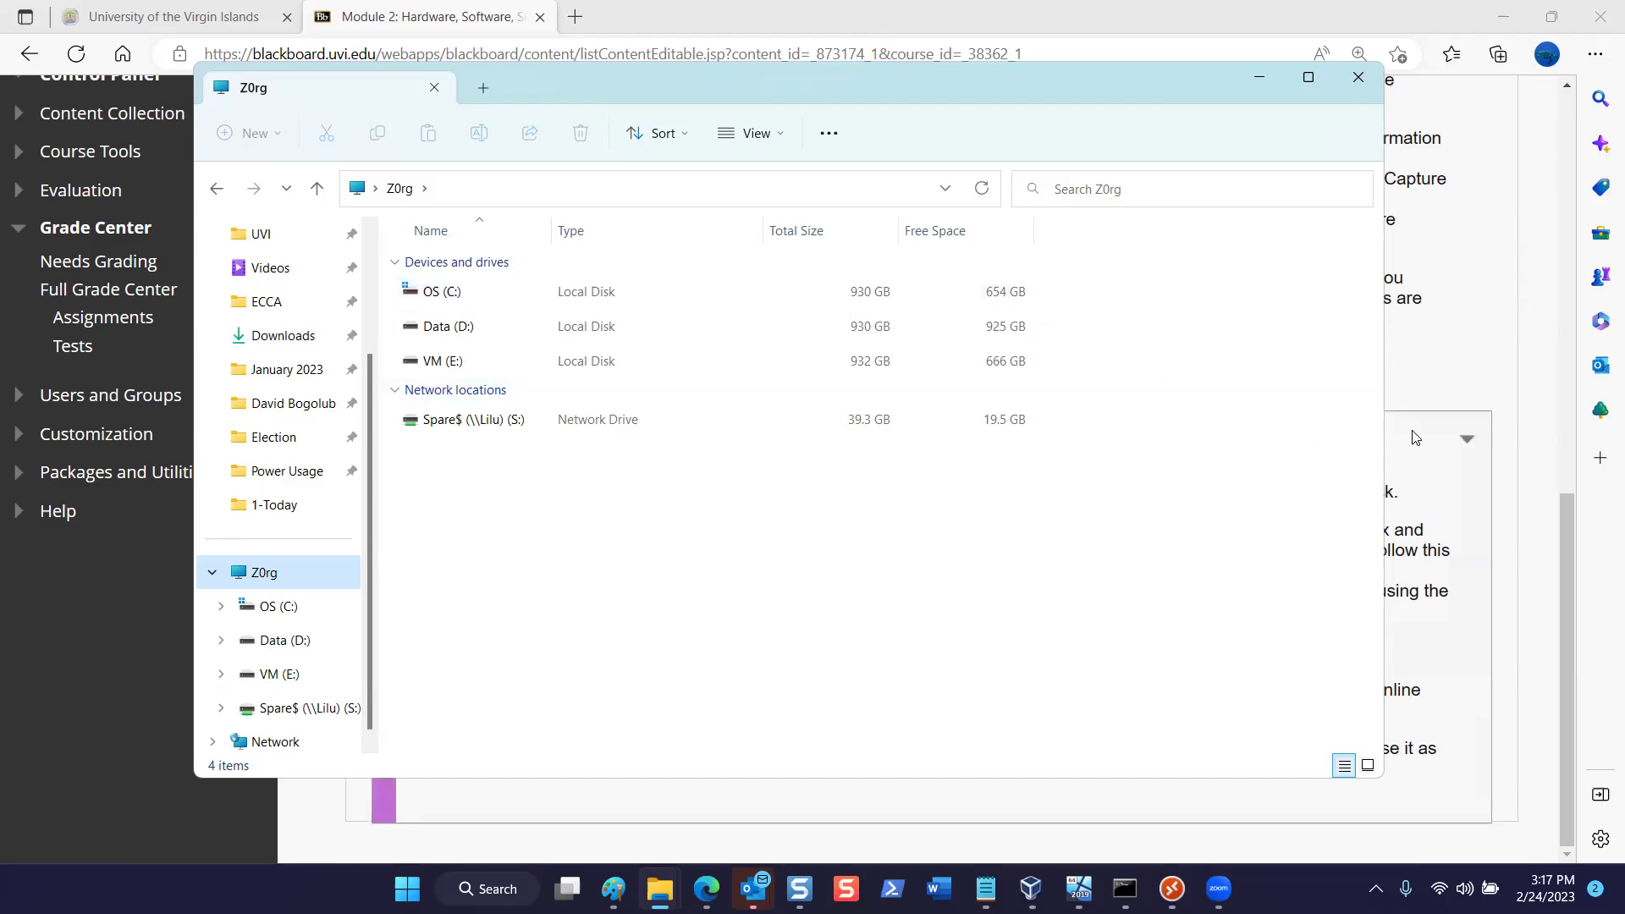
left_click(1539, 419)
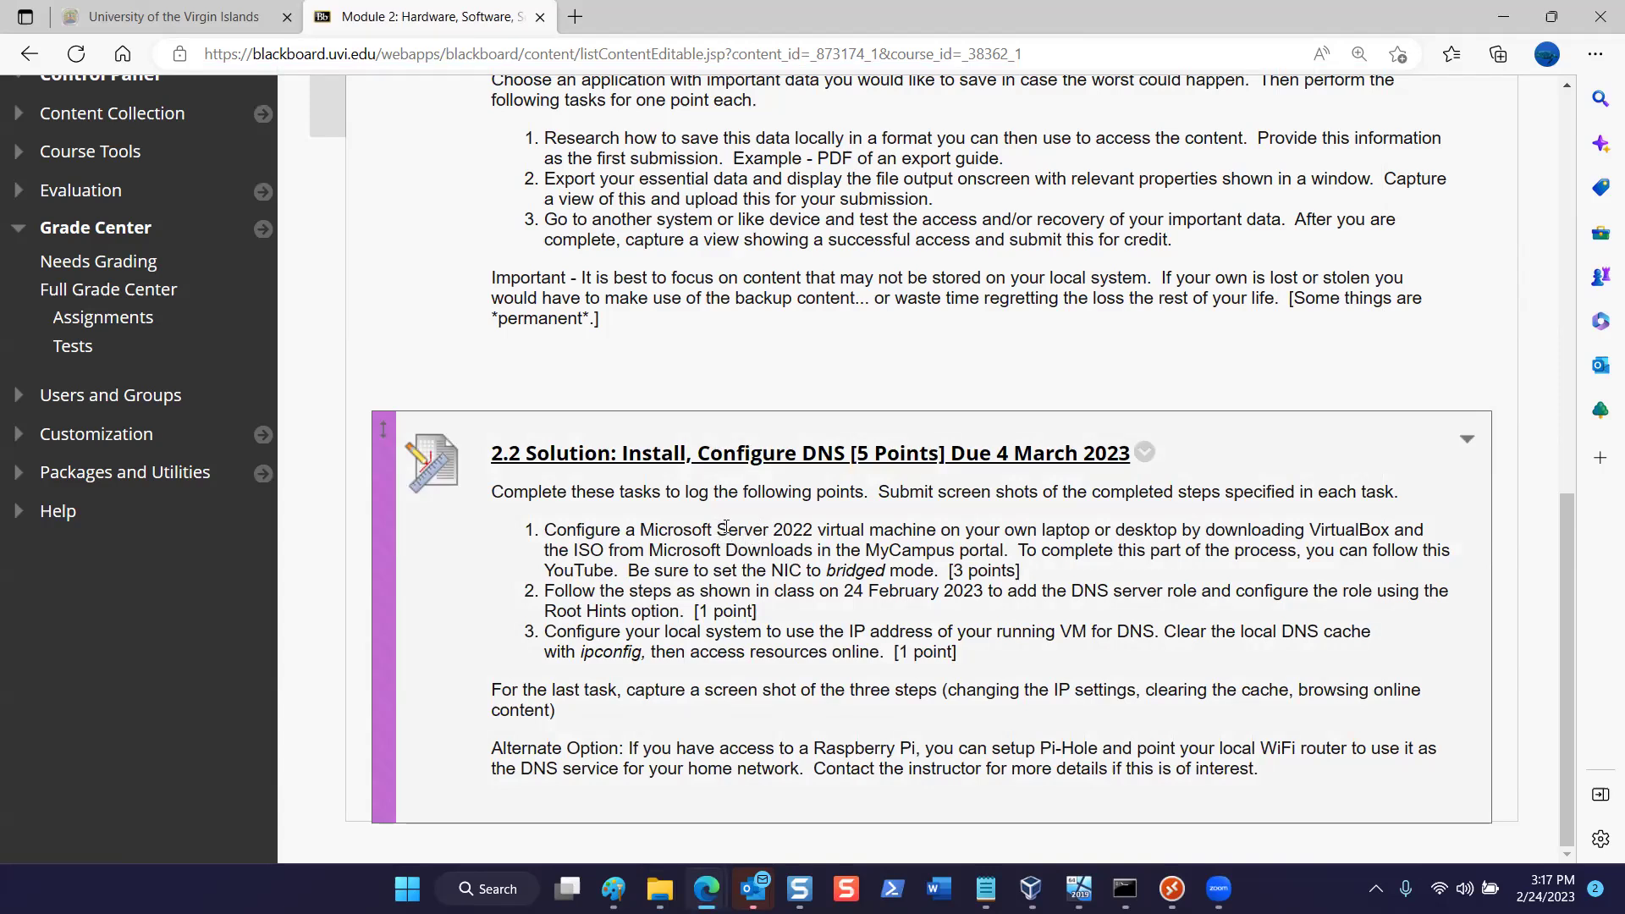
- Highlight 'Server 2022' and 'NIC to bridged mode' in task 1 of the assignment, then deselect
left_click_drag(811, 530, 716, 535)
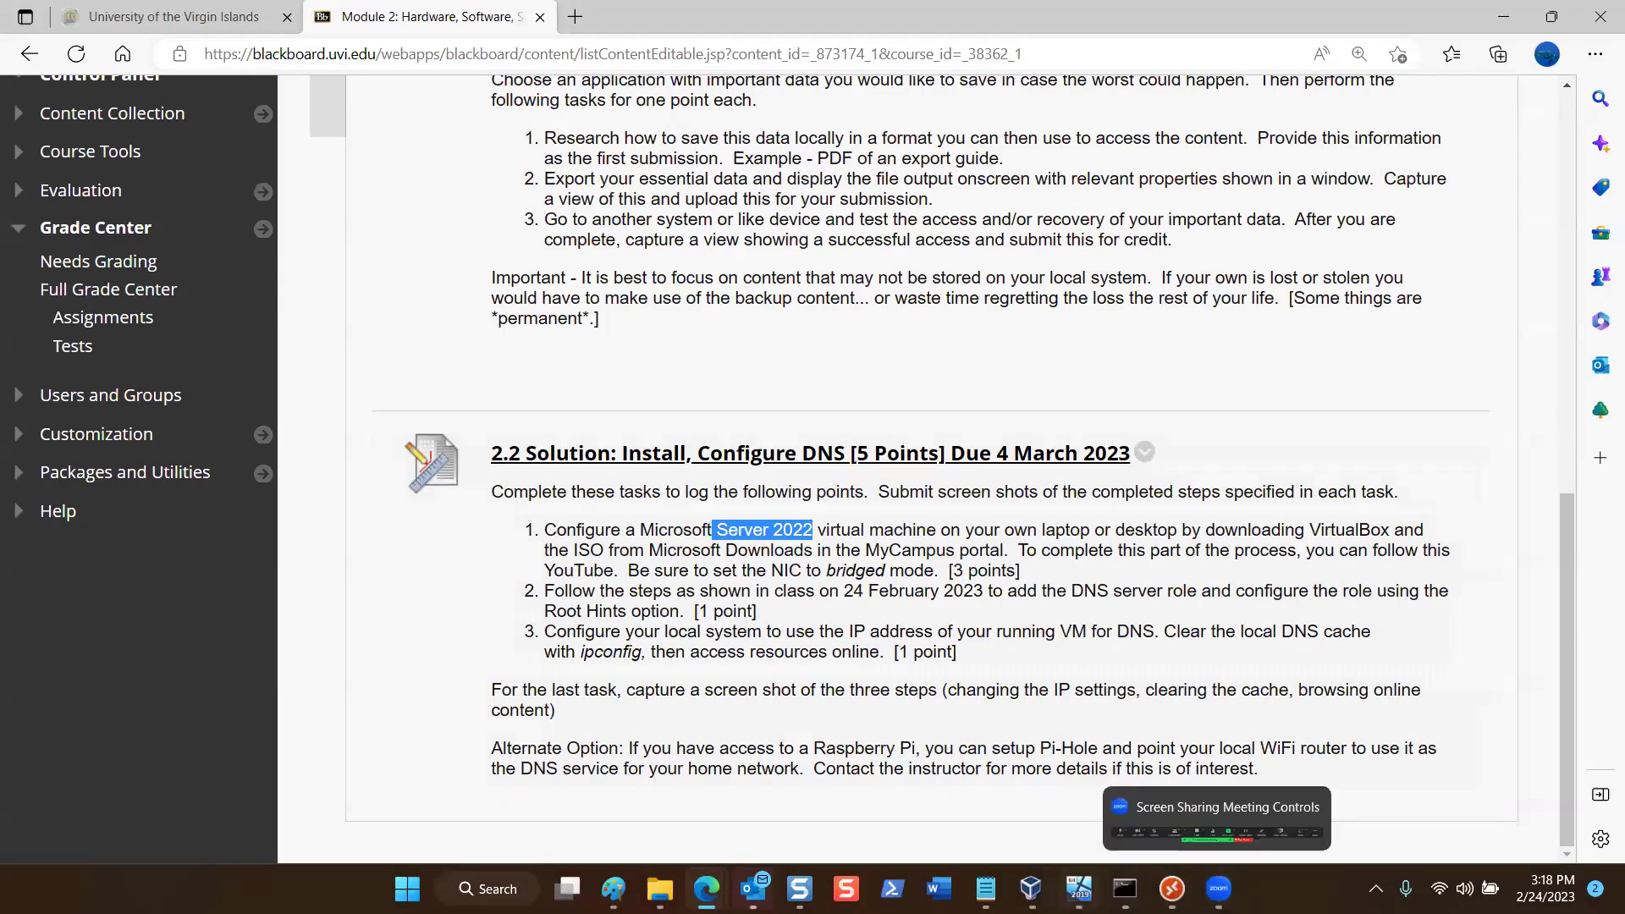
mouse_move(1030, 889)
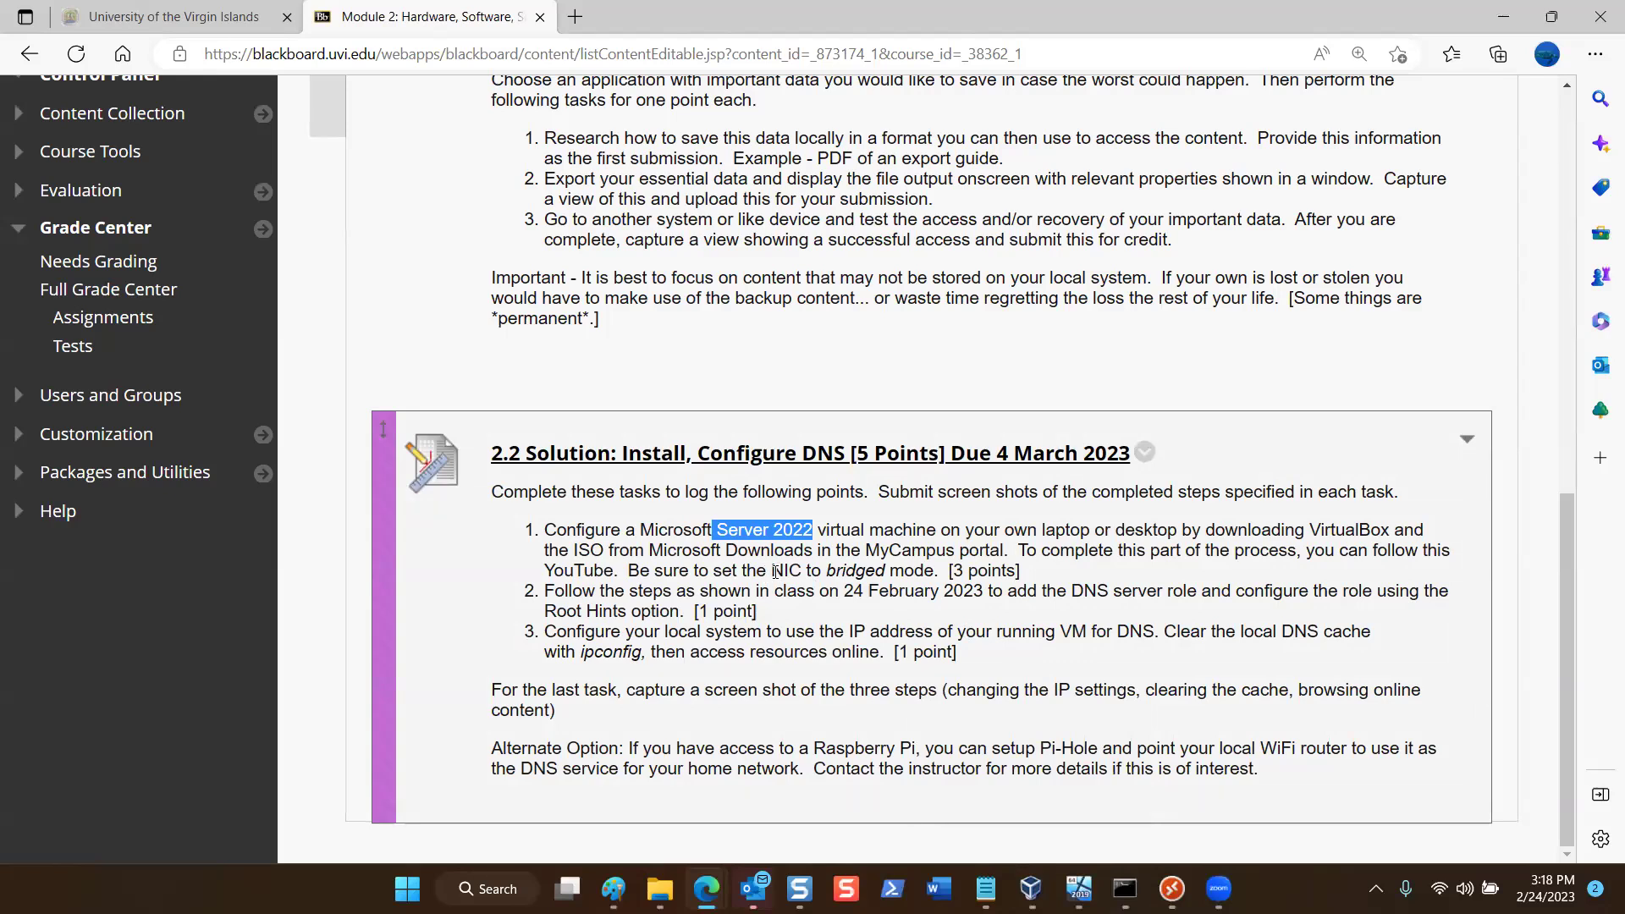
left_click_drag(776, 572, 935, 578)
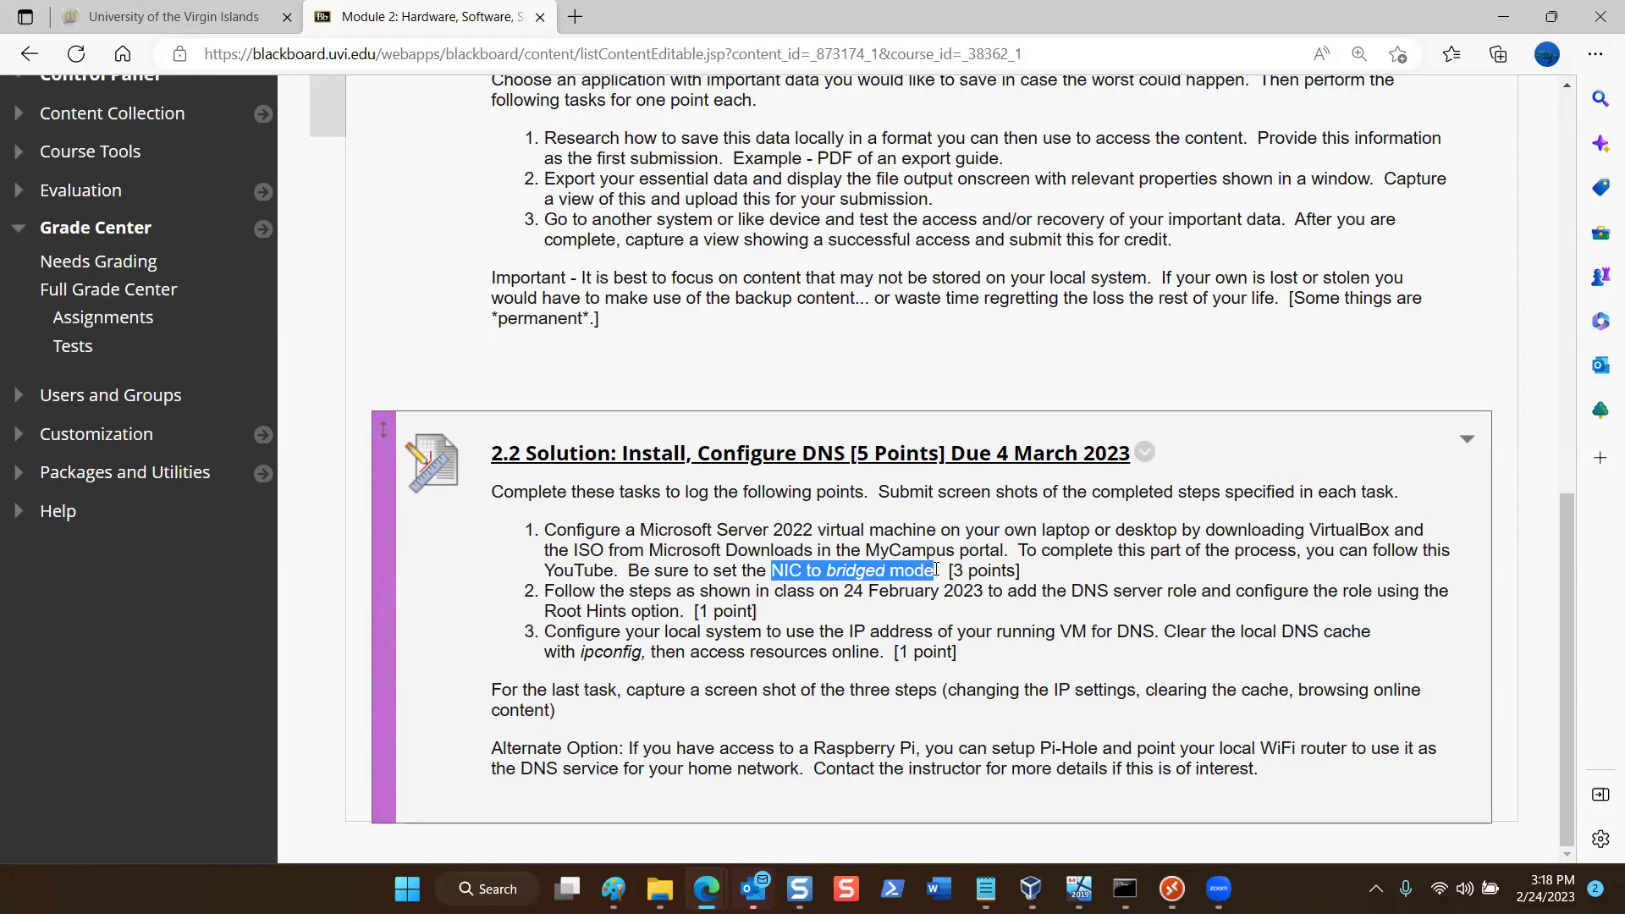
left_click(771, 544)
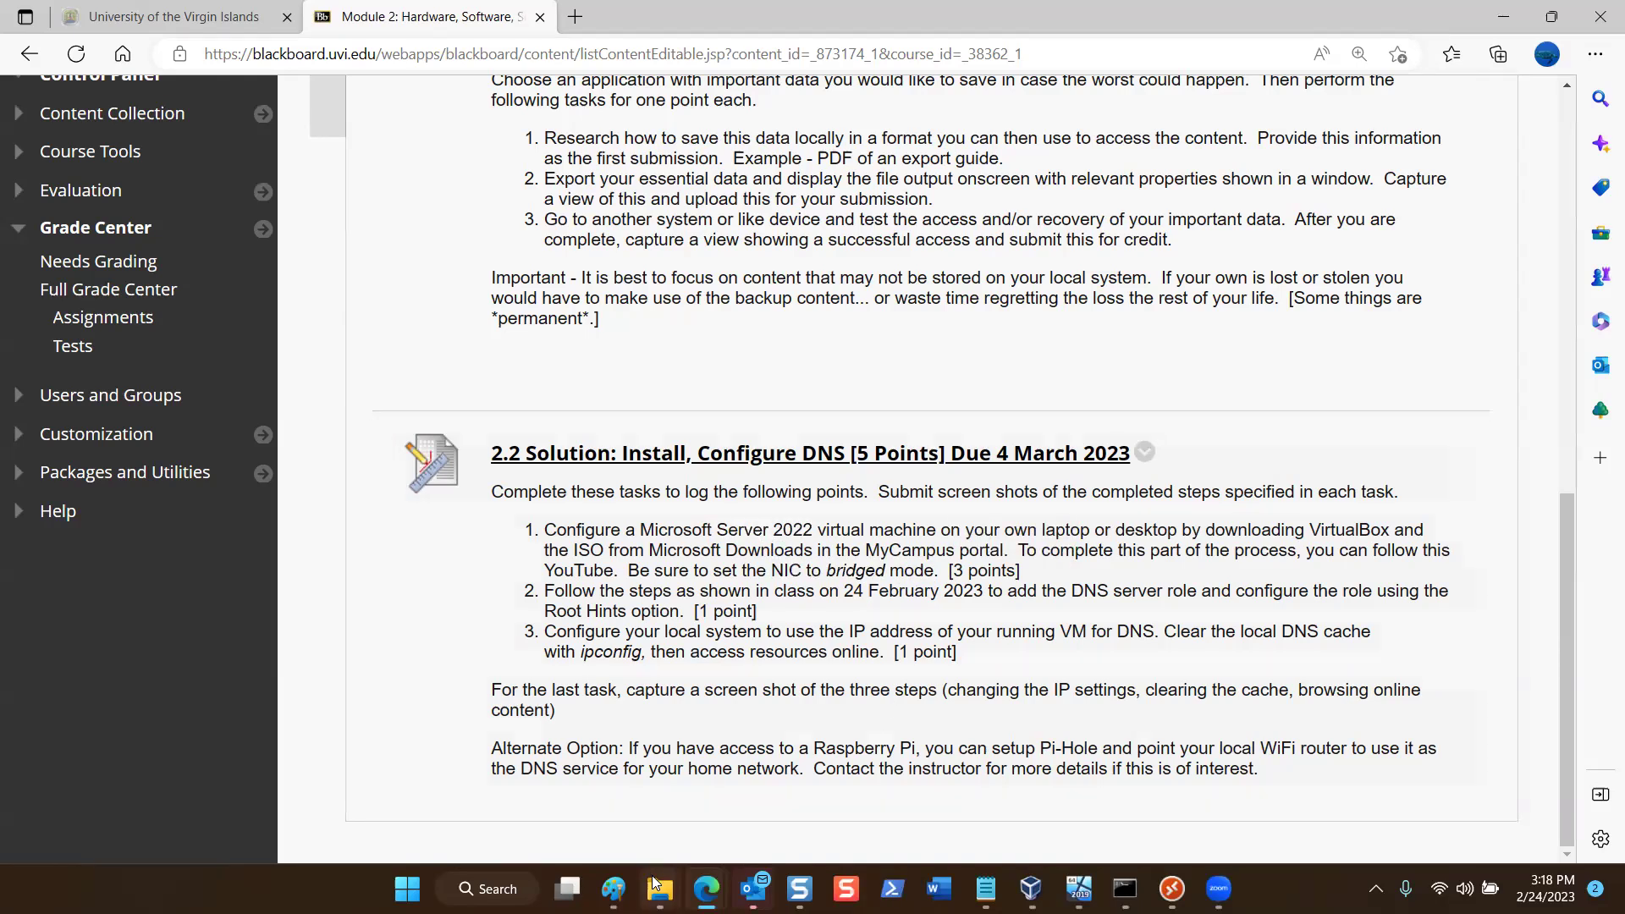
- Bring the Z0rg File Explorer window back to the front, then show the desktop
mouse_move(660, 888)
left_click(611, 821)
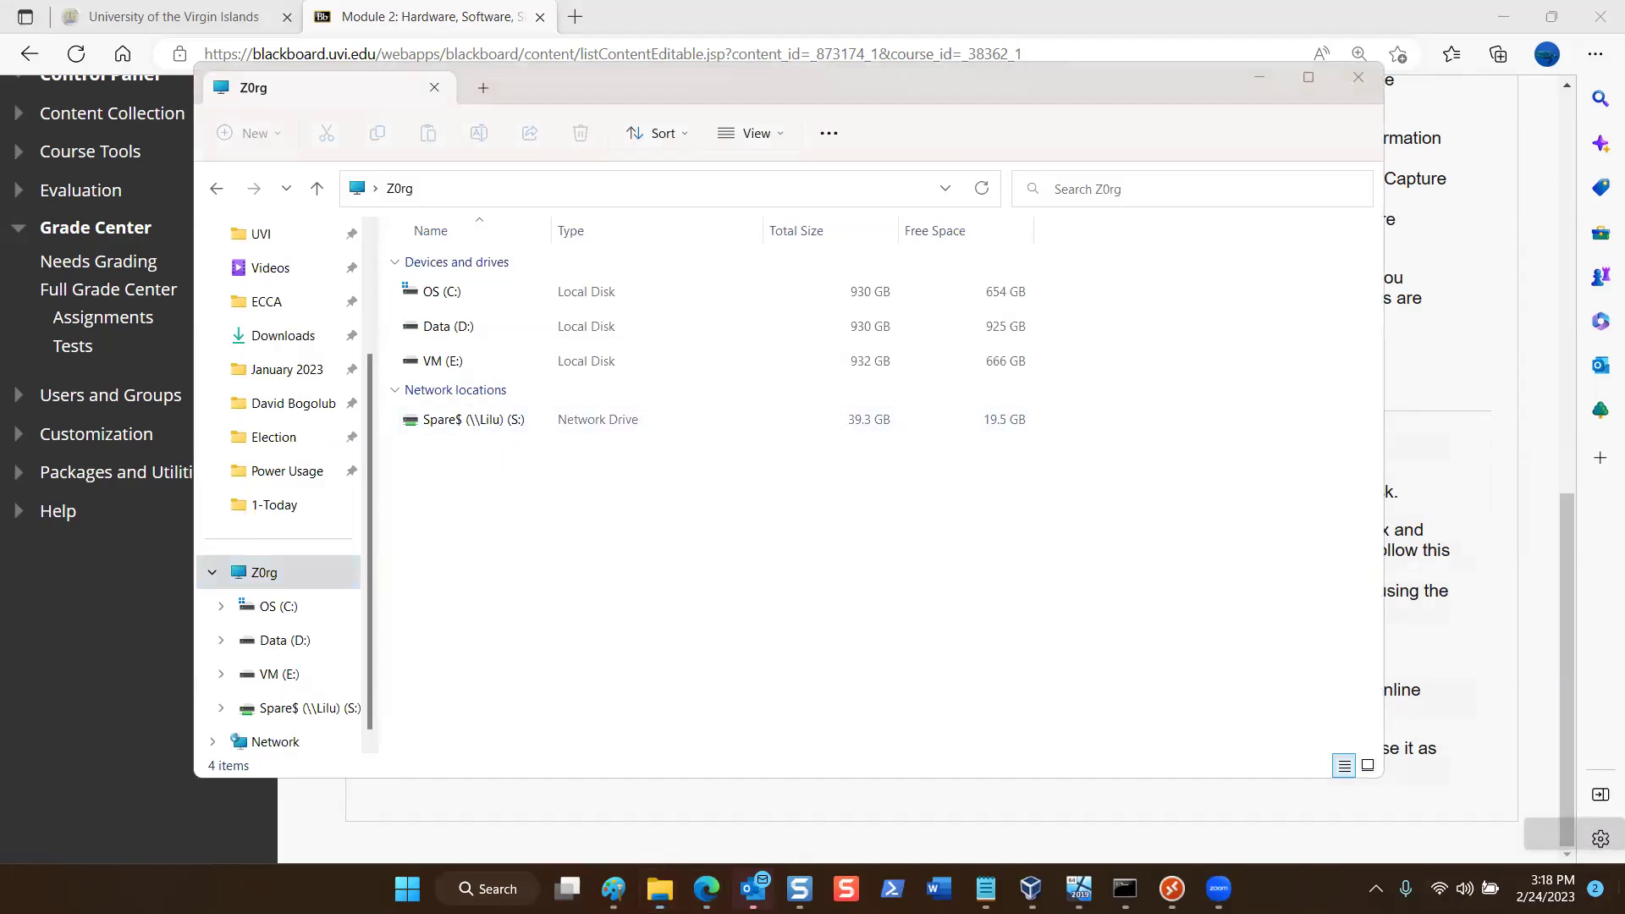
left_click(1621, 889)
- Launch Chrome, load virtualbox.org and go to its Downloads page
double_click(832, 449)
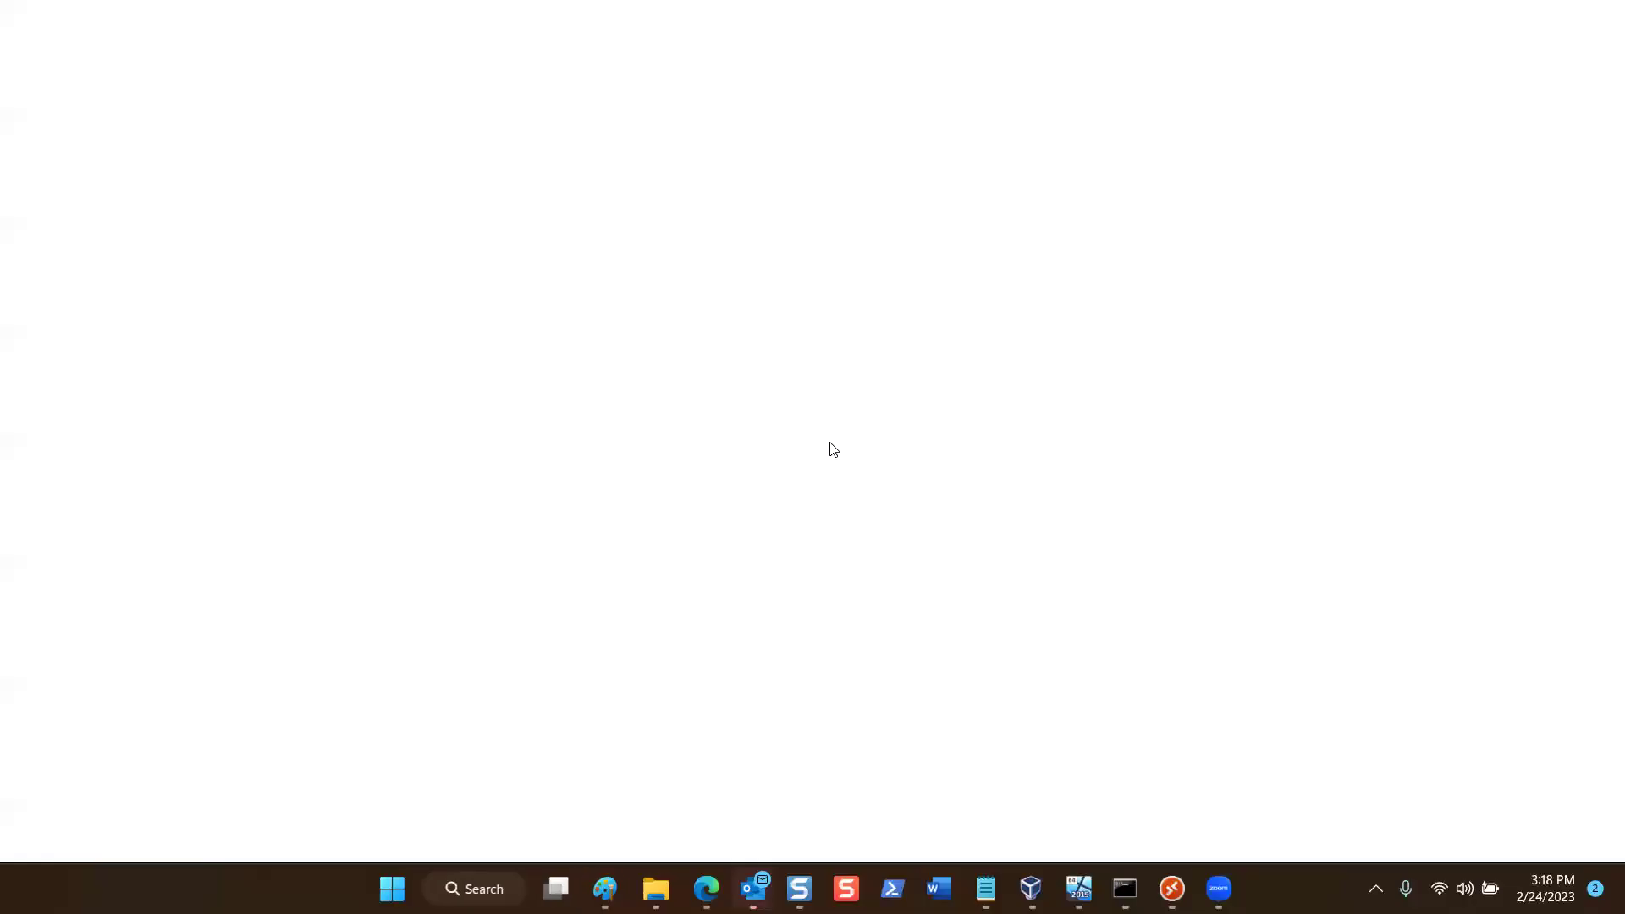
left_click(266, 58)
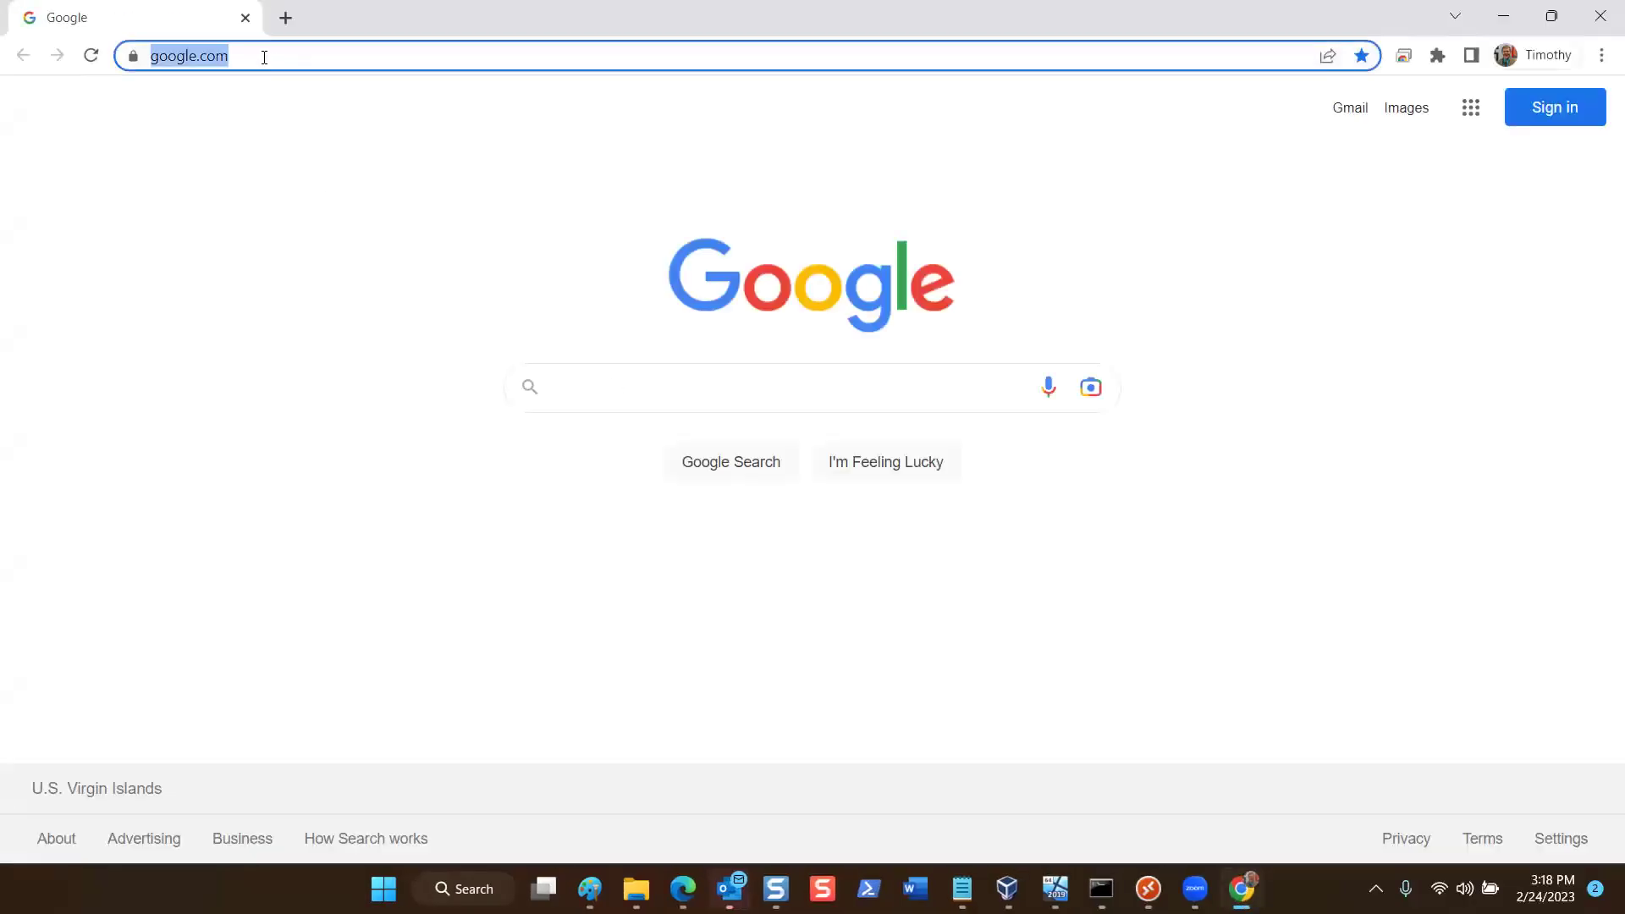
type("virtu")
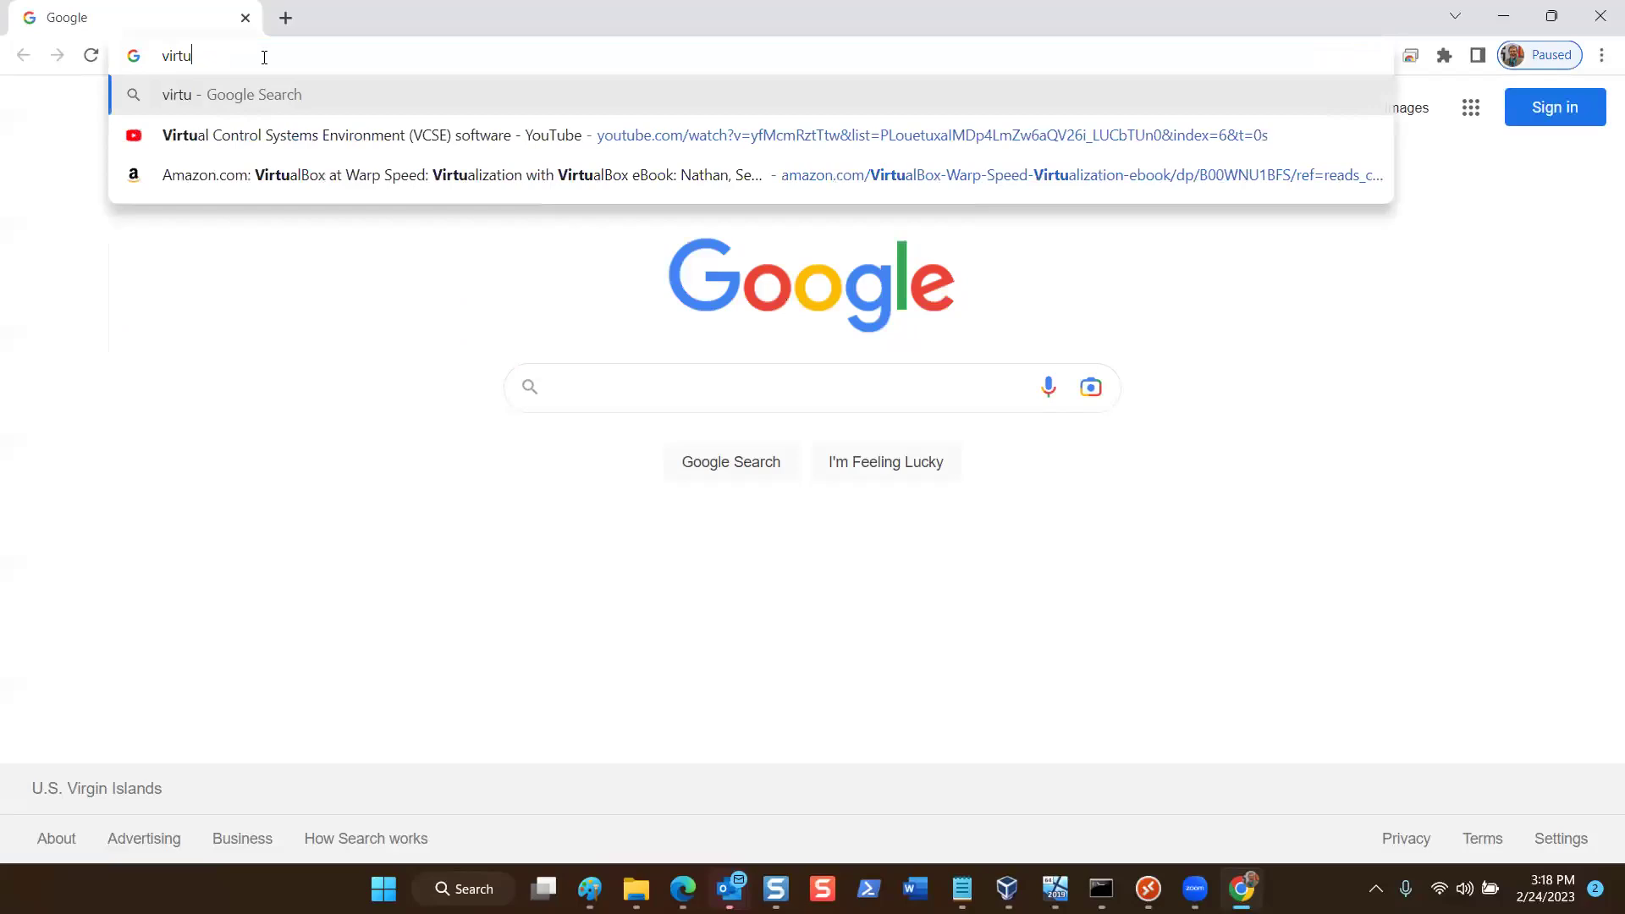
type("albox.org")
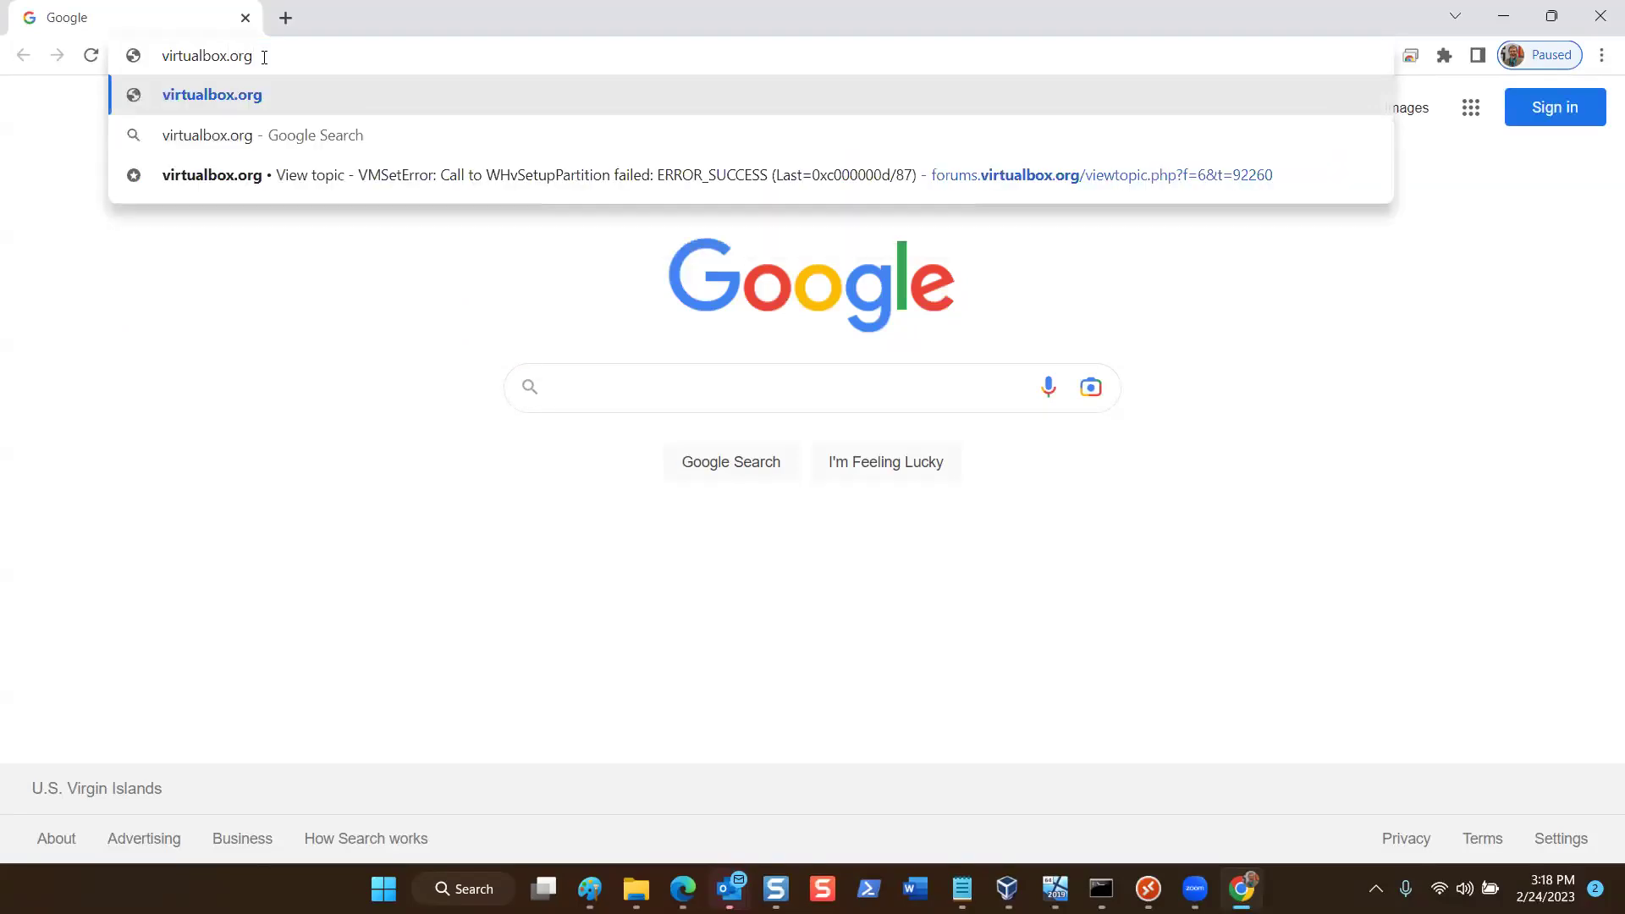
key("Return")
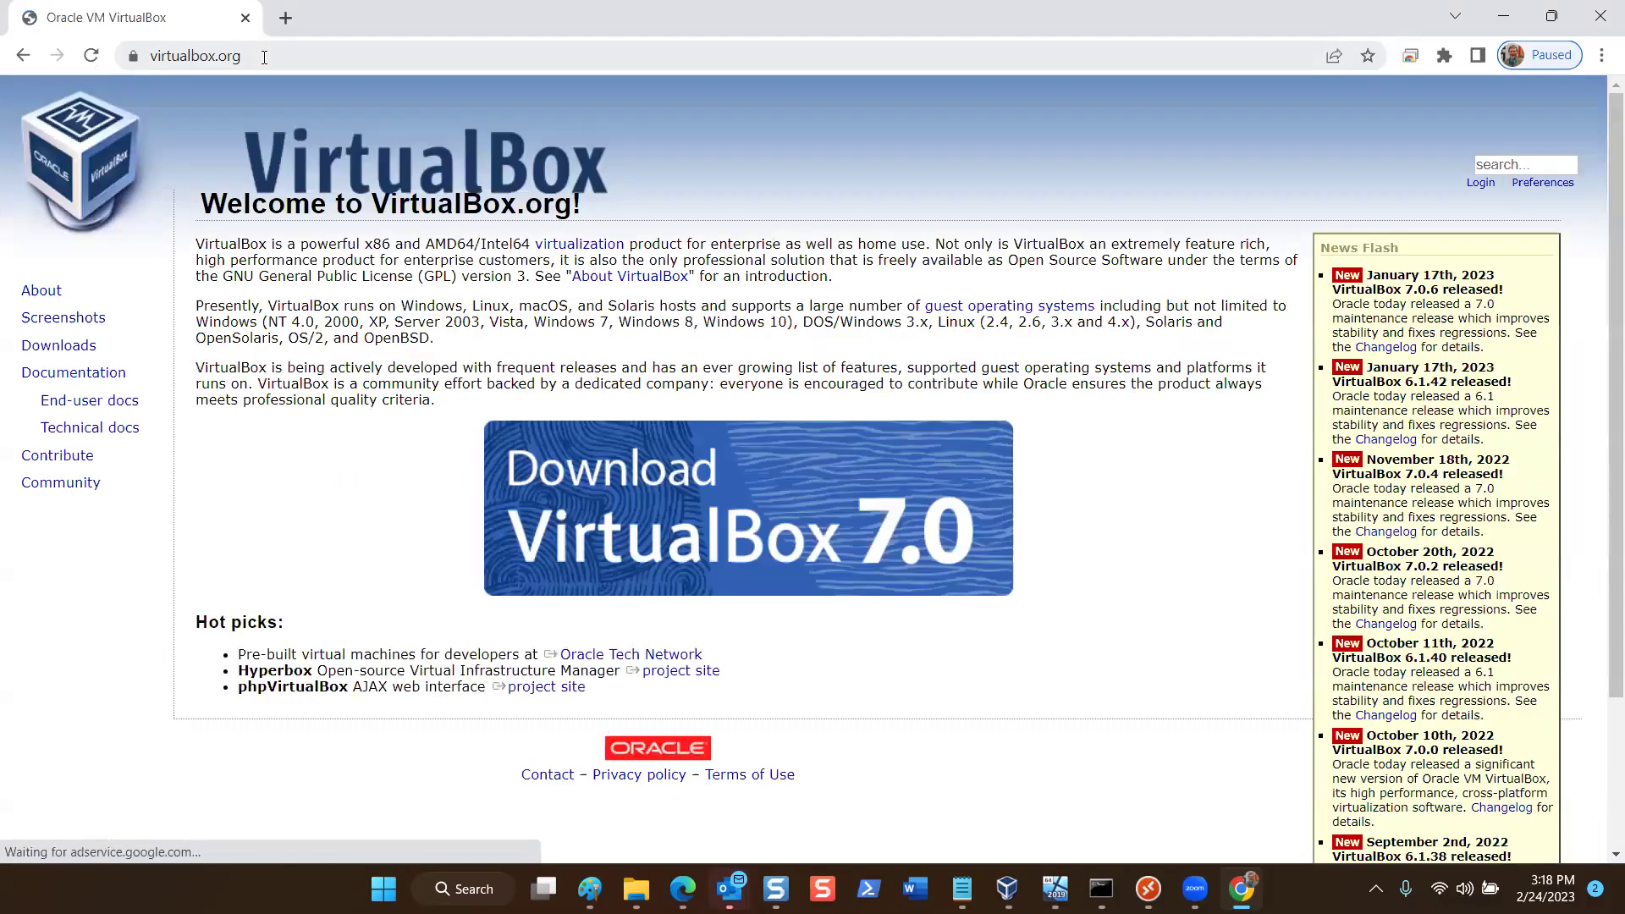
left_click(634, 513)
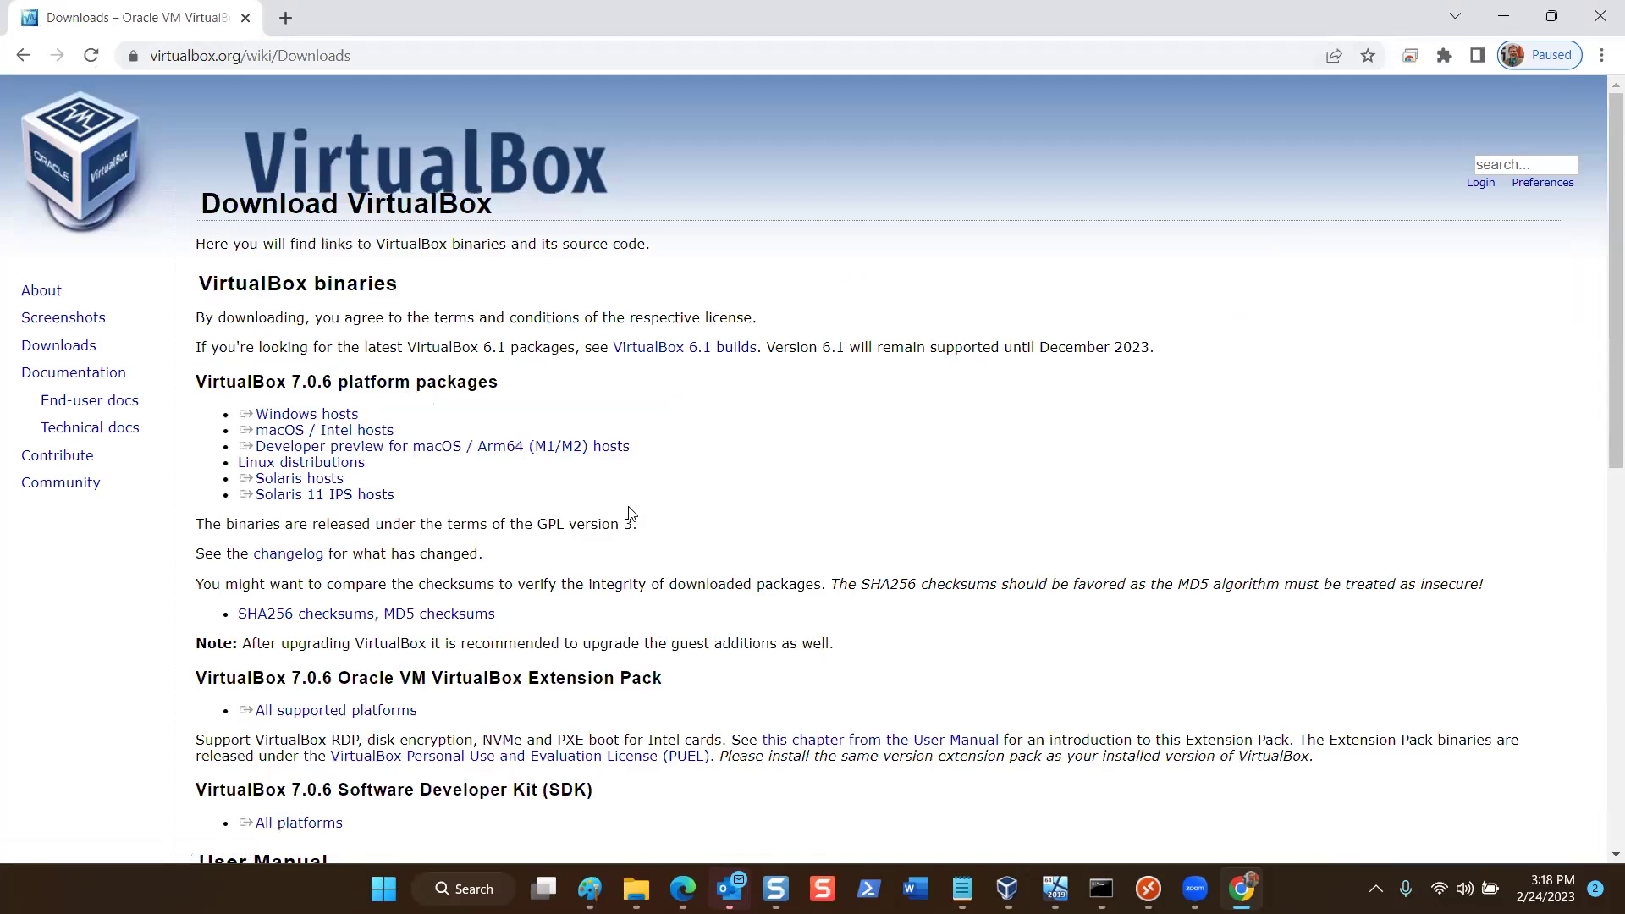
- Review the host platform package links and the Extension Pack 'All supported platforms' link
triple_click(348, 426)
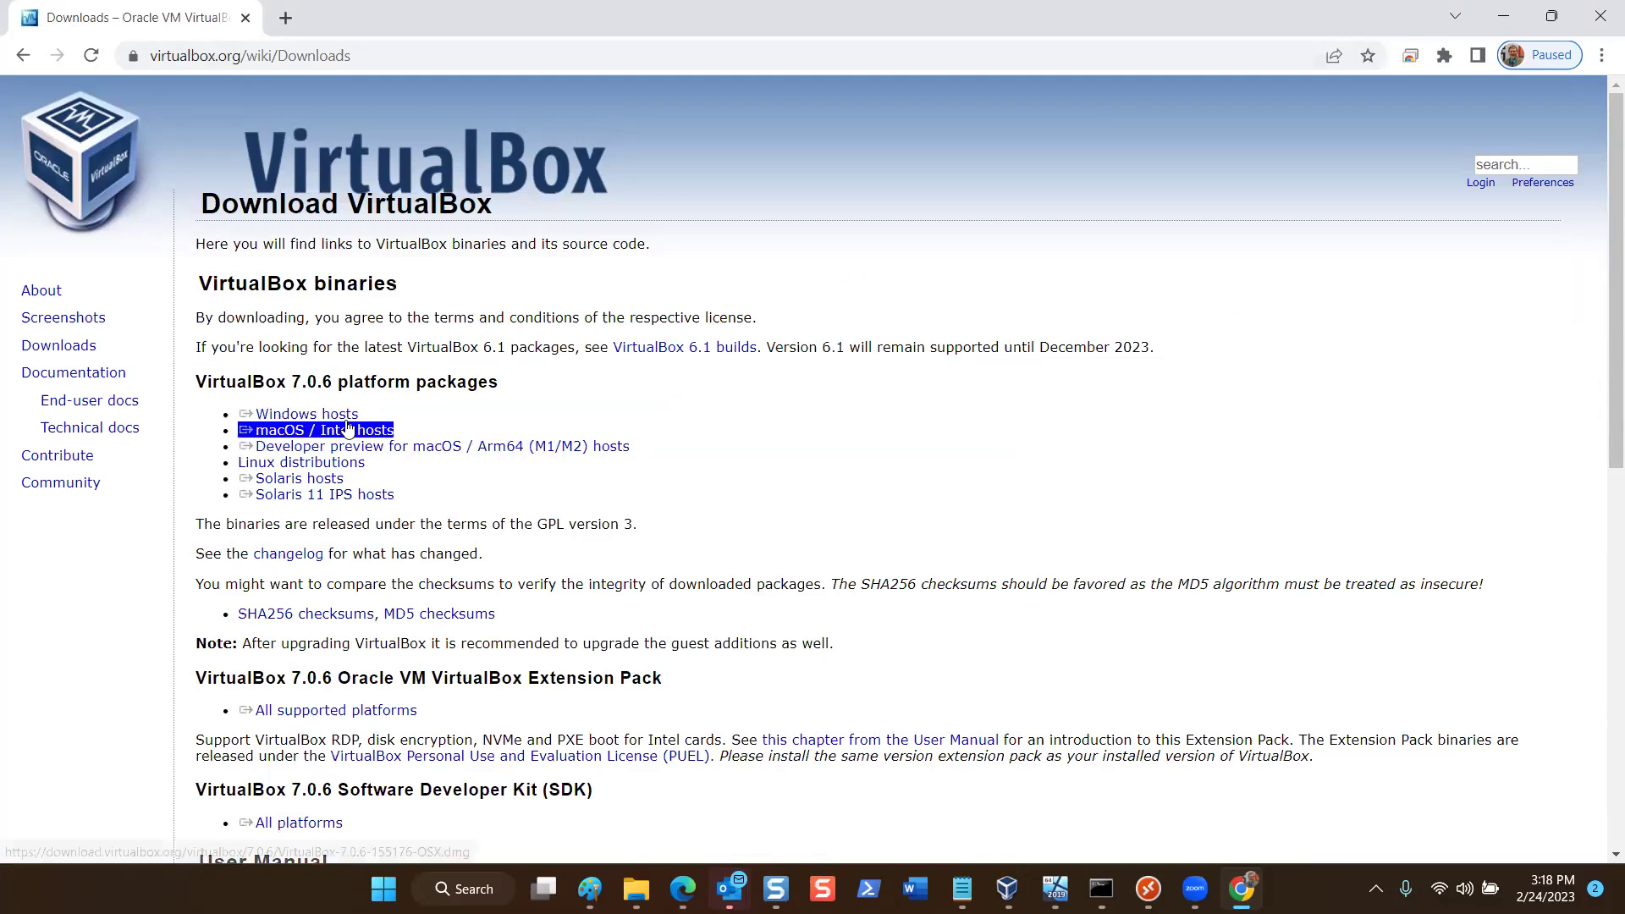
triple_click(350, 418)
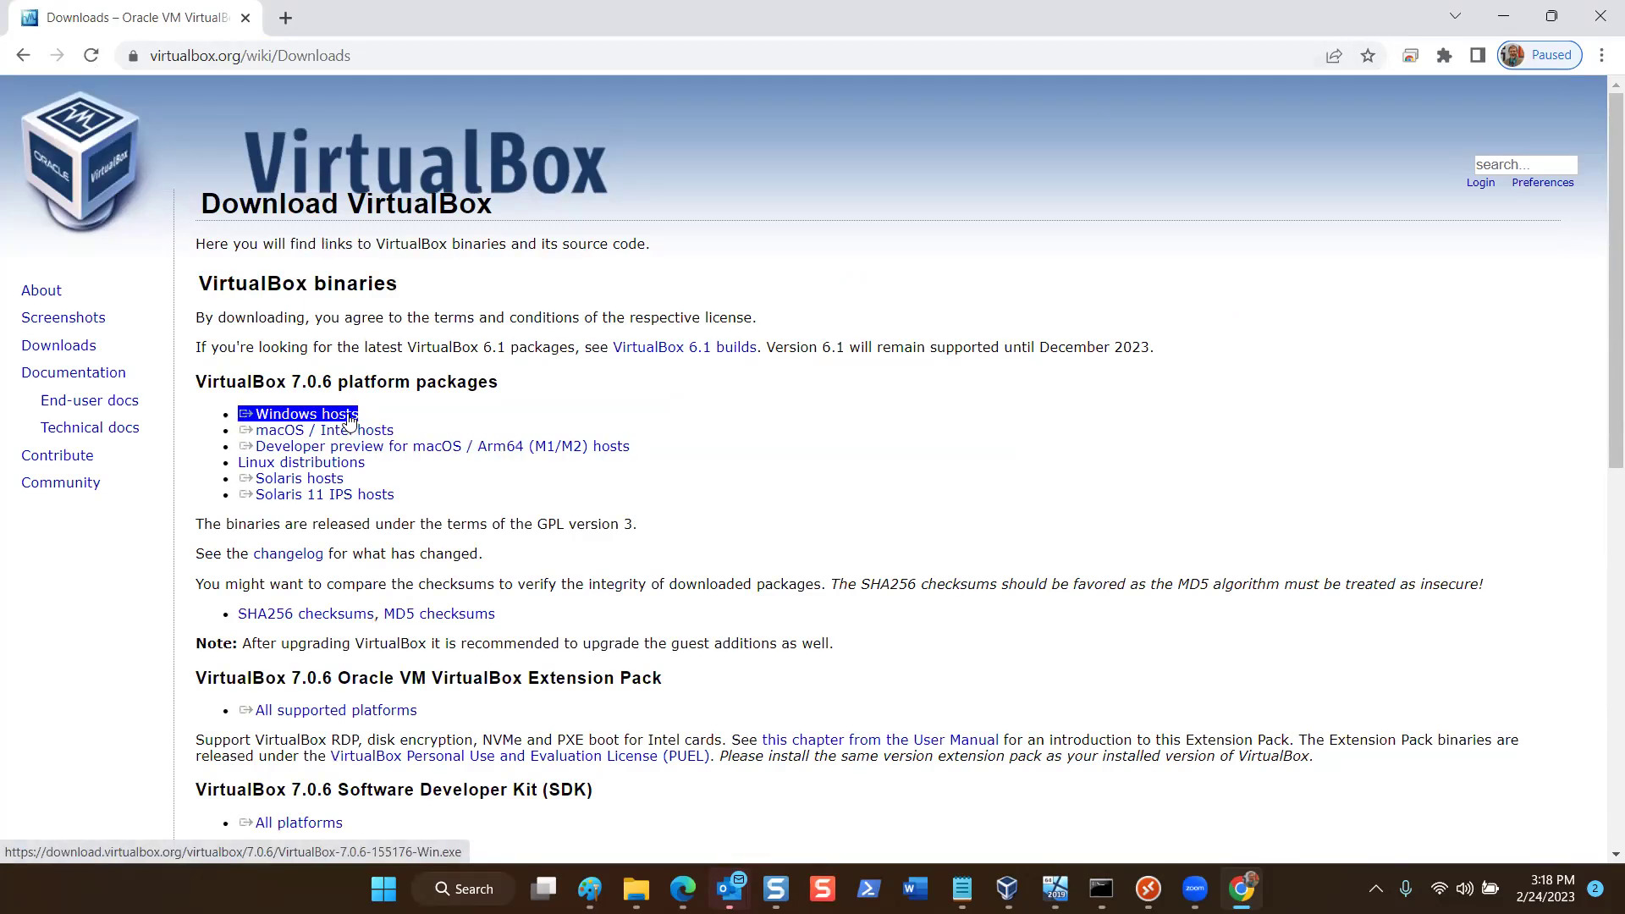
triple_click(346, 433)
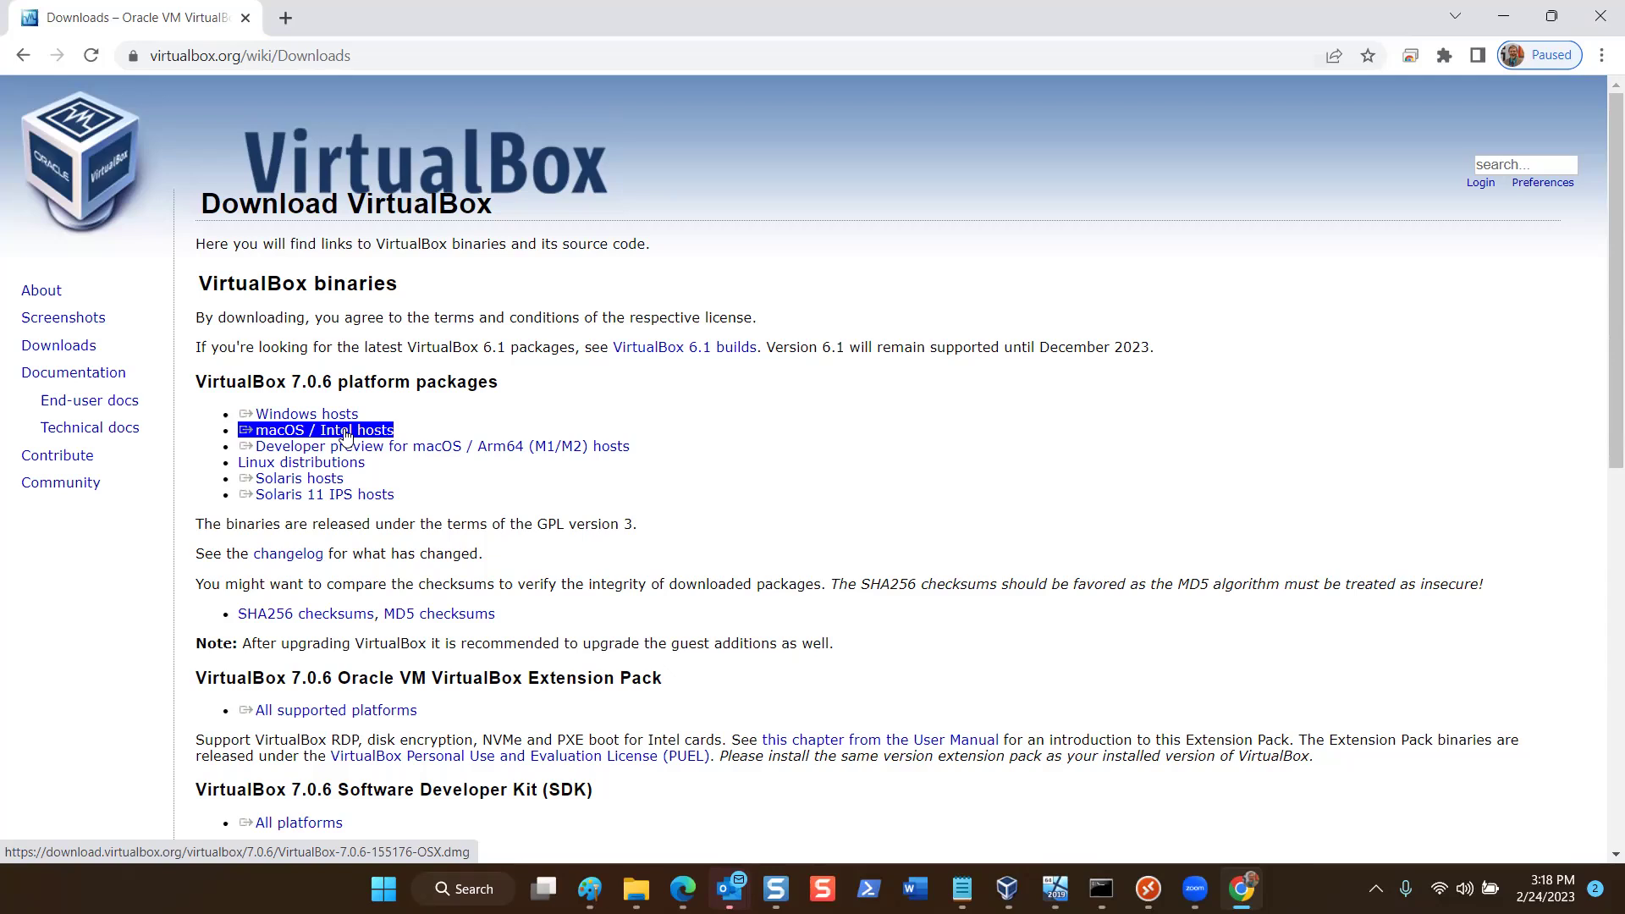
triple_click(357, 449)
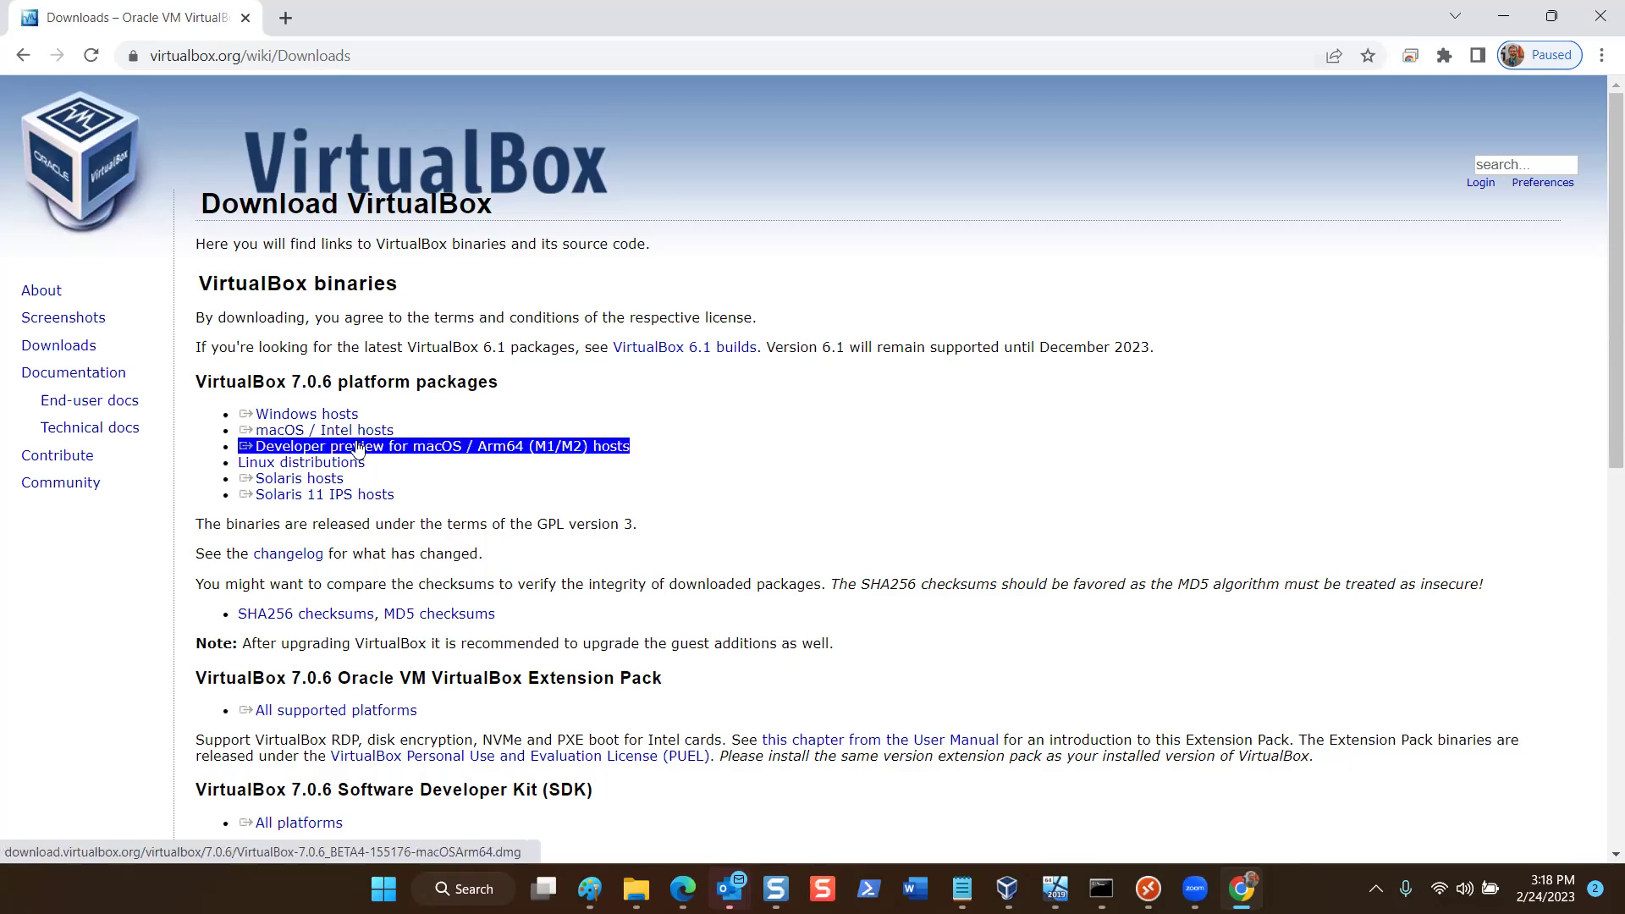
triple_click(343, 464)
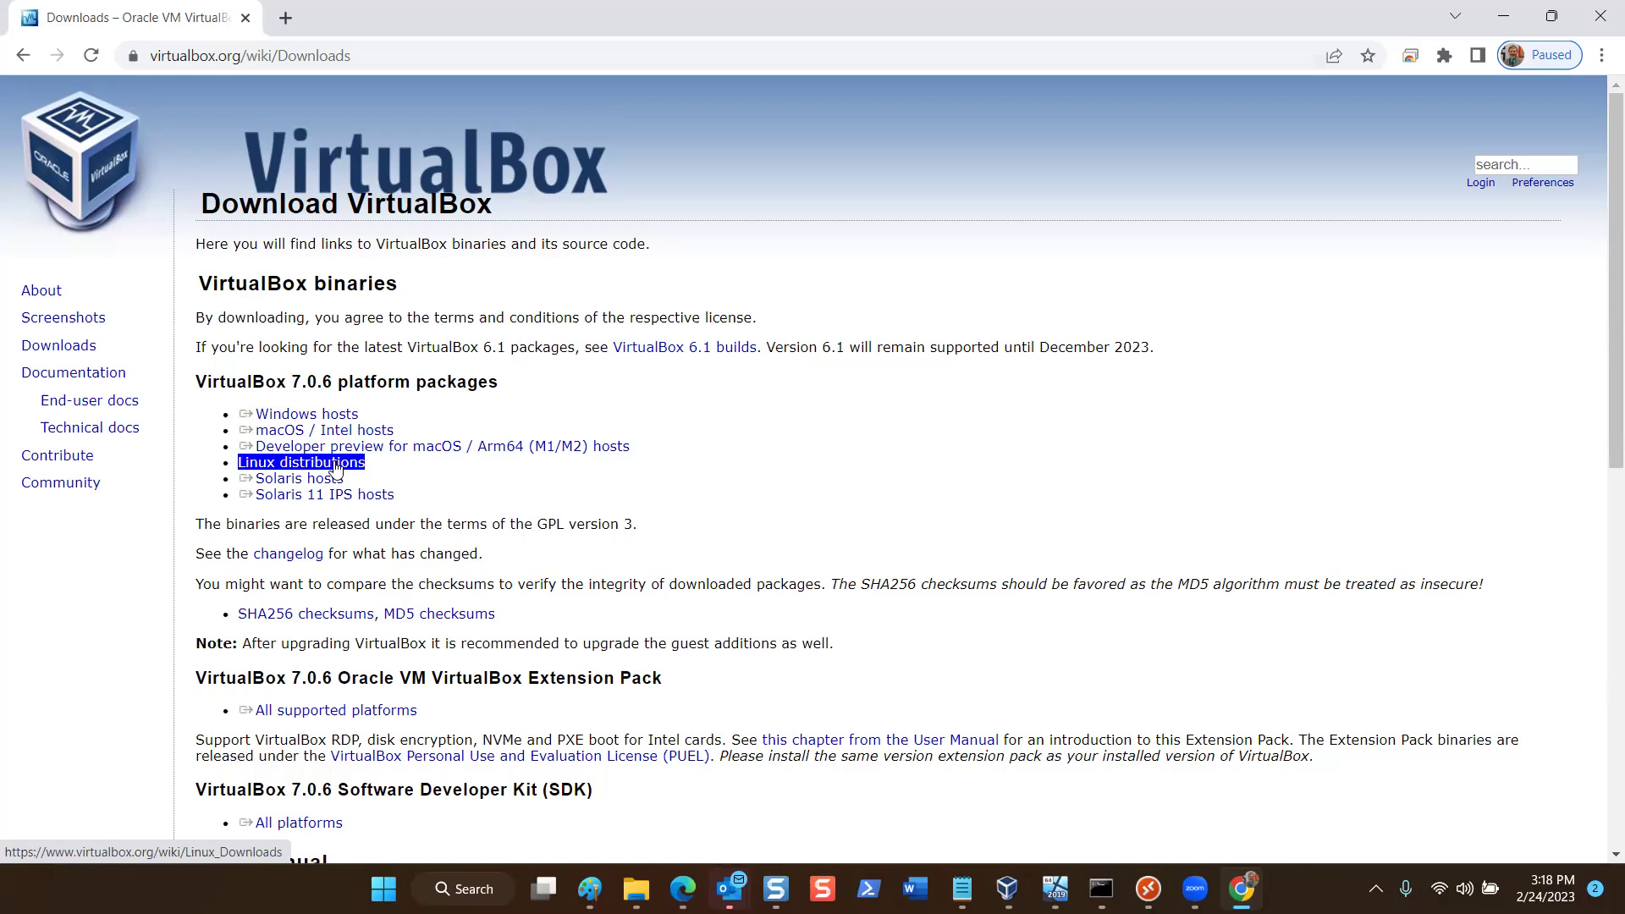
left_click(377, 464)
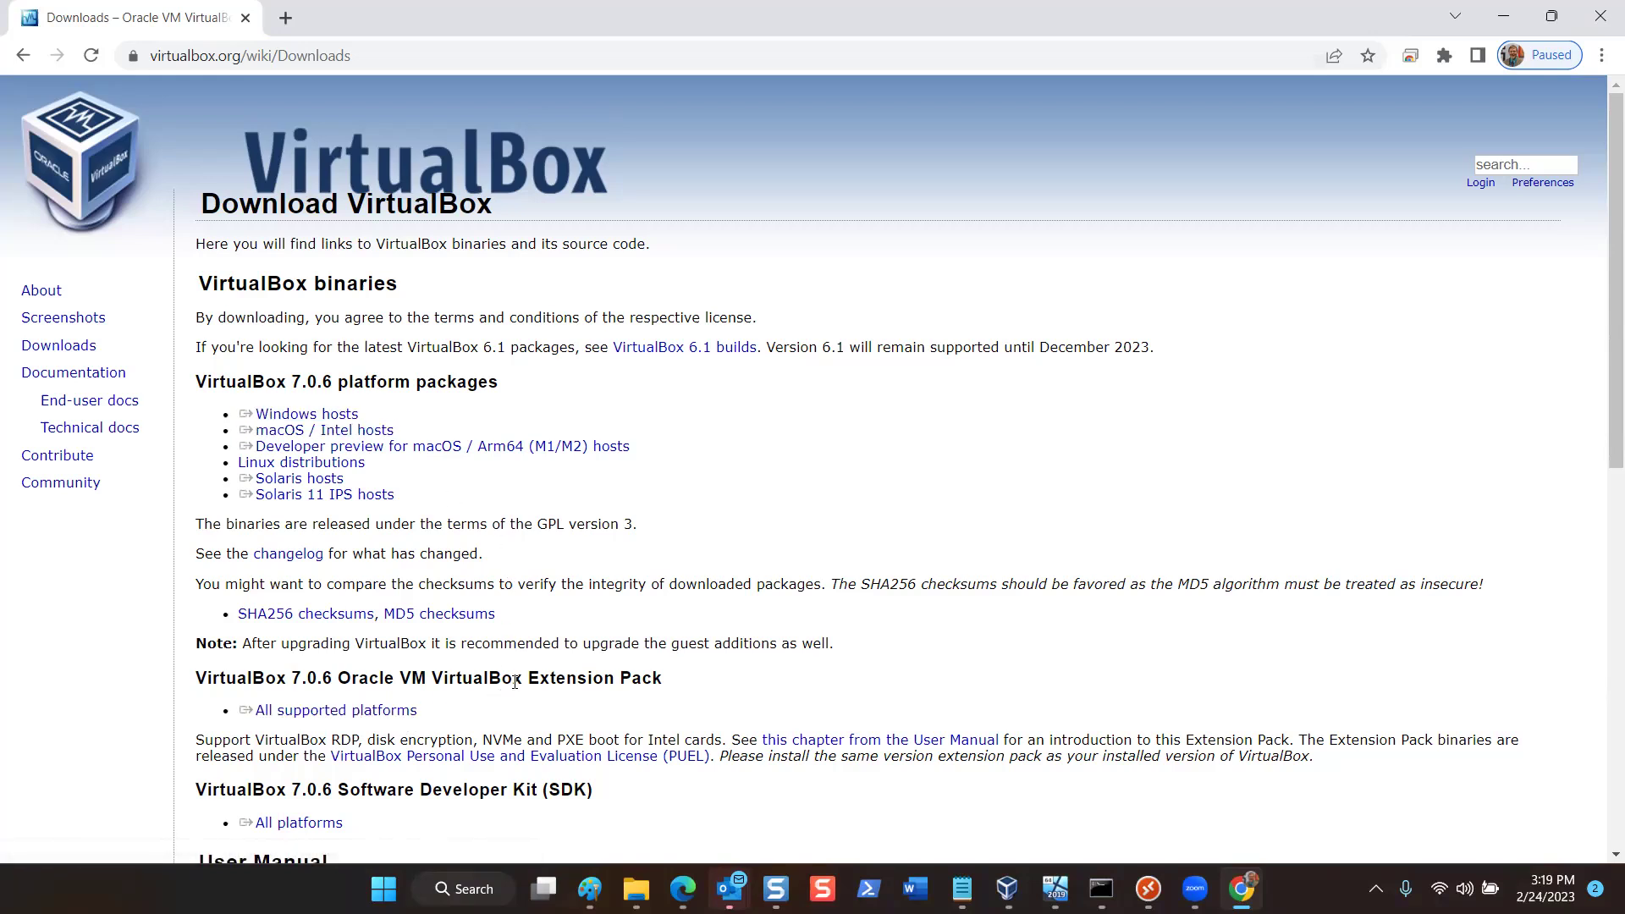
left_click_drag(529, 678, 694, 703)
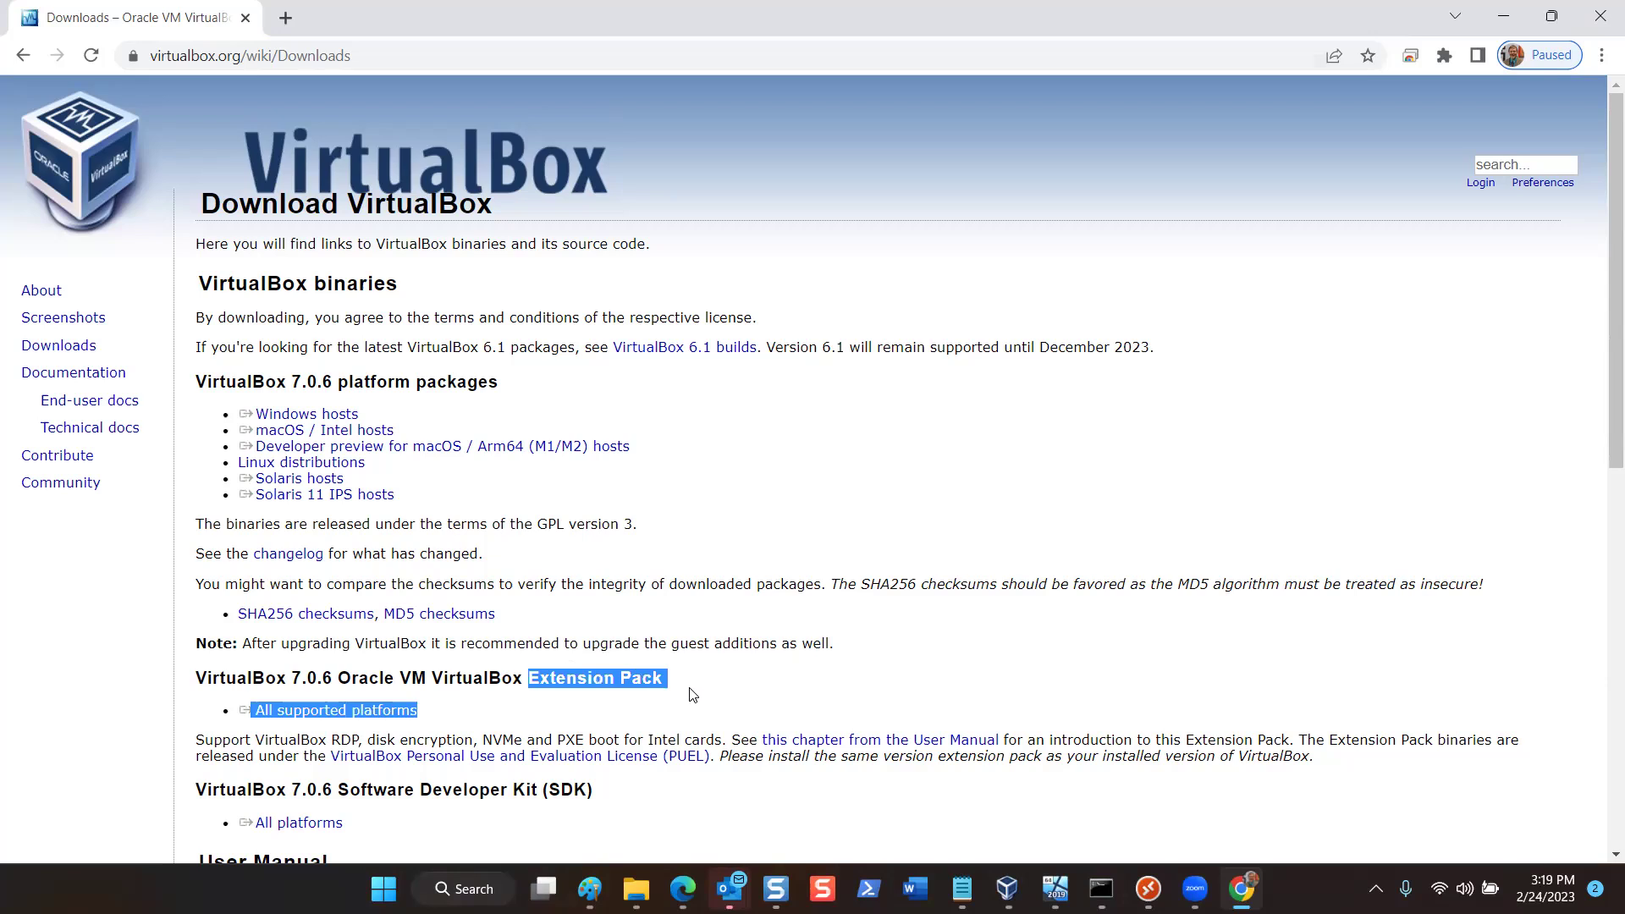
triple_click(491, 708)
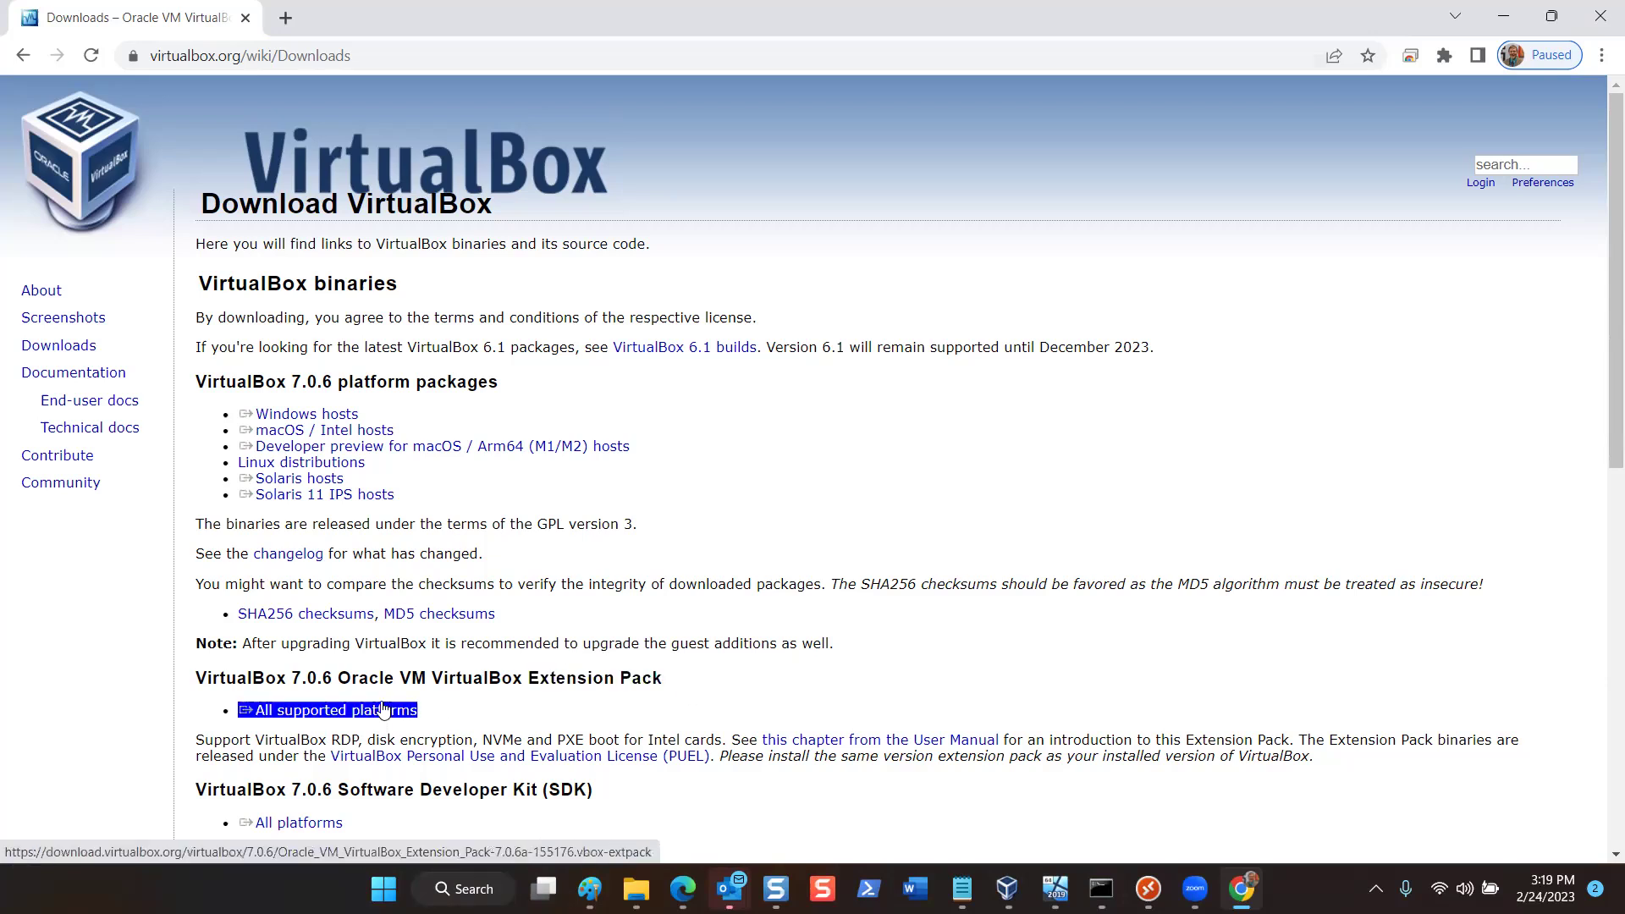
left_click(532, 685)
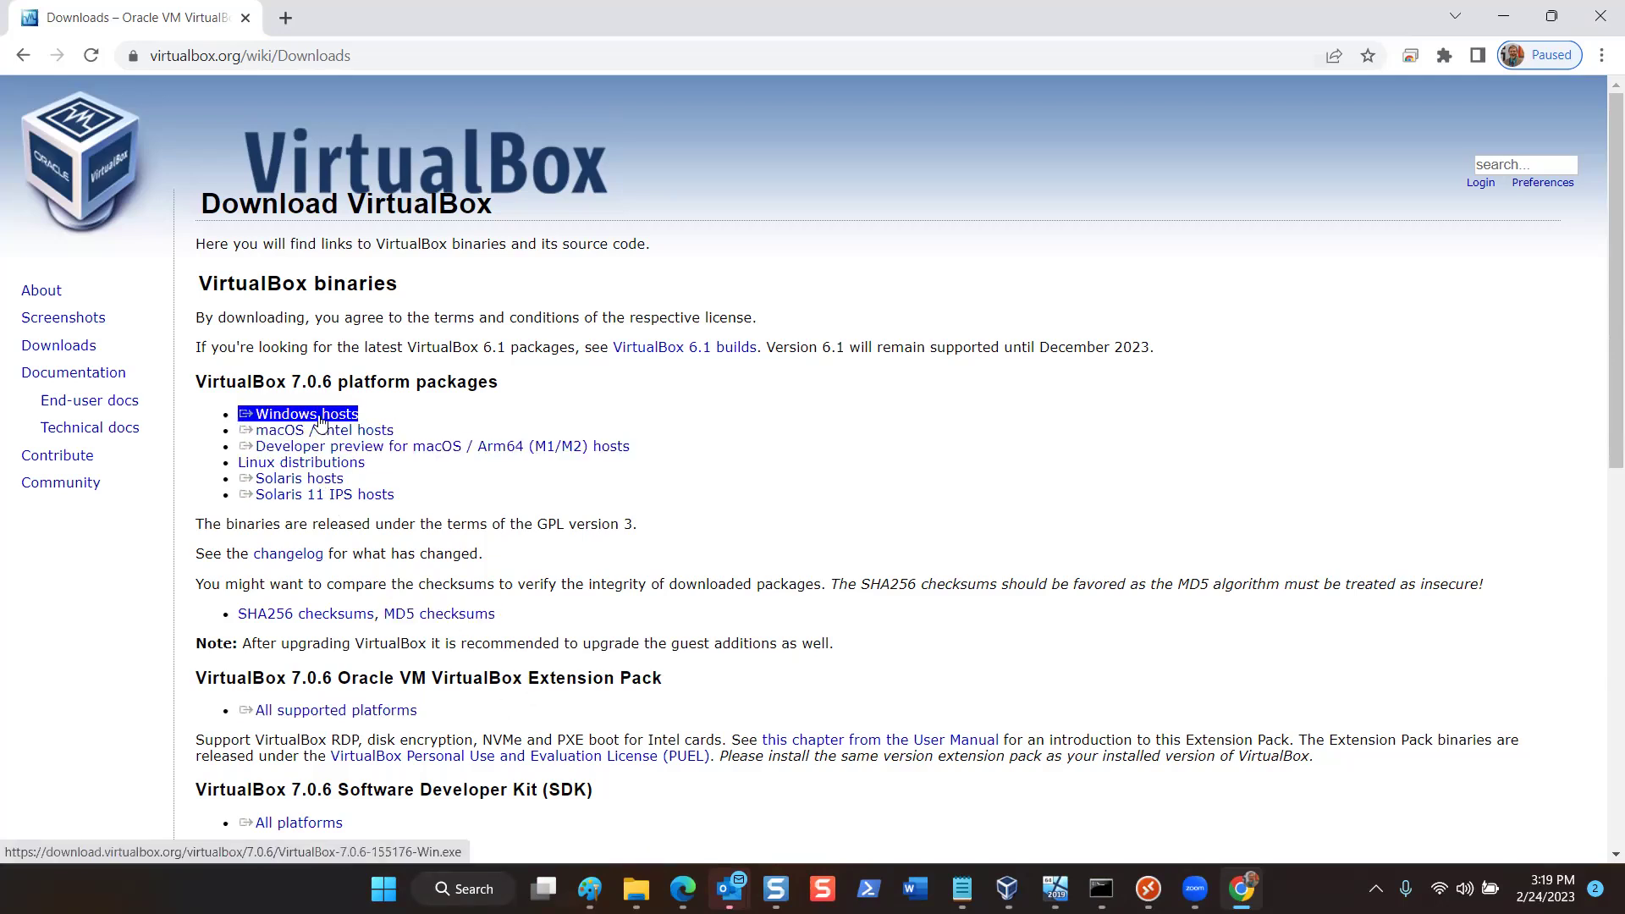
left_click_drag(254, 398, 290, 423)
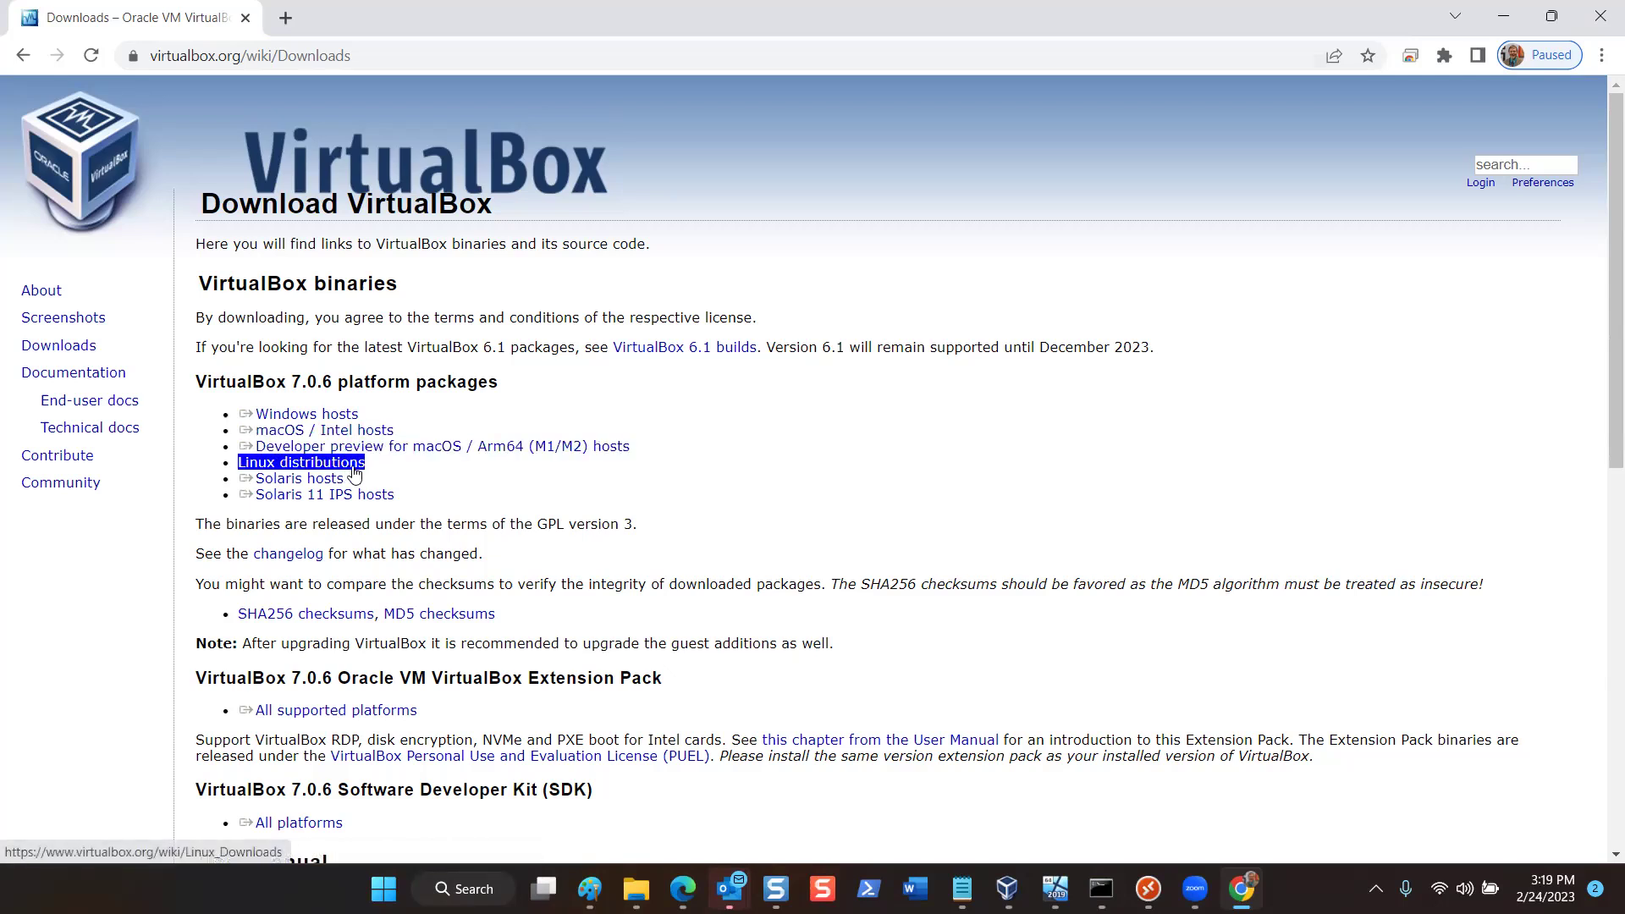
- Download the 7.0.6 Extension Pack for all supported platforms and bring up VirtualBox Manager
triple_click(419, 705)
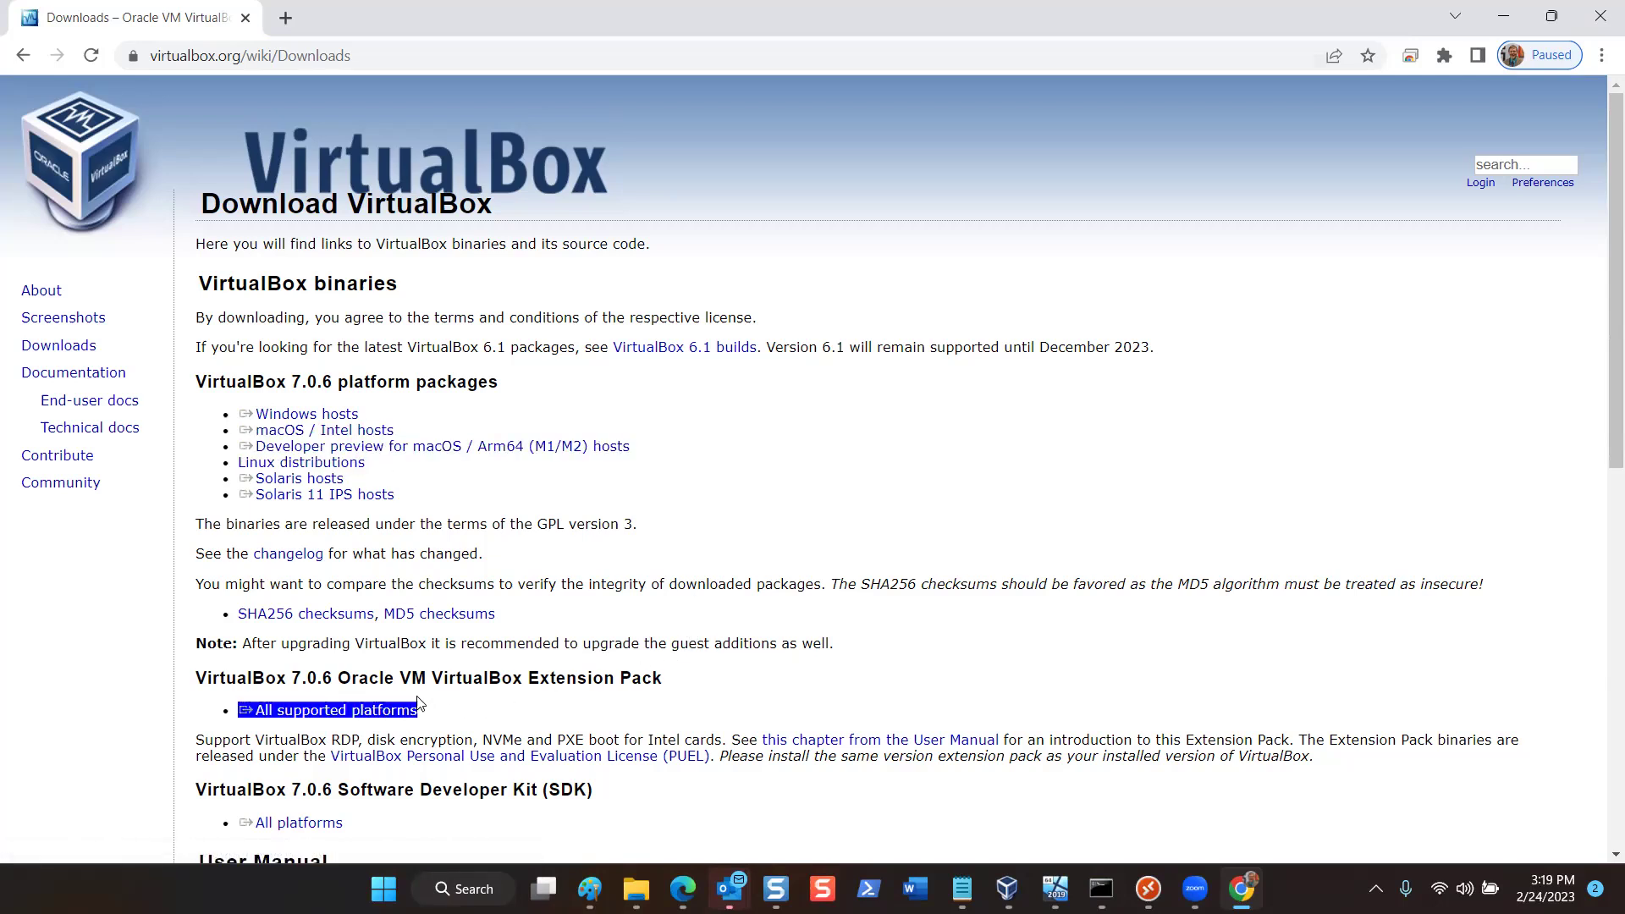
left_click(374, 712)
left_click(1007, 889)
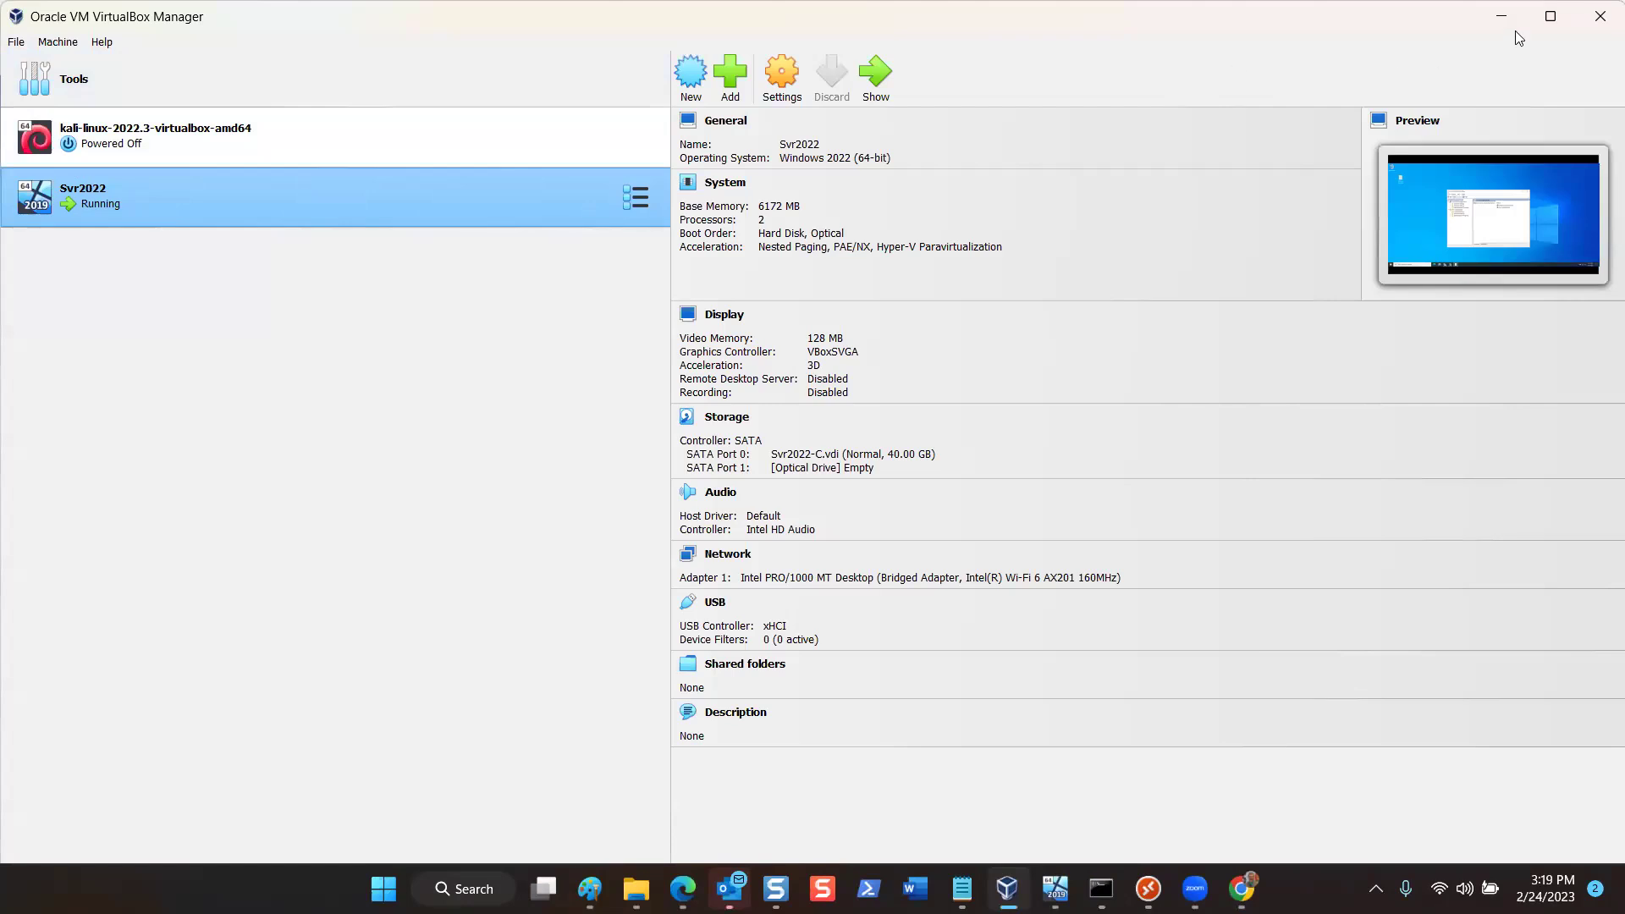
- Maximize, then restore and reposition VirtualBox Manager, and show the running Svr2022 VM window
left_click(1551, 17)
left_click_drag(4, 4, 266, 161)
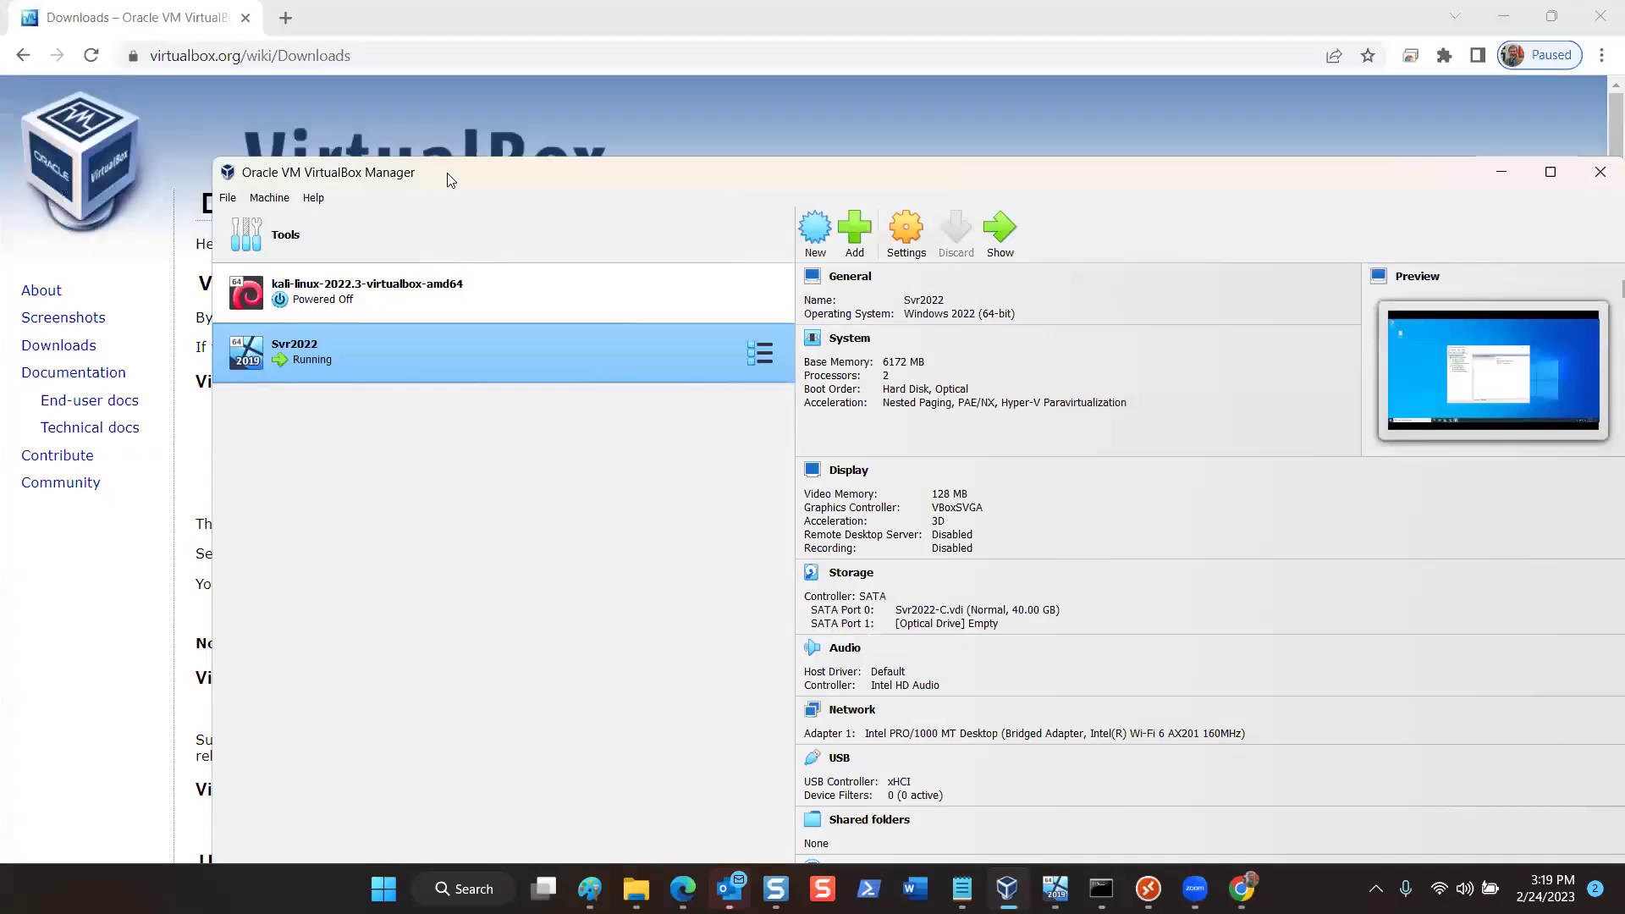
left_click_drag(447, 173, 316, 137)
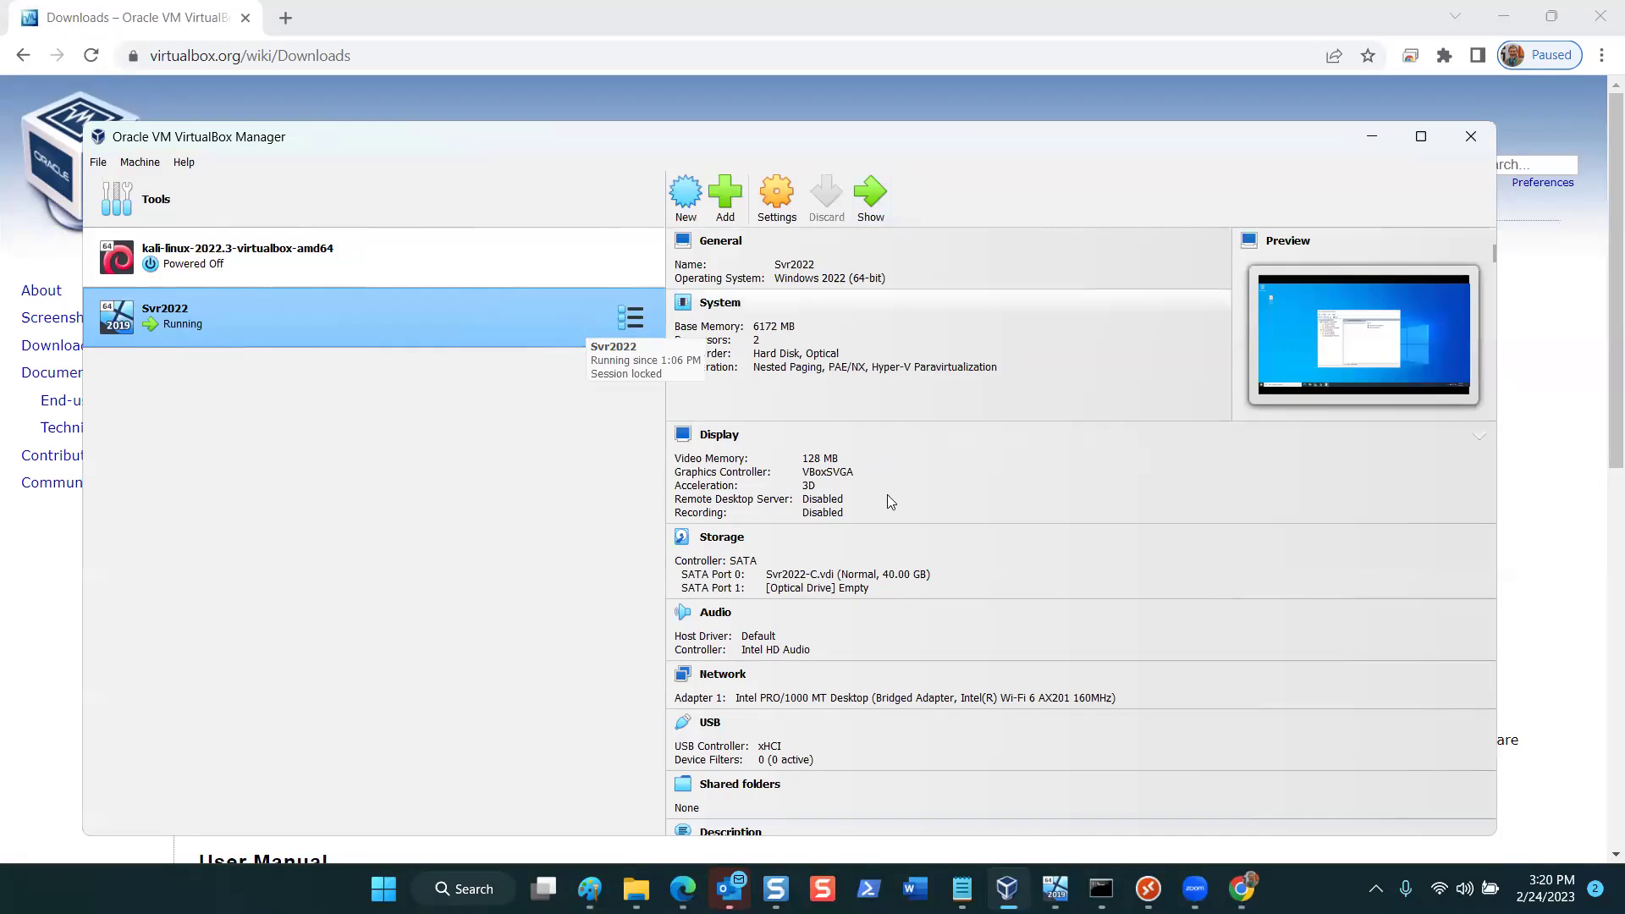
left_click(1056, 889)
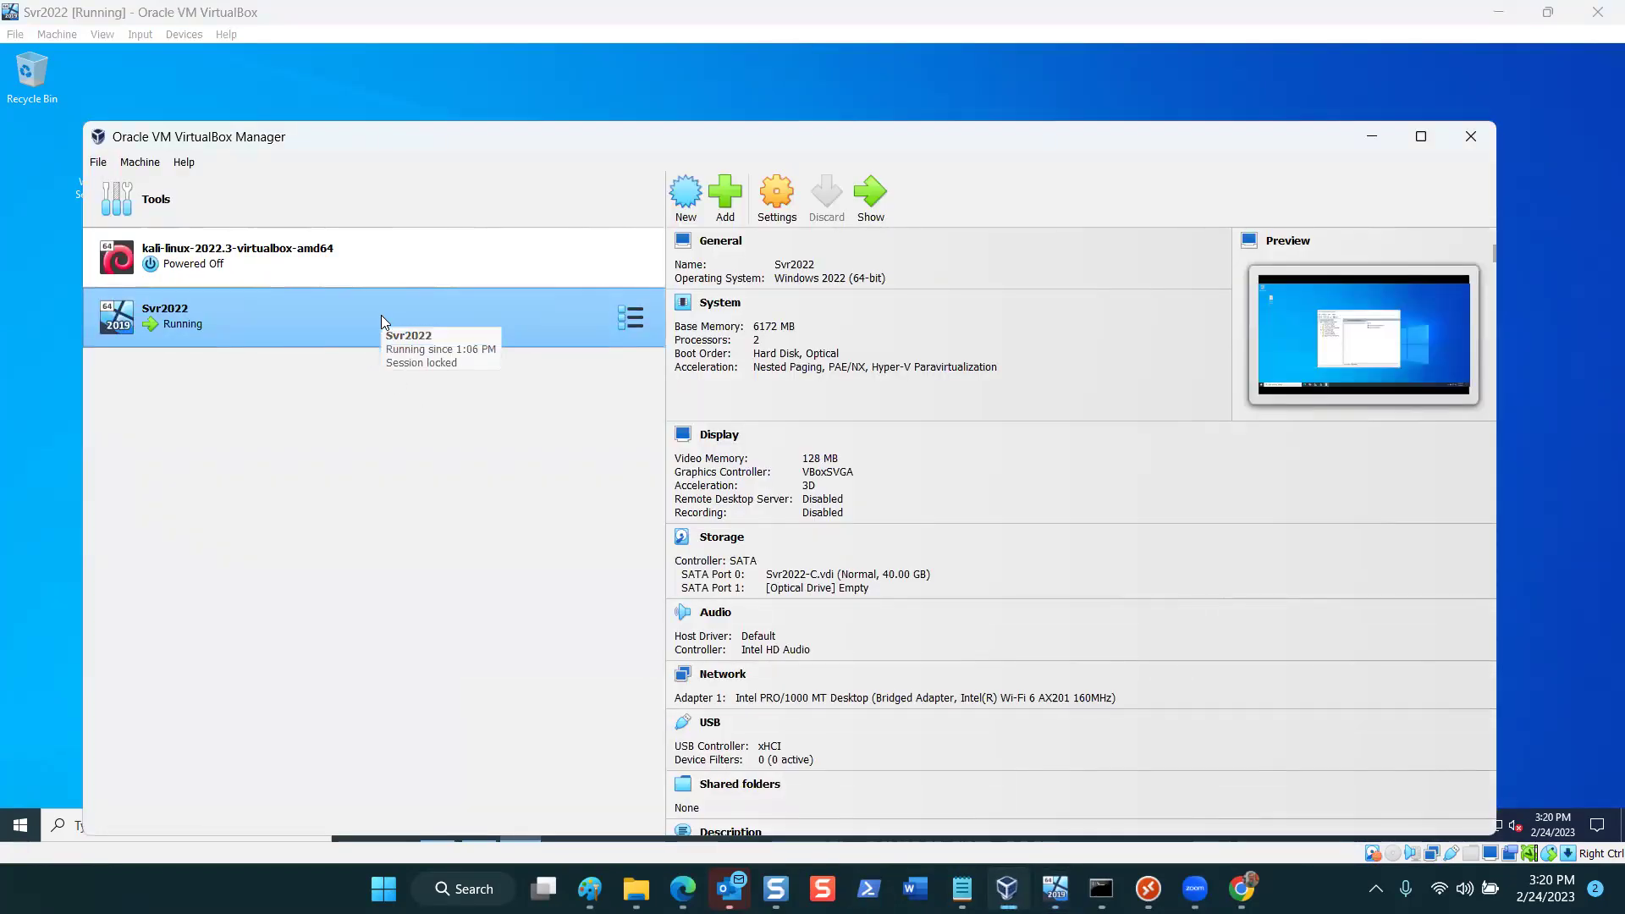
- Open the Svr2022 settings and look over its System and Storage pages
left_click(777, 203)
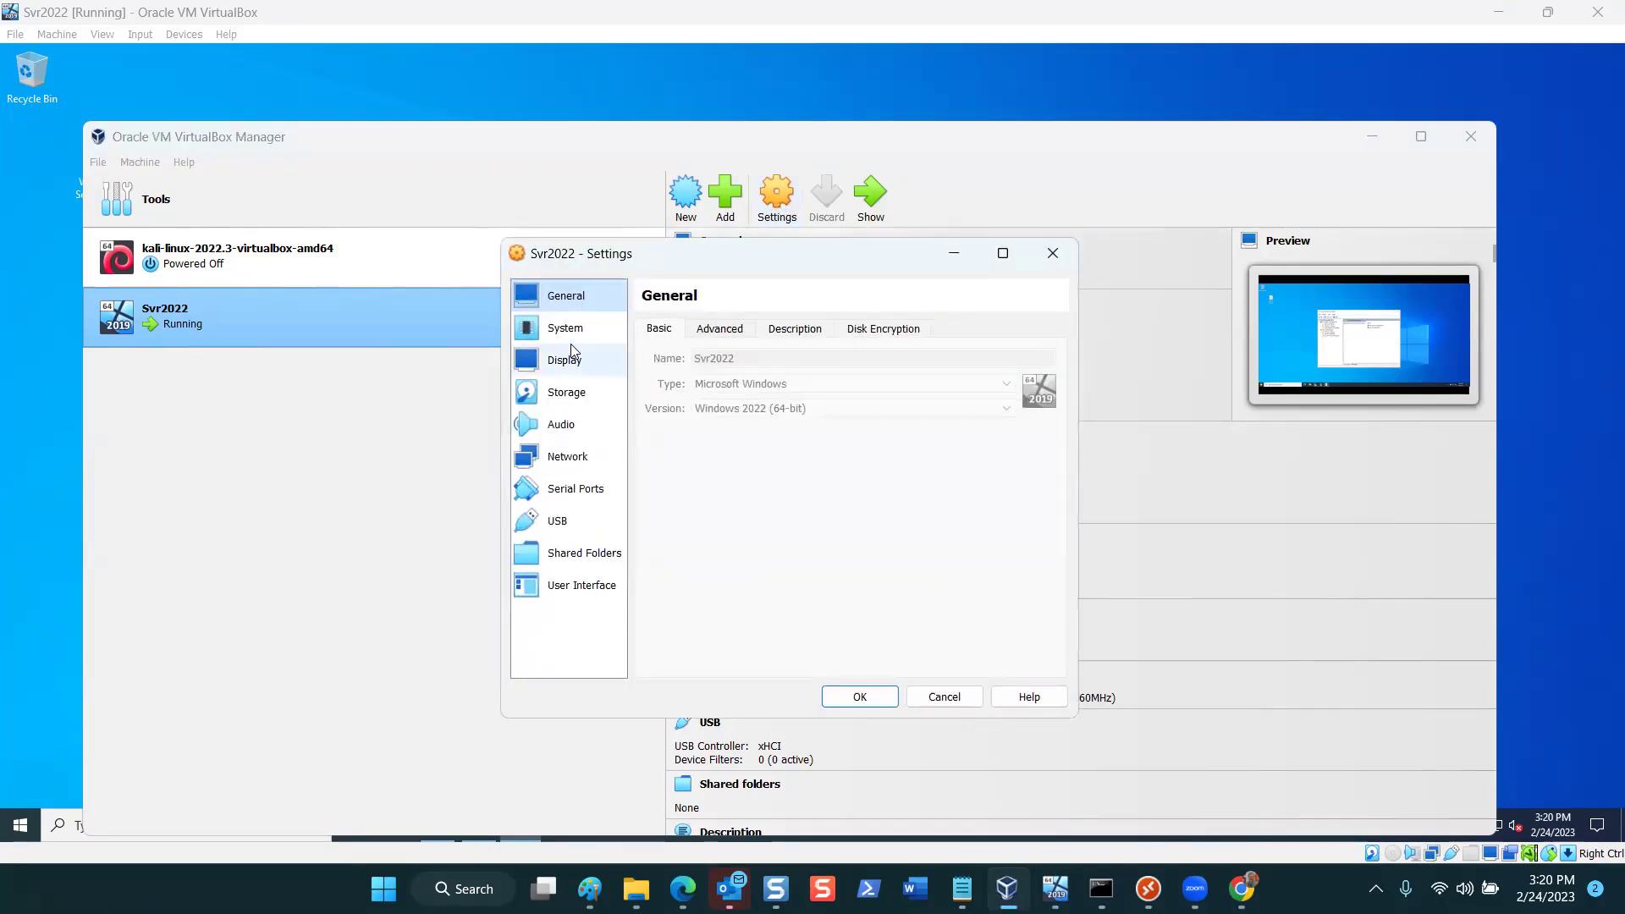
left_click(568, 330)
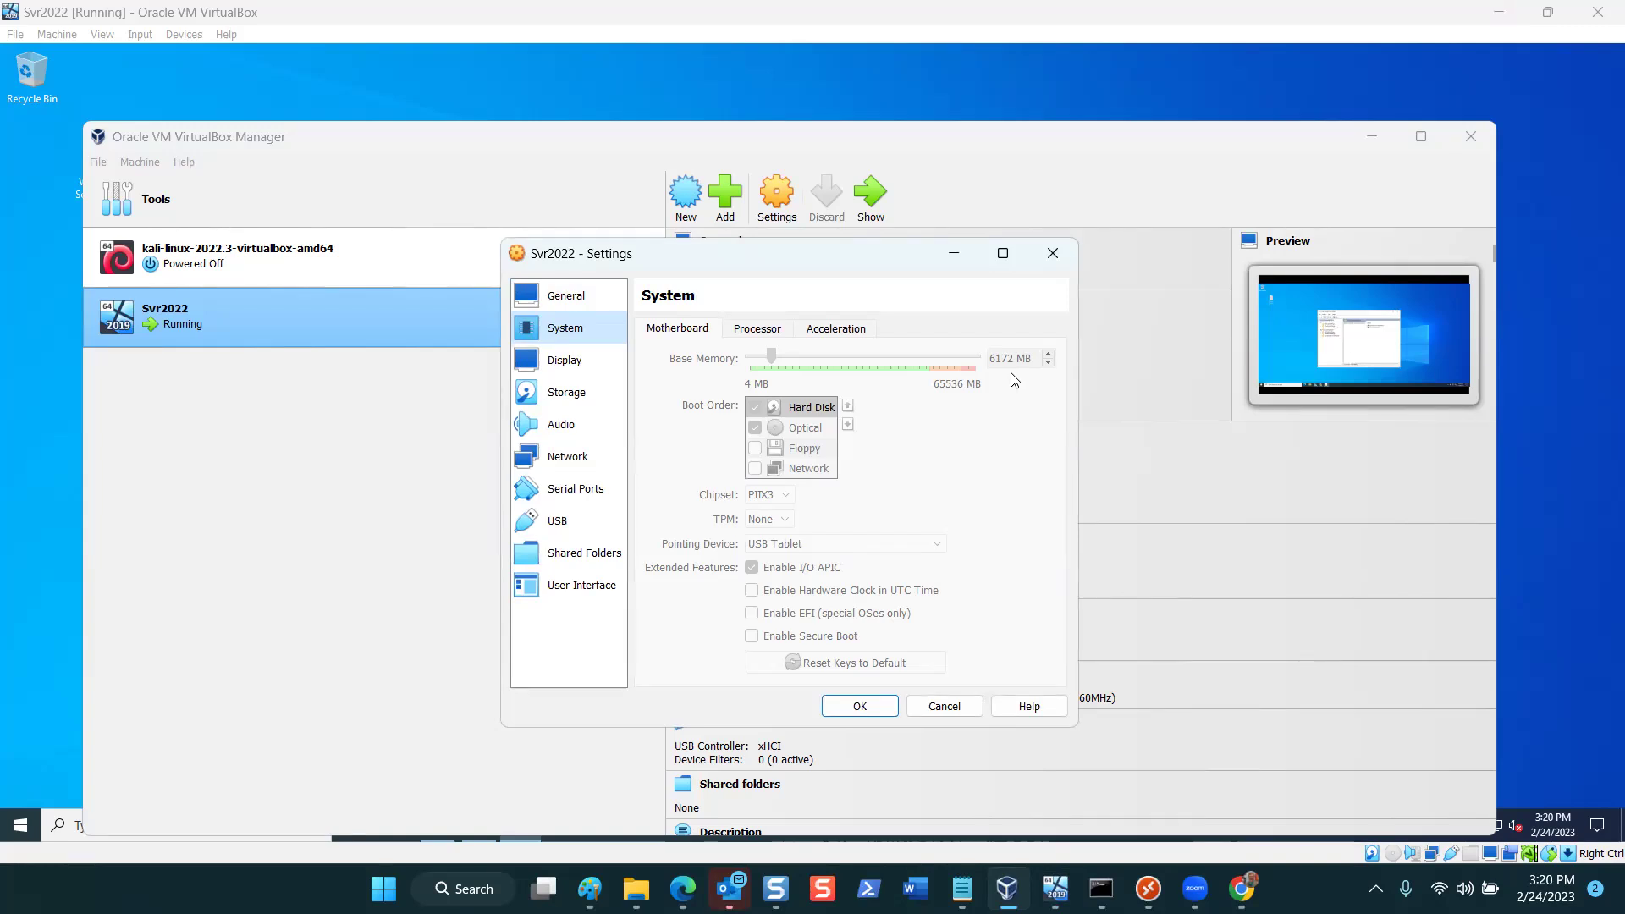
left_click(611, 392)
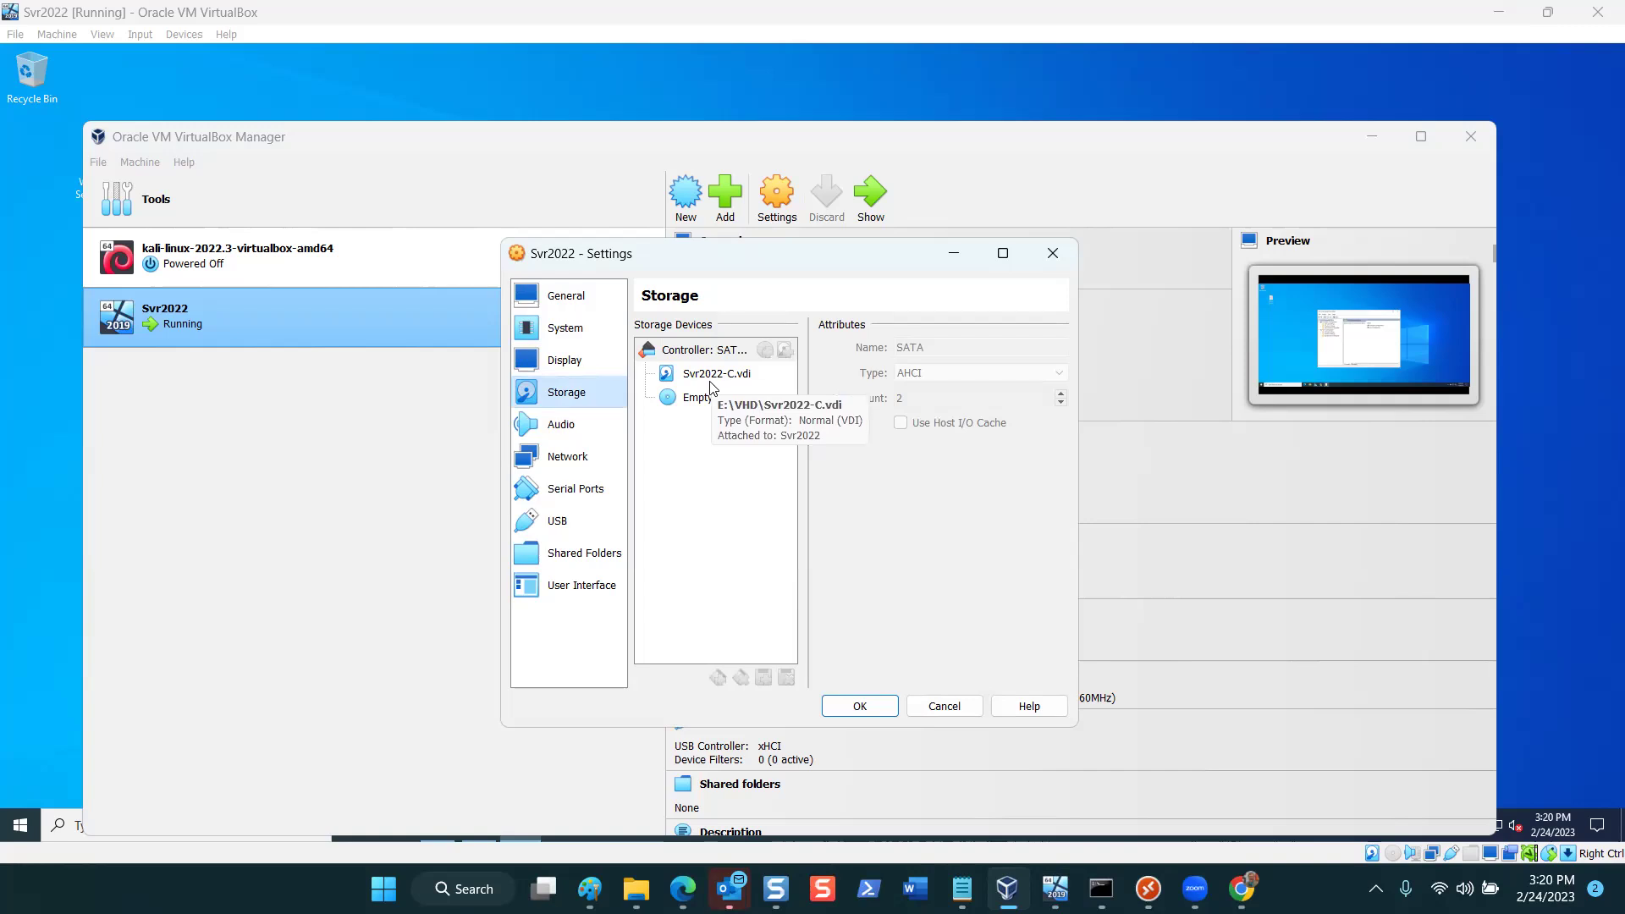
- Switch Adapter 1 from Bridged Adapter to NAT and back to Bridged Adapter
left_click(587, 461)
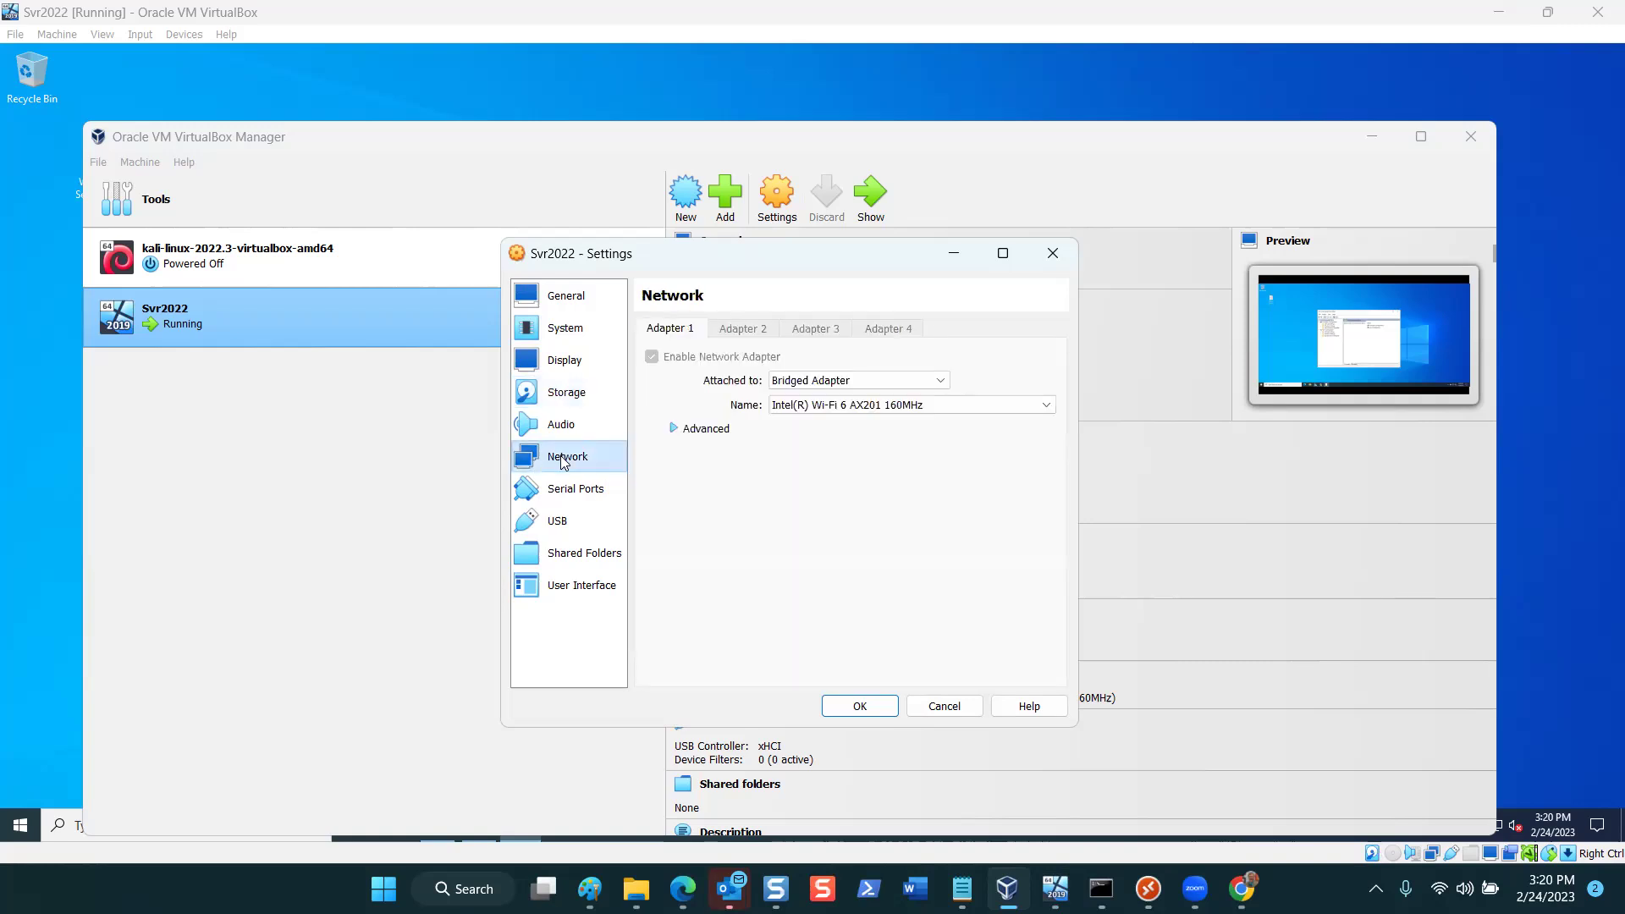
left_click(936, 380)
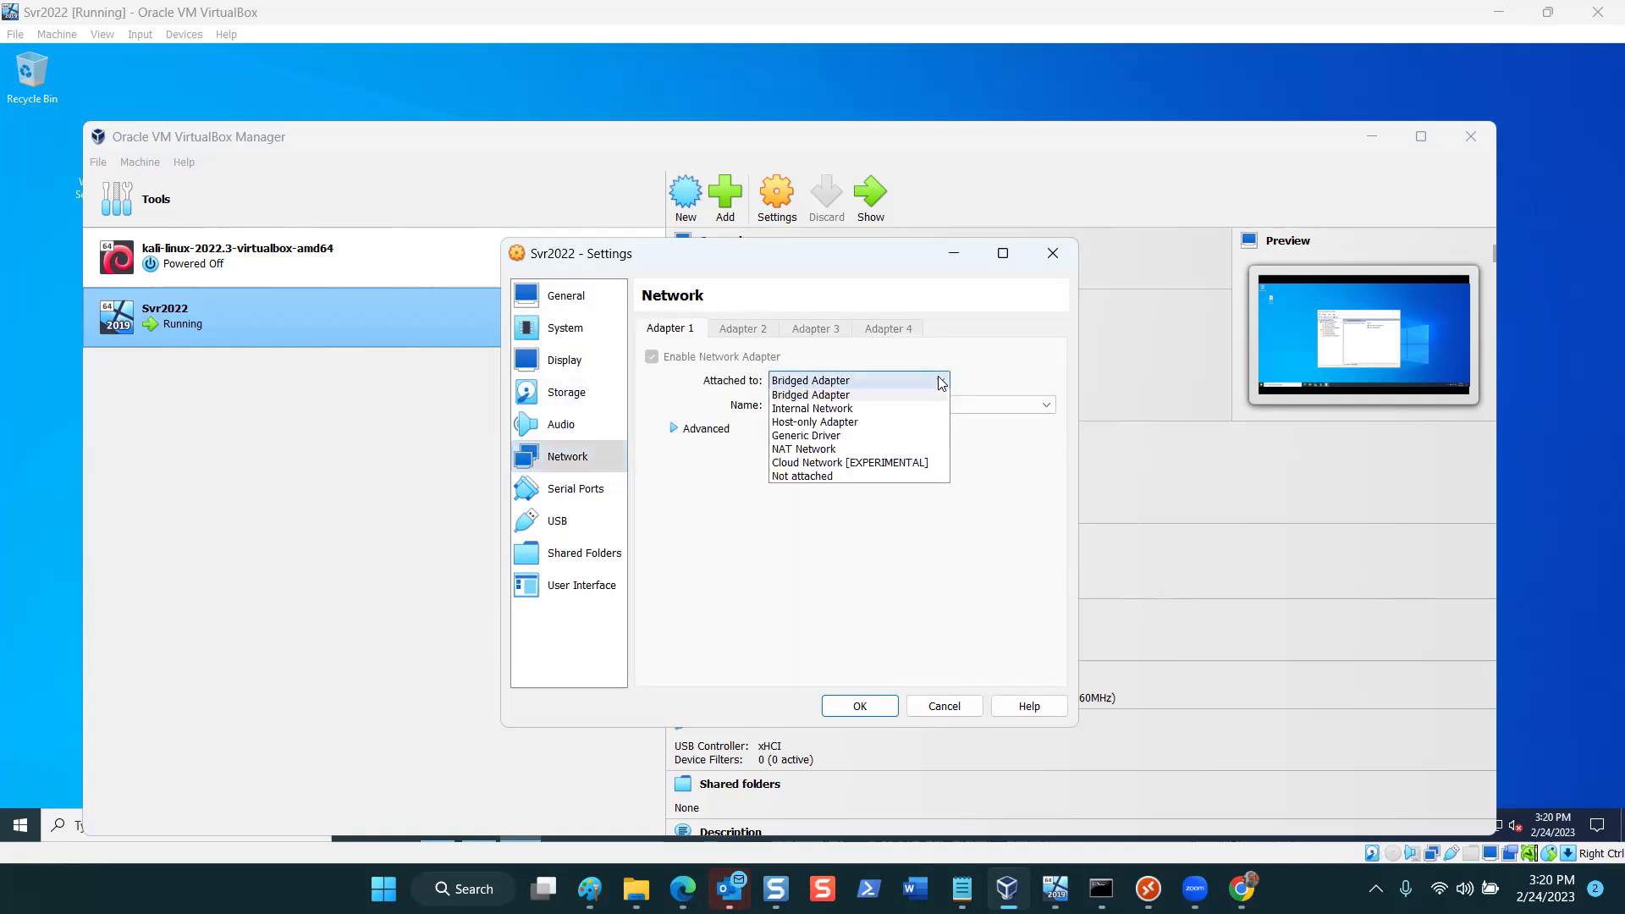
left_click(914, 397)
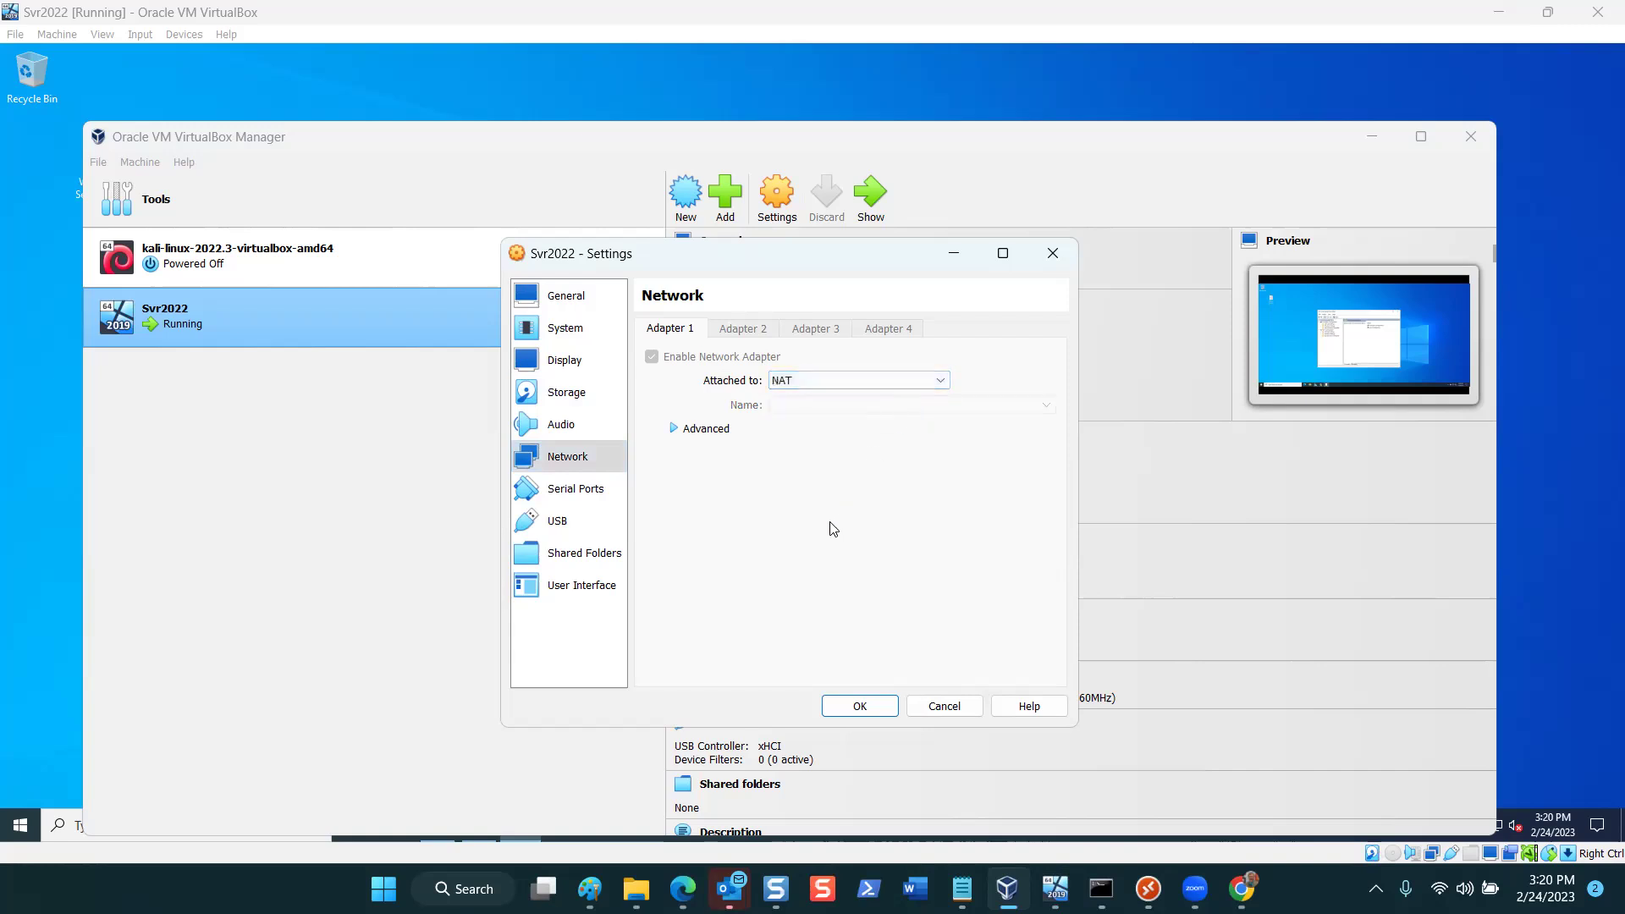
left_click(941, 381)
left_click(915, 410)
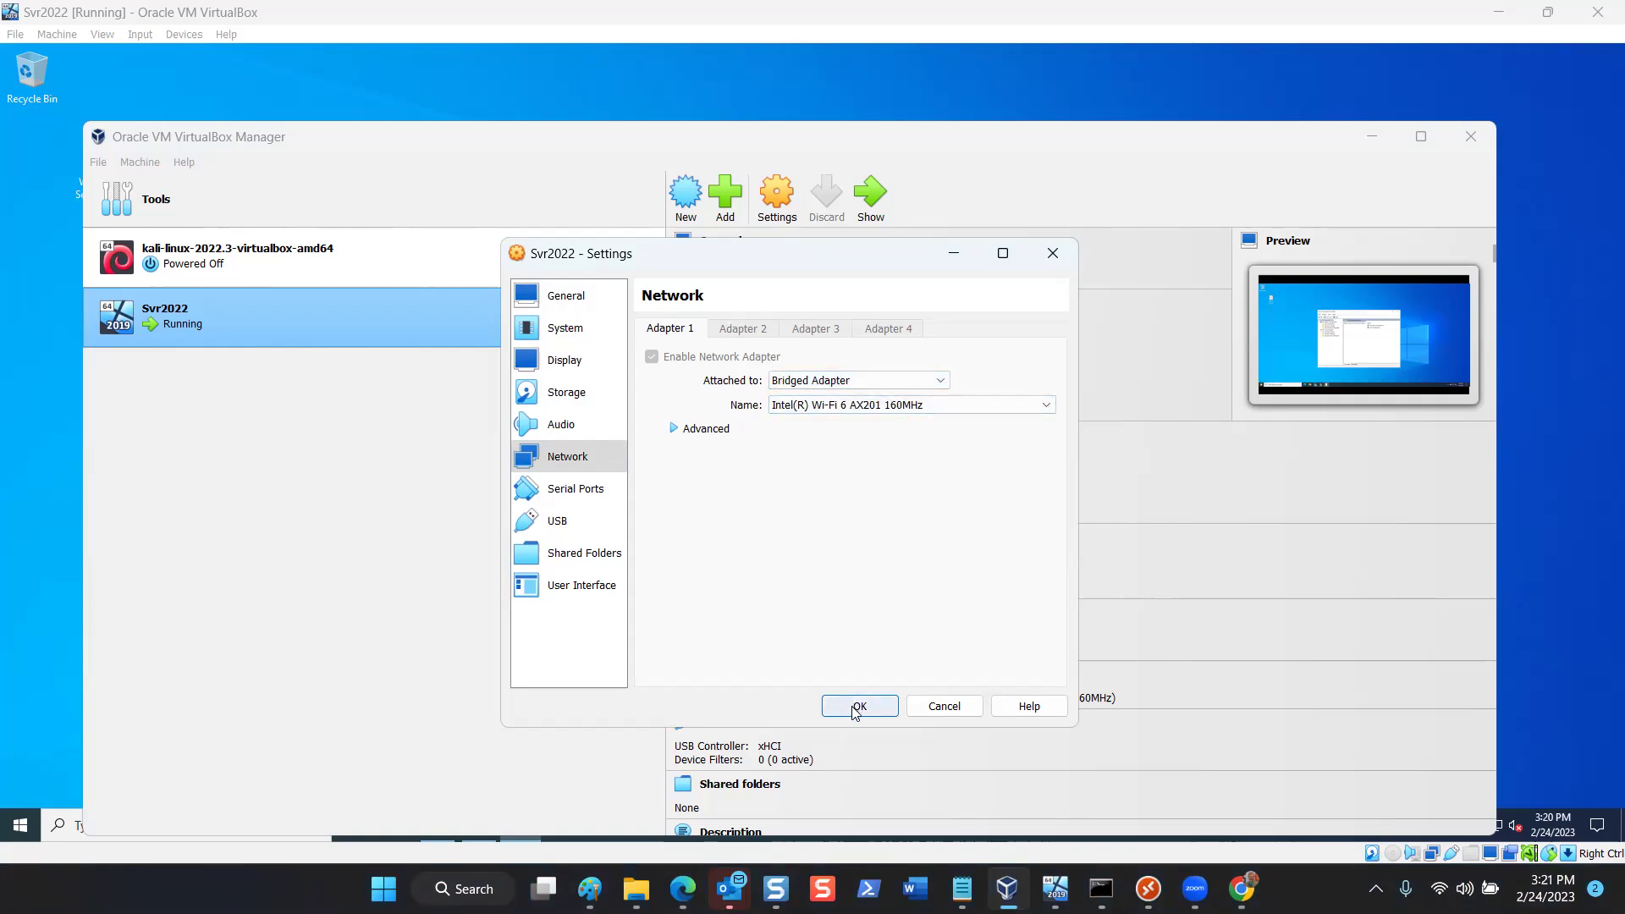
left_click(954, 253)
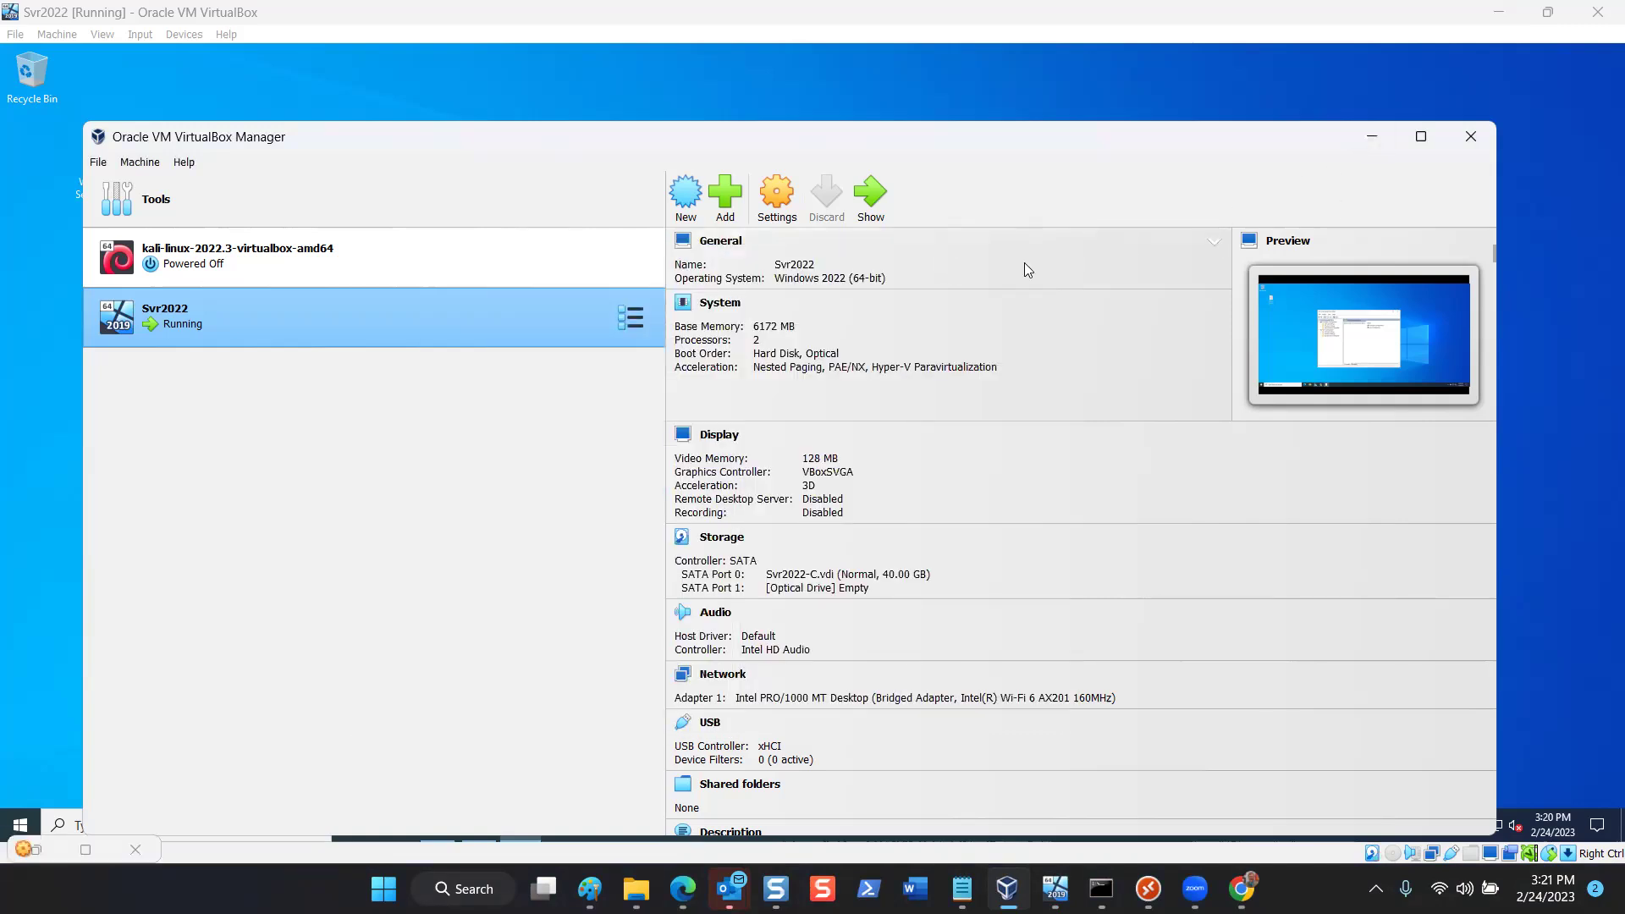
left_click(784, 196)
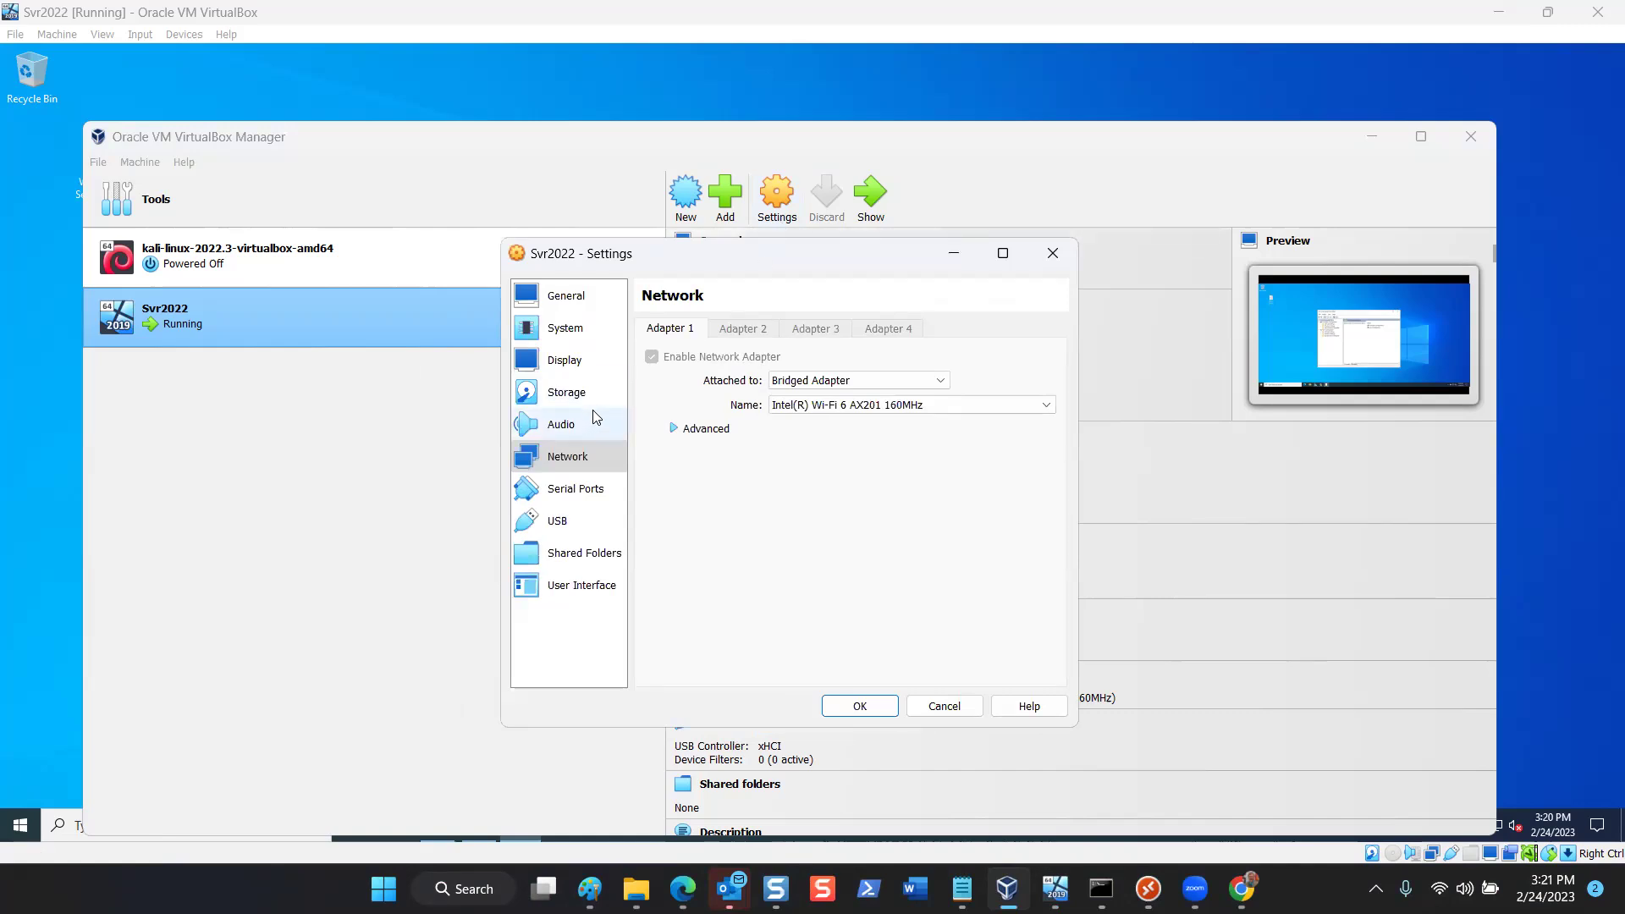
- Inspect the empty optical drive's disk options and the System boot order (Hard Disk, Optical)
left_click(574, 395)
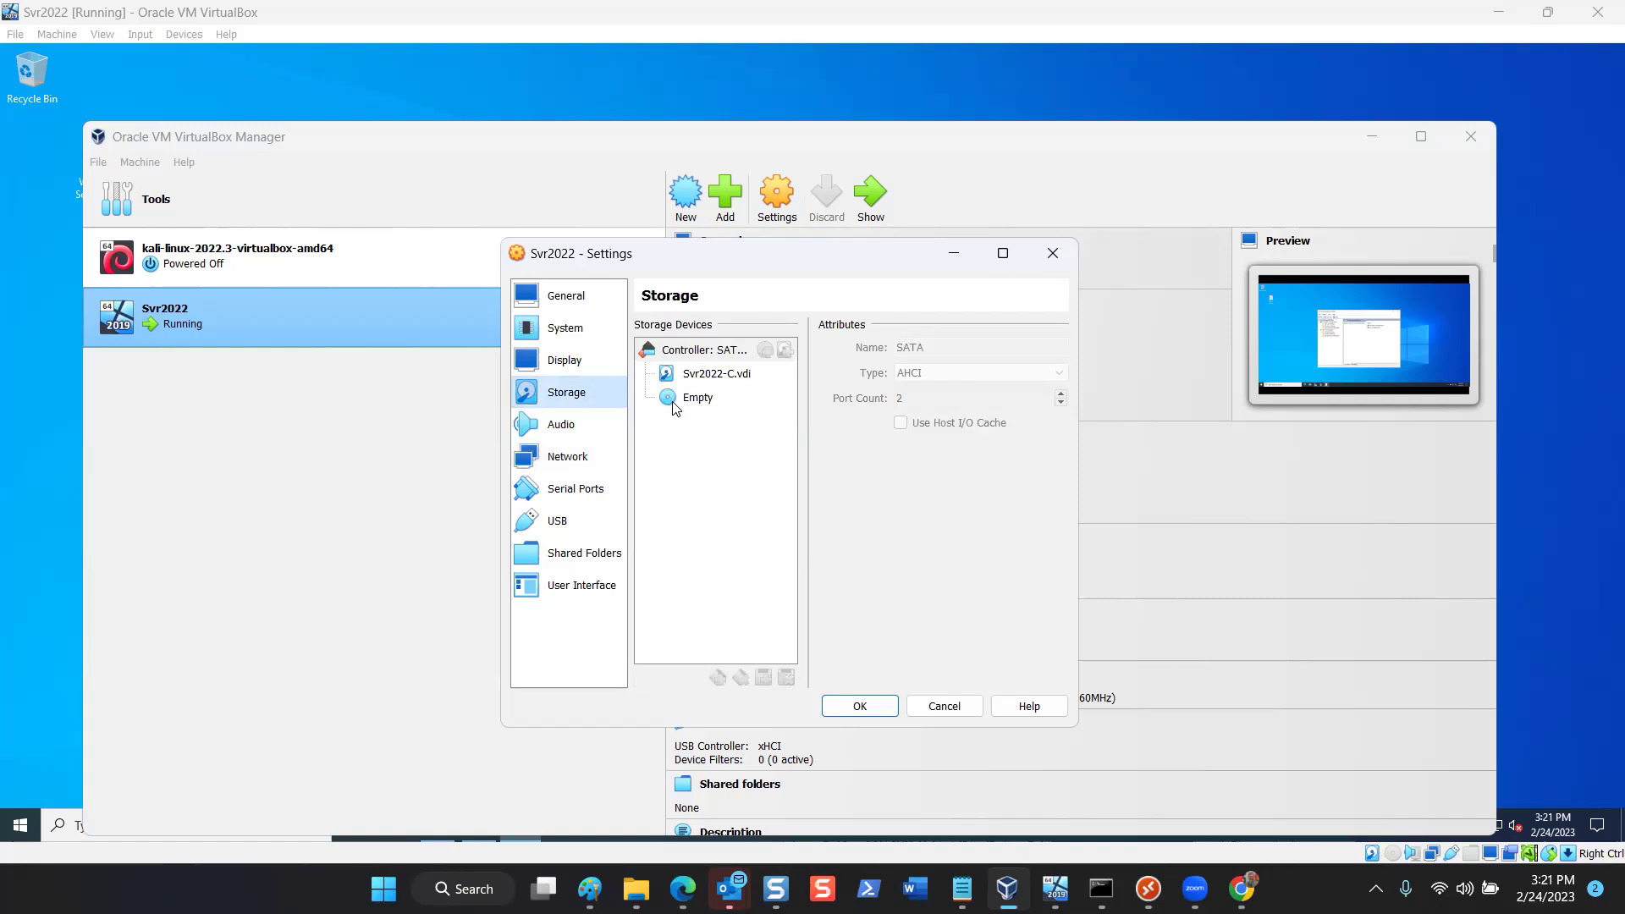
left_click(676, 408)
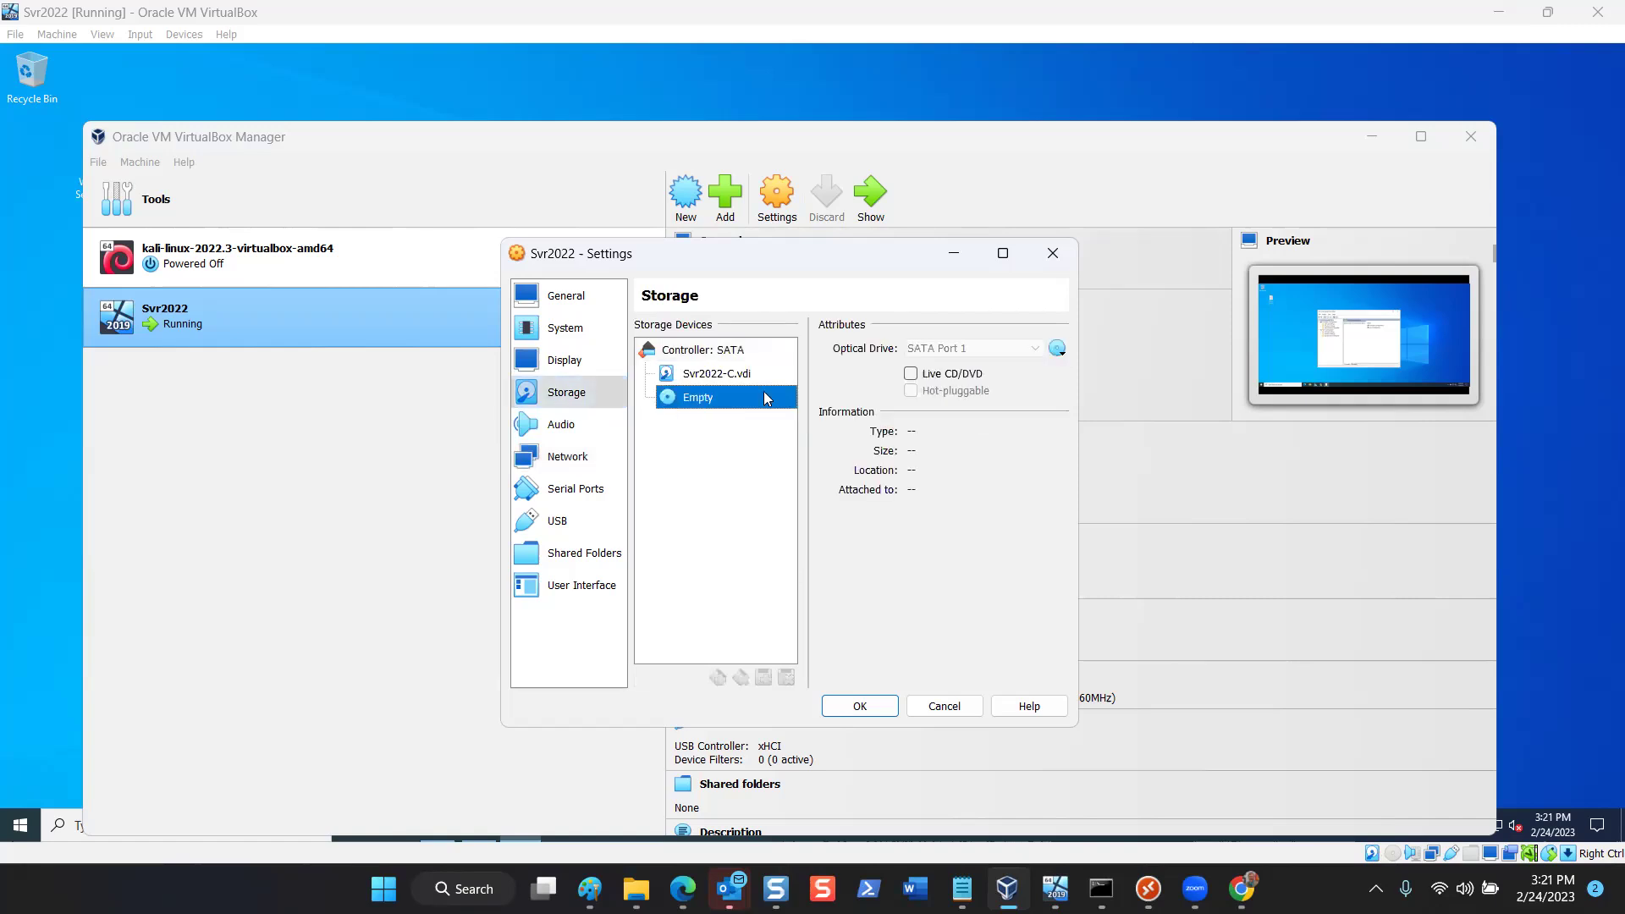
left_click(1058, 350)
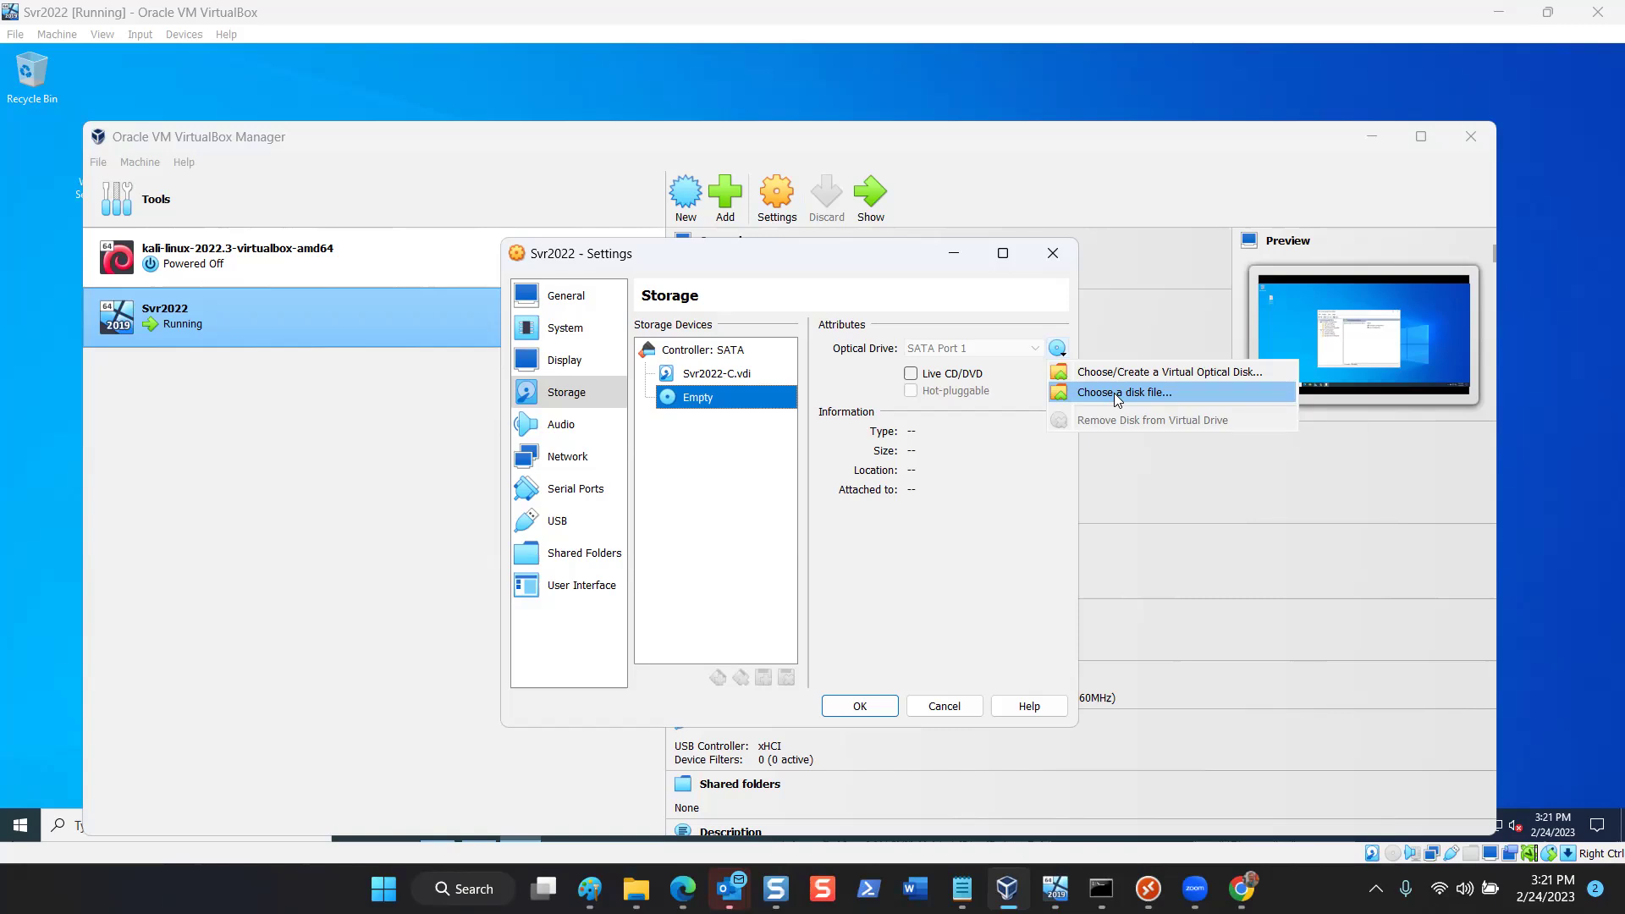
left_click(590, 330)
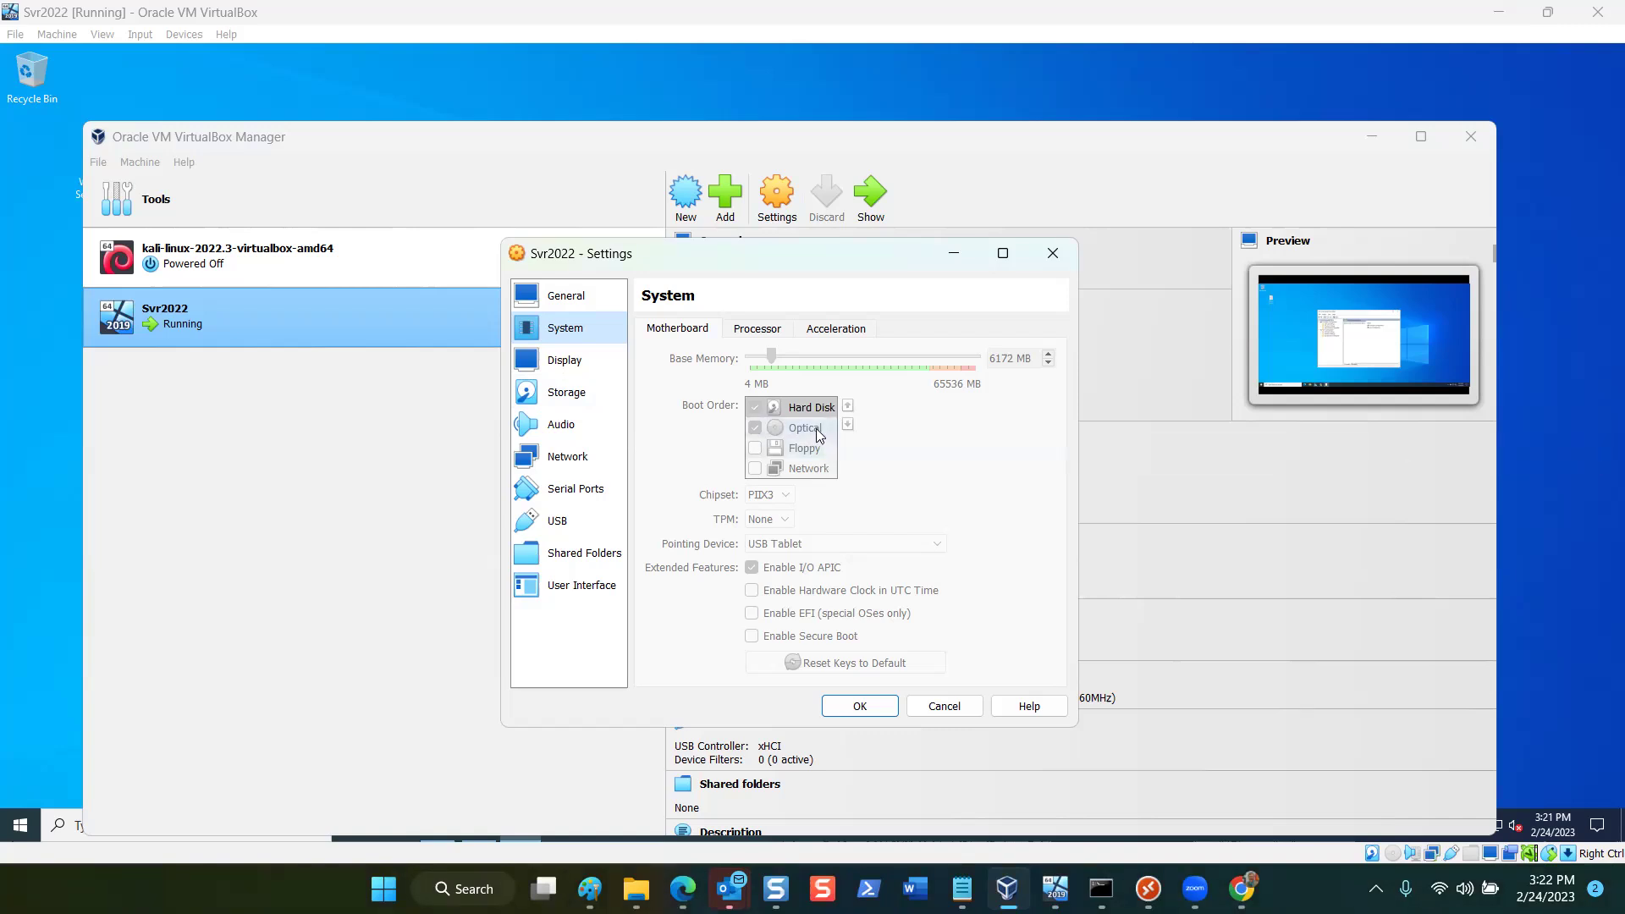
- Minimize the Svr2022 settings window and the running VM window
left_click(954, 254)
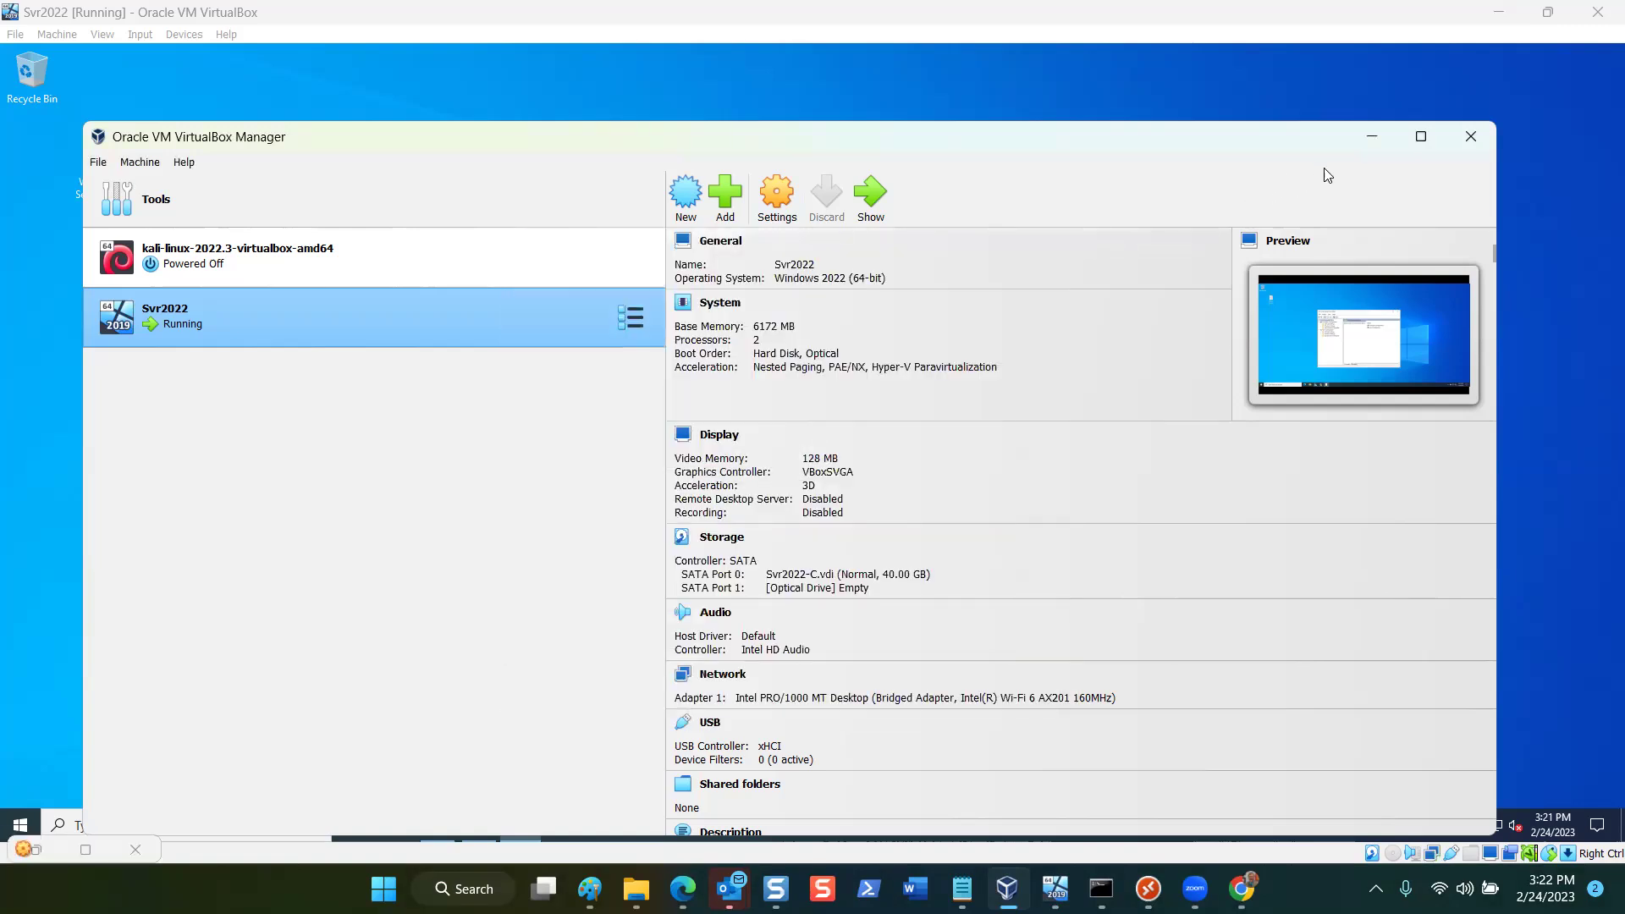
left_click(1372, 137)
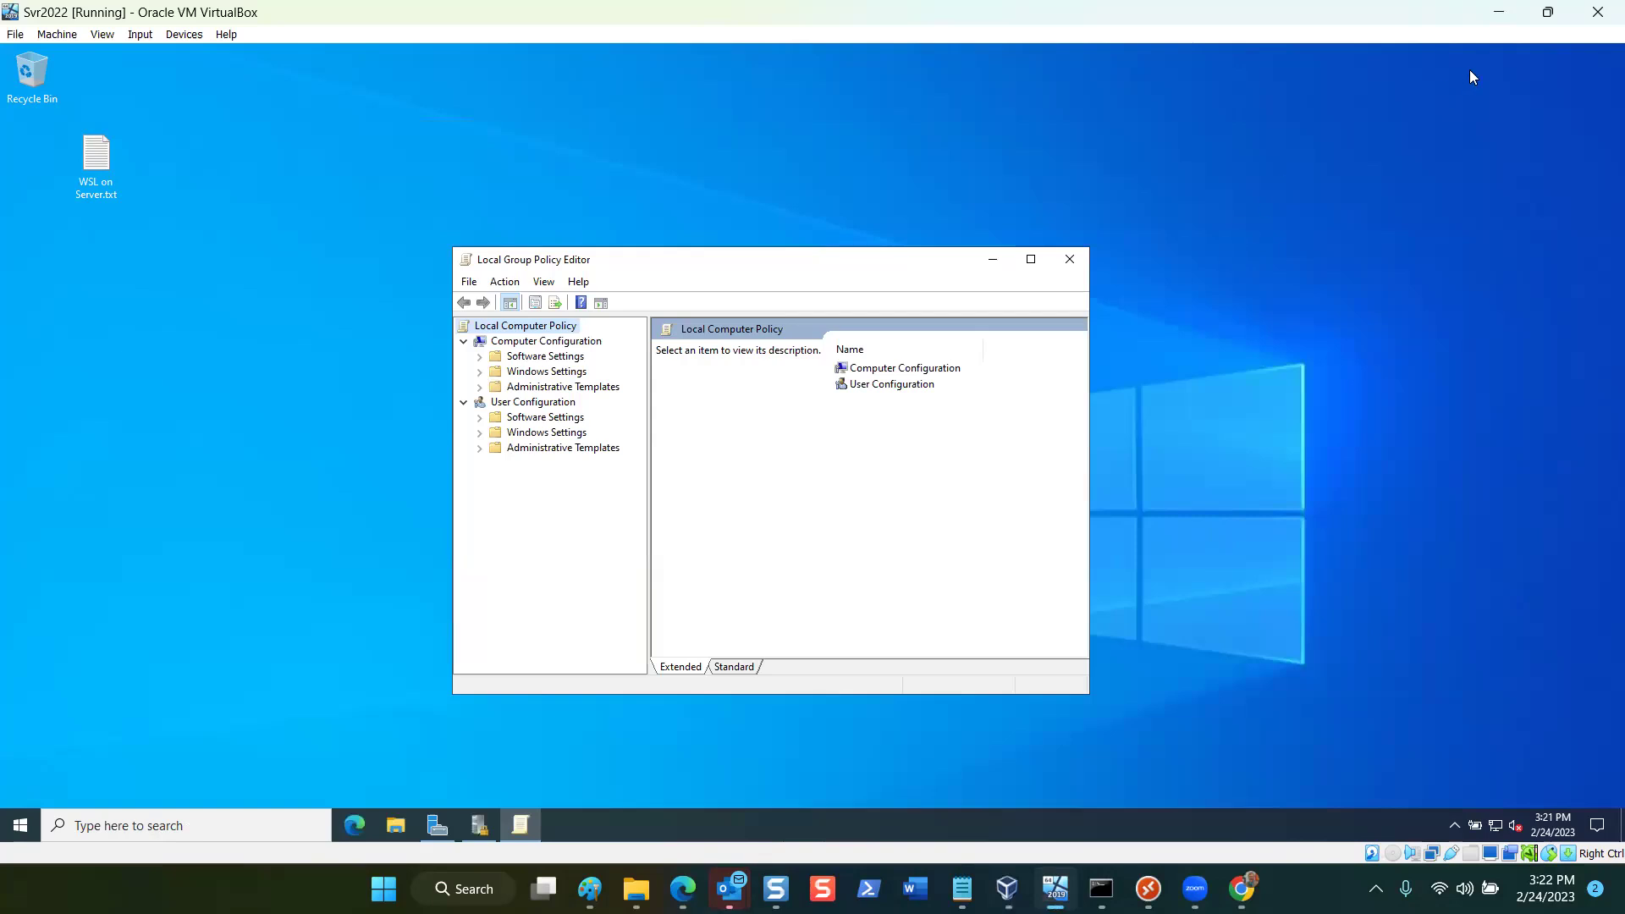
left_click(1509, 21)
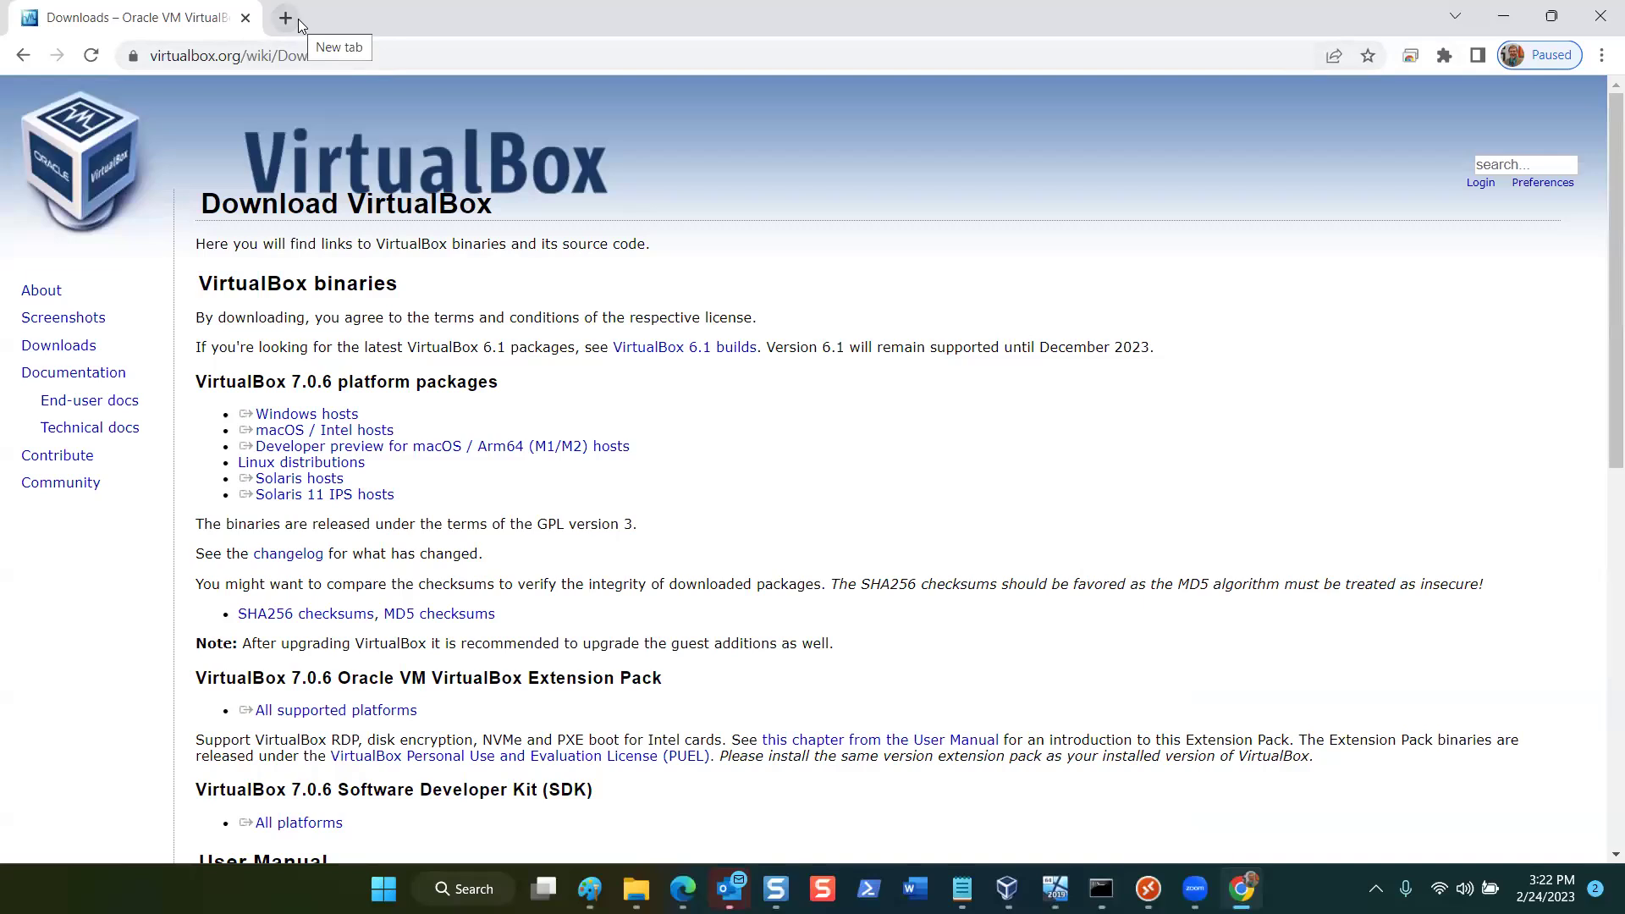
- Log in to the University of the Virgin Islands portal and launch Microsoft Software Download from QuickLaunch
mouse_move(682, 889)
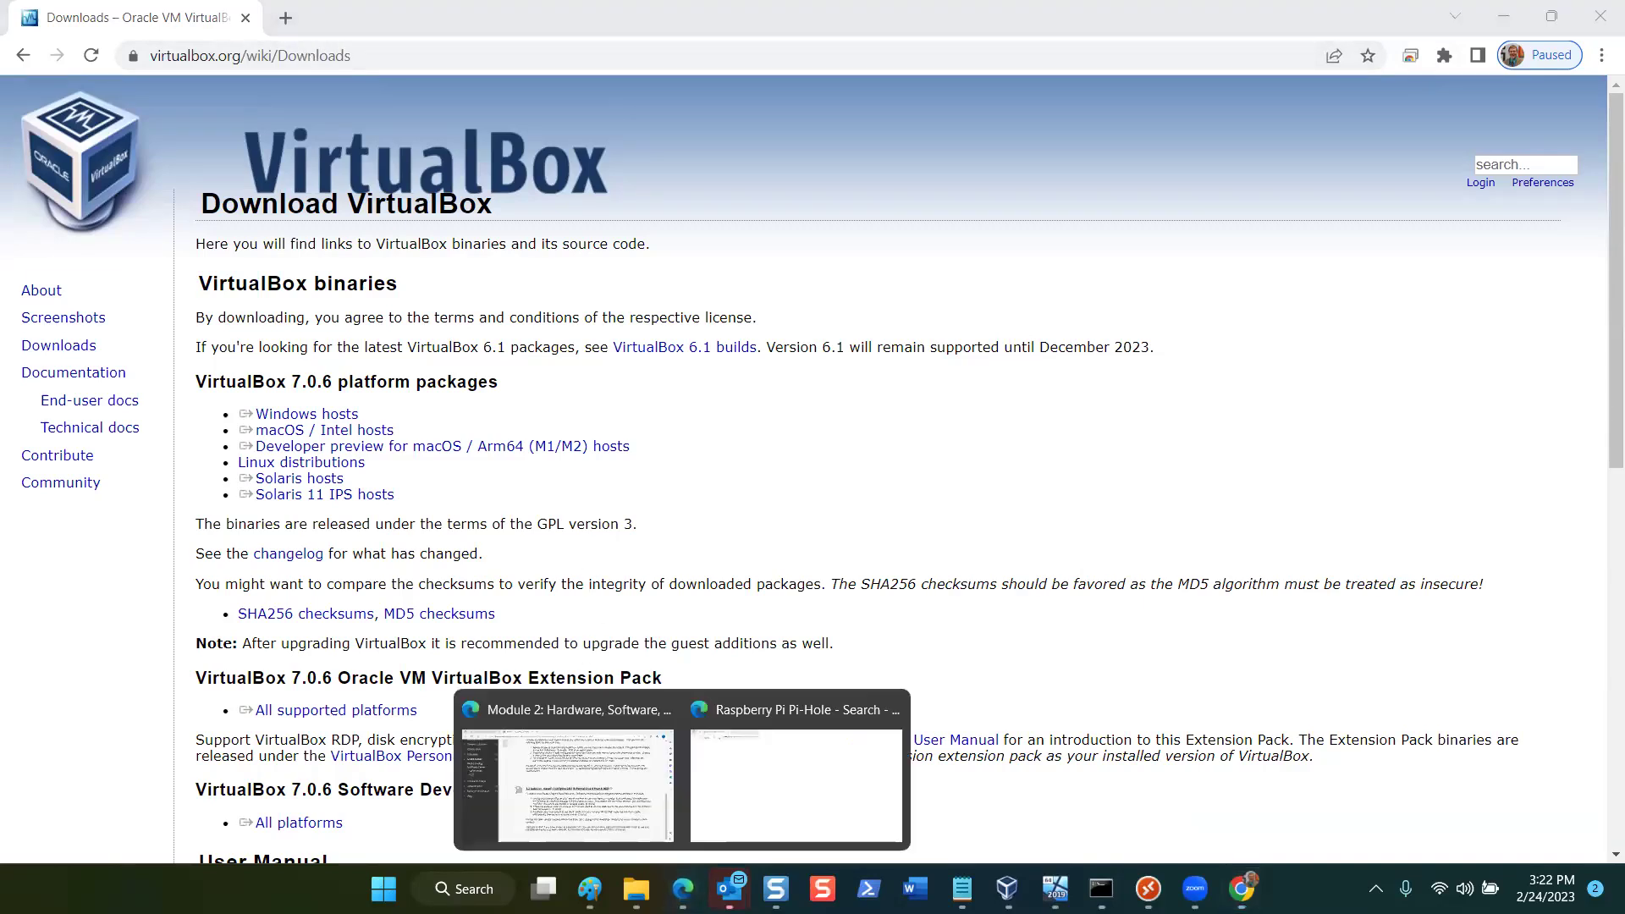
left_click(576, 779)
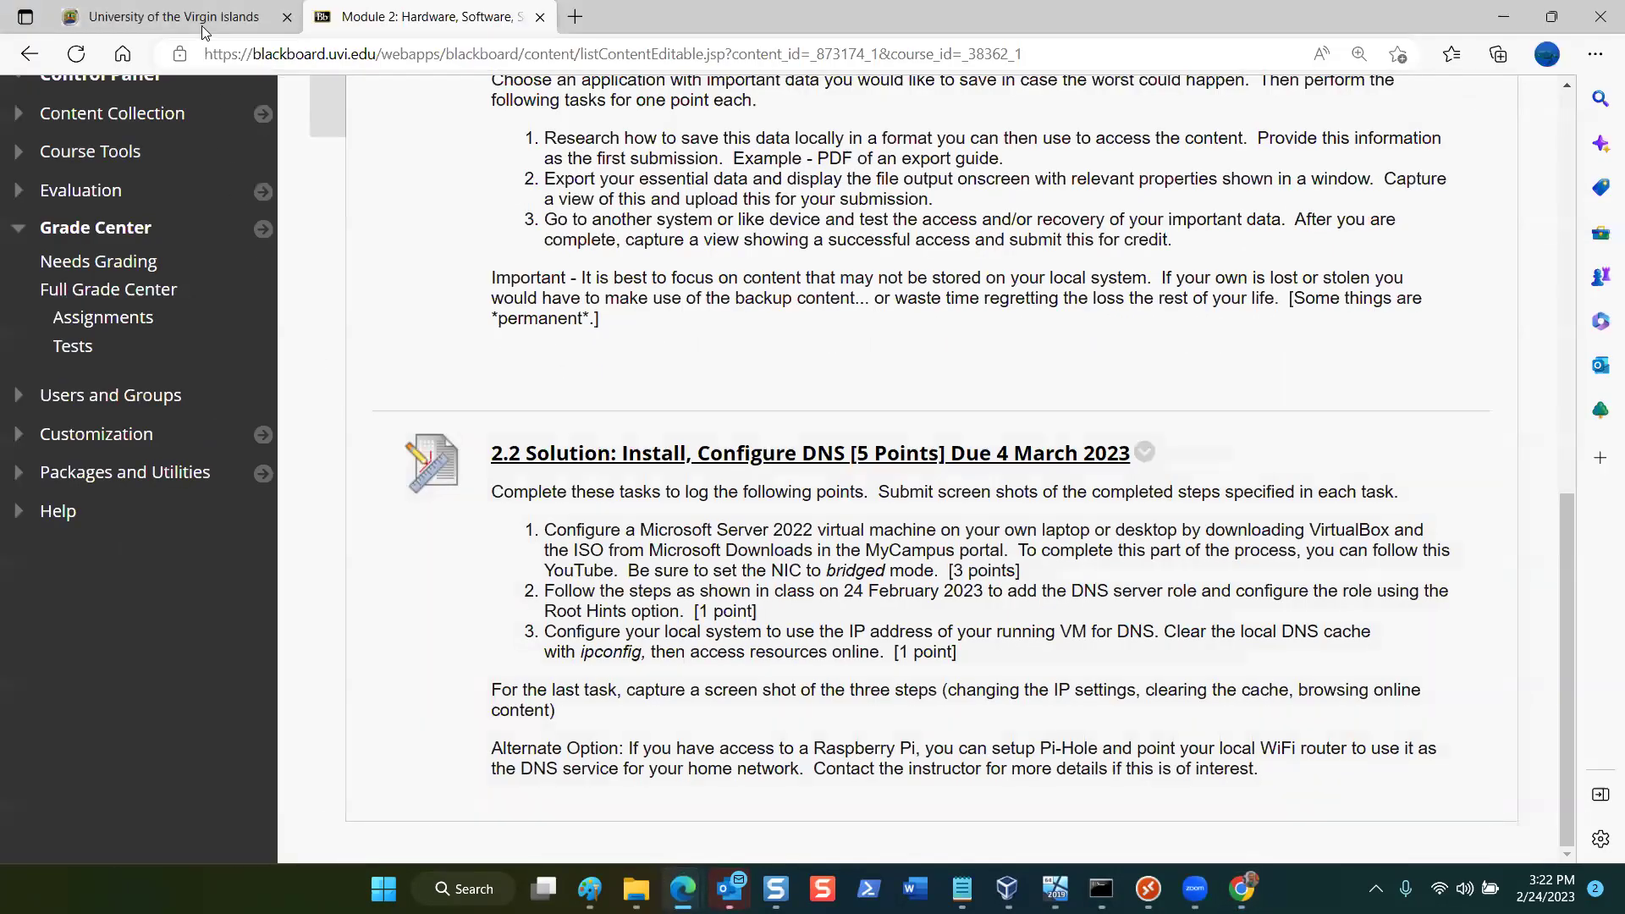
left_click(174, 16)
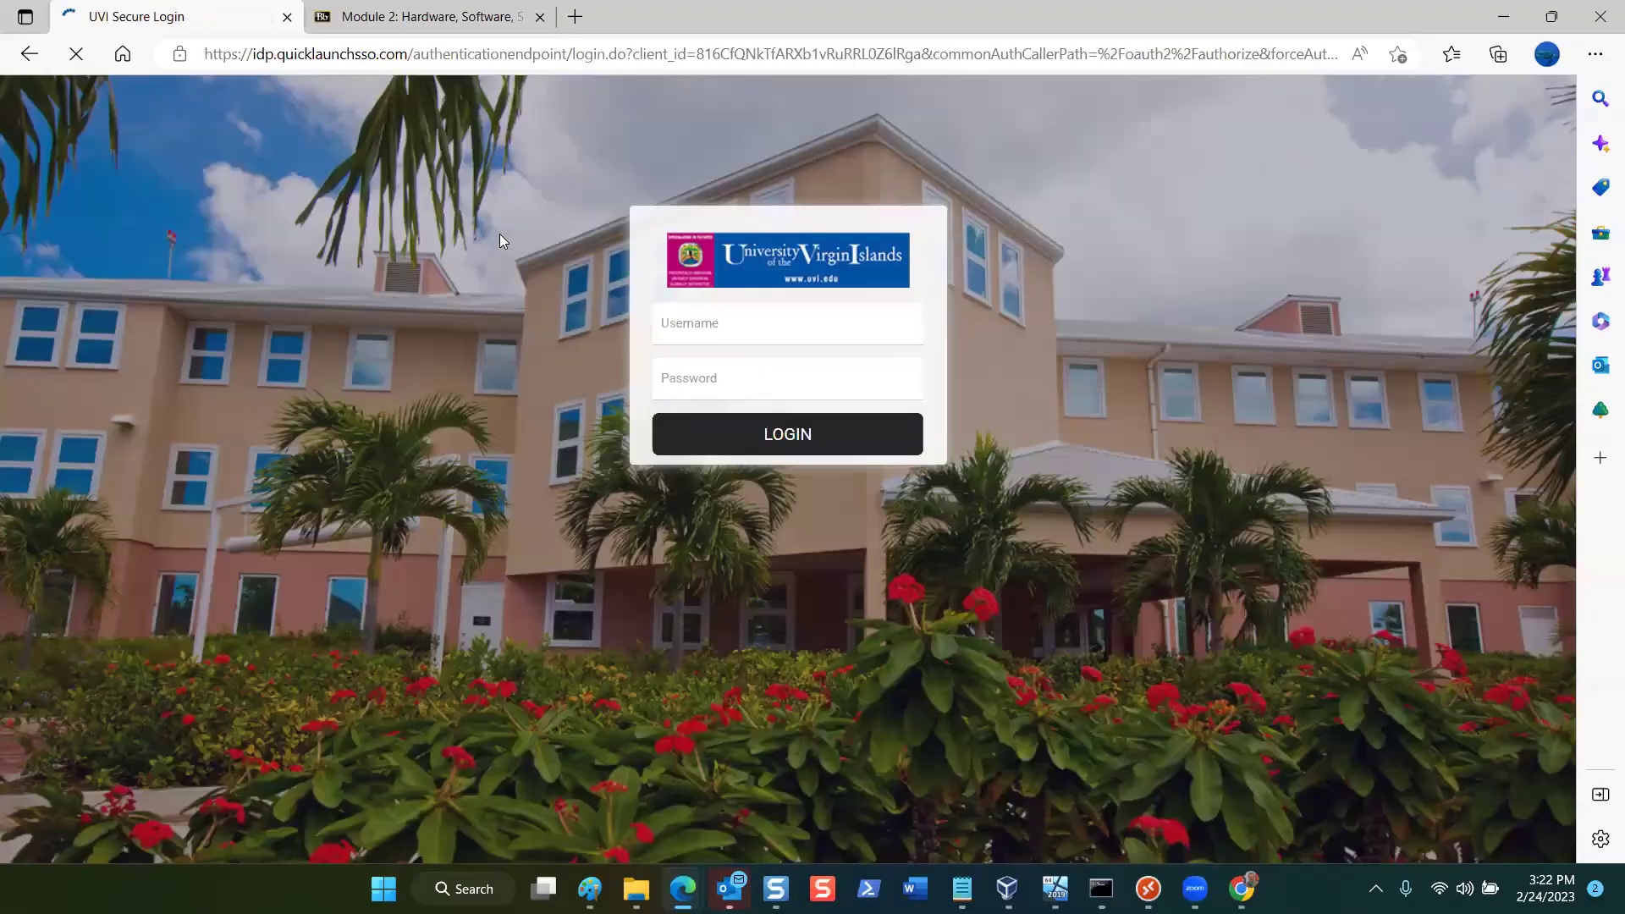
left_click(761, 441)
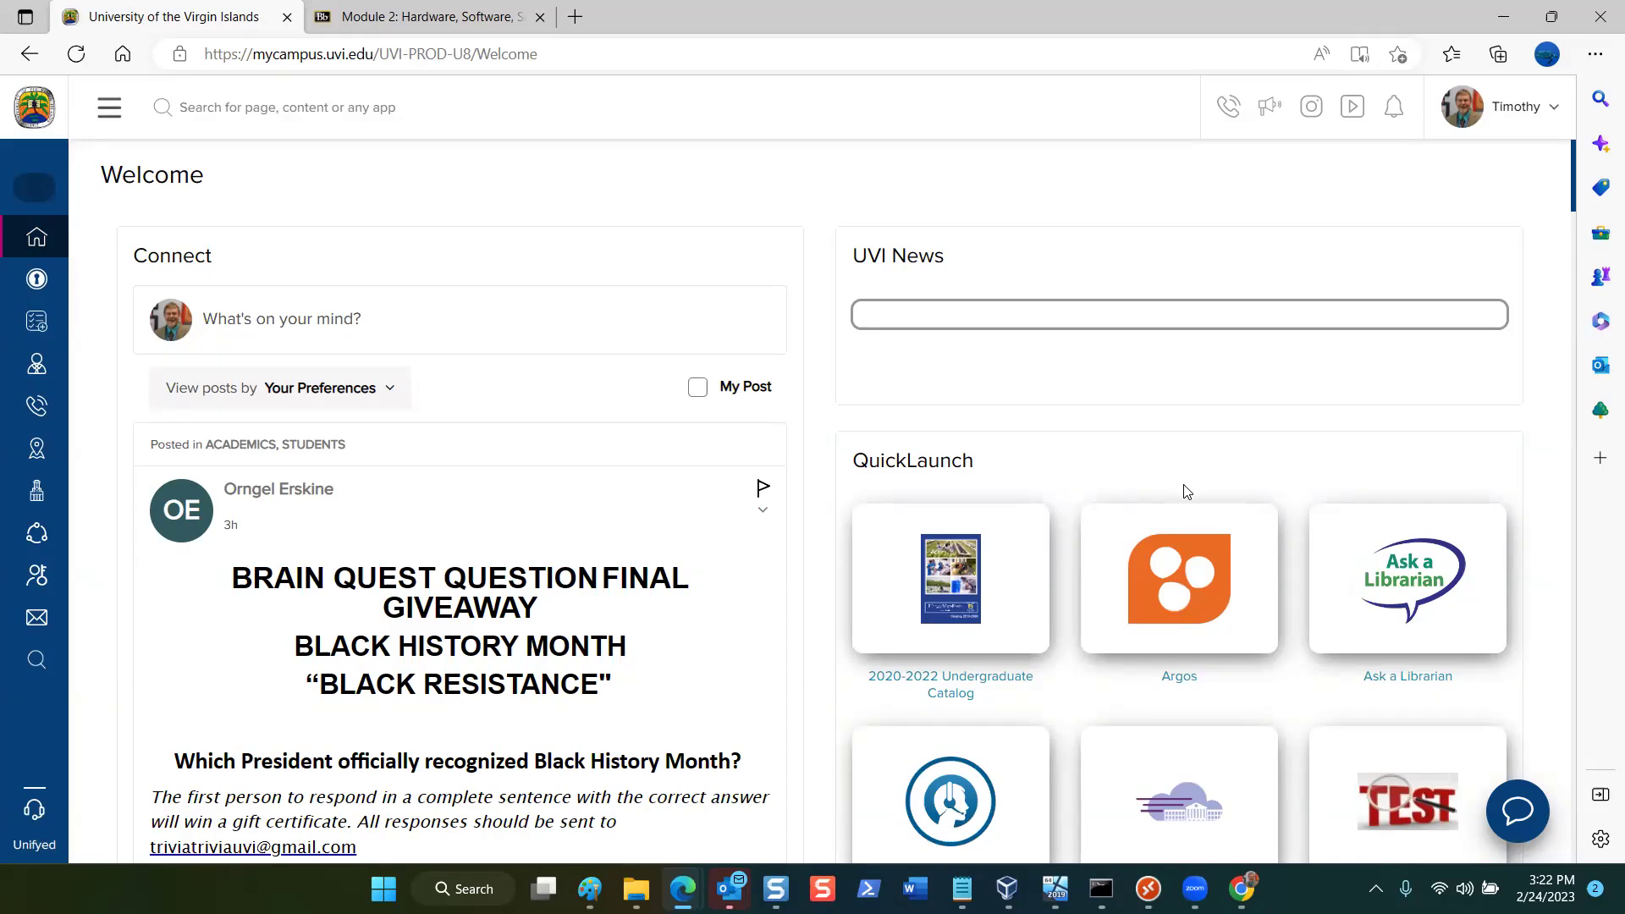
scroll(1274, 526, "down", 15)
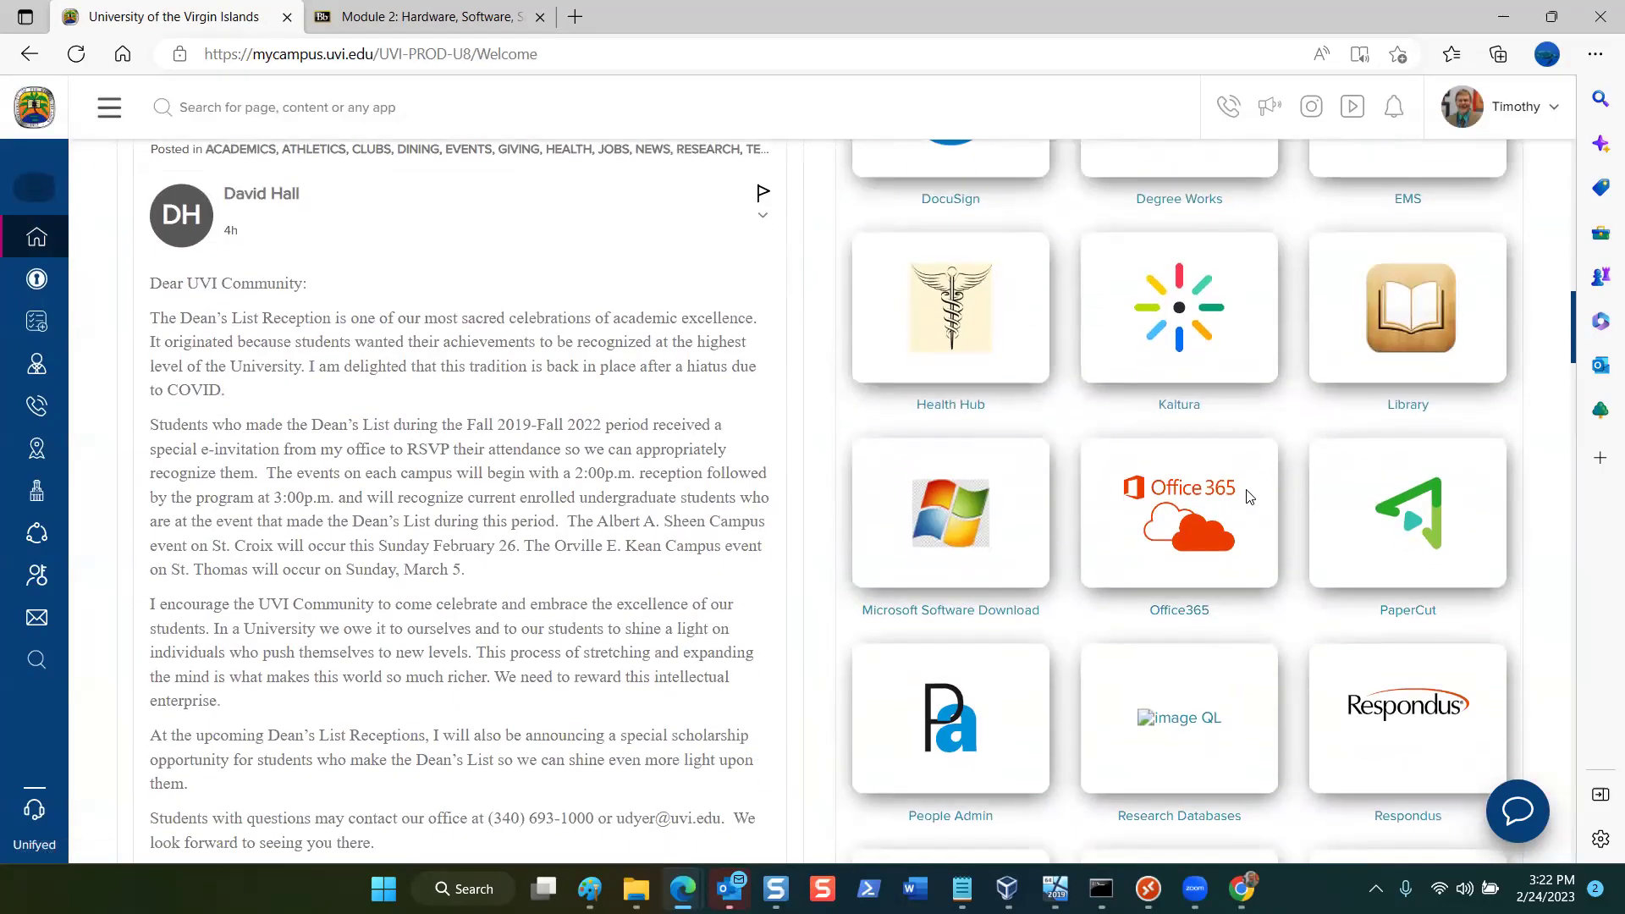
left_click(946, 612)
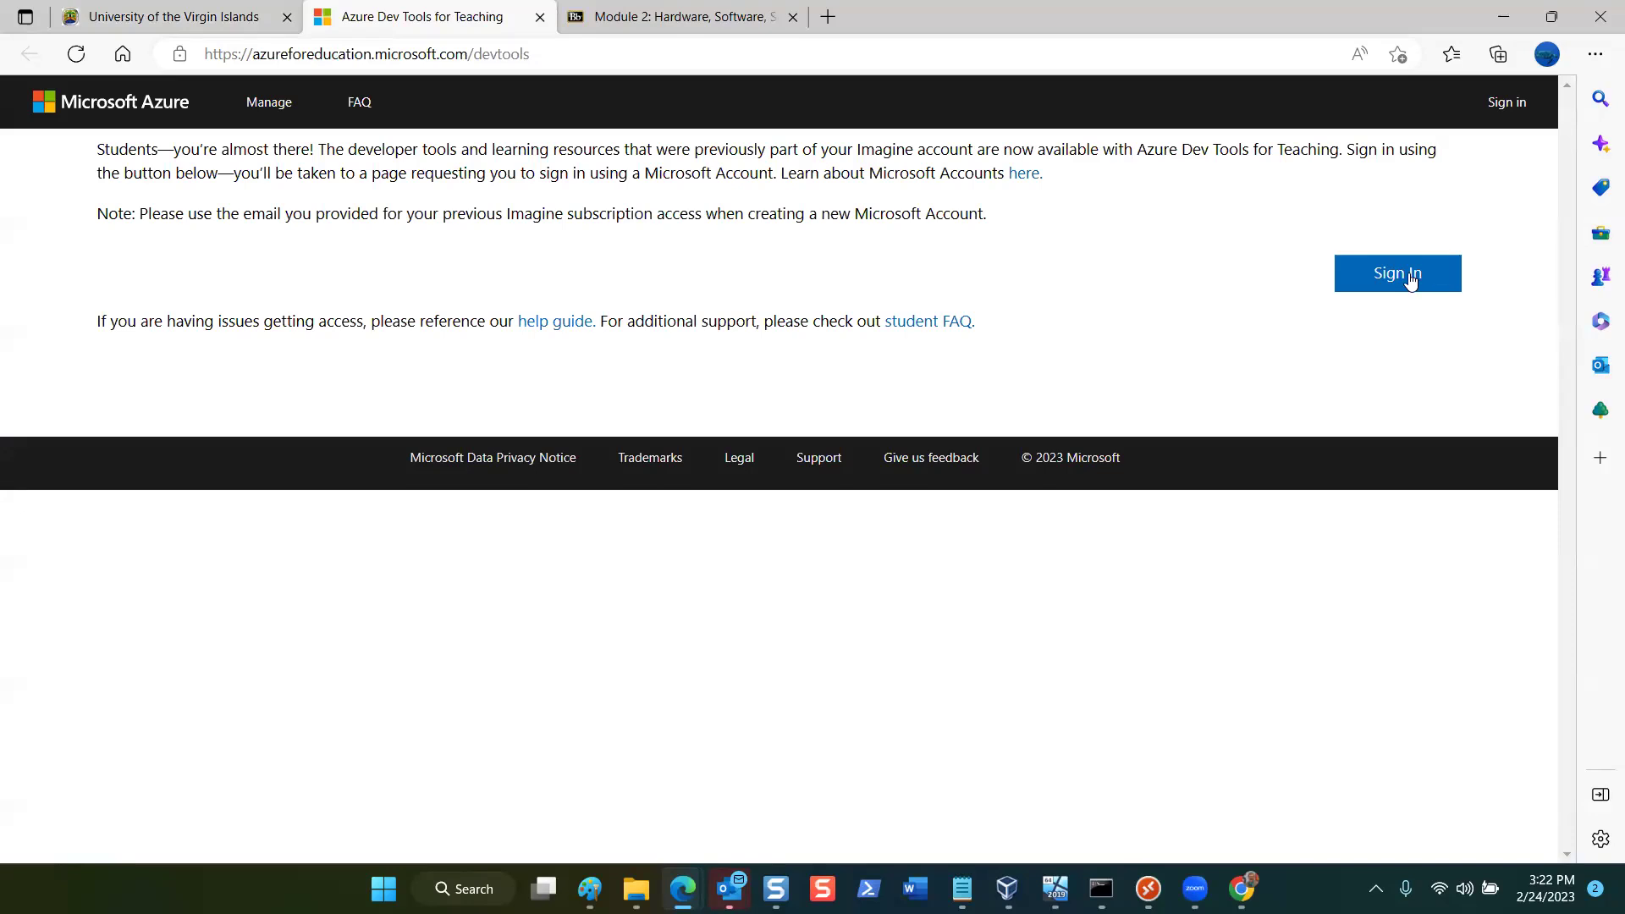
- Sign in to Azure Dev Tools with the school e-mail account, declining to stay signed in
left_click(1399, 283)
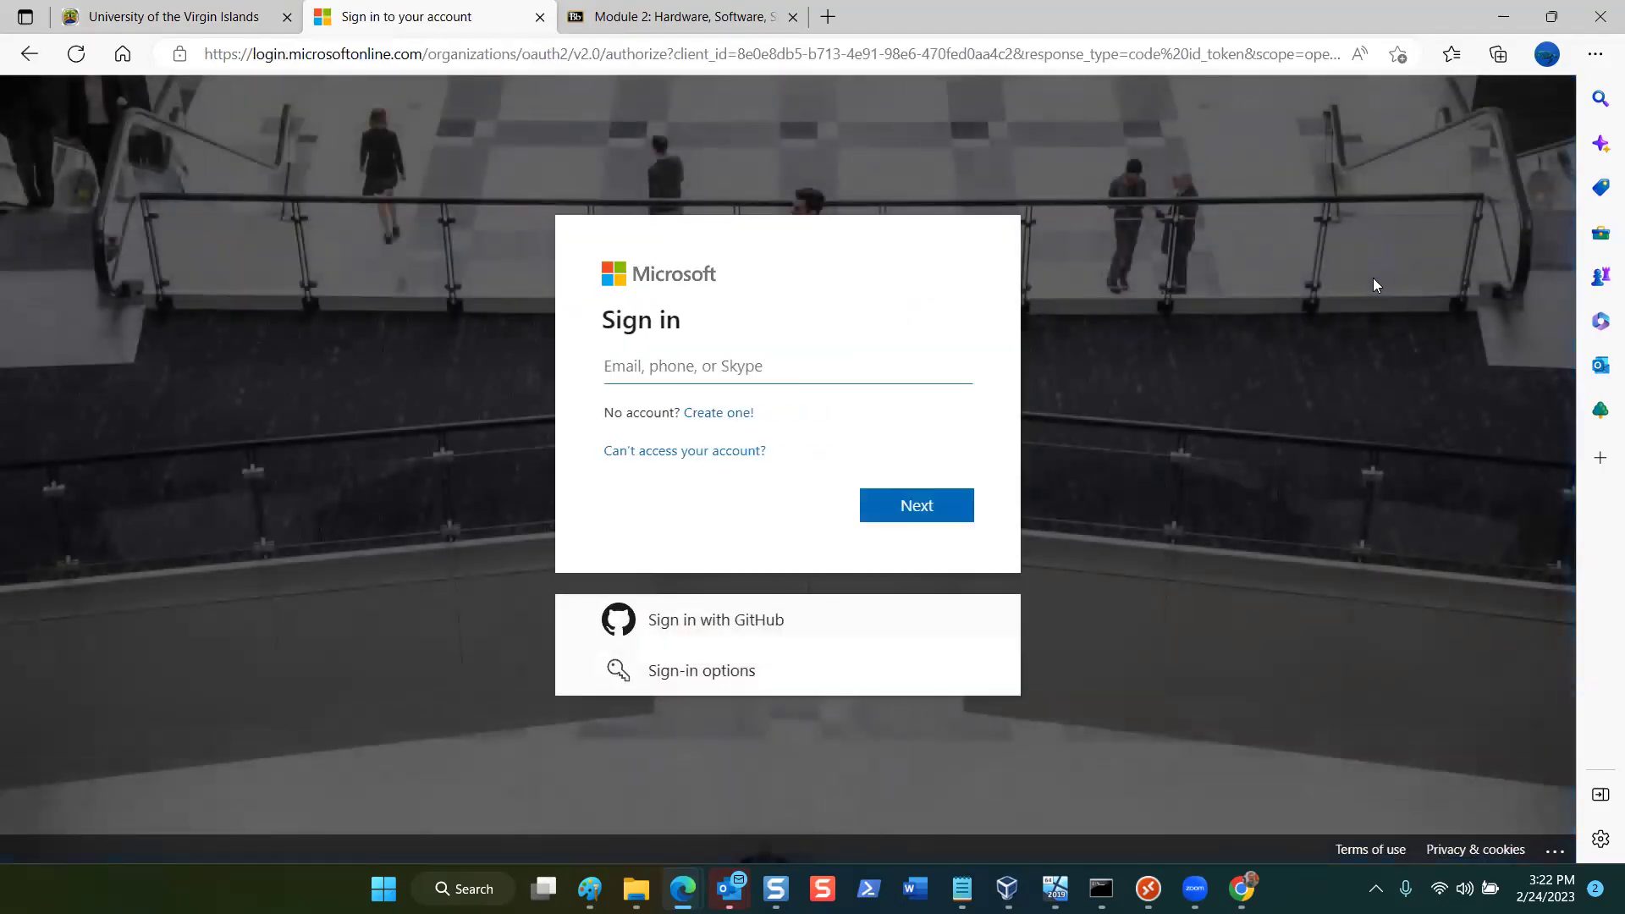
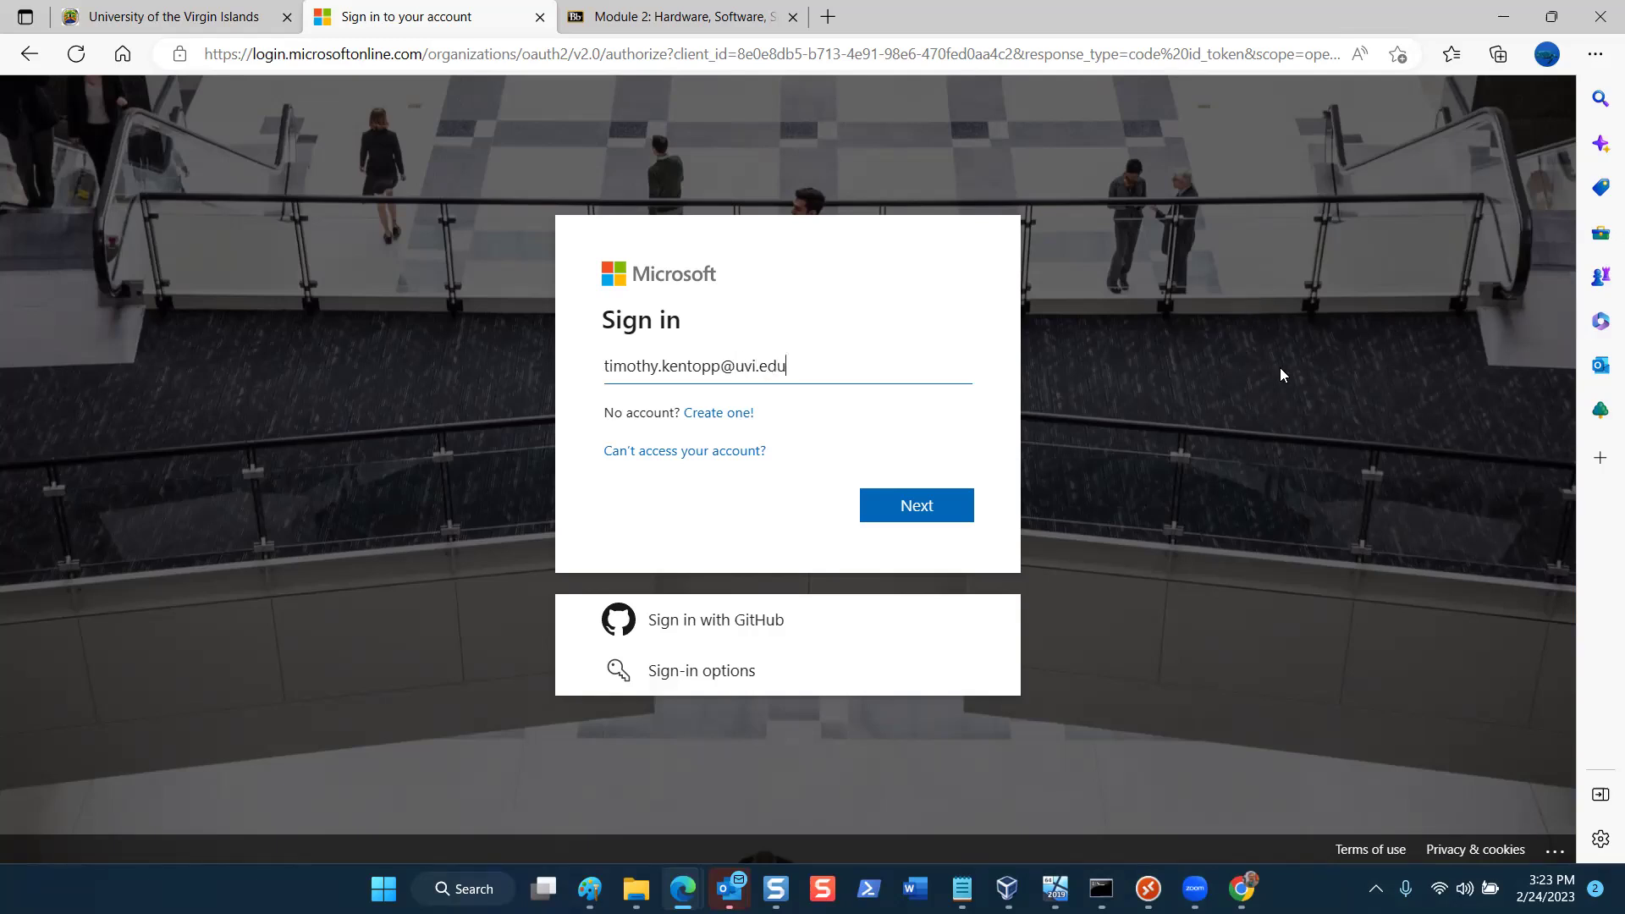
left_click(936, 508)
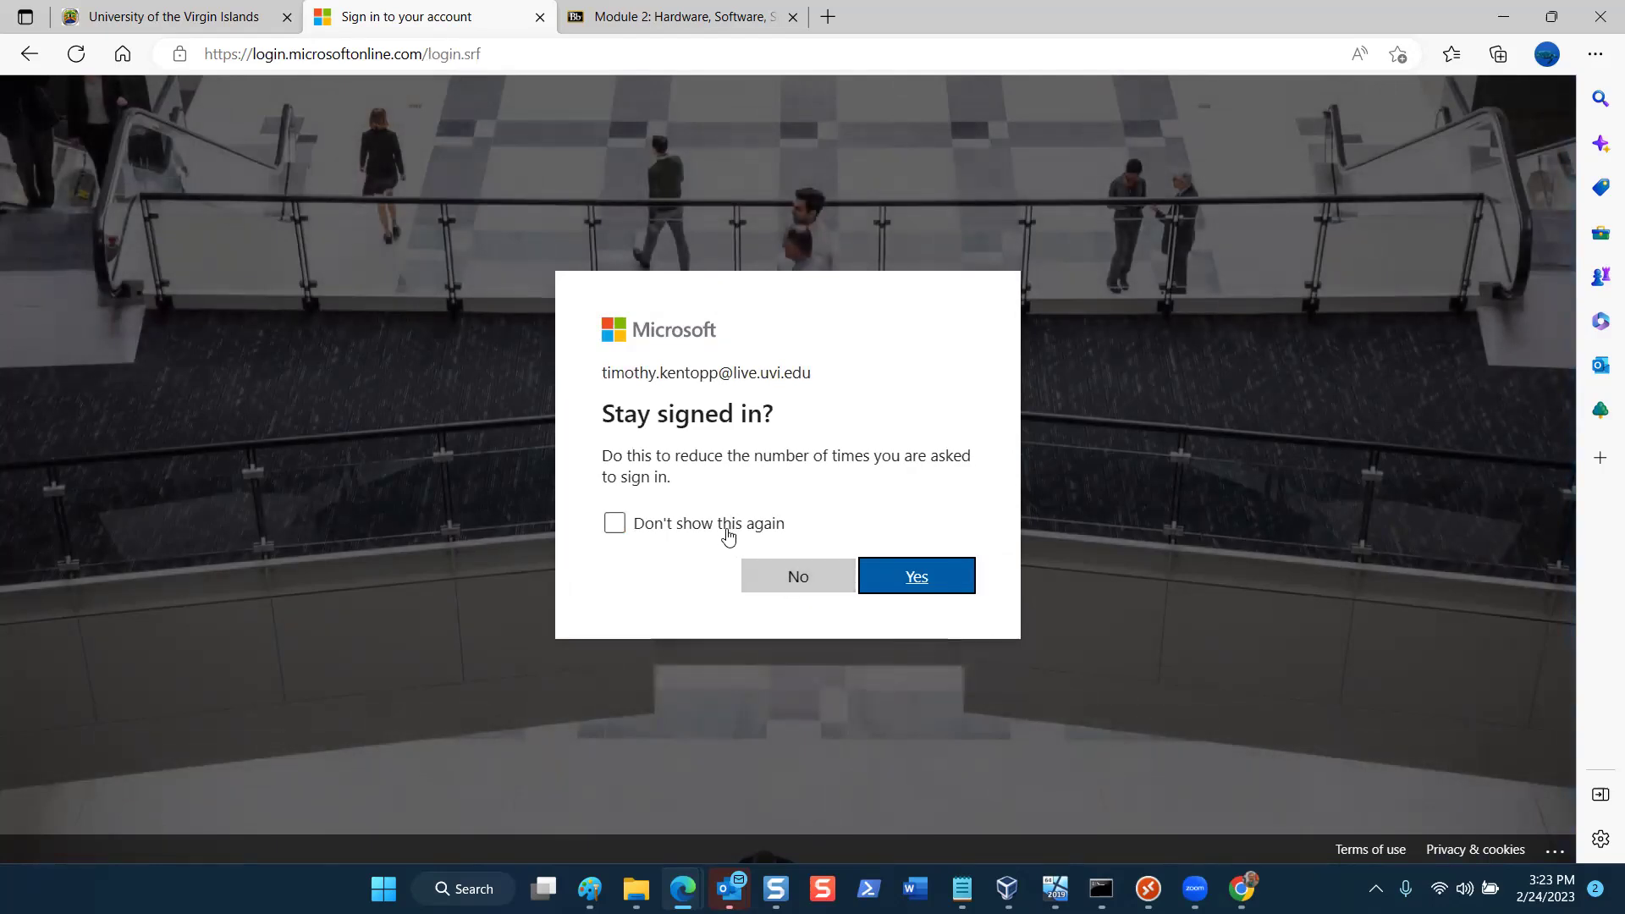
left_click(727, 534)
left_click(795, 572)
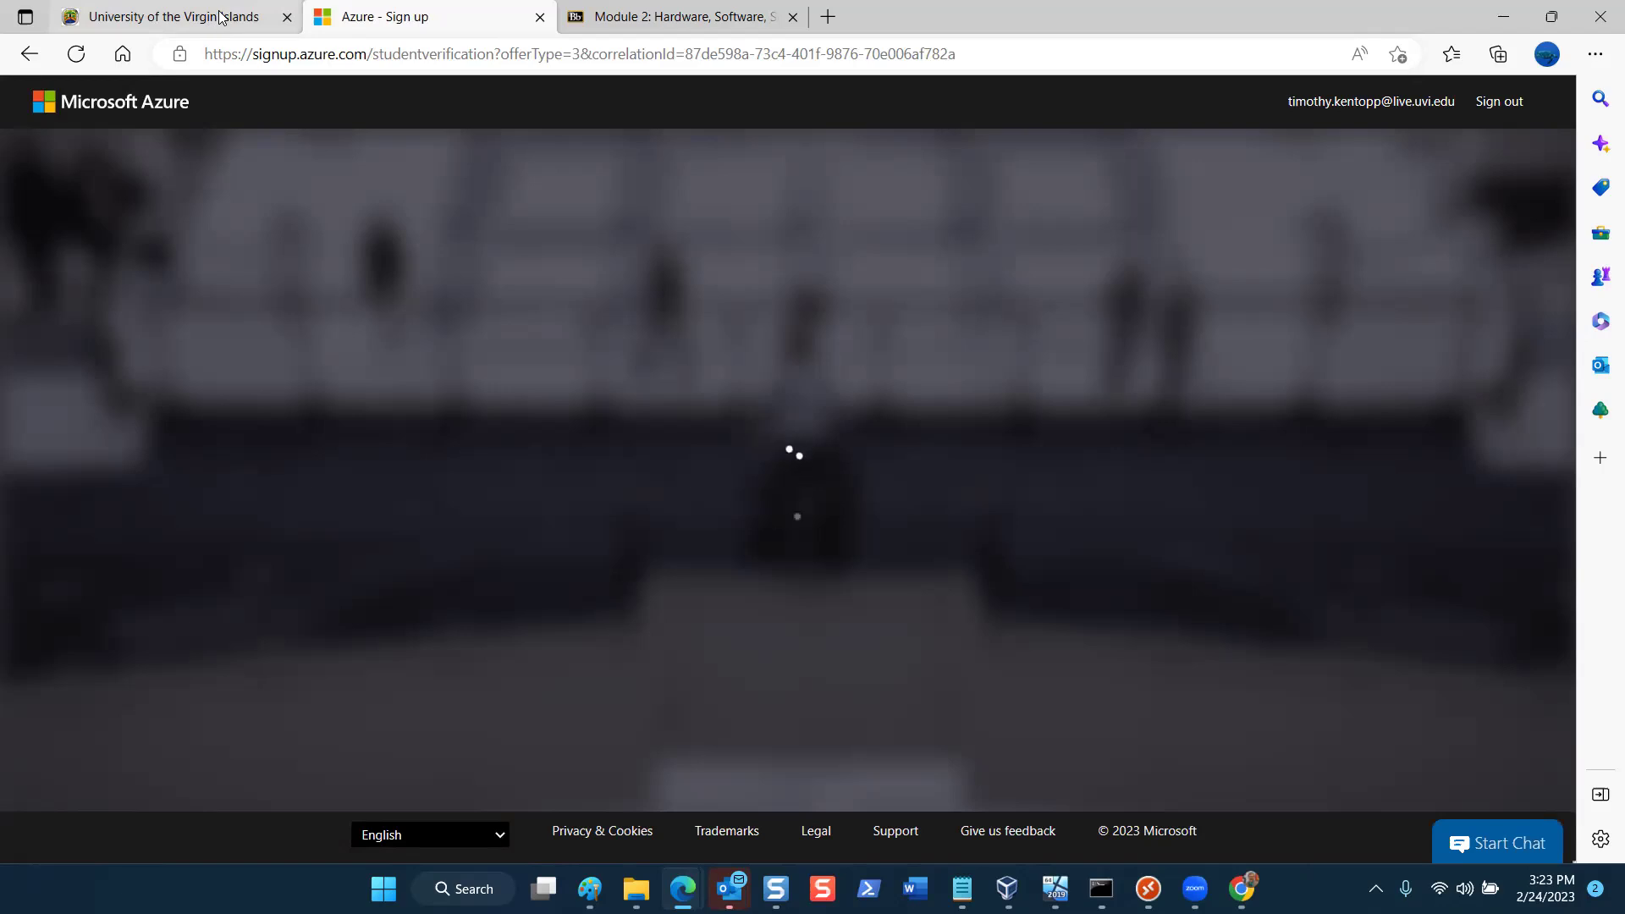
mouse_move(211, 29)
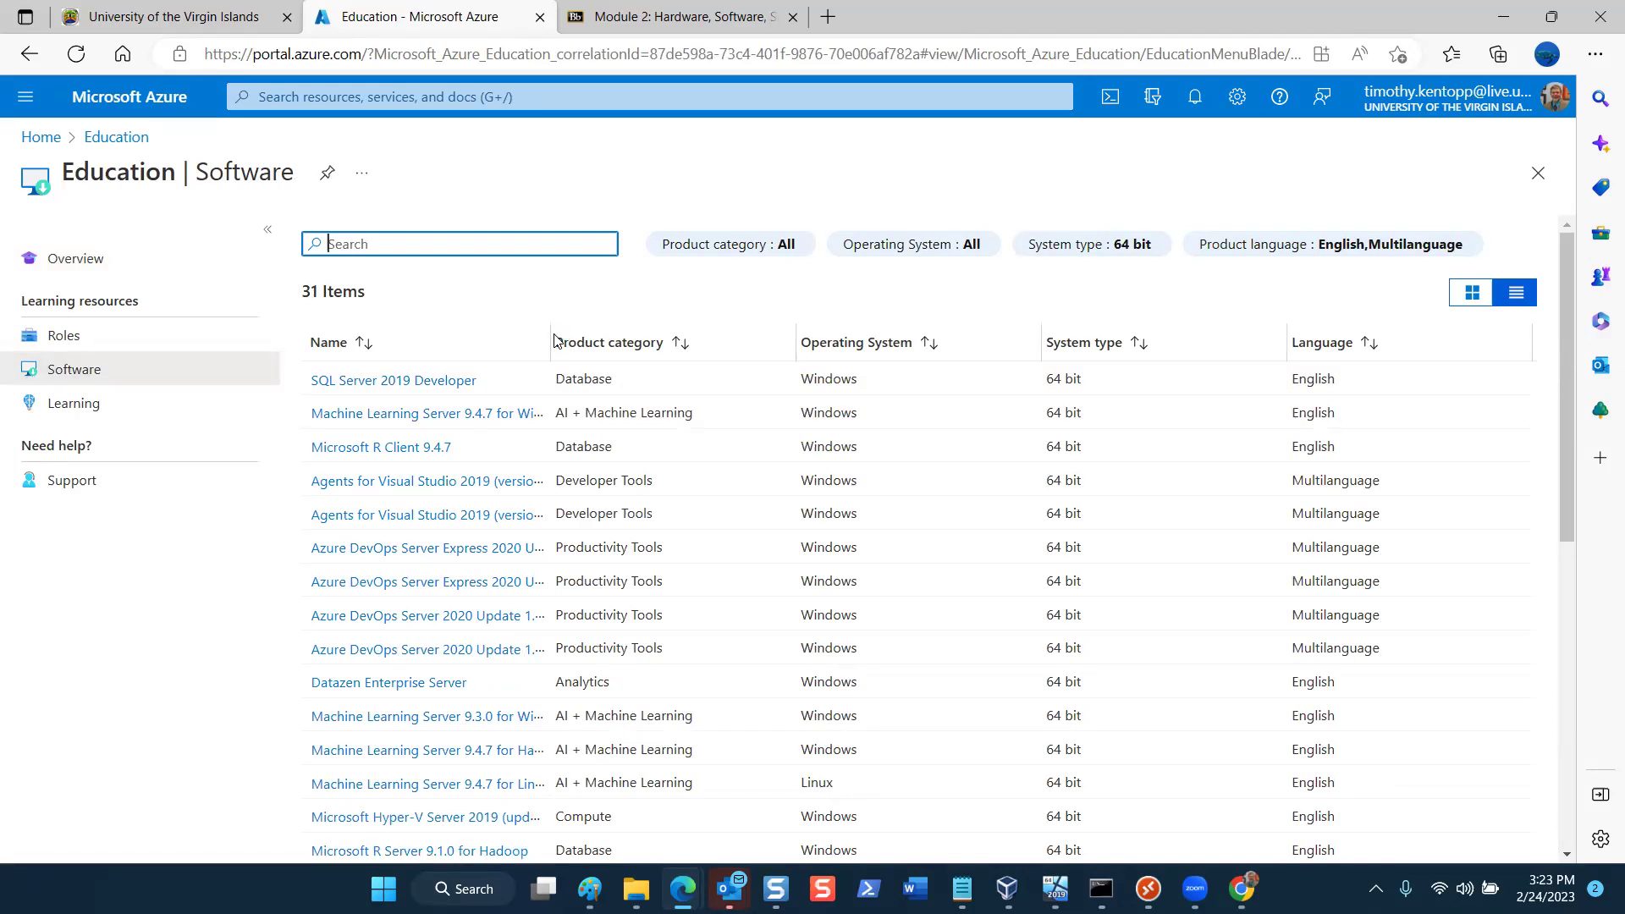
- Widen the Name column and open details for Windows Server 2022 Standard (English, 64 bit)
left_click_drag(551, 339, 659, 339)
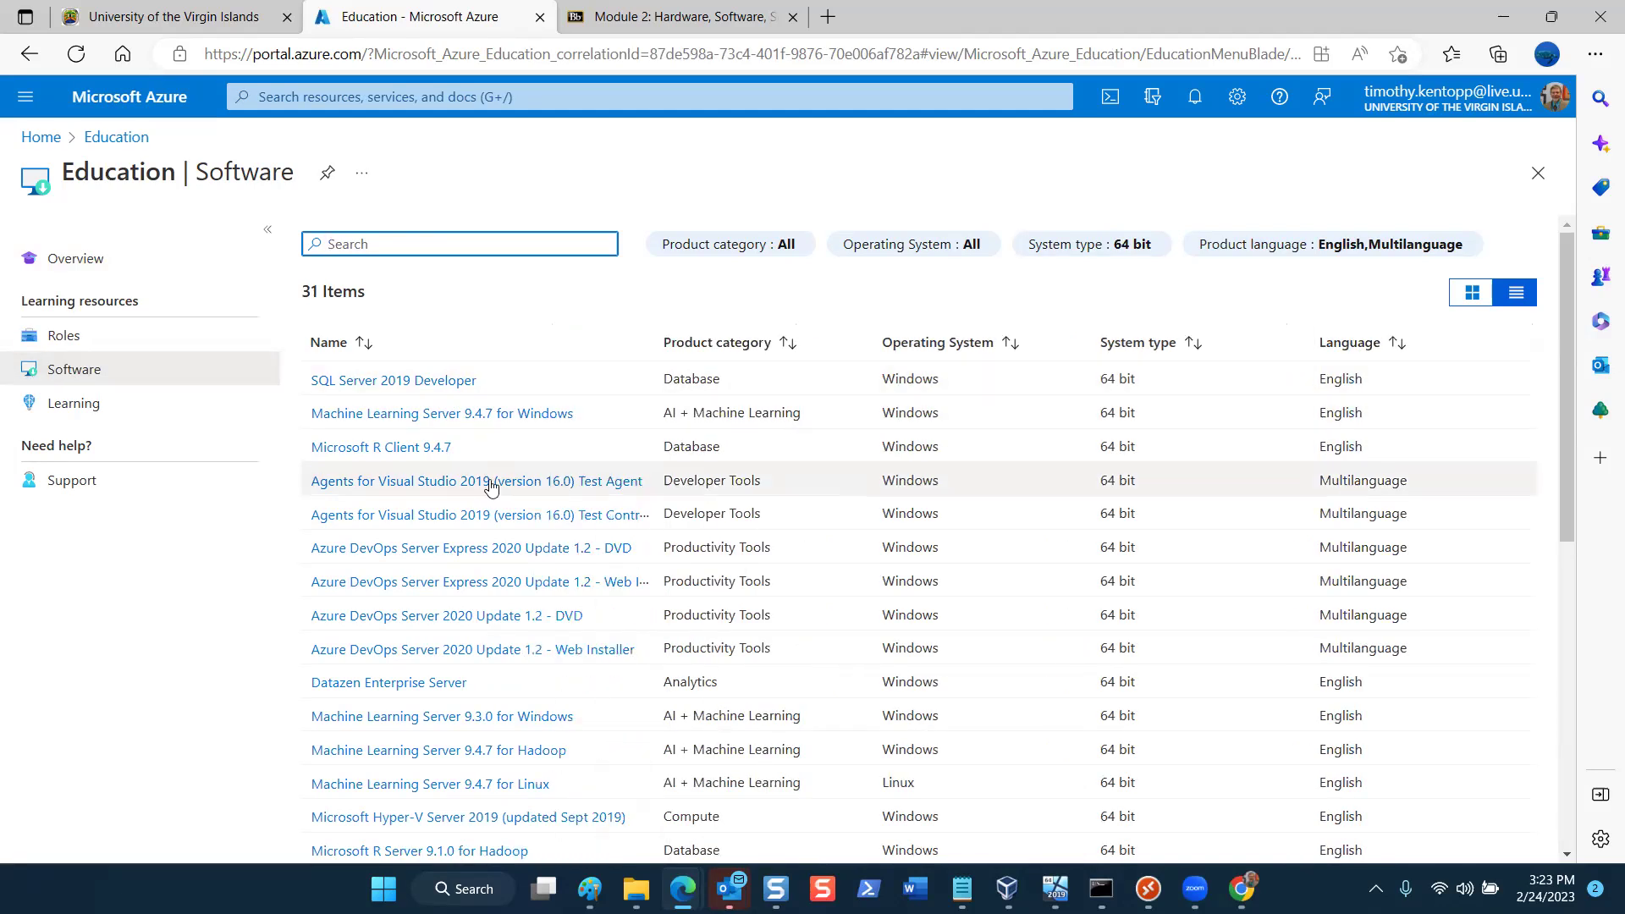
scroll(486, 501, "down", 6)
scroll(450, 481, "down", 1)
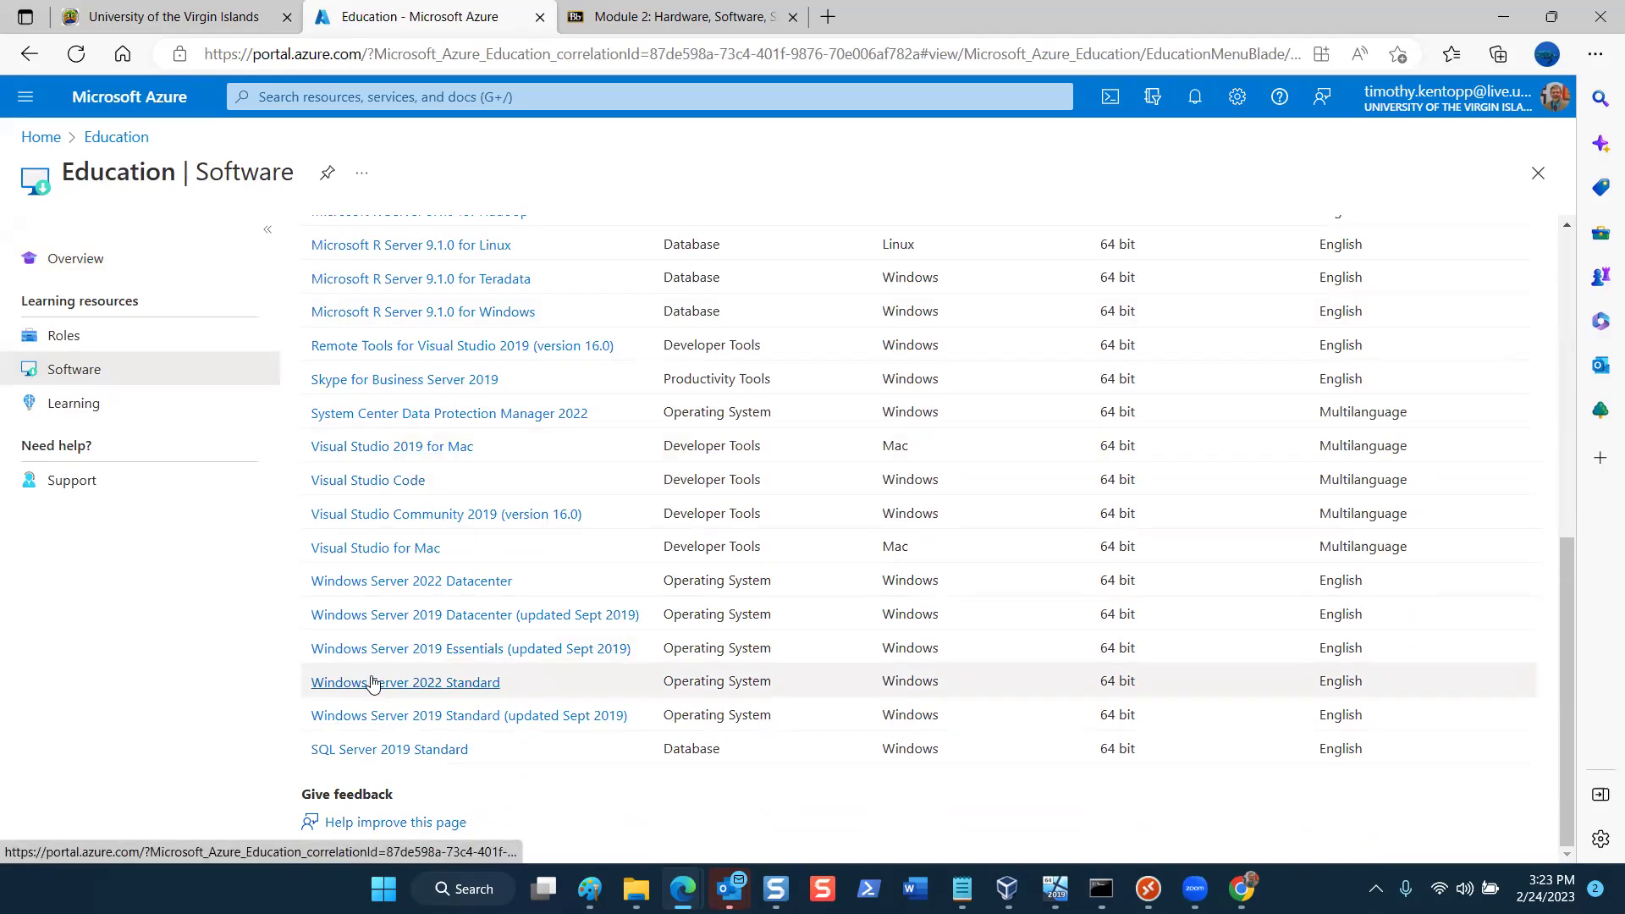
left_click(442, 688)
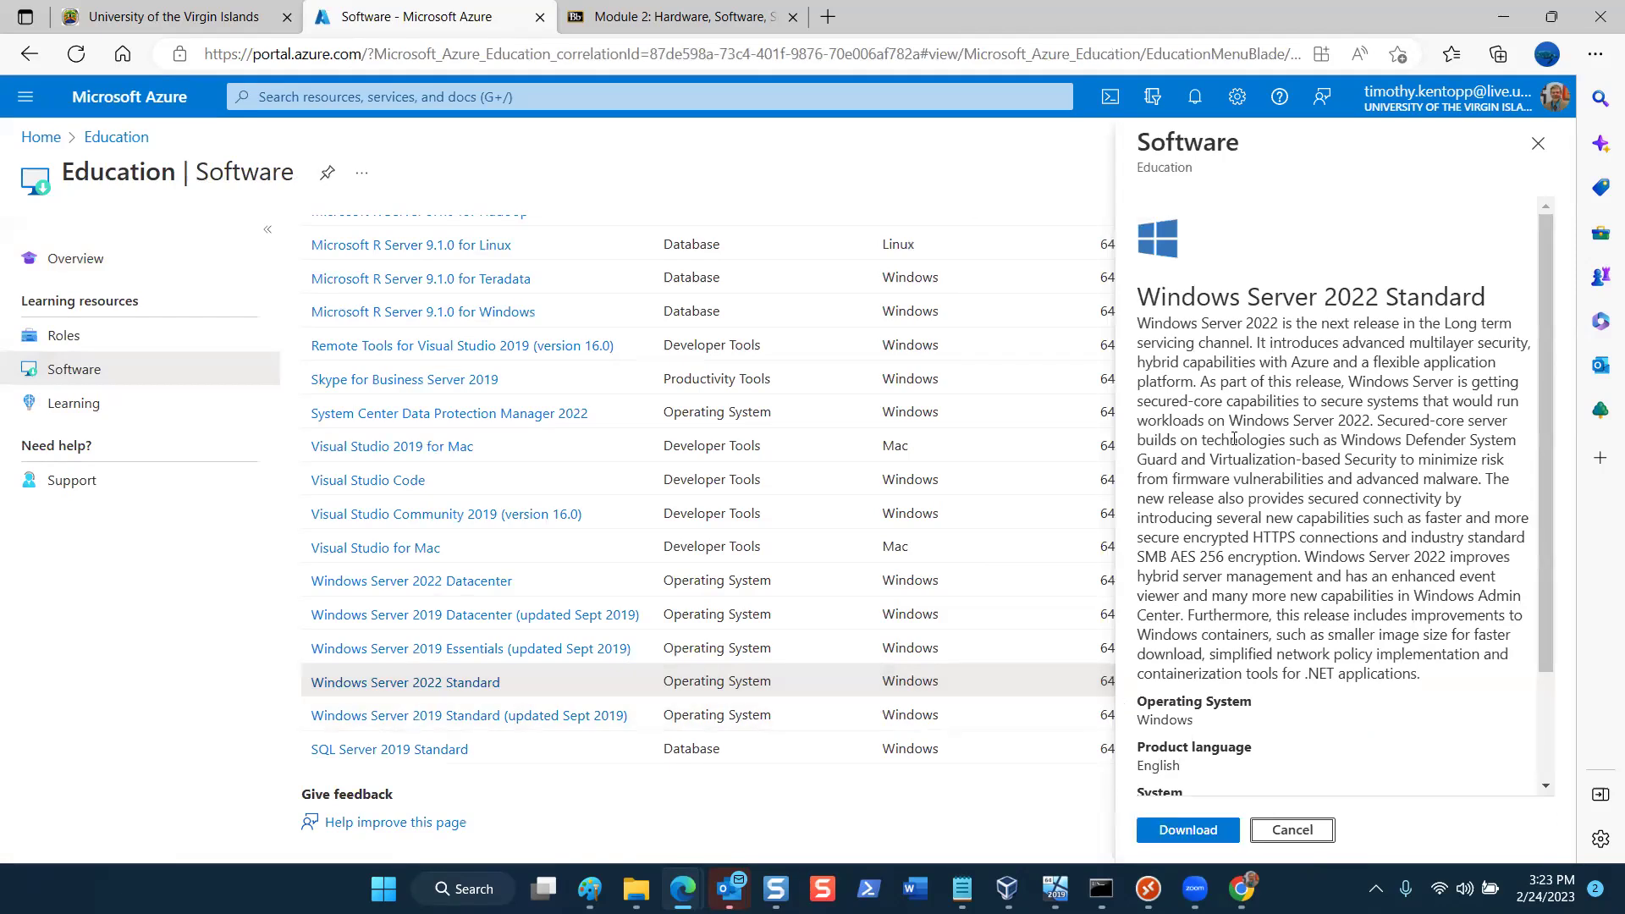
scroll(1265, 486, "down", 2)
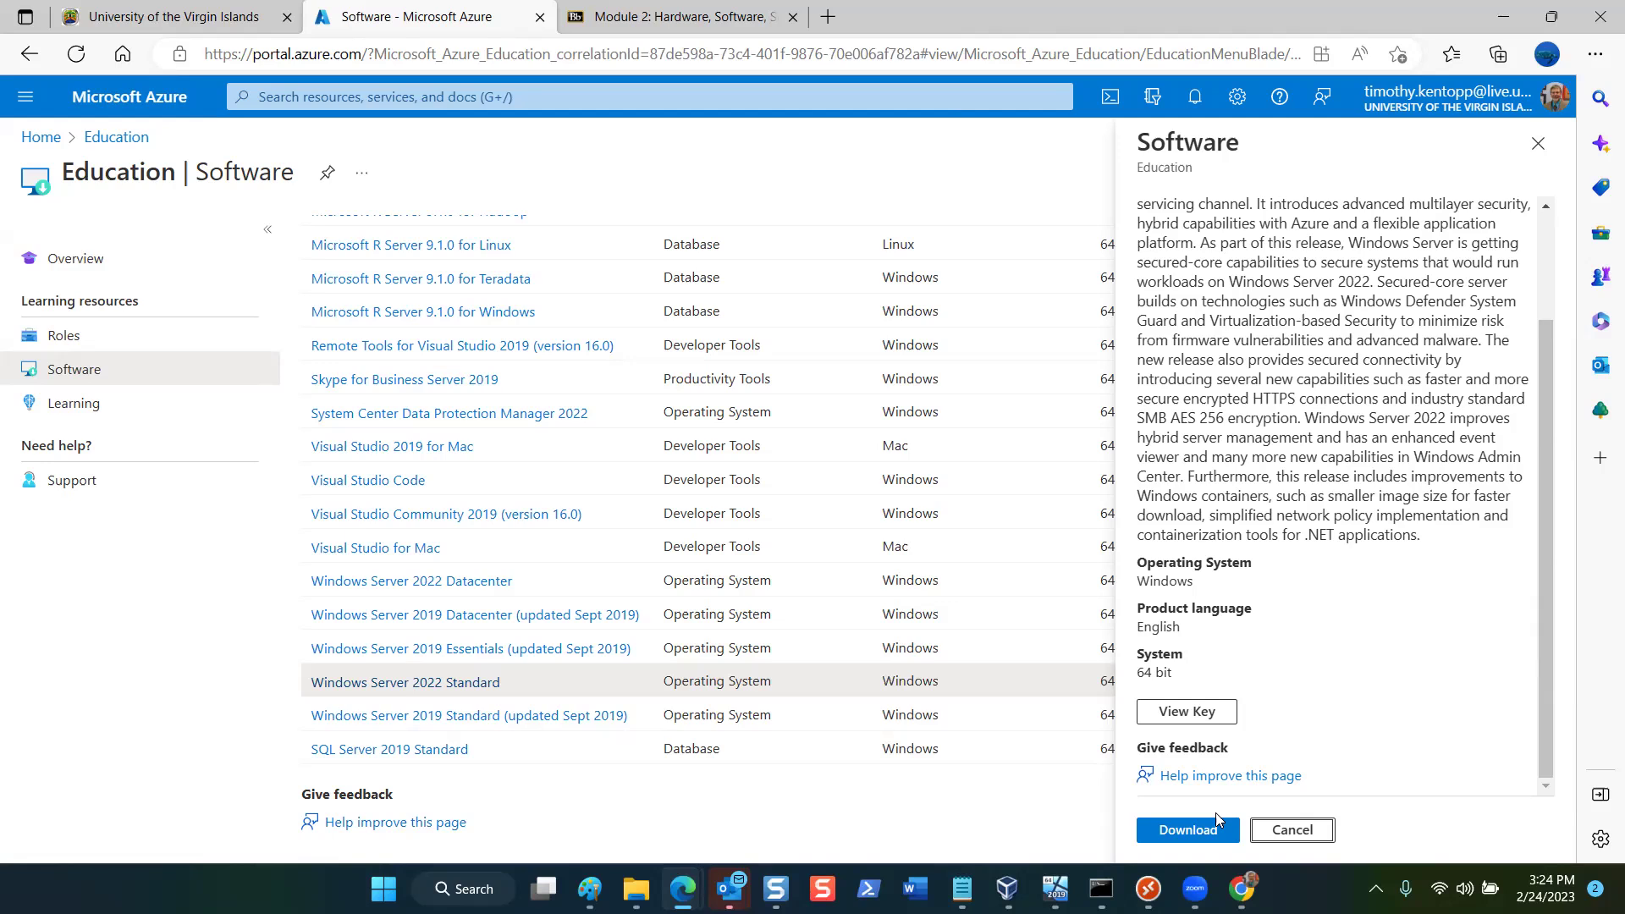
- Download the 5.2 GB Windows Server 2022 ISO and open Edge's full Downloads page
left_click(1189, 833)
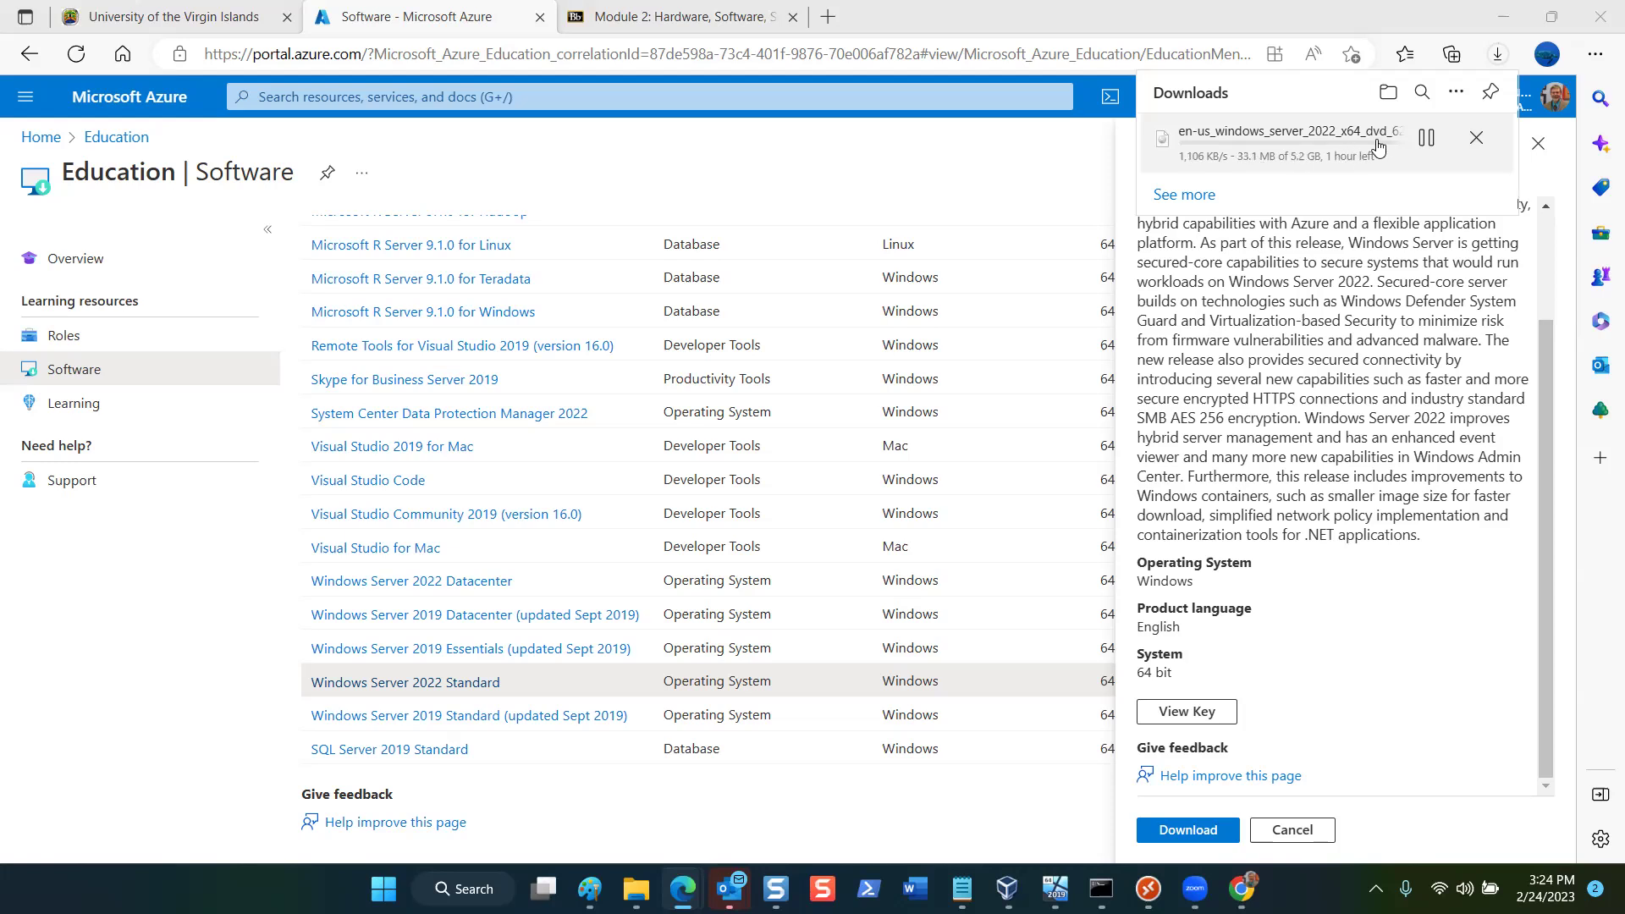
left_click(1456, 94)
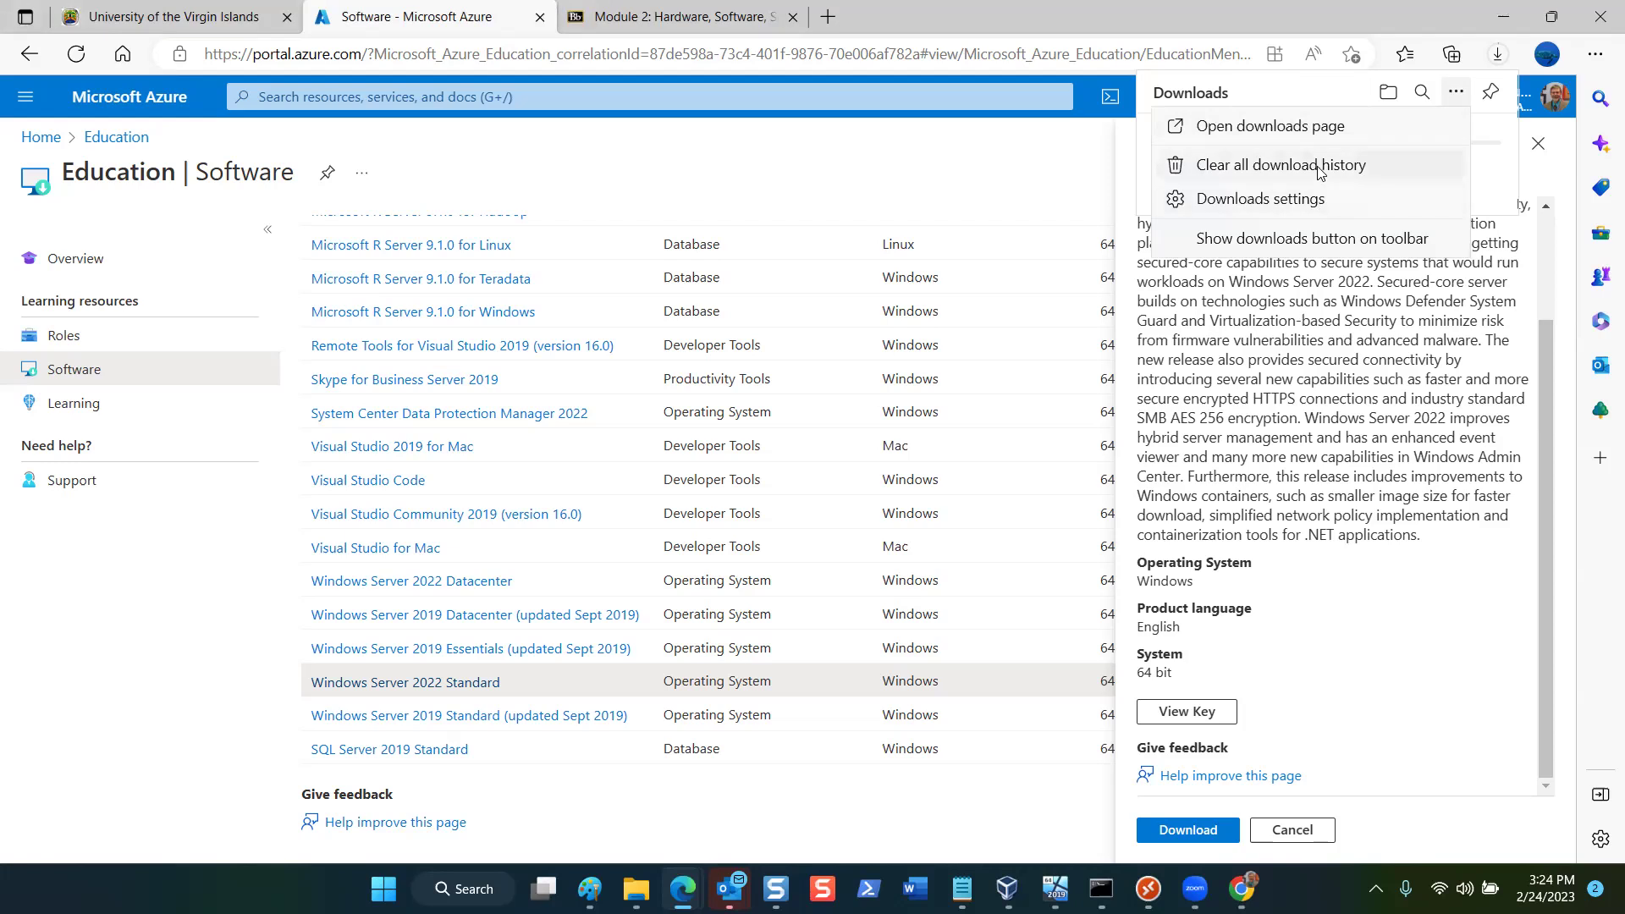
left_click(1306, 127)
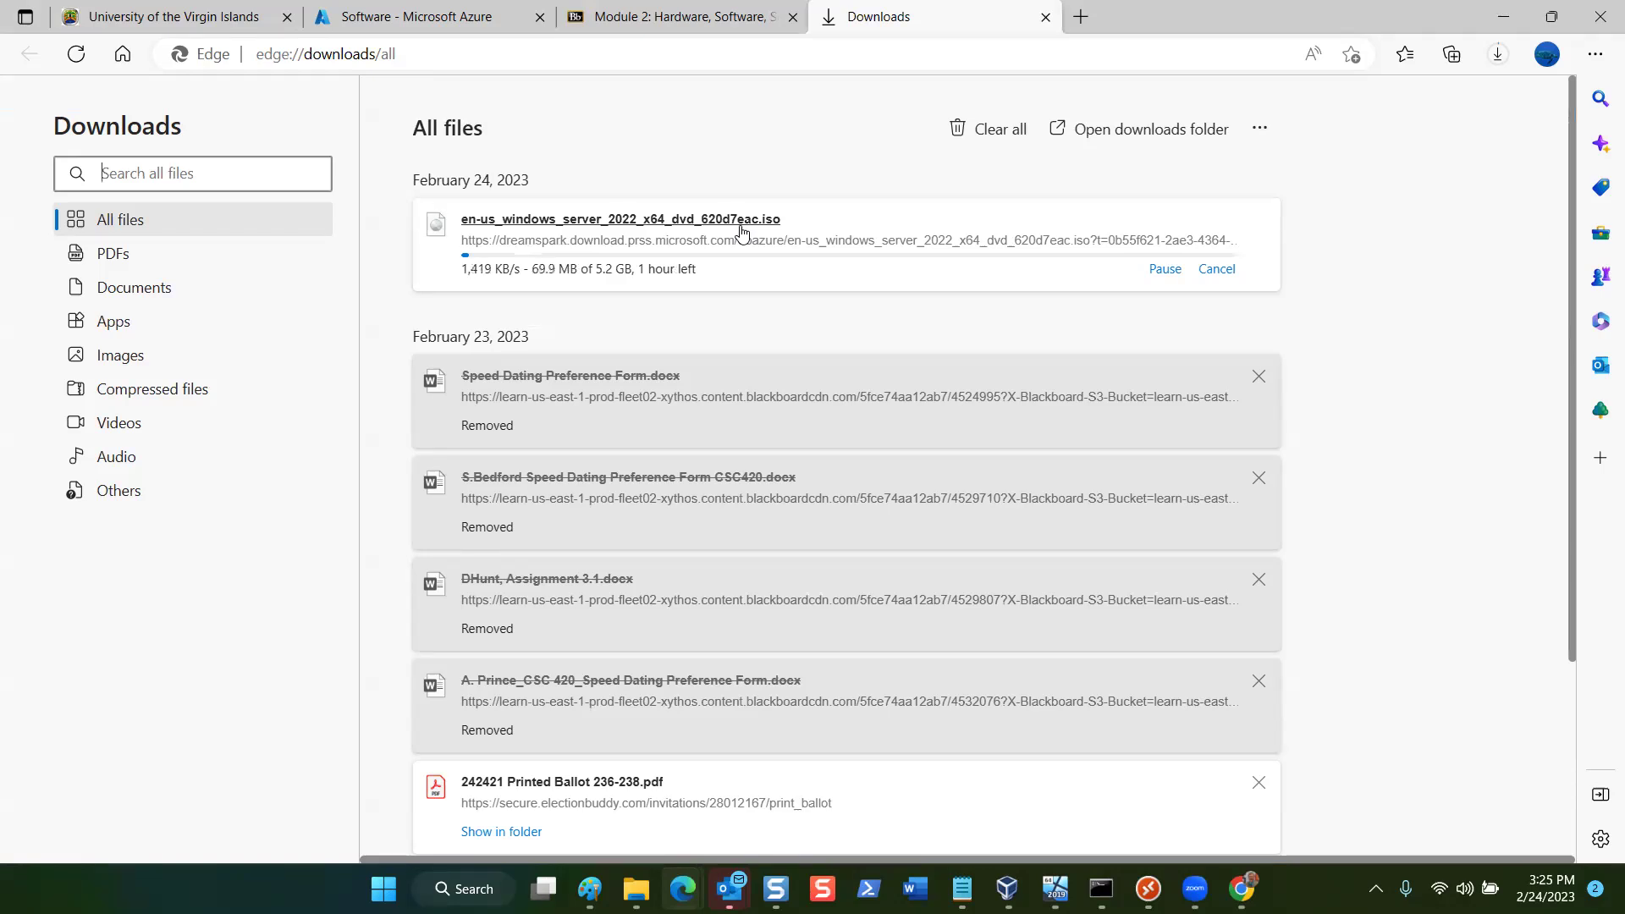
- Browse Downloads for a Svr2022 optical disc image, cancel without attaching one, and minimize VirtualBox Manager
left_click(1006, 889)
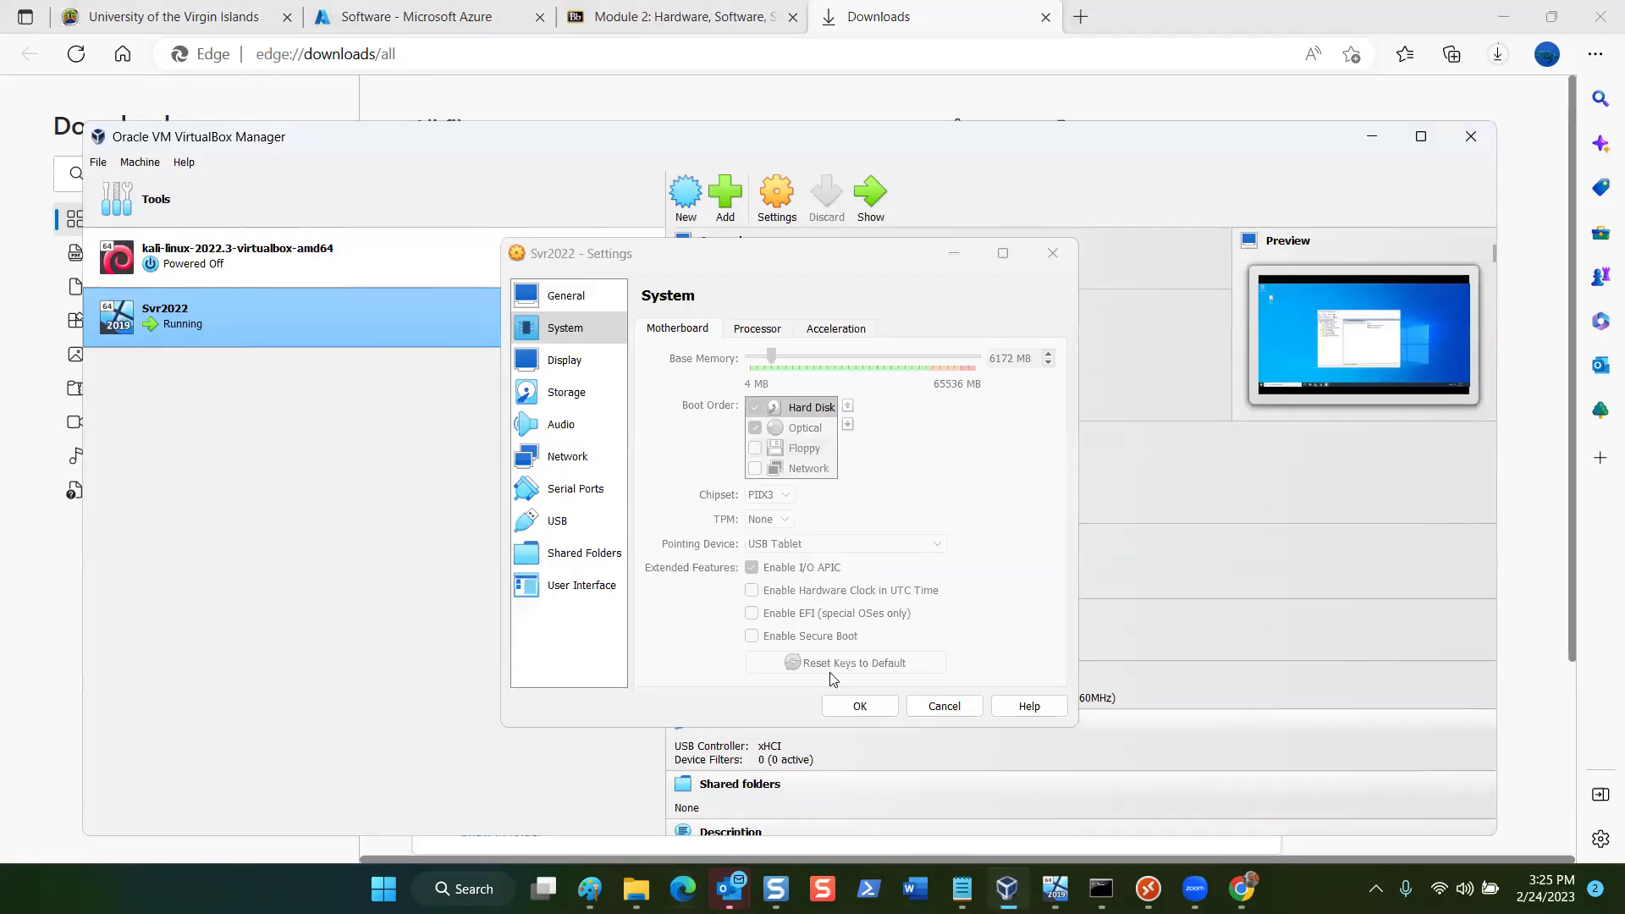
left_click(592, 396)
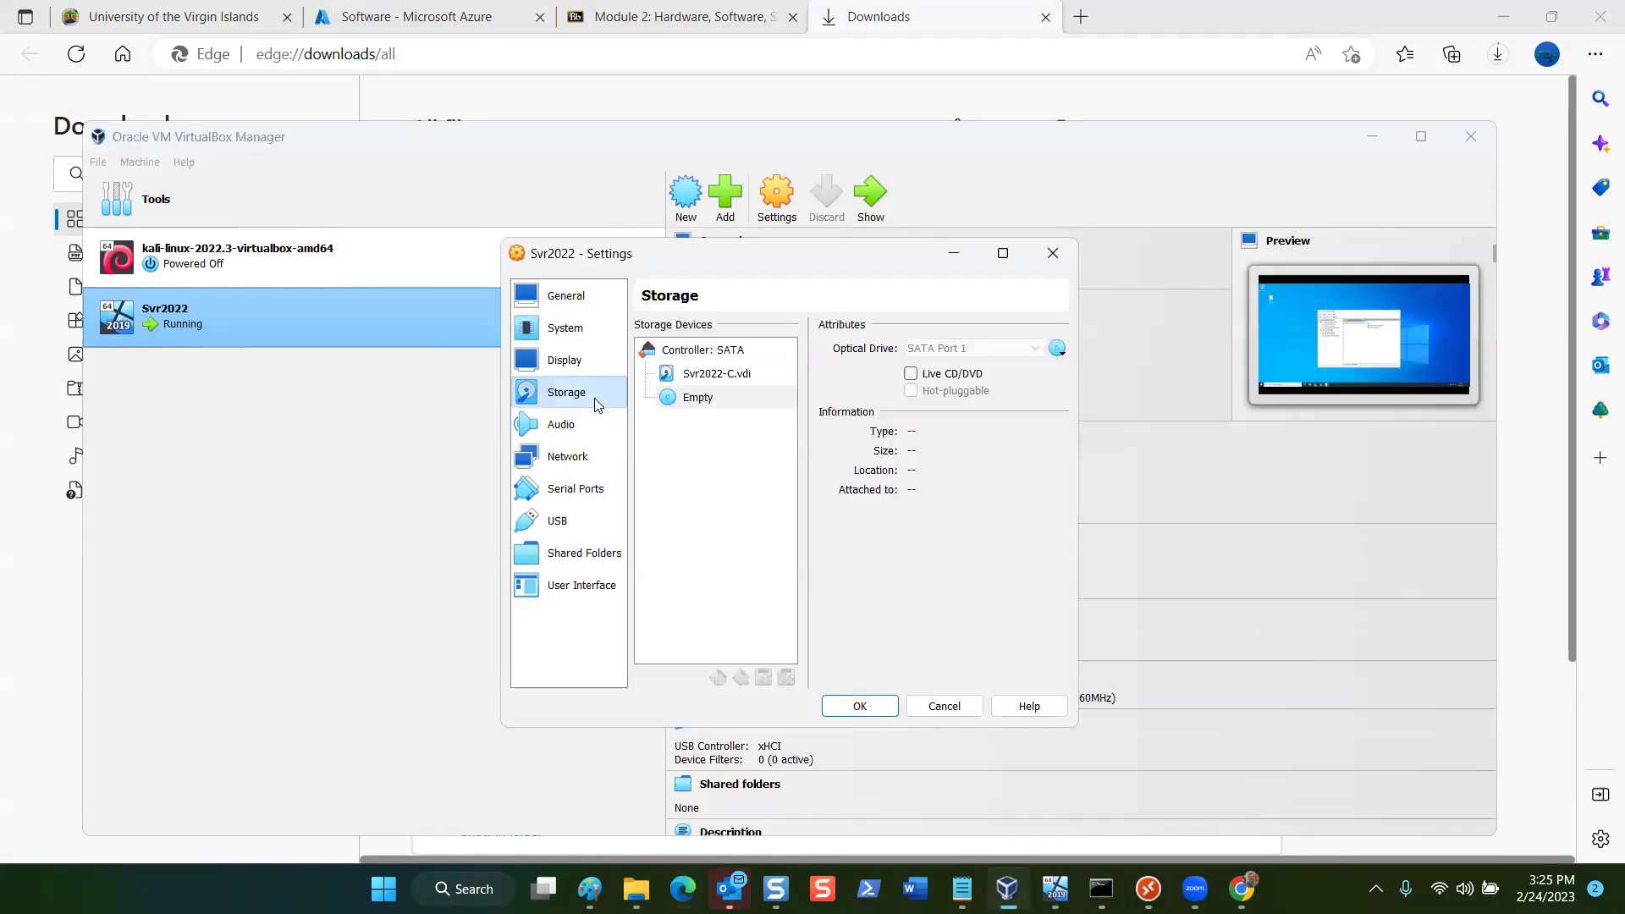
left_click(1059, 349)
left_click(1083, 368)
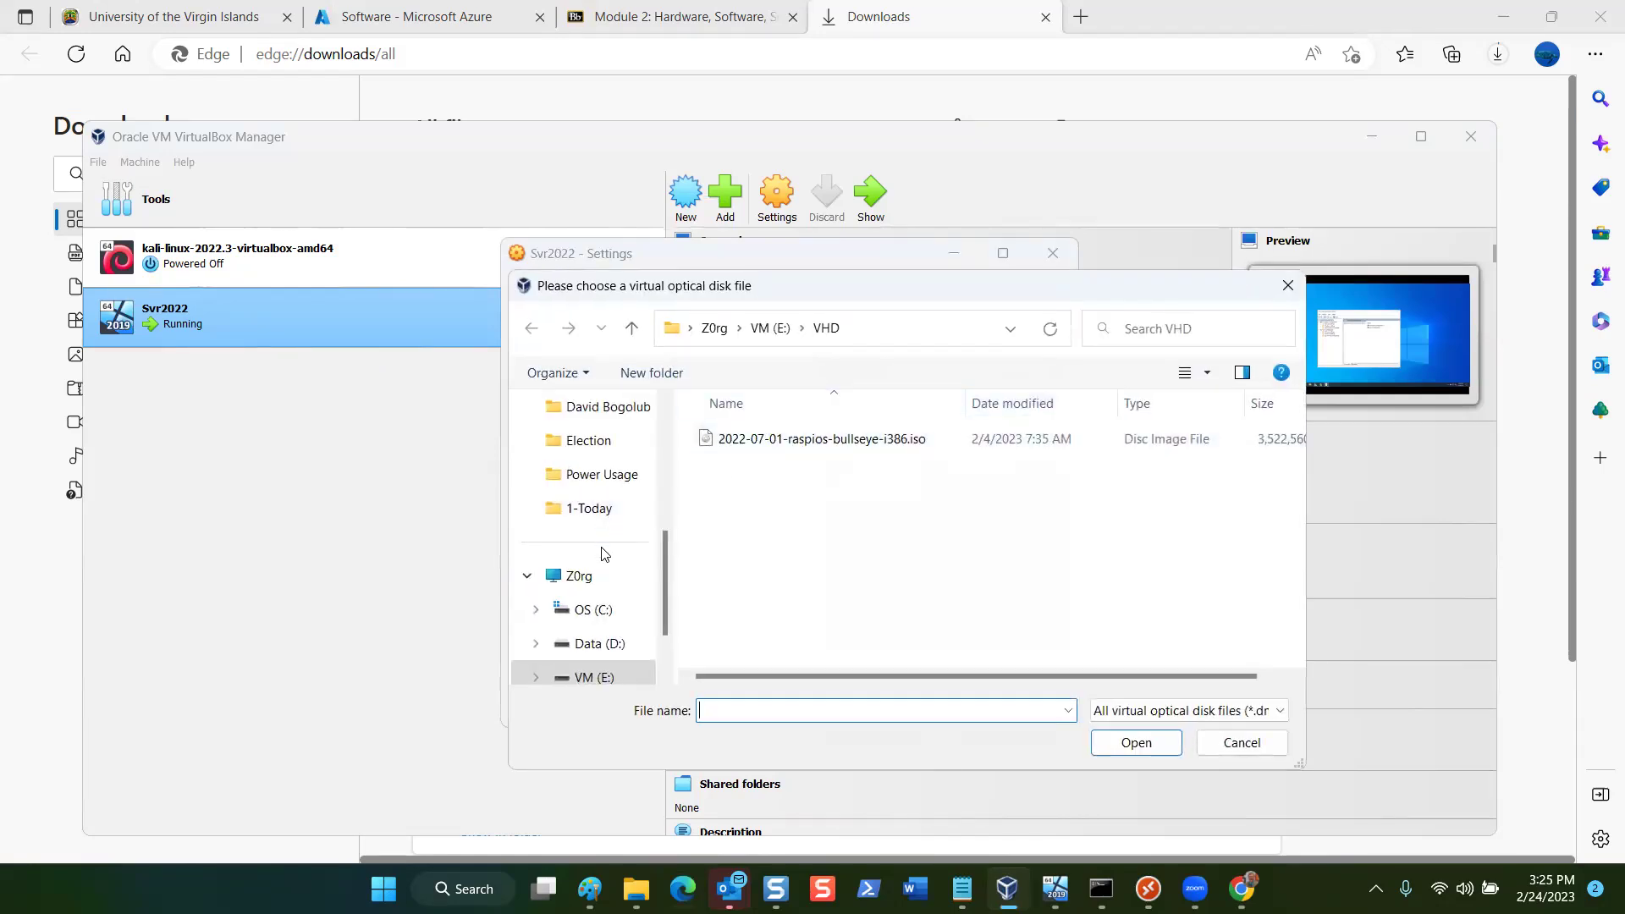
scroll(631, 513, "up", 4)
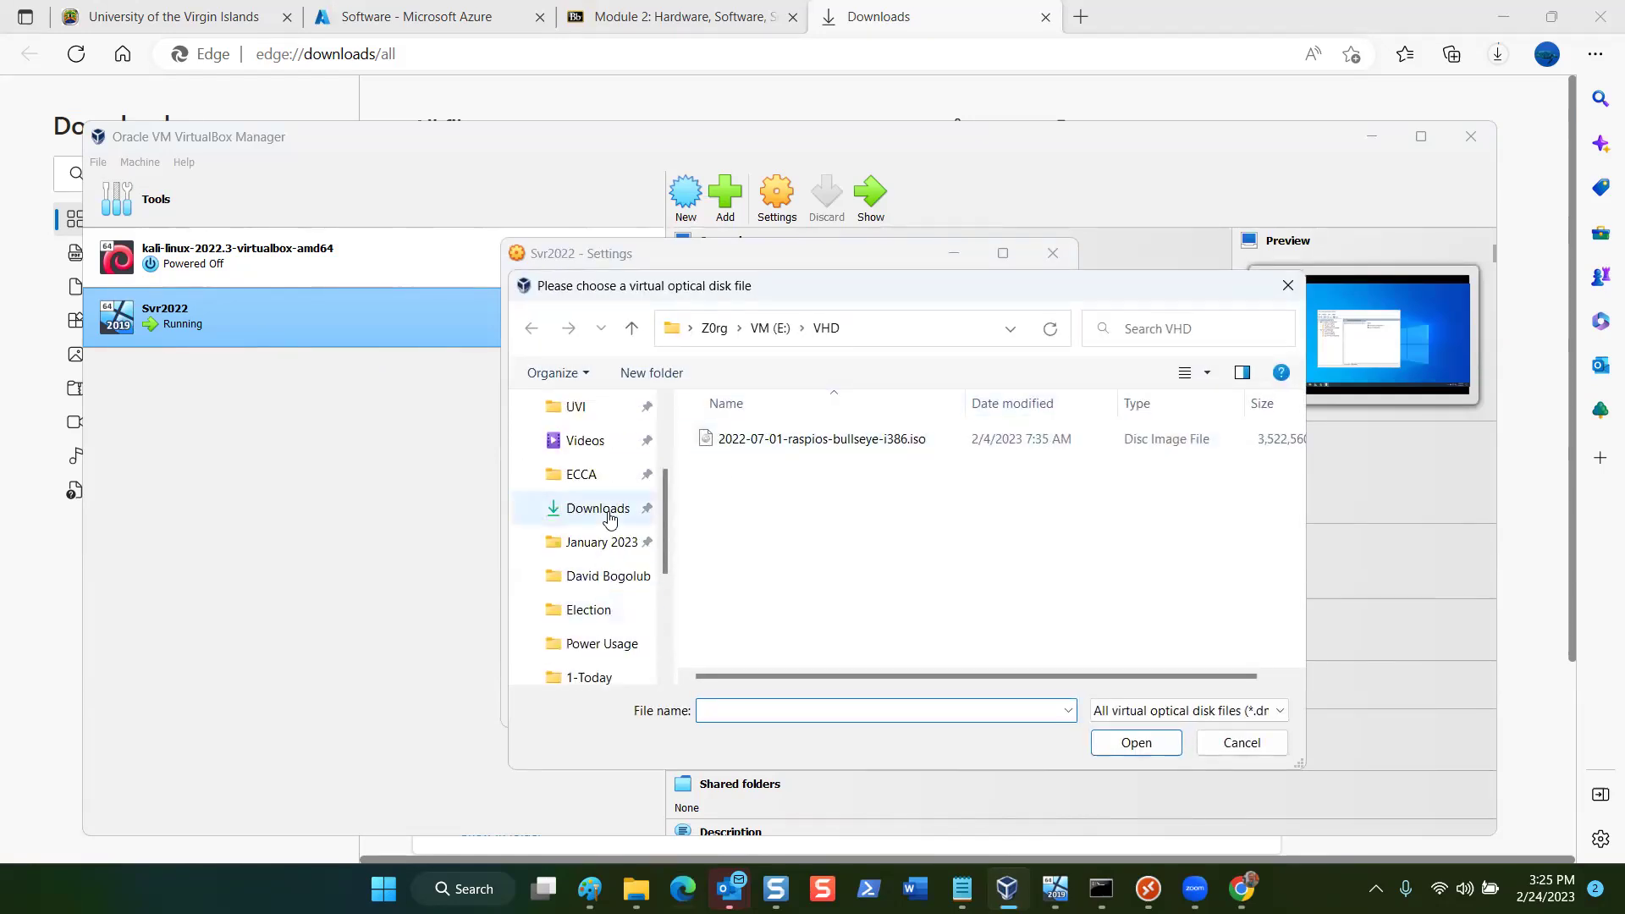
left_click(590, 510)
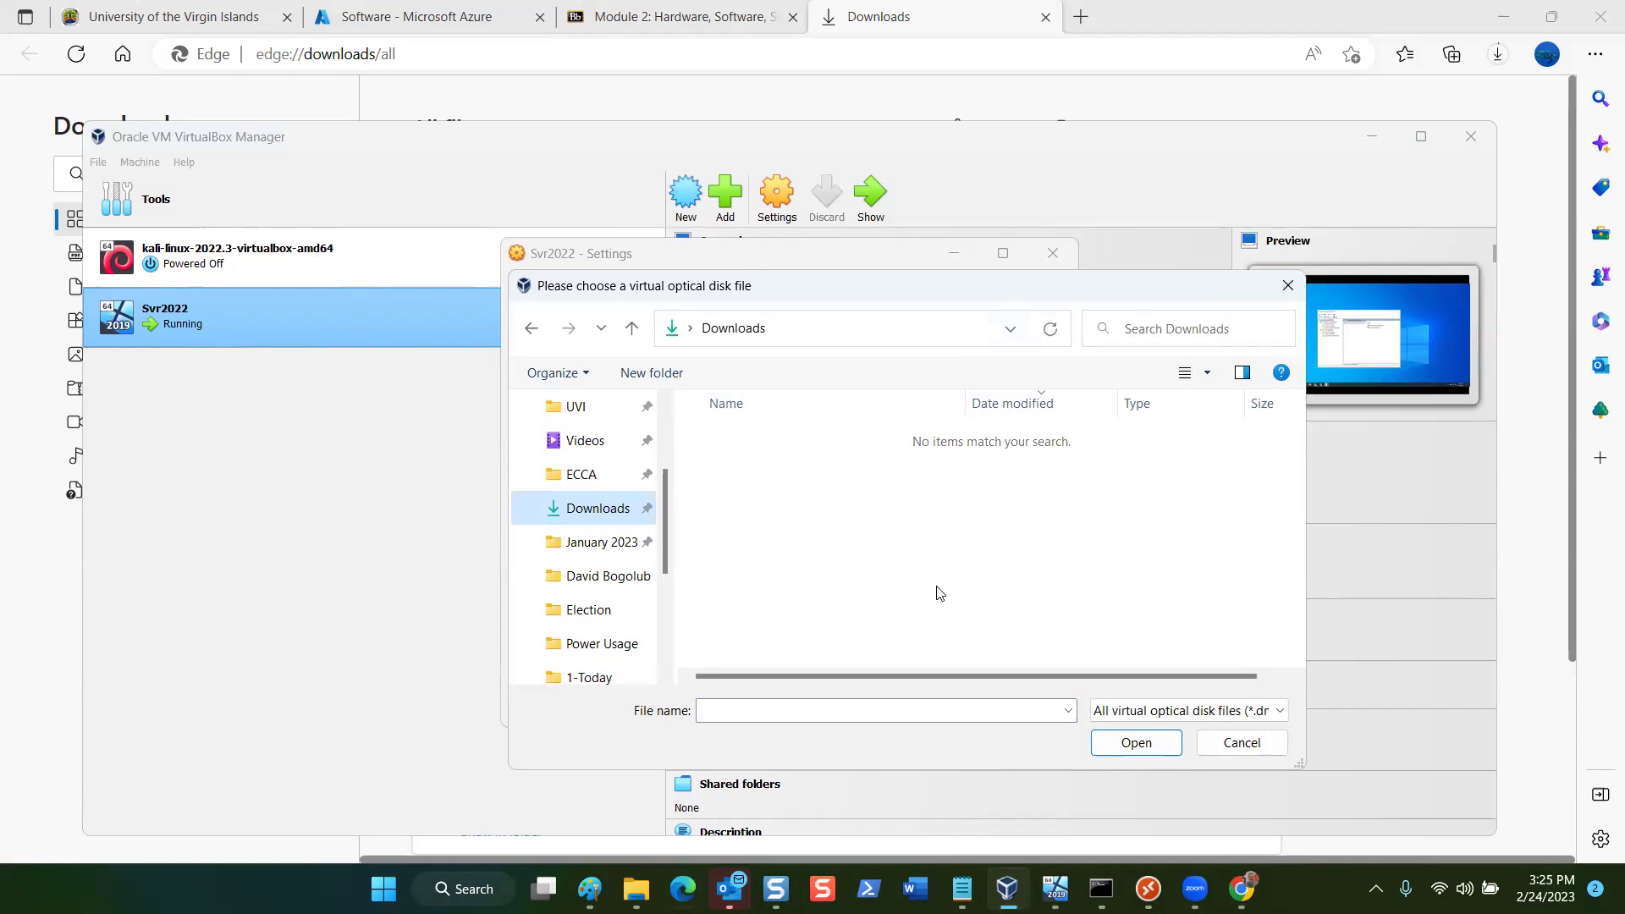
left_click(1230, 744)
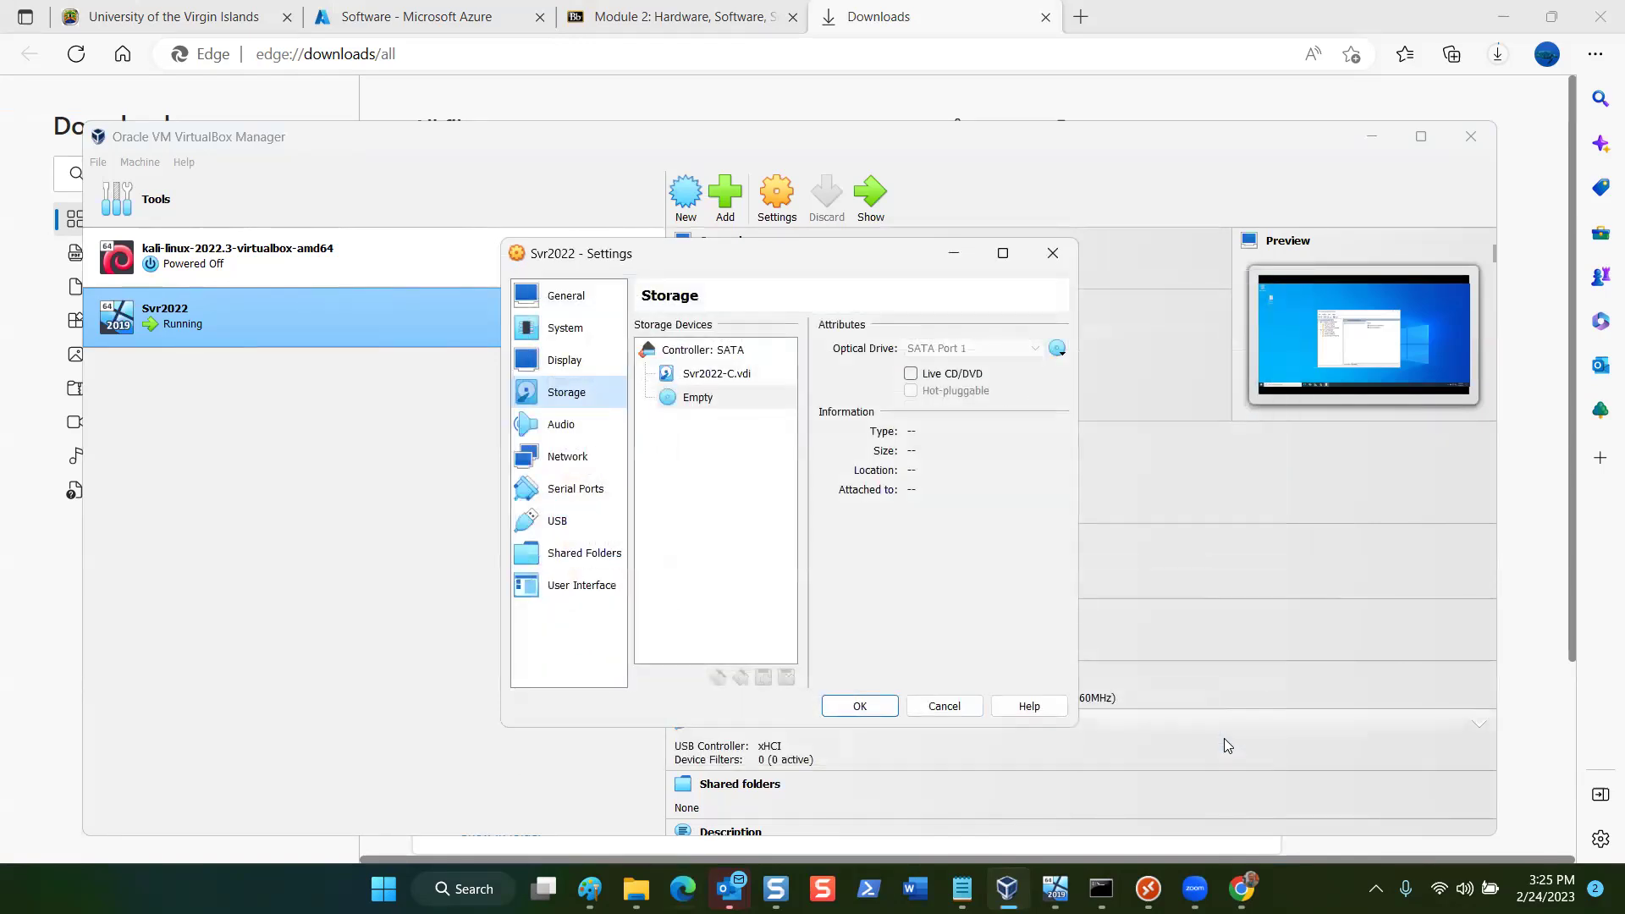
left_click(945, 708)
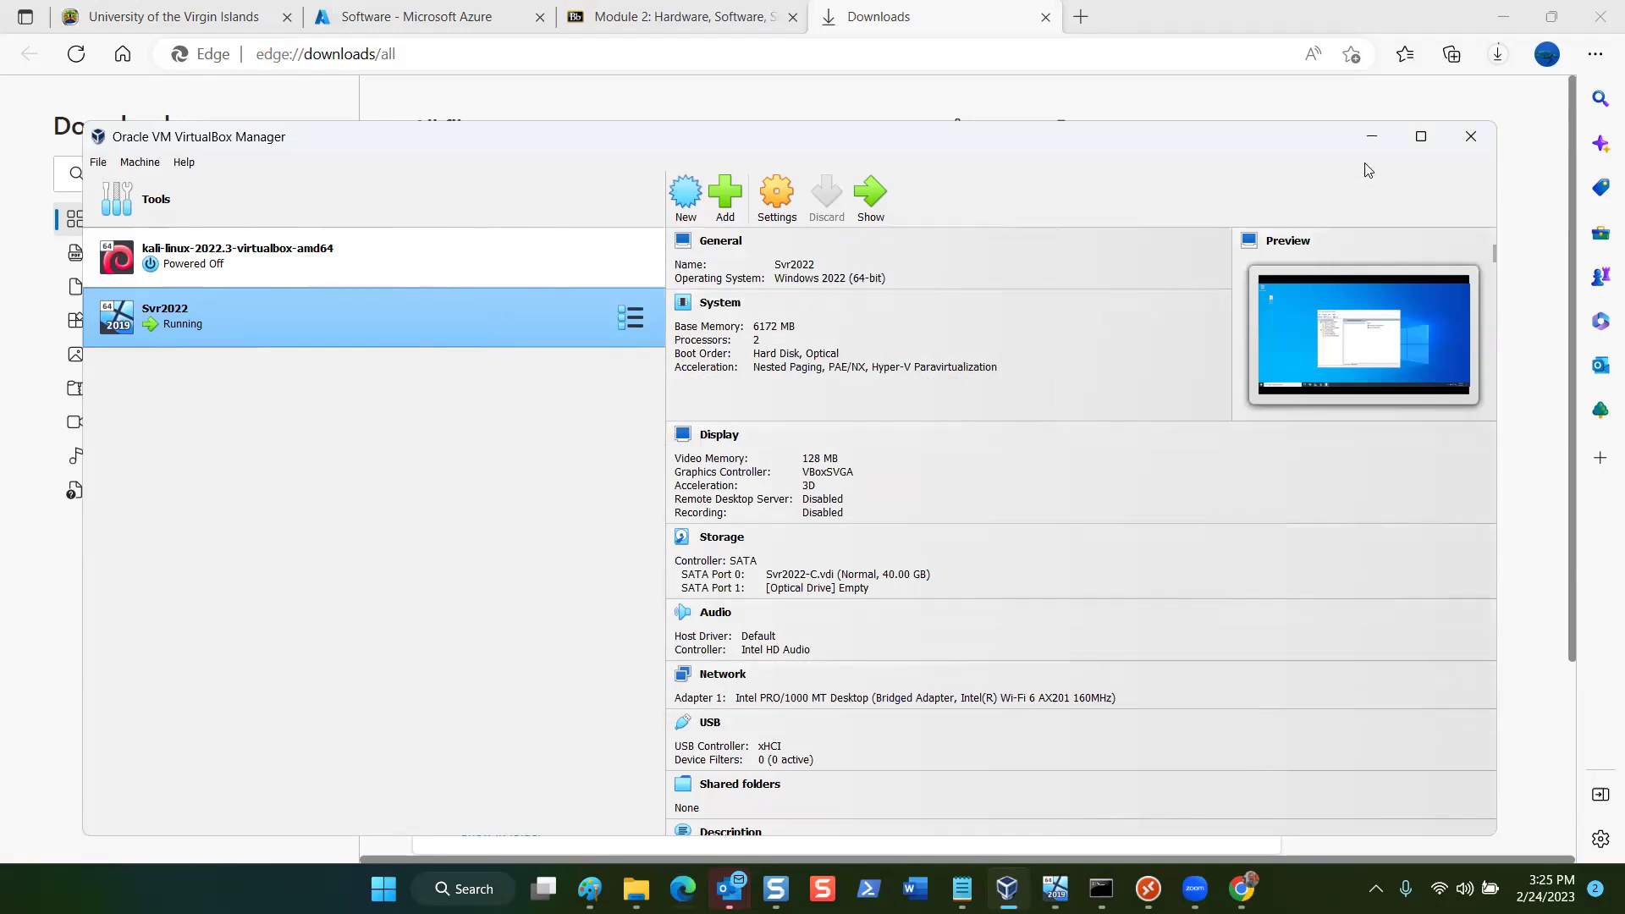
left_click(1372, 137)
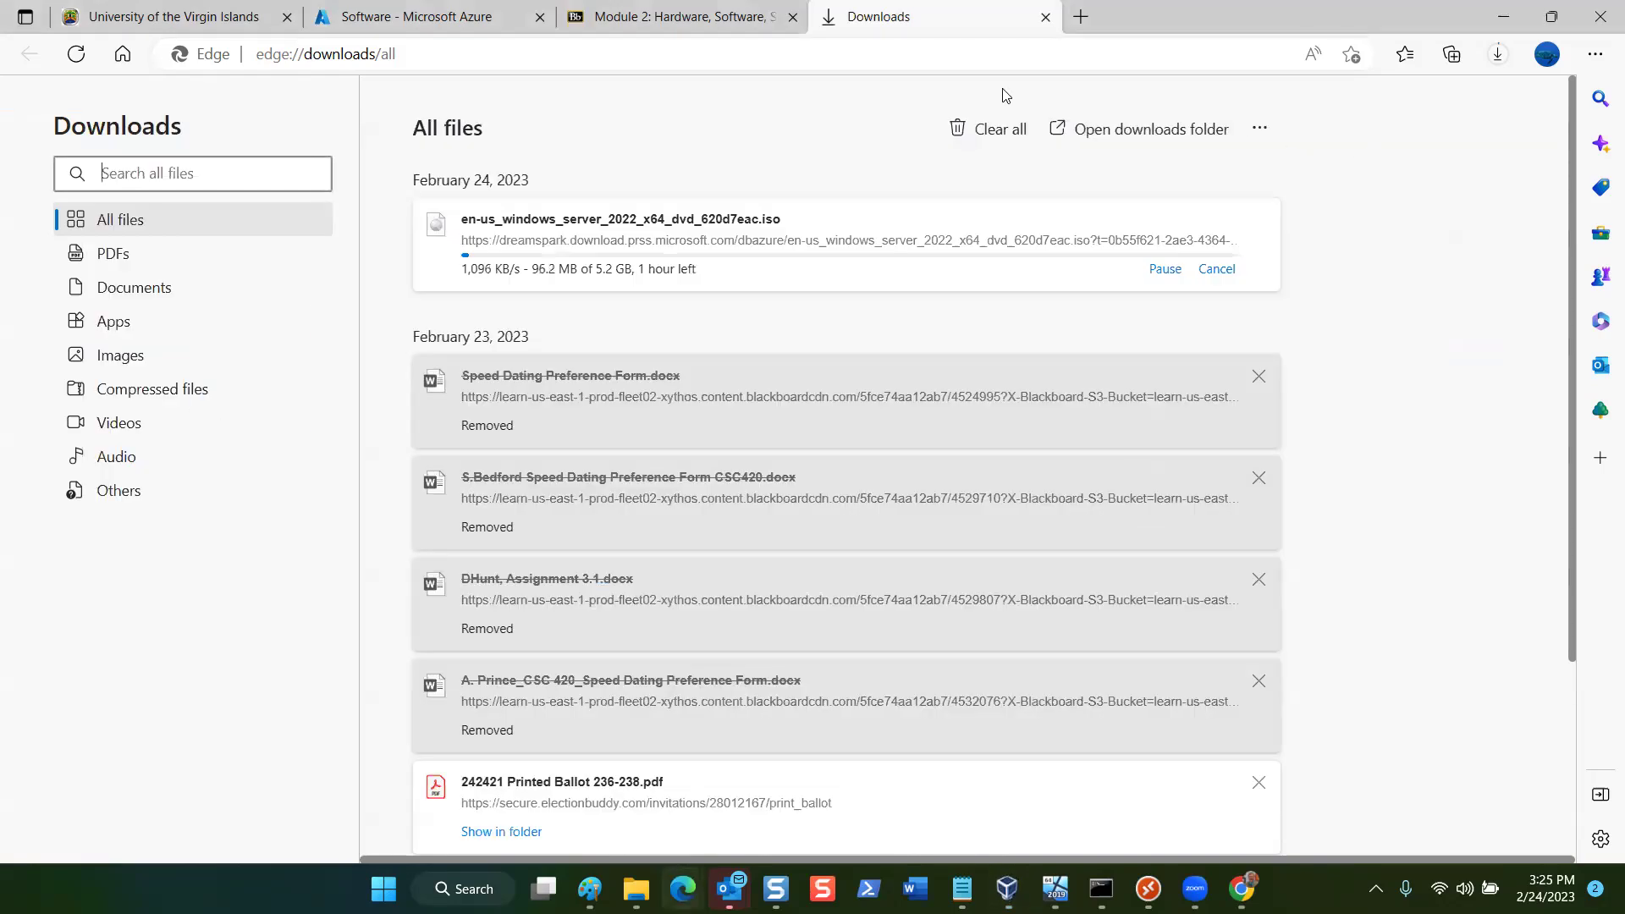
- On the Module 2 page, highlight task 1's ISO-from-Microsoft-Downloads, VirtualBox and NIC requirements
left_click(680, 17)
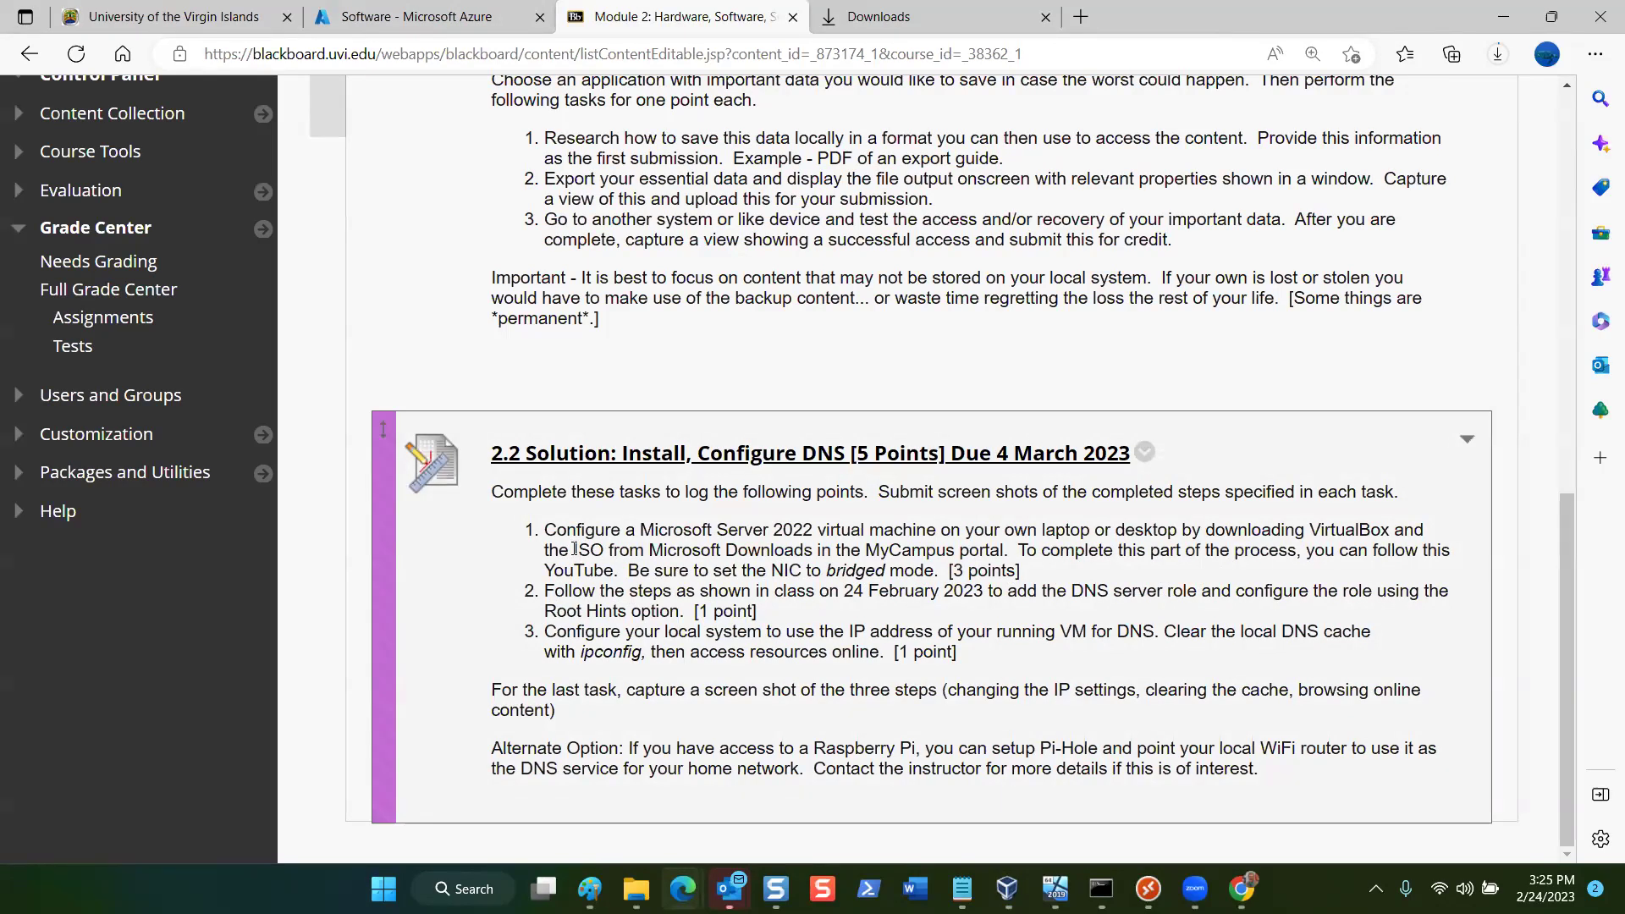
left_click_drag(574, 548, 818, 550)
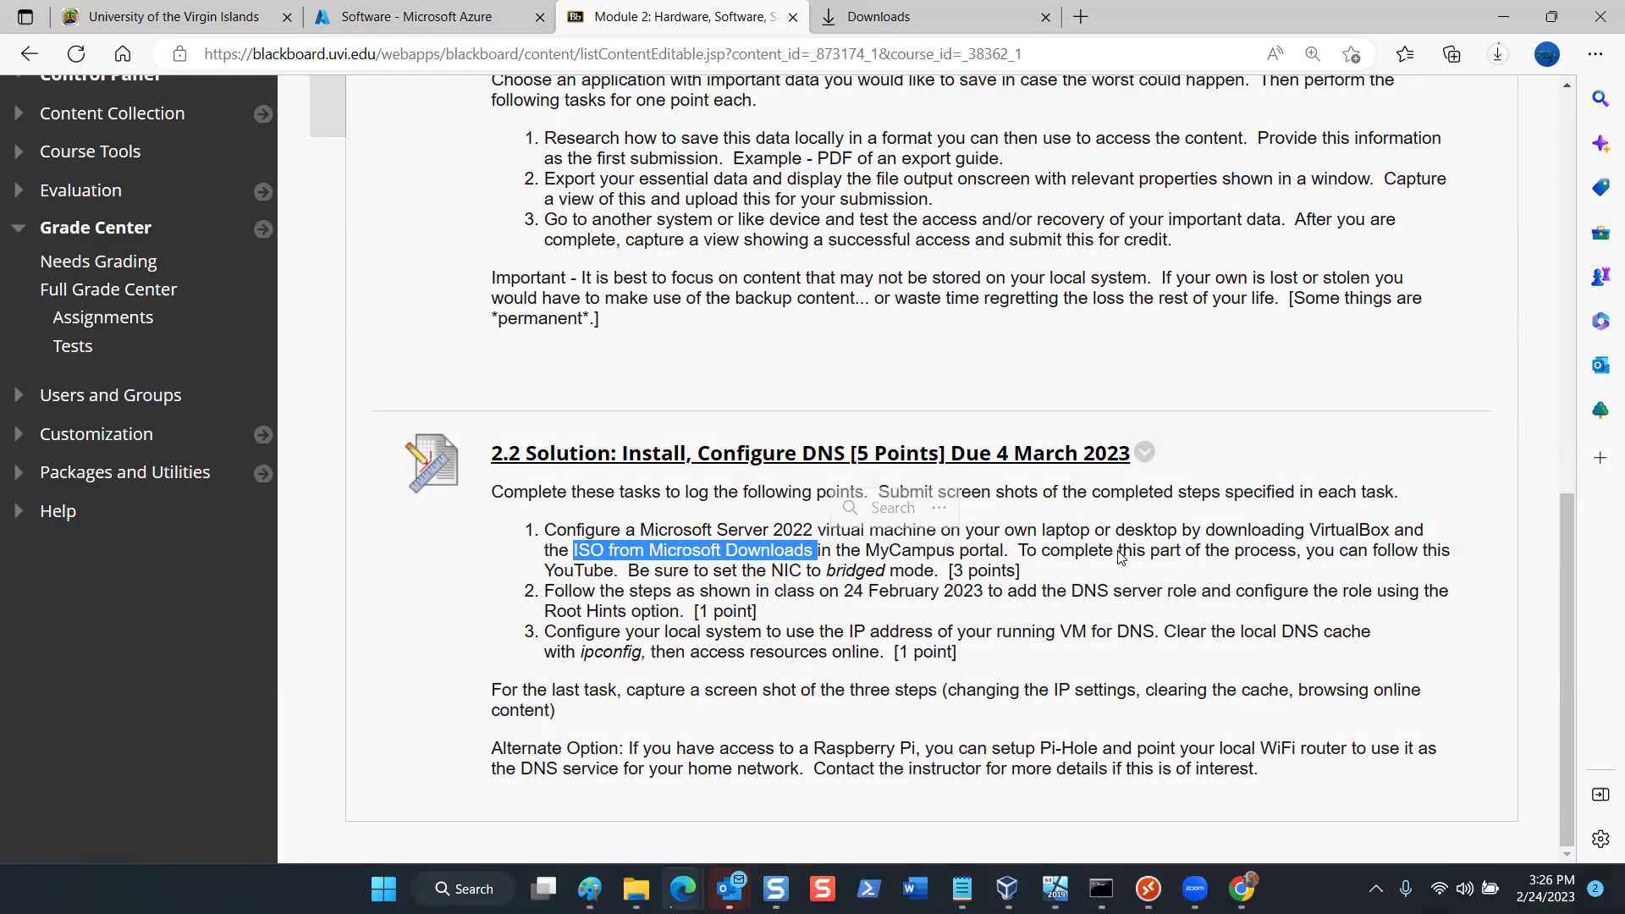
left_click_drag(1312, 530, 1391, 532)
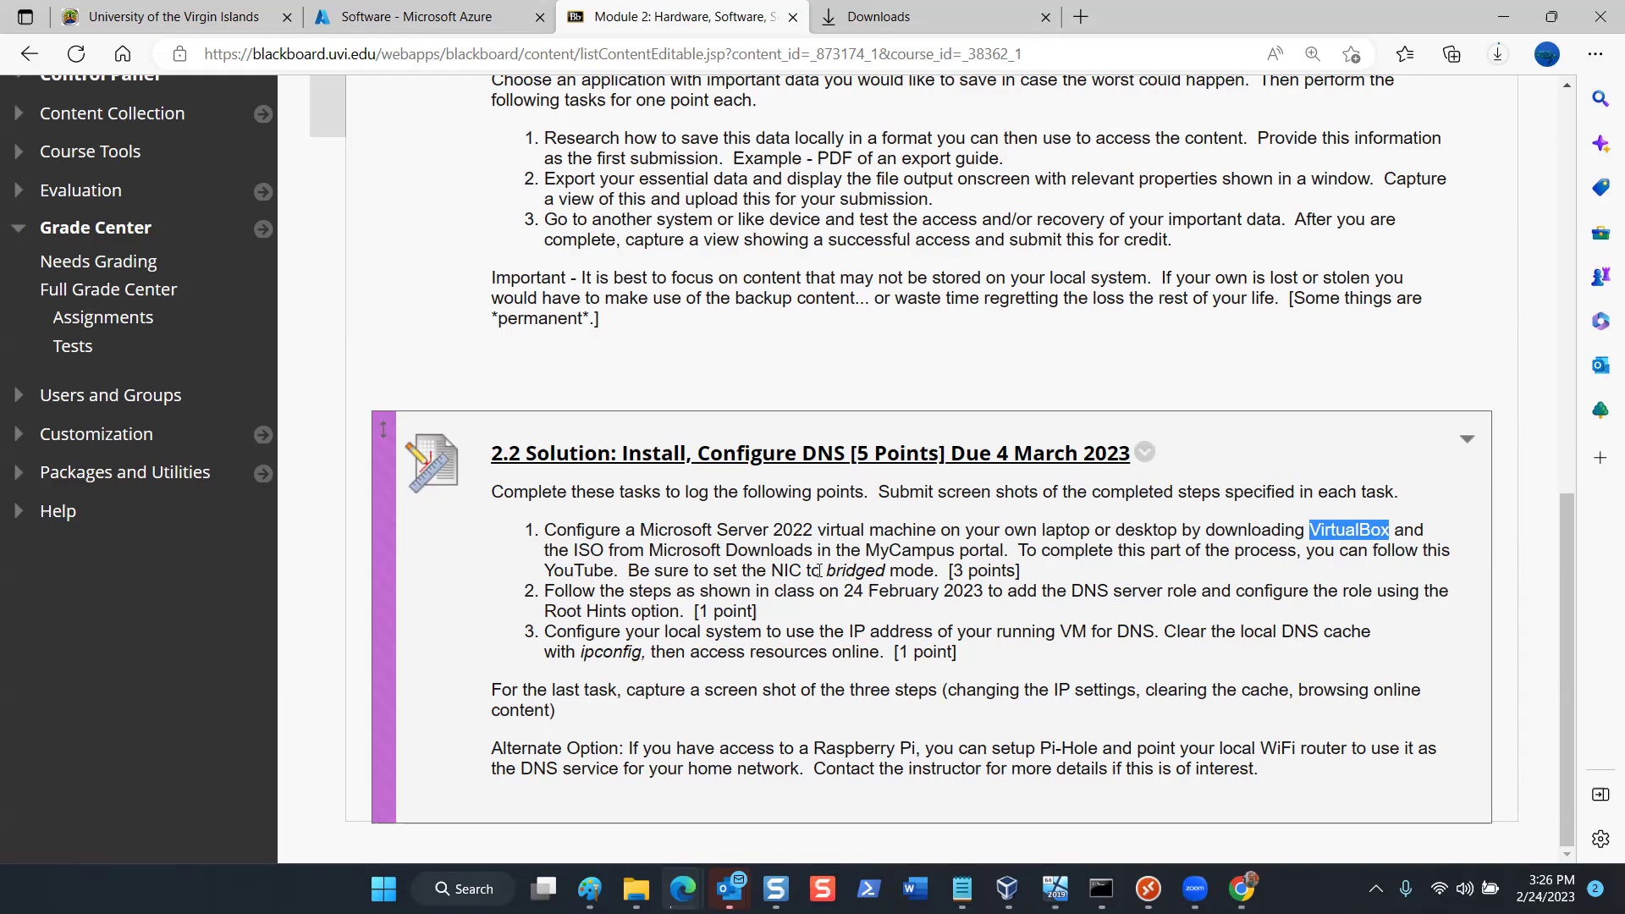
left_click_drag(771, 570, 801, 571)
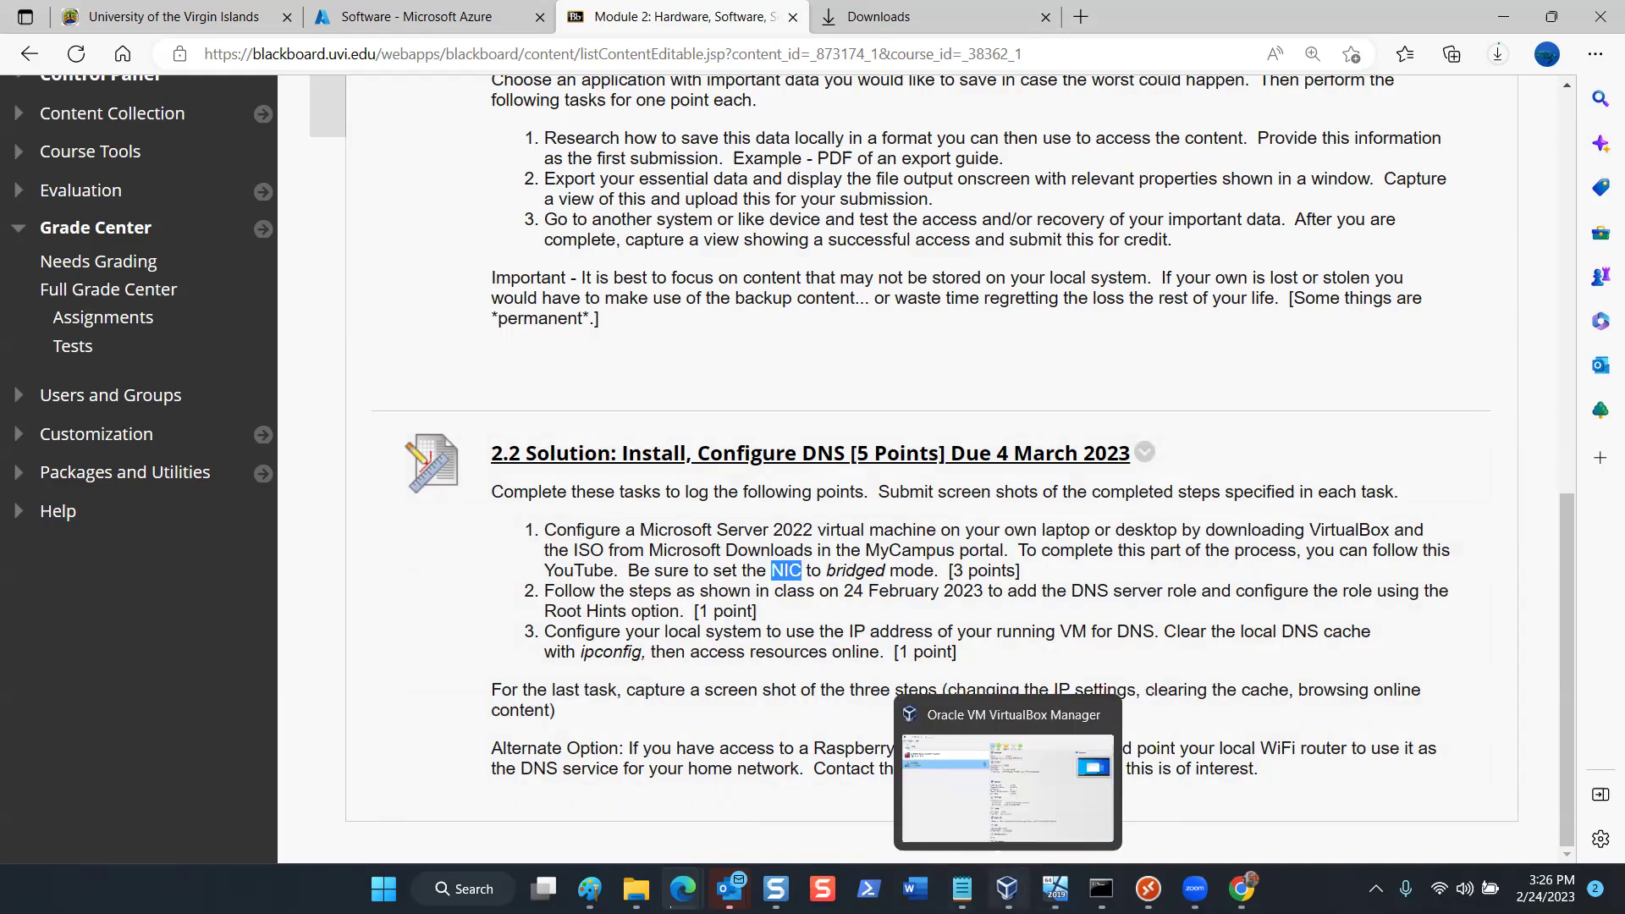
left_click(1007, 889)
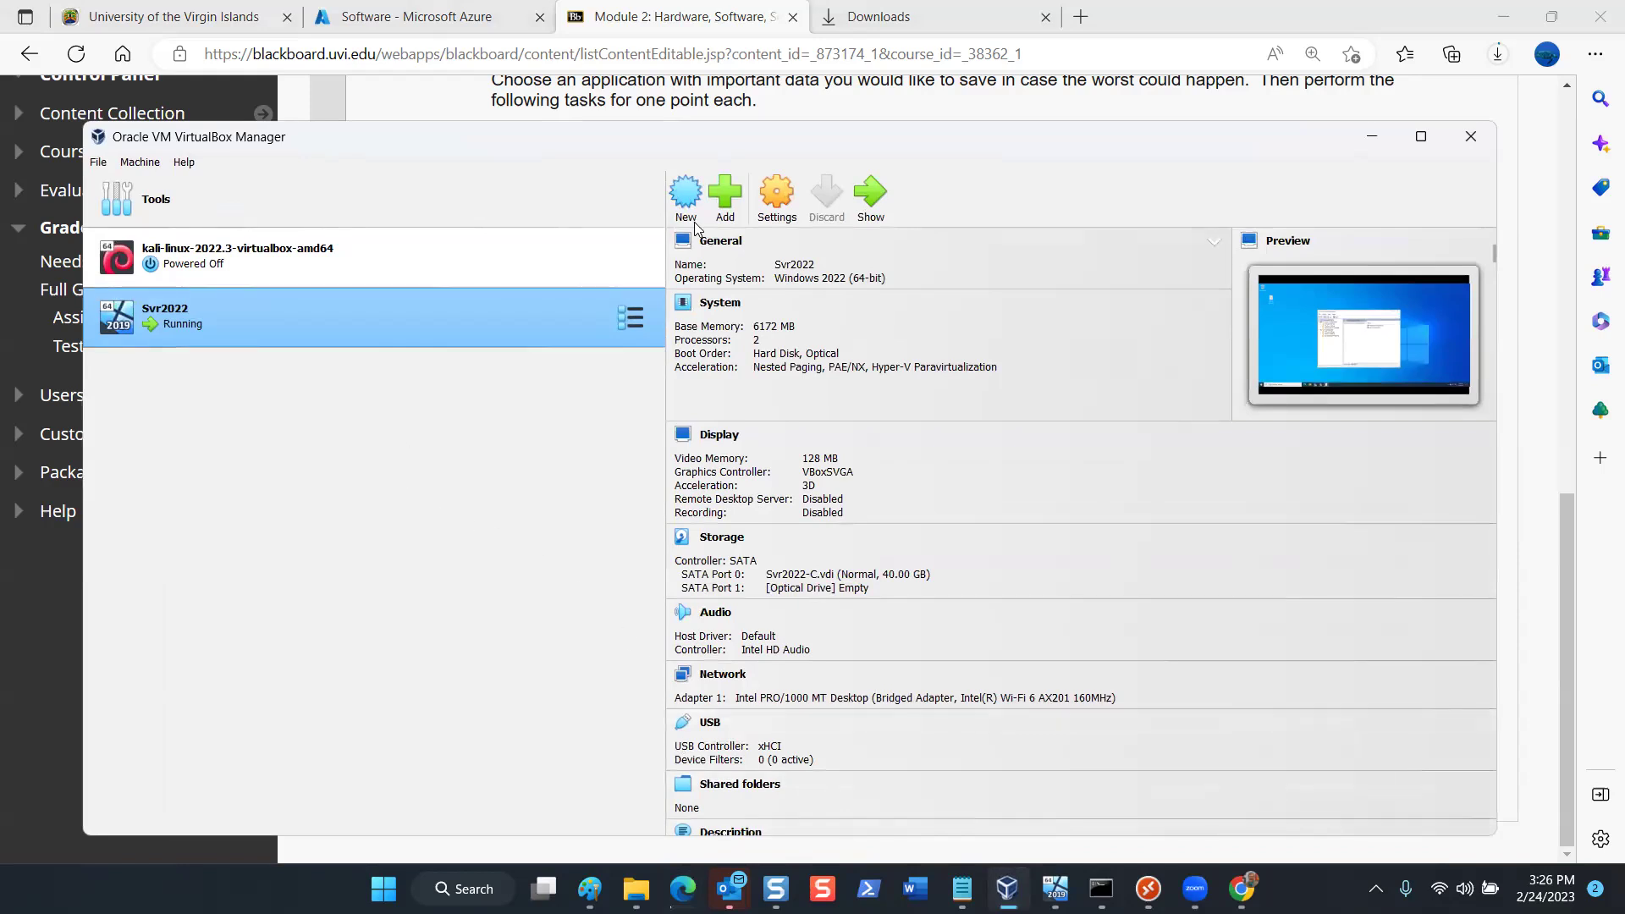
- Confirm Svr2022's Adapter 1 stays Bridged to the Intel Wi-Fi 6 AX201, cancel, and minimize the Manager
left_click(776, 199)
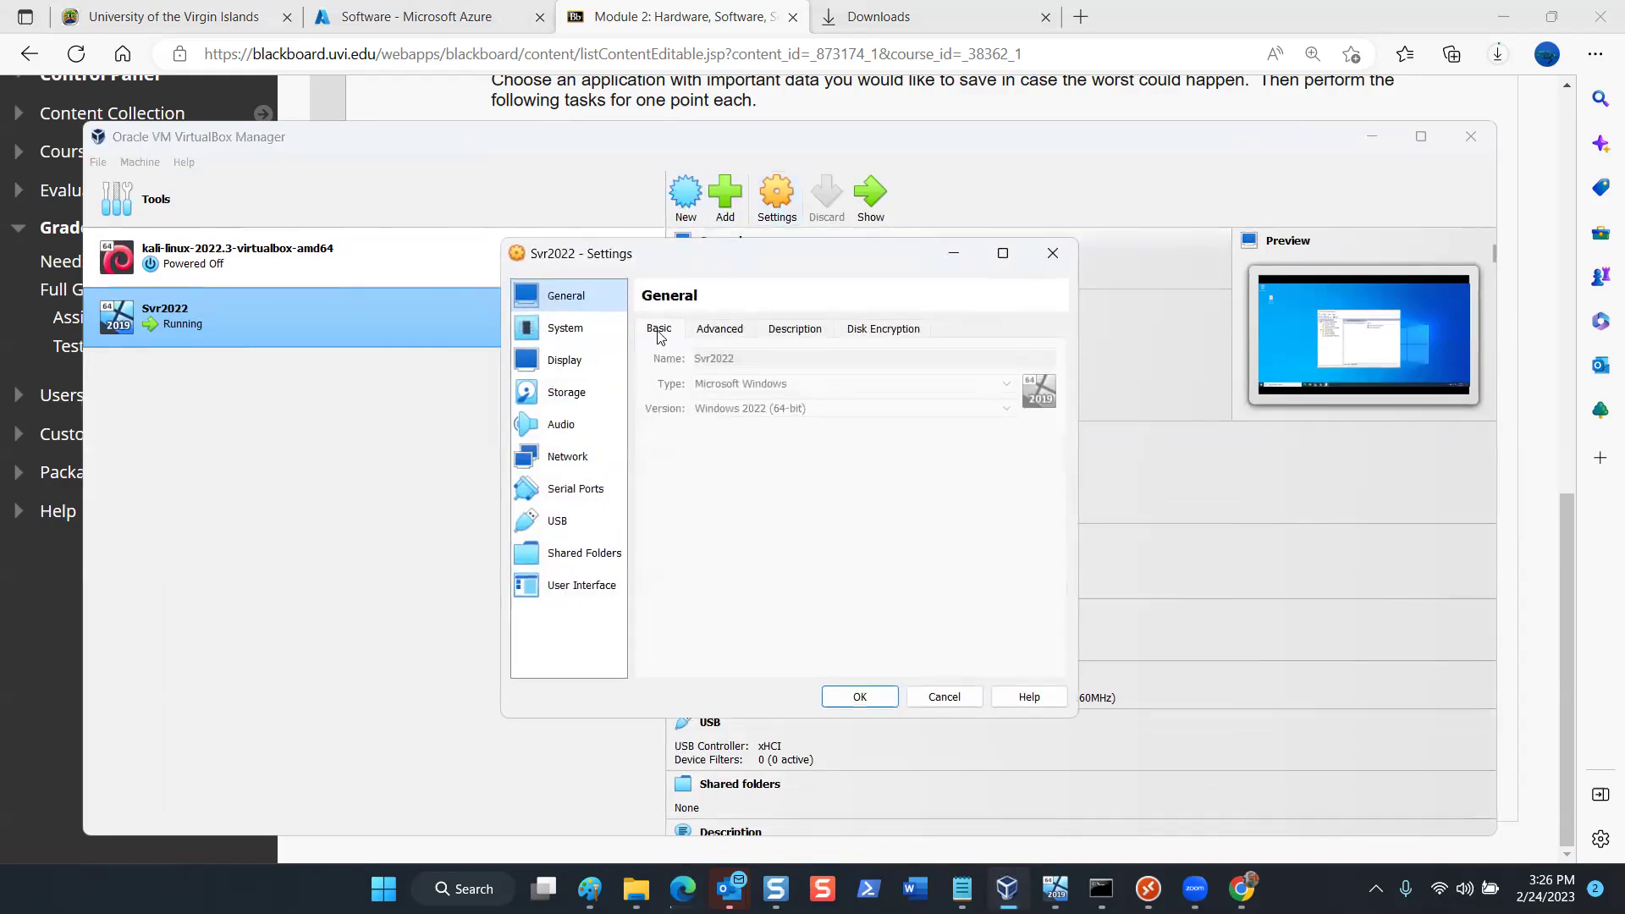
left_click(565, 460)
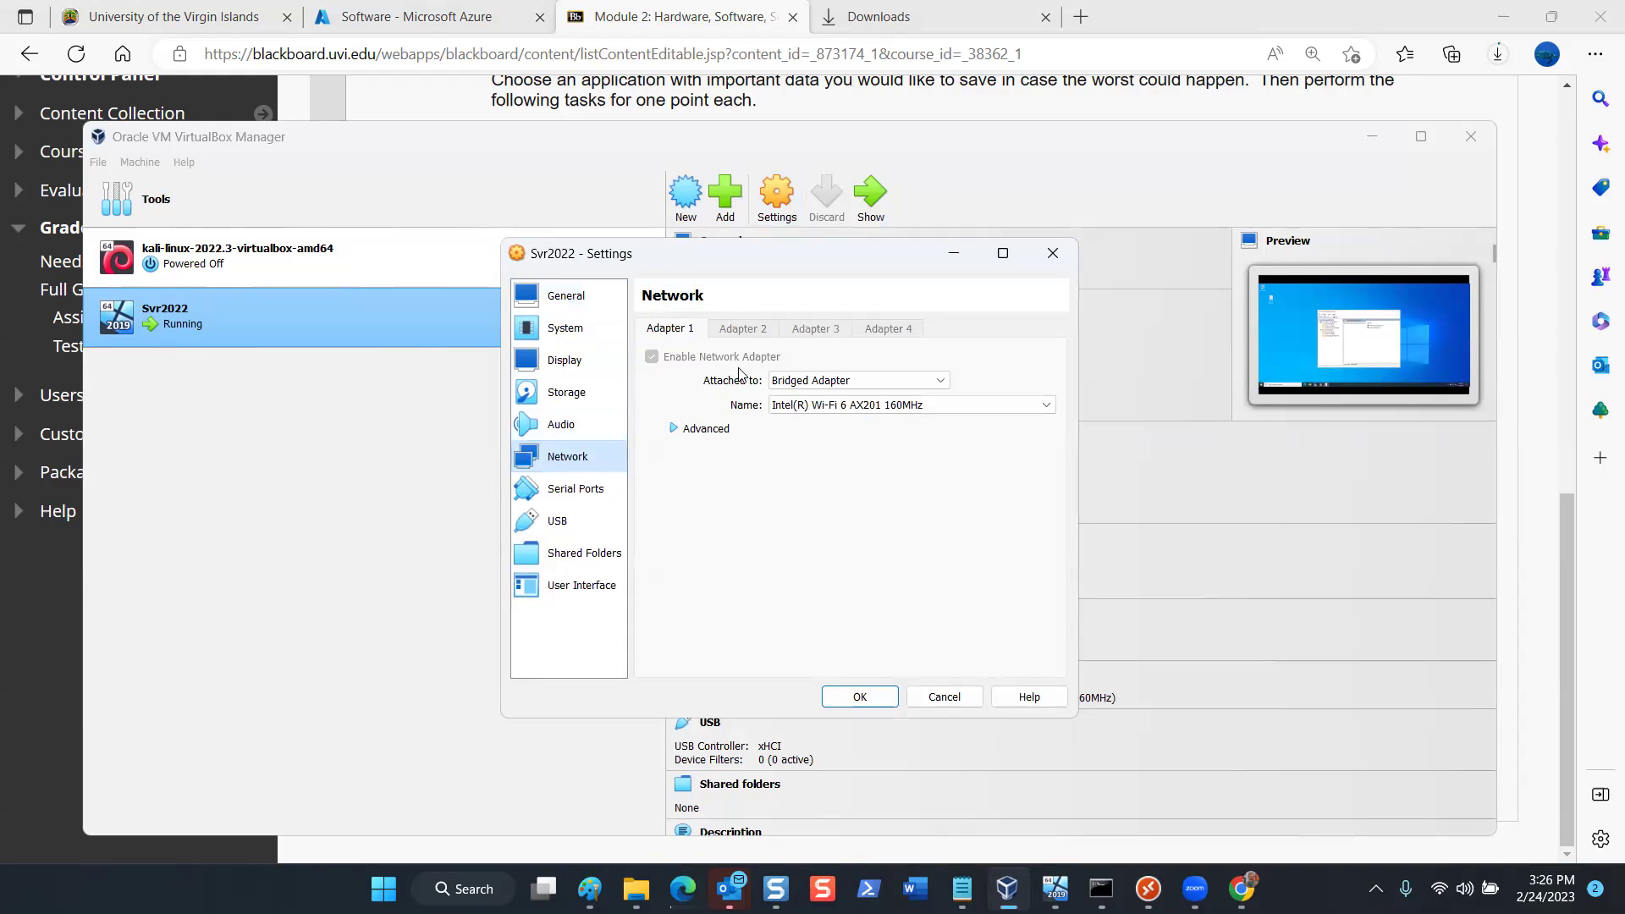
left_click(787, 389)
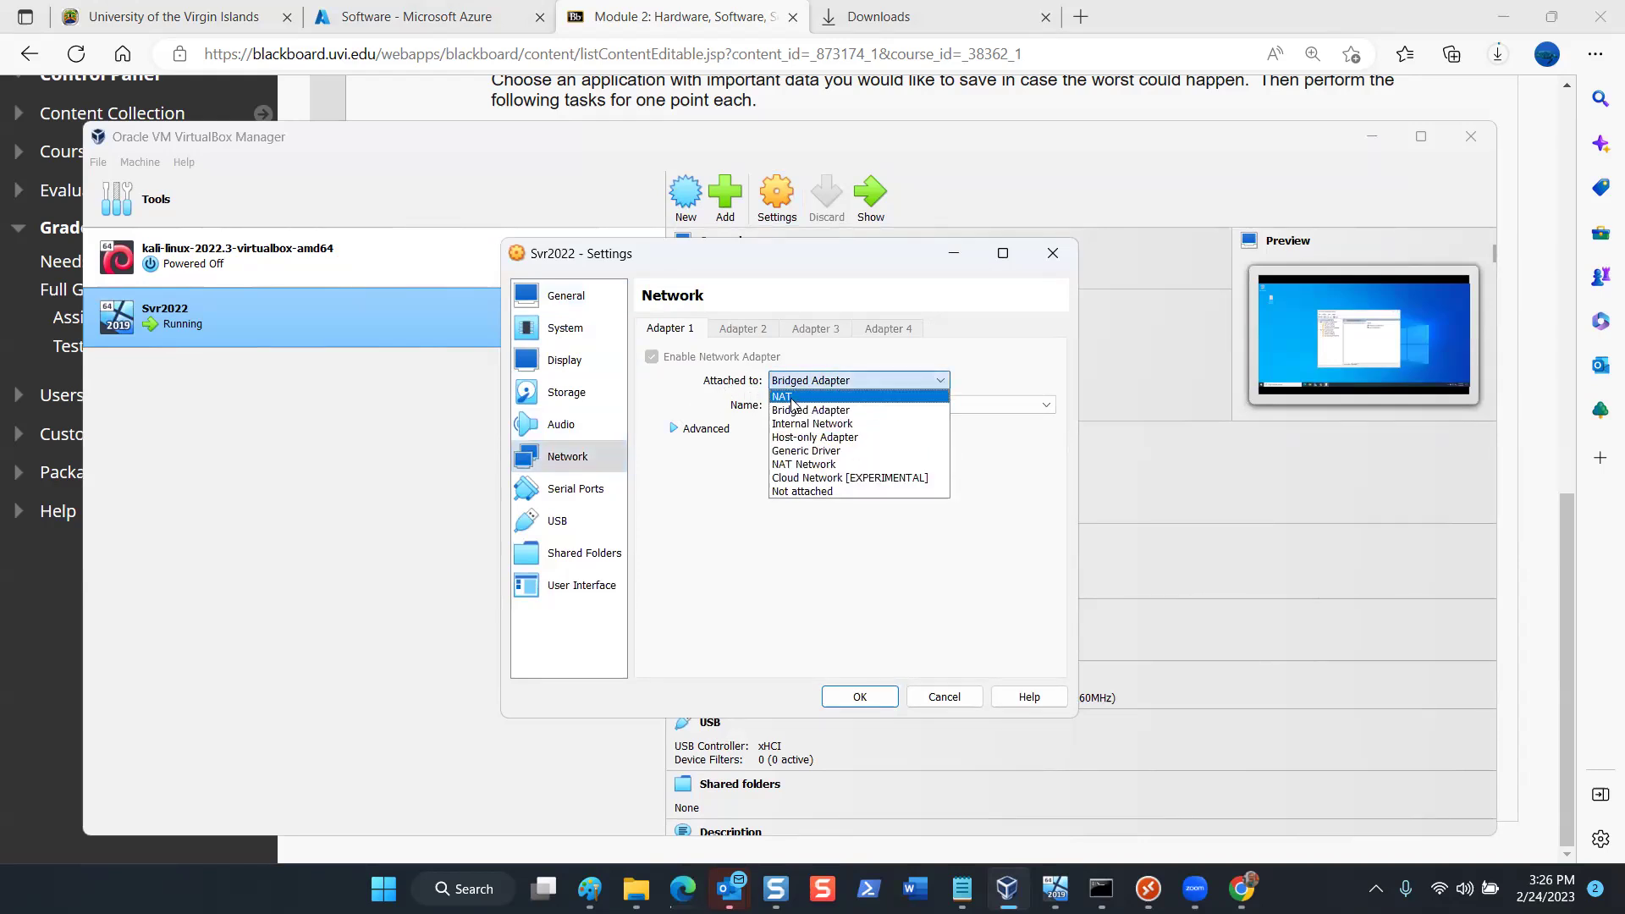
left_click(783, 396)
left_click(801, 381)
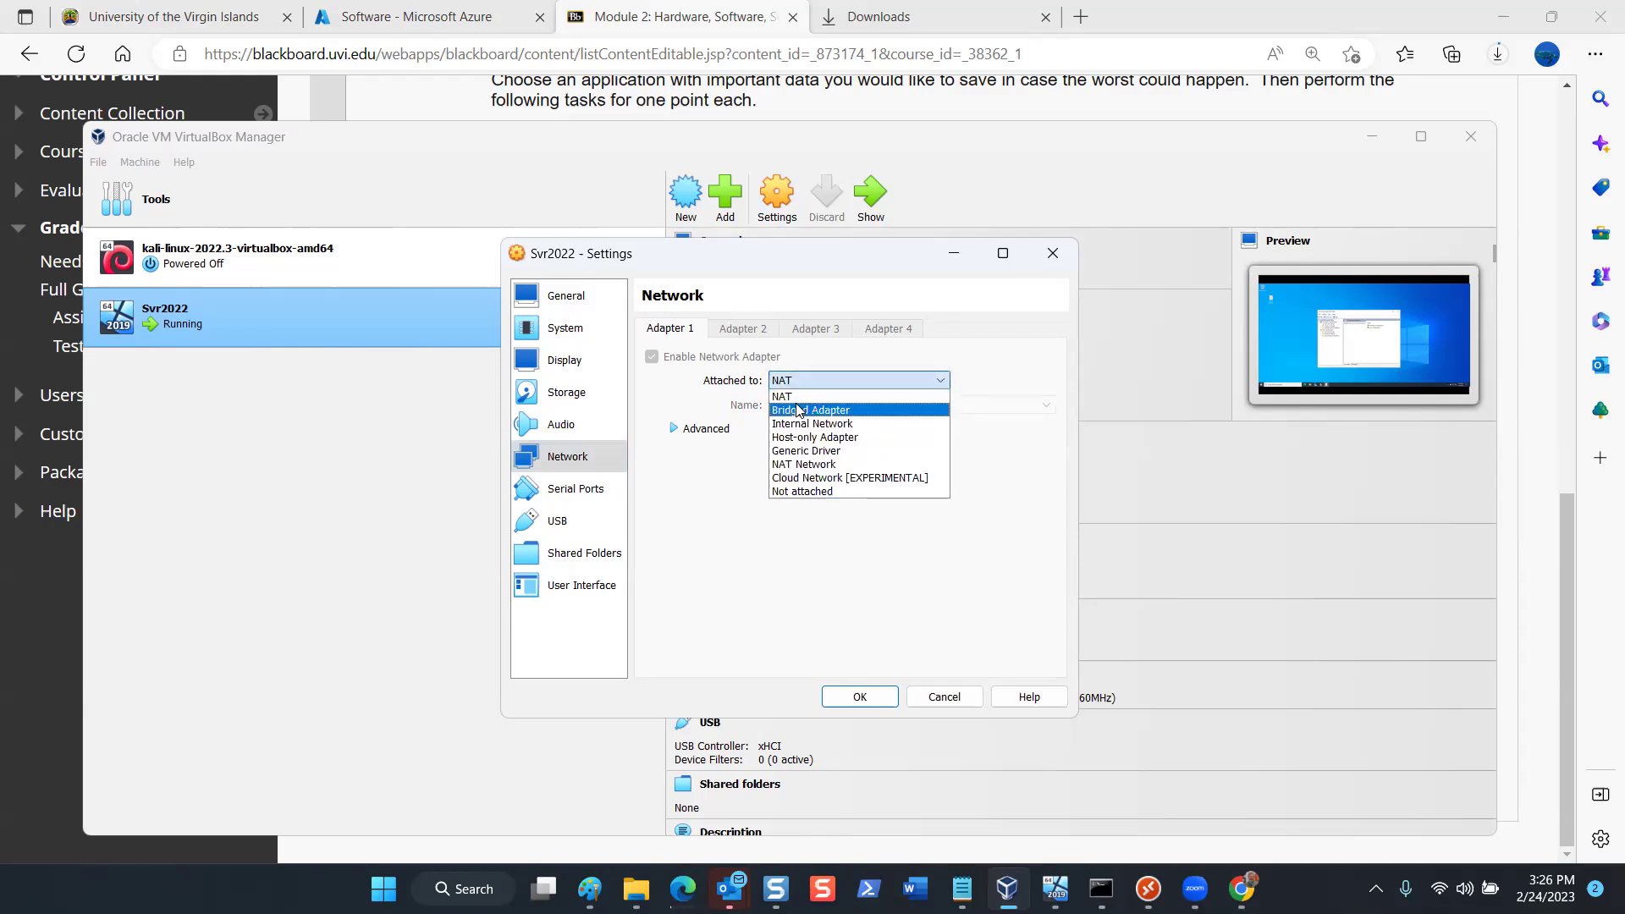
left_click(803, 410)
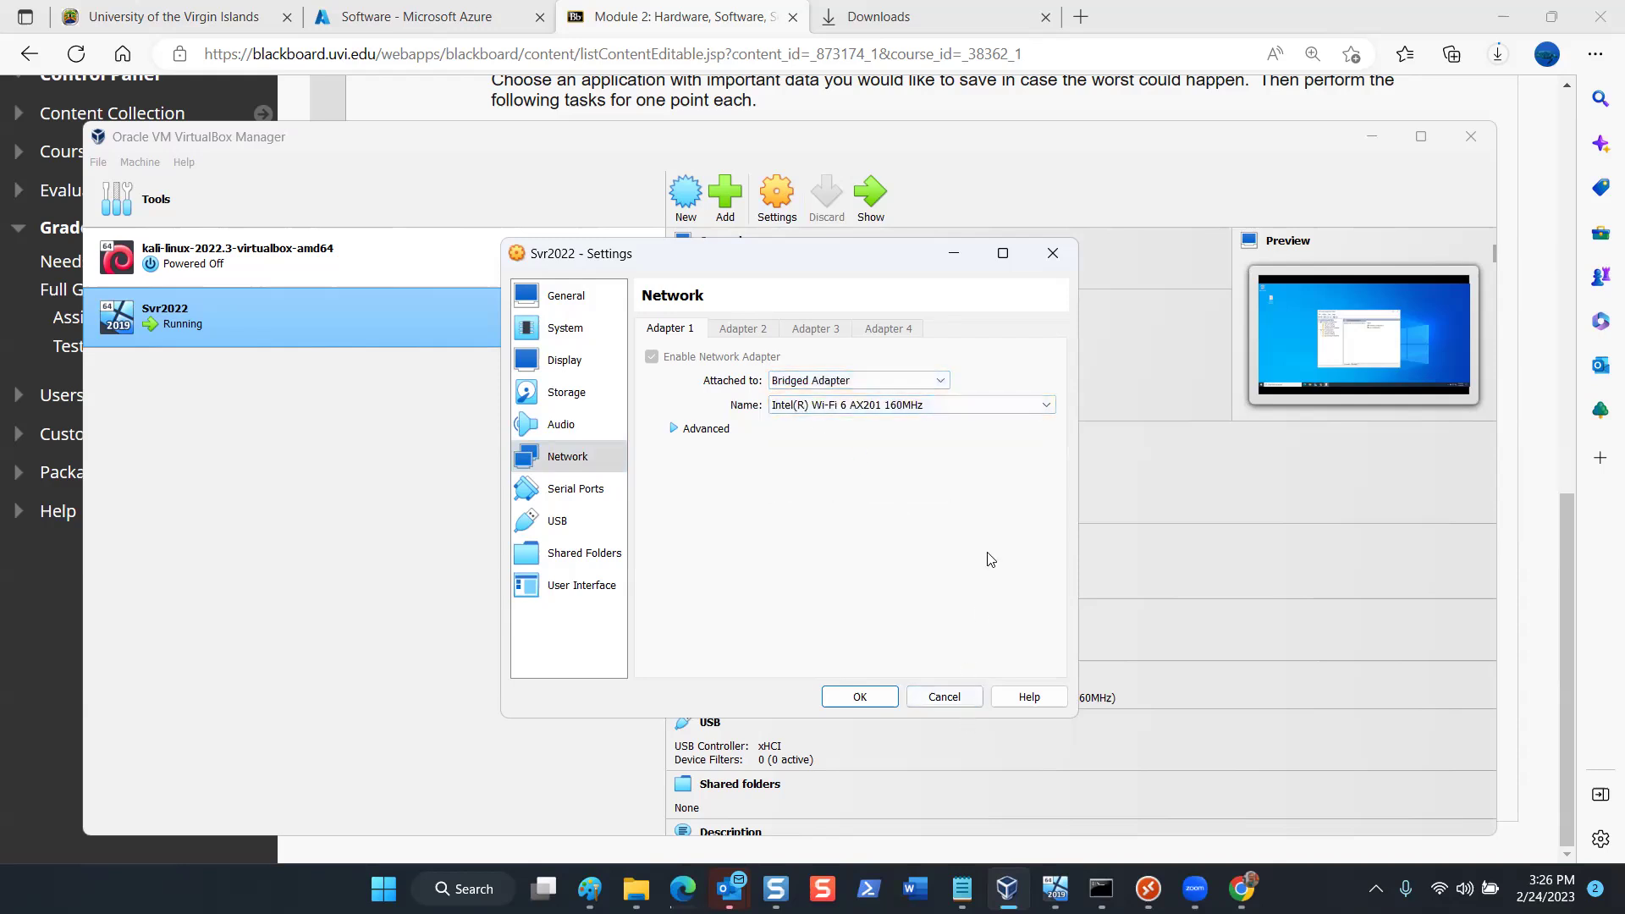
left_click(961, 701)
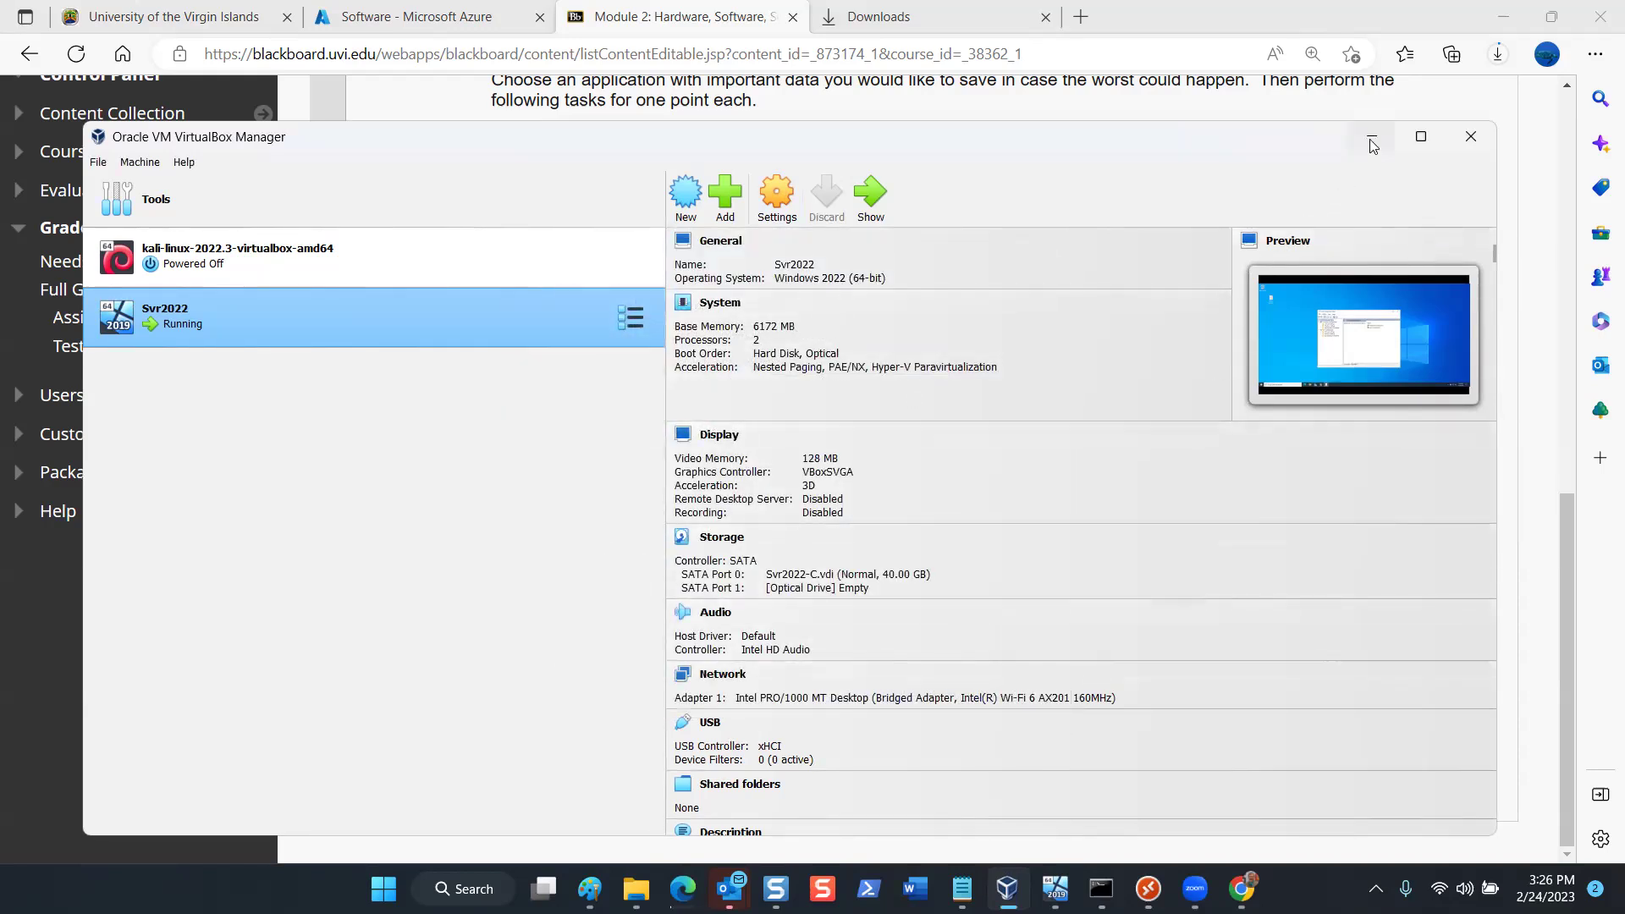
left_click(1372, 142)
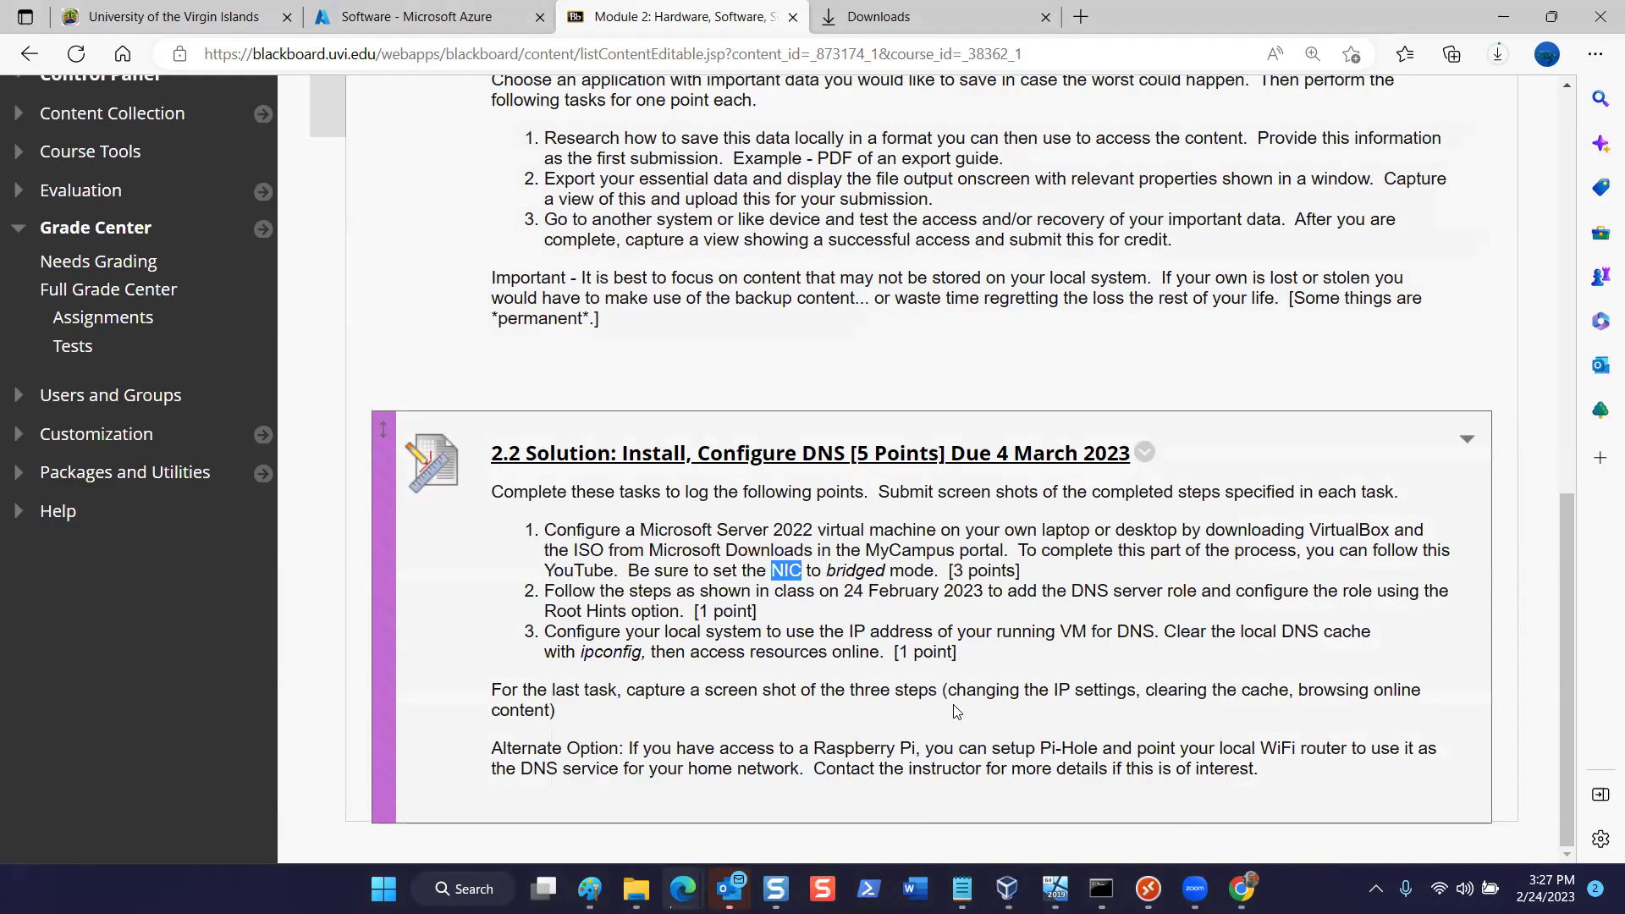
- Bring up the Svr2022 window, restore it down and move it up and left
left_click(1055, 889)
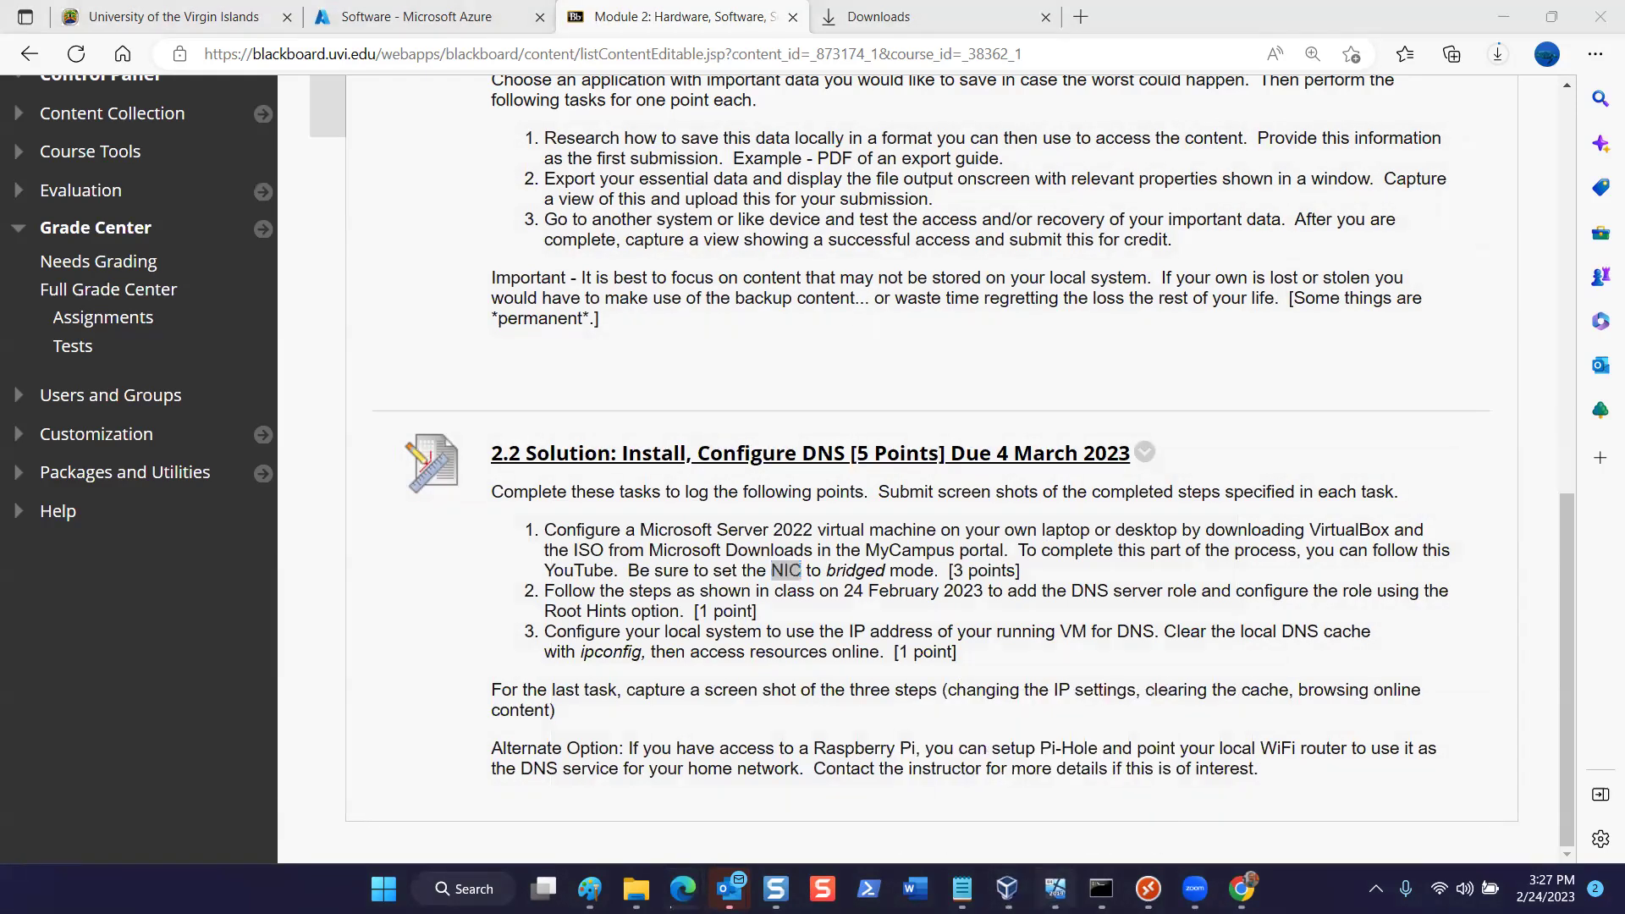
left_click(992, 260)
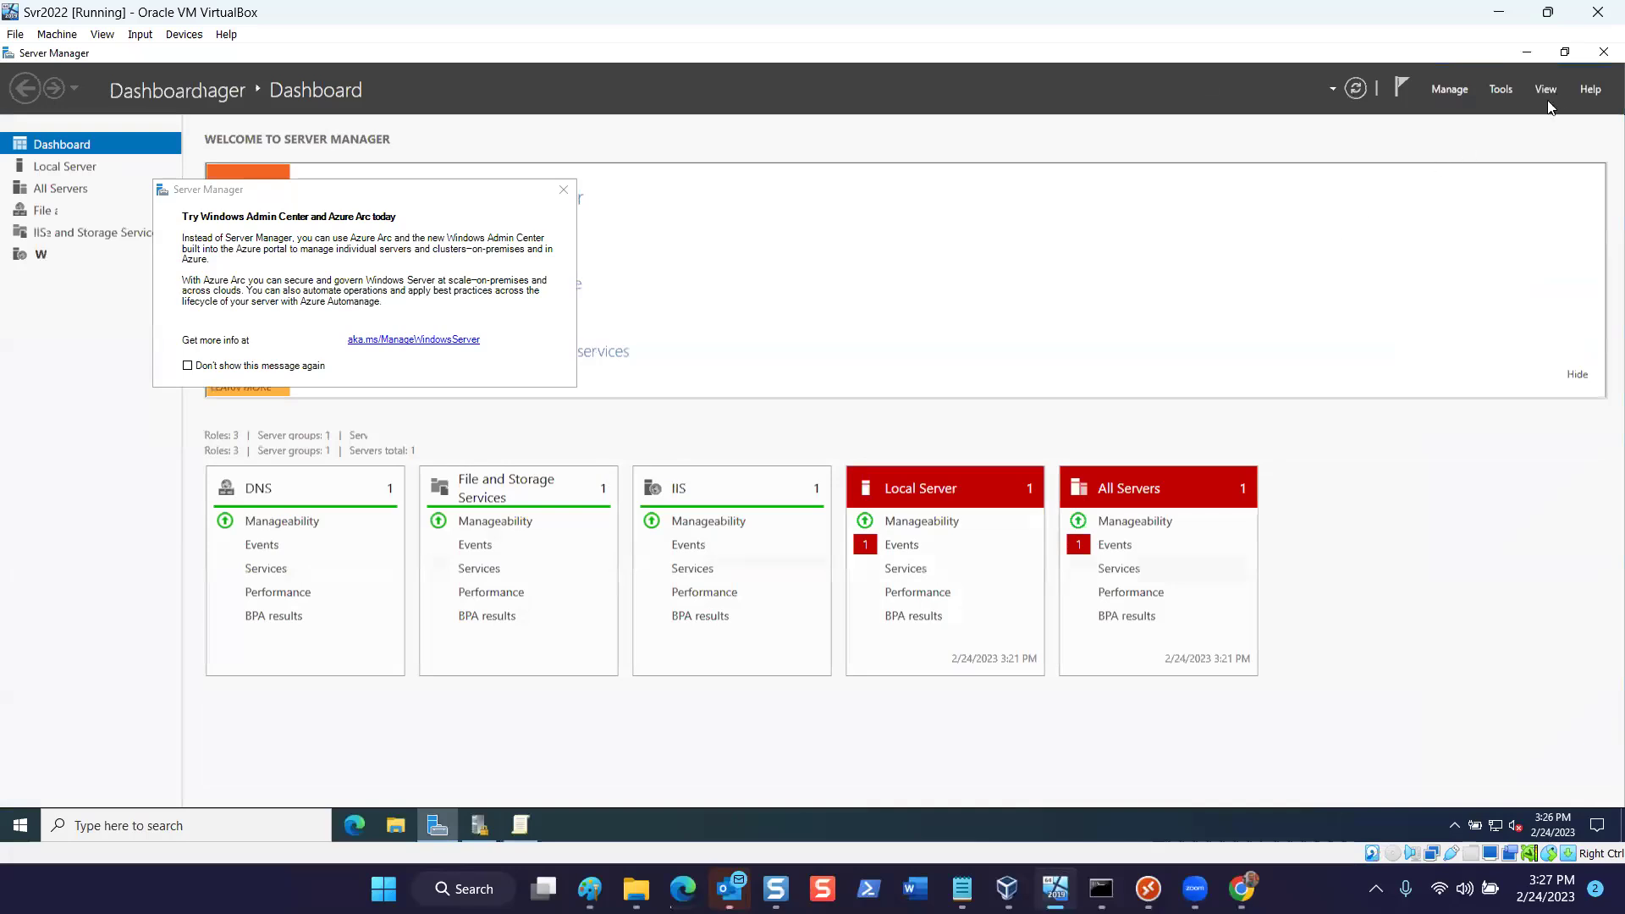
left_click(1547, 12)
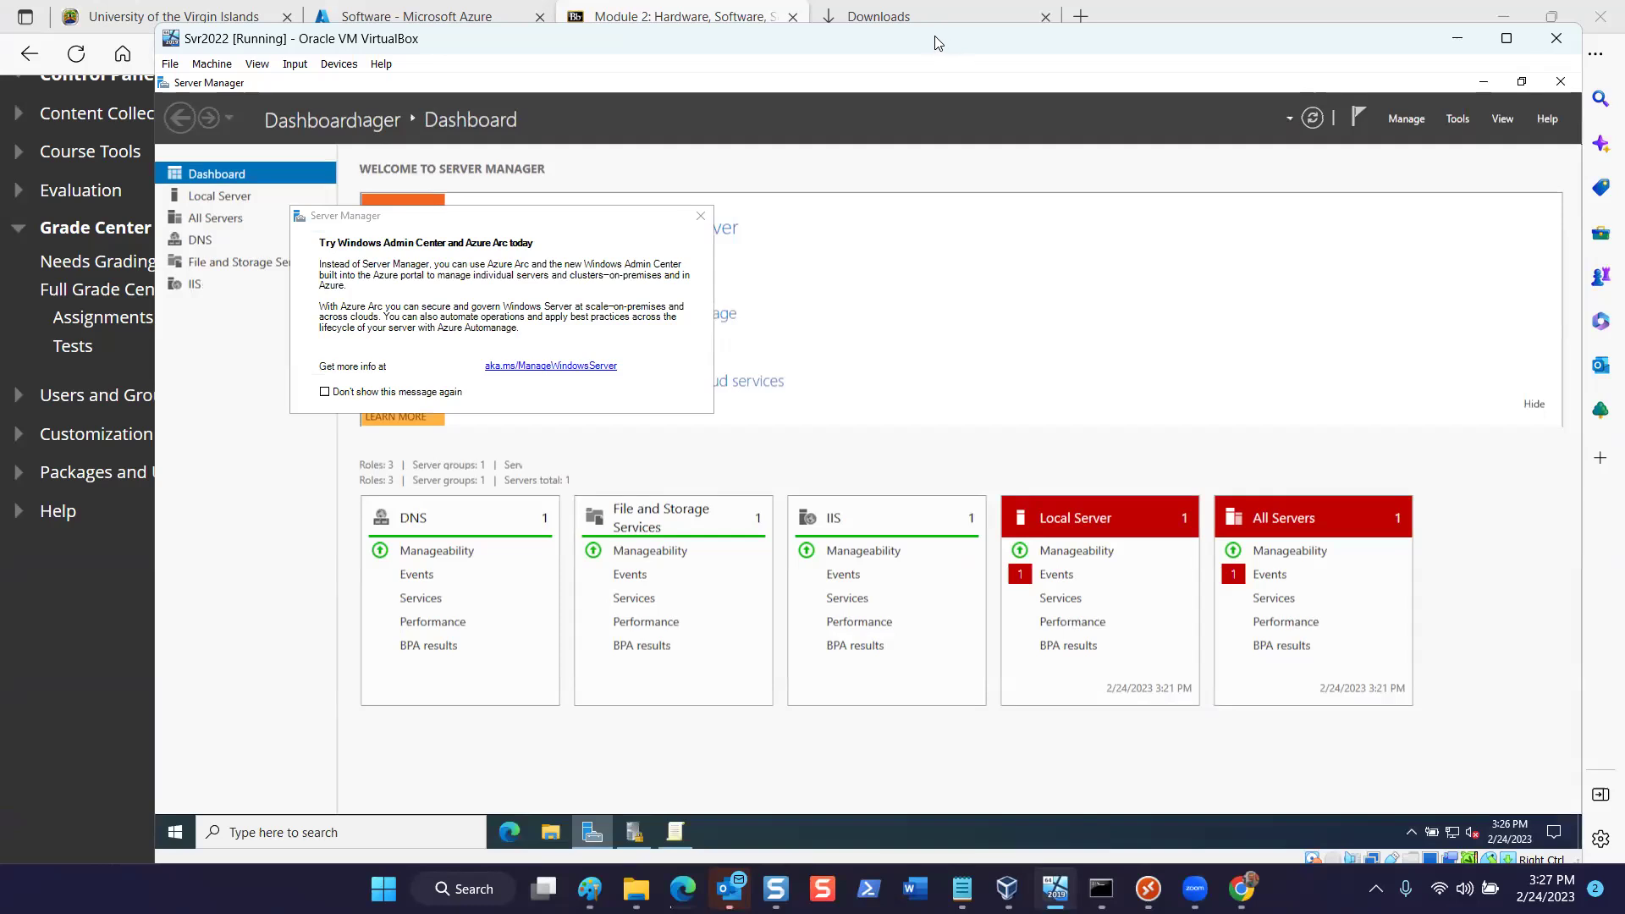
left_click_drag(938, 42, 849, 31)
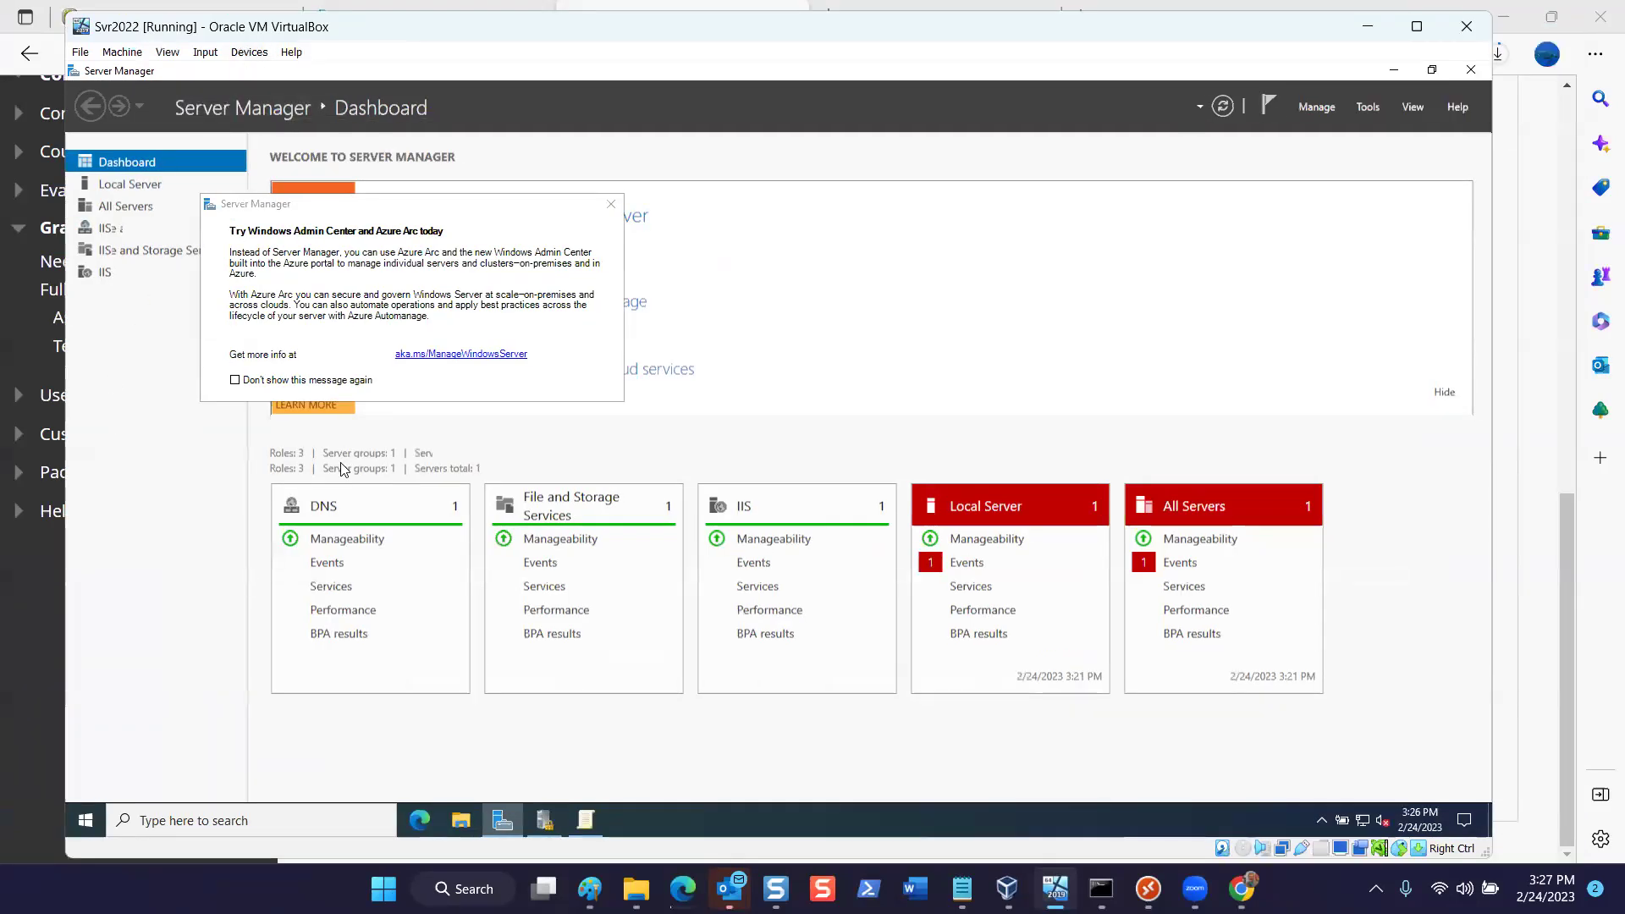
- Dismiss the Windows Admin Center pop-up and minimize Server Manager on the guest
left_click(609, 207)
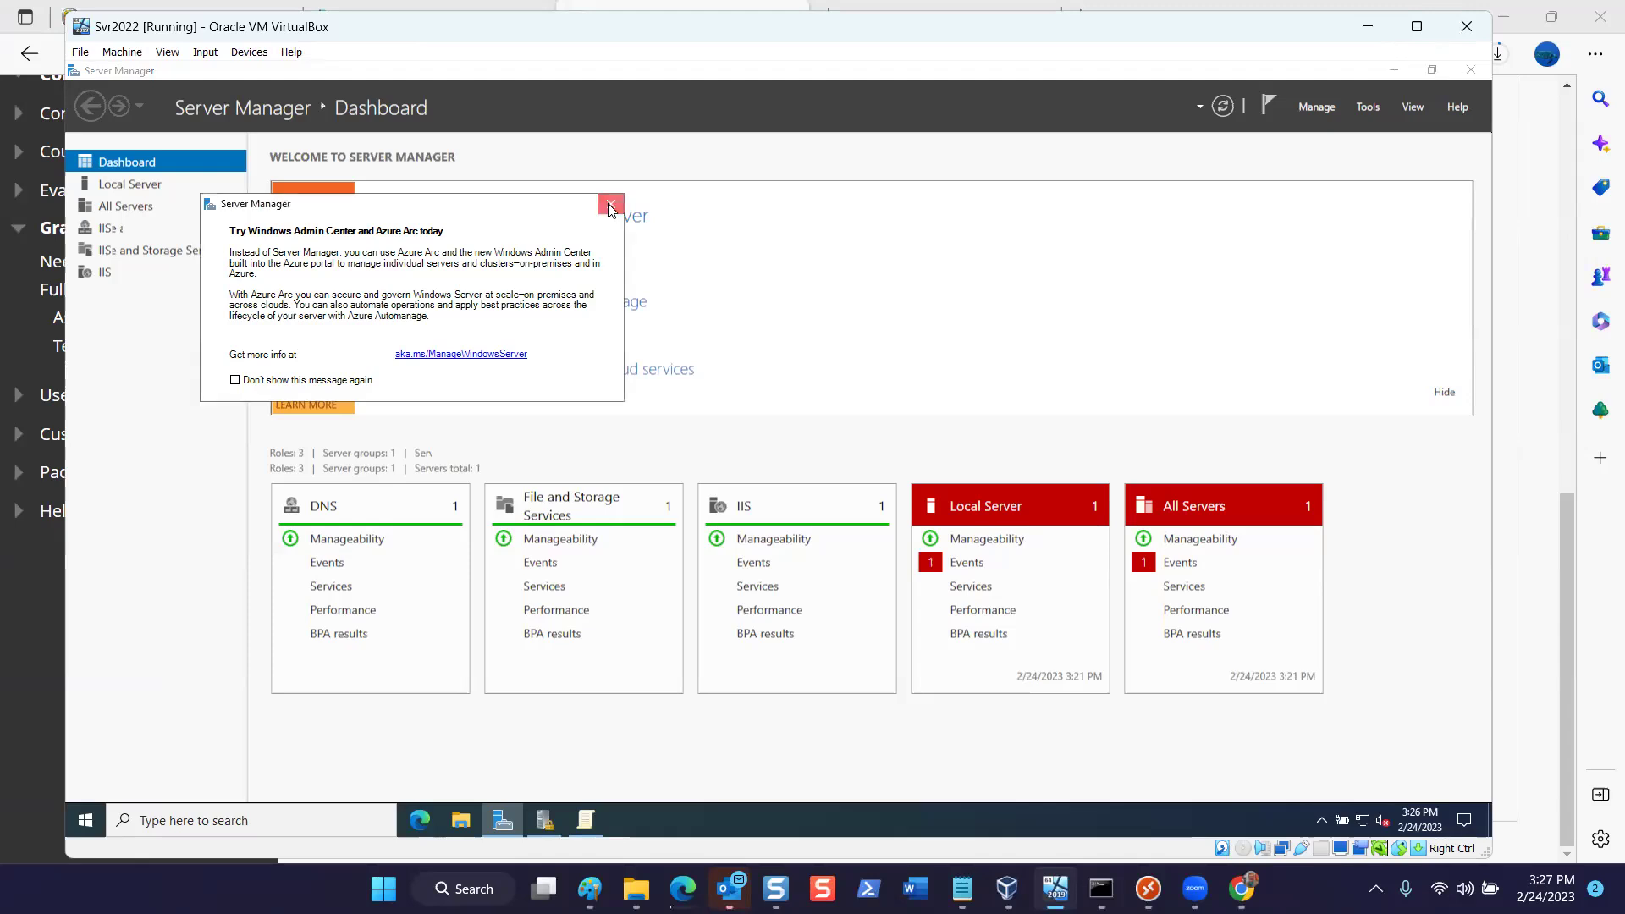
left_click(609, 207)
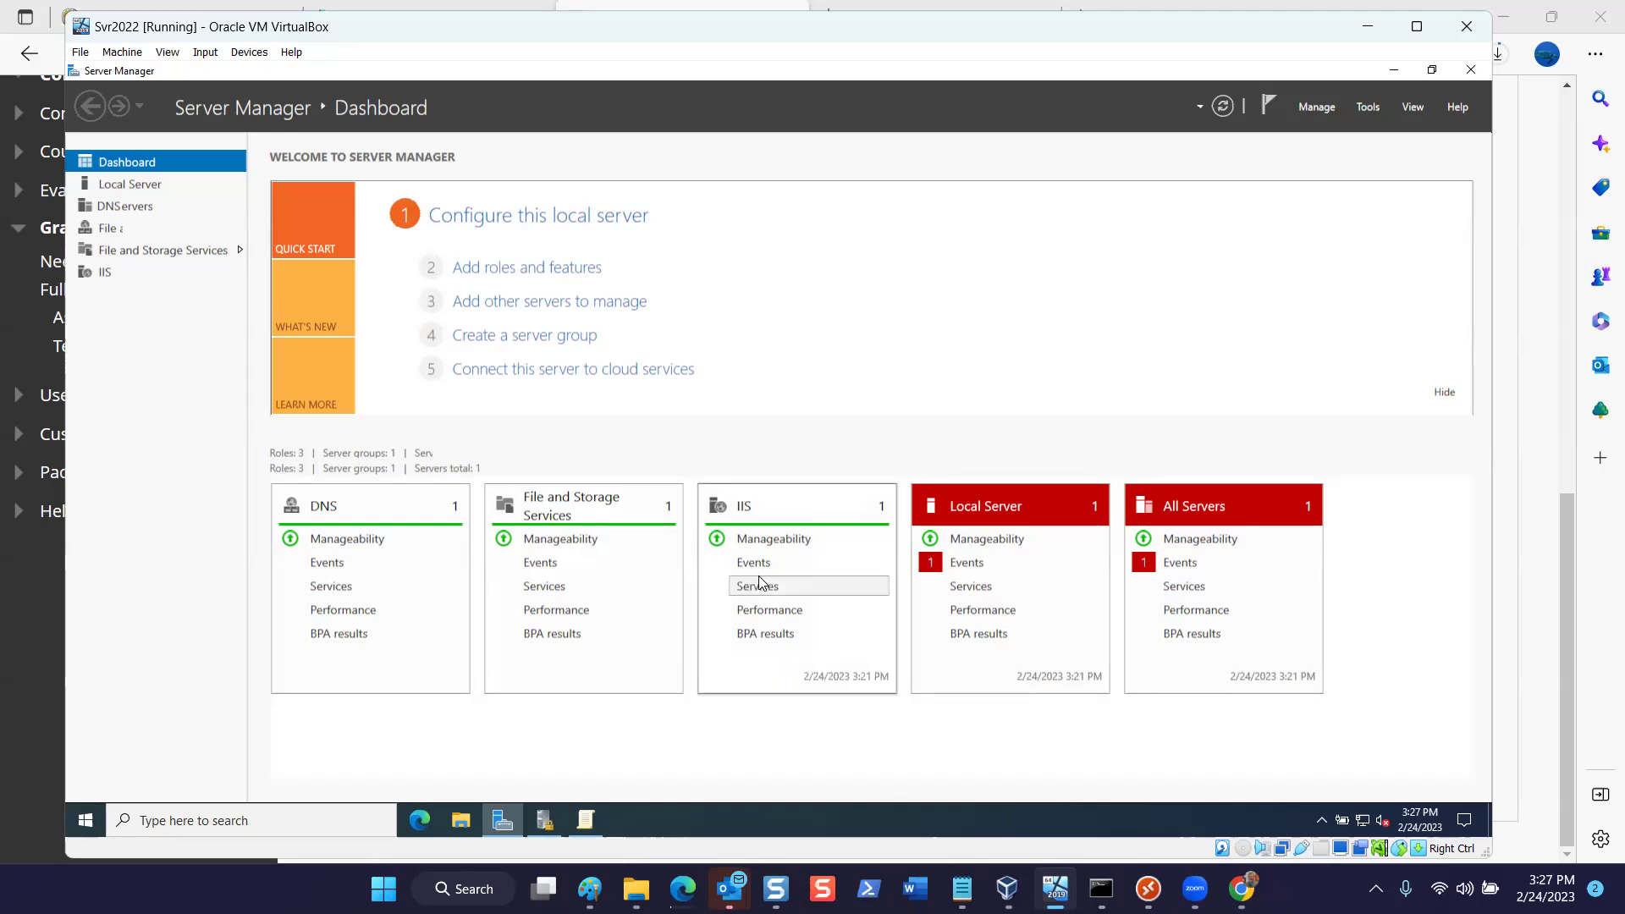
left_click(1395, 70)
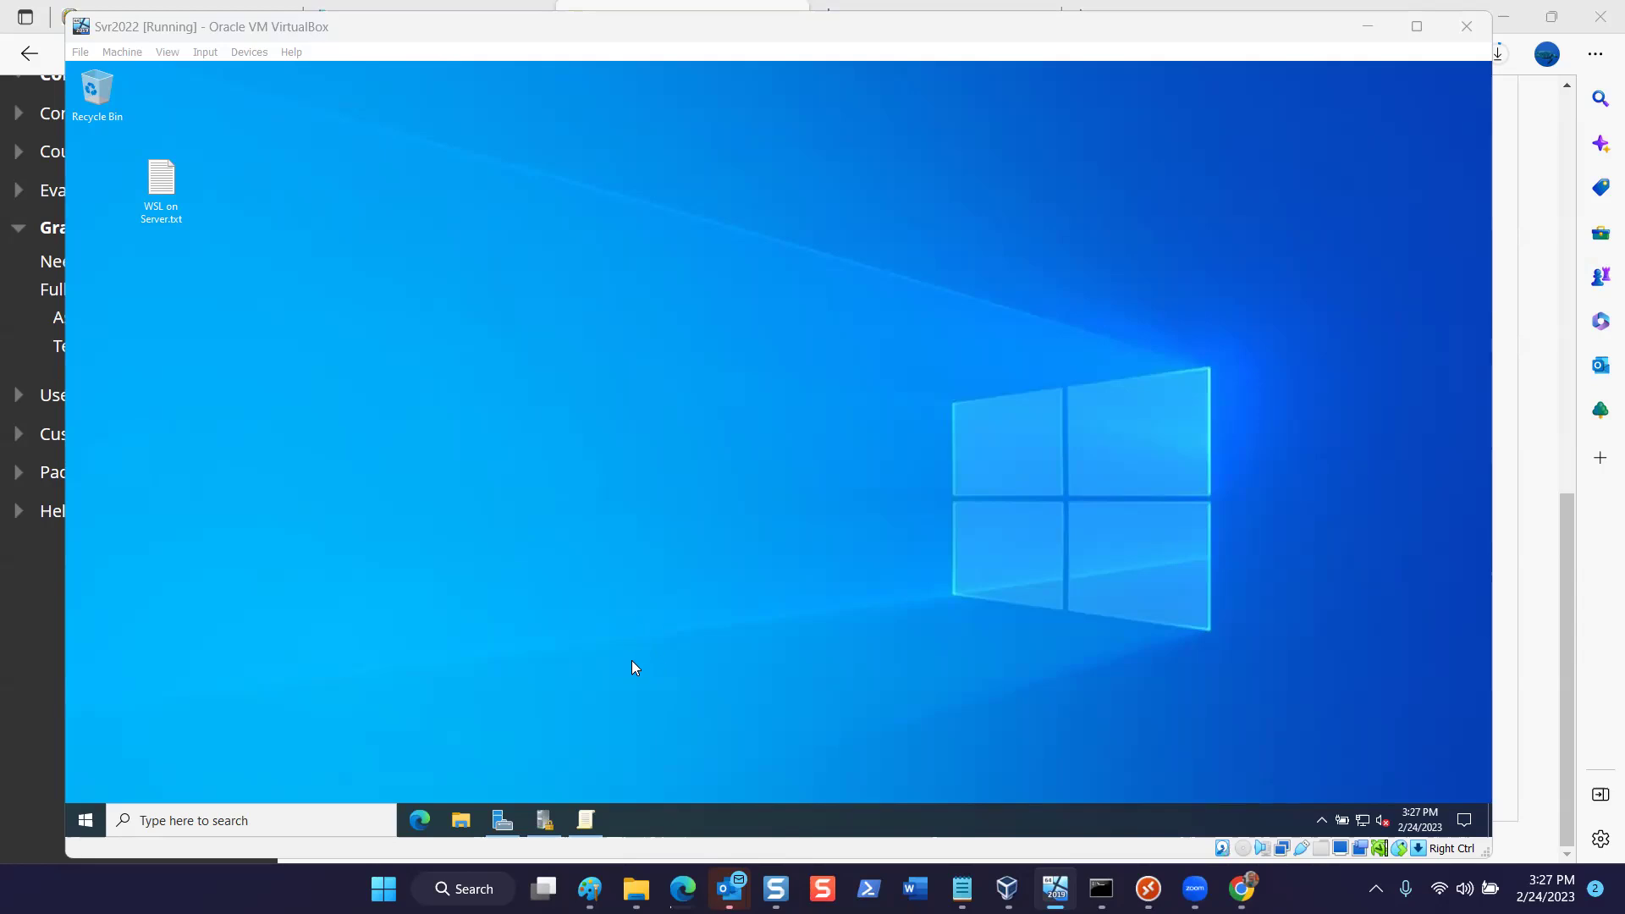
- Close the guest's Local Security Policy and Local Group Policy Editor, then switch to the Module 2 Blackboard page
left_click(554, 819)
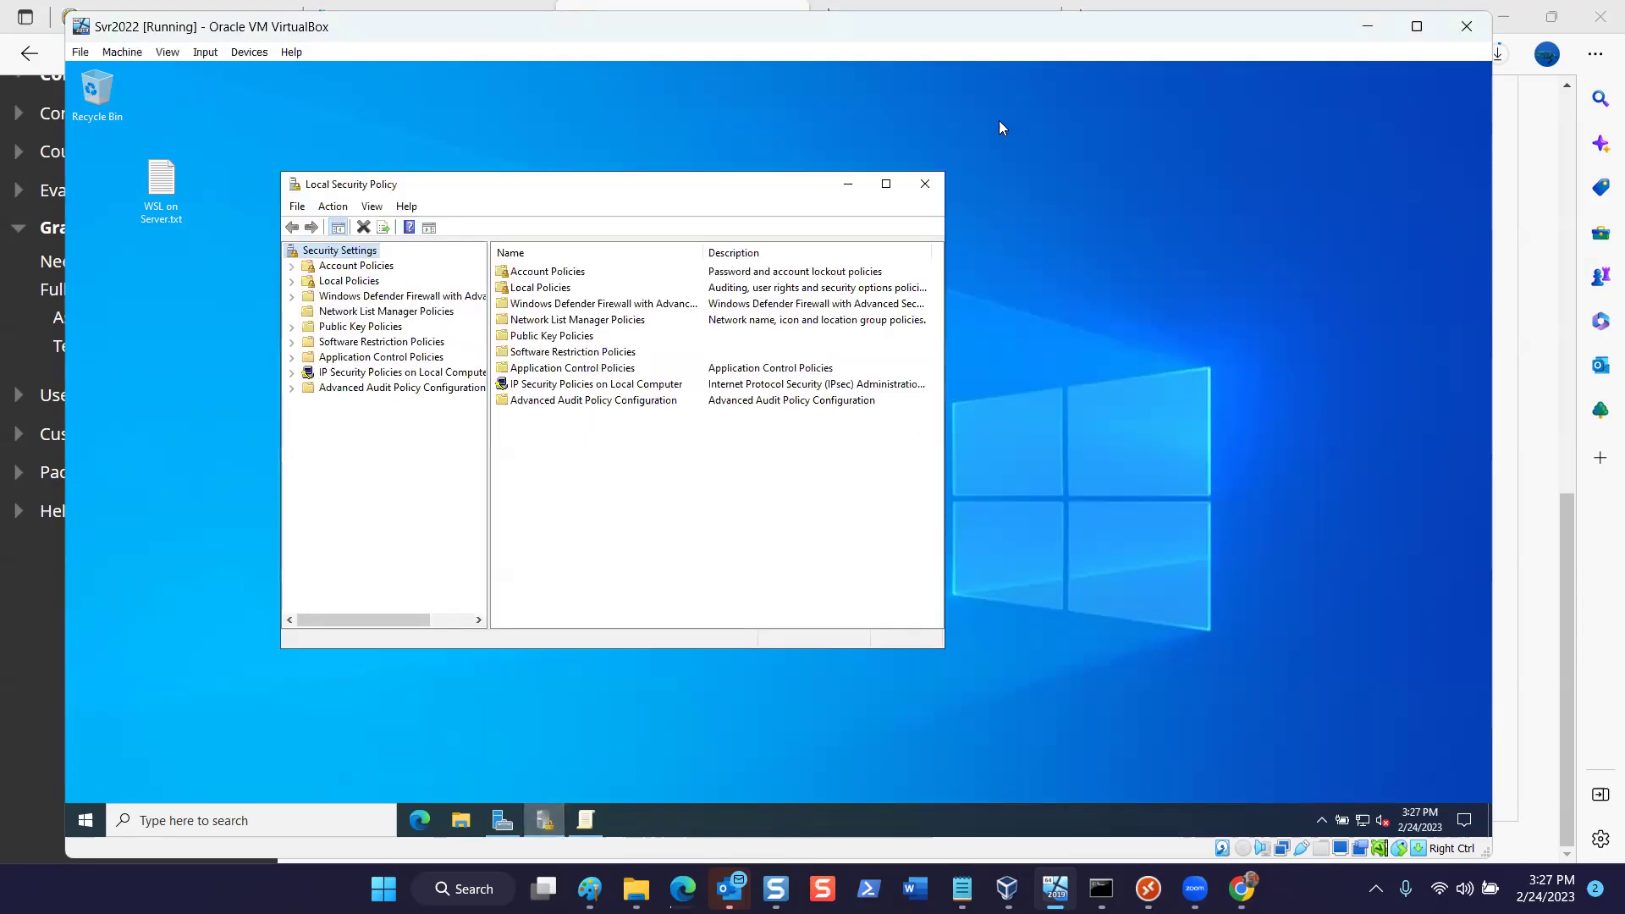
left_click(924, 184)
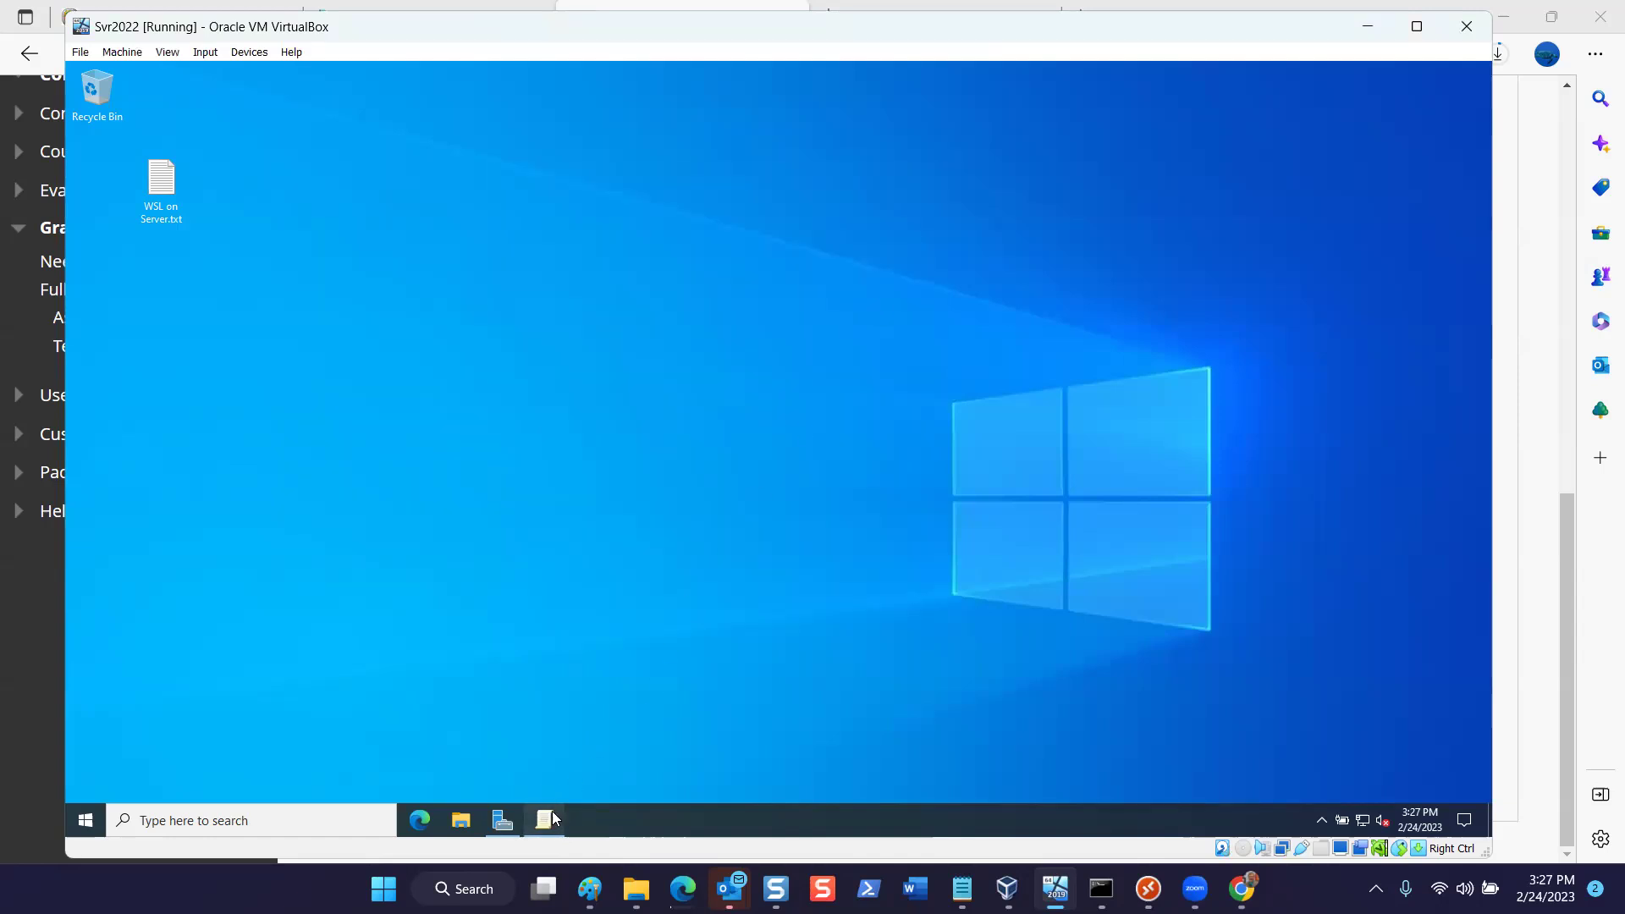
left_click(552, 815)
left_click(1074, 268)
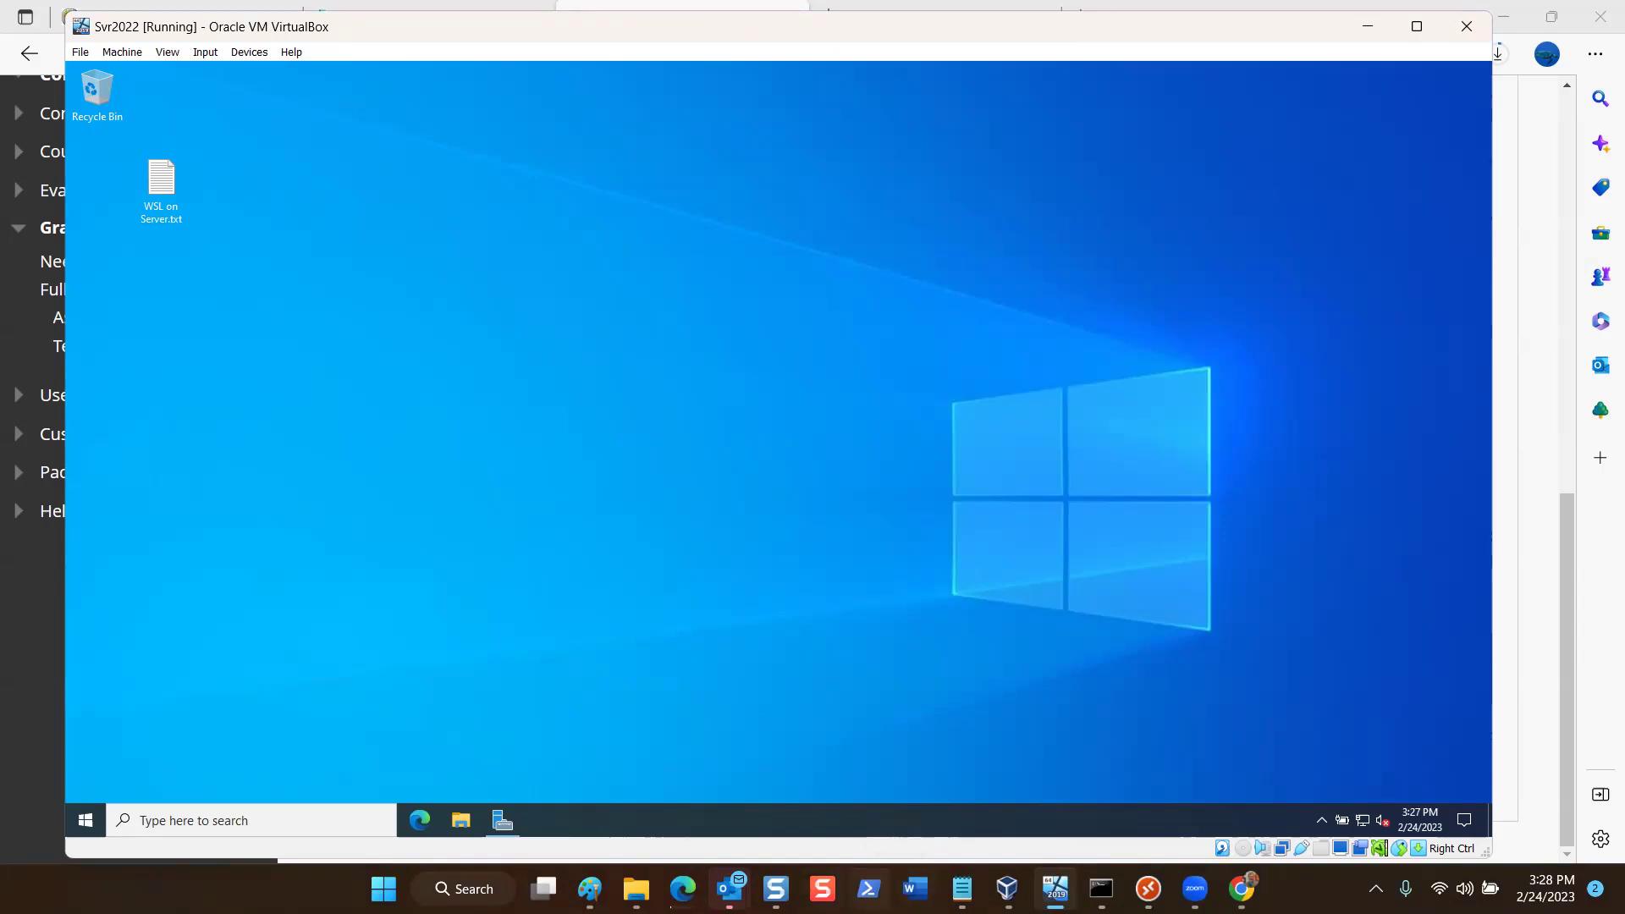
mouse_move(683, 889)
left_click(660, 788)
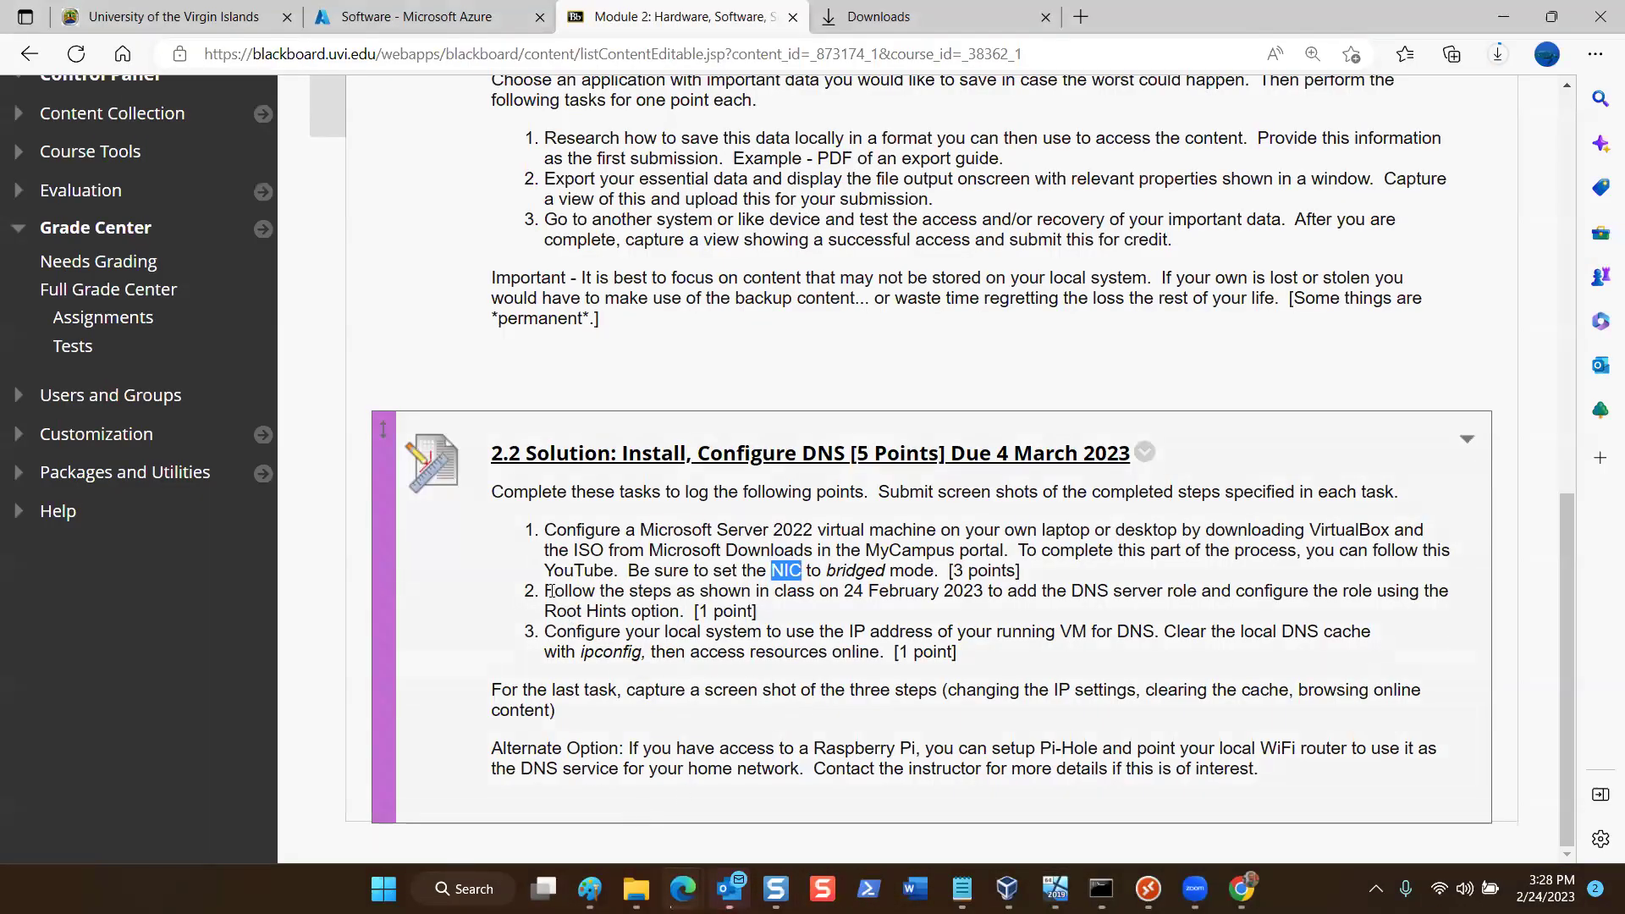
- Highlight task 2's instruction to add the DNS server role with Root Hints, then switch to VirtualBox Manager
left_click_drag(548, 591, 1006, 602)
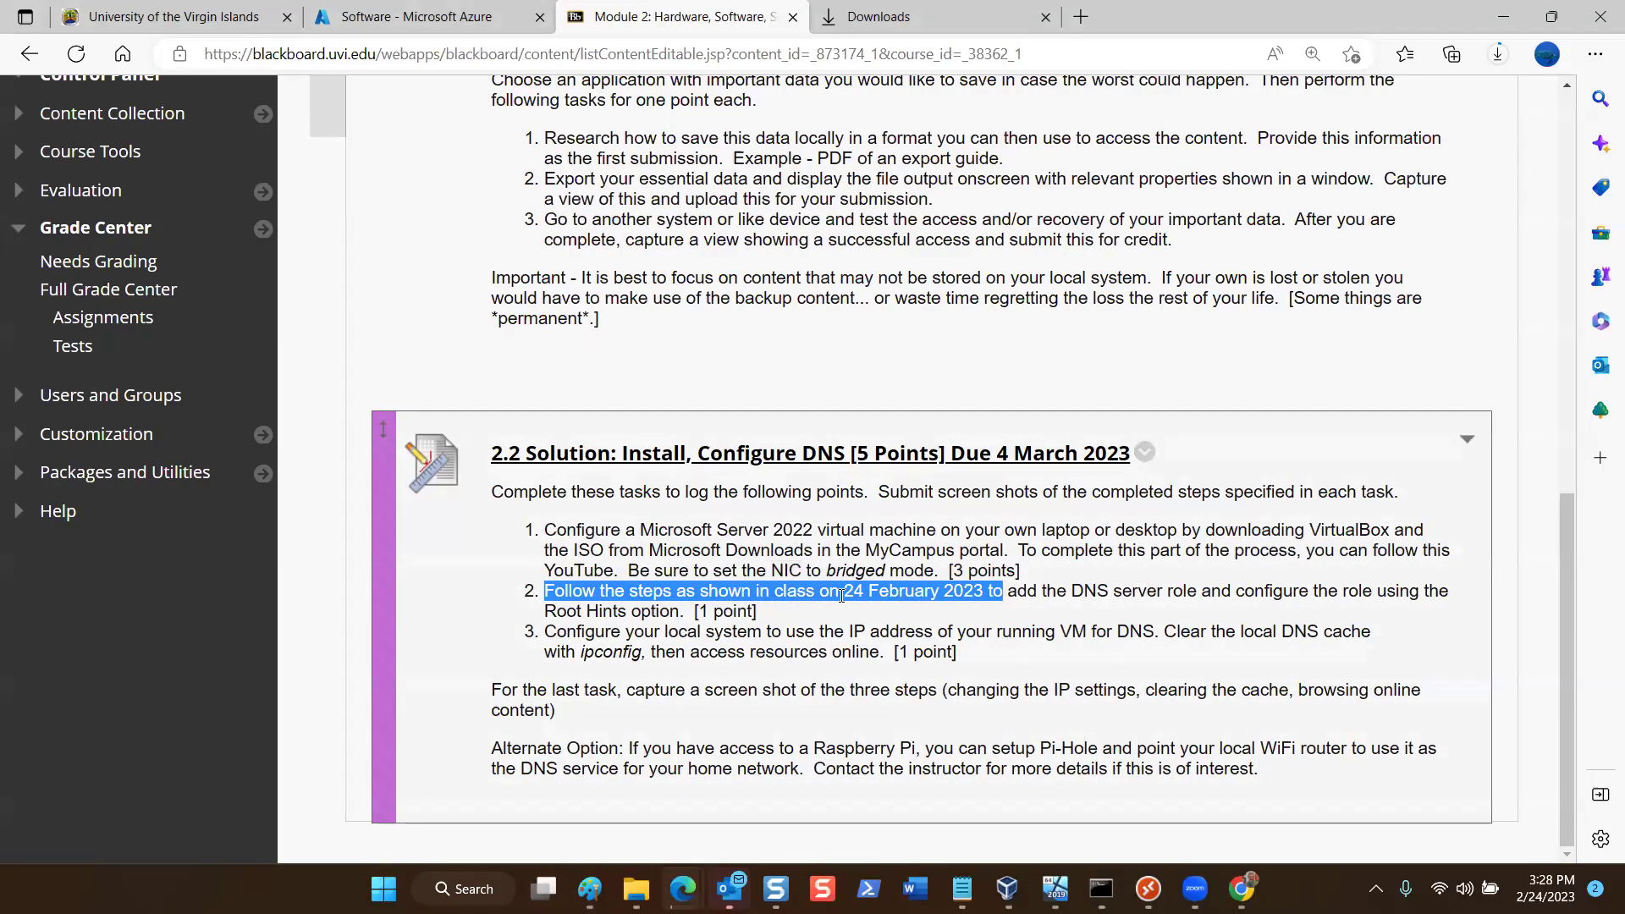
left_click(806, 599)
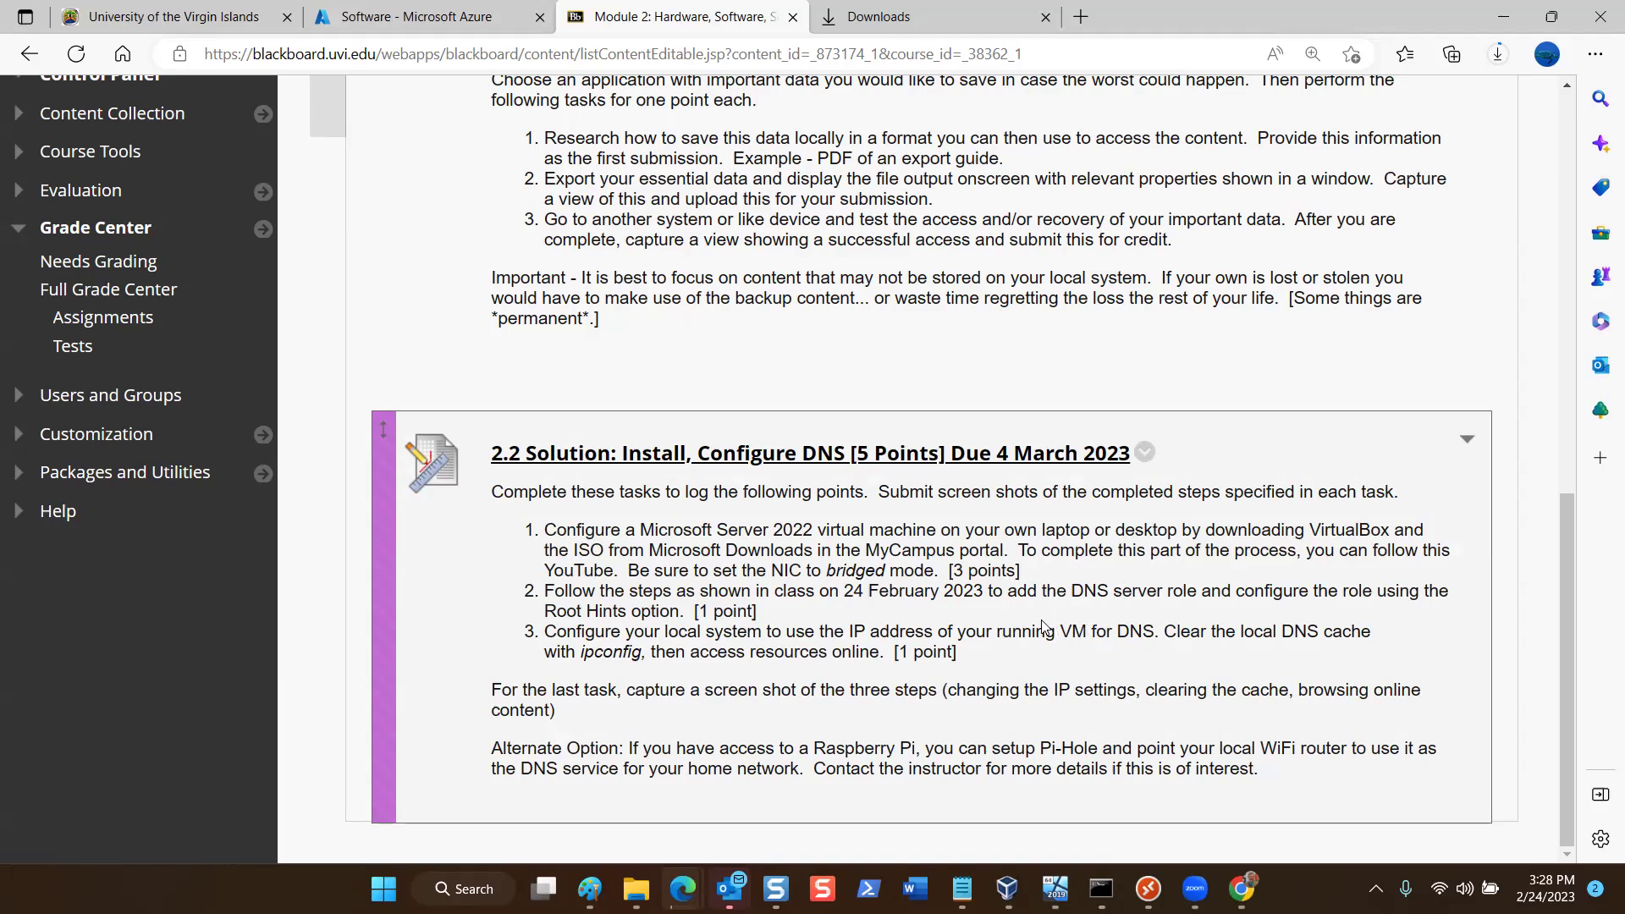
left_click_drag(1012, 592, 1217, 582)
left_click_drag(1383, 582, 791, 613)
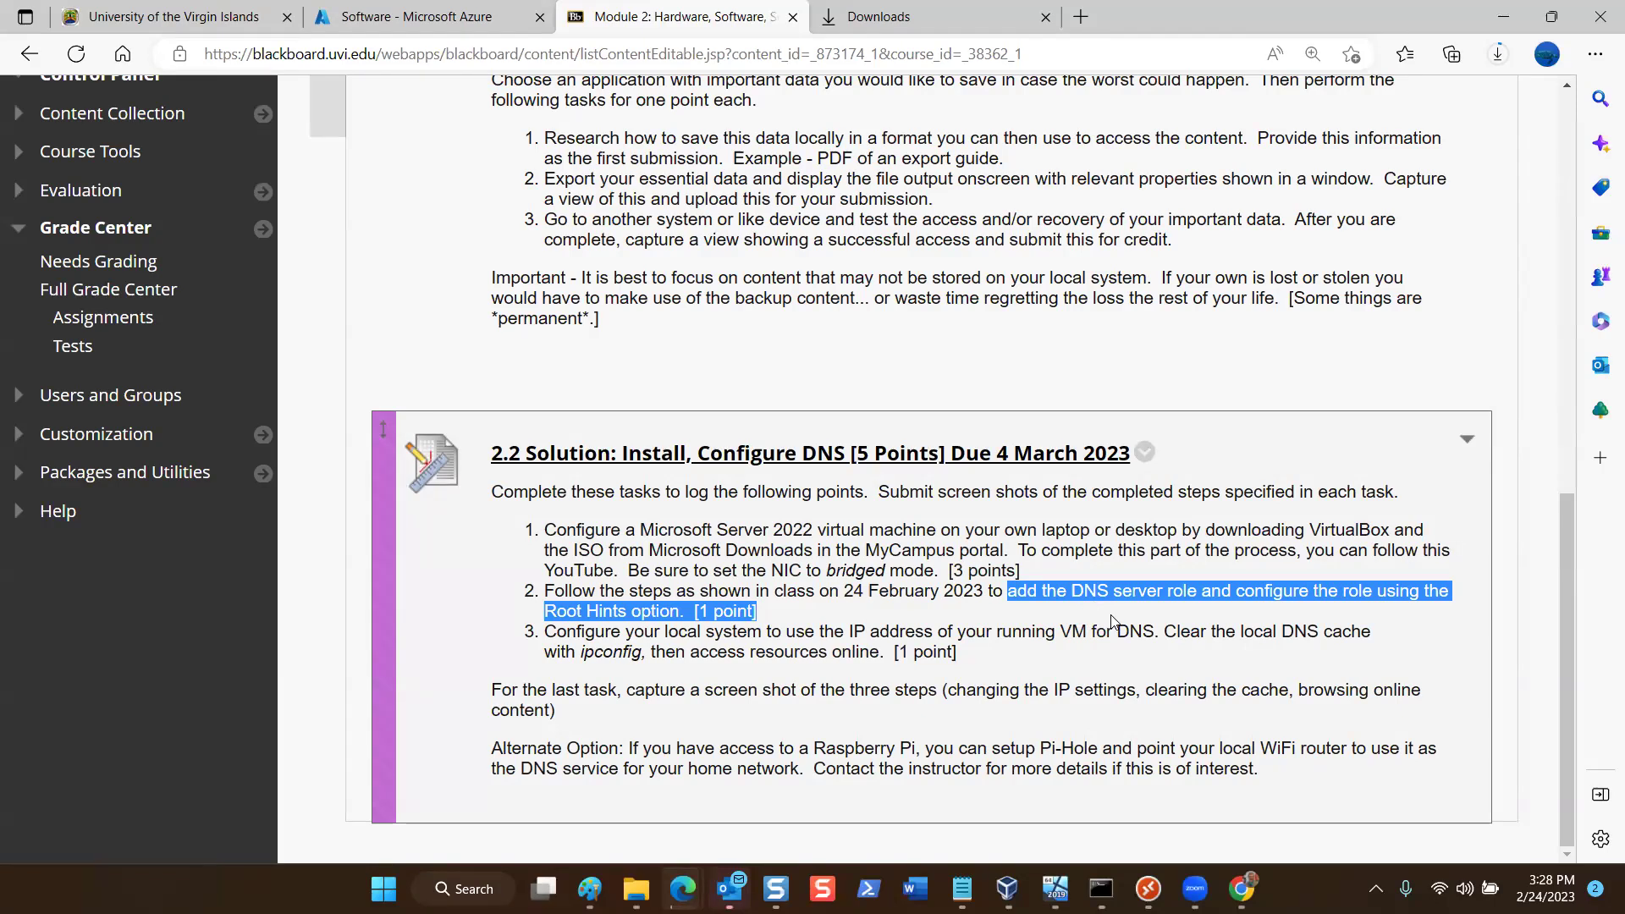
left_click(1007, 889)
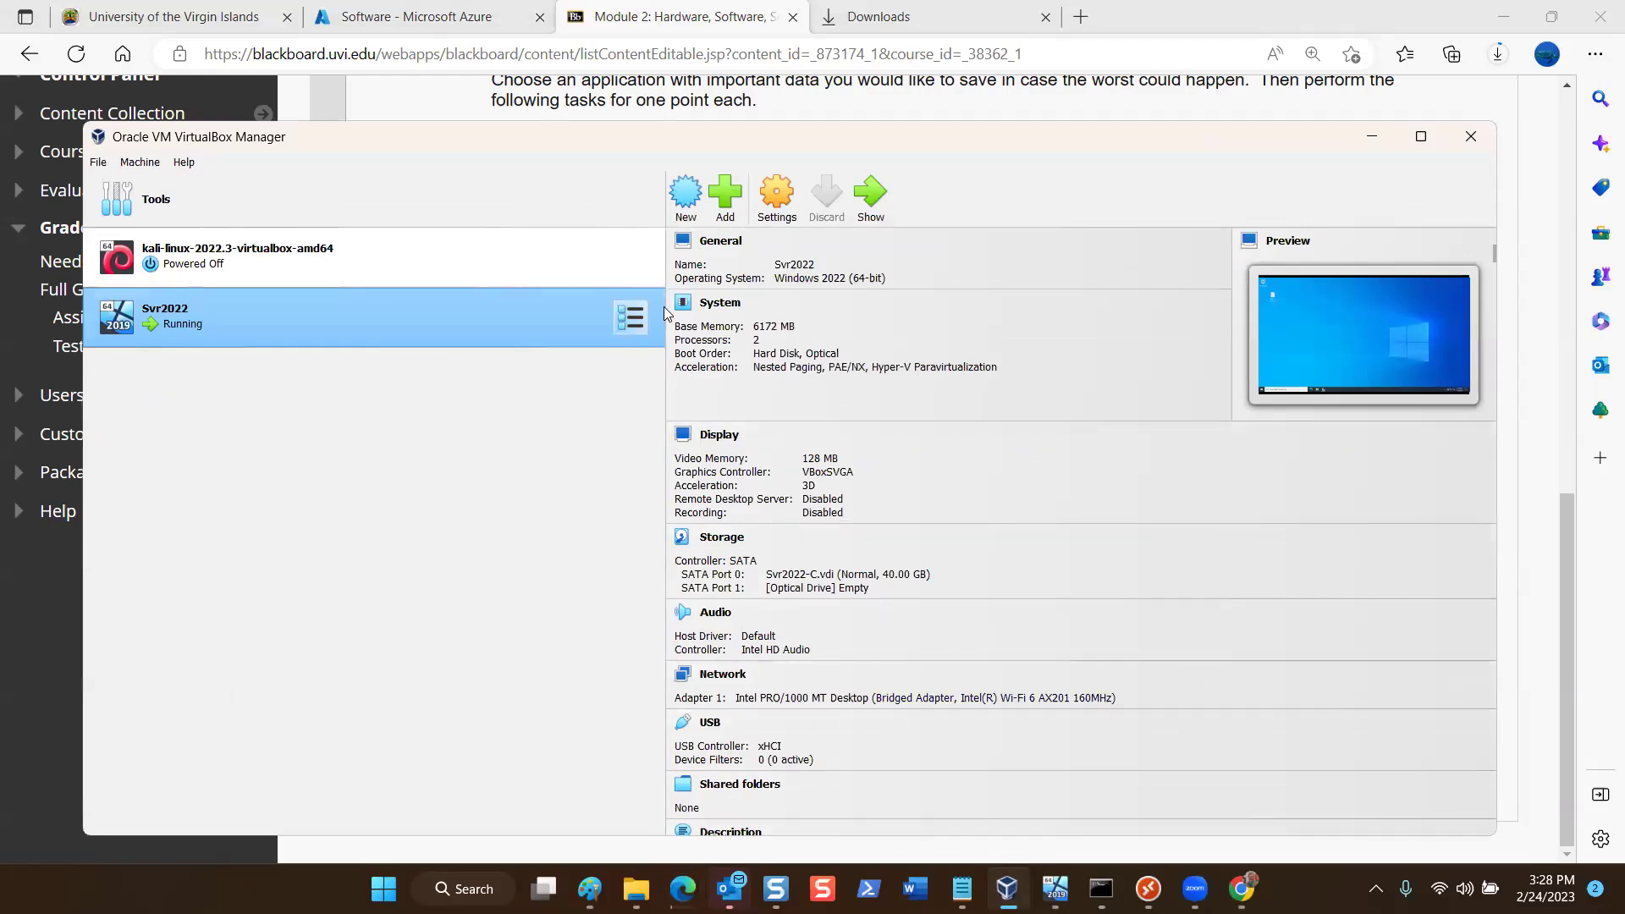
- Minimize VirtualBox Manager and the Svr2022 window, then switch to the CHSRigel Remote Desktop session
left_click(1373, 135)
left_click(1055, 889)
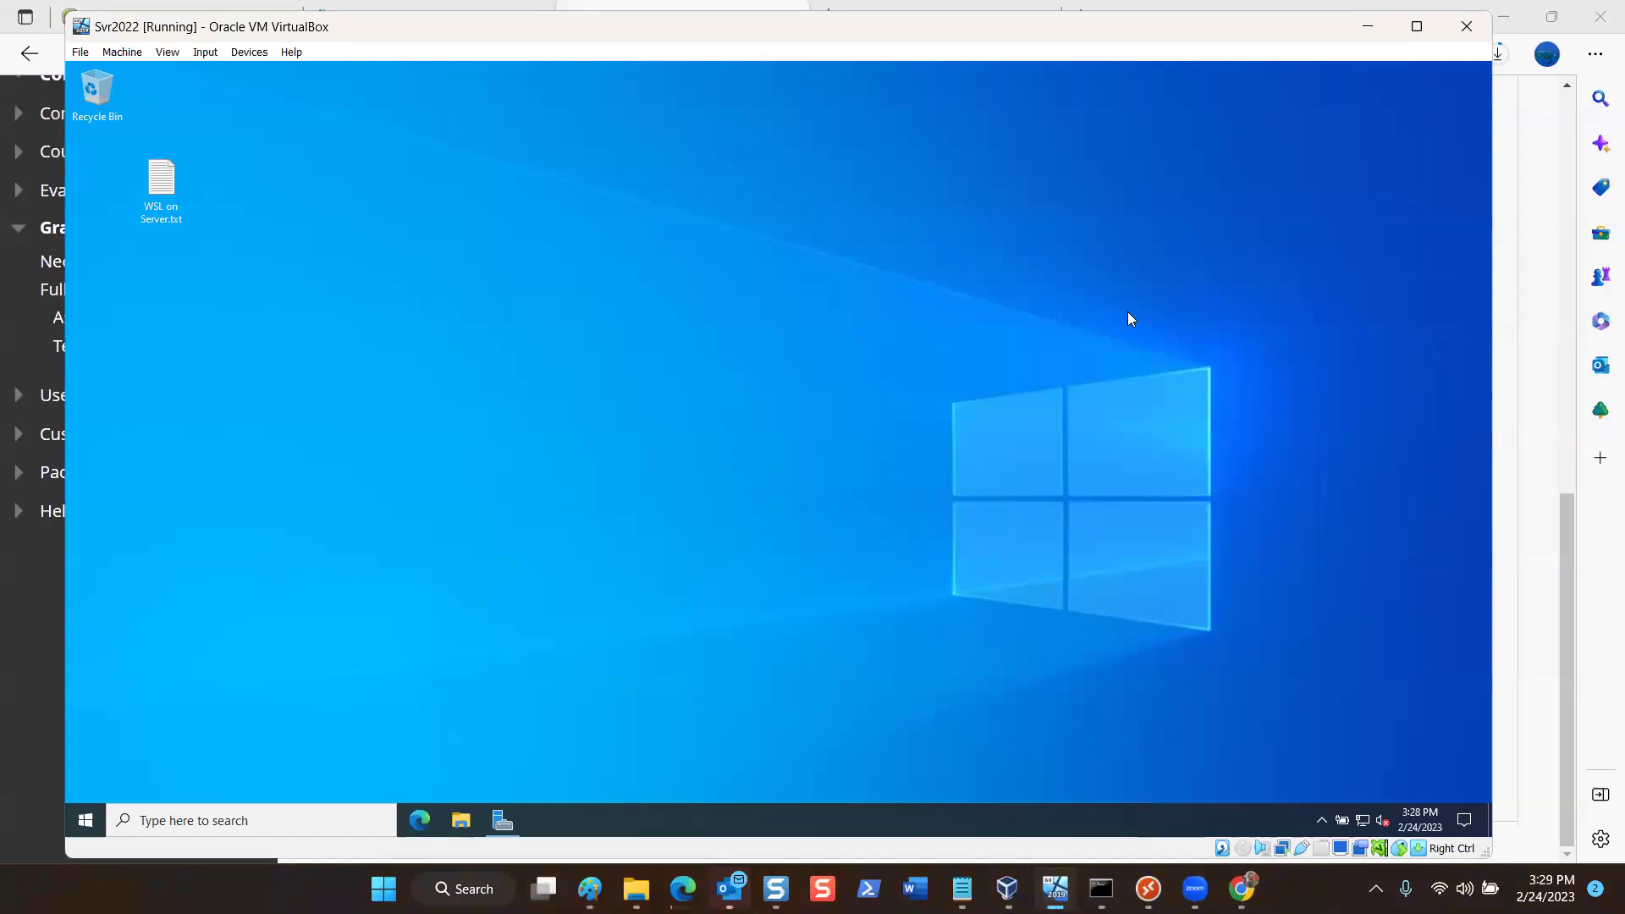
left_click(1370, 27)
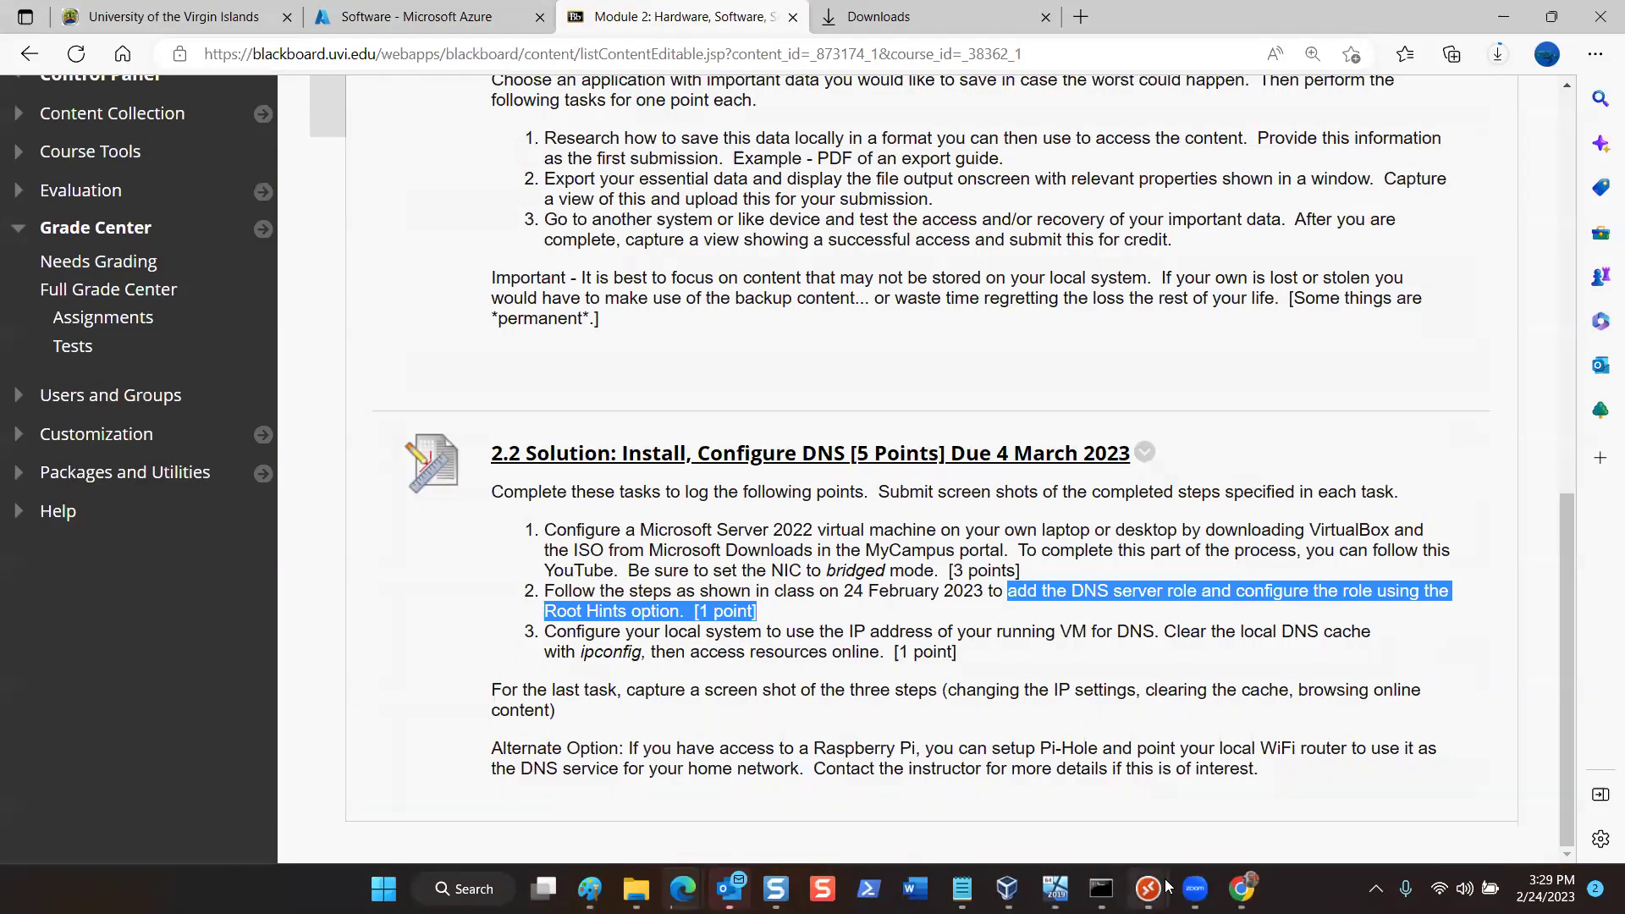
mouse_move(1167, 886)
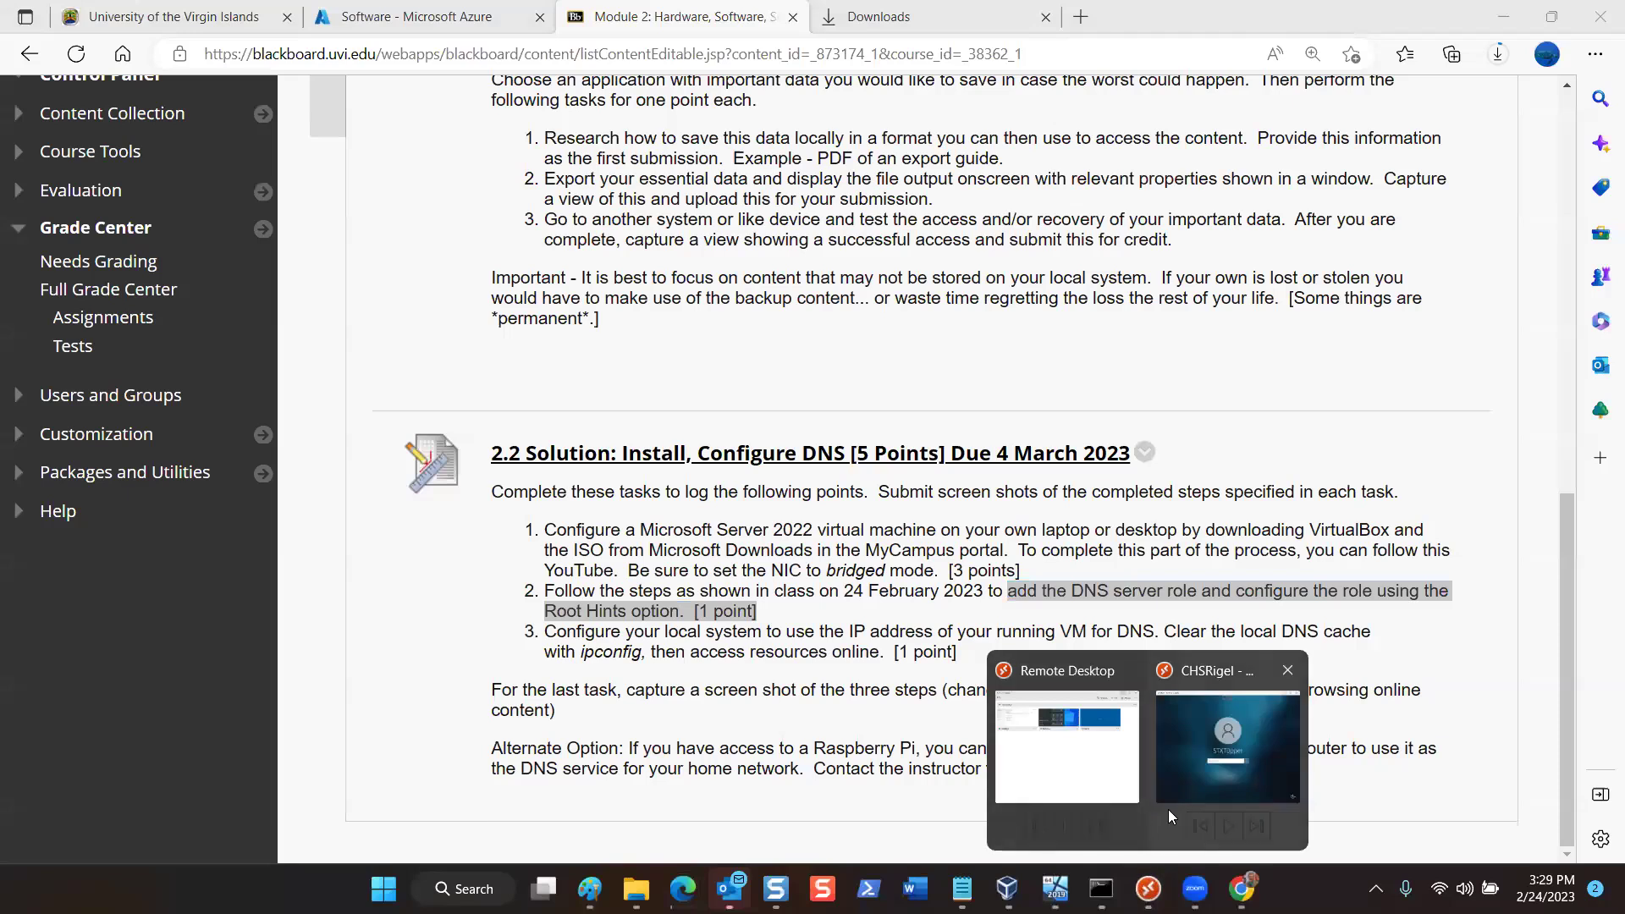
left_click(1197, 777)
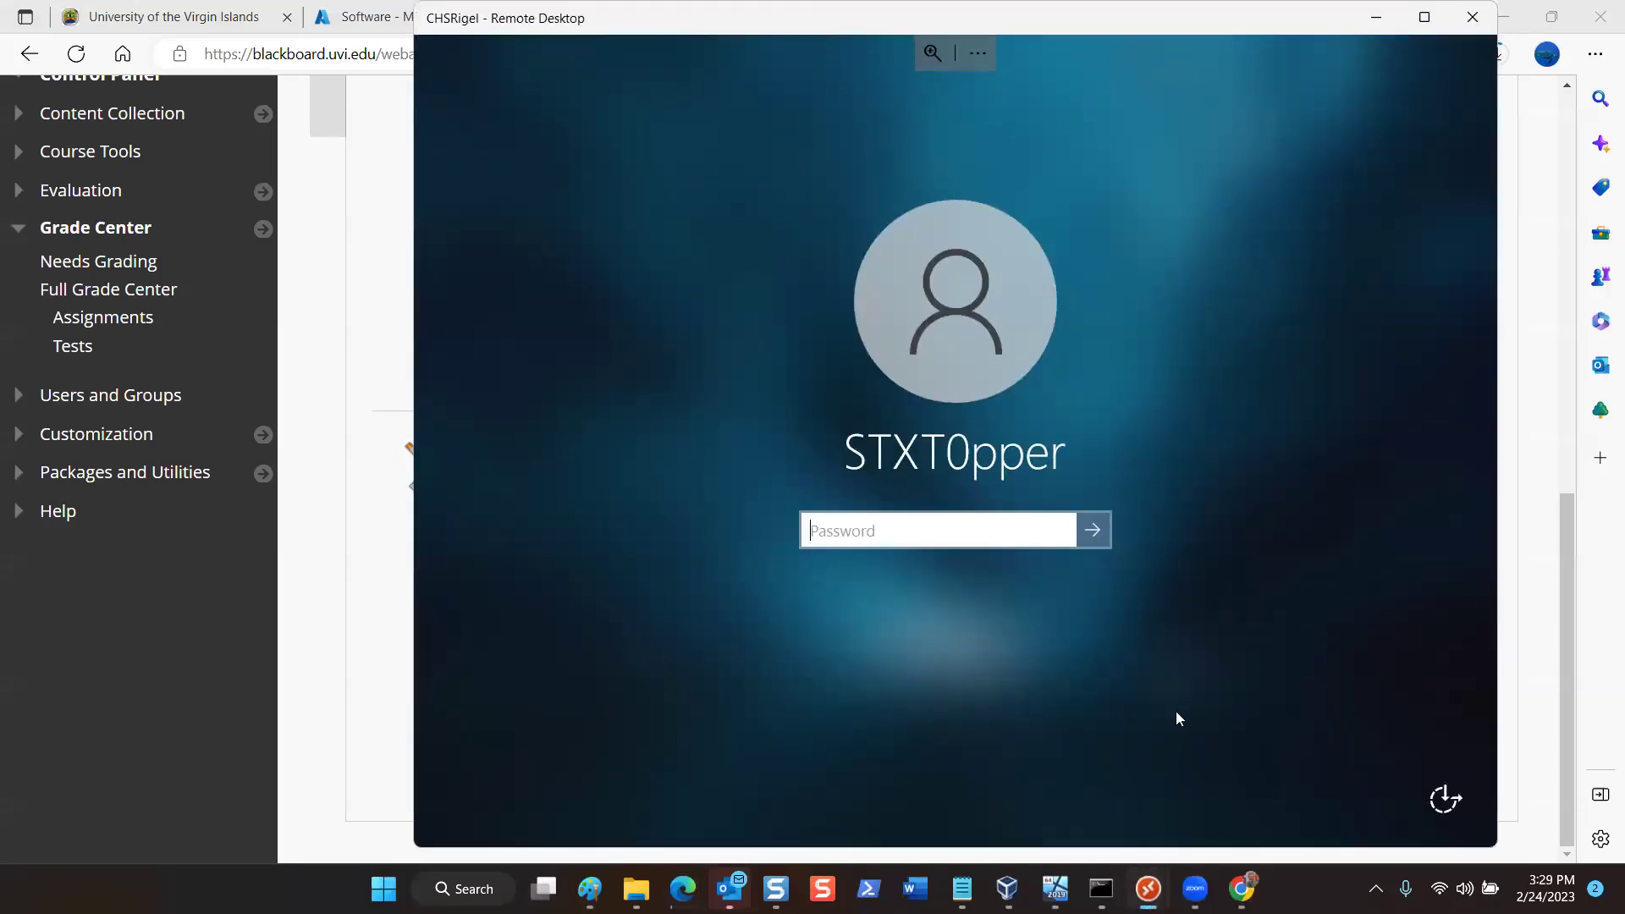
- Sign in to CHSRigel with the account password and maximize the remote session window
type("***********")
key("Return")
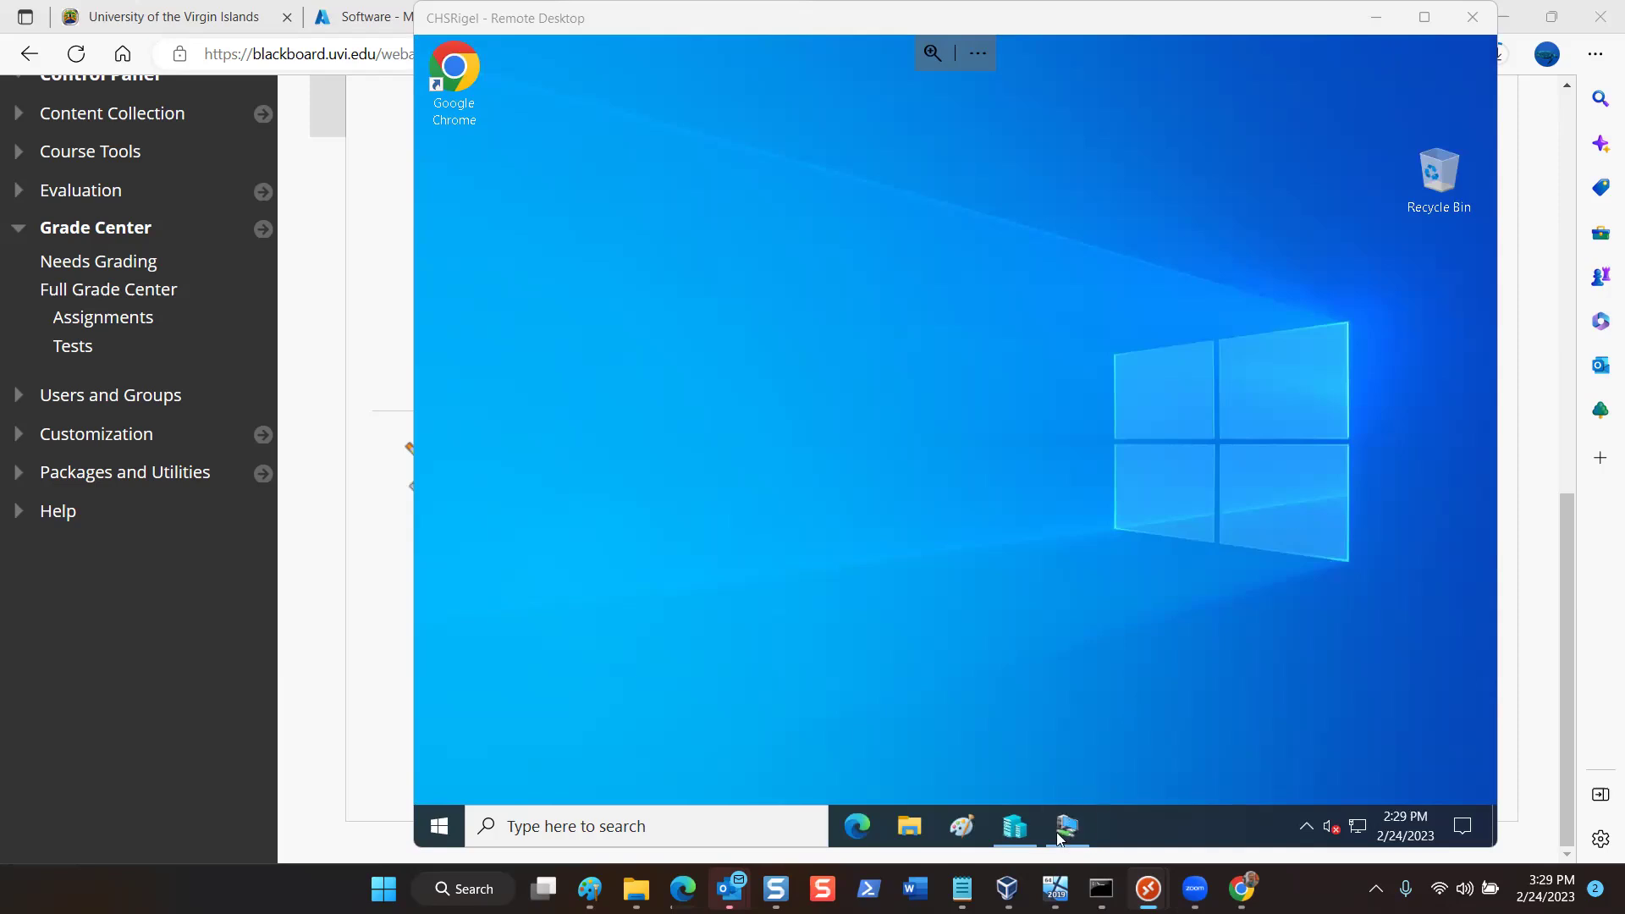
left_click(1425, 18)
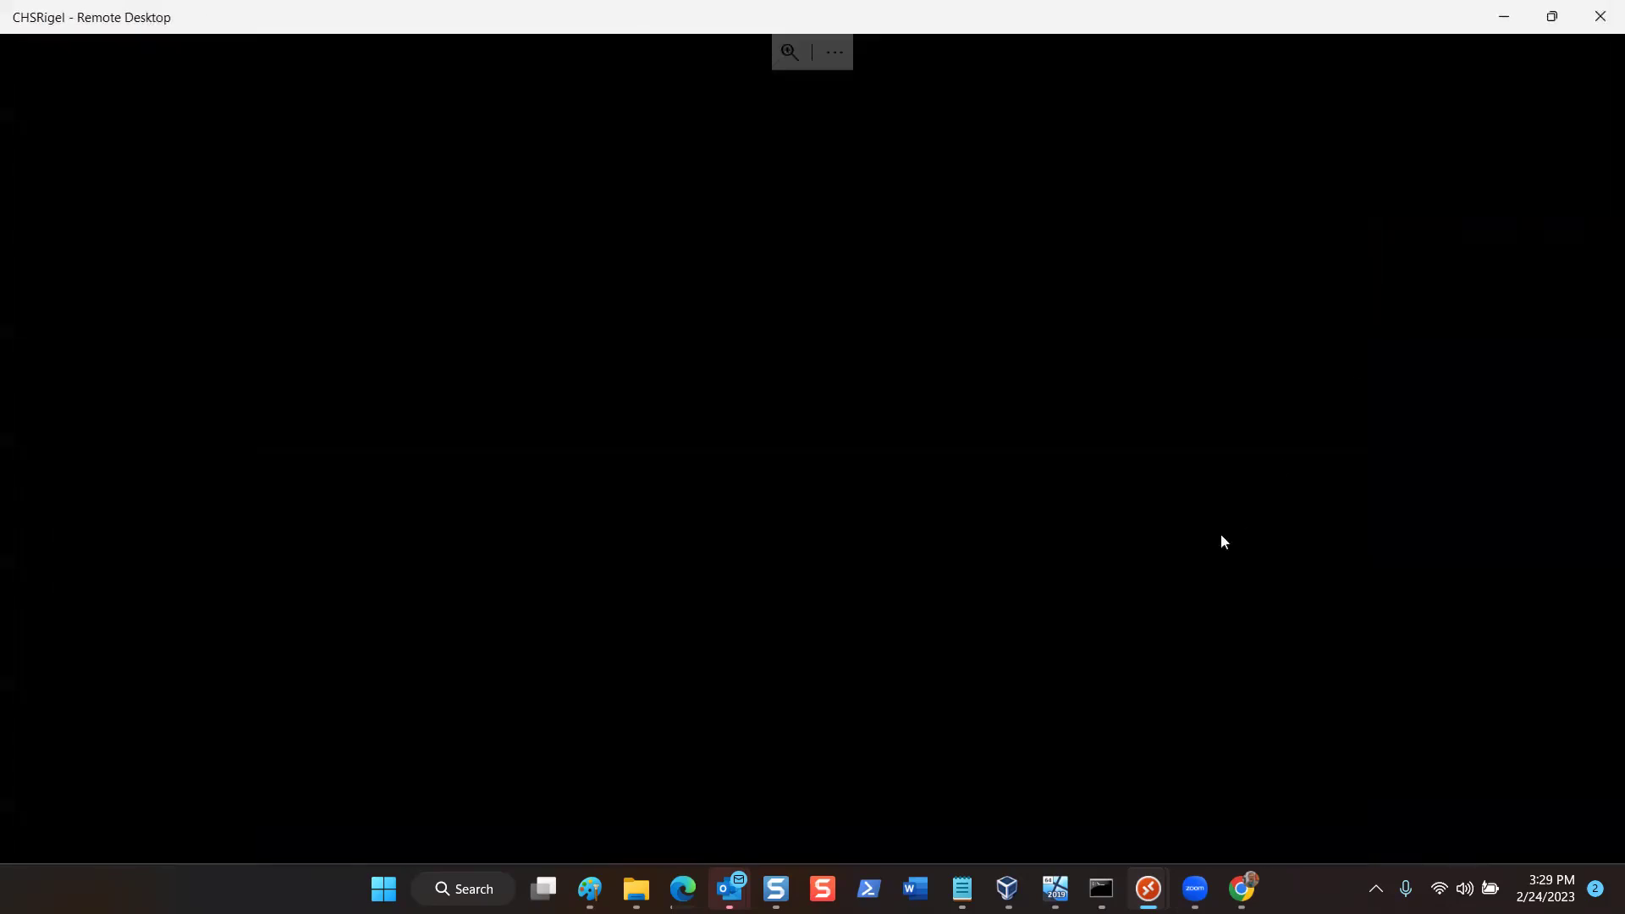
- Open the virgo VM on RIGEL and take its connection window out of full screen
left_click(651, 842)
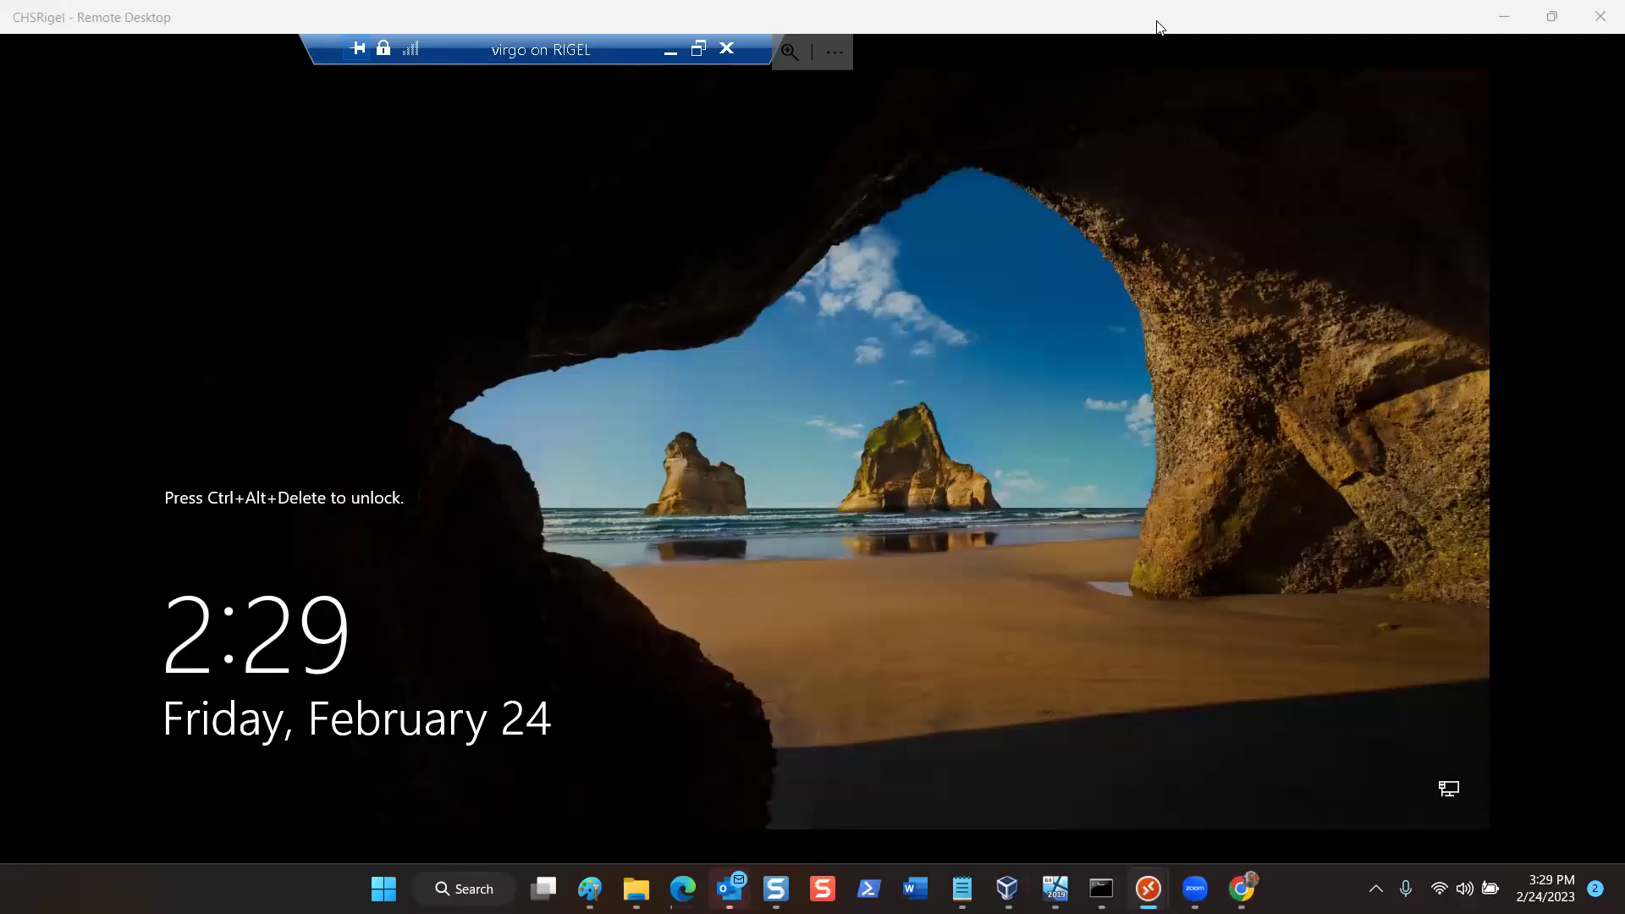
left_click(634, 72)
left_click_drag(616, 61, 629, 61)
left_click(710, 51)
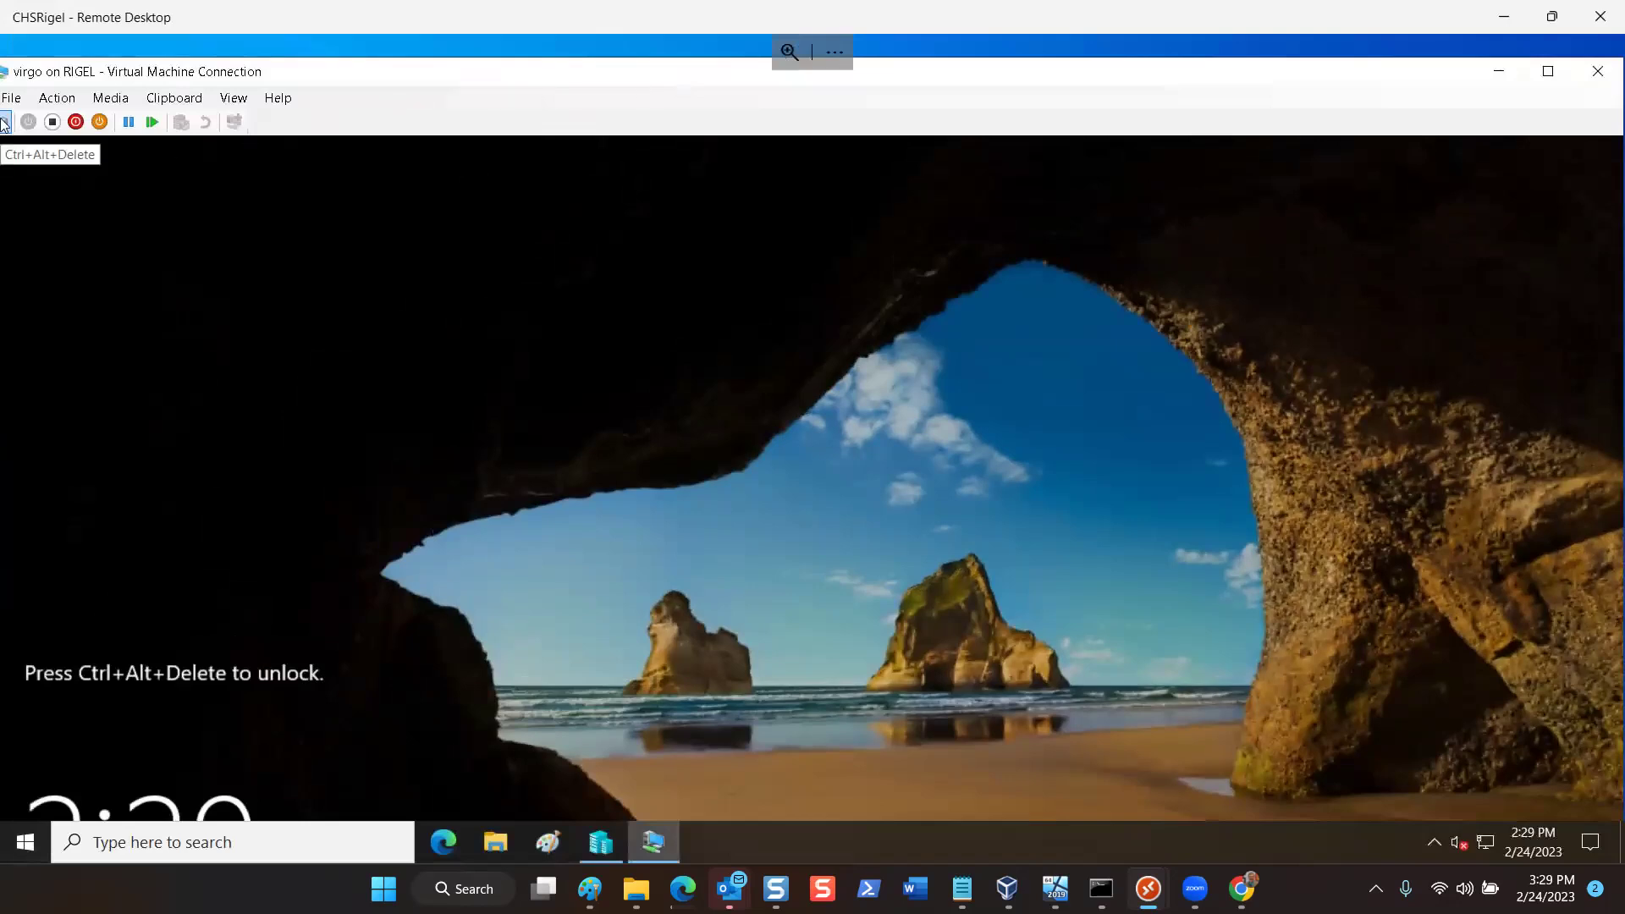
- Unlock virgo, sign in with the account password, and maximize the VM window
left_click(4, 124)
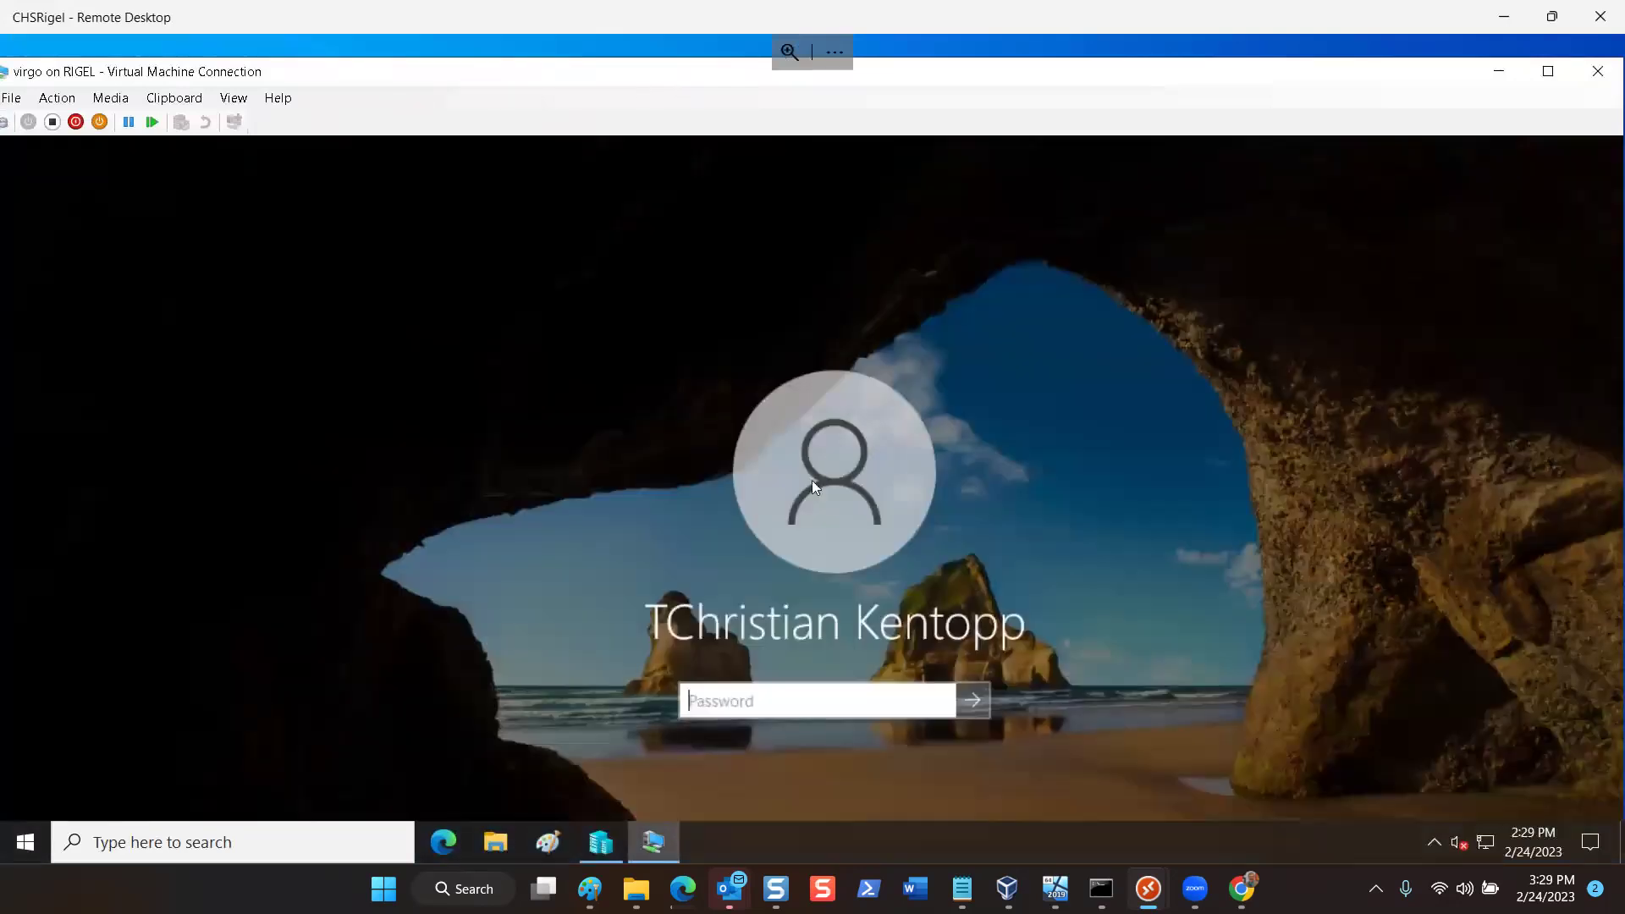
type("*****************")
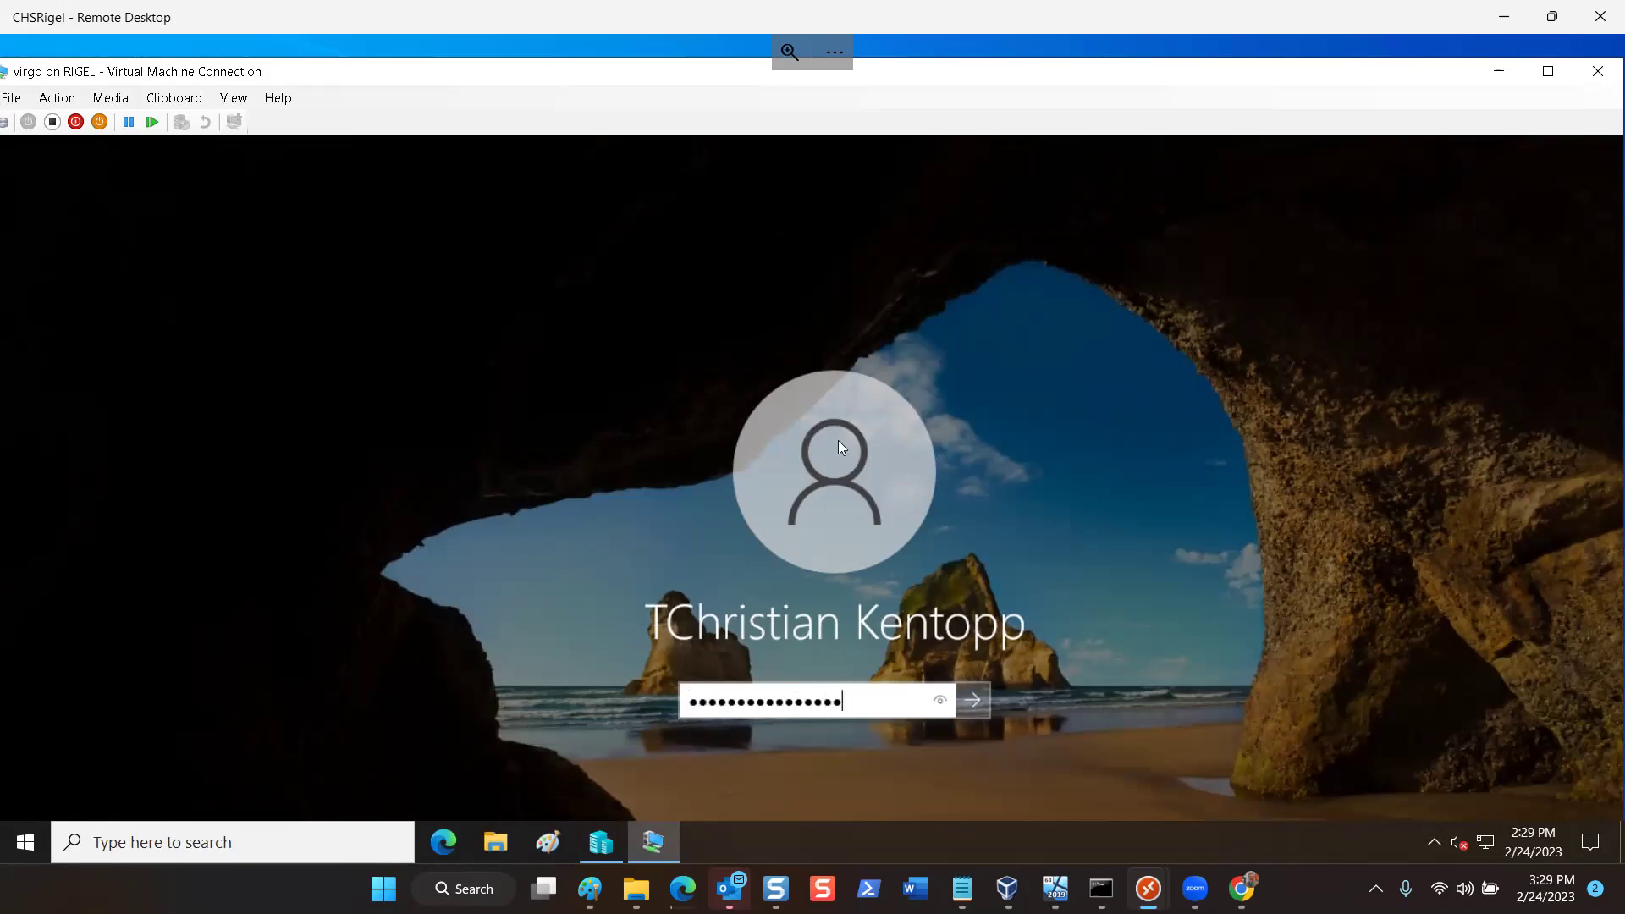
type("***")
key("Return")
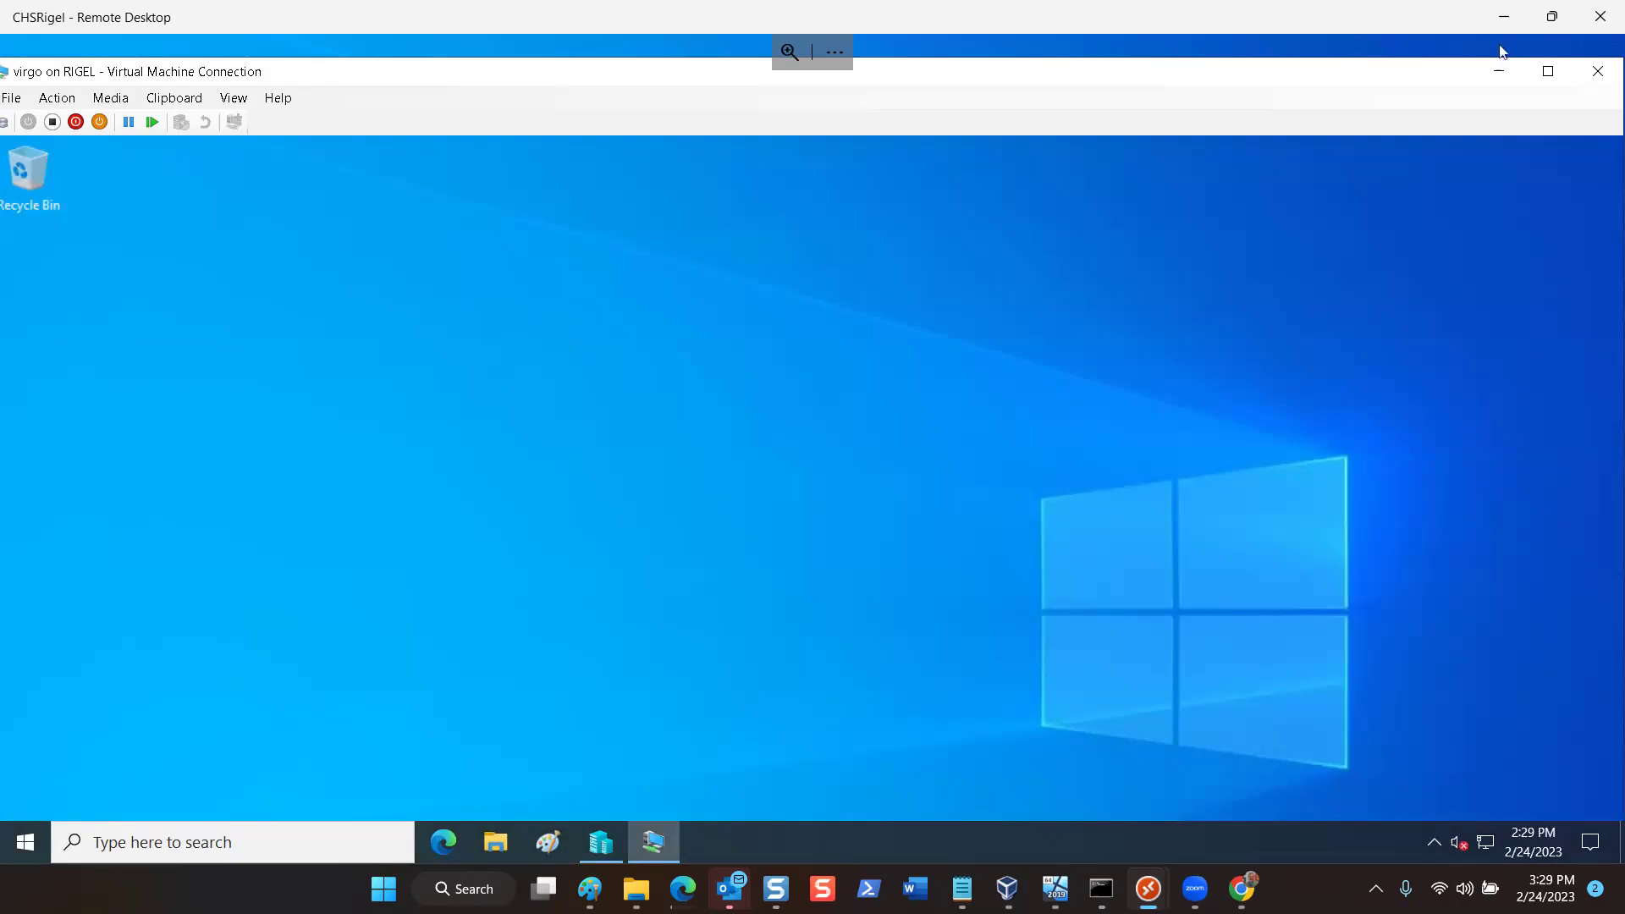
left_click(1548, 71)
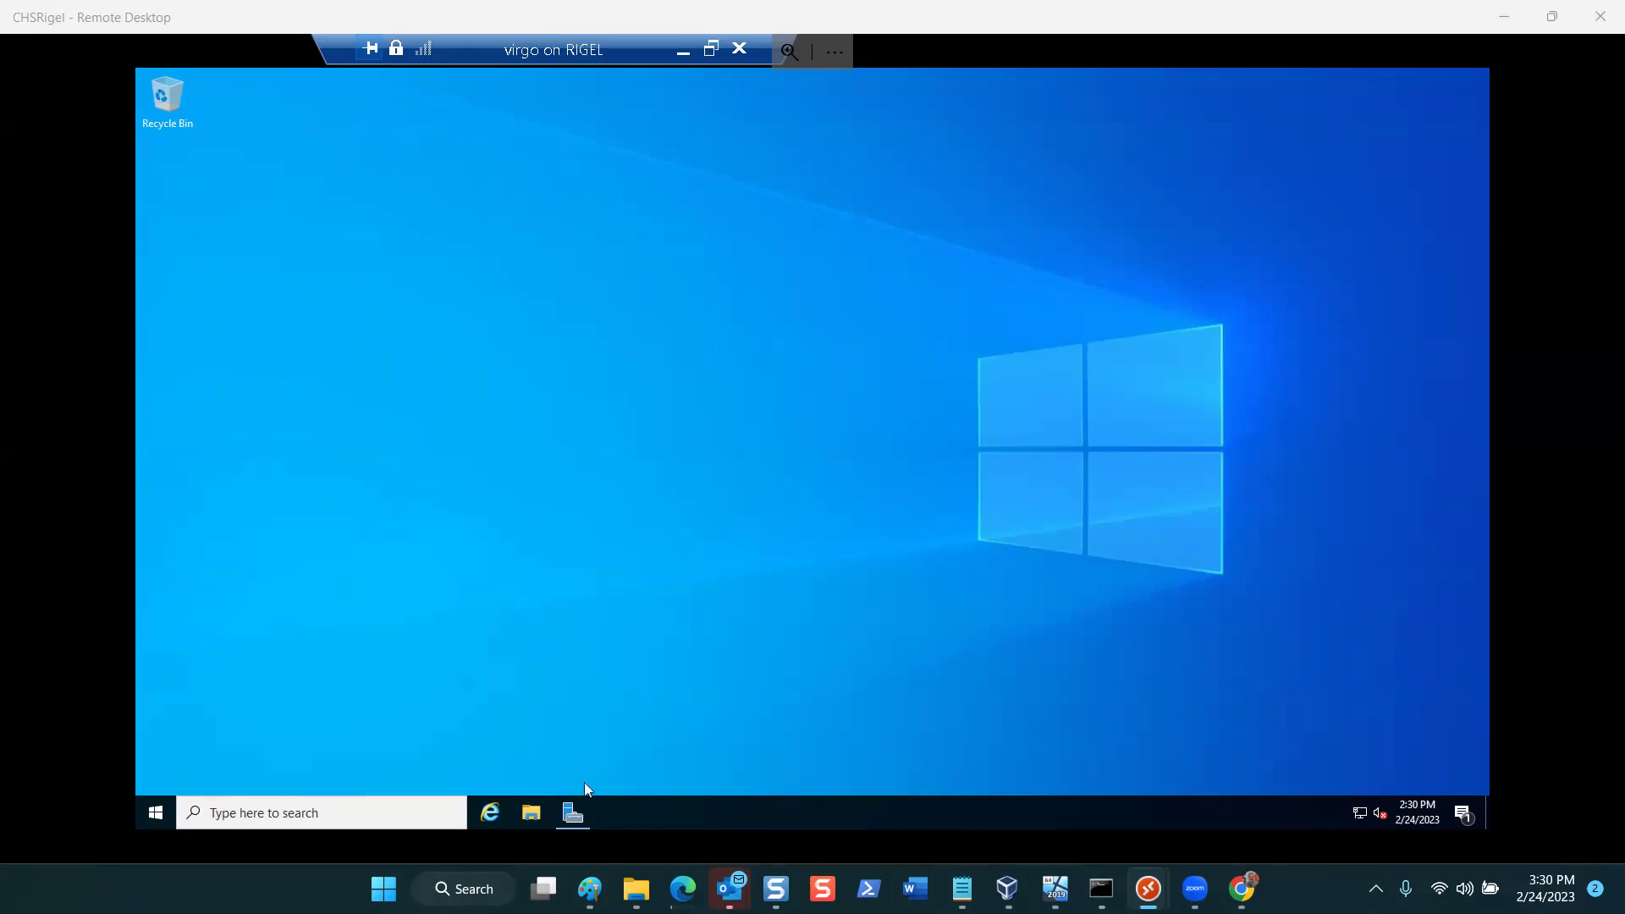
- Launch Add Roles and Features, keeping role-based installation and virgo.gruvi.local as the target server
left_click(573, 815)
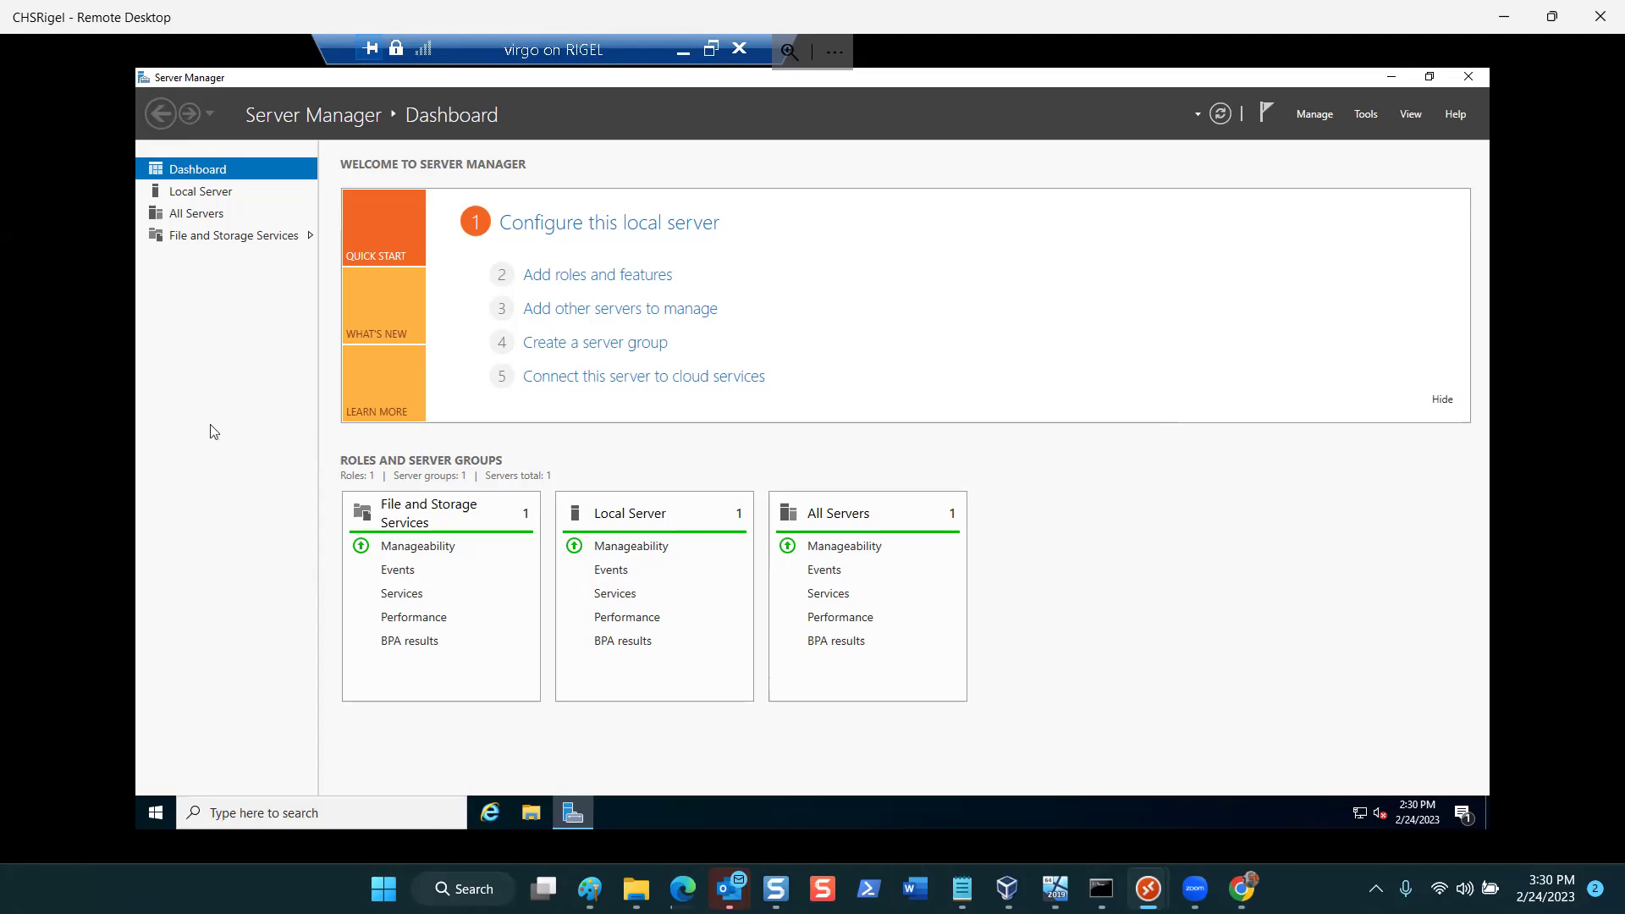
left_click(542, 286)
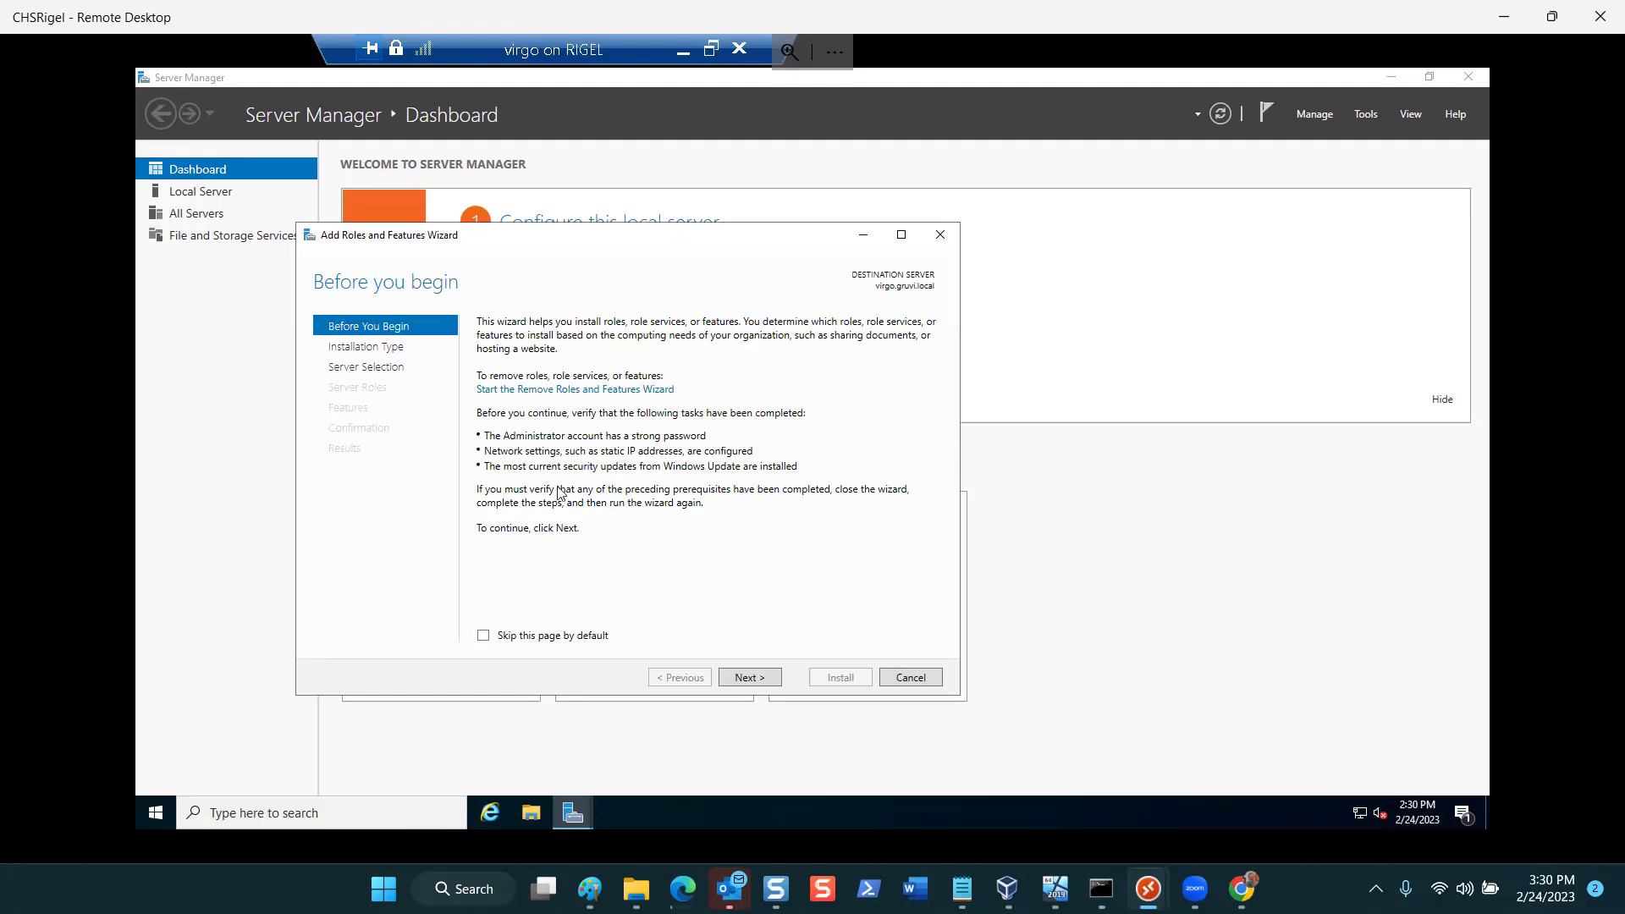
left_click(752, 680)
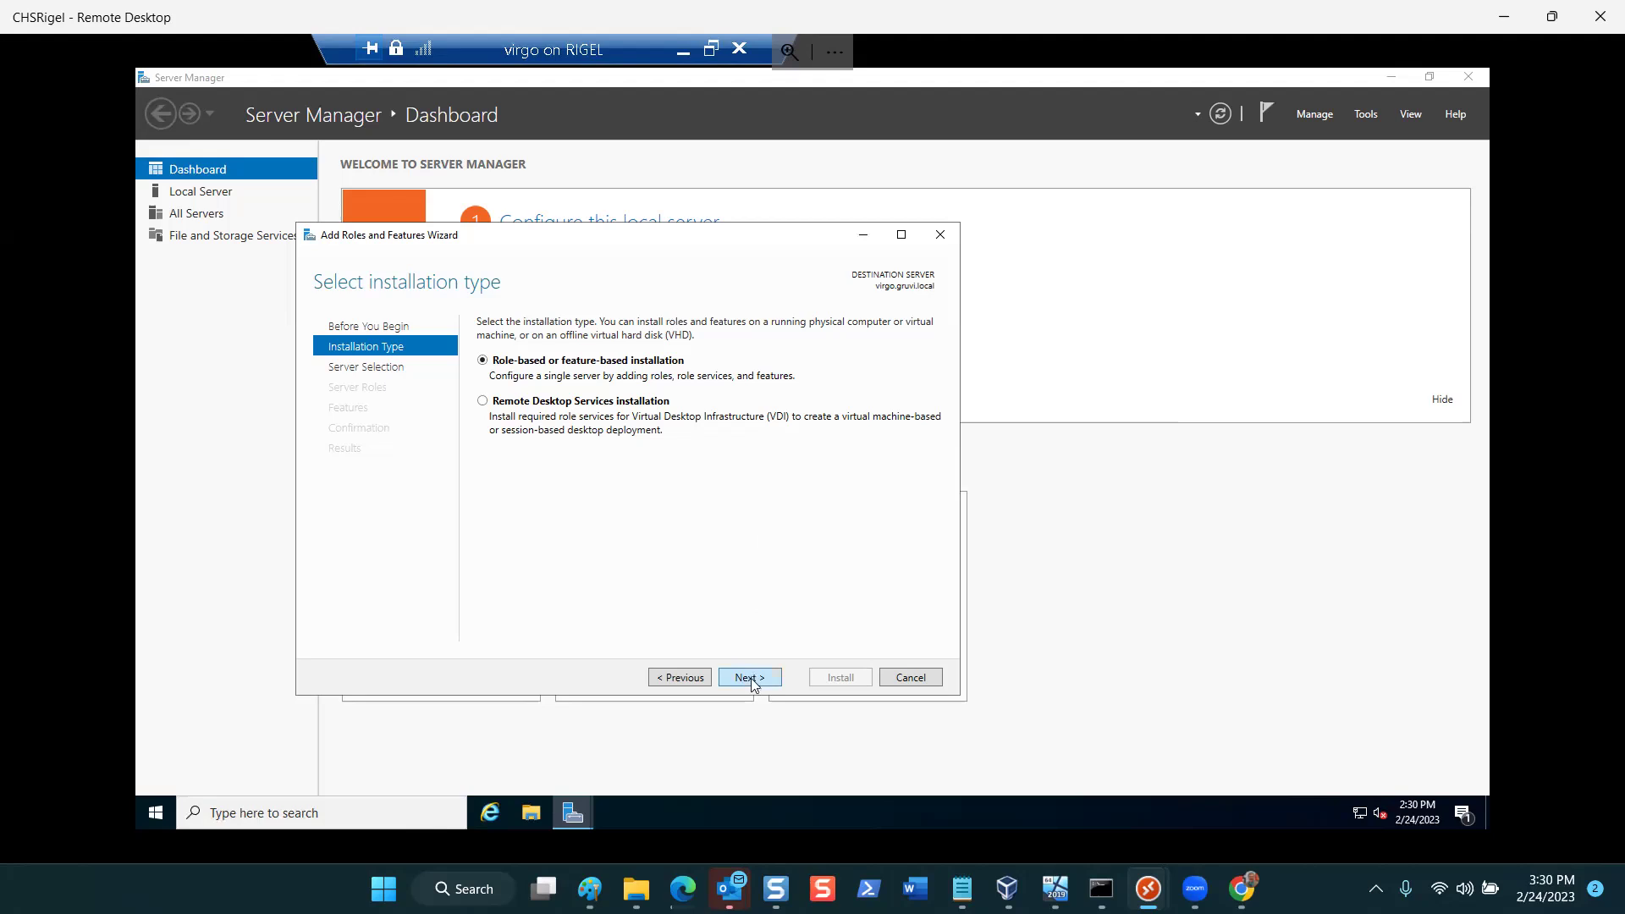
left_click(750, 678)
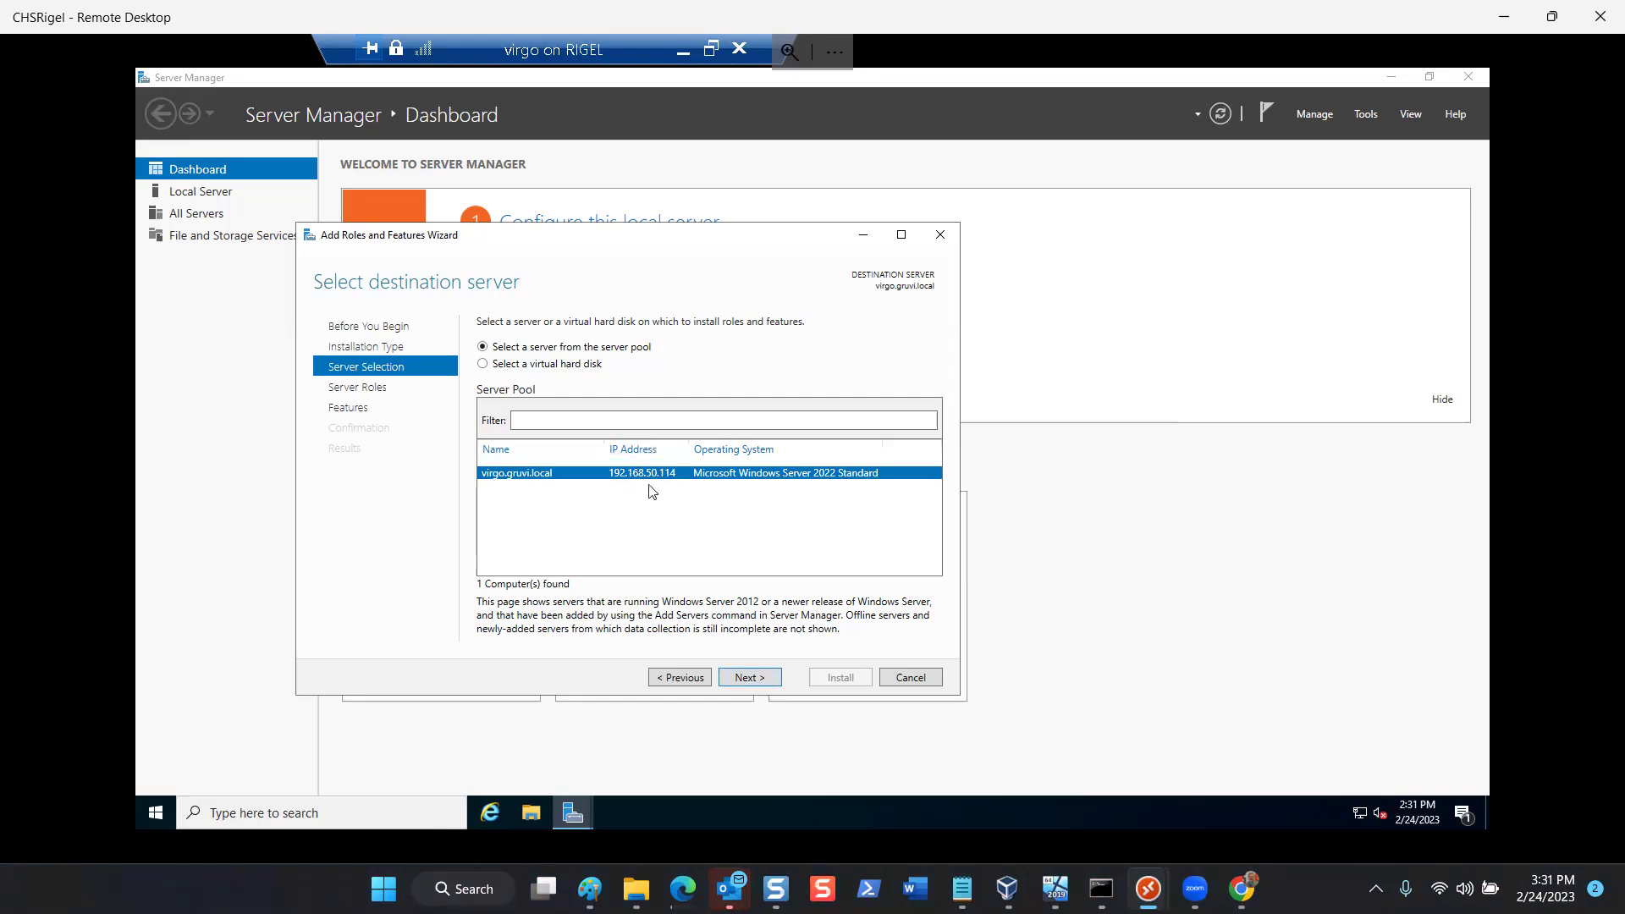
left_click(741, 679)
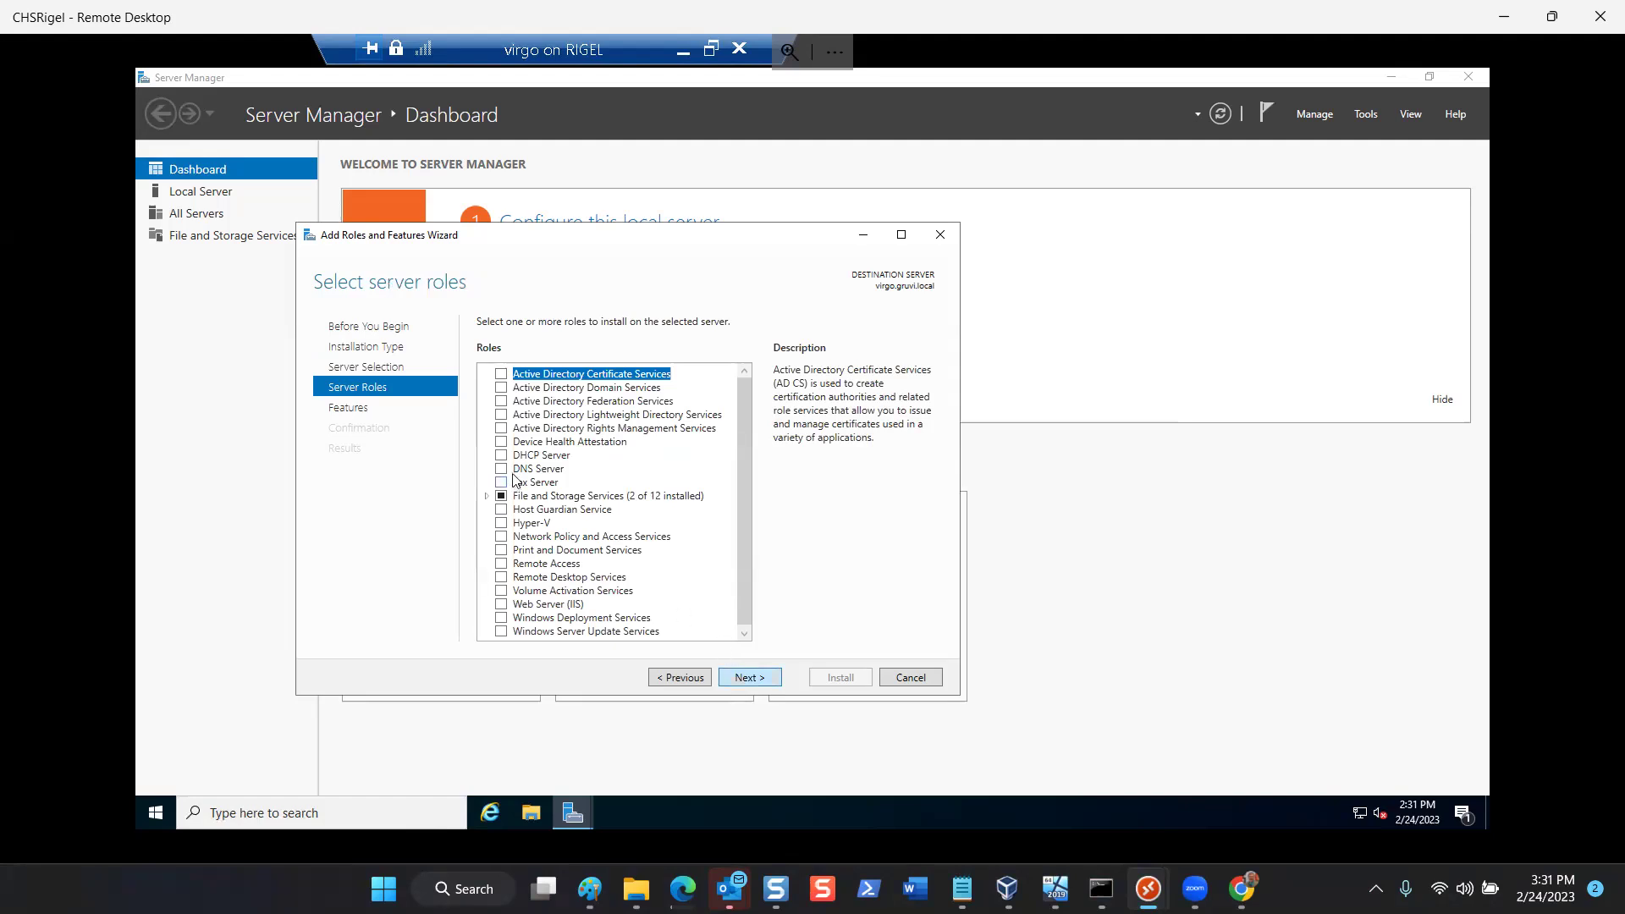
- Tick the DNS Server role and accept adding its required DNS Server Tools features
left_click(502, 470)
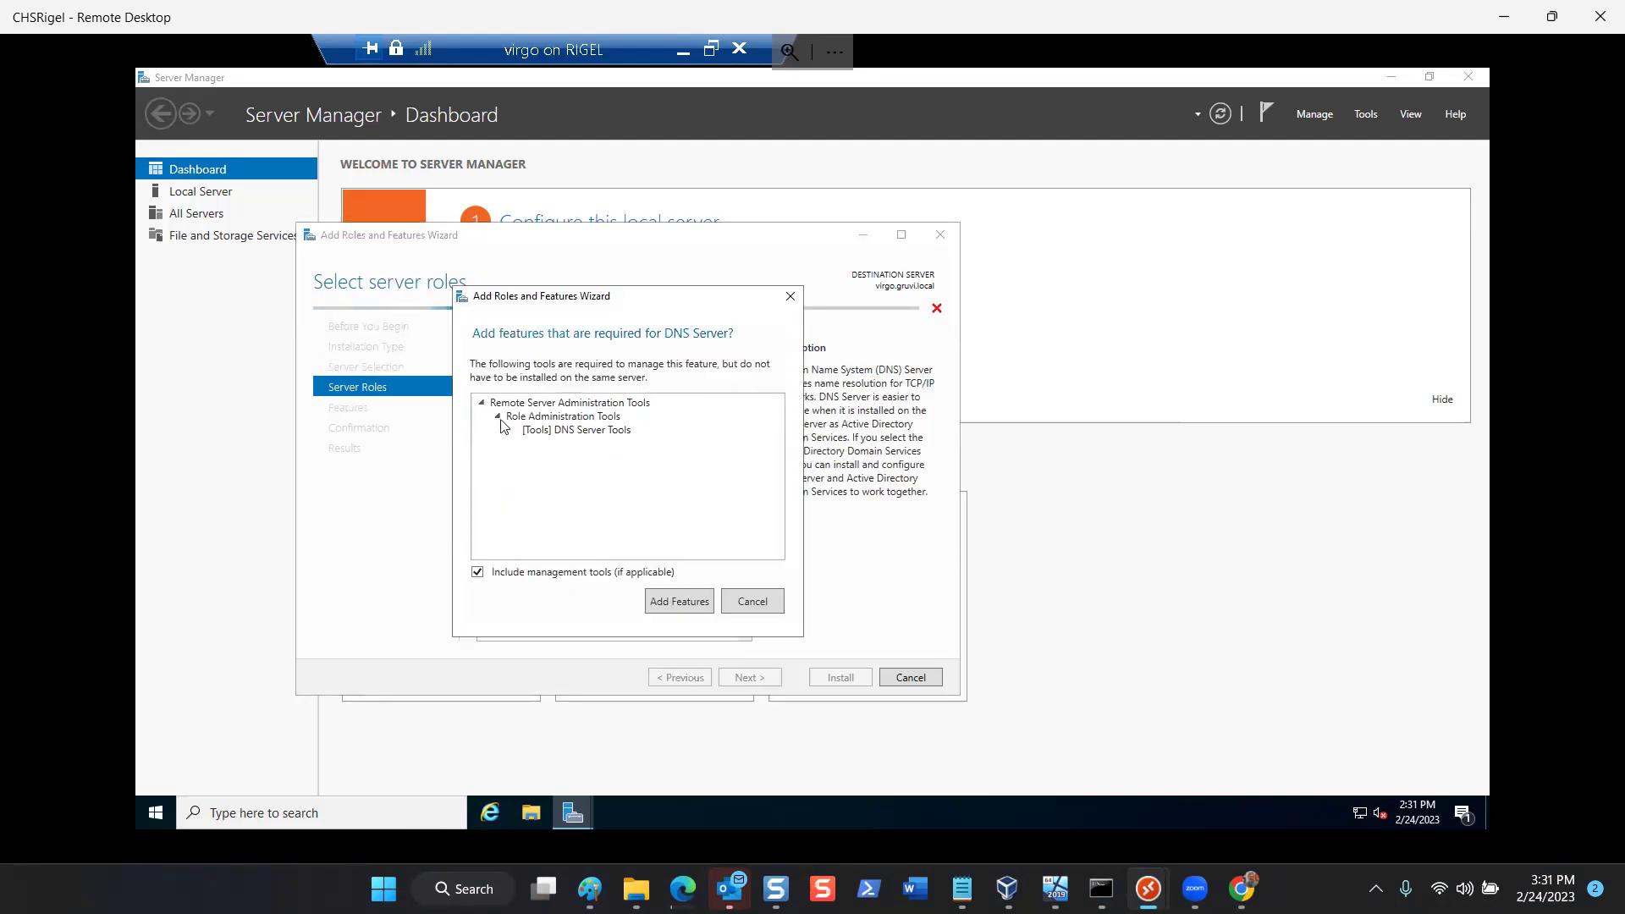
left_click(744, 602)
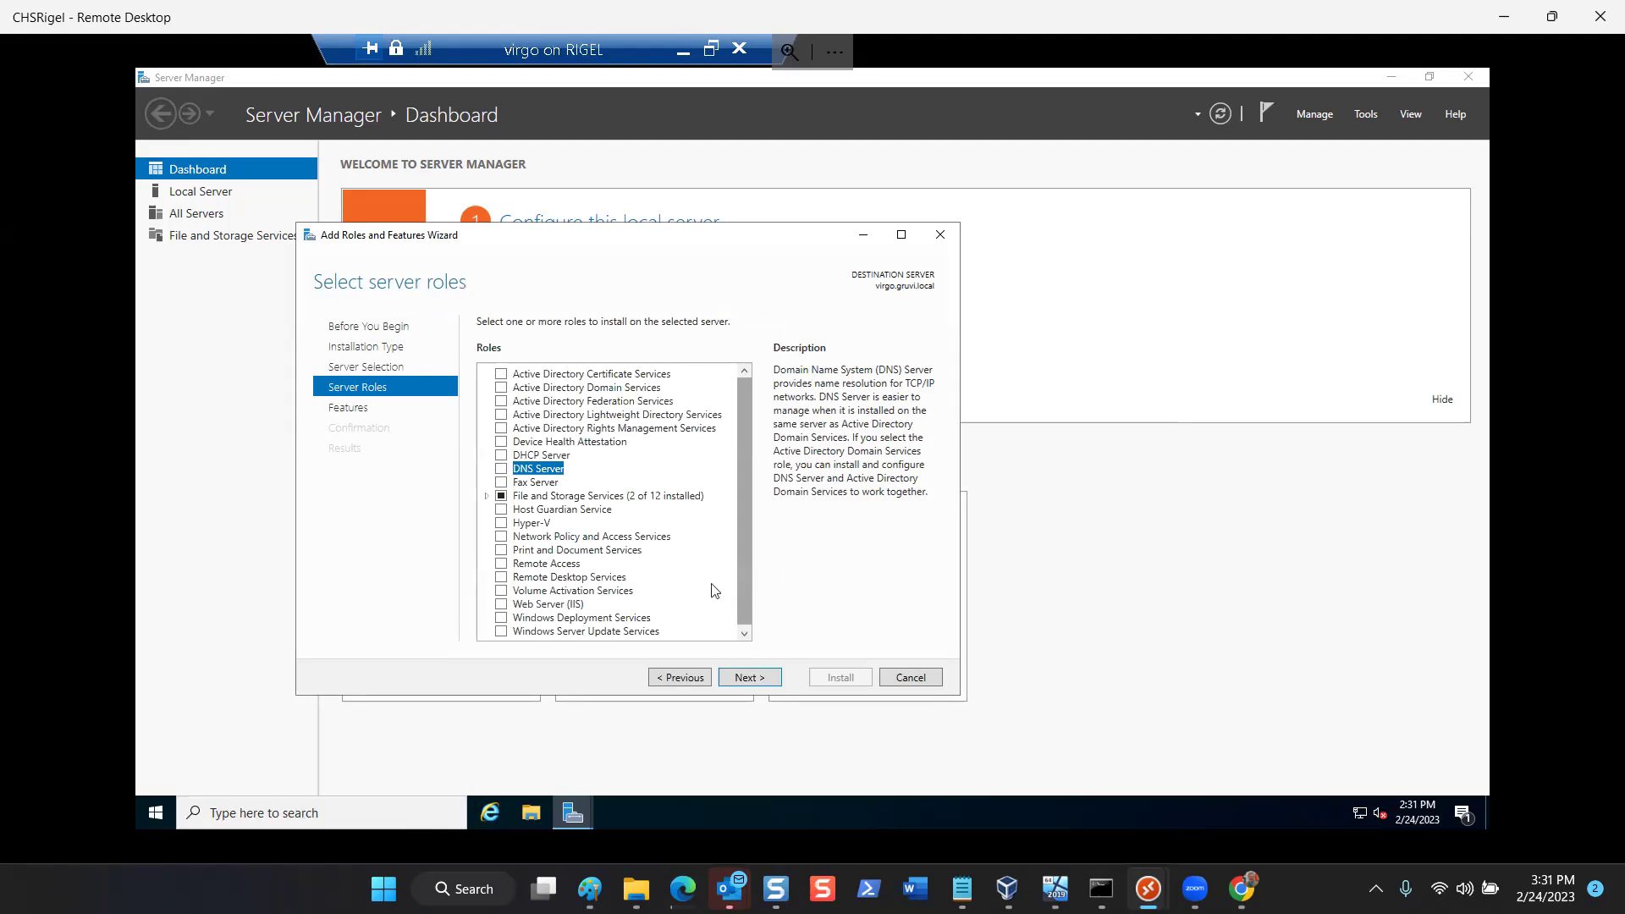
left_click(544, 455)
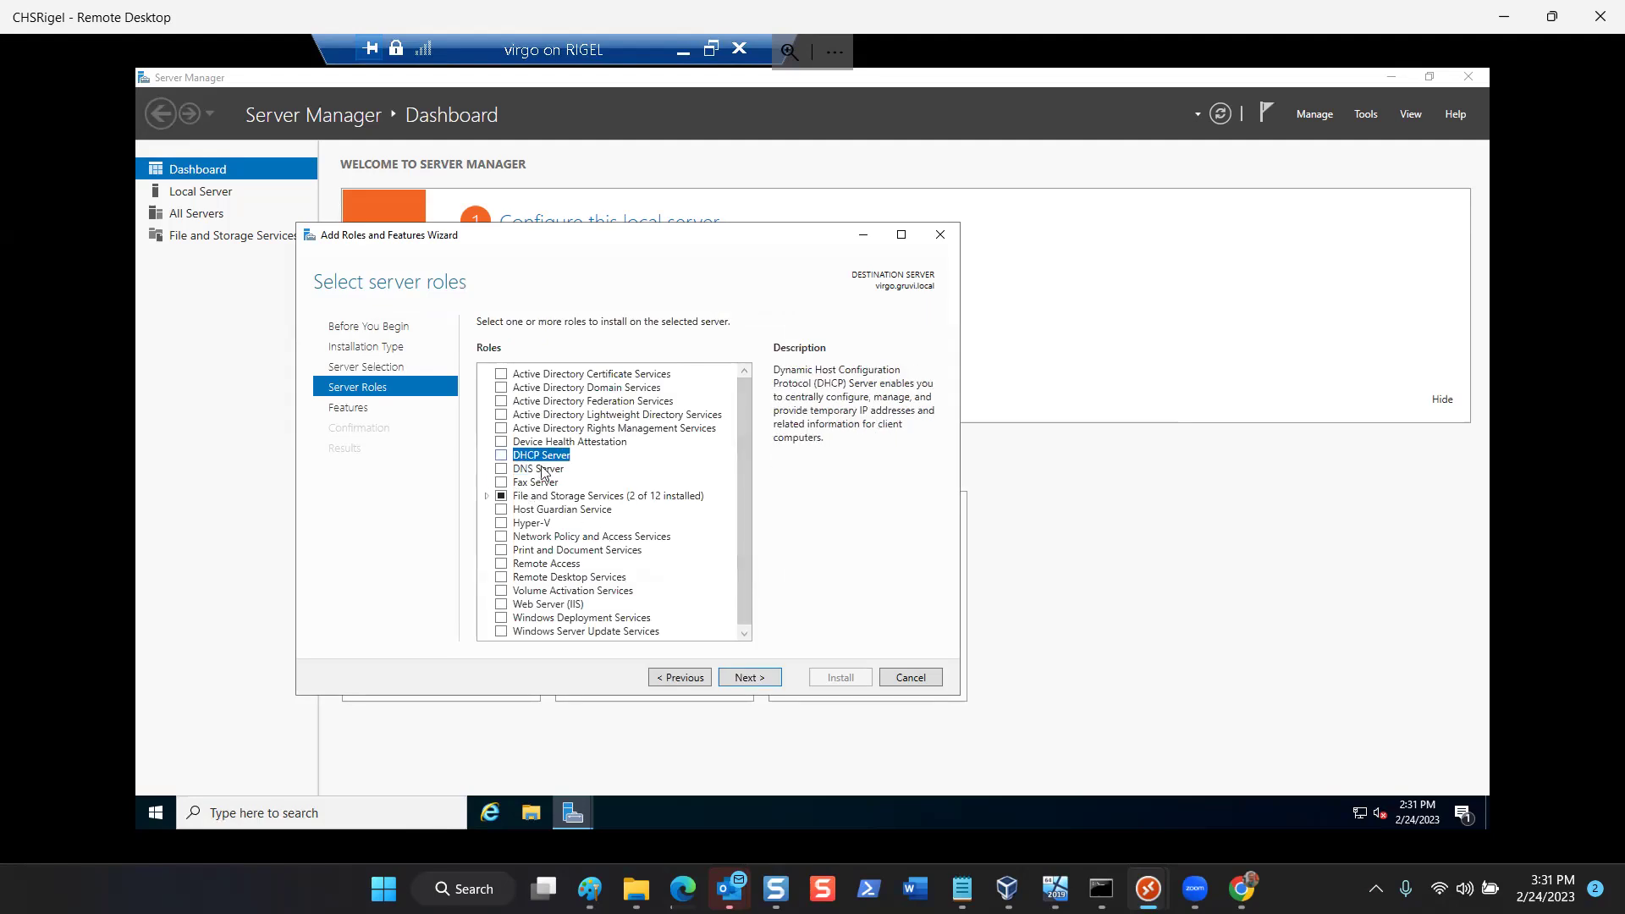
left_click(539, 470)
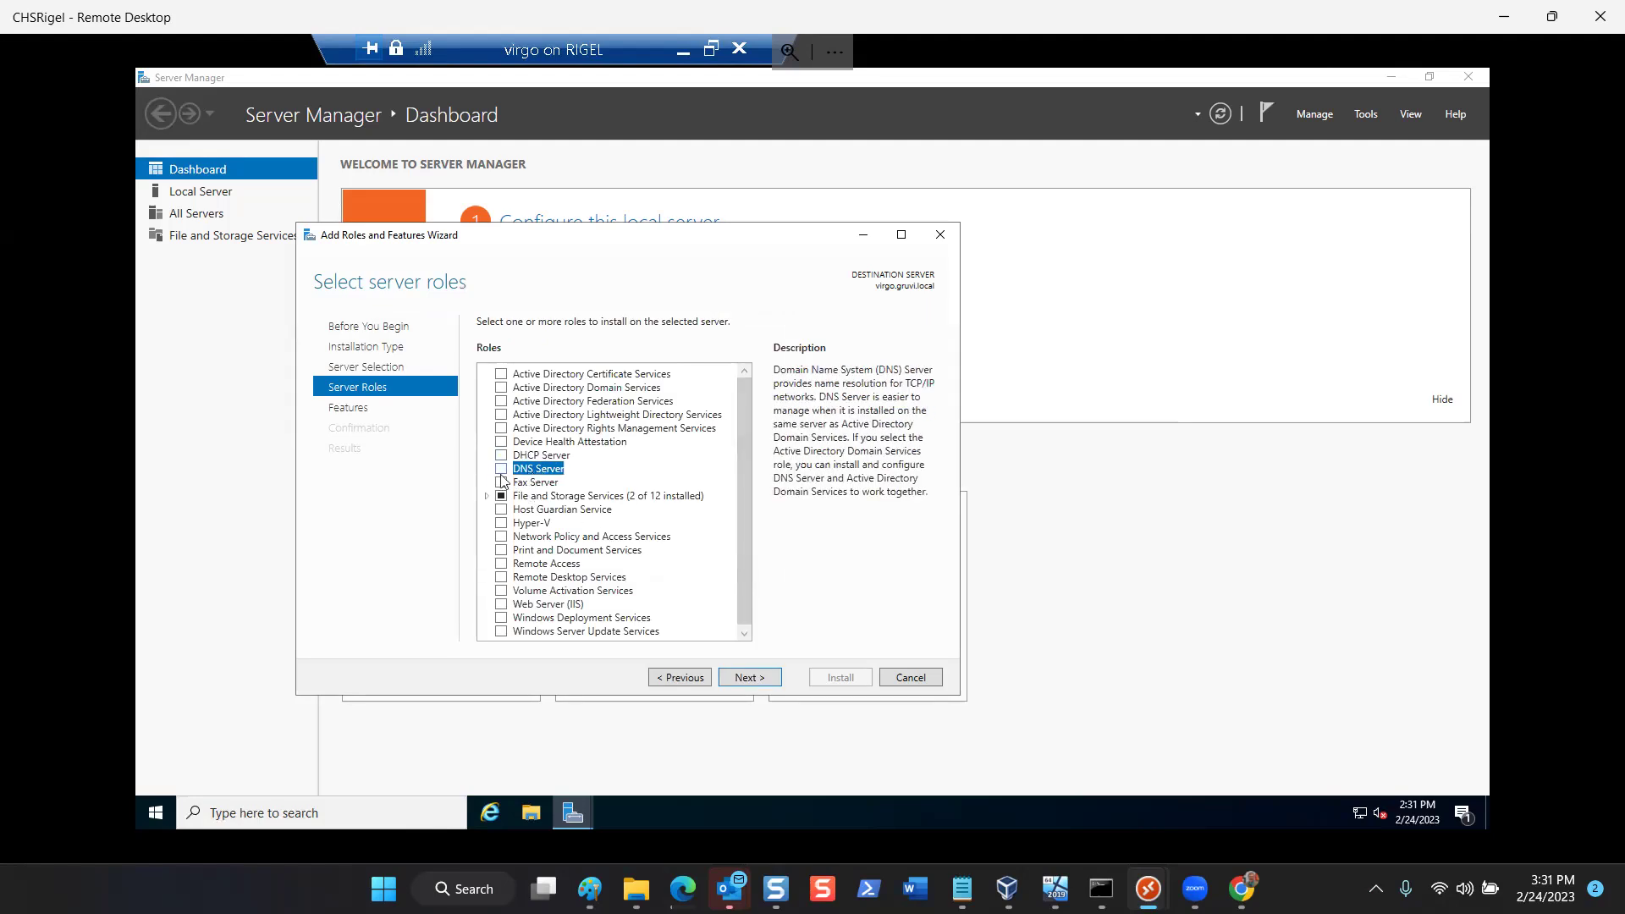
left_click(502, 470)
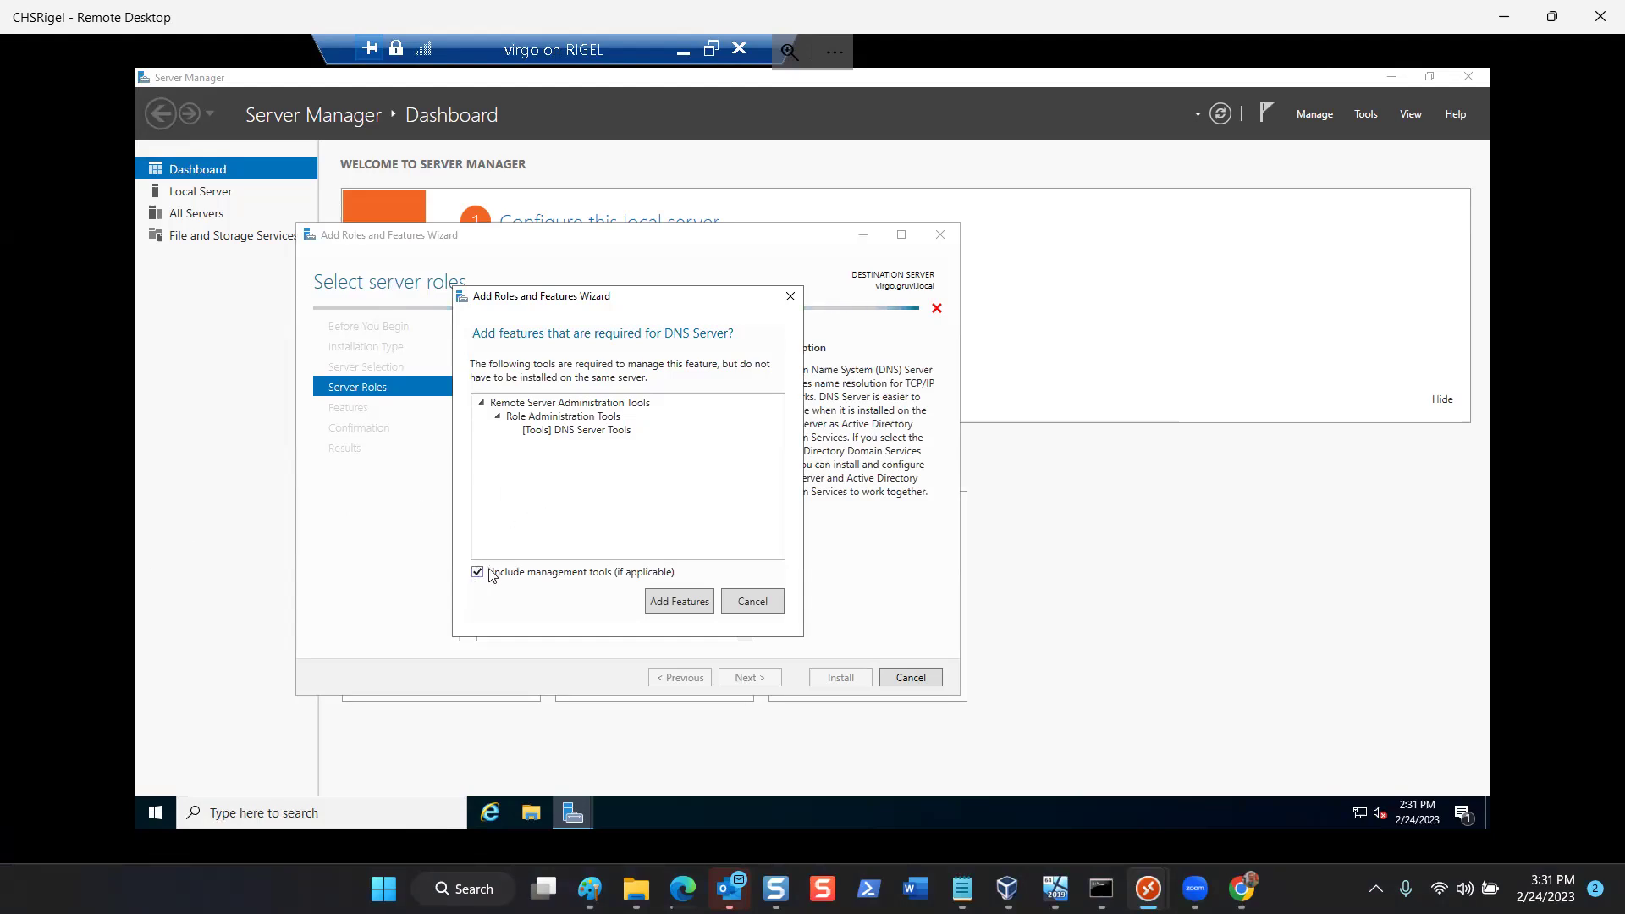
left_click(664, 603)
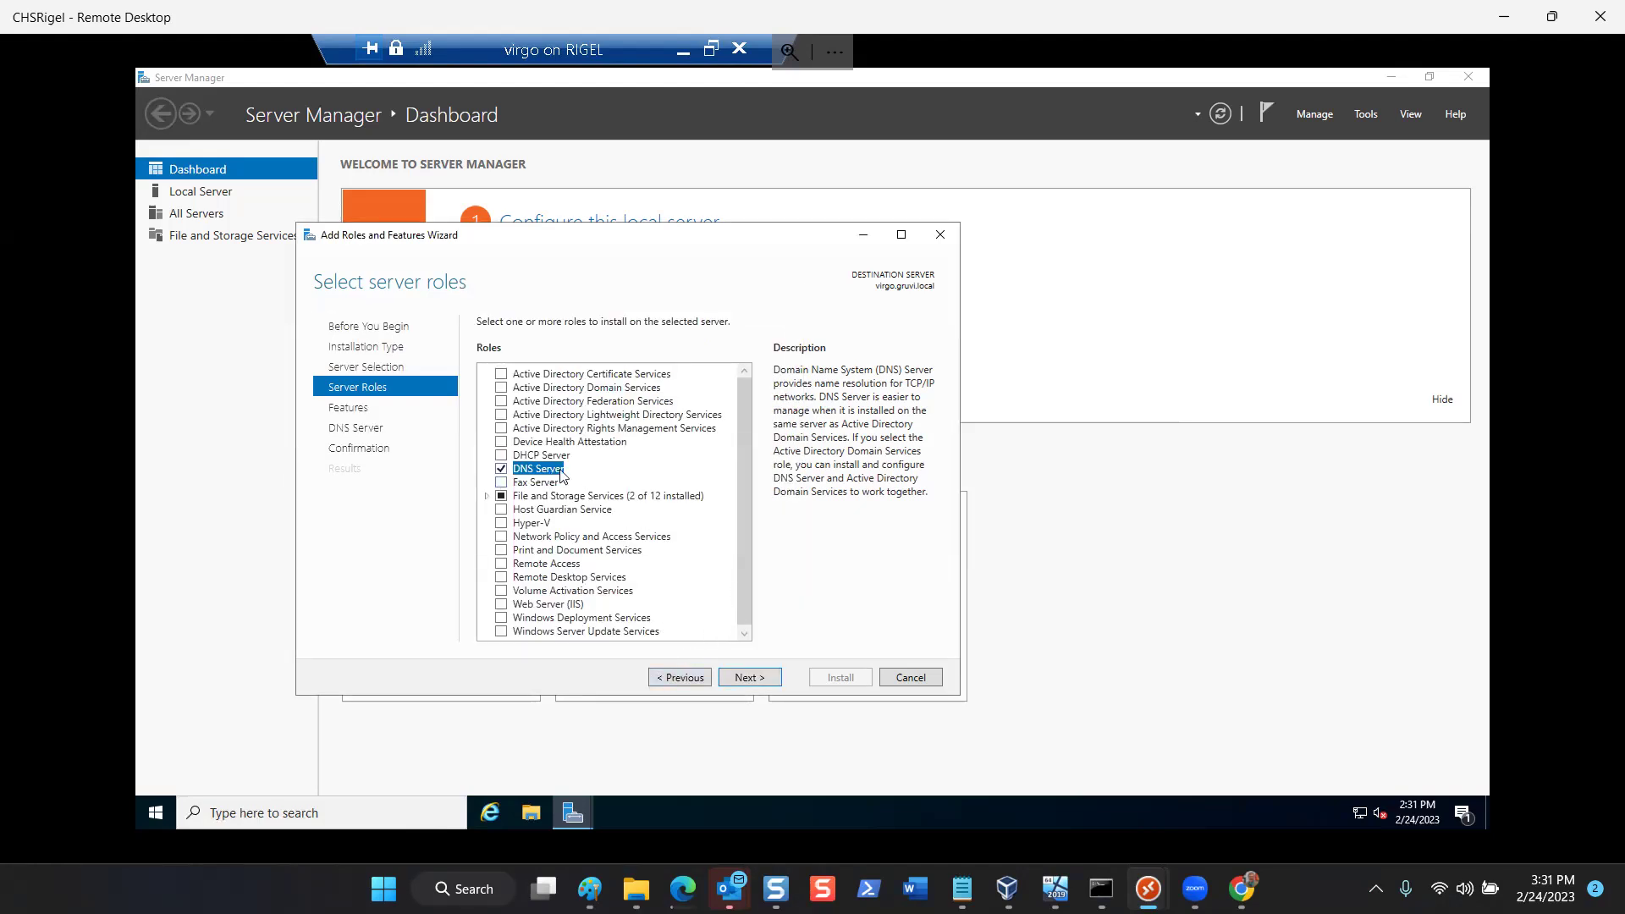
- Advance past the Features and DNS Server pages and enable automatic restart if required
left_click(744, 678)
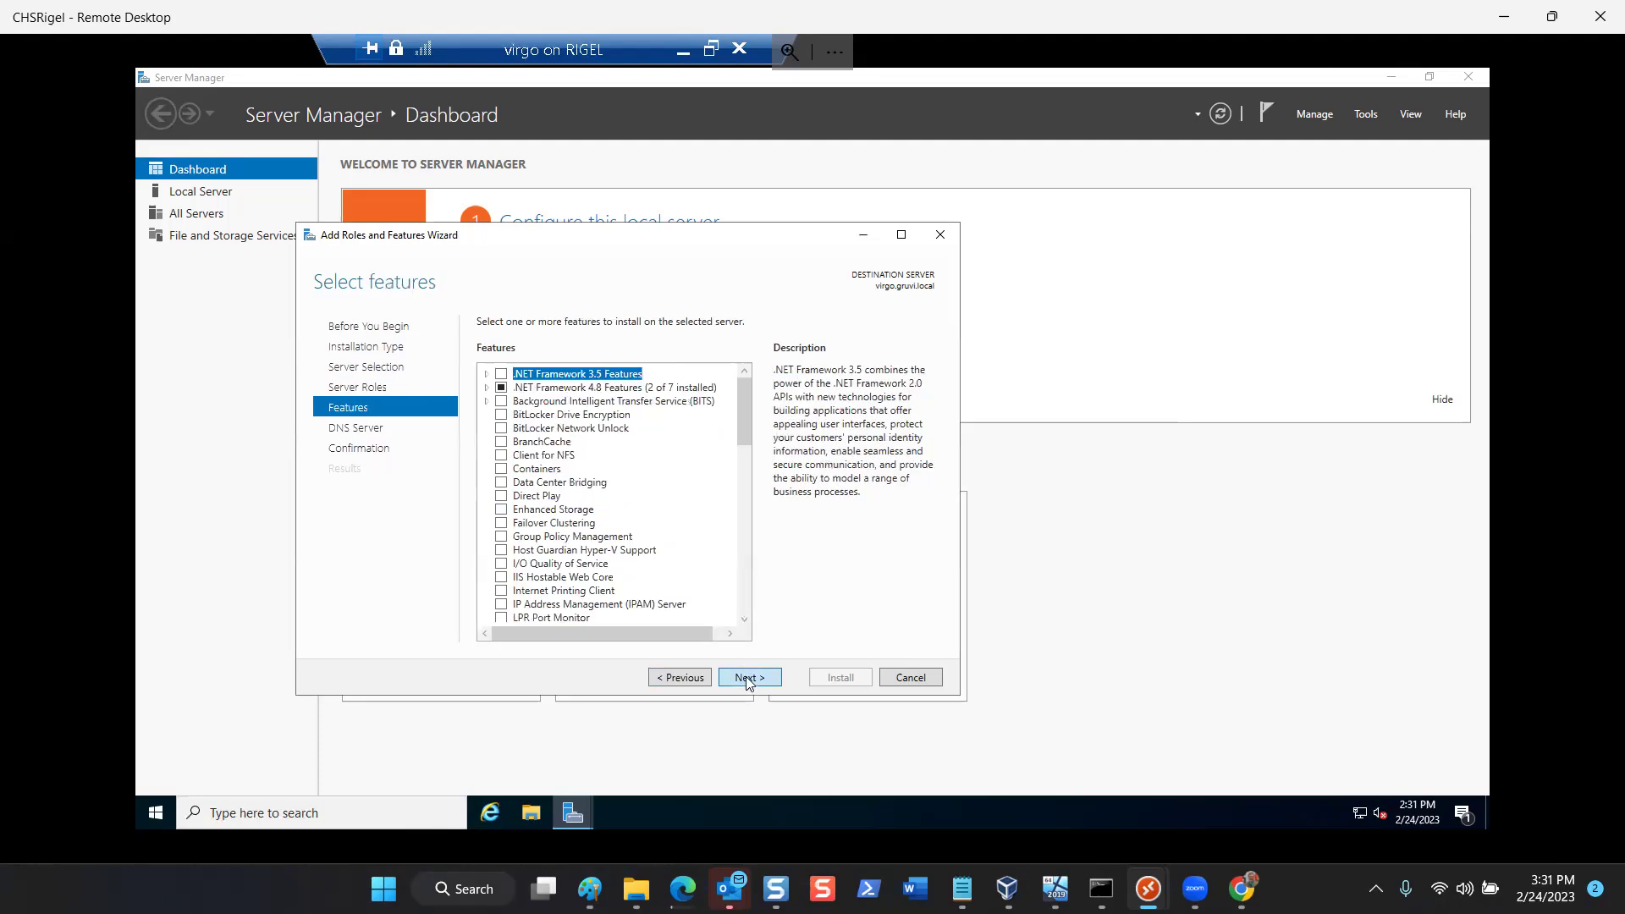
left_click(748, 681)
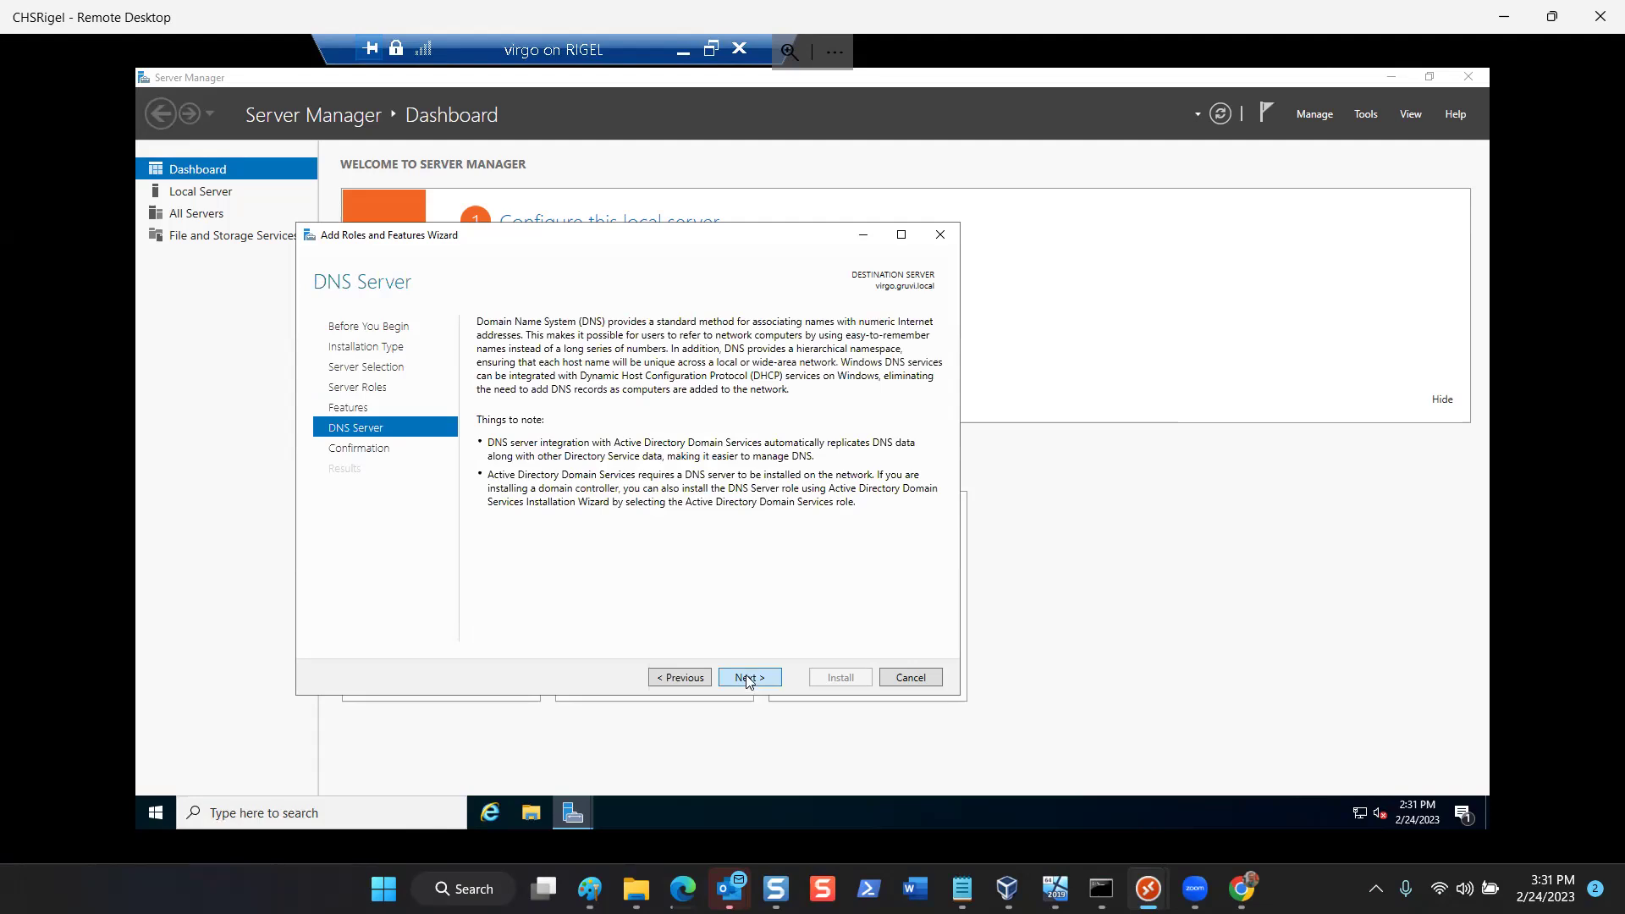
left_click(749, 681)
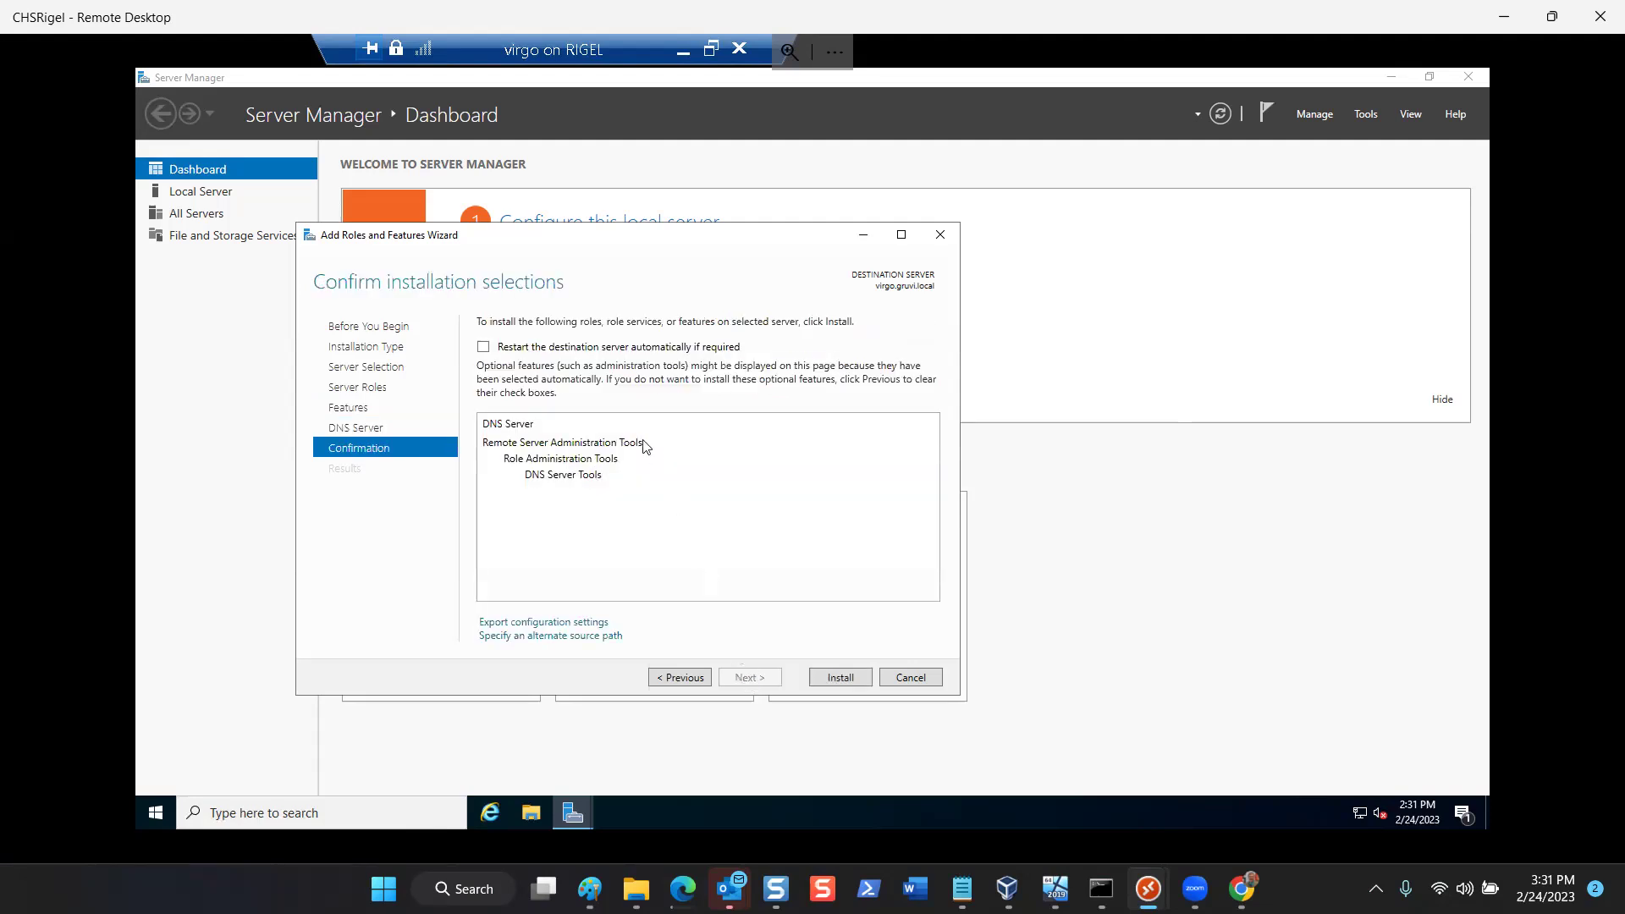
left_click(484, 347)
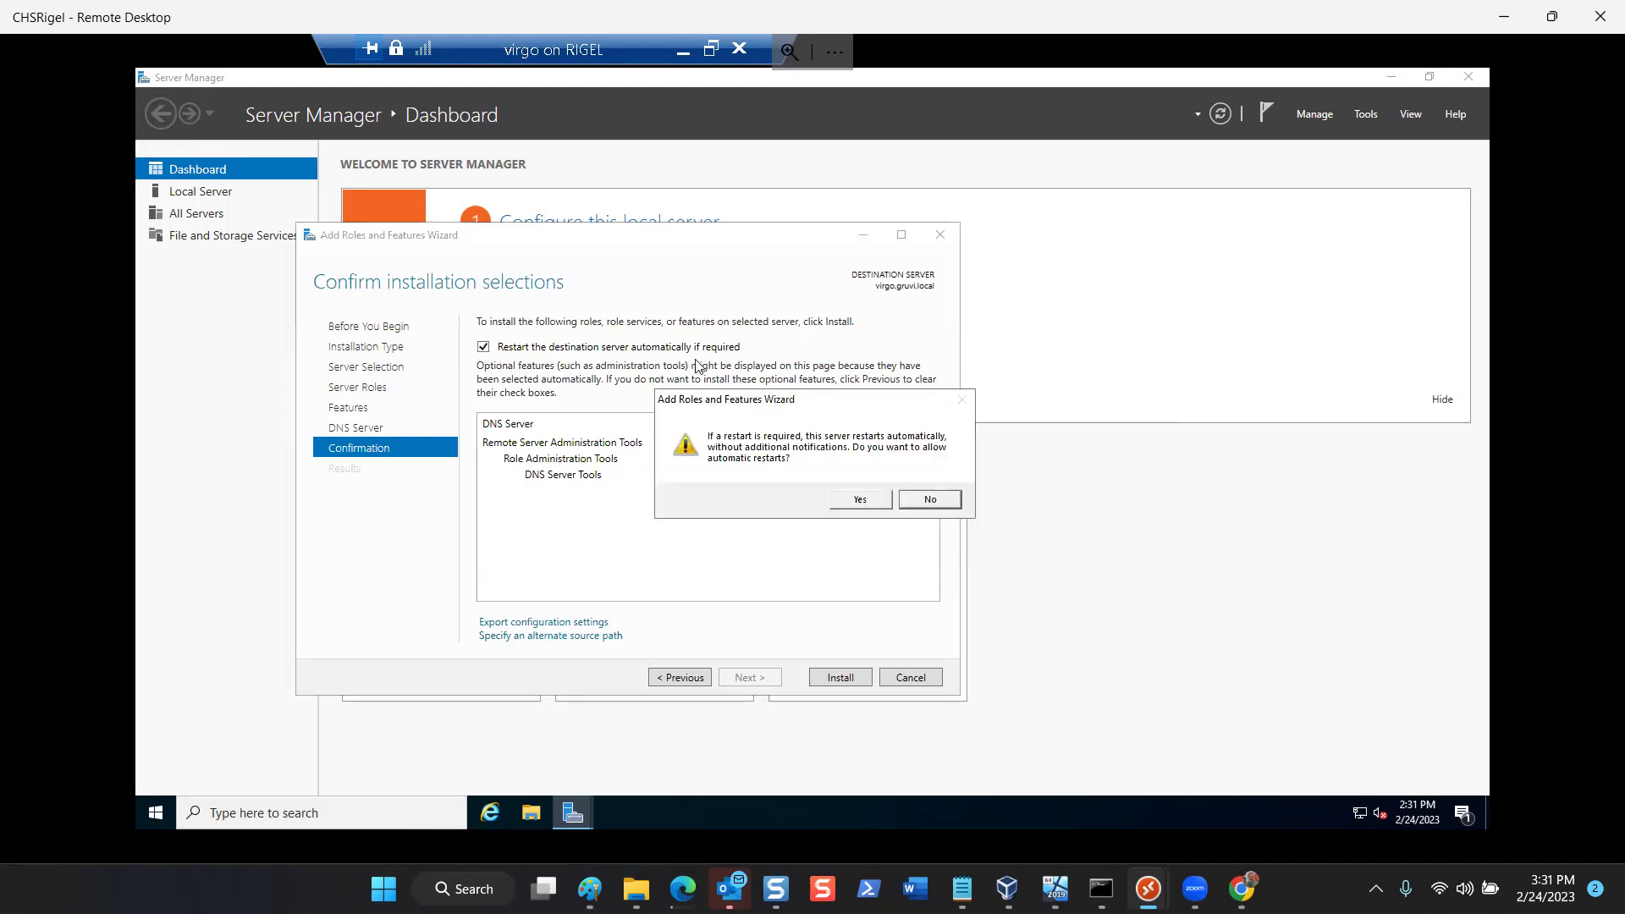
left_click(851, 501)
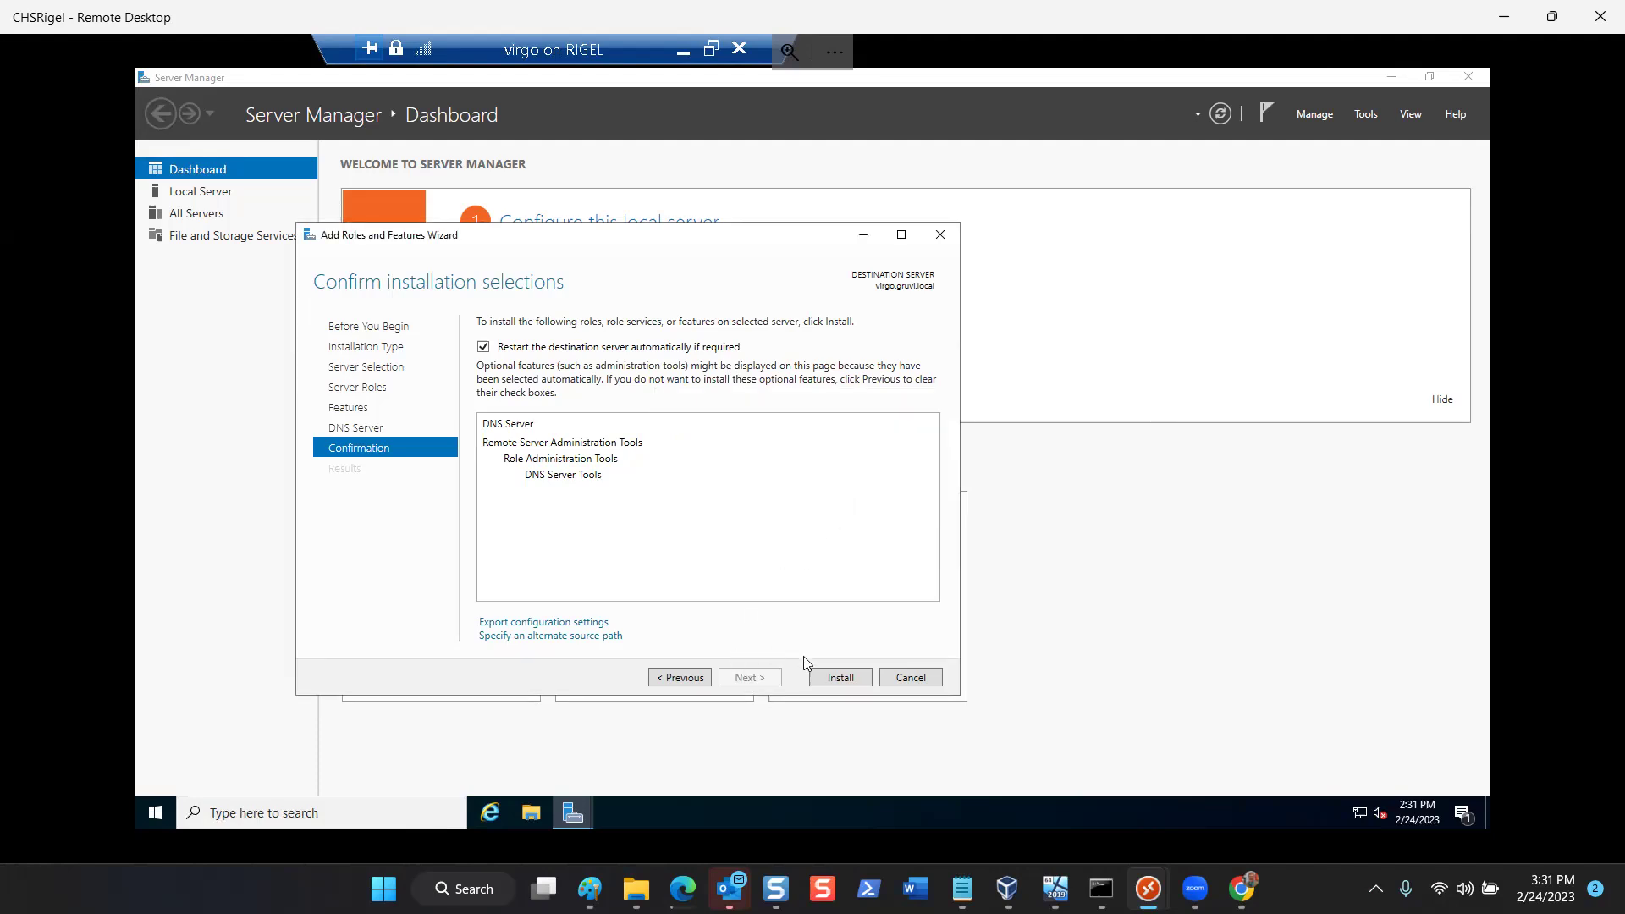
- Install the DNS Server role on virgo.gruvi.local and close the wizard after it succeeds
left_click(830, 679)
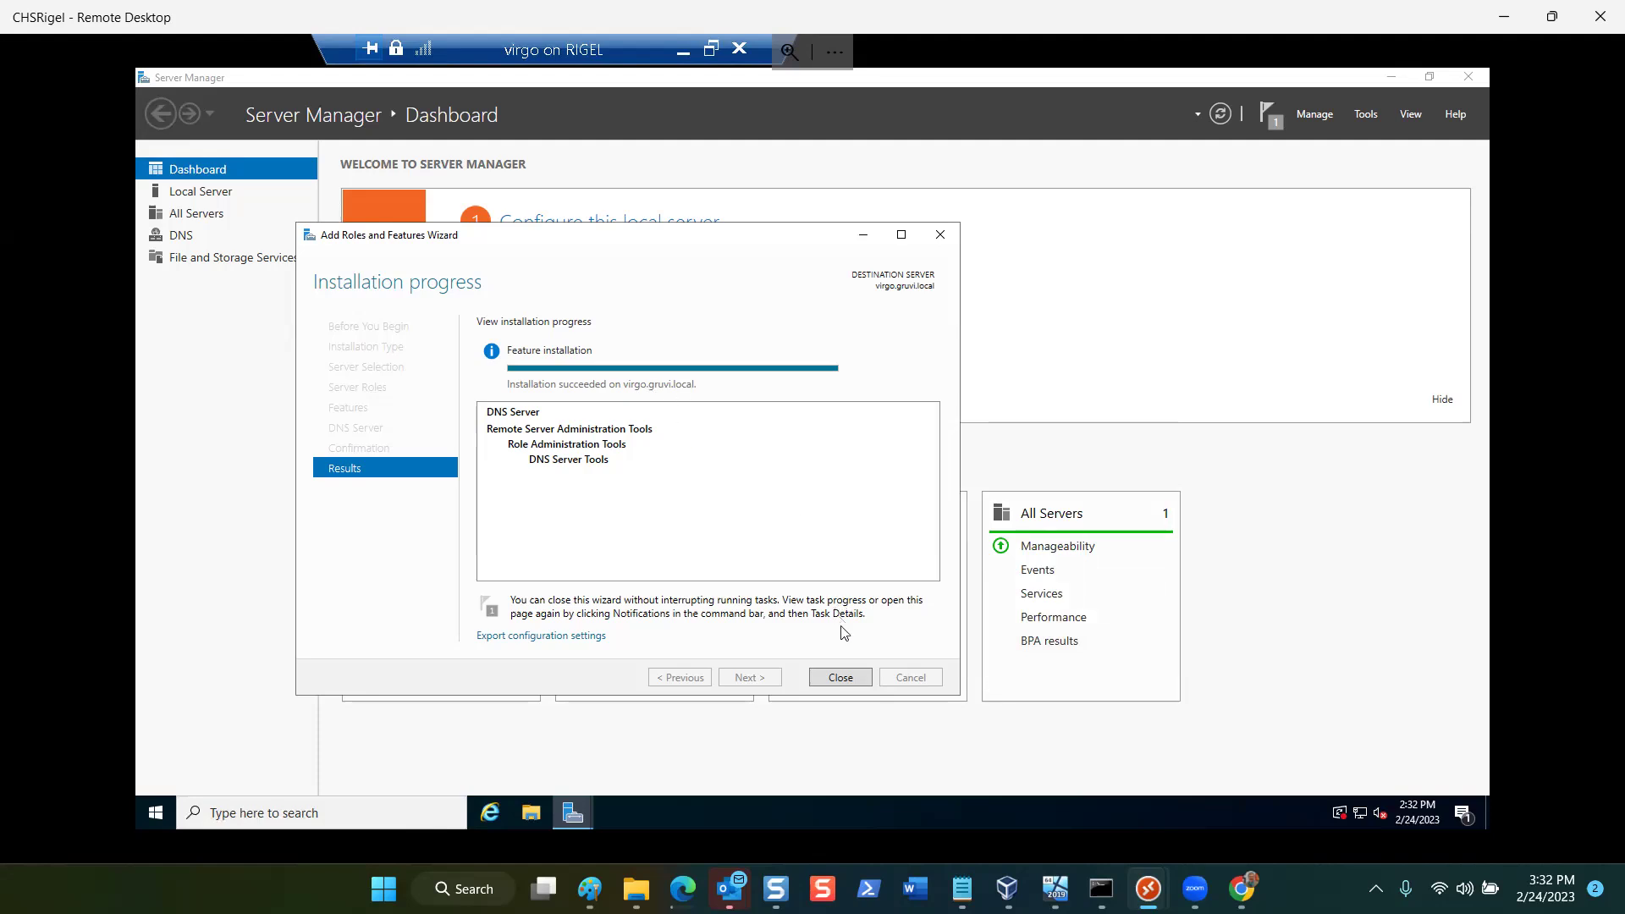
left_click(841, 678)
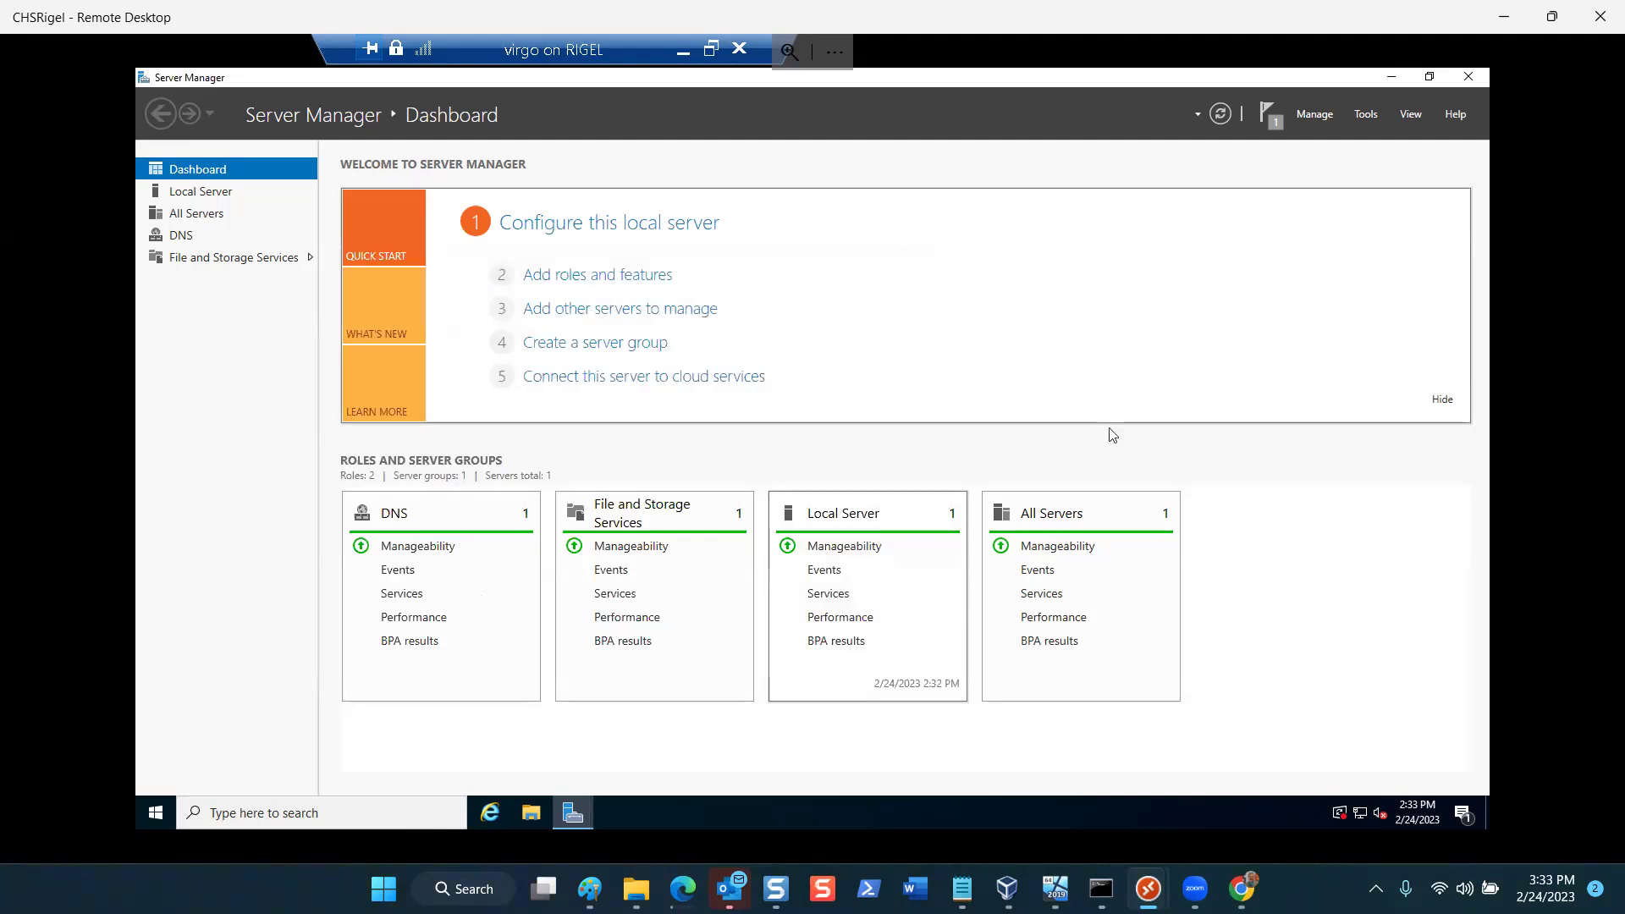
- Pin the DNS tool from Windows Administrative Tools to the Start tiles
left_click(1391, 77)
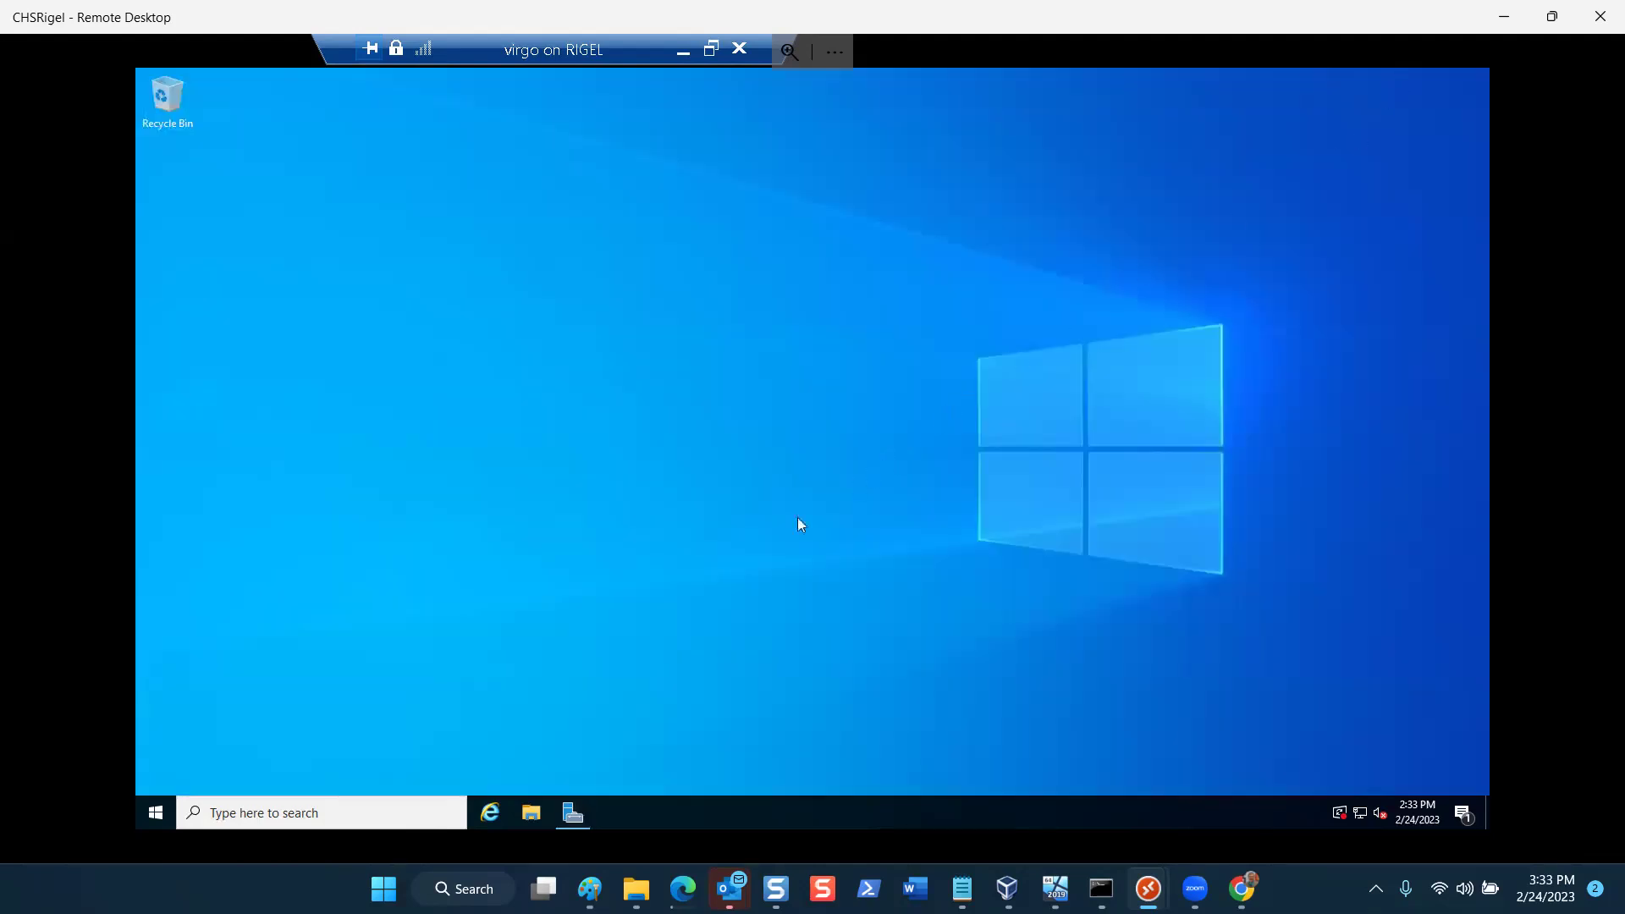
left_click(157, 814)
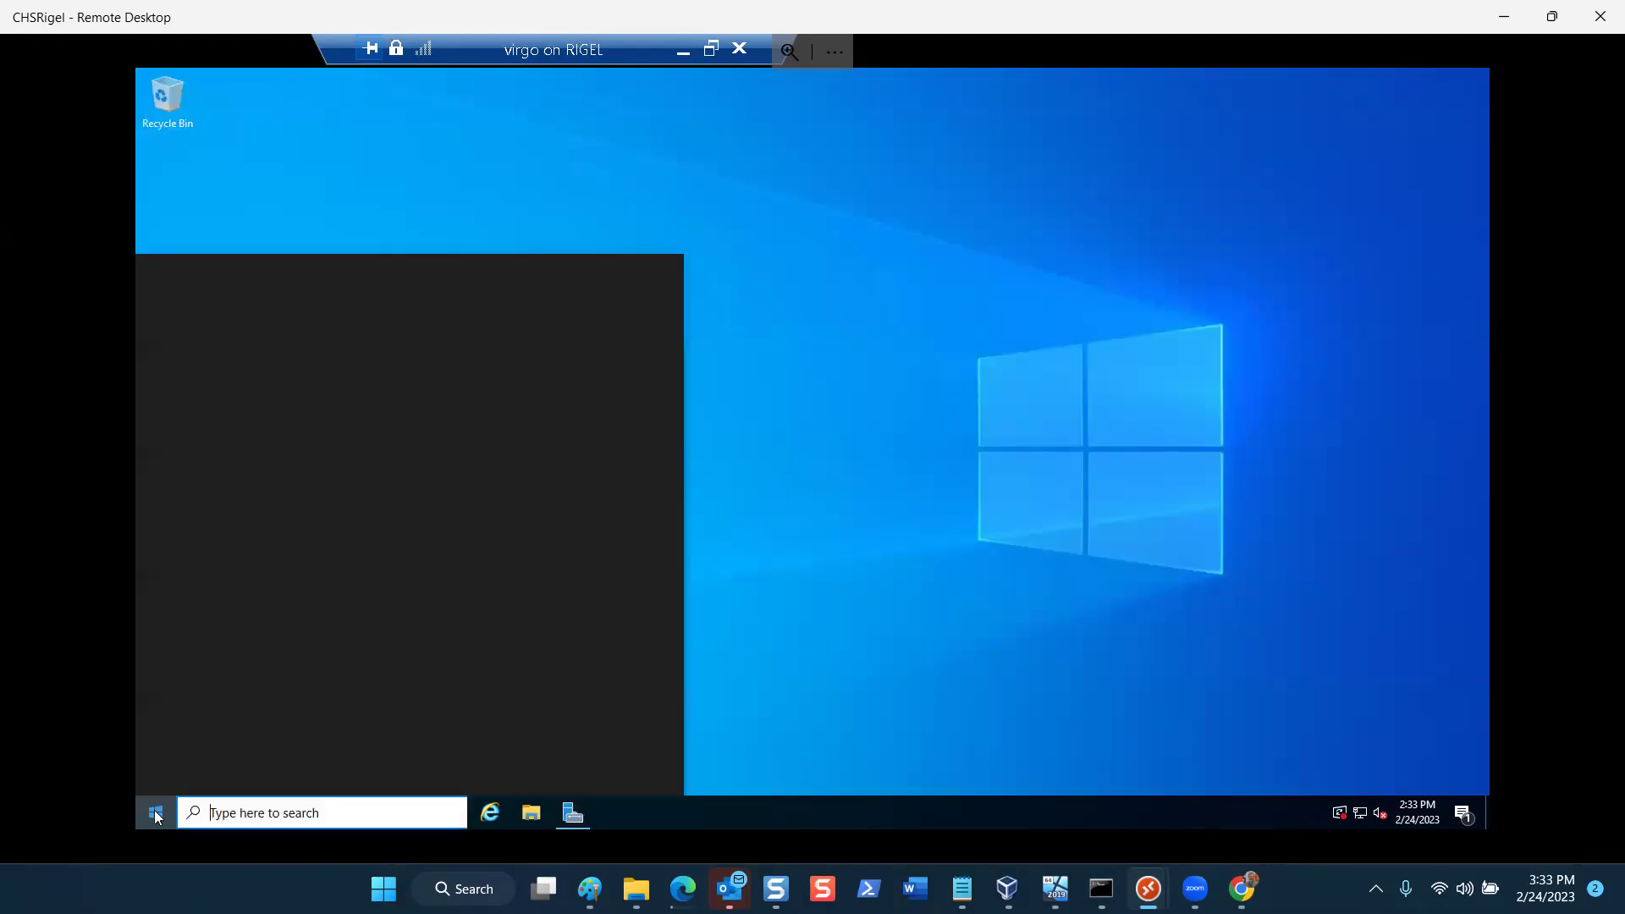
mouse_move(206, 755)
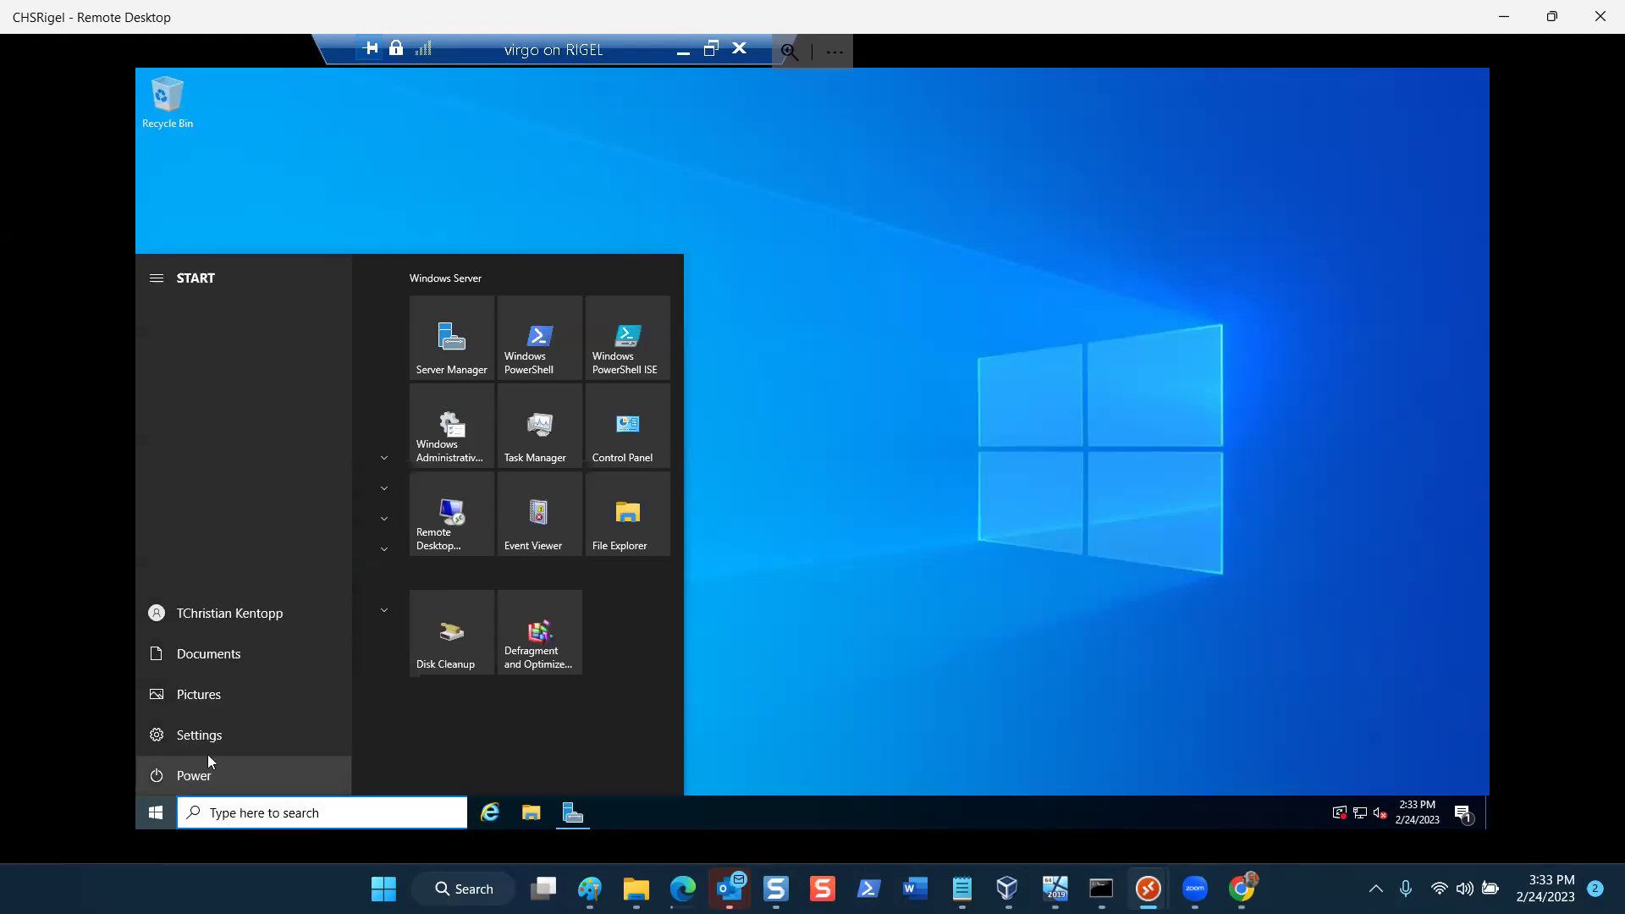
left_click(156, 815)
left_click(157, 815)
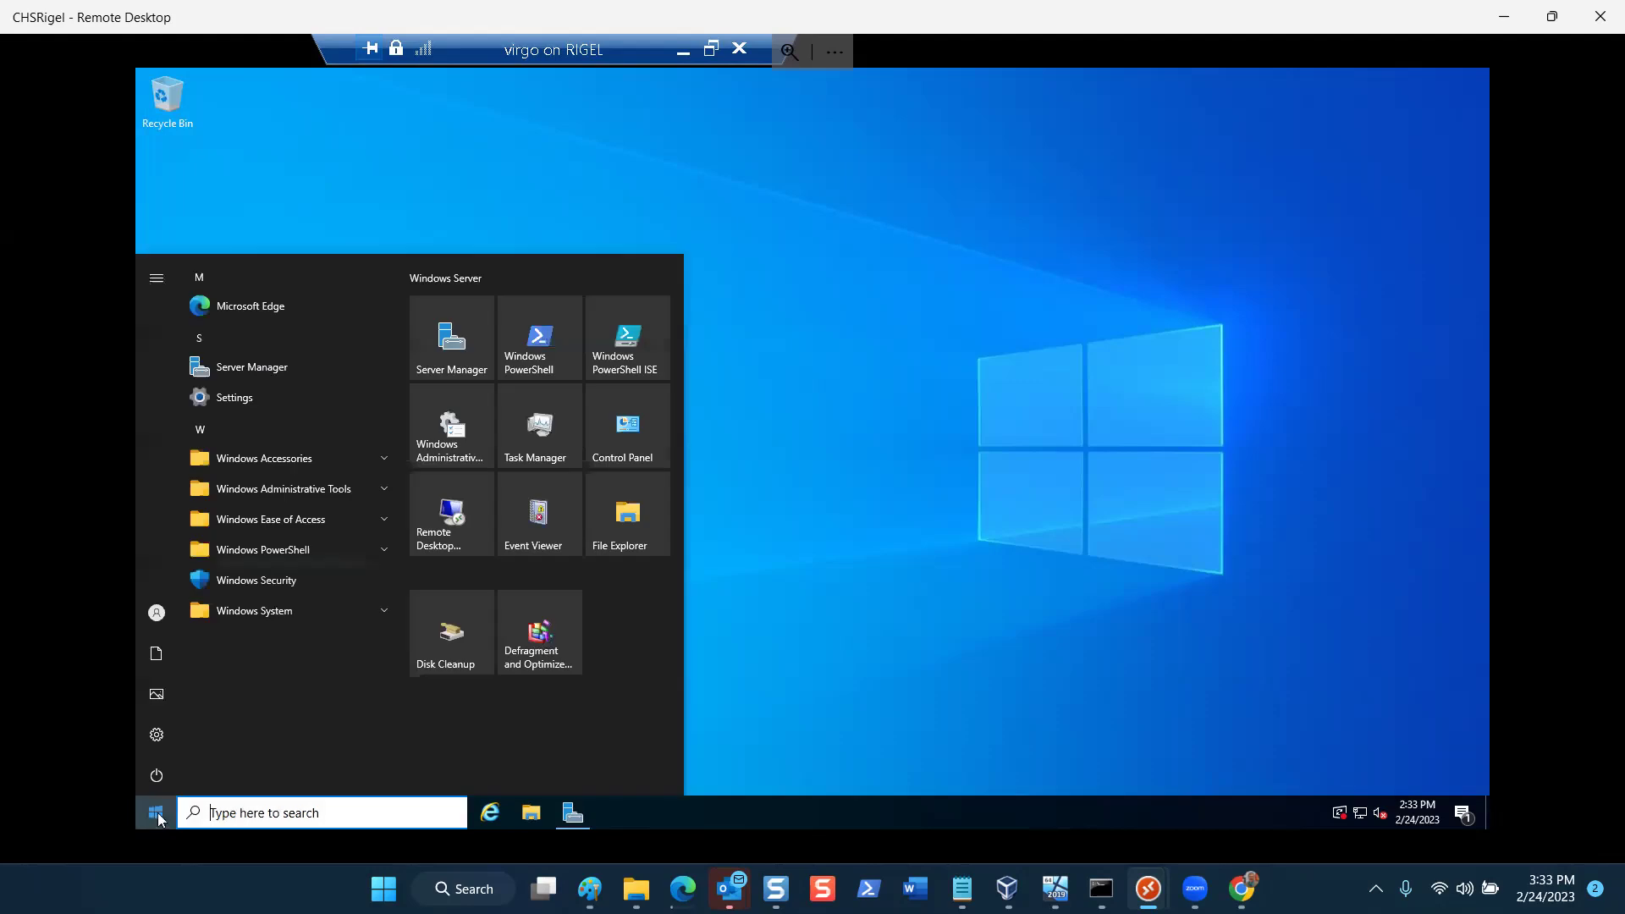
left_click(256, 489)
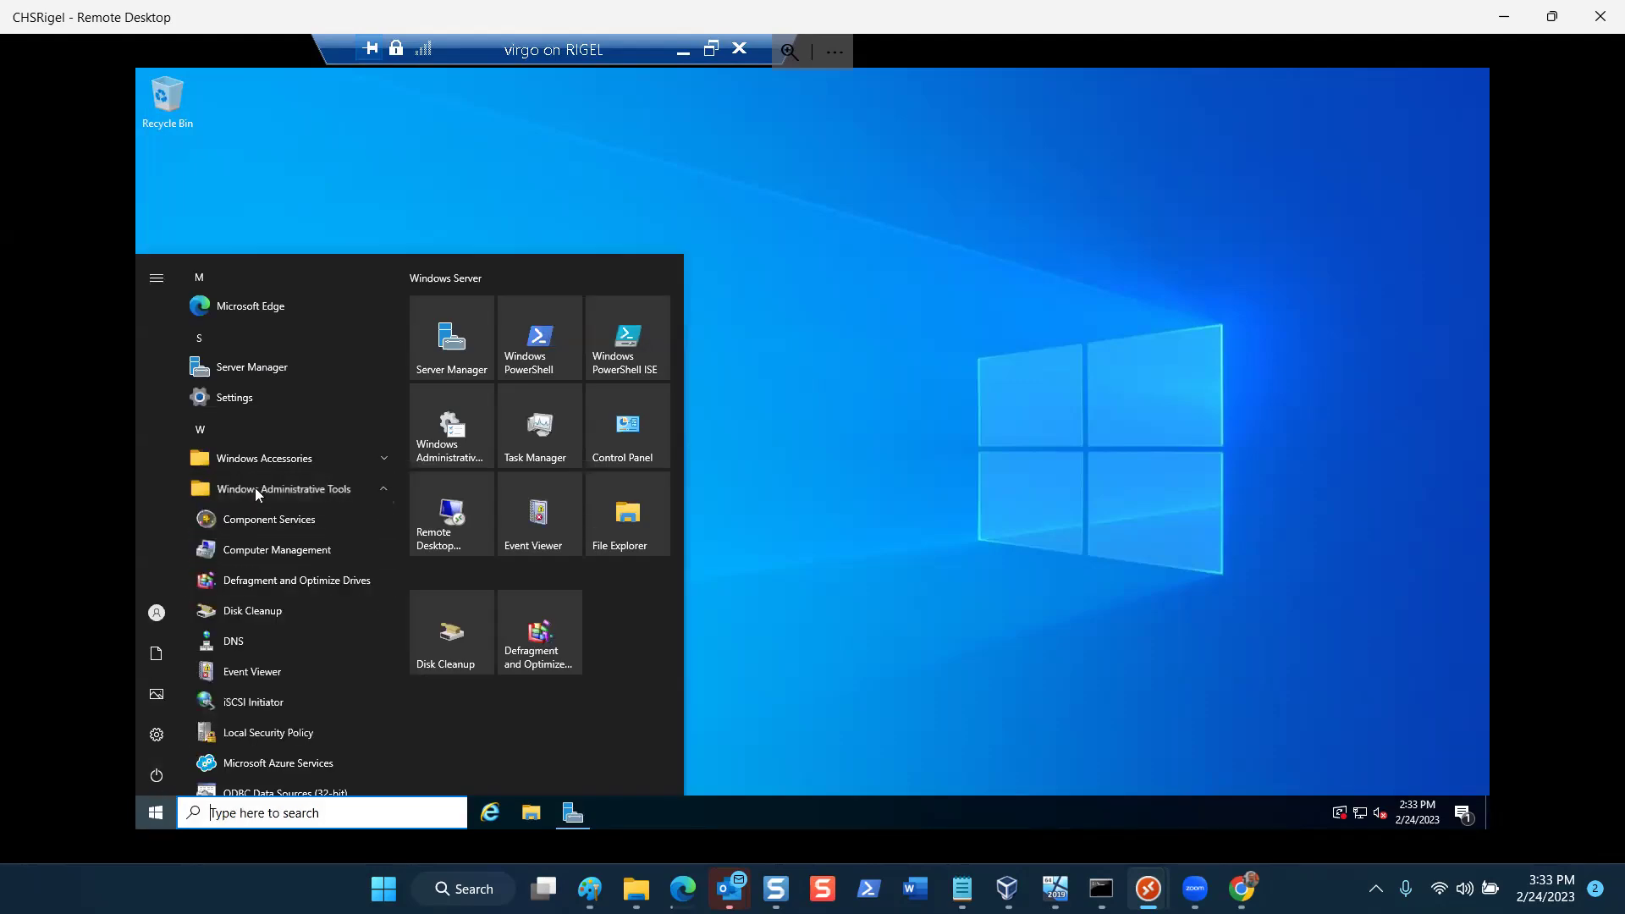
right_click(239, 643)
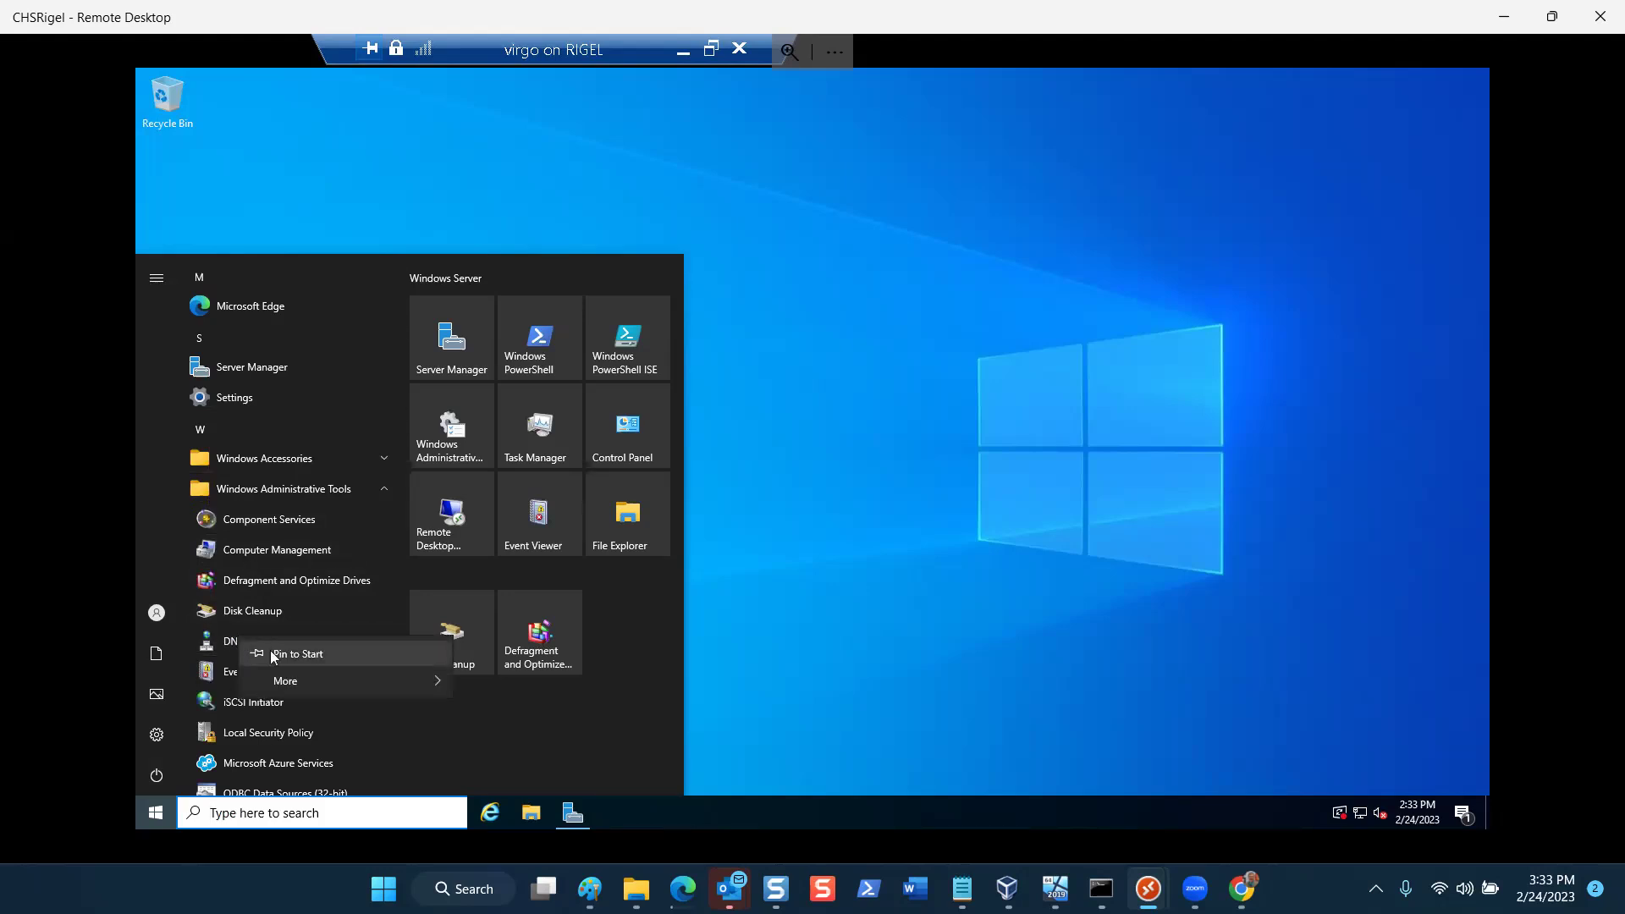
left_click(273, 655)
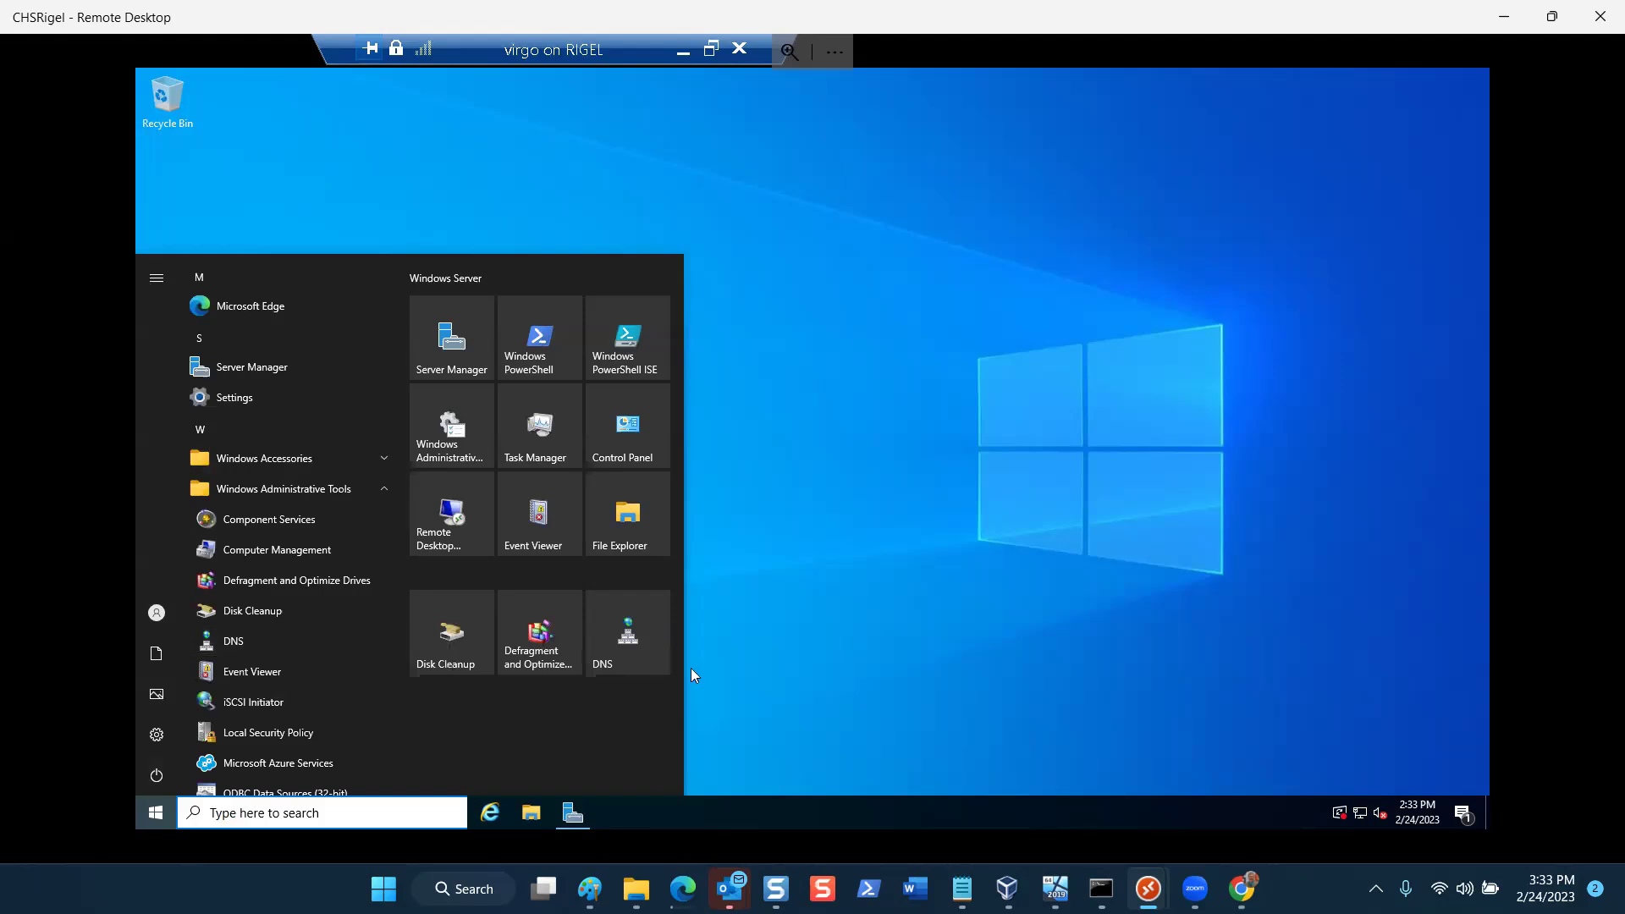
- Run the pinned DNS tile as administrator to open DNS Manager
right_click(622, 642)
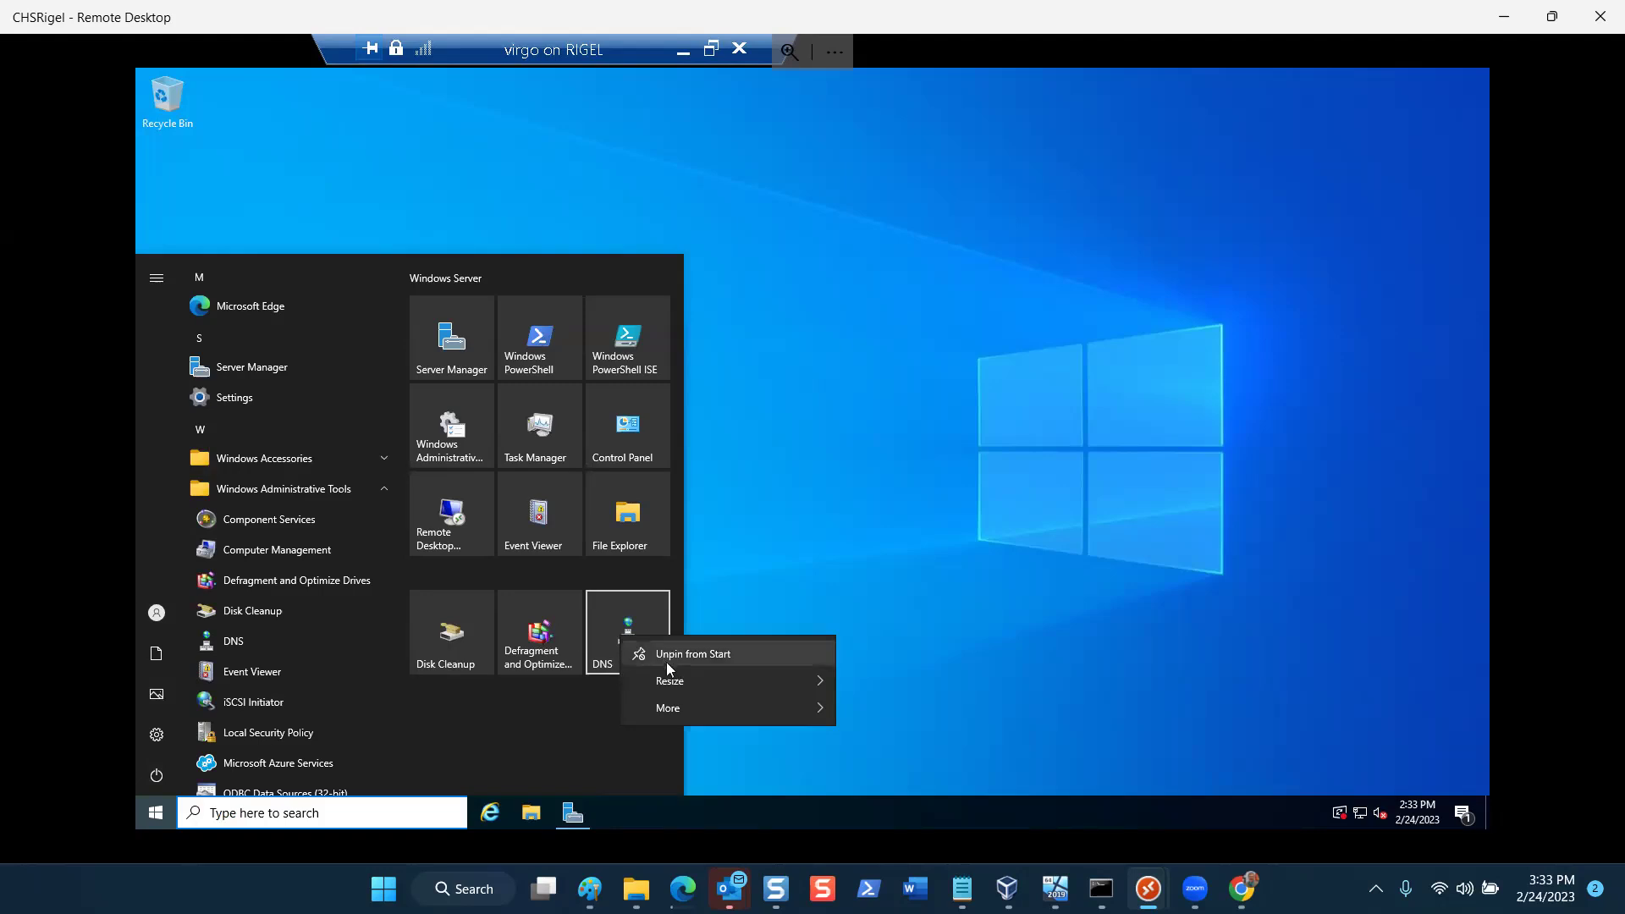
mouse_move(670, 717)
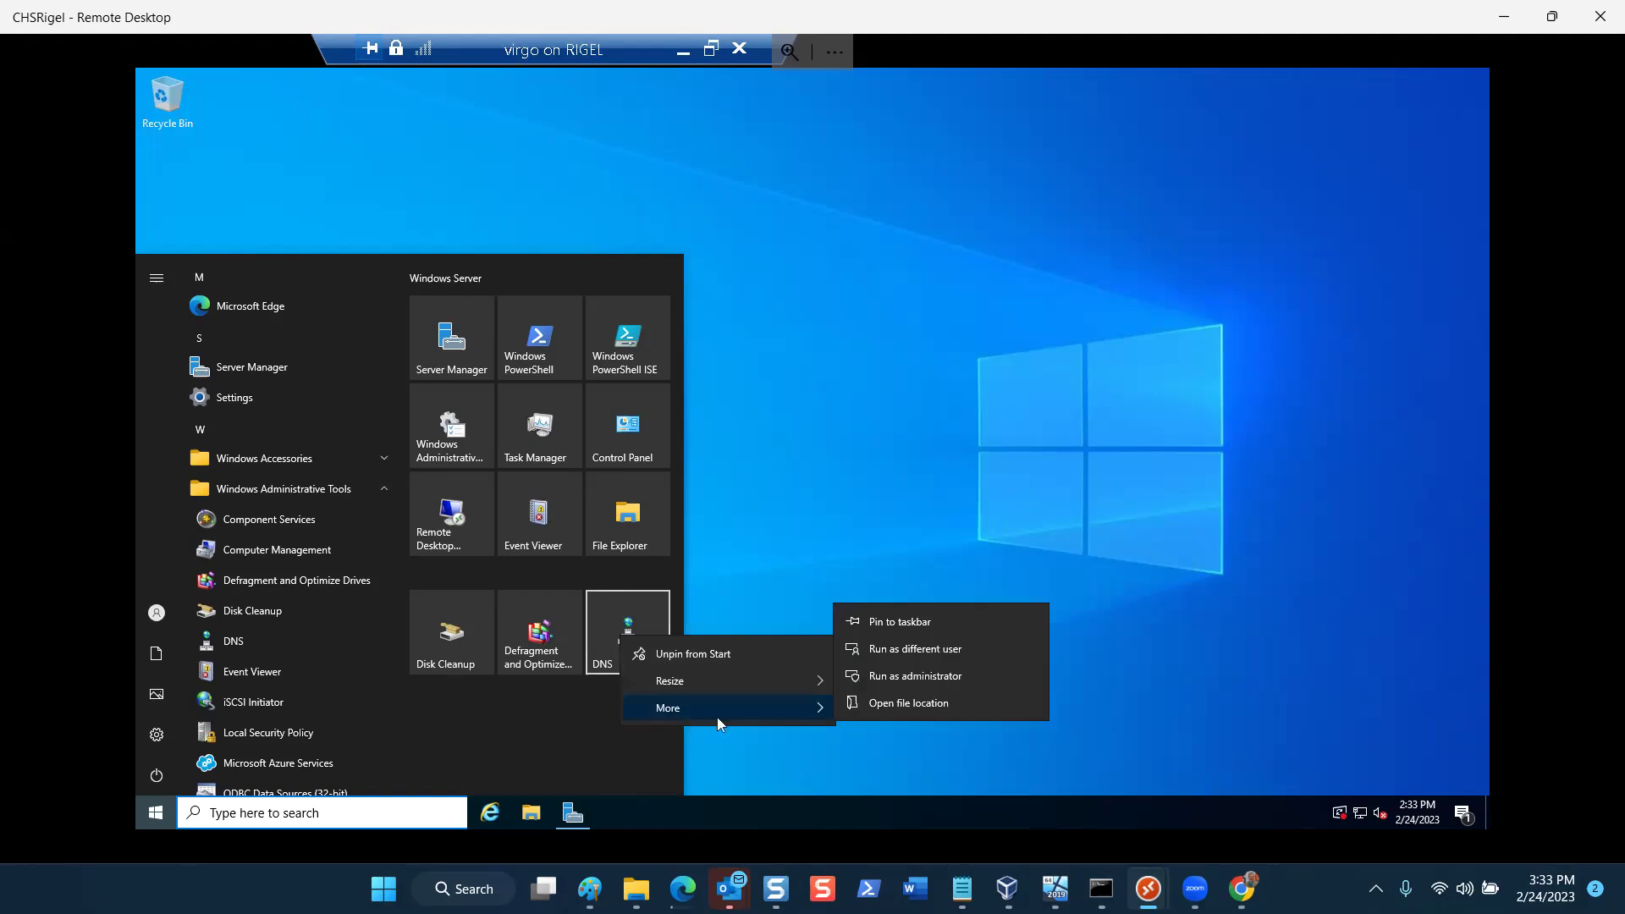
left_click(901, 674)
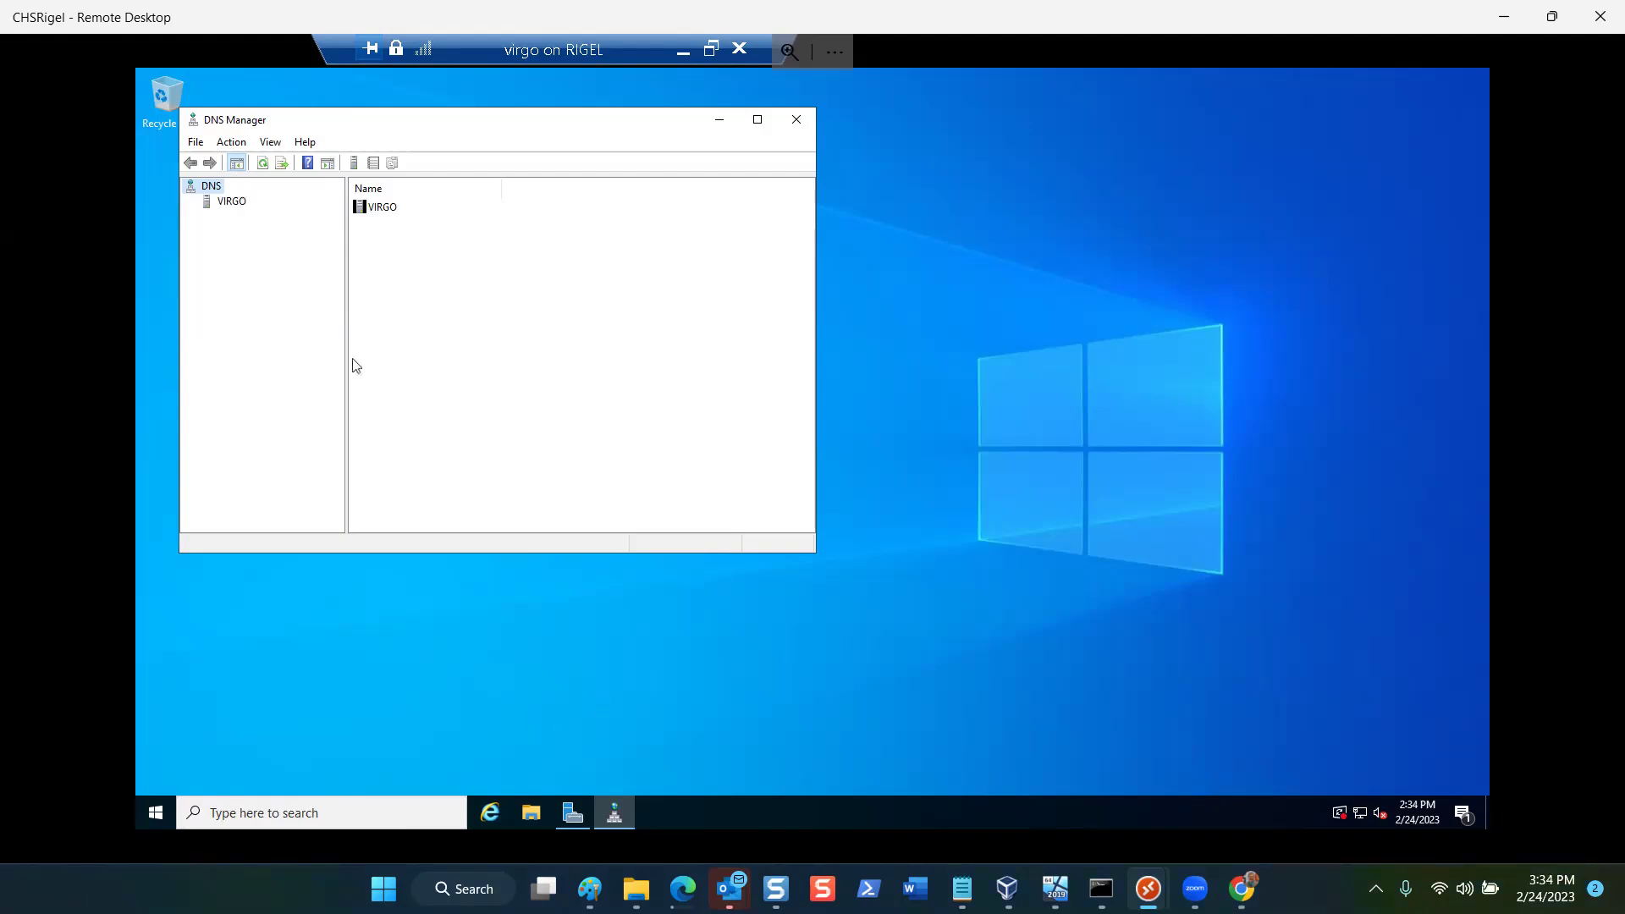
left_click(154, 814)
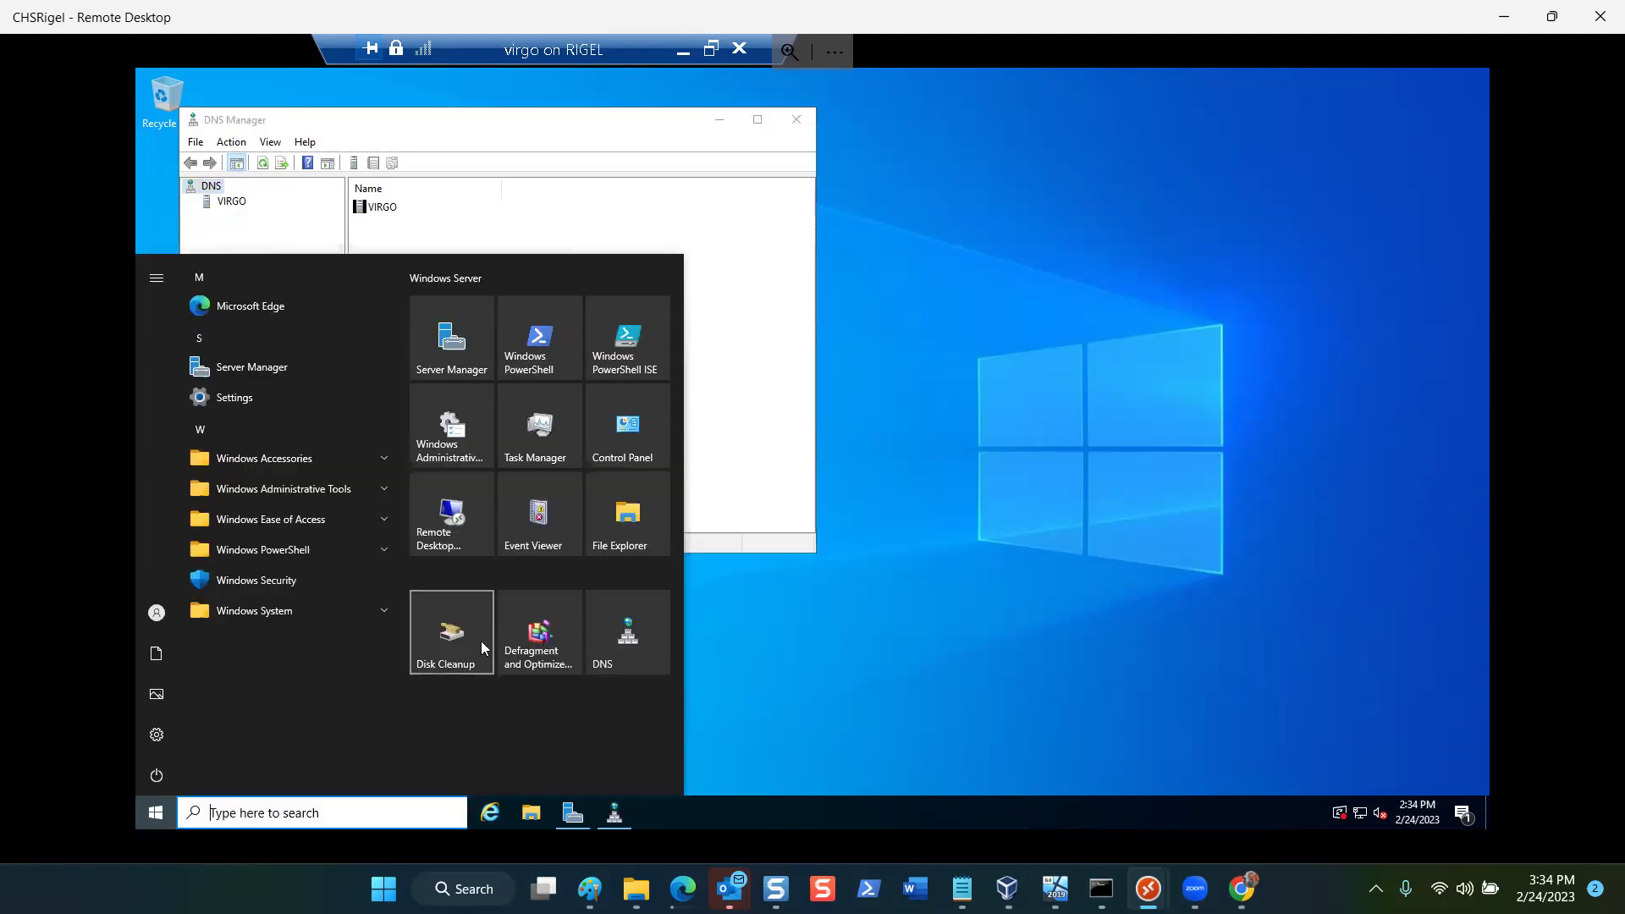
left_click(454, 355)
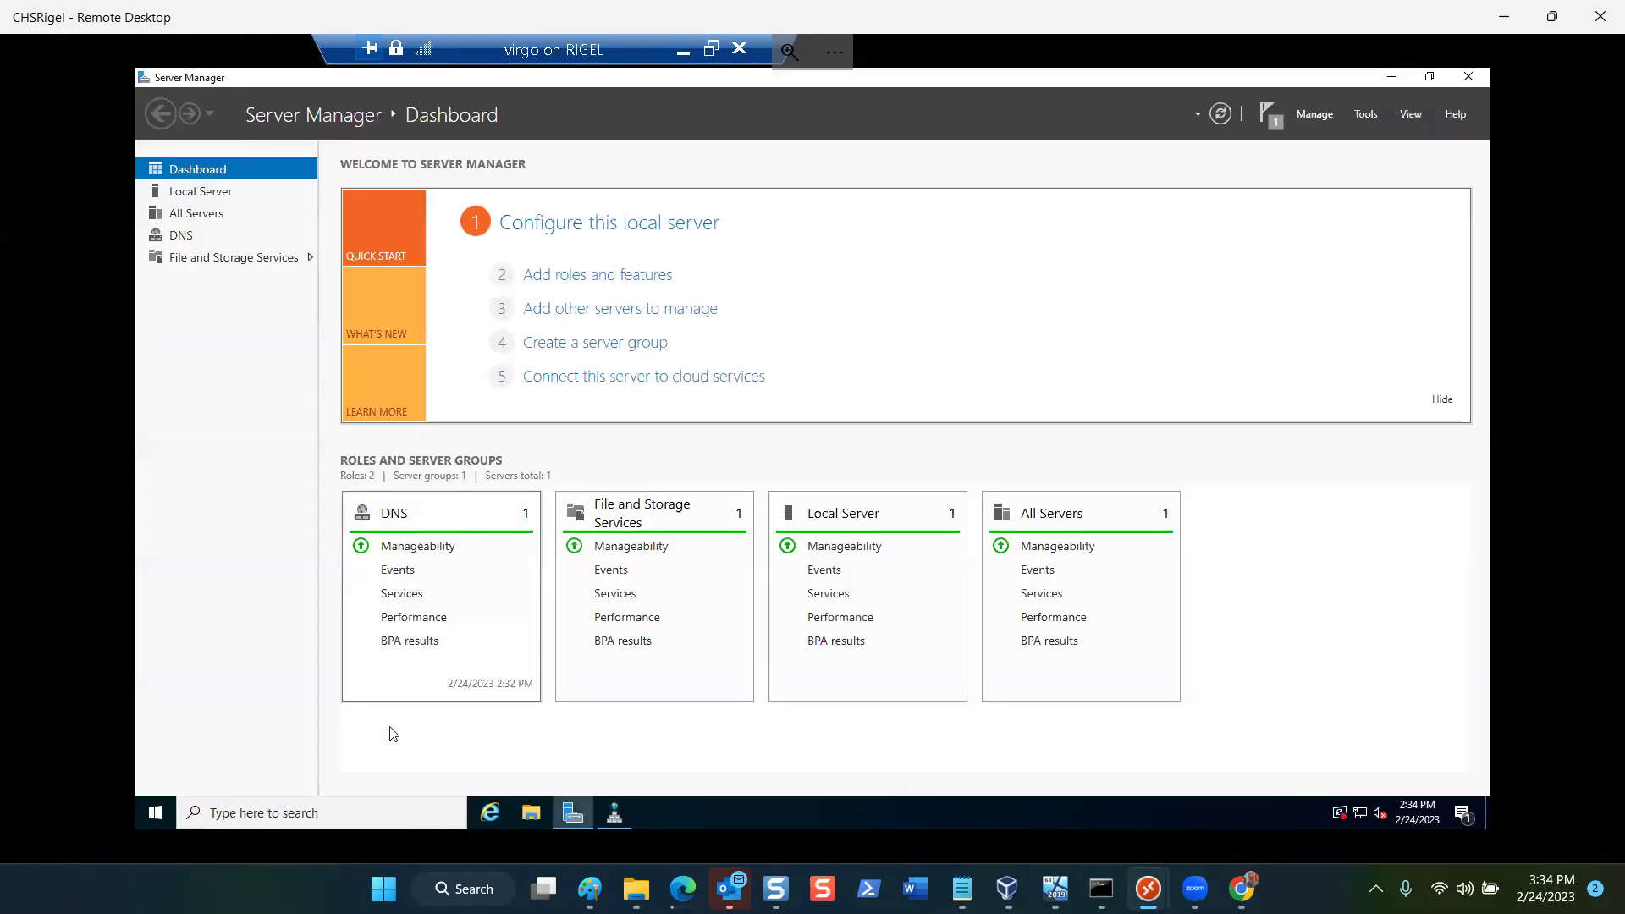
left_click(196, 194)
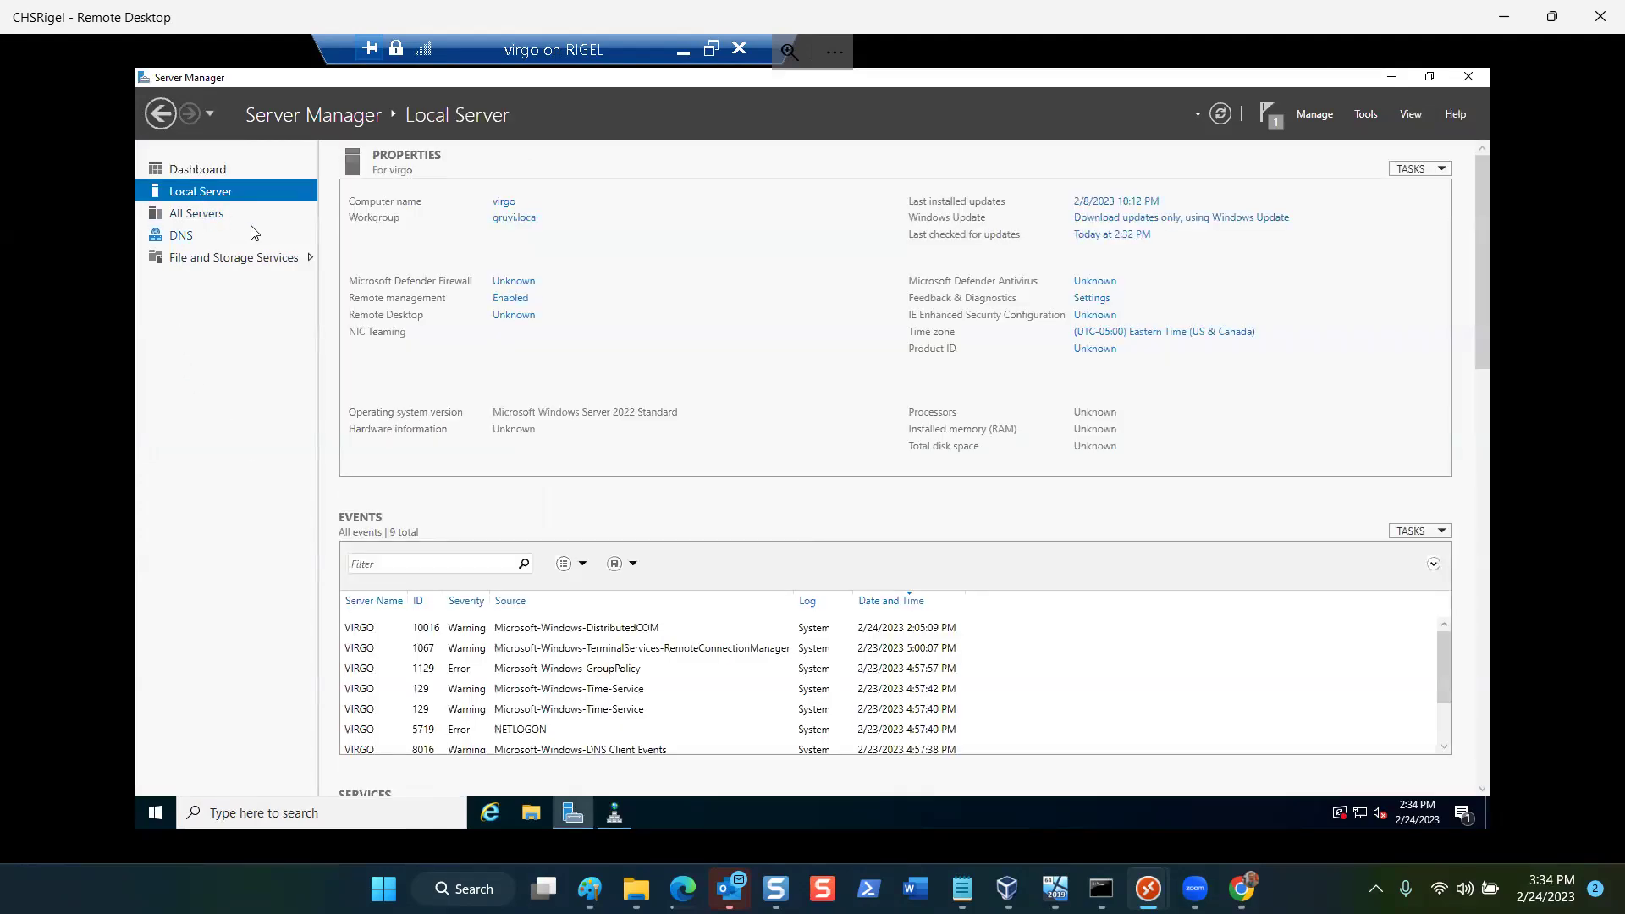
left_click(503, 203)
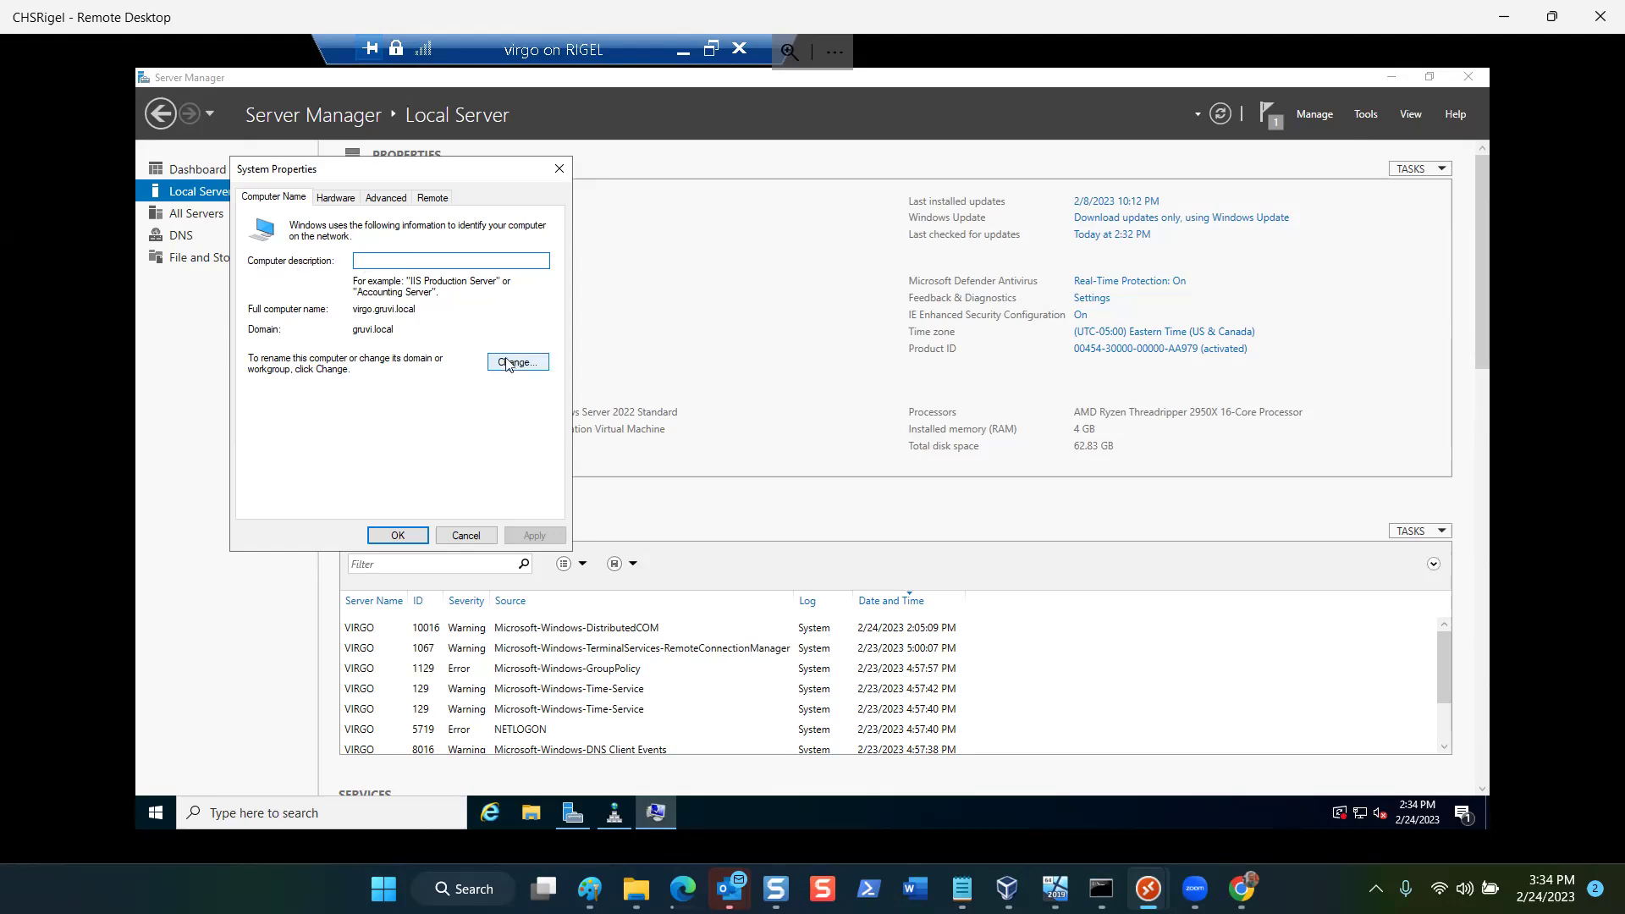
left_click(508, 363)
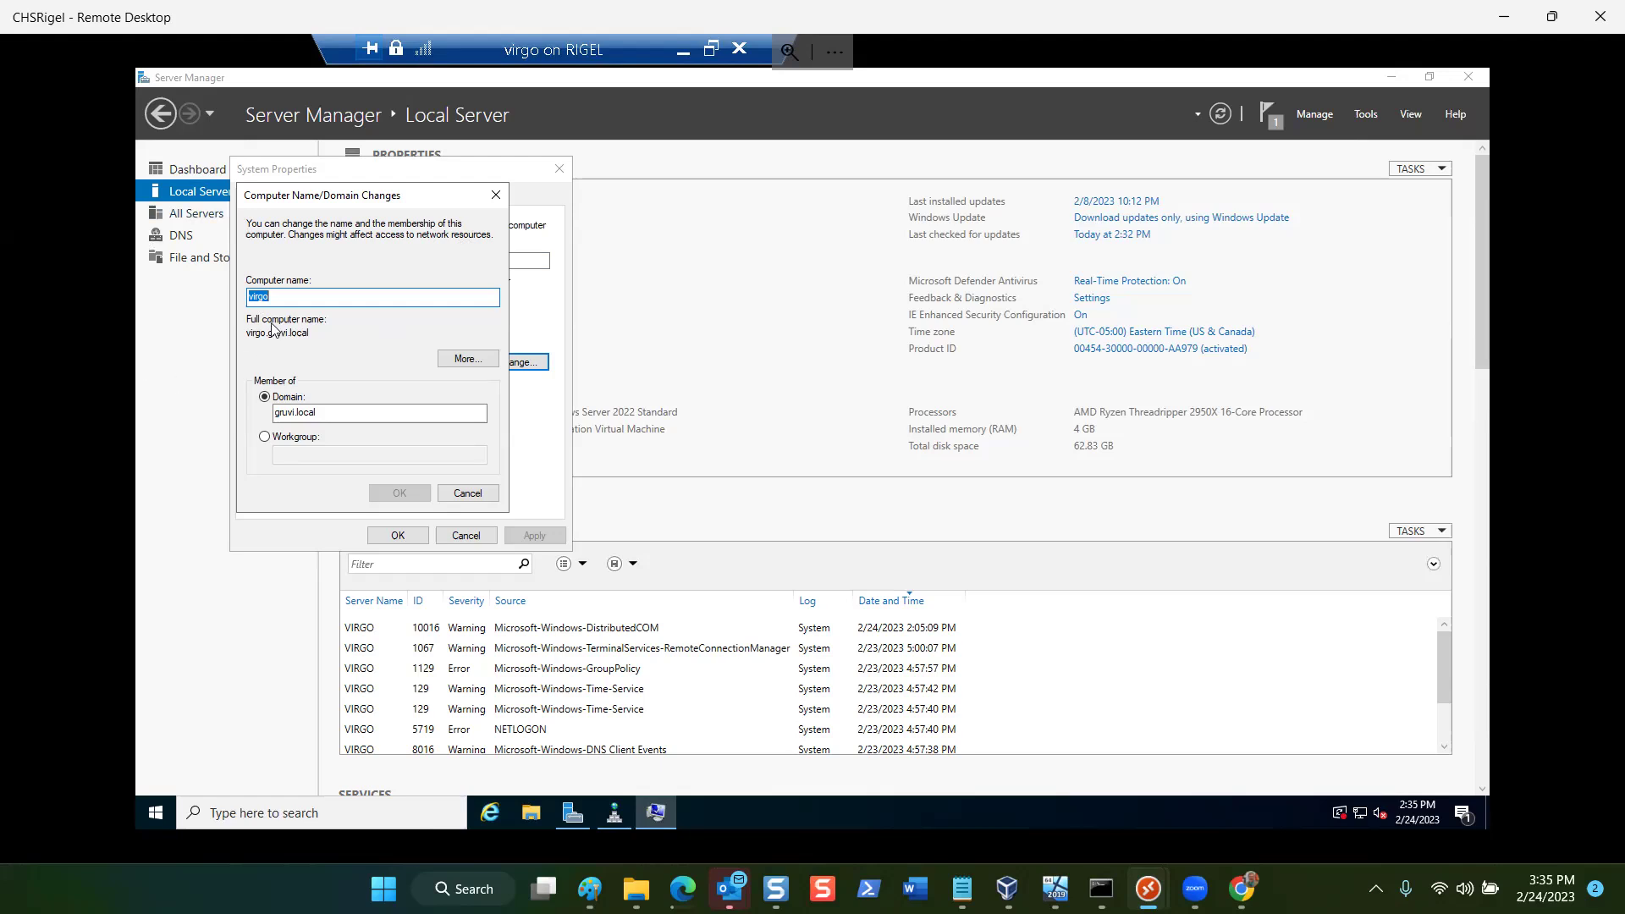
left_click(459, 496)
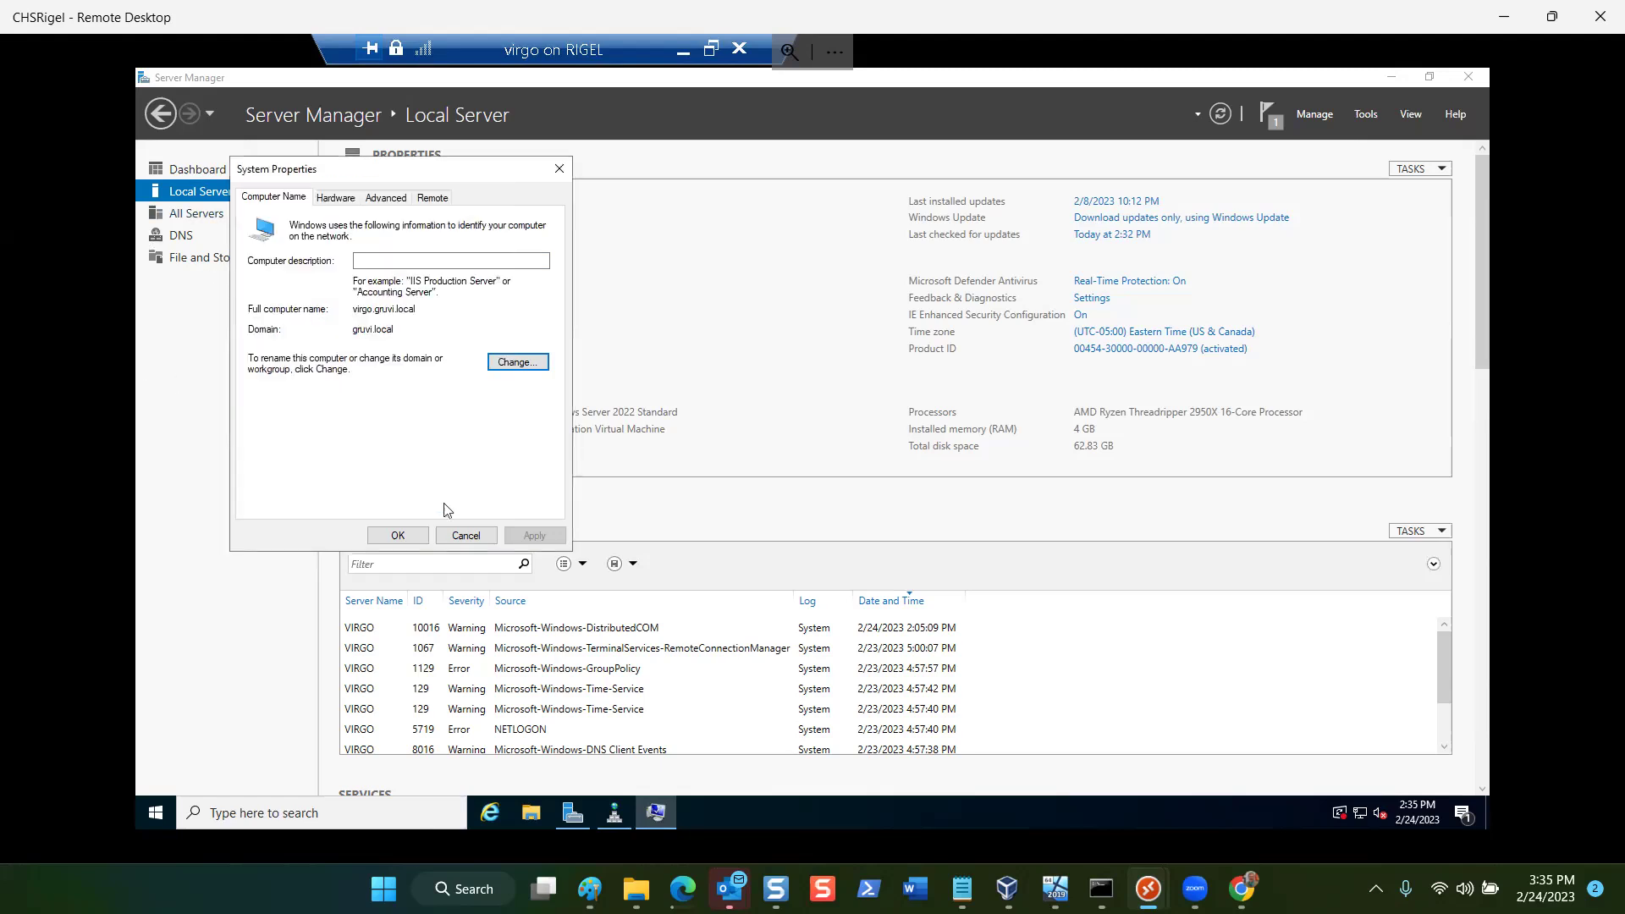
left_click(397, 537)
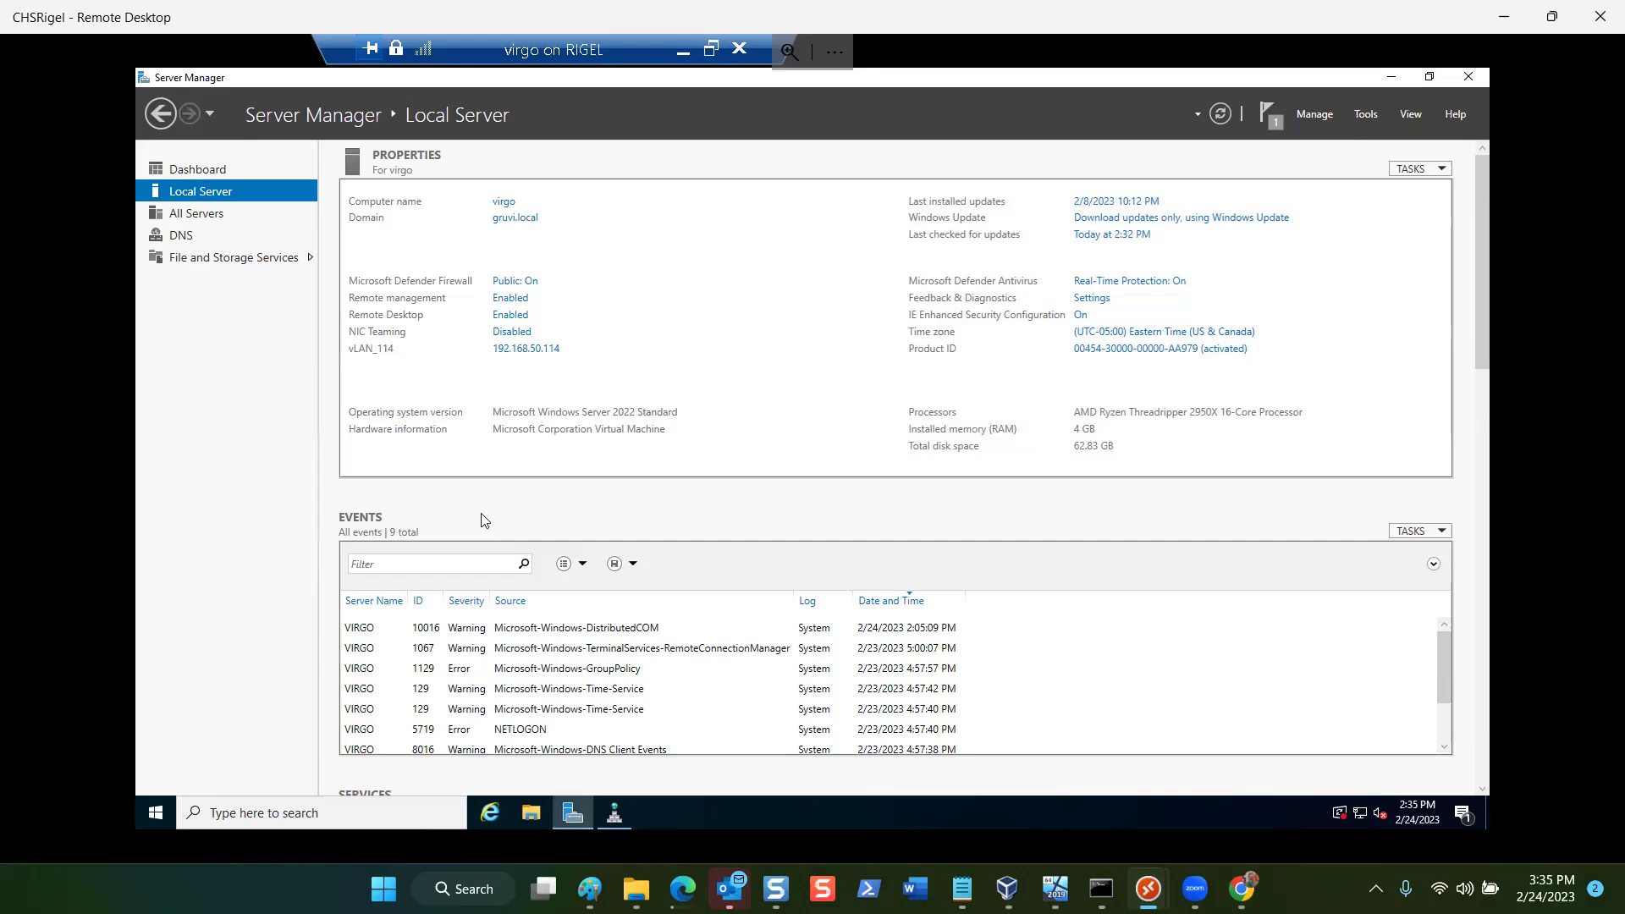
left_click(175, 168)
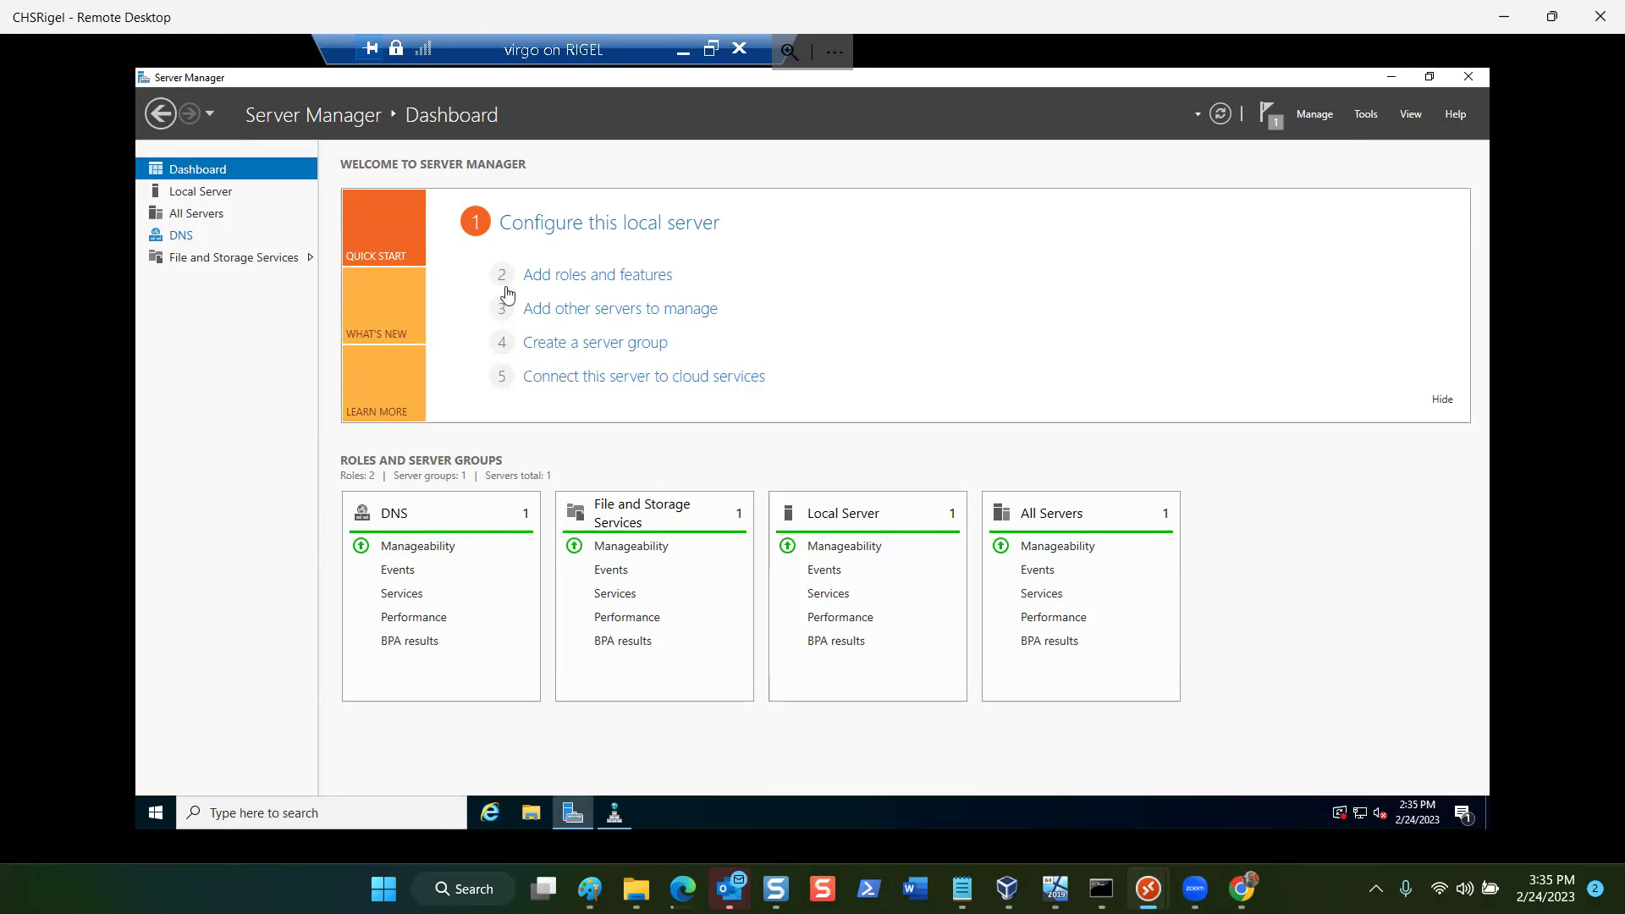
left_click(1393, 78)
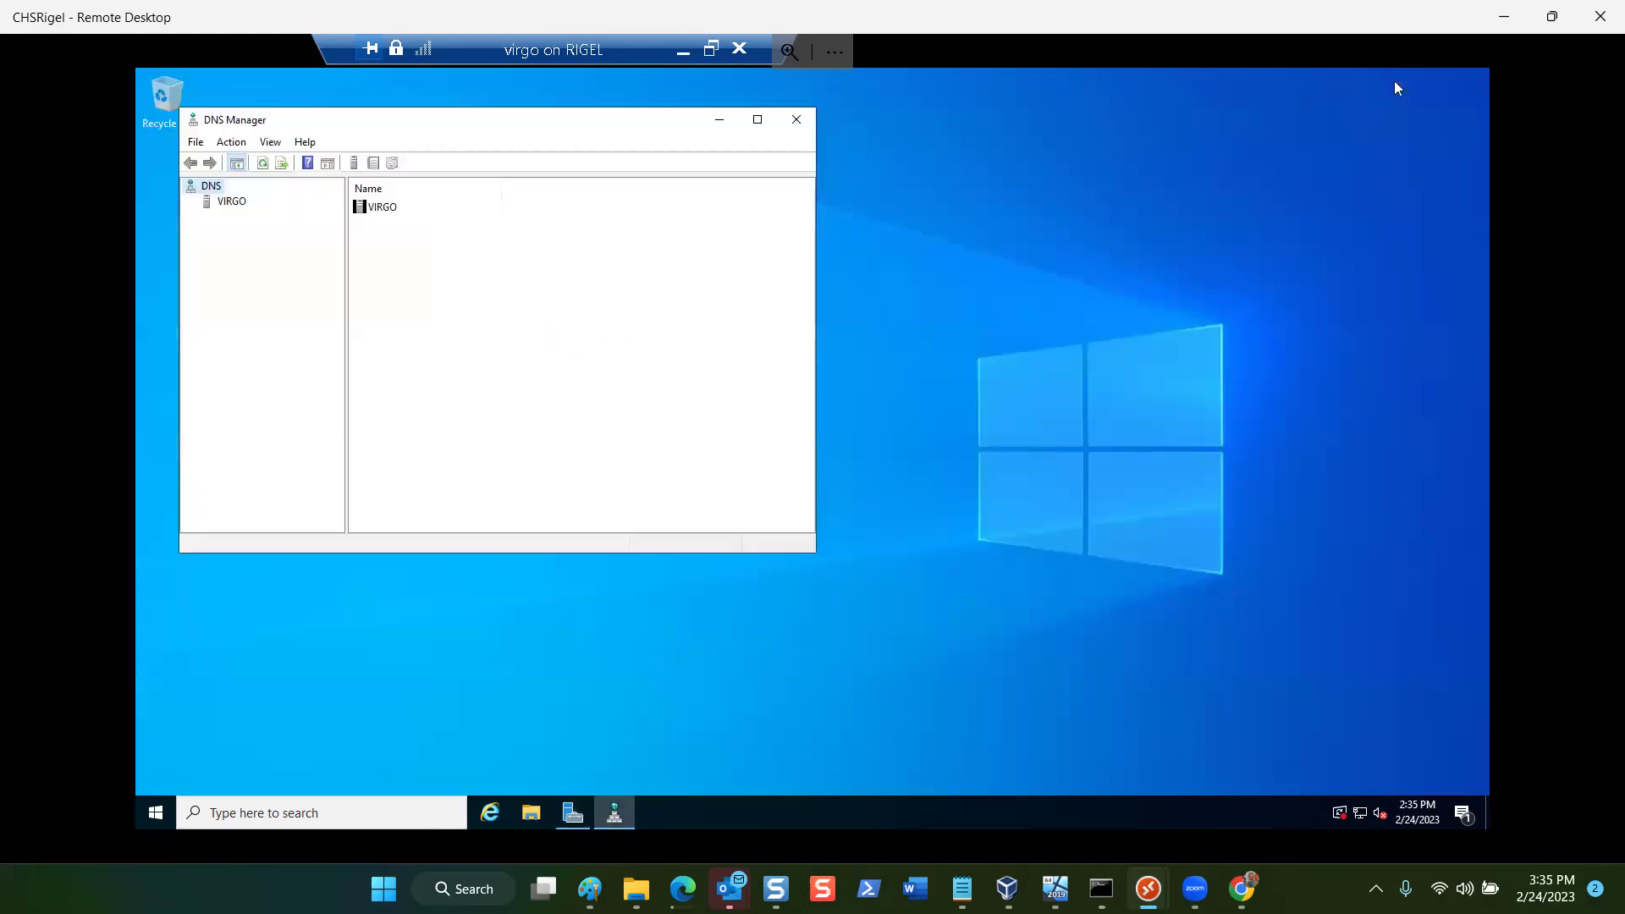
- Bring DNS Manager forward and launch Configure a DNS Server on VIRGO
left_click_drag(399, 127, 467, 245)
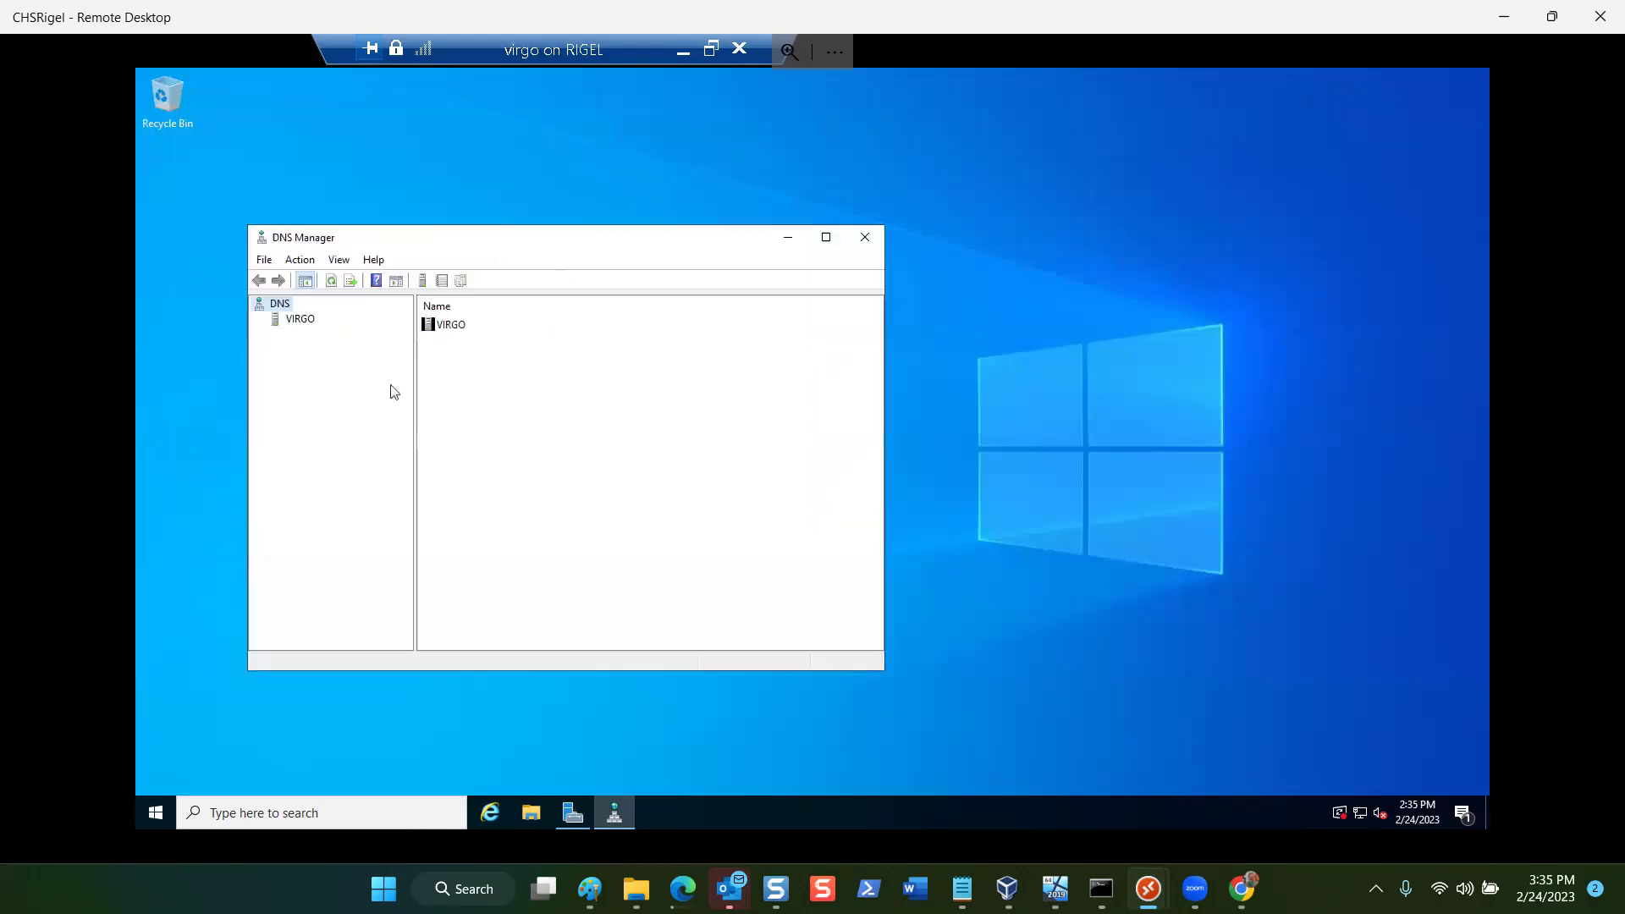
left_click(155, 811)
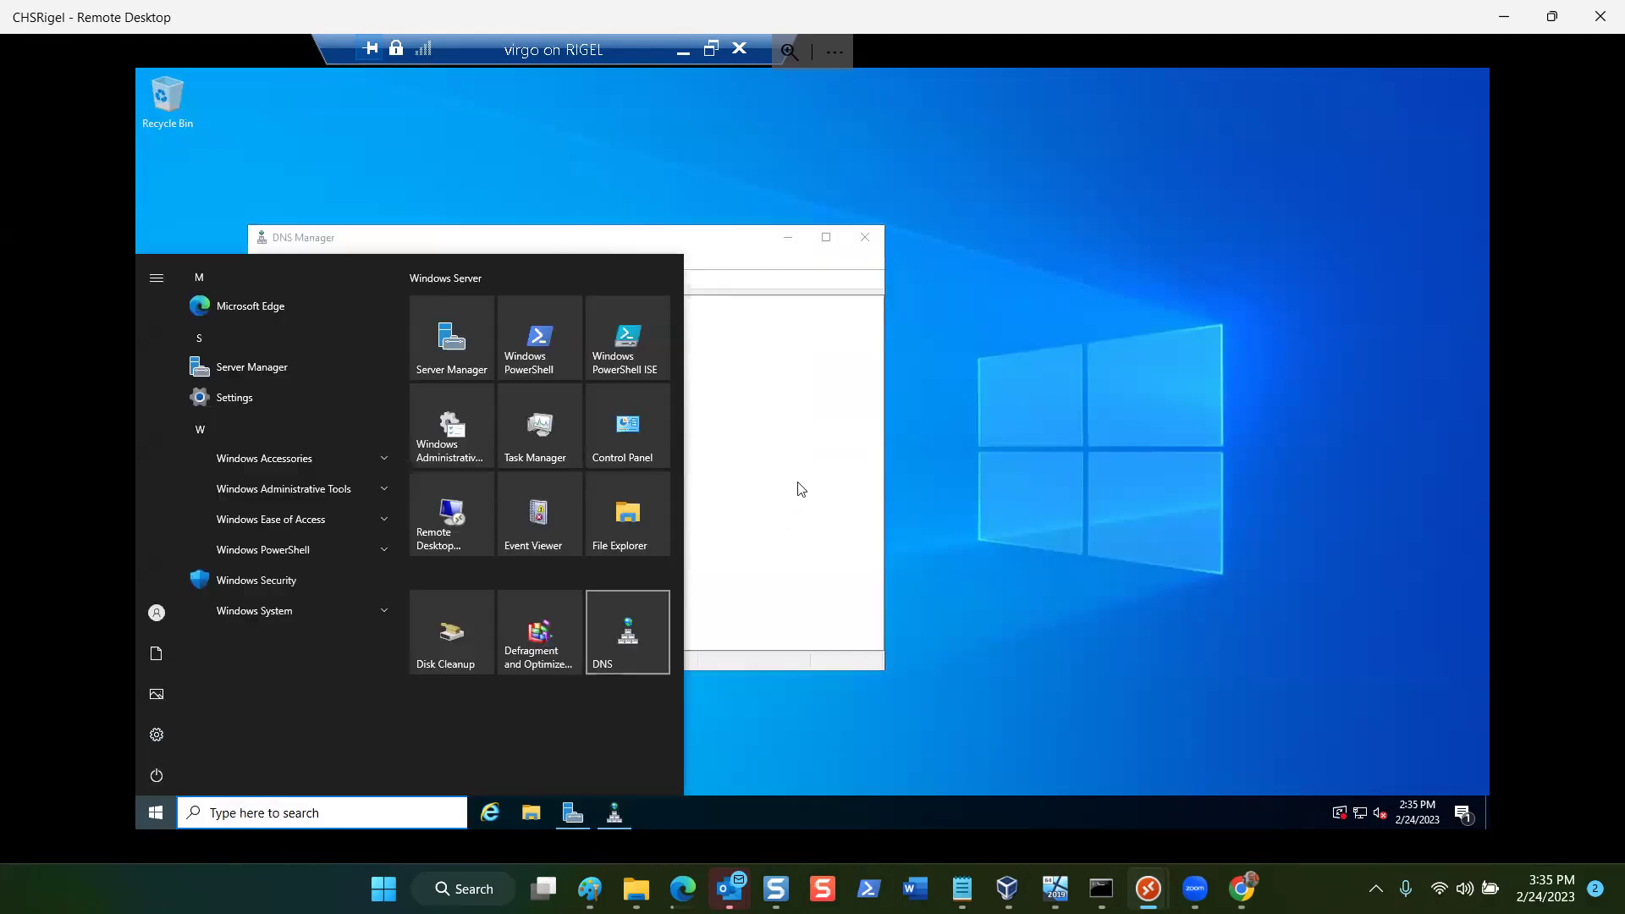
left_click(798, 481)
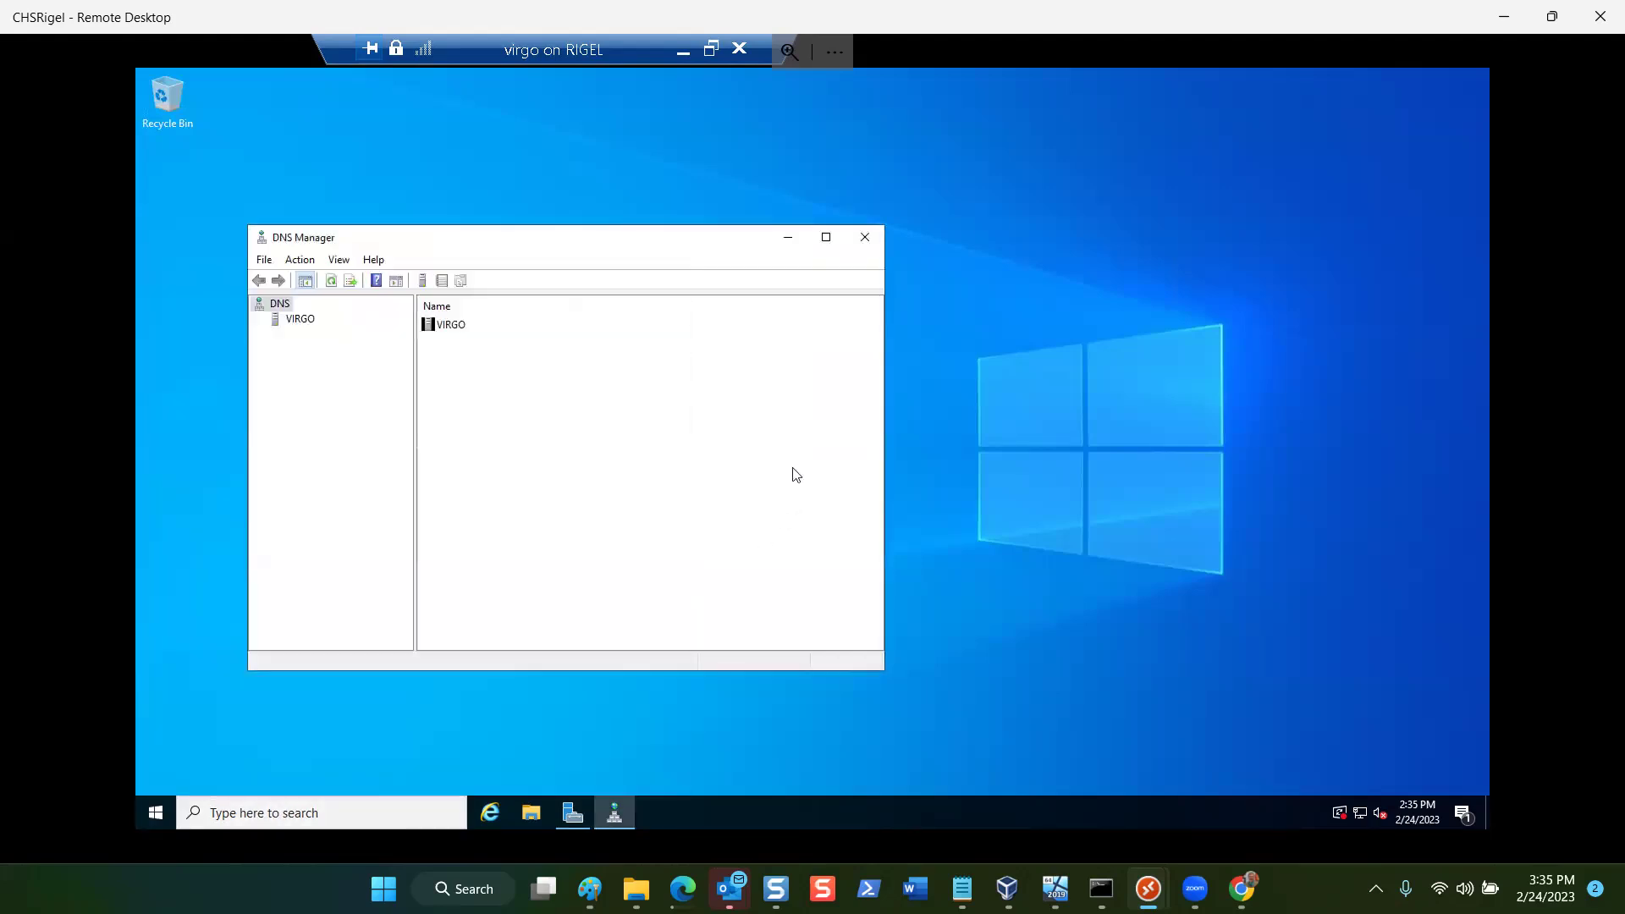
left_click(305, 326)
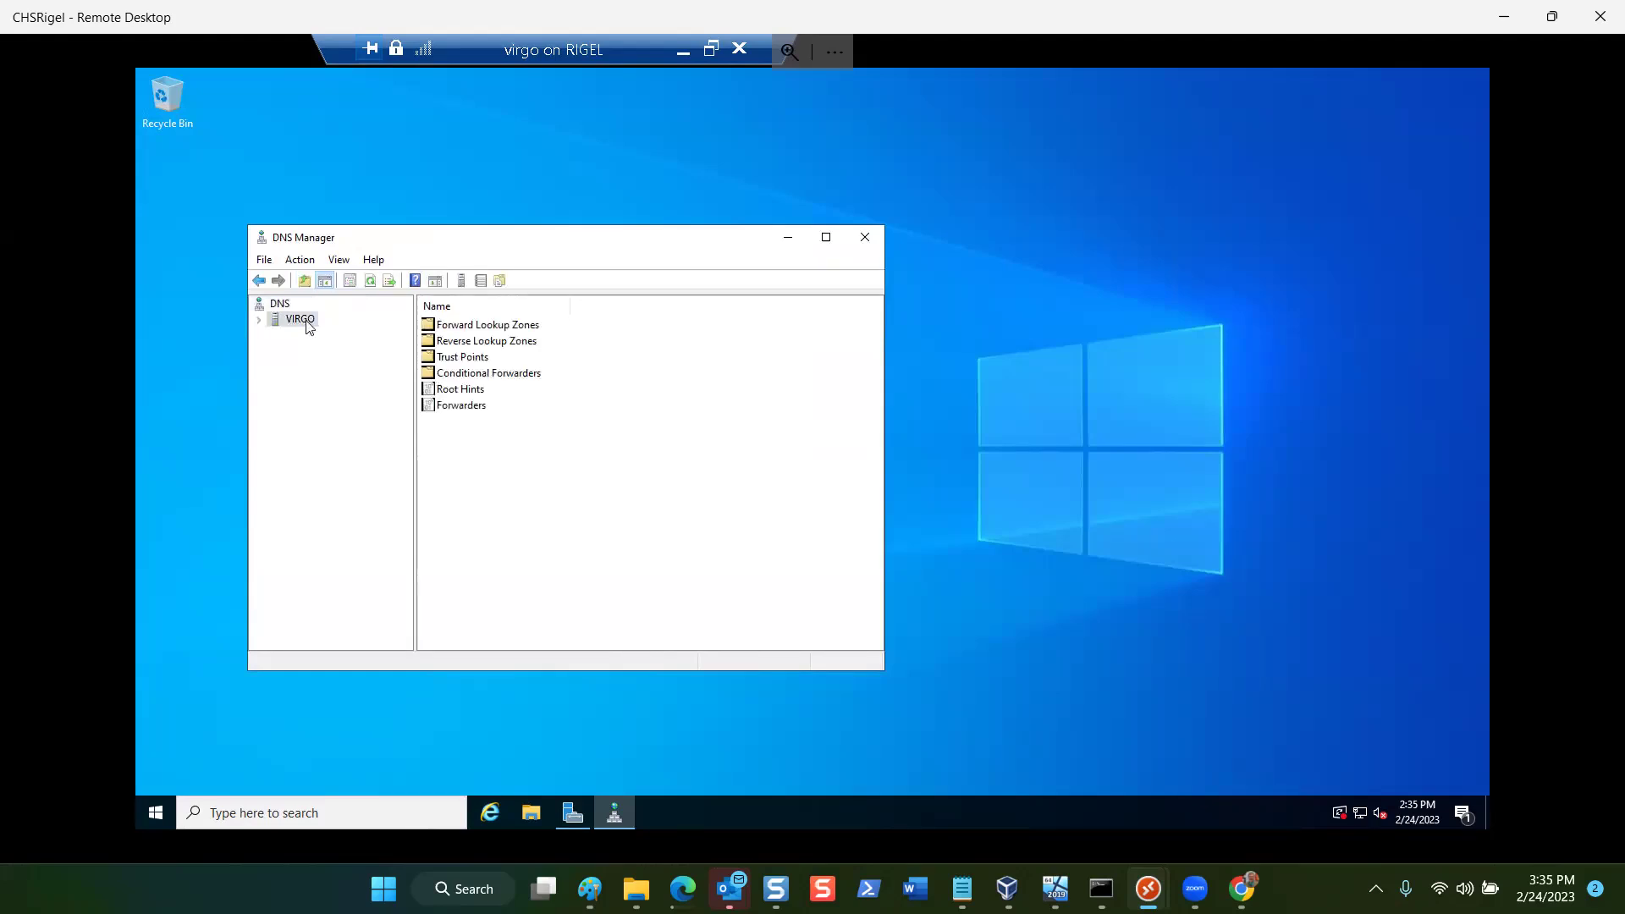
right_click(307, 321)
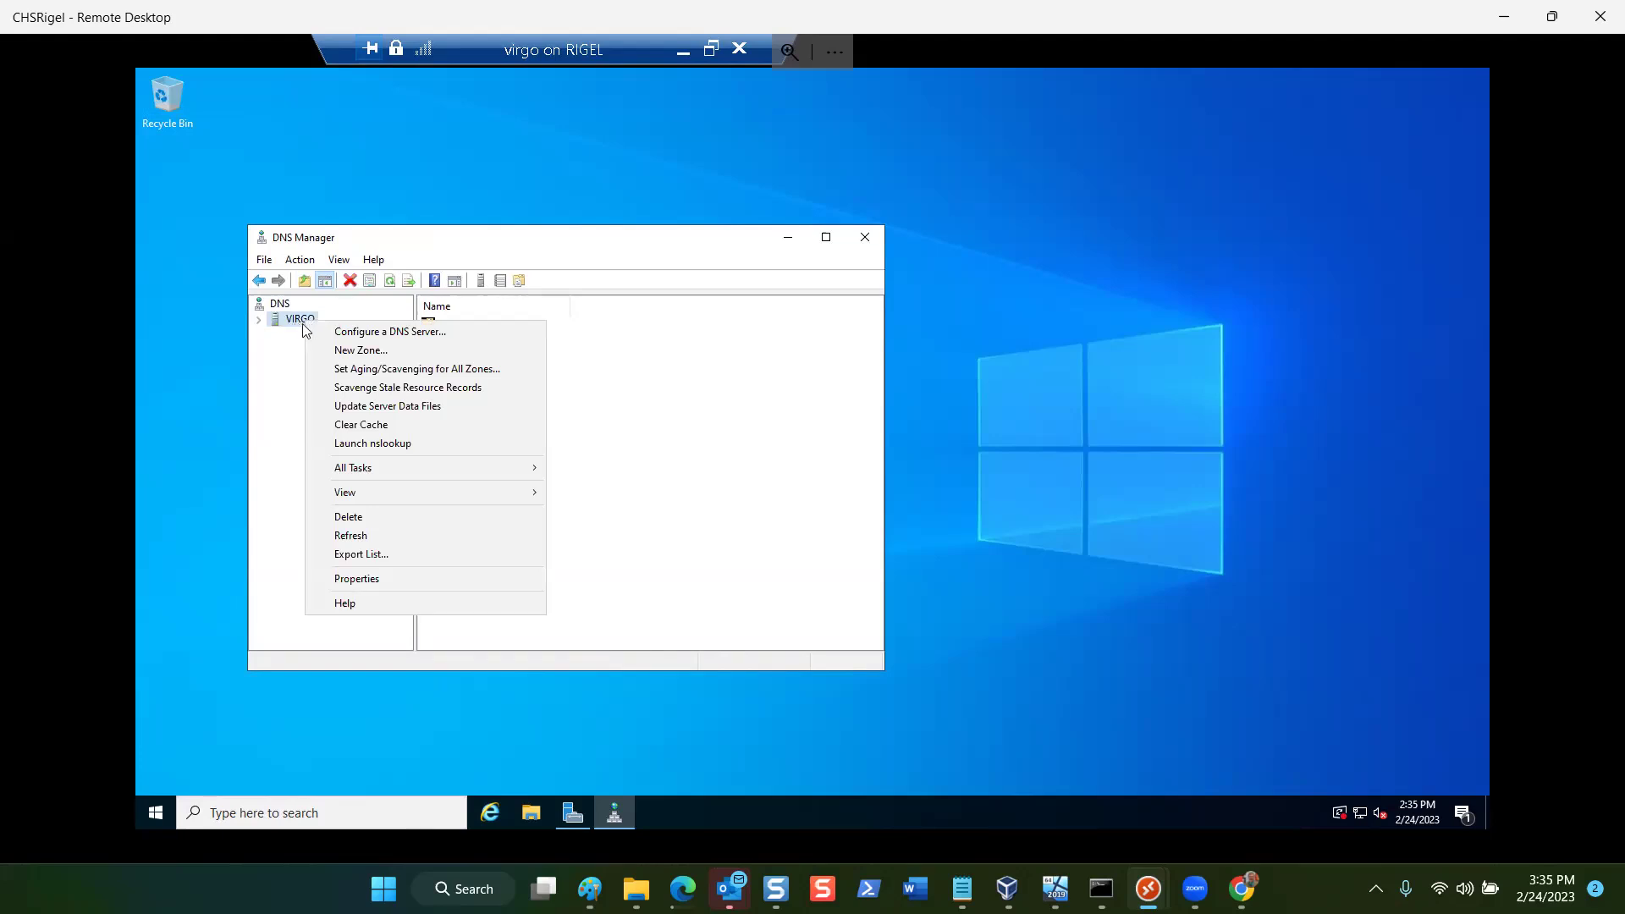
left_click(368, 333)
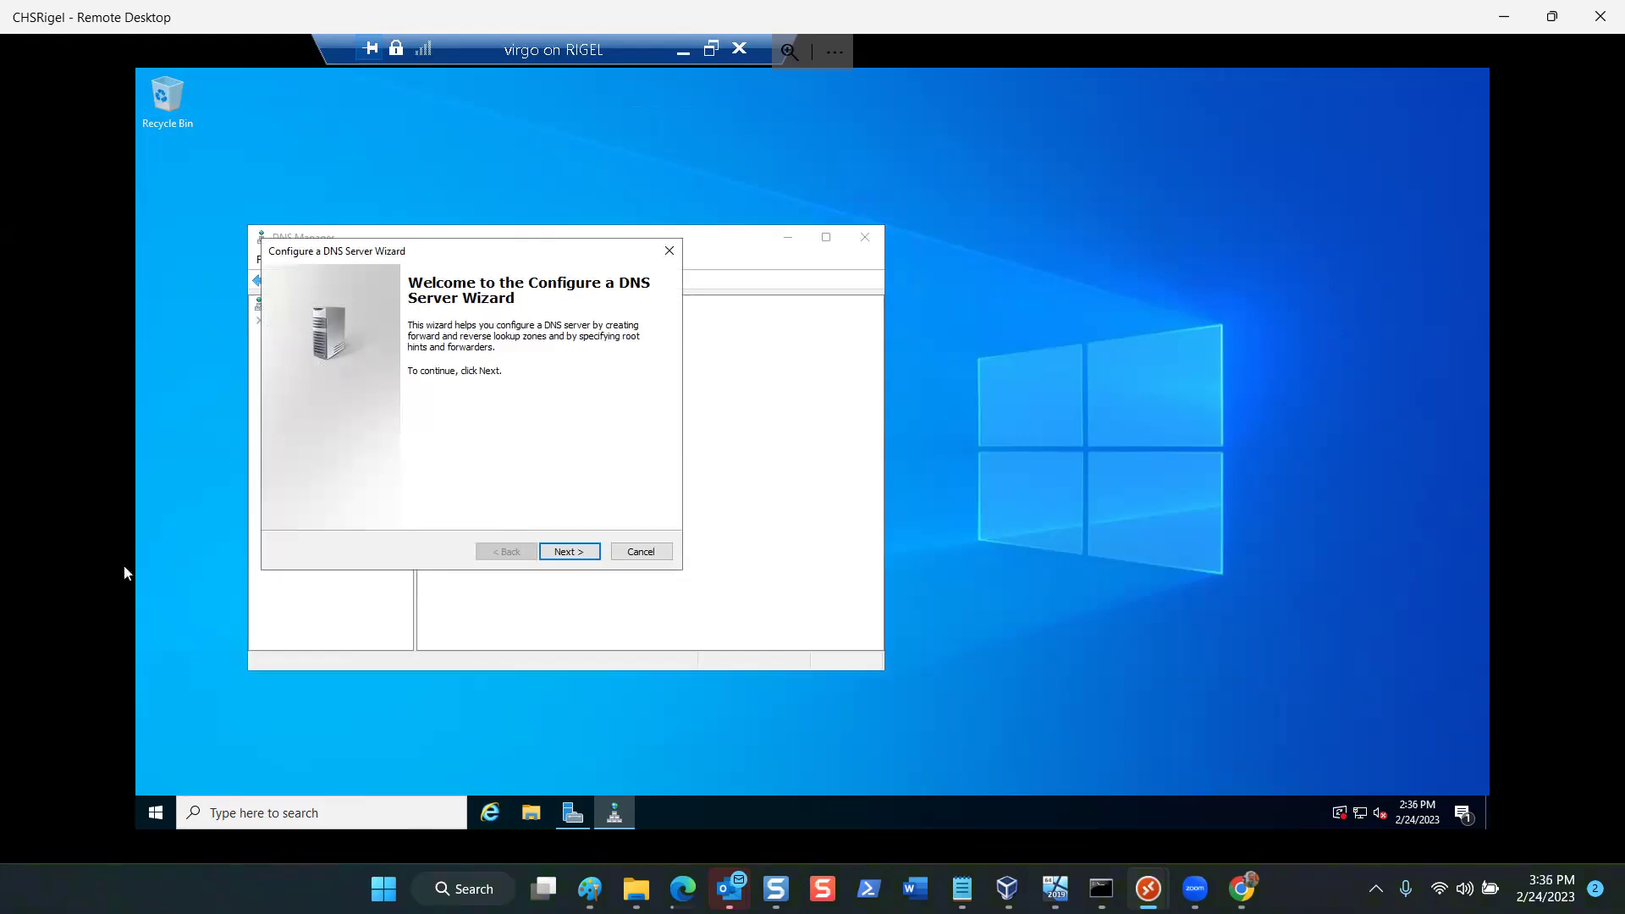
- Complete the DNS configuration wizard choosing Configure root hints only
left_click(569, 552)
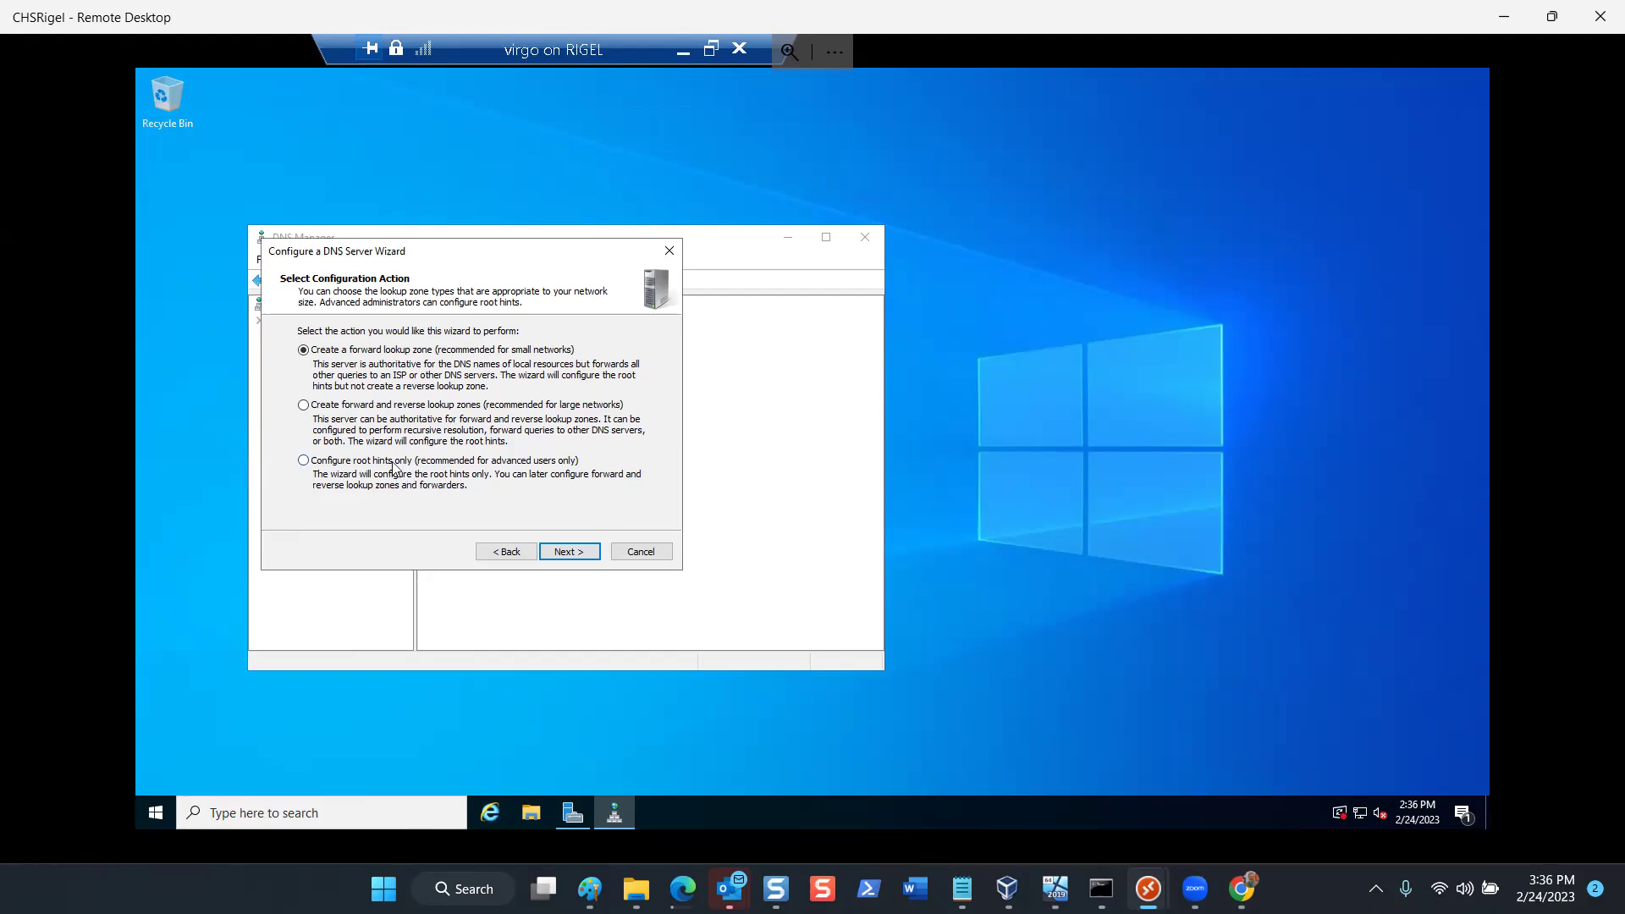
left_click(304, 462)
left_click(567, 554)
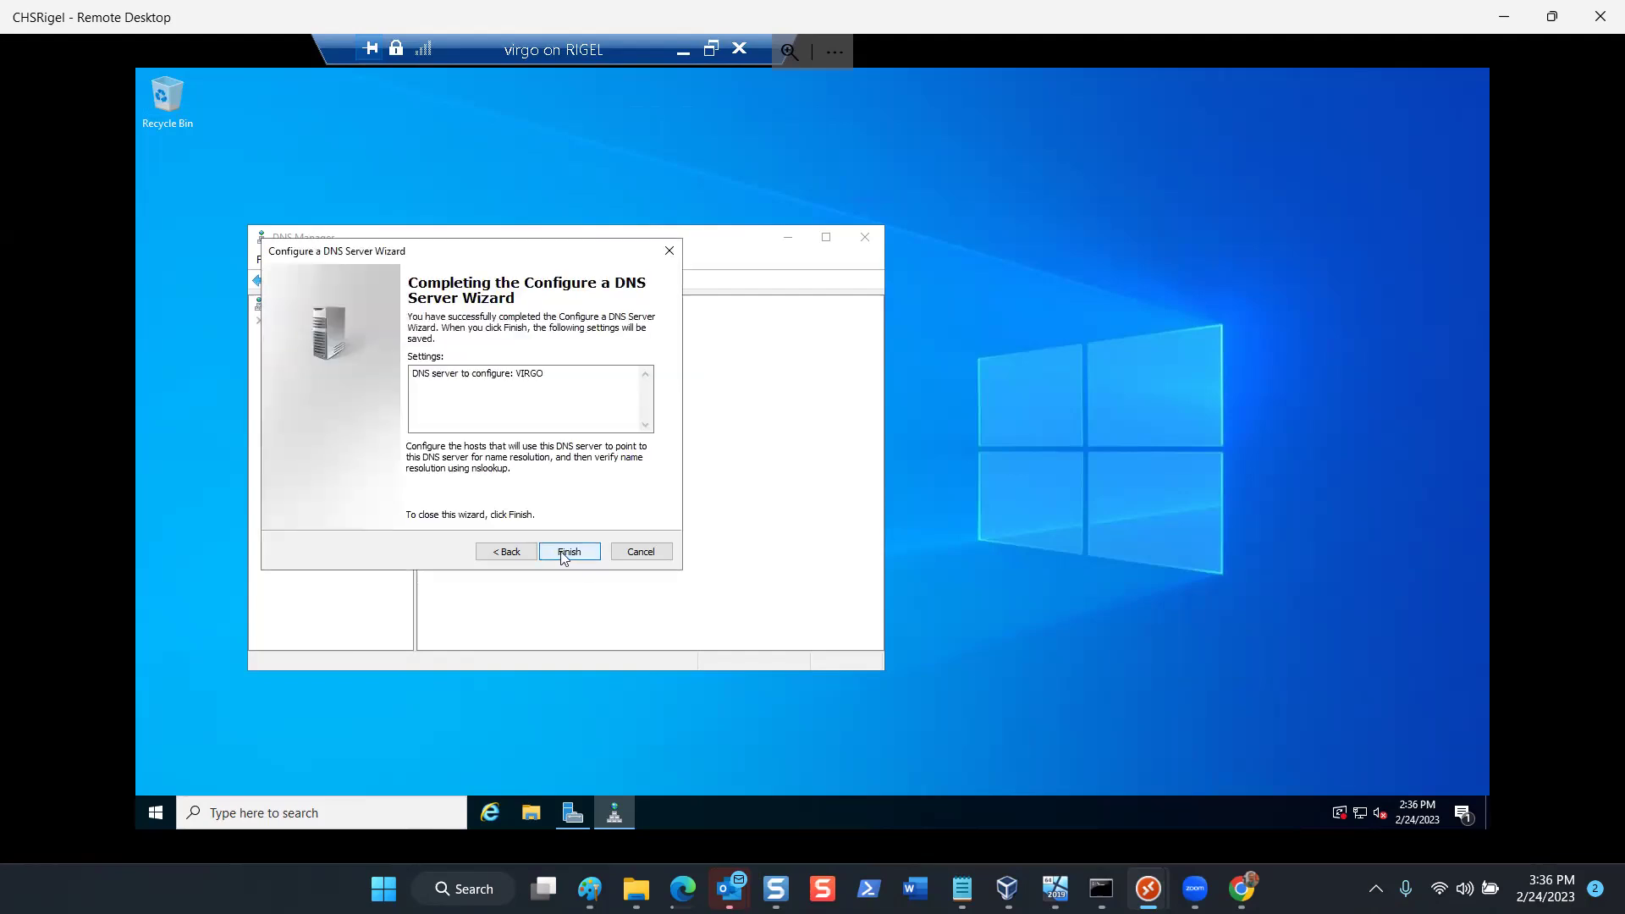
left_click(567, 555)
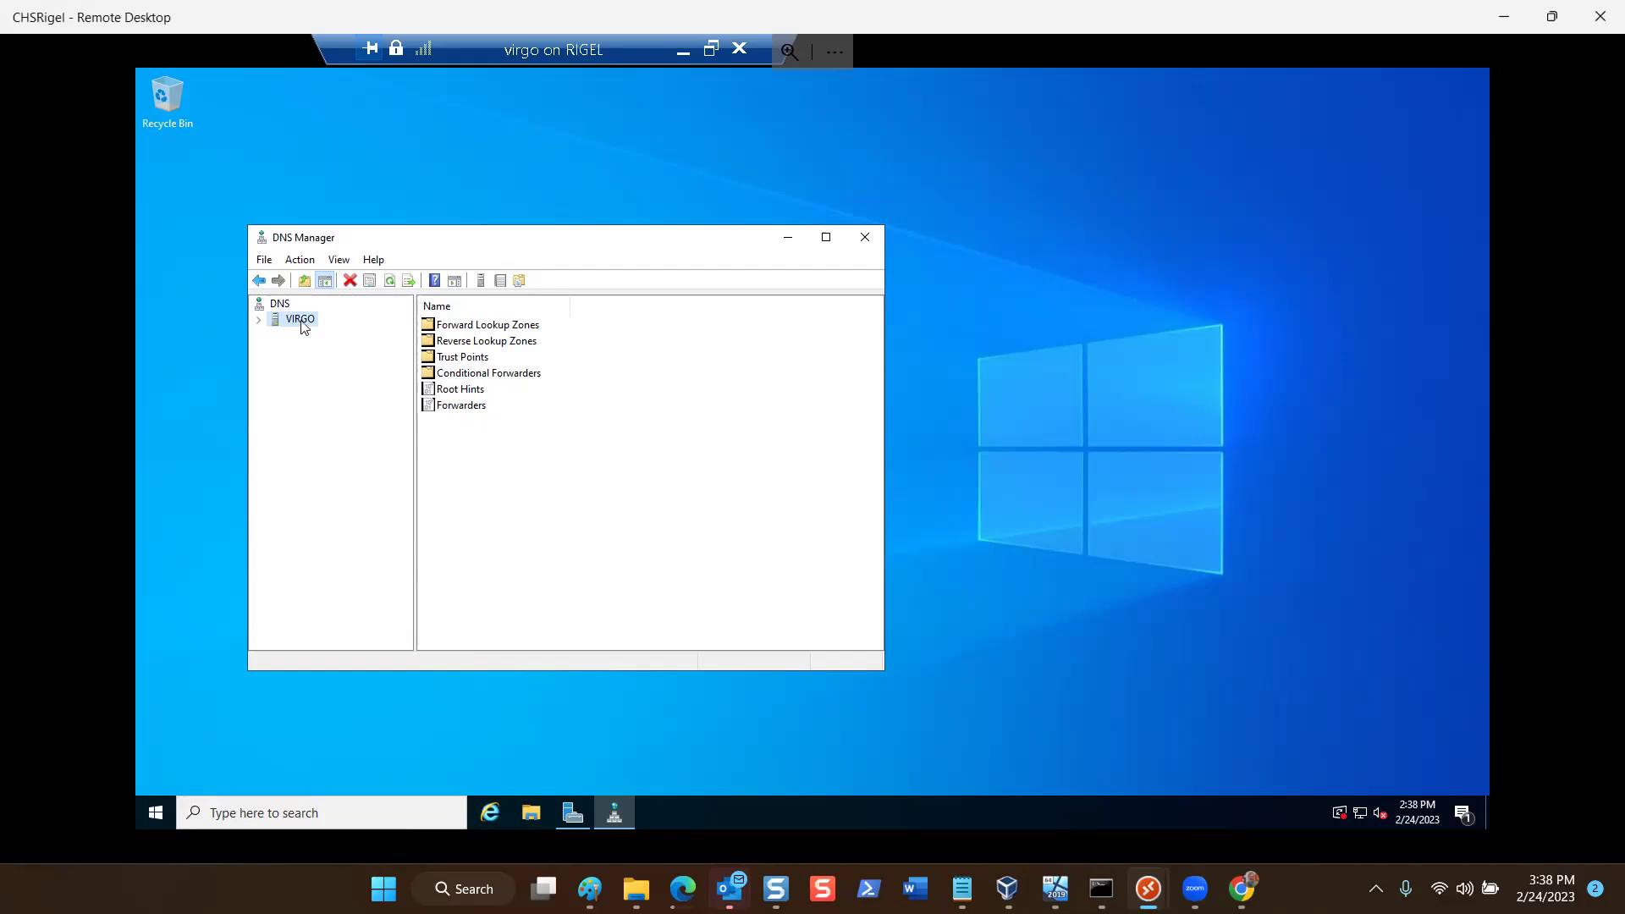
- Clear VIRGO's DNS cache, restart its DNS Server service, and shift DNS Manager up-left
right_click(303, 327)
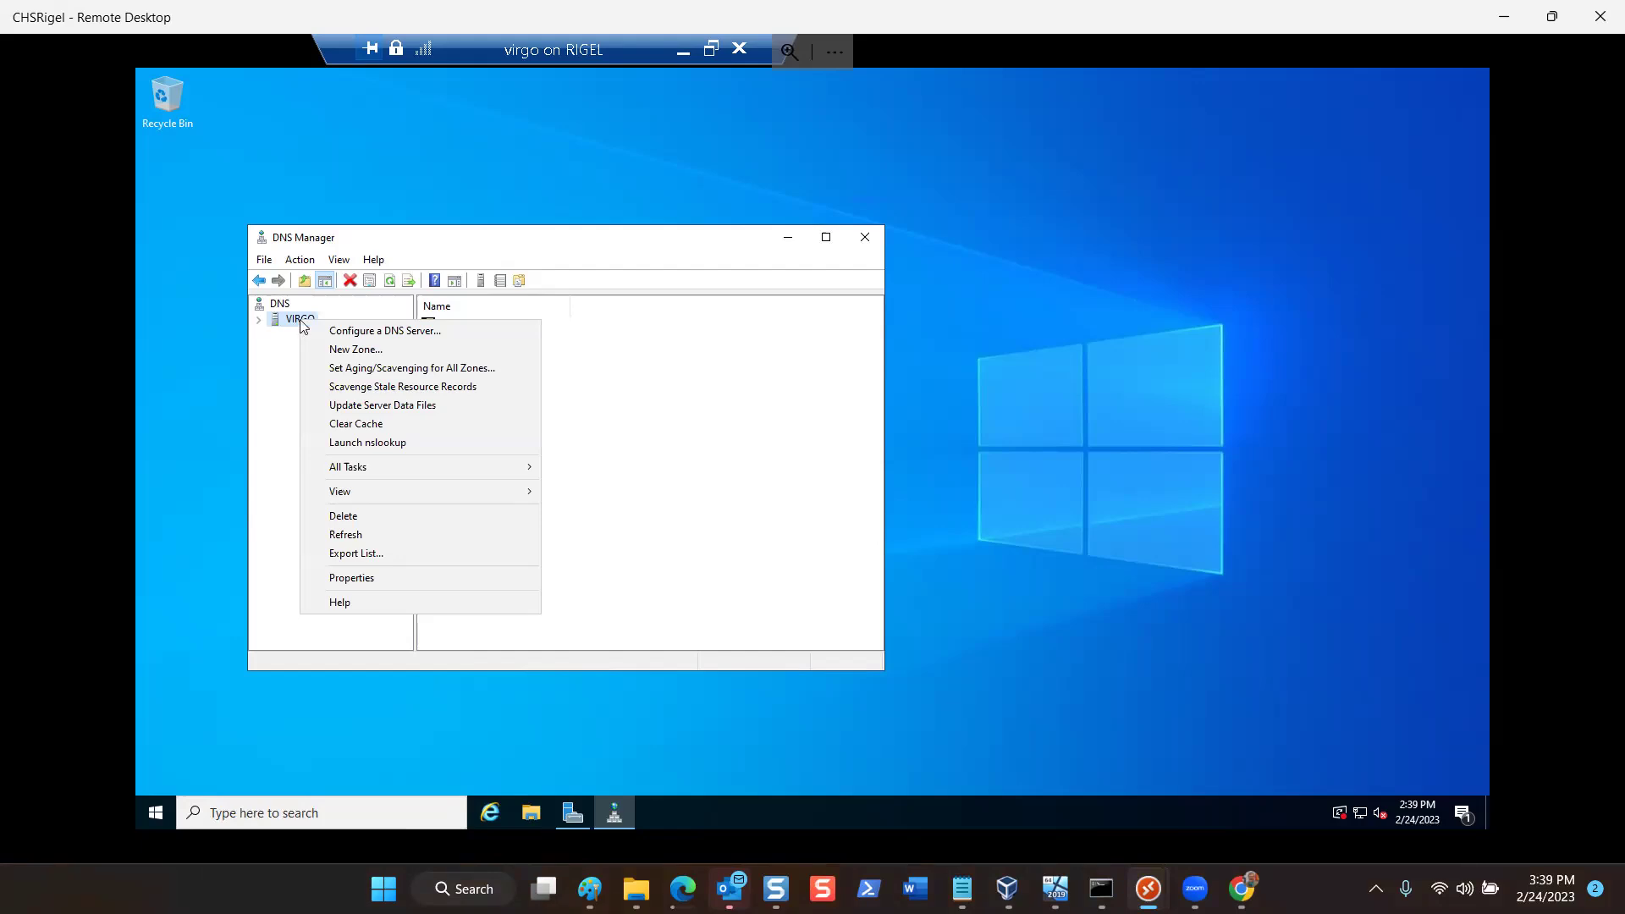
left_click(344, 425)
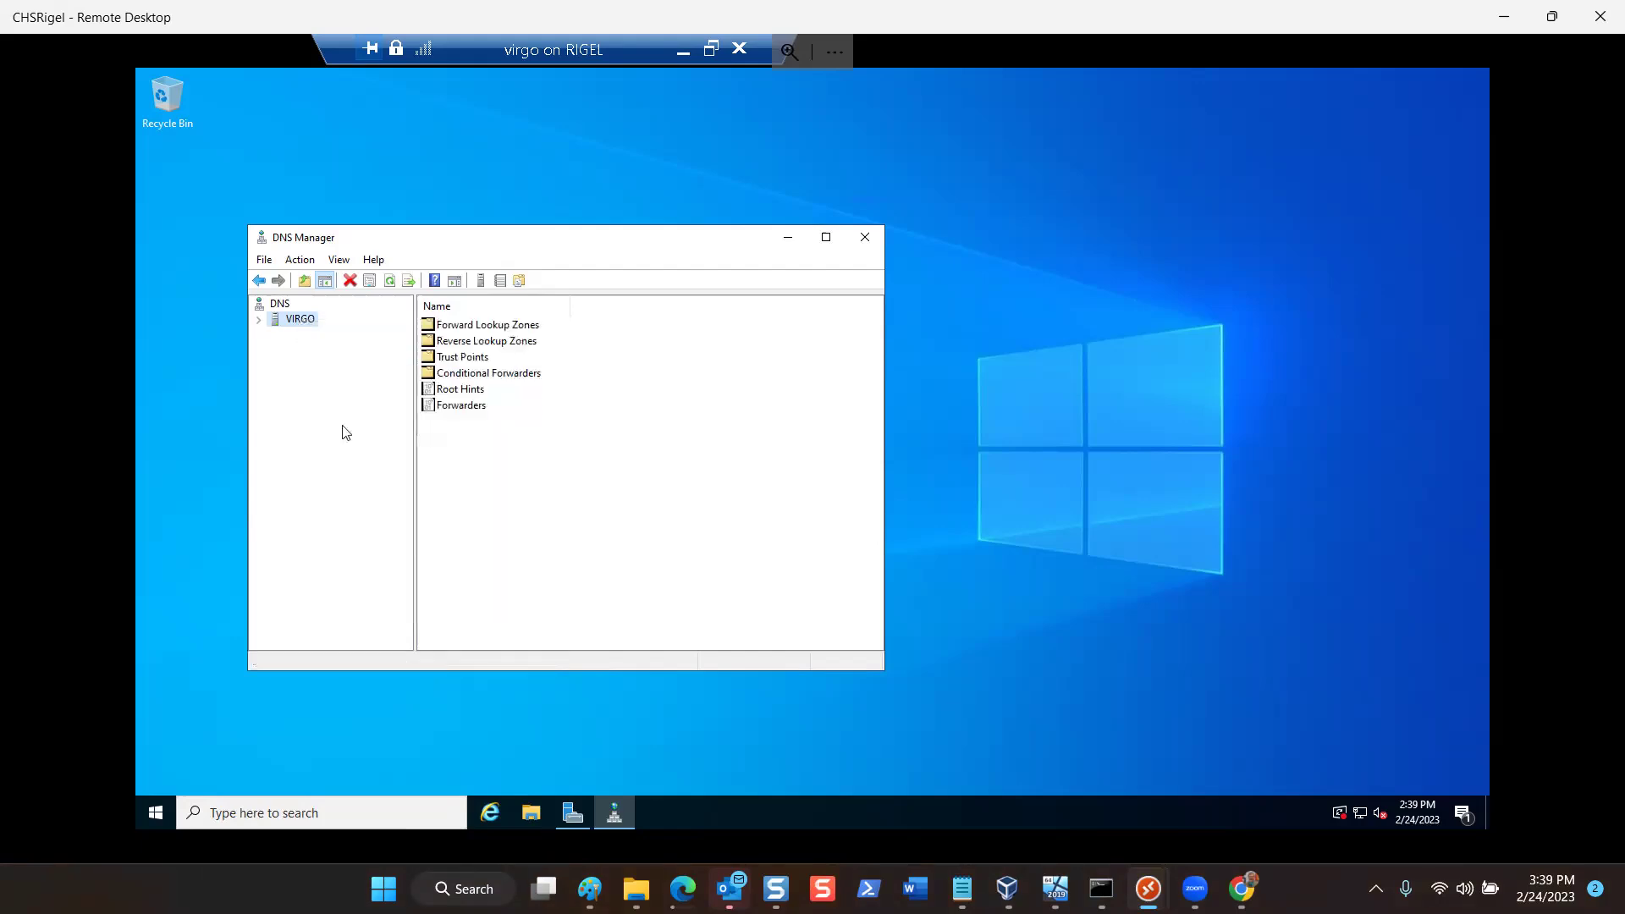
right_click(301, 327)
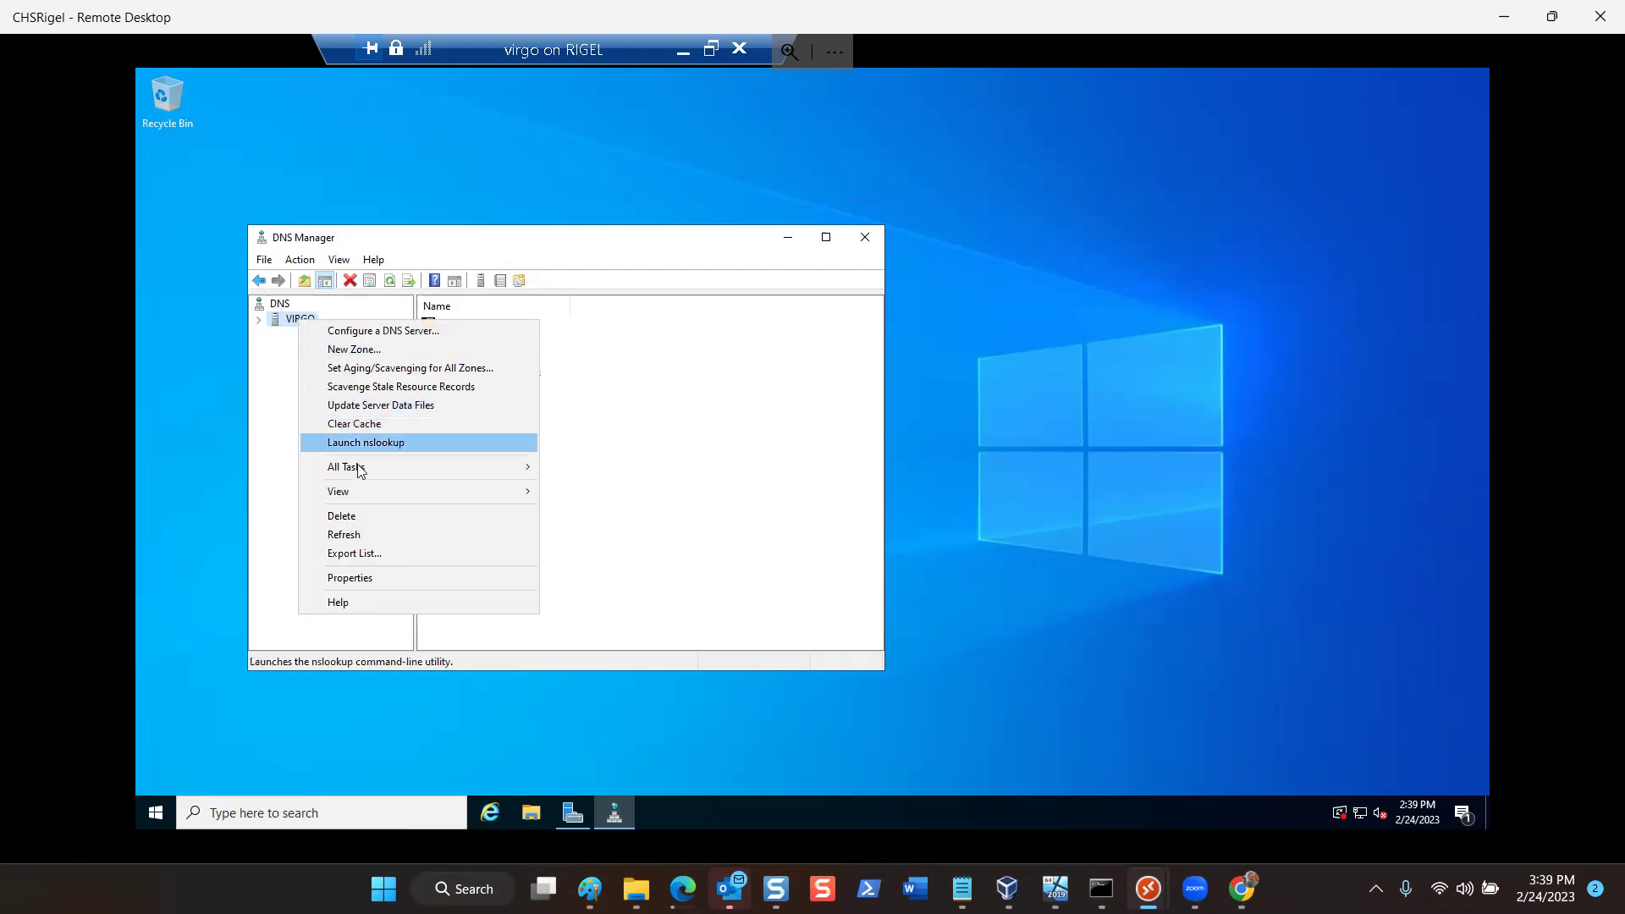
mouse_move(360, 470)
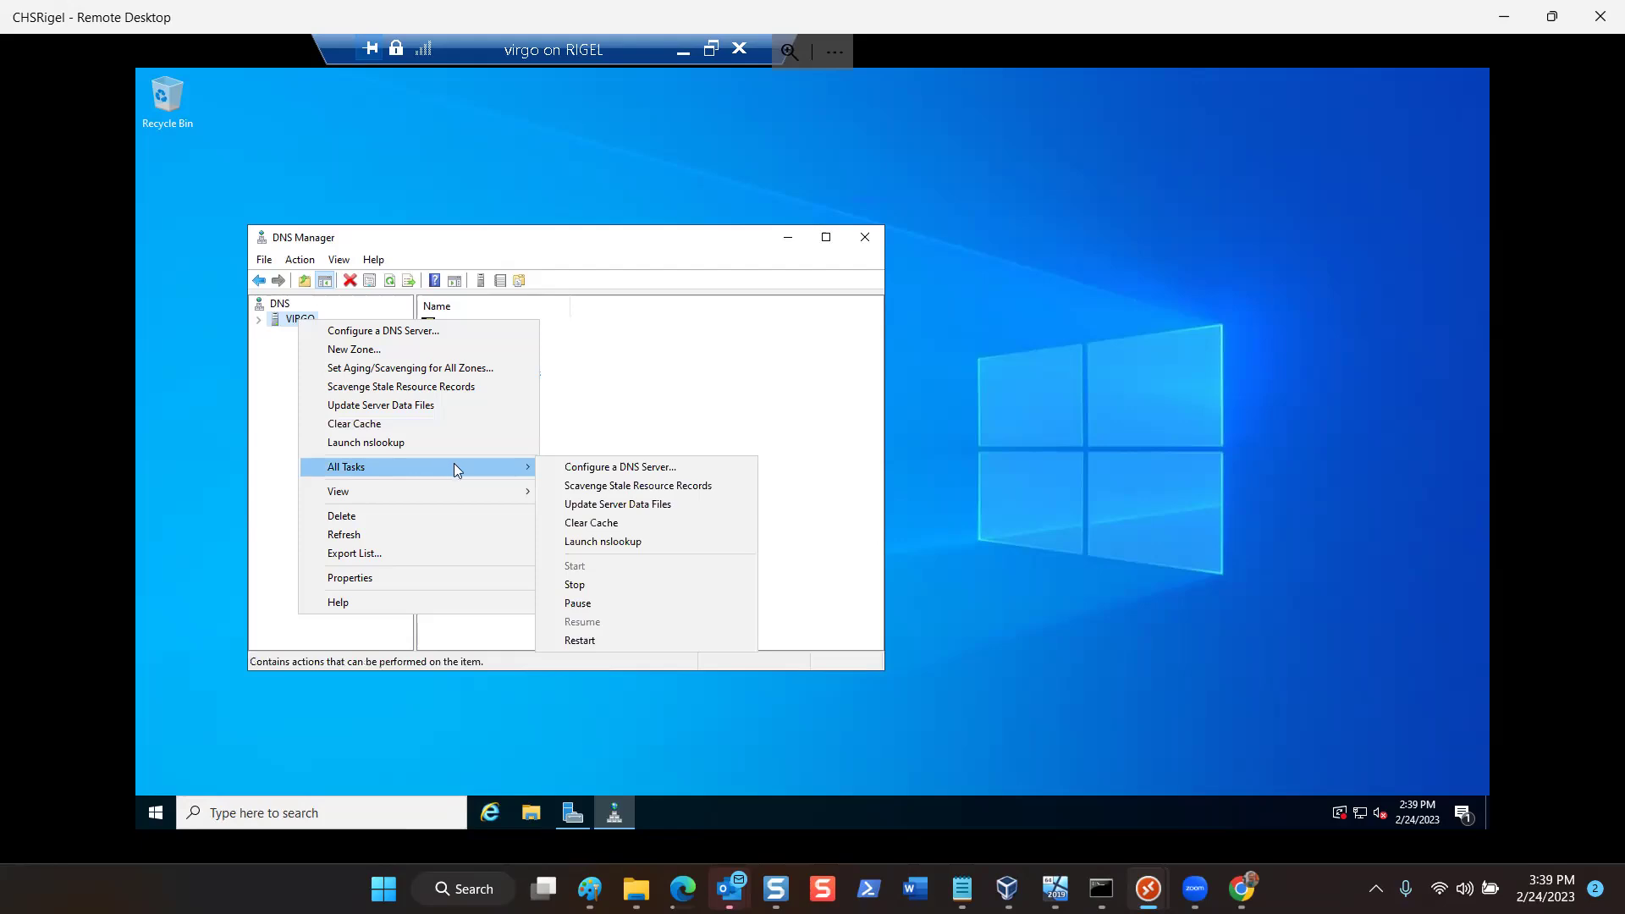
left_click(583, 642)
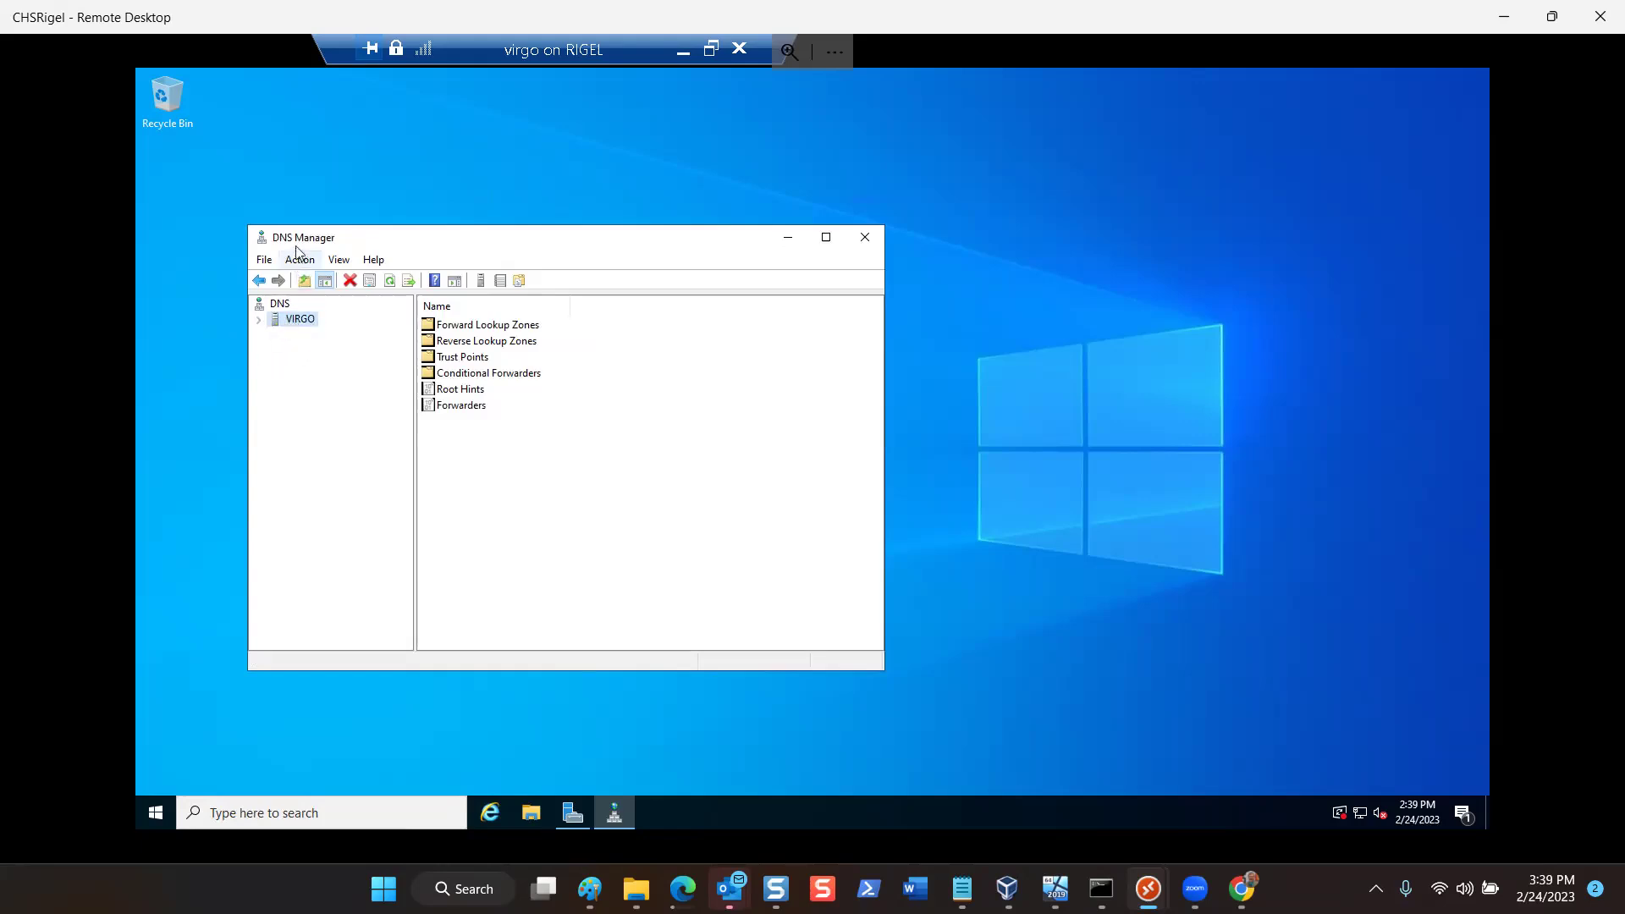
left_click_drag(347, 243, 320, 226)
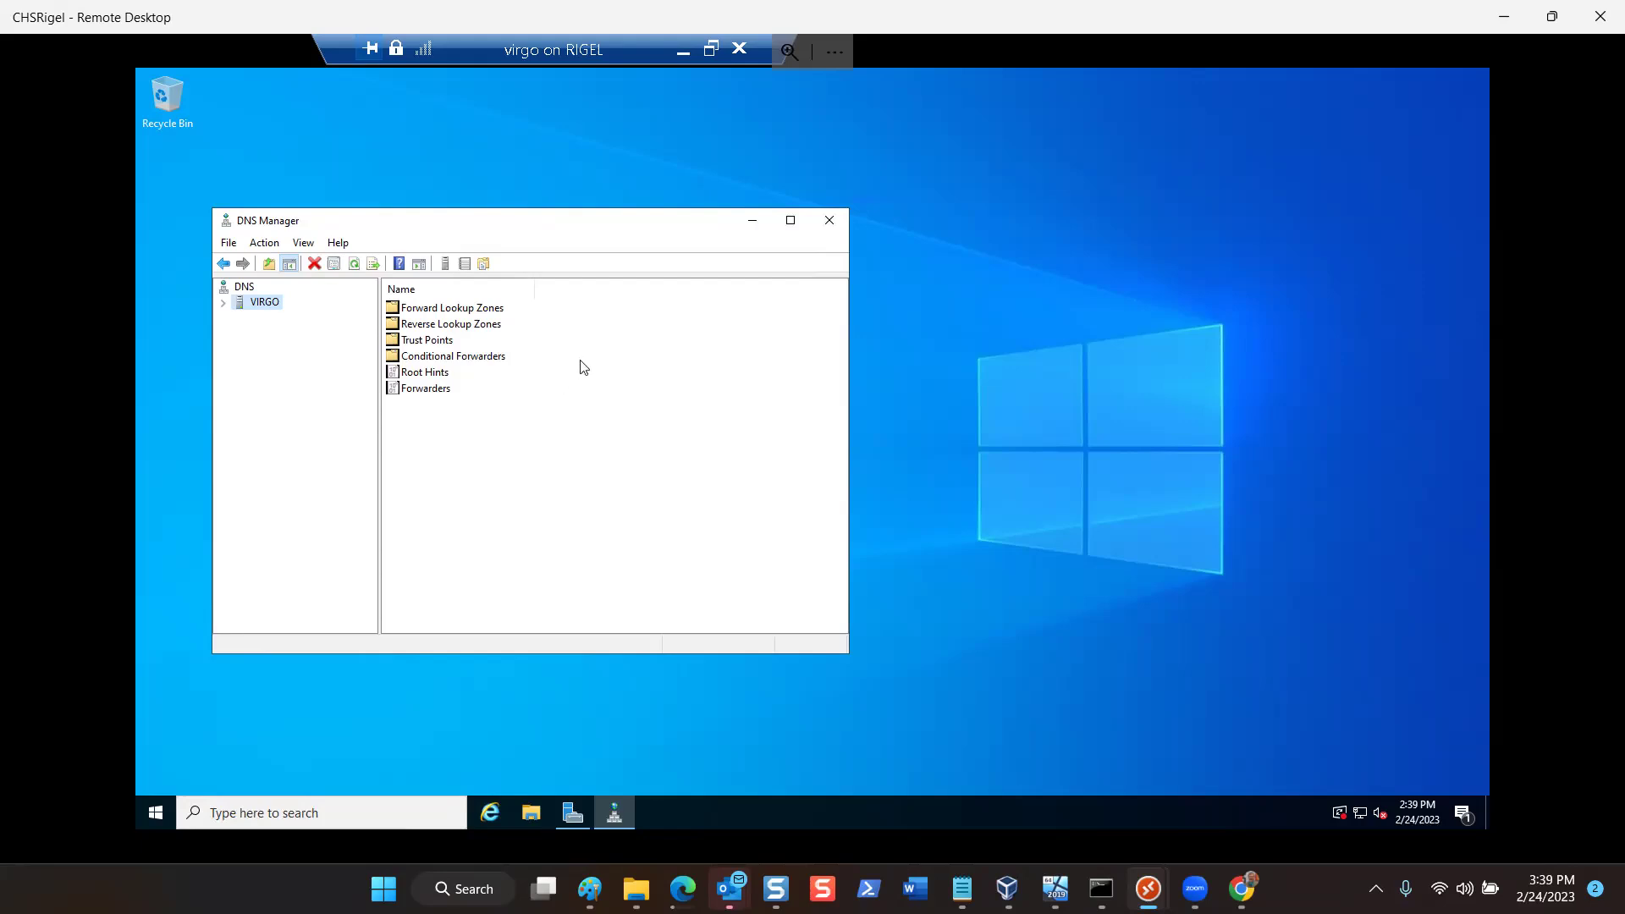
- Show vLAN_114's connection details with IPv4 address 192.168.50.114
left_click(1361, 814)
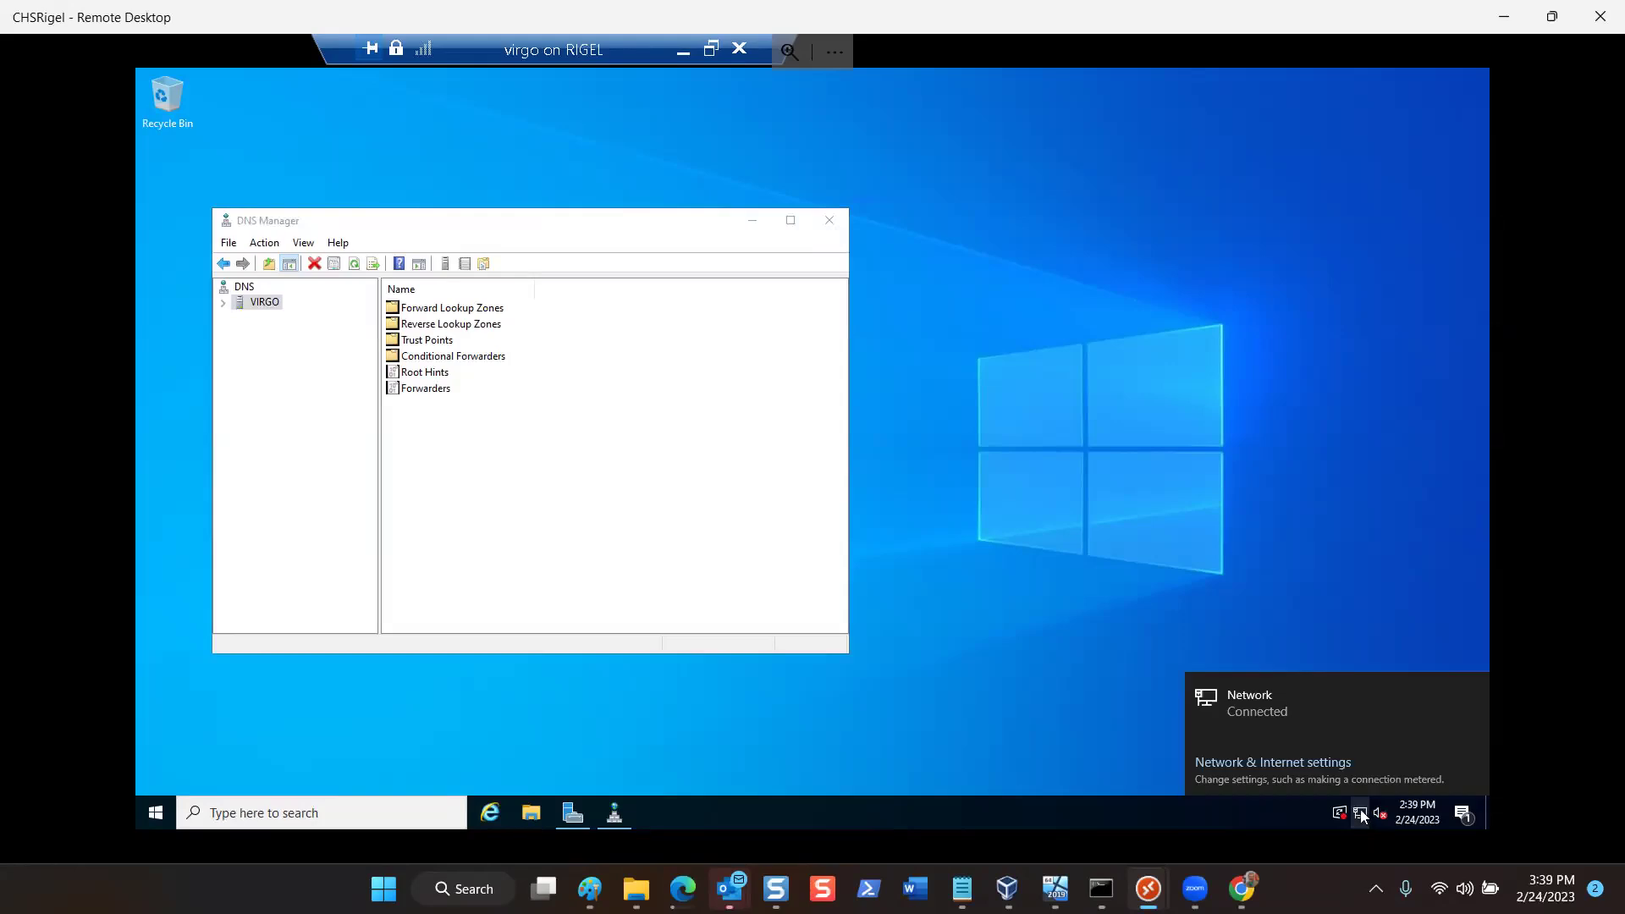
left_click(1249, 706)
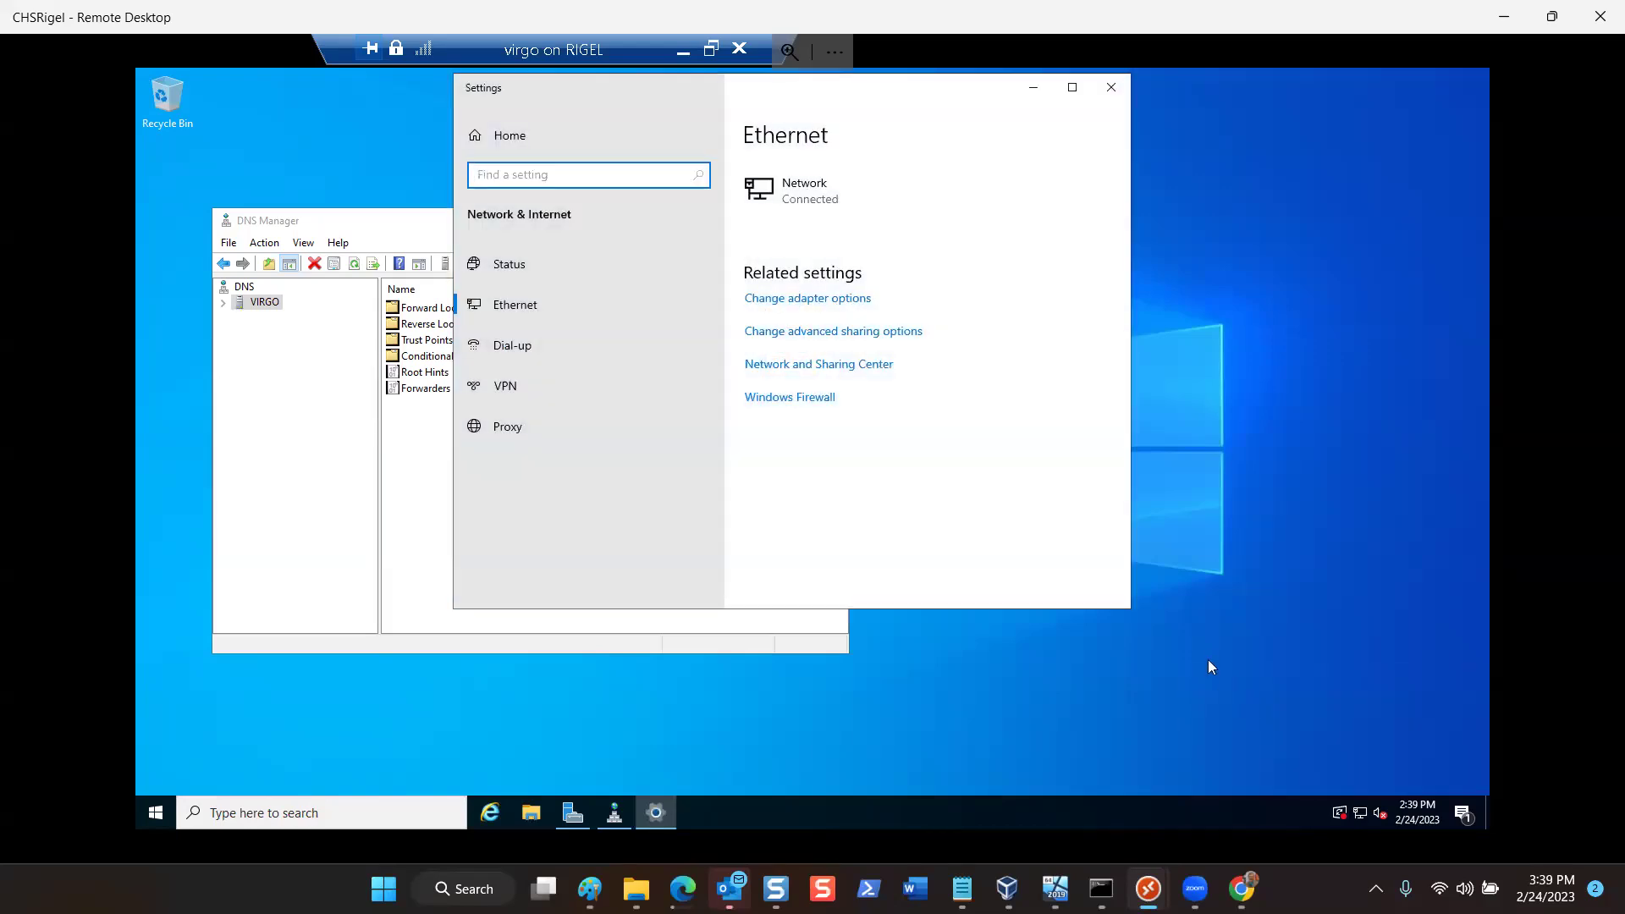
left_click(800, 301)
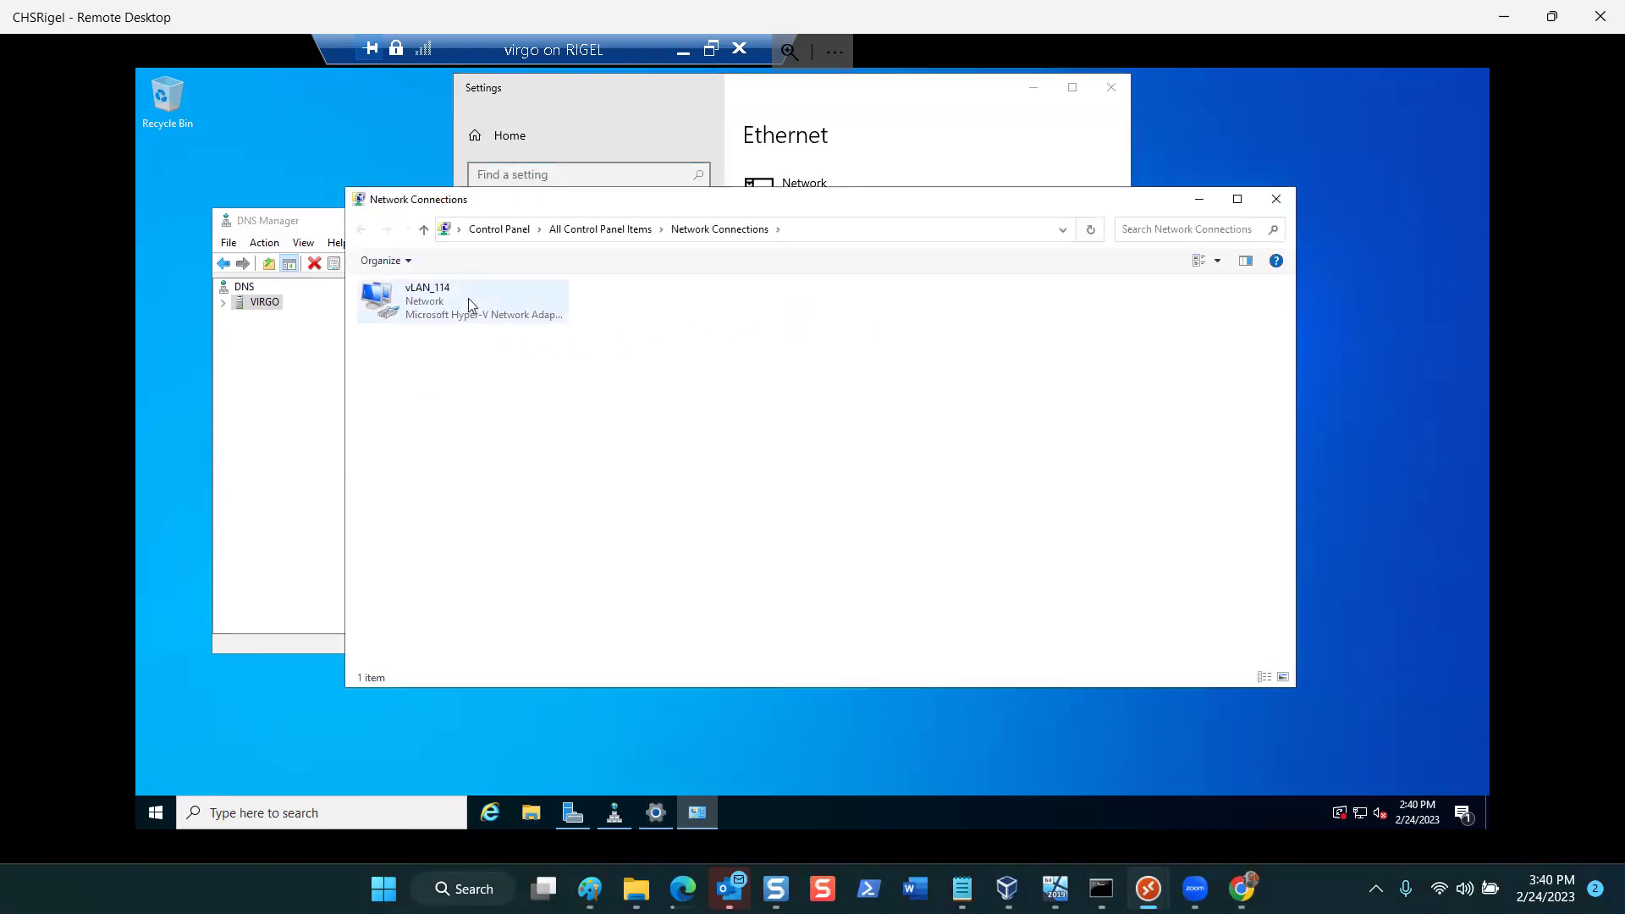
double_click(469, 298)
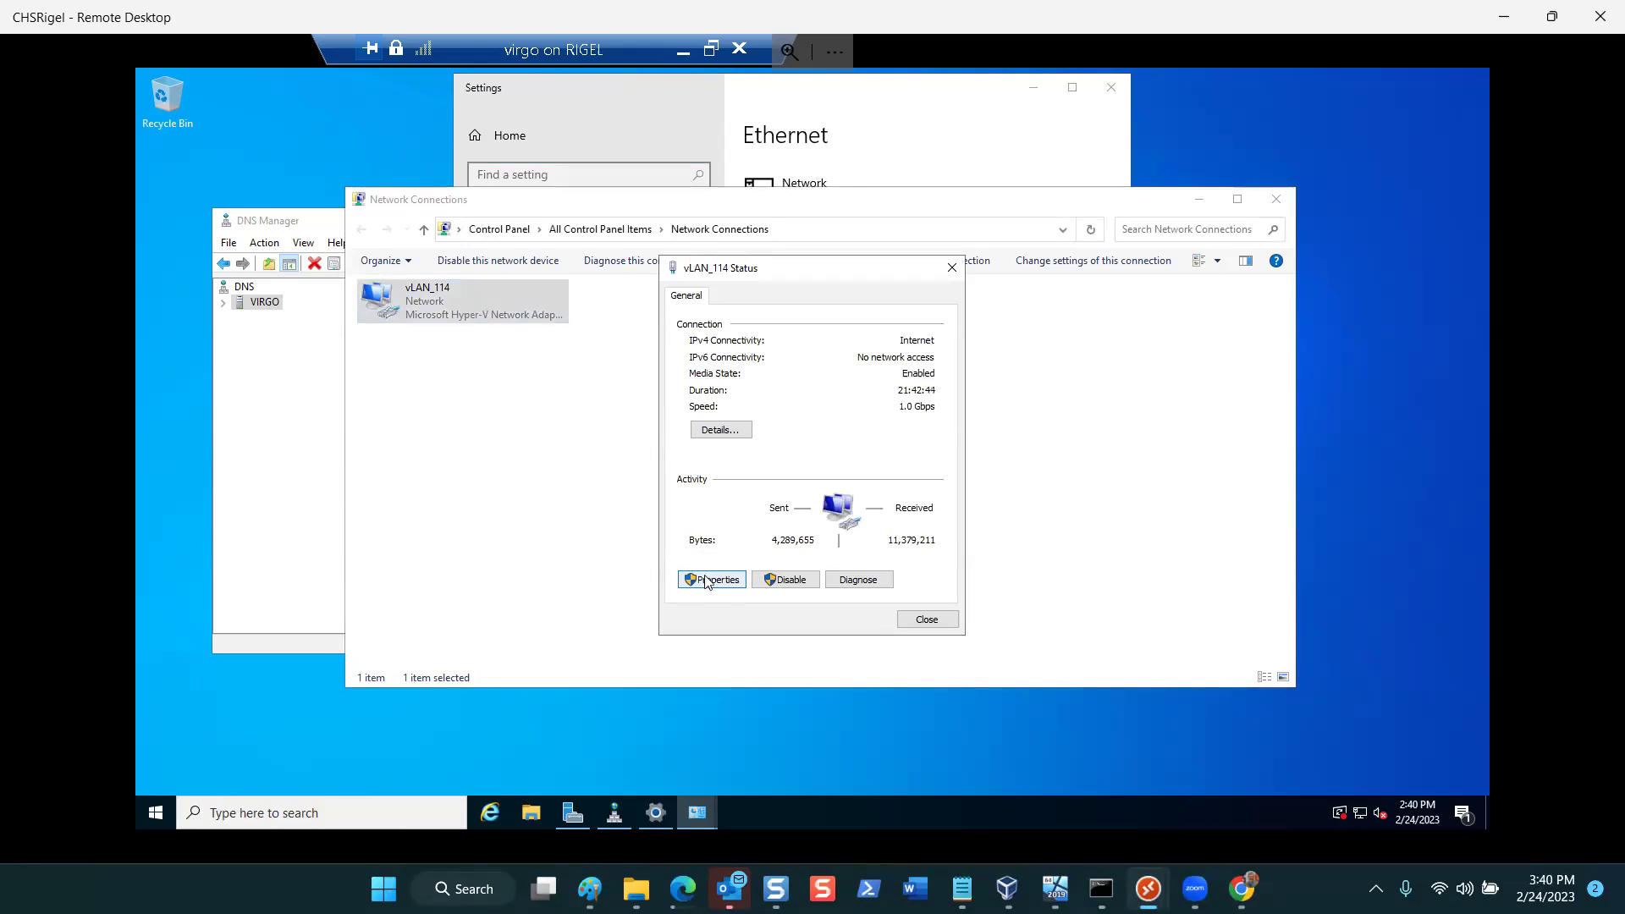
left_click(687, 424)
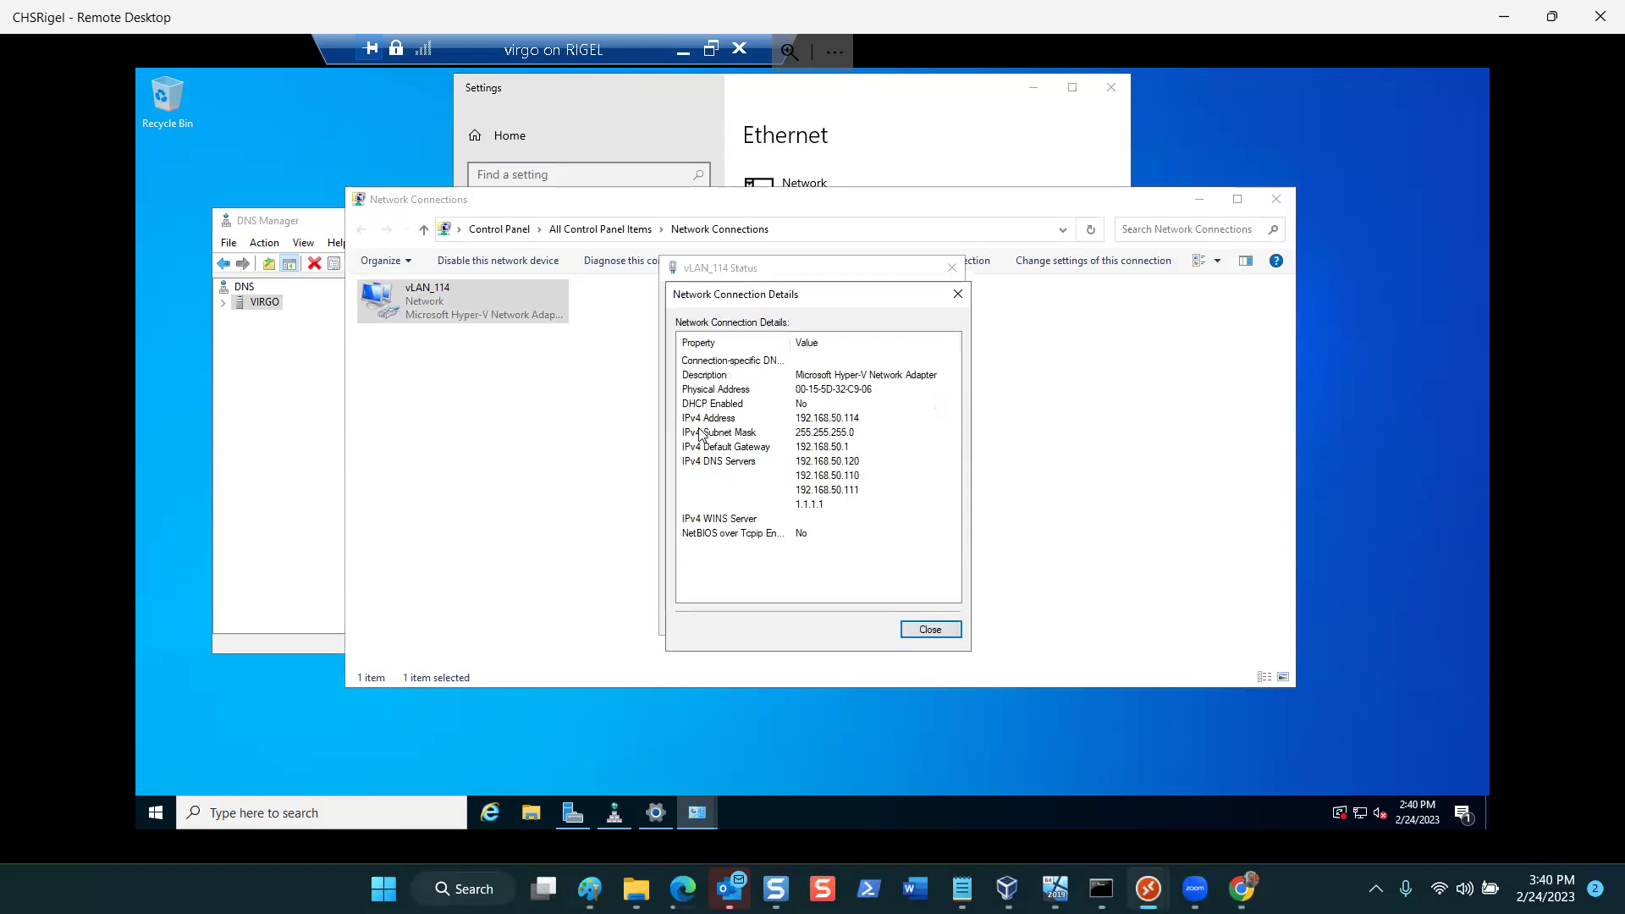
left_click(809, 421)
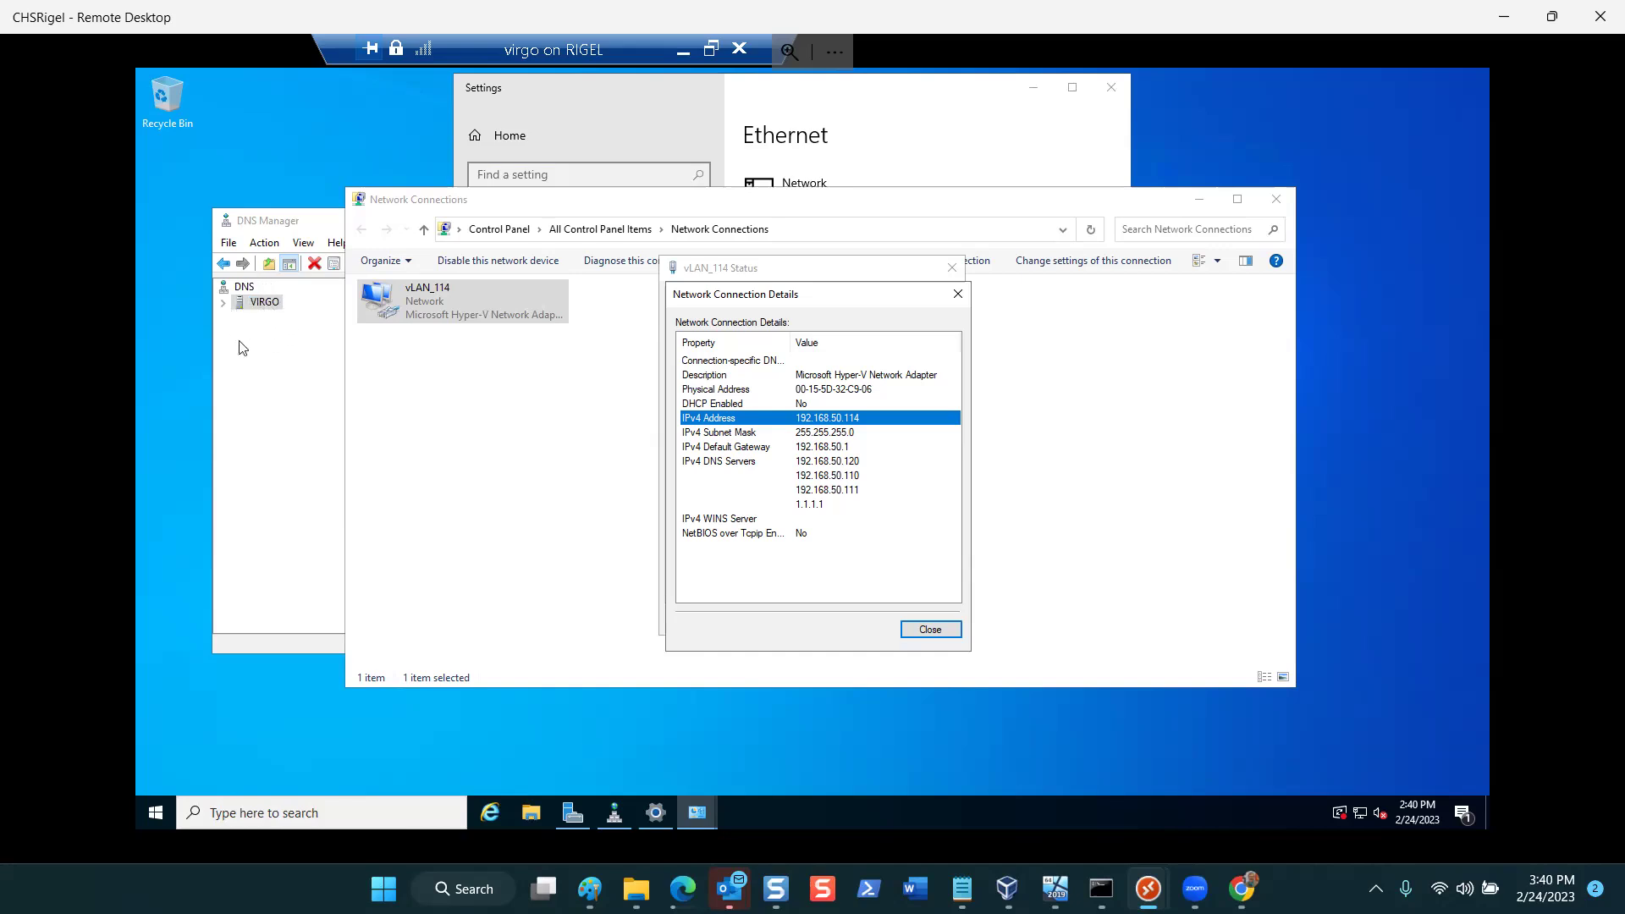
- Minimize the remote desktop session and bring the Svr2022 VM window forward
left_click(284, 223)
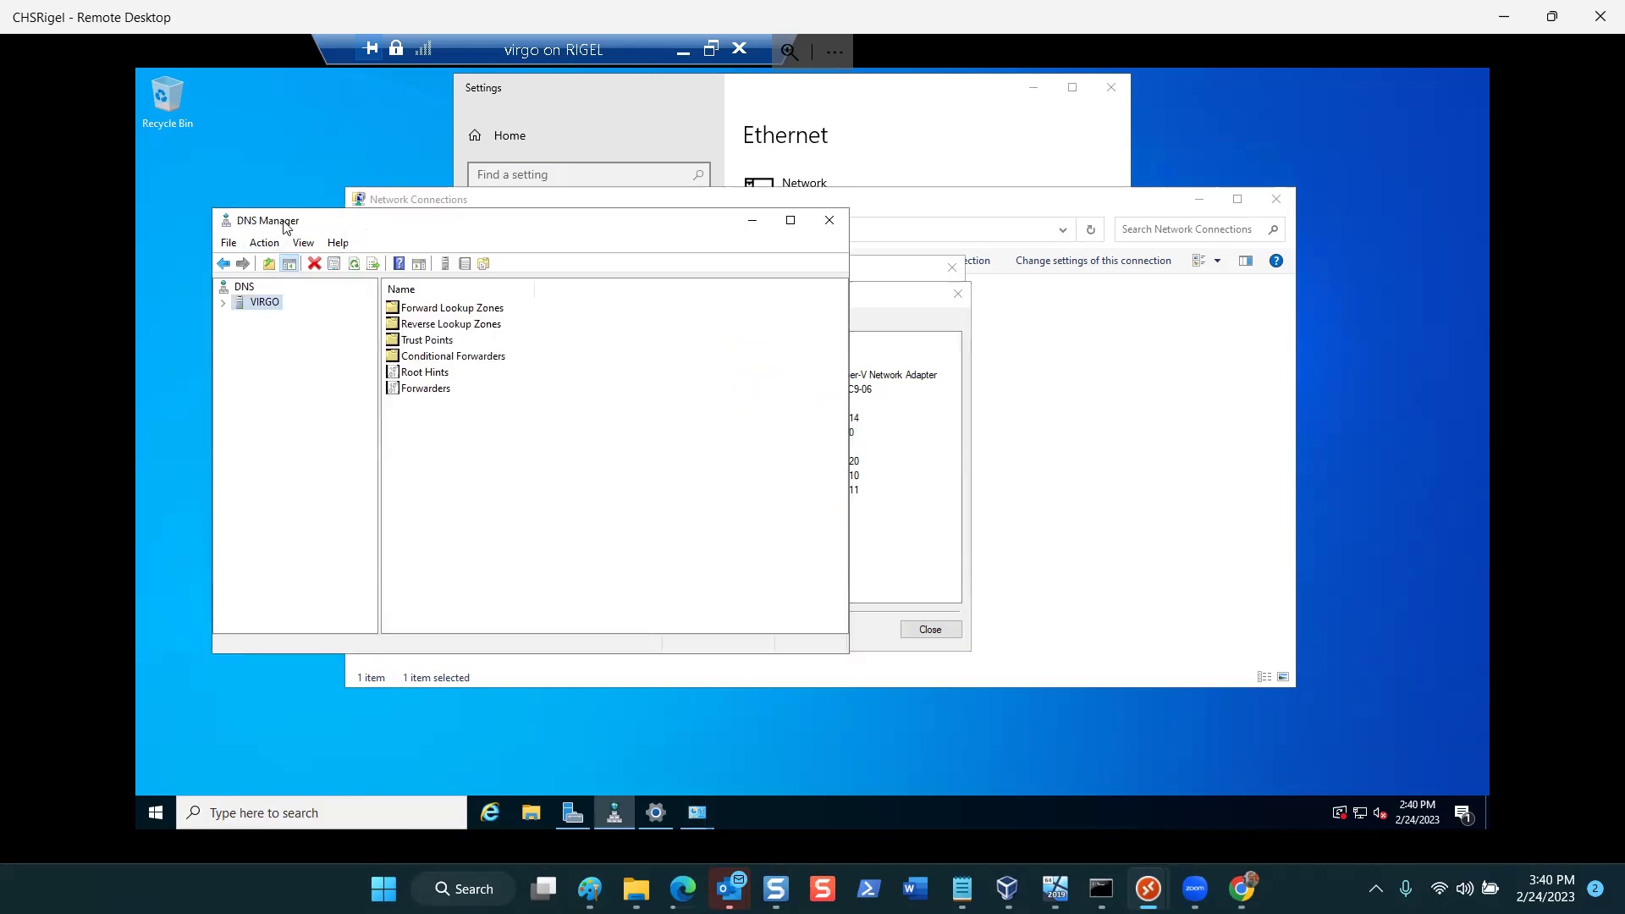
left_click(899, 301)
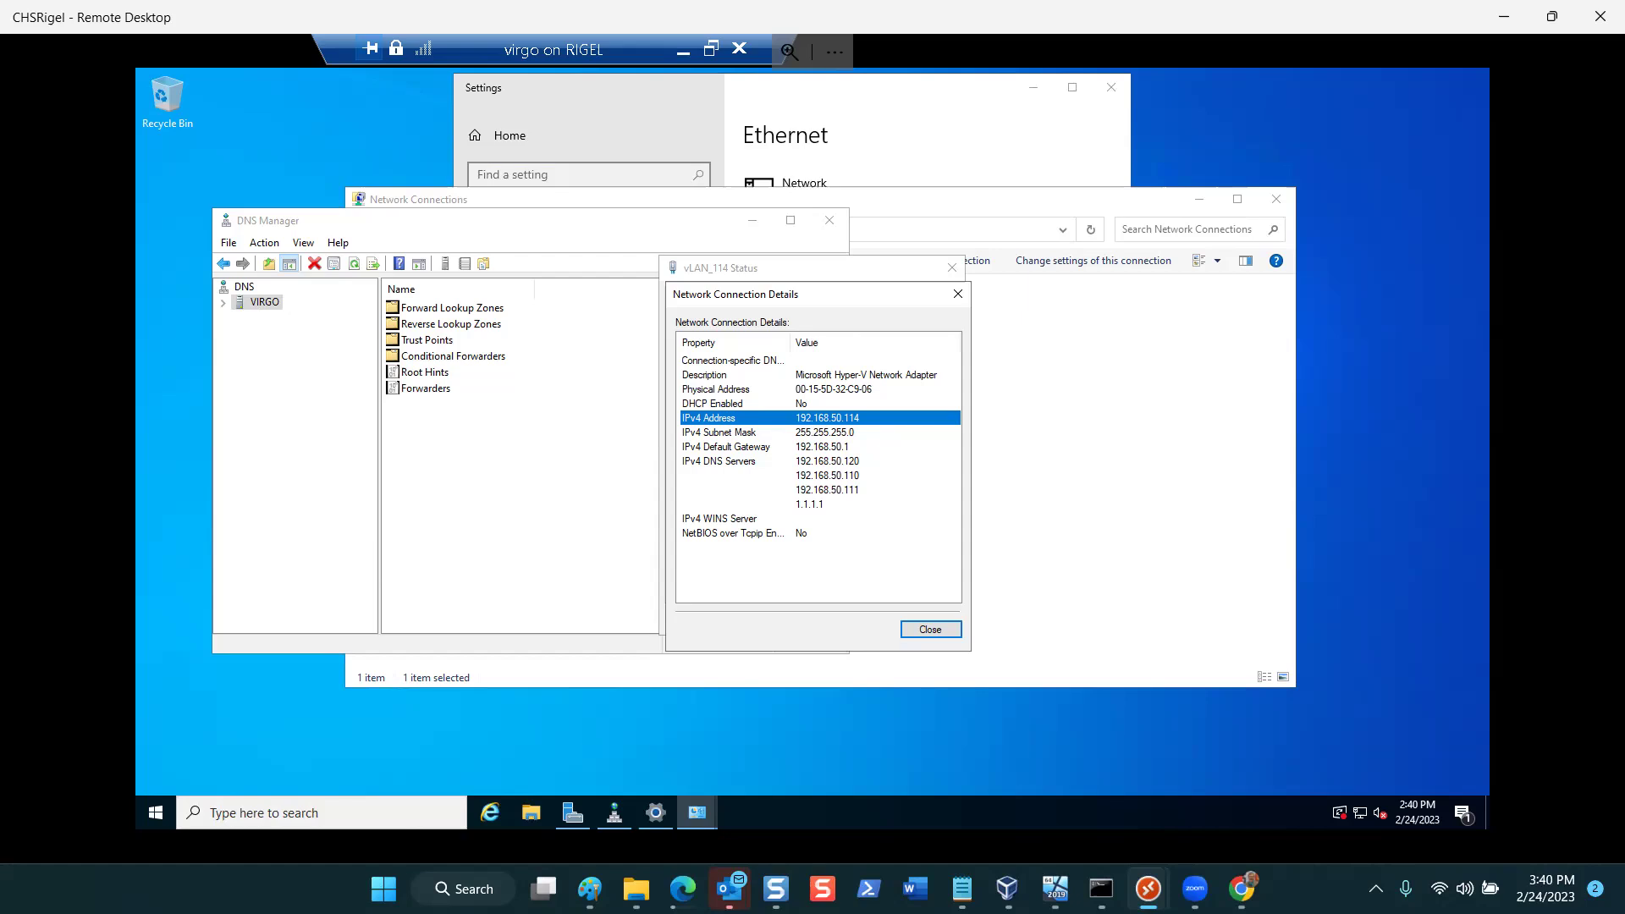
left_click(1502, 22)
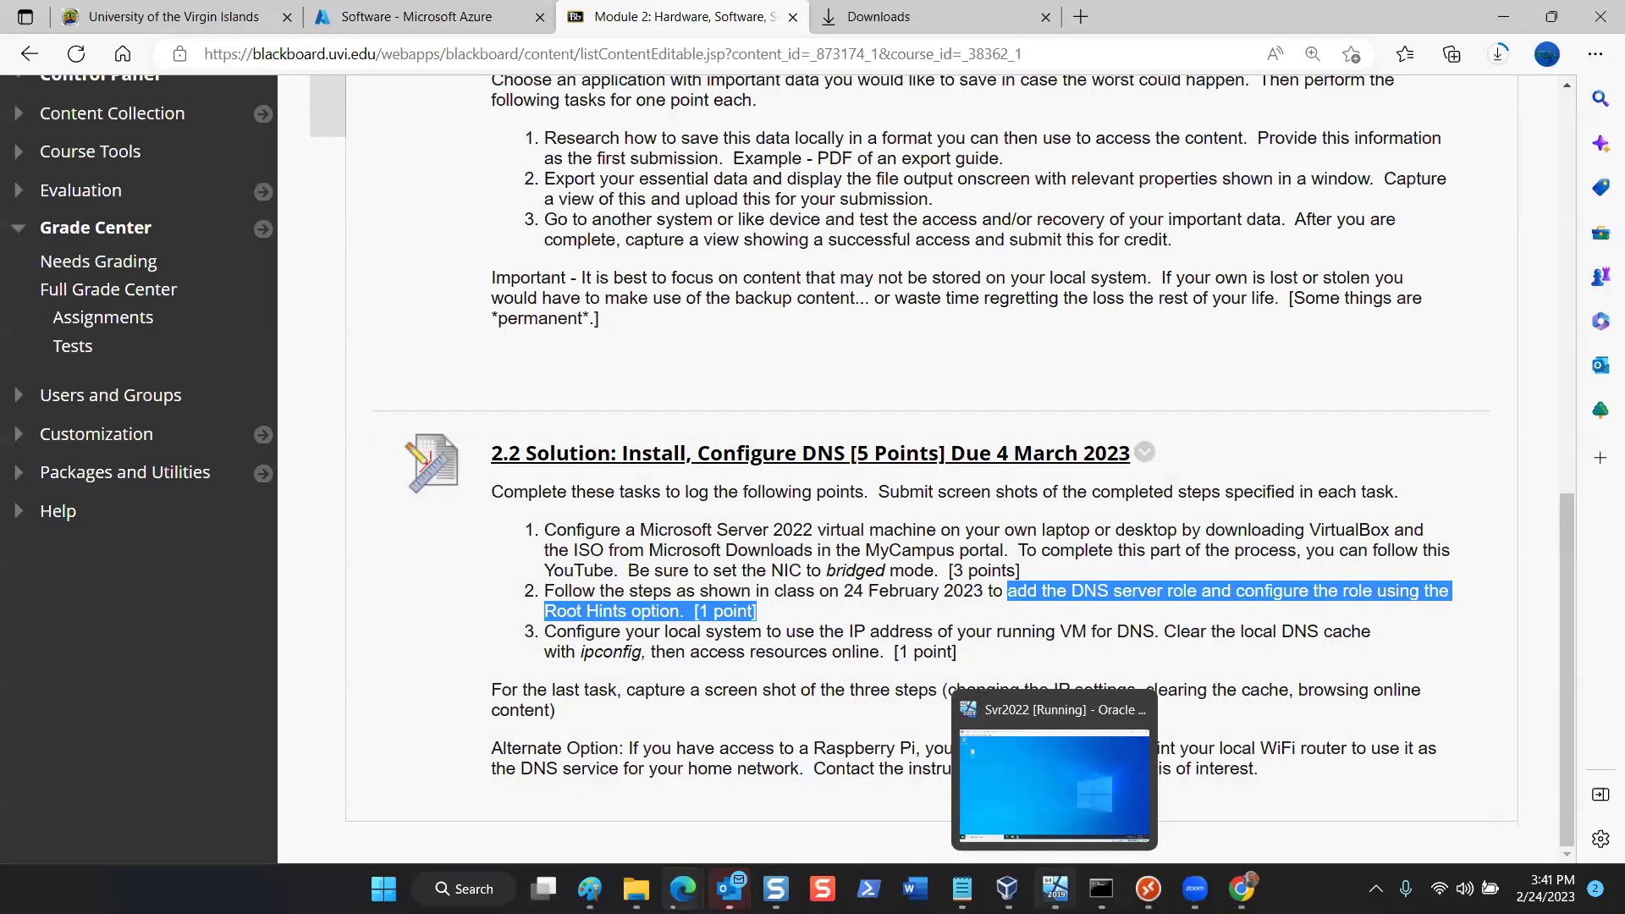
left_click(1055, 889)
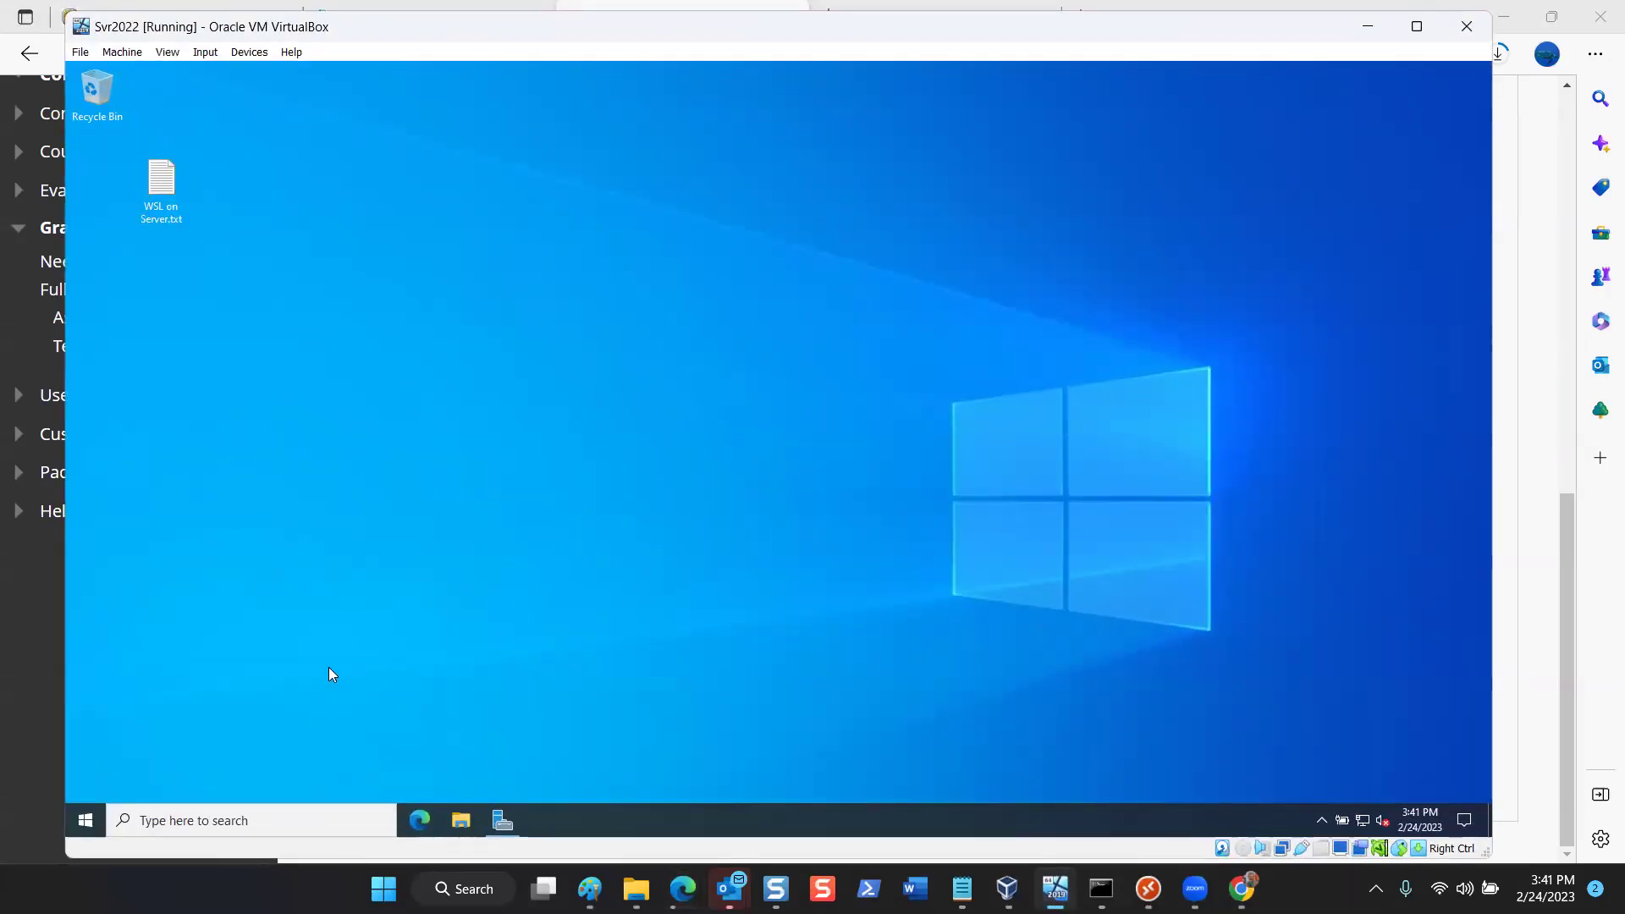
- Launch the DNS tile from Start as administrator on the Svr2022 VM
left_click(85, 815)
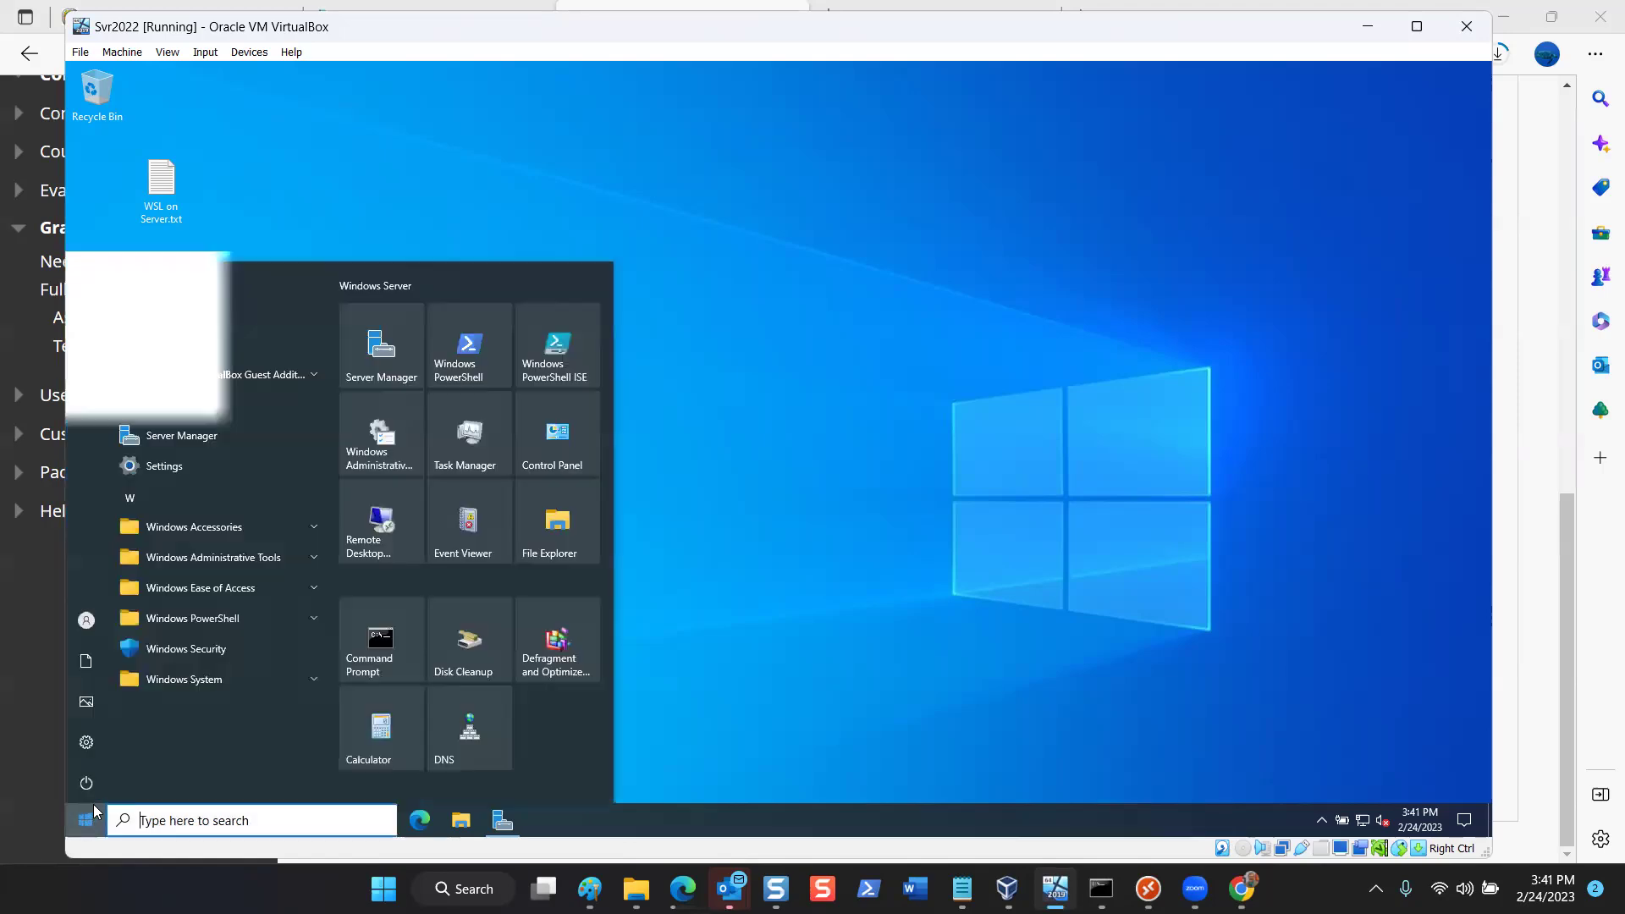
left_click(472, 720)
right_click(472, 721)
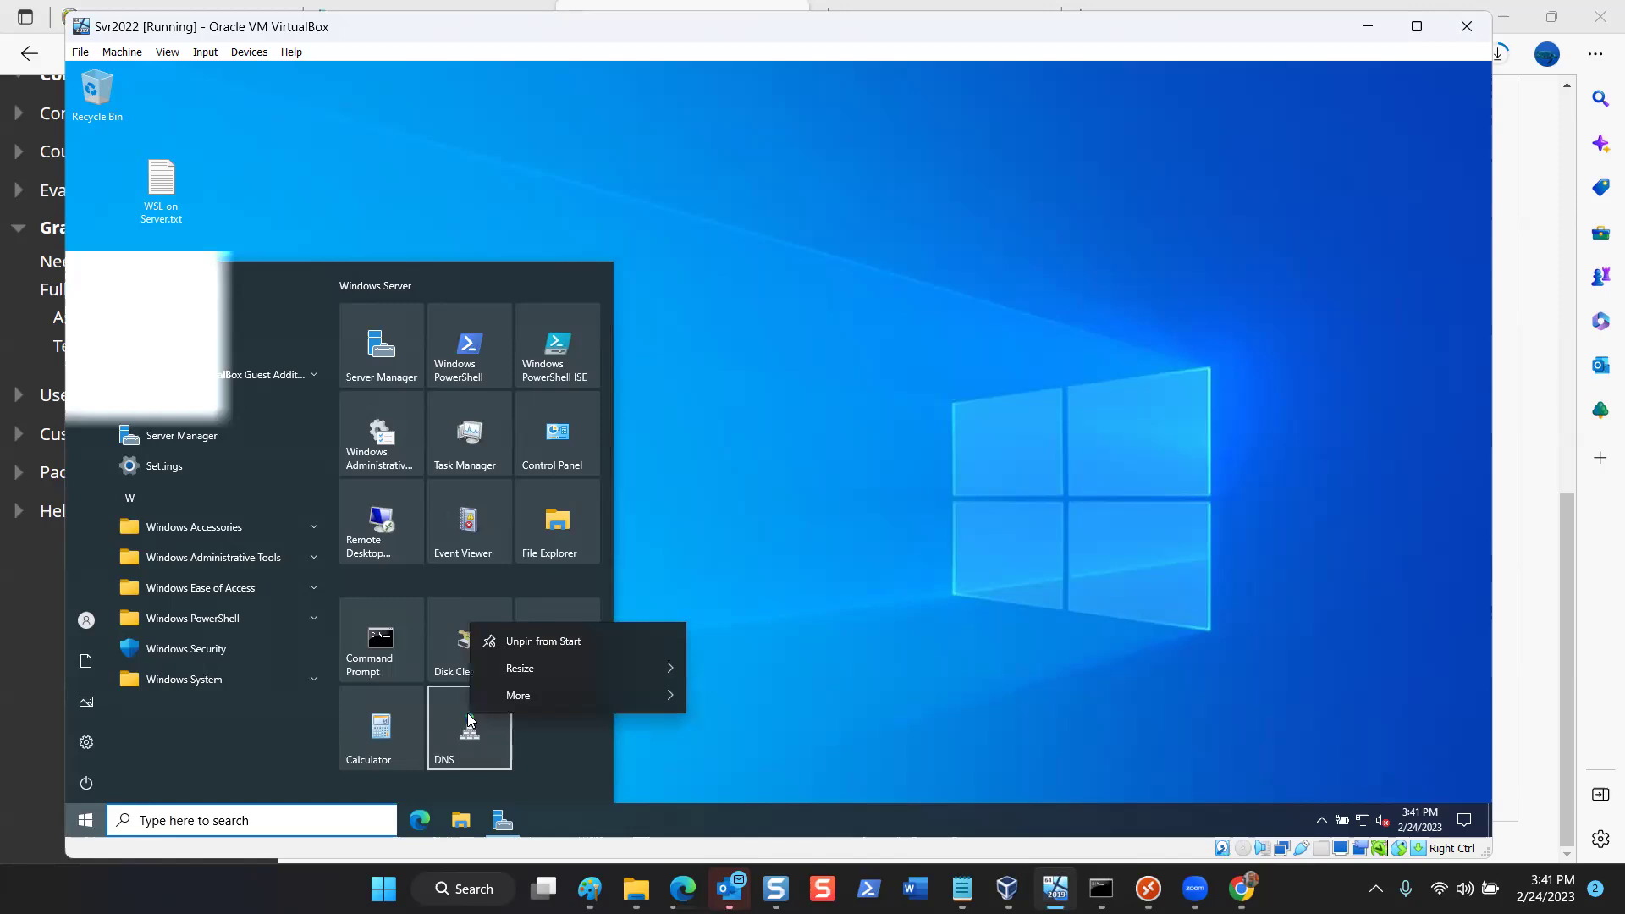
mouse_move(501, 699)
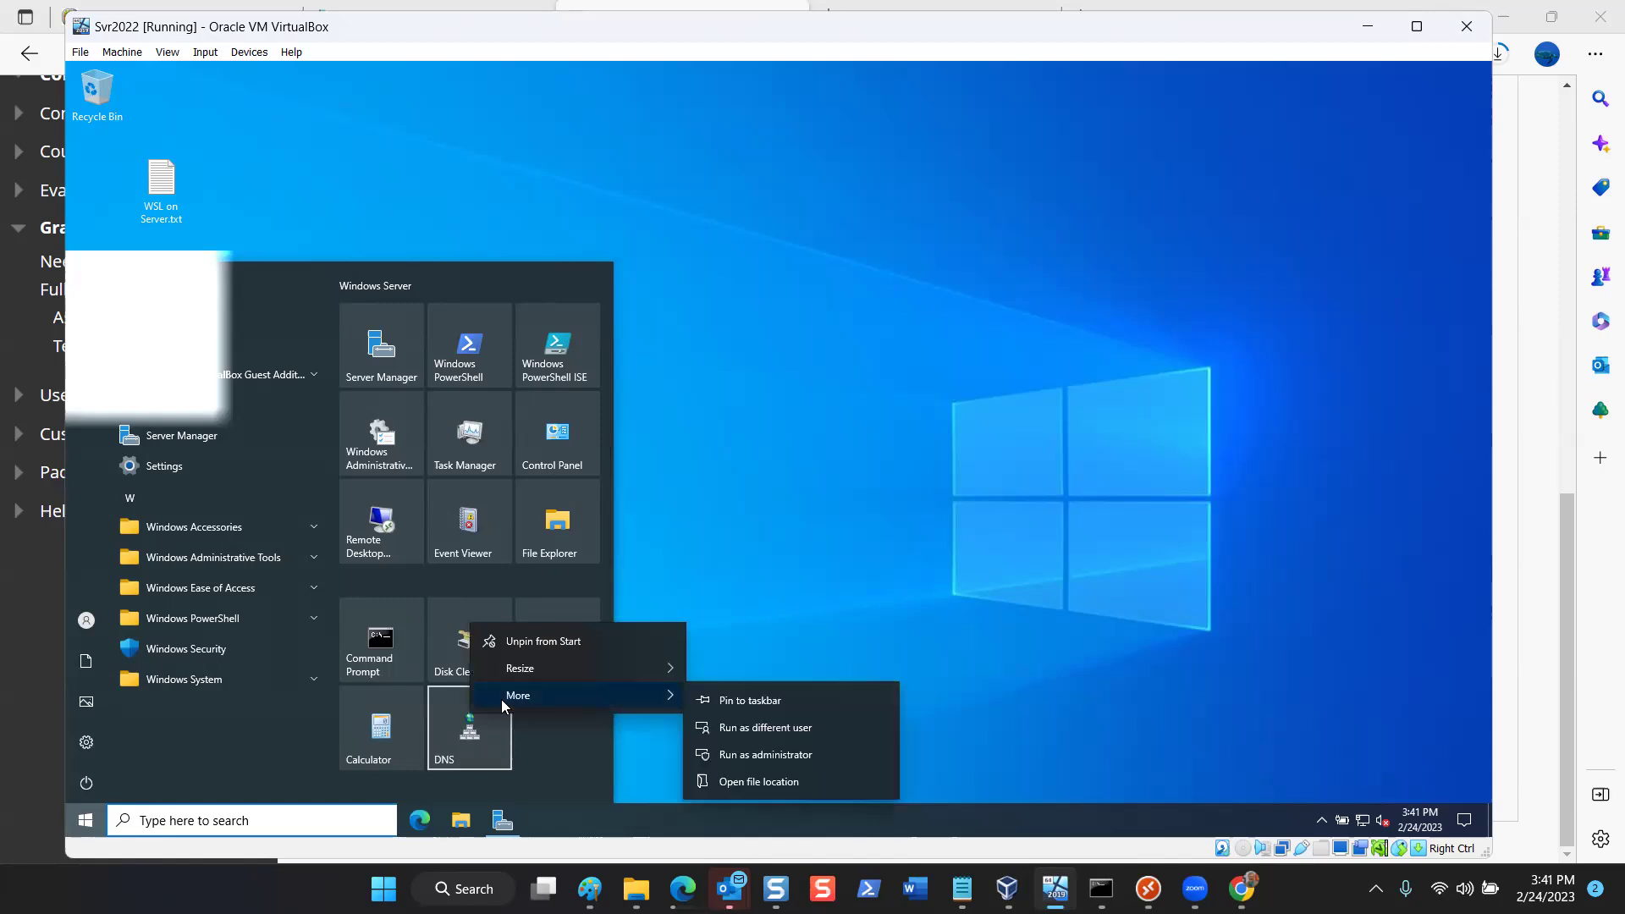
left_click(745, 755)
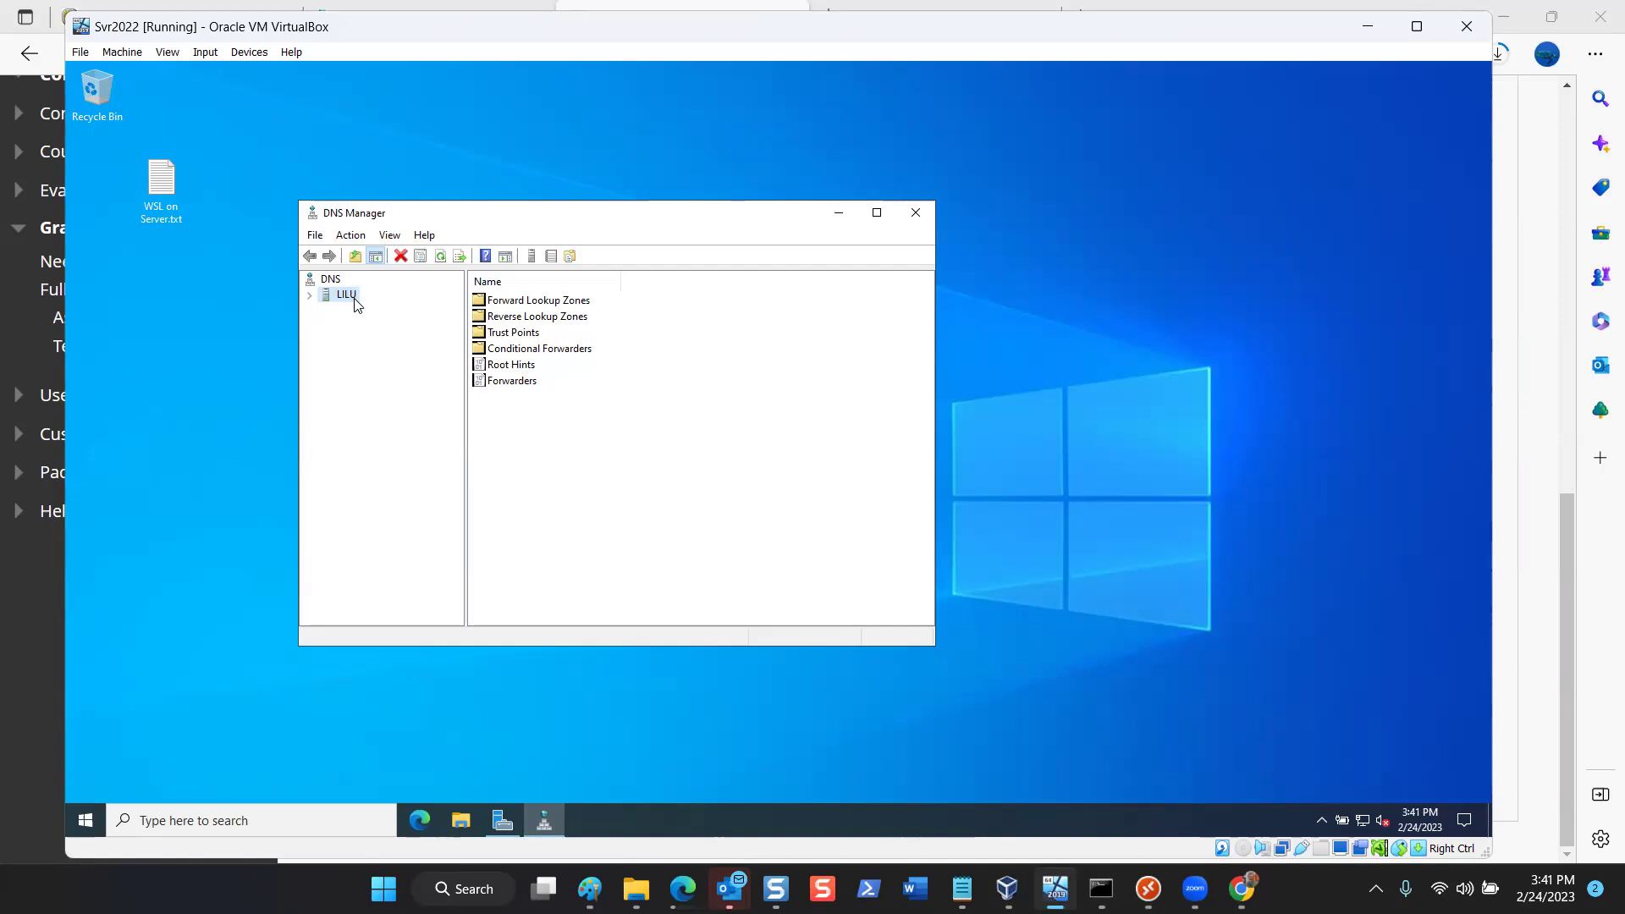
- Open the VM's Network & Internet settings and go to its adapter options
left_click(1363, 822)
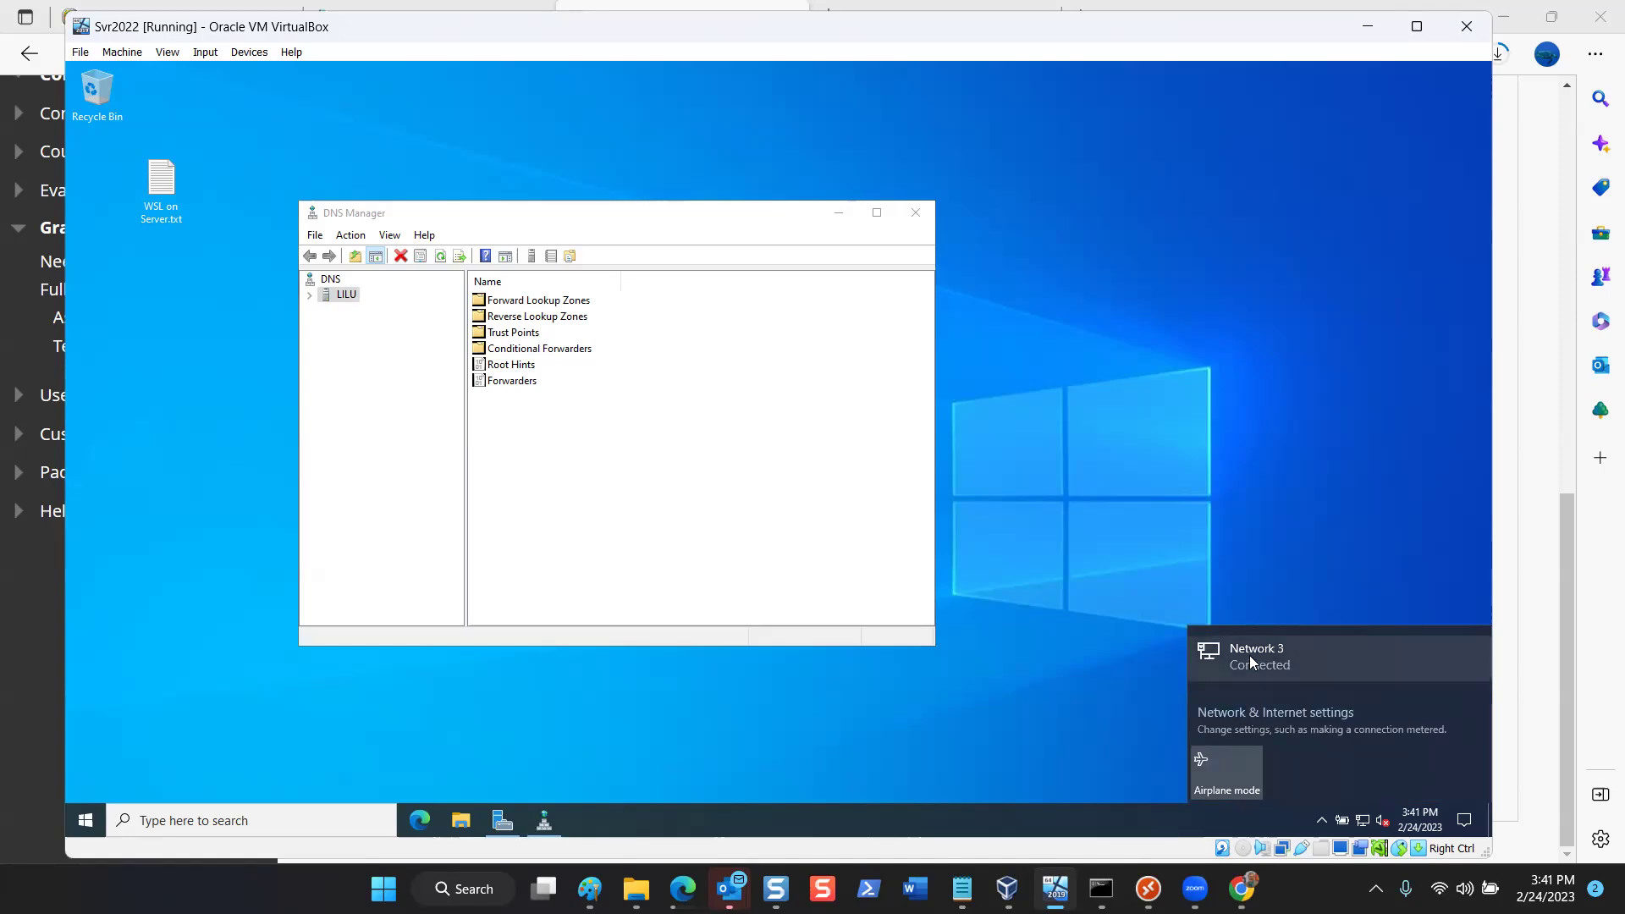
left_click(1241, 716)
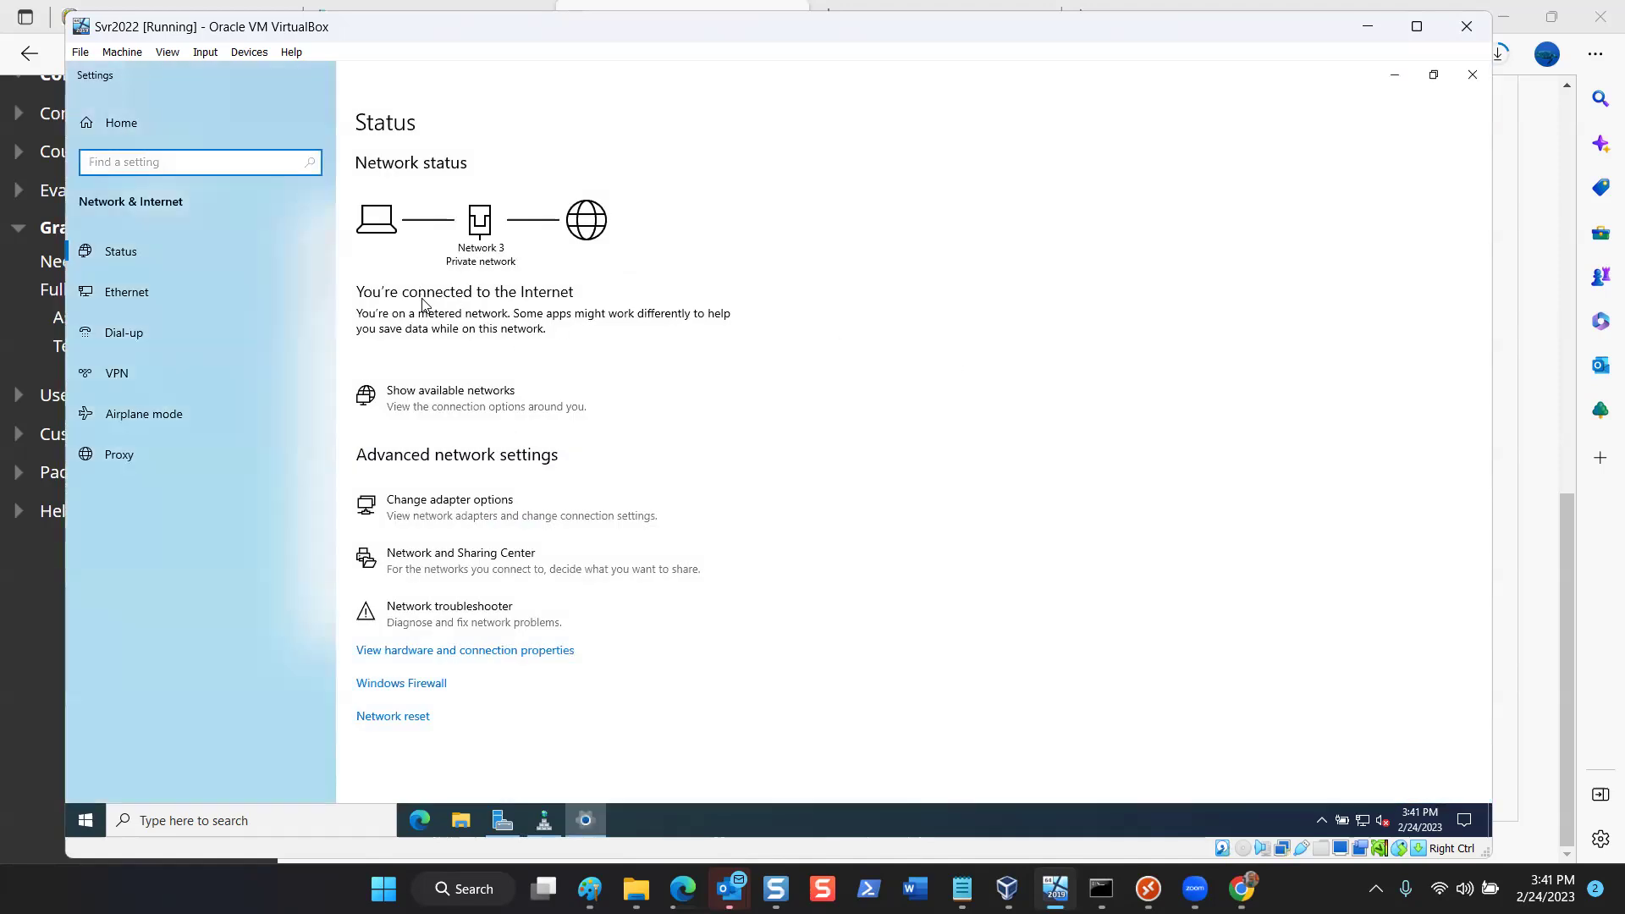
left_click(423, 505)
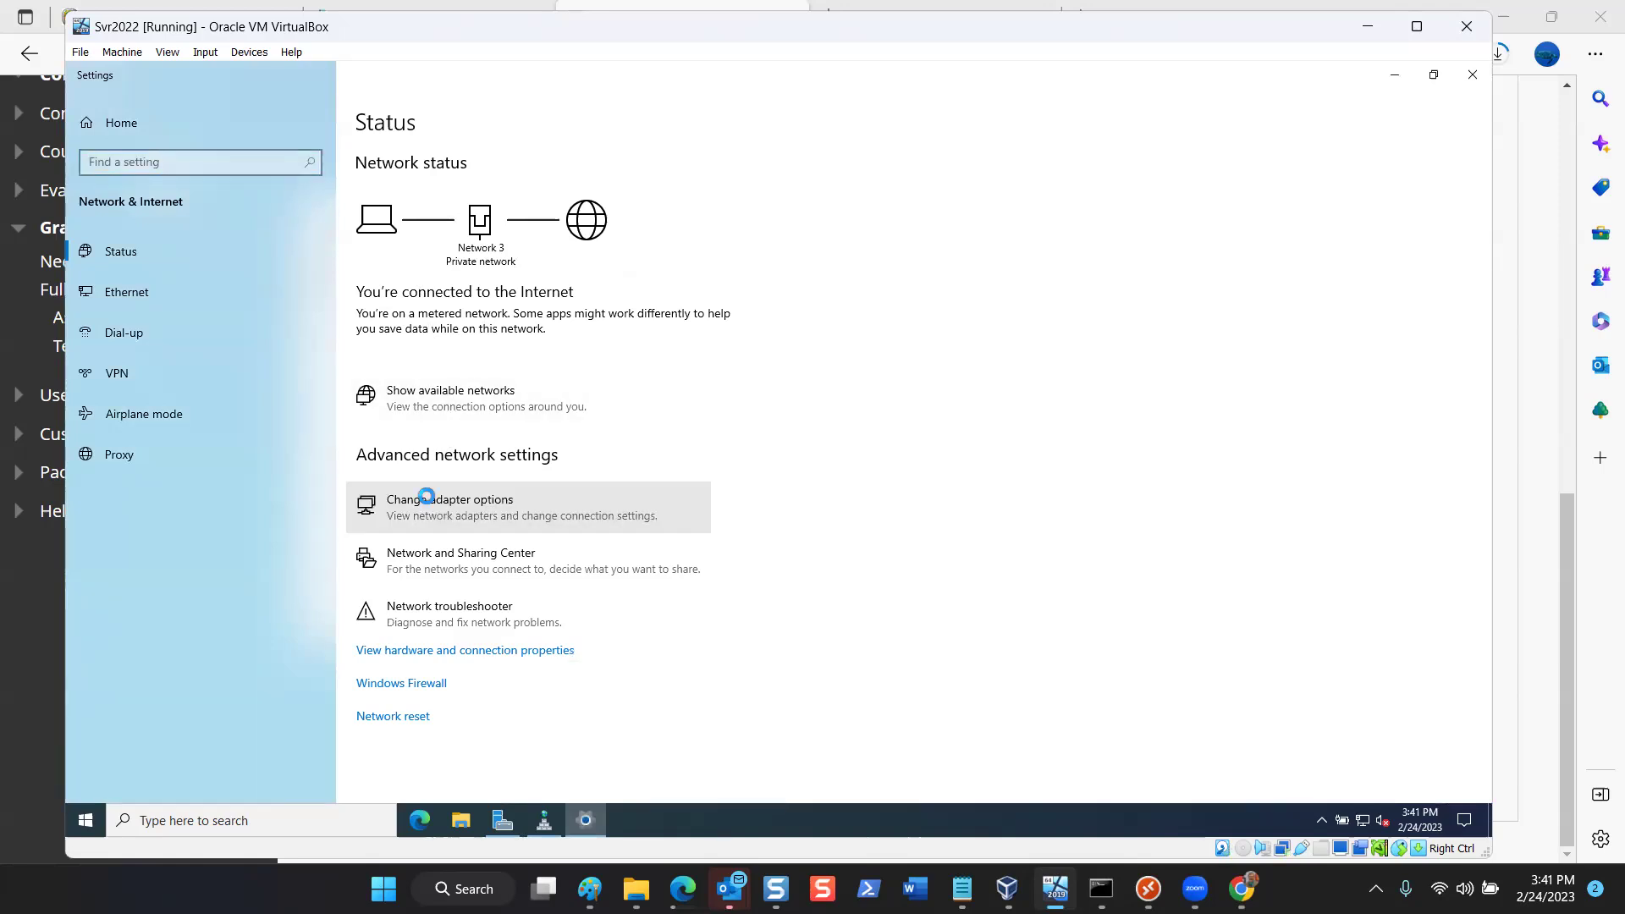
- Check the Ethernet adapter's IPv4 address 192.168.1.6, then close details, status and Network Connections
double_click(421, 296)
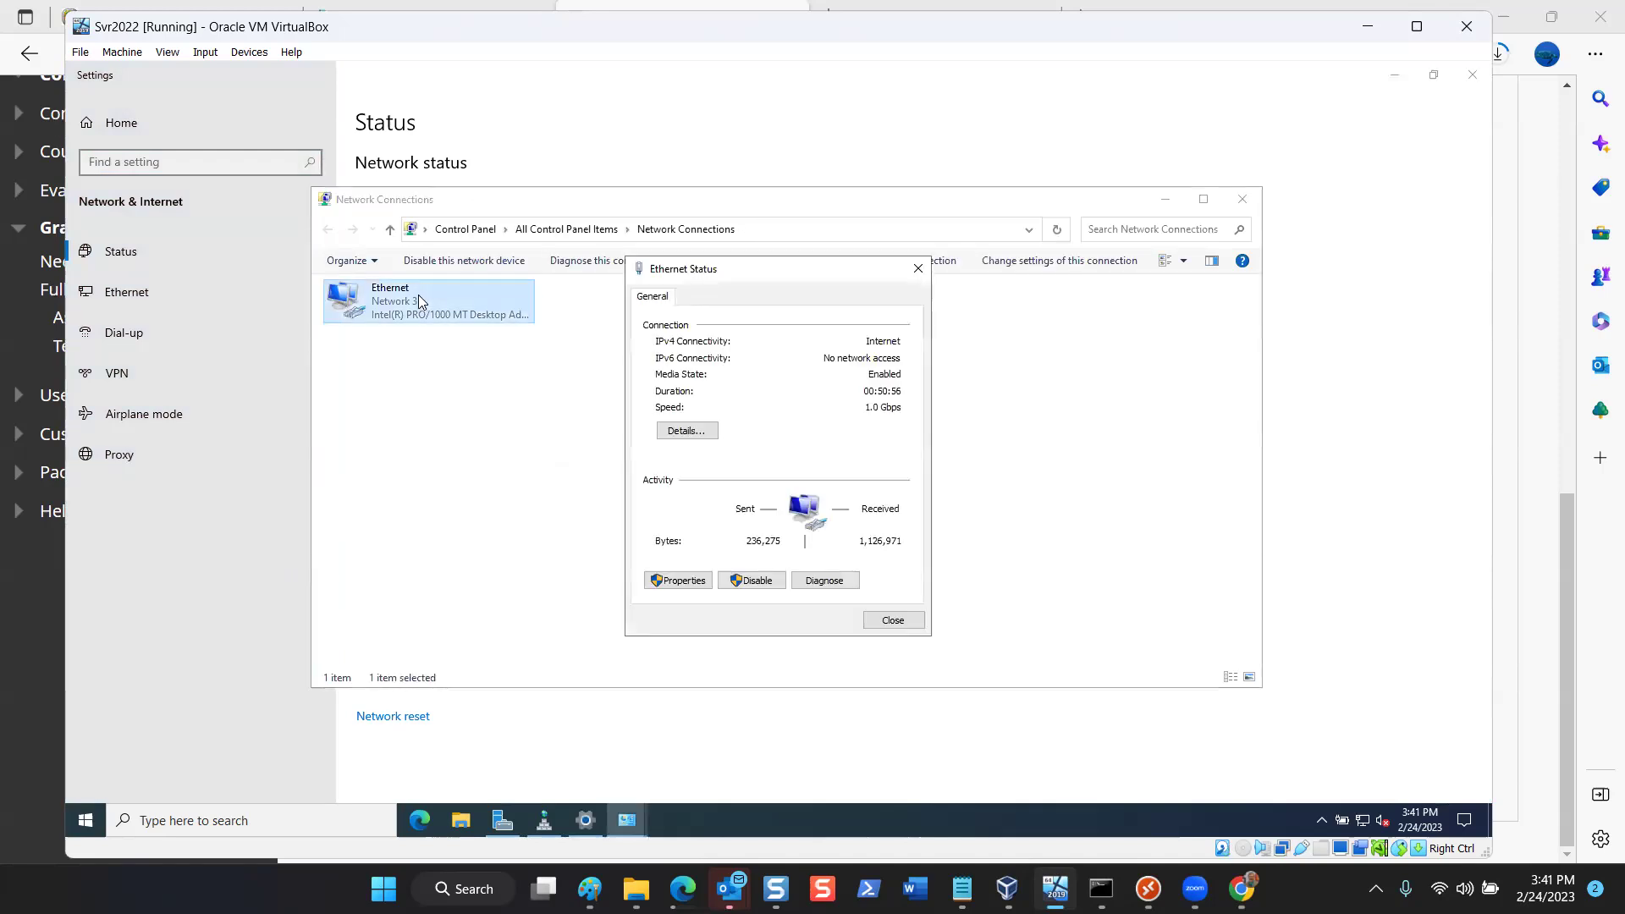
left_click(679, 433)
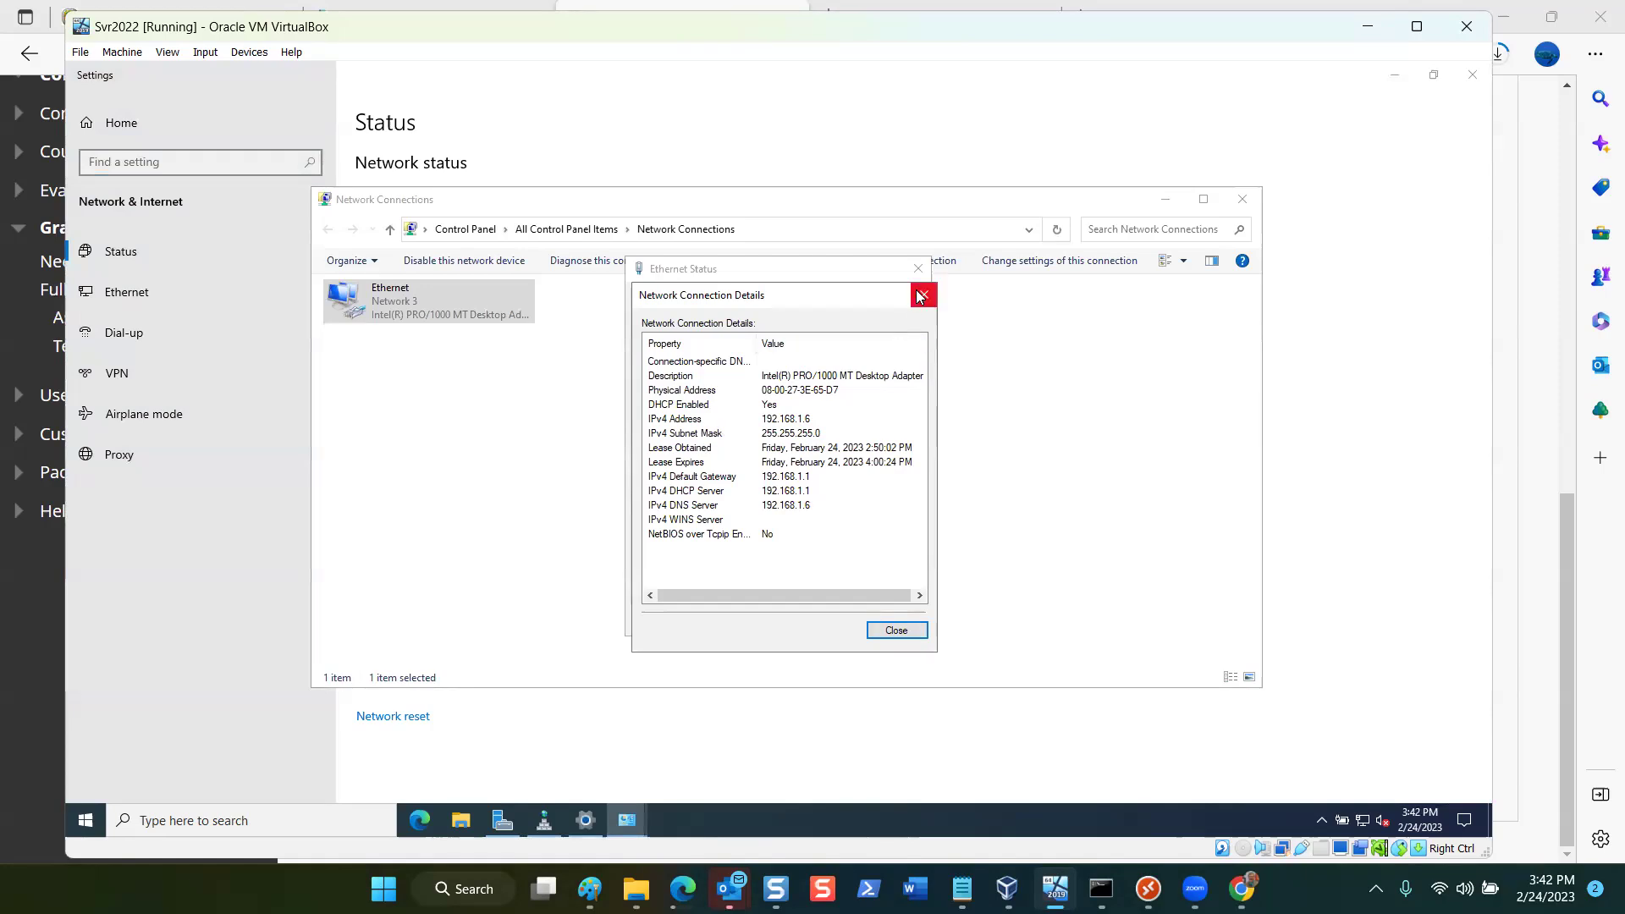
left_click(885, 631)
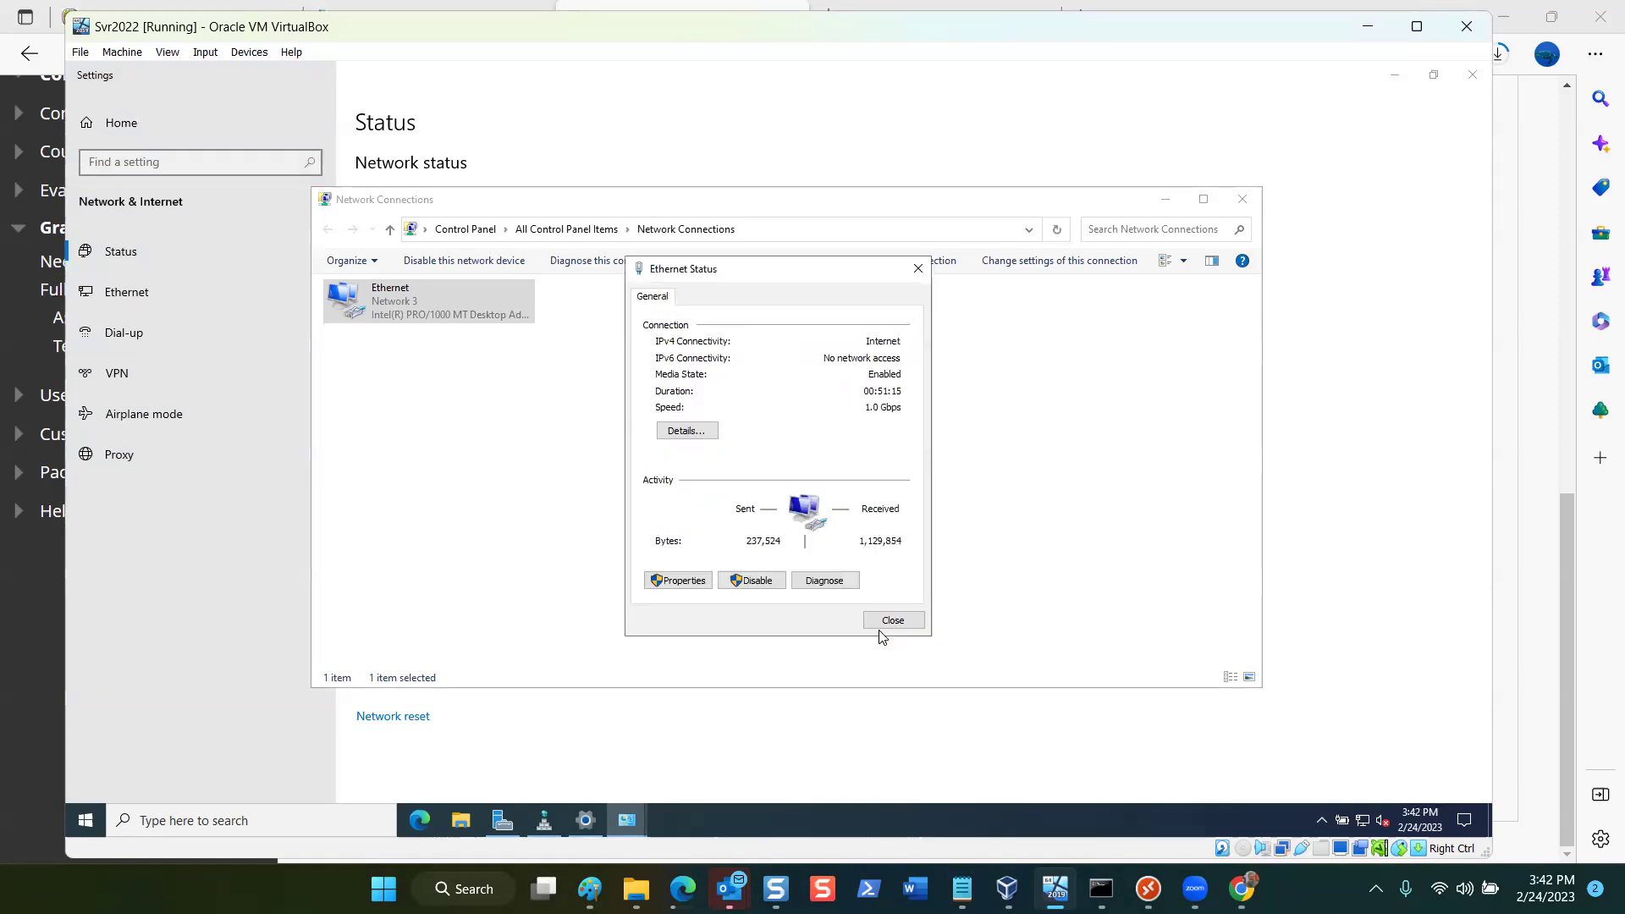
left_click(897, 621)
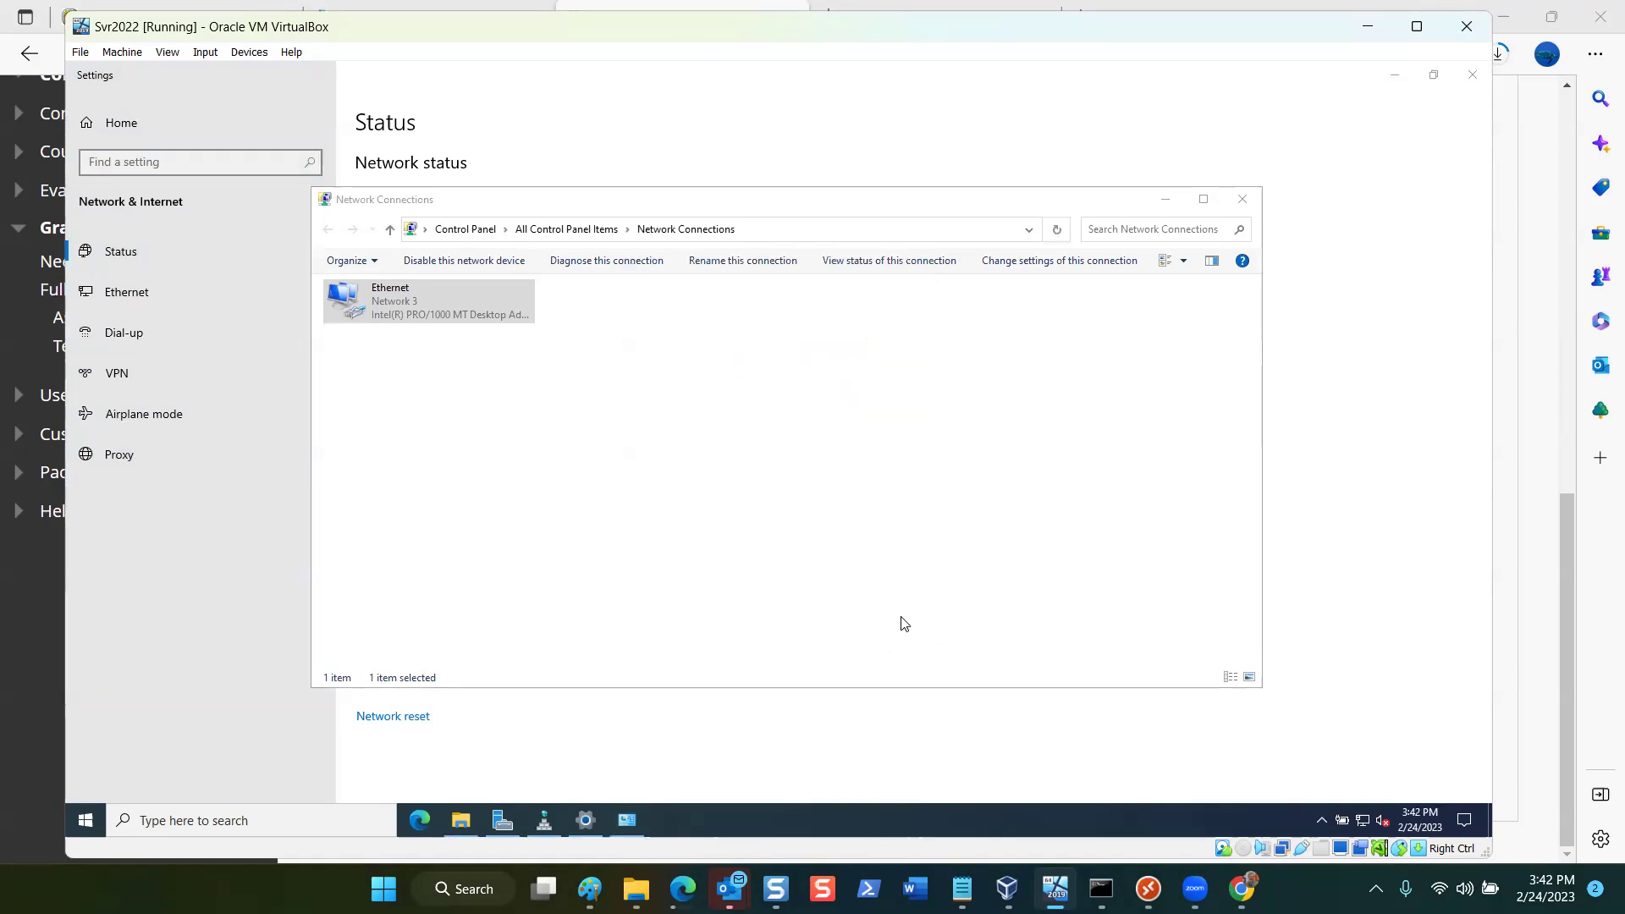
left_click(1243, 199)
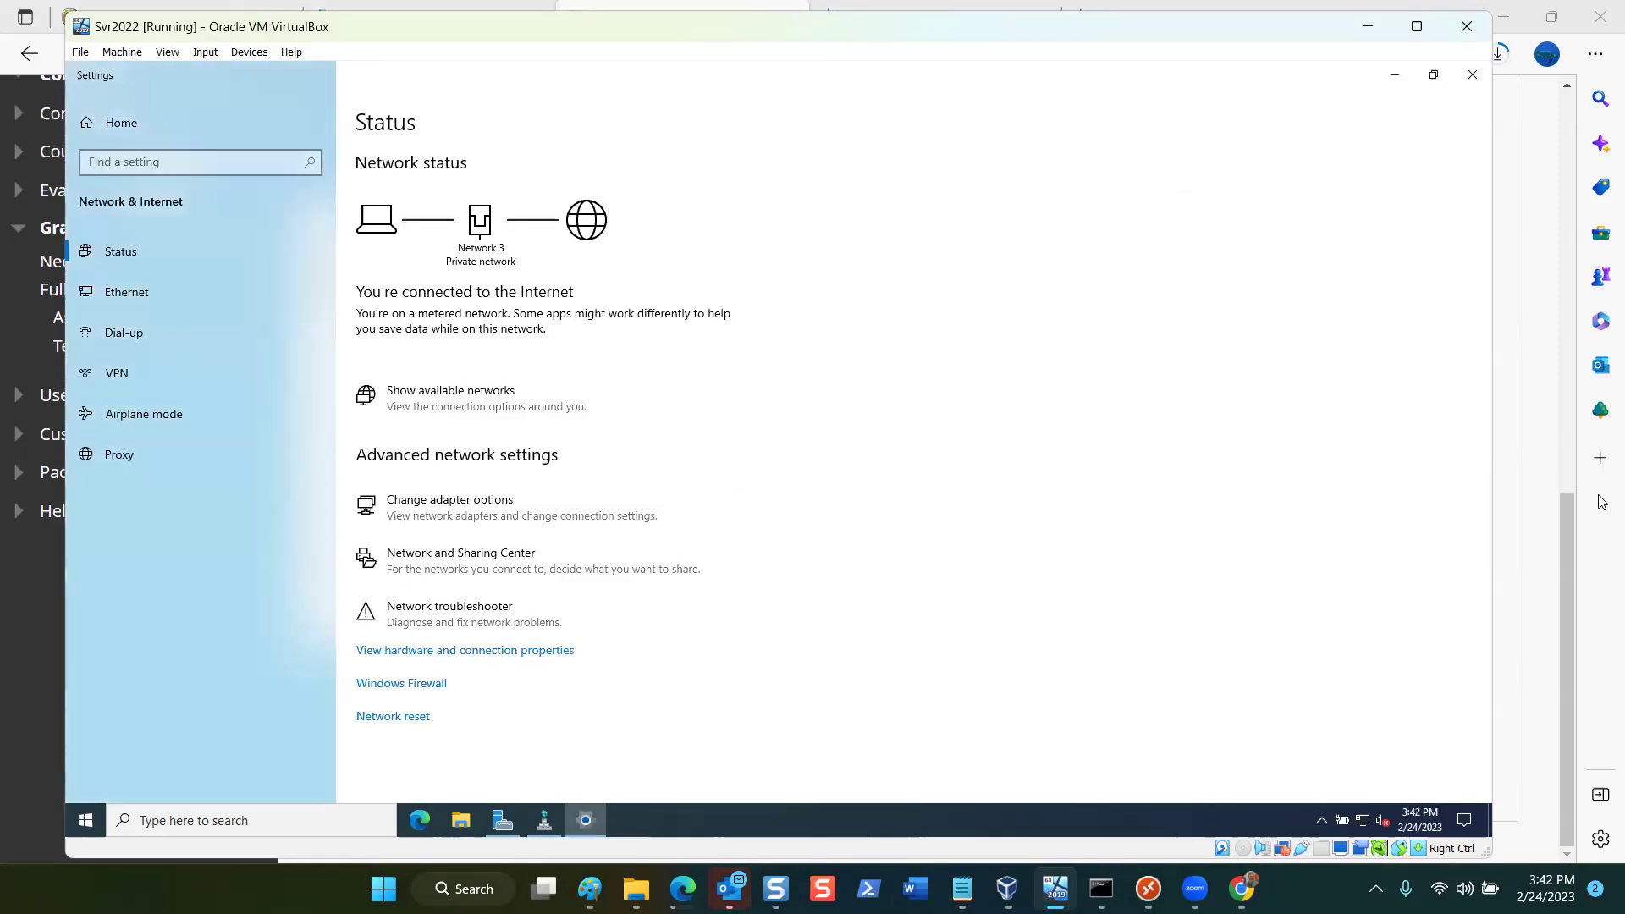
- Close the Svr2022 VM's network settings window, leaving DNS Manager listing LILU in front
key("super+d")
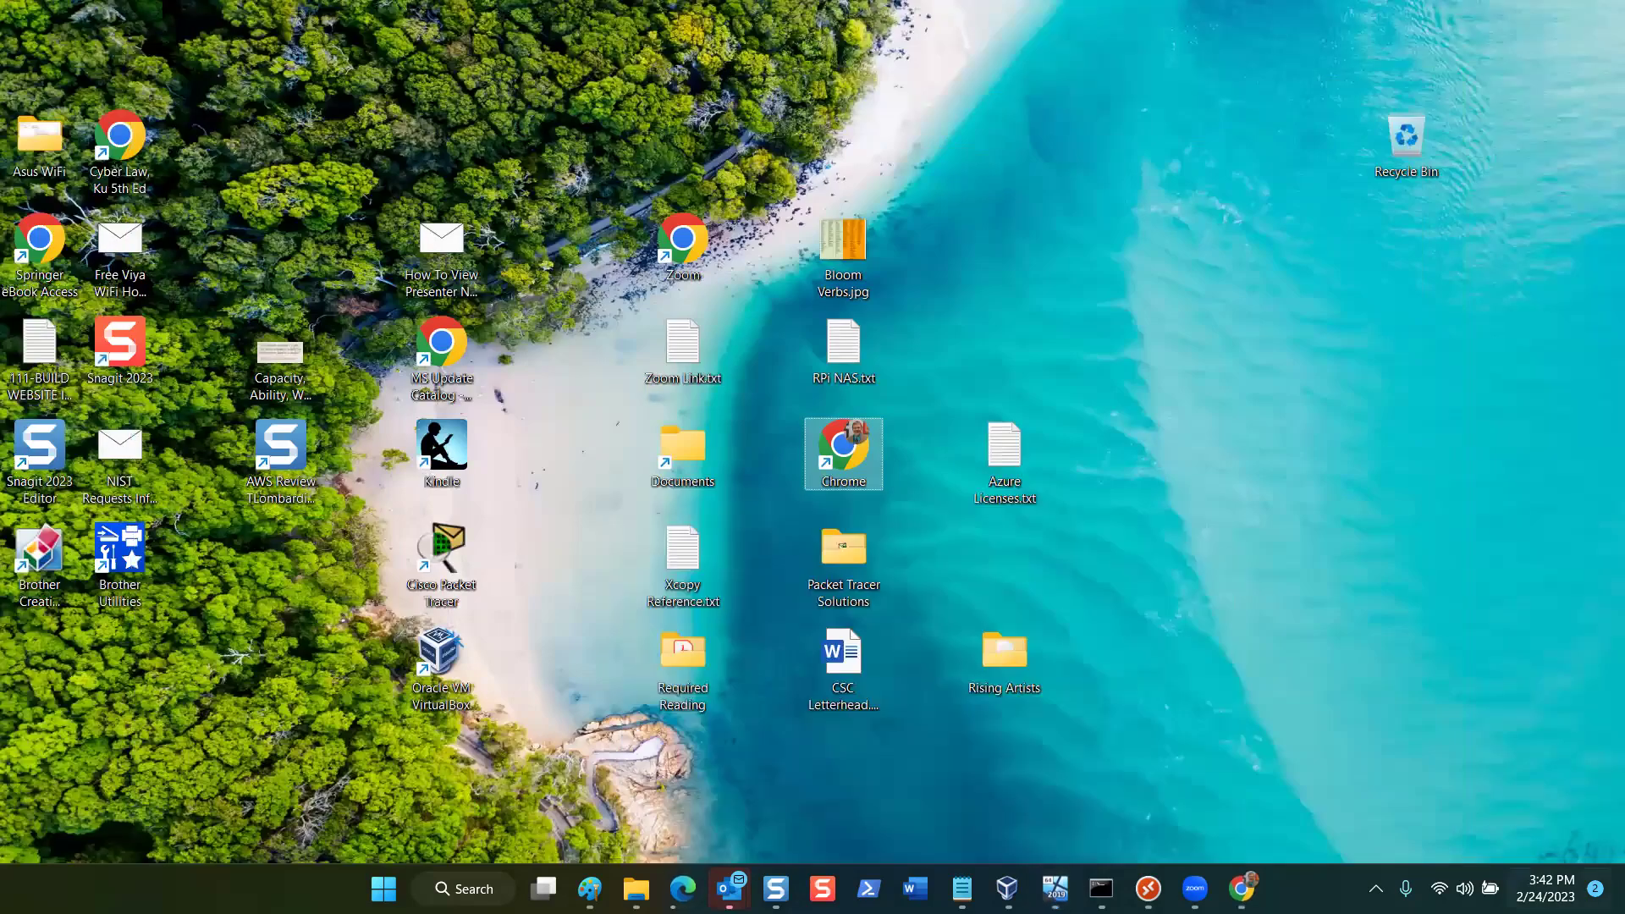
left_click(1056, 889)
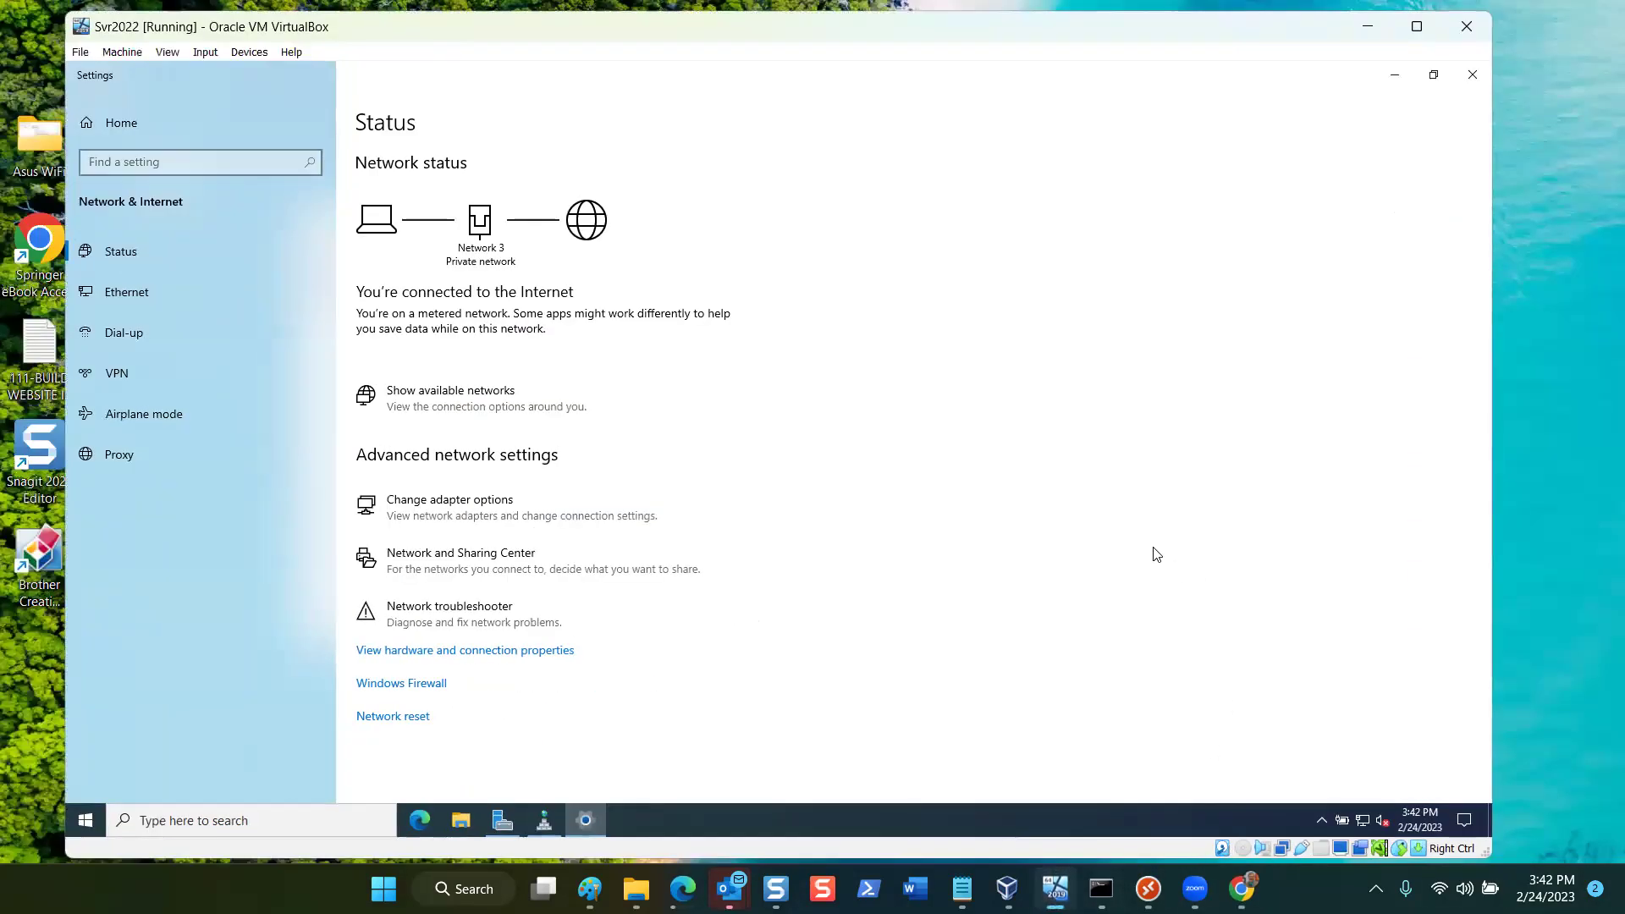
left_click(1473, 74)
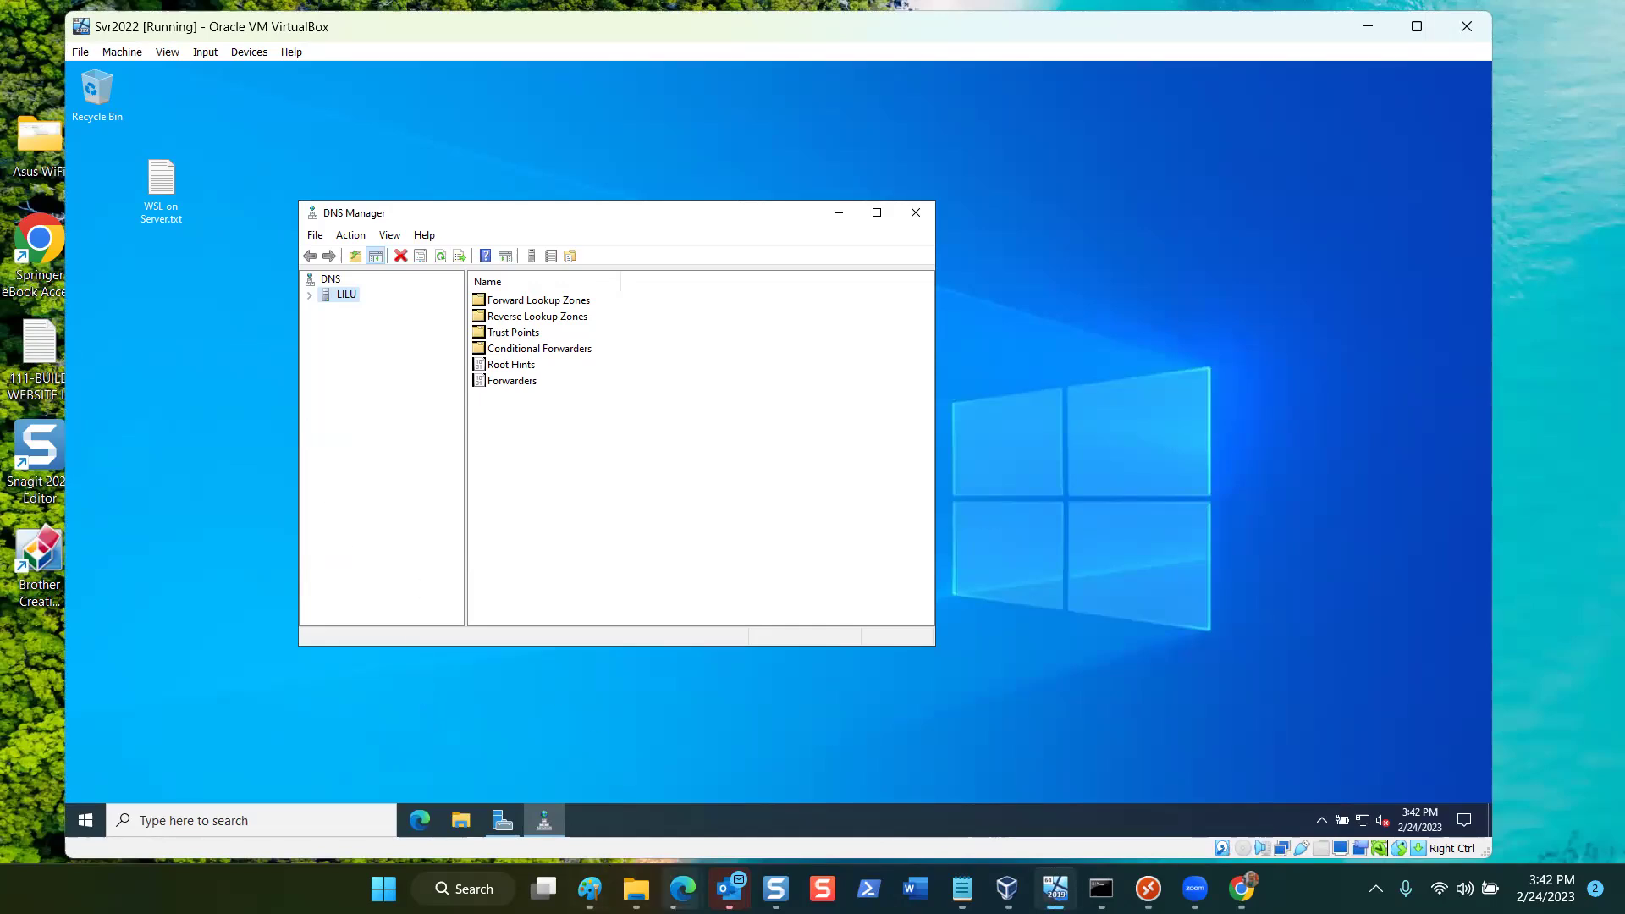
- Highlight task 3's instruction to use the VM's IP for DNS, then open All Control Panel Items
mouse_move(682, 889)
left_click(642, 713)
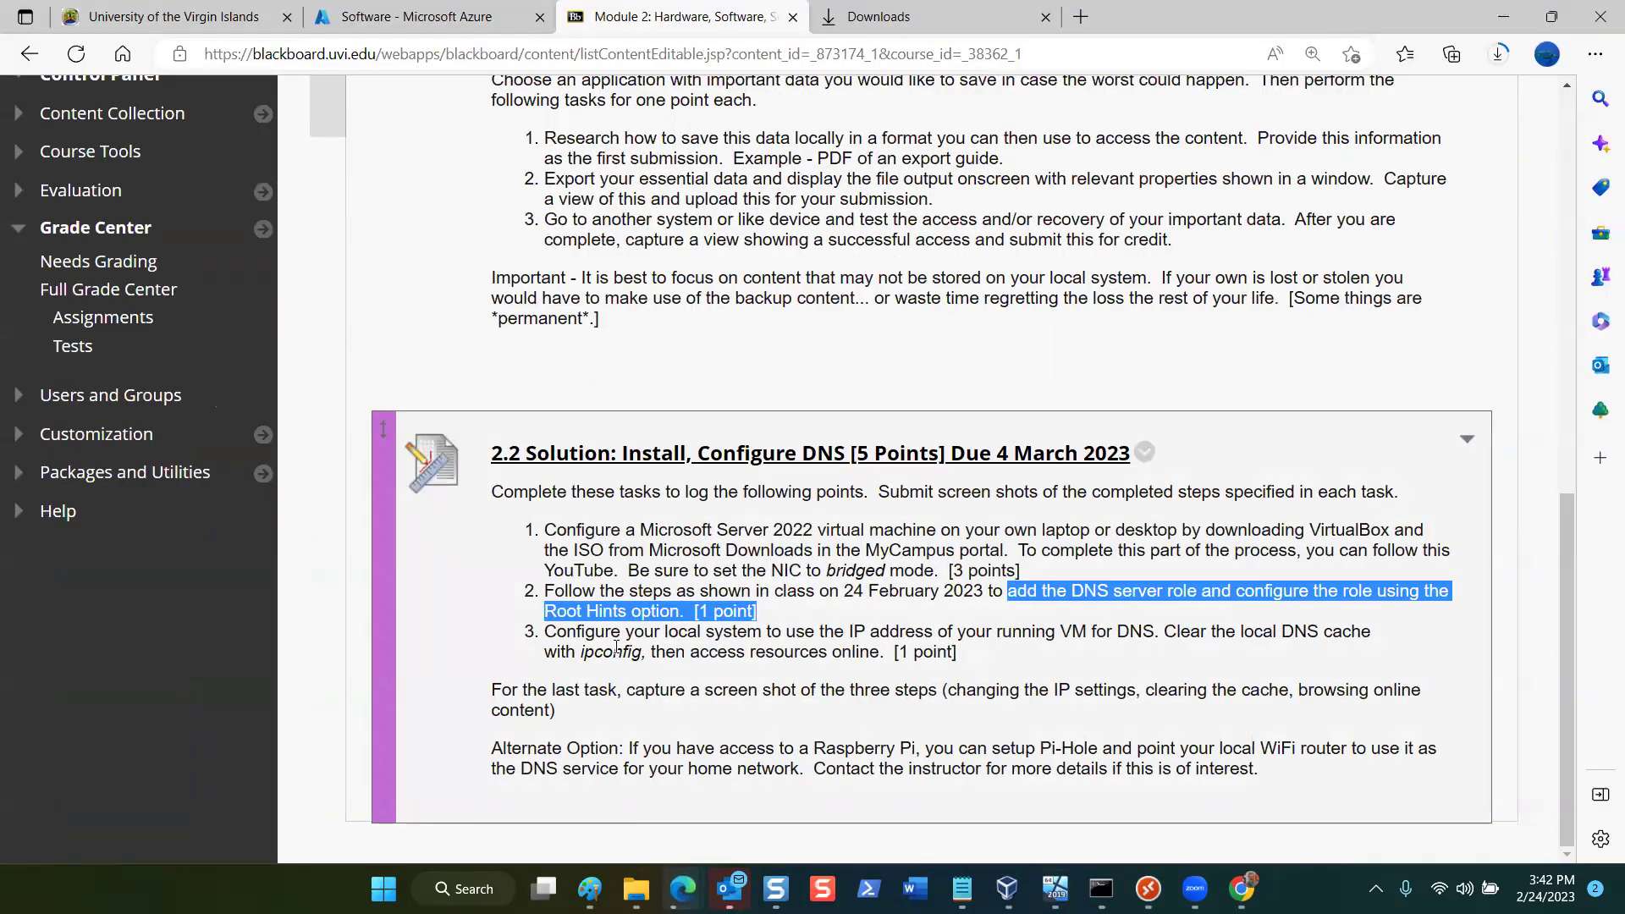
left_click_drag(549, 630, 758, 634)
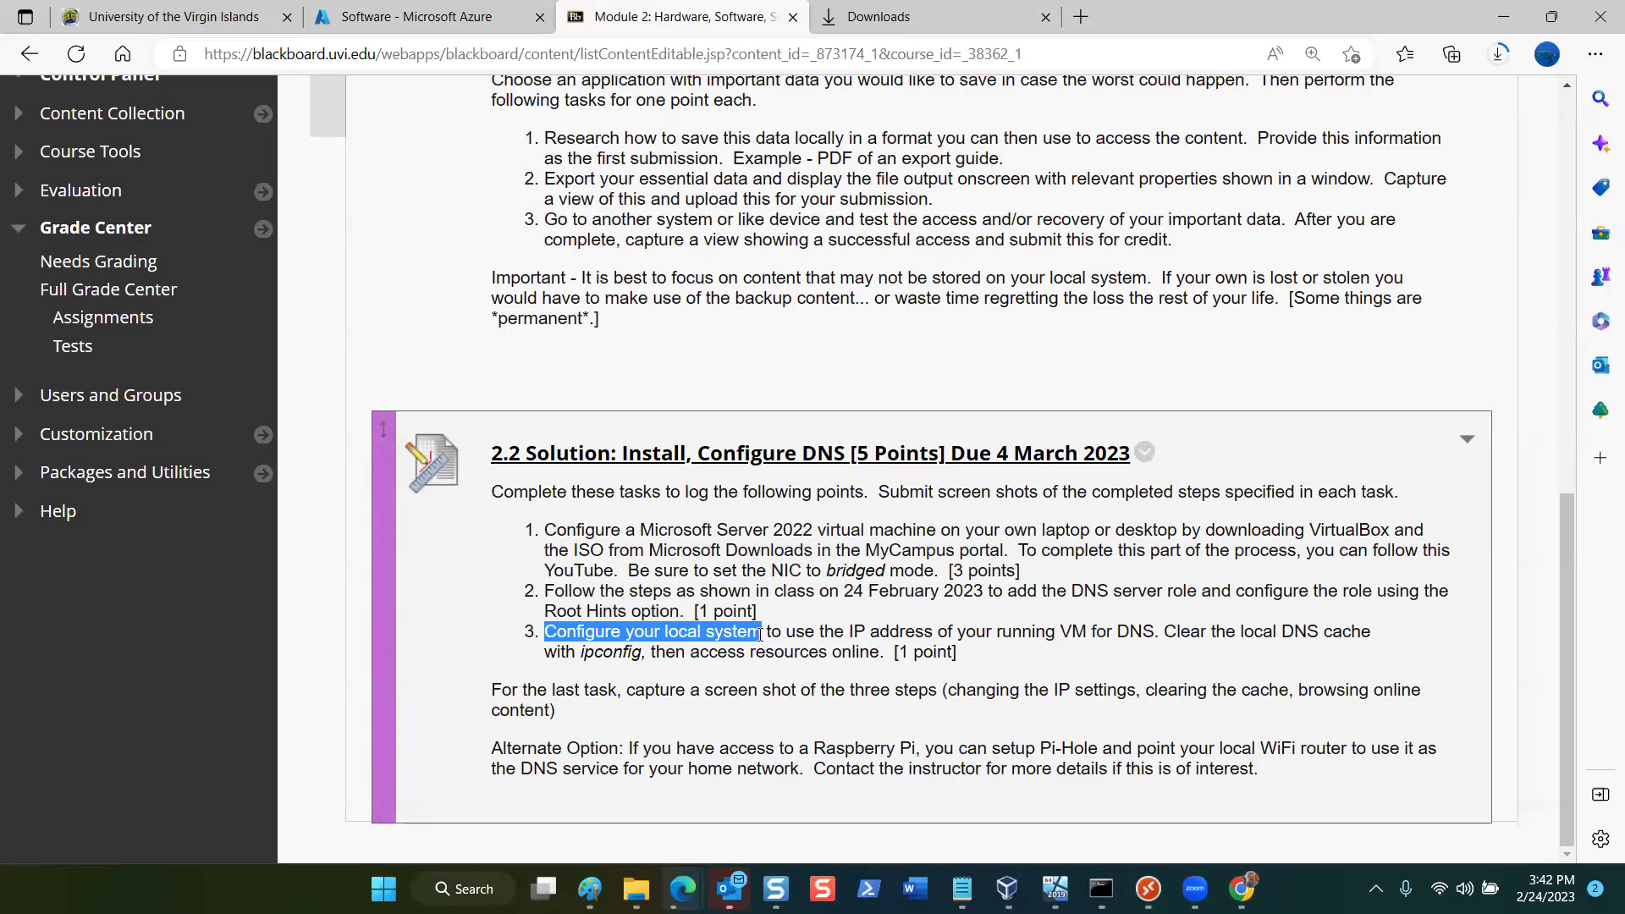
left_click_drag(864, 613, 1156, 635)
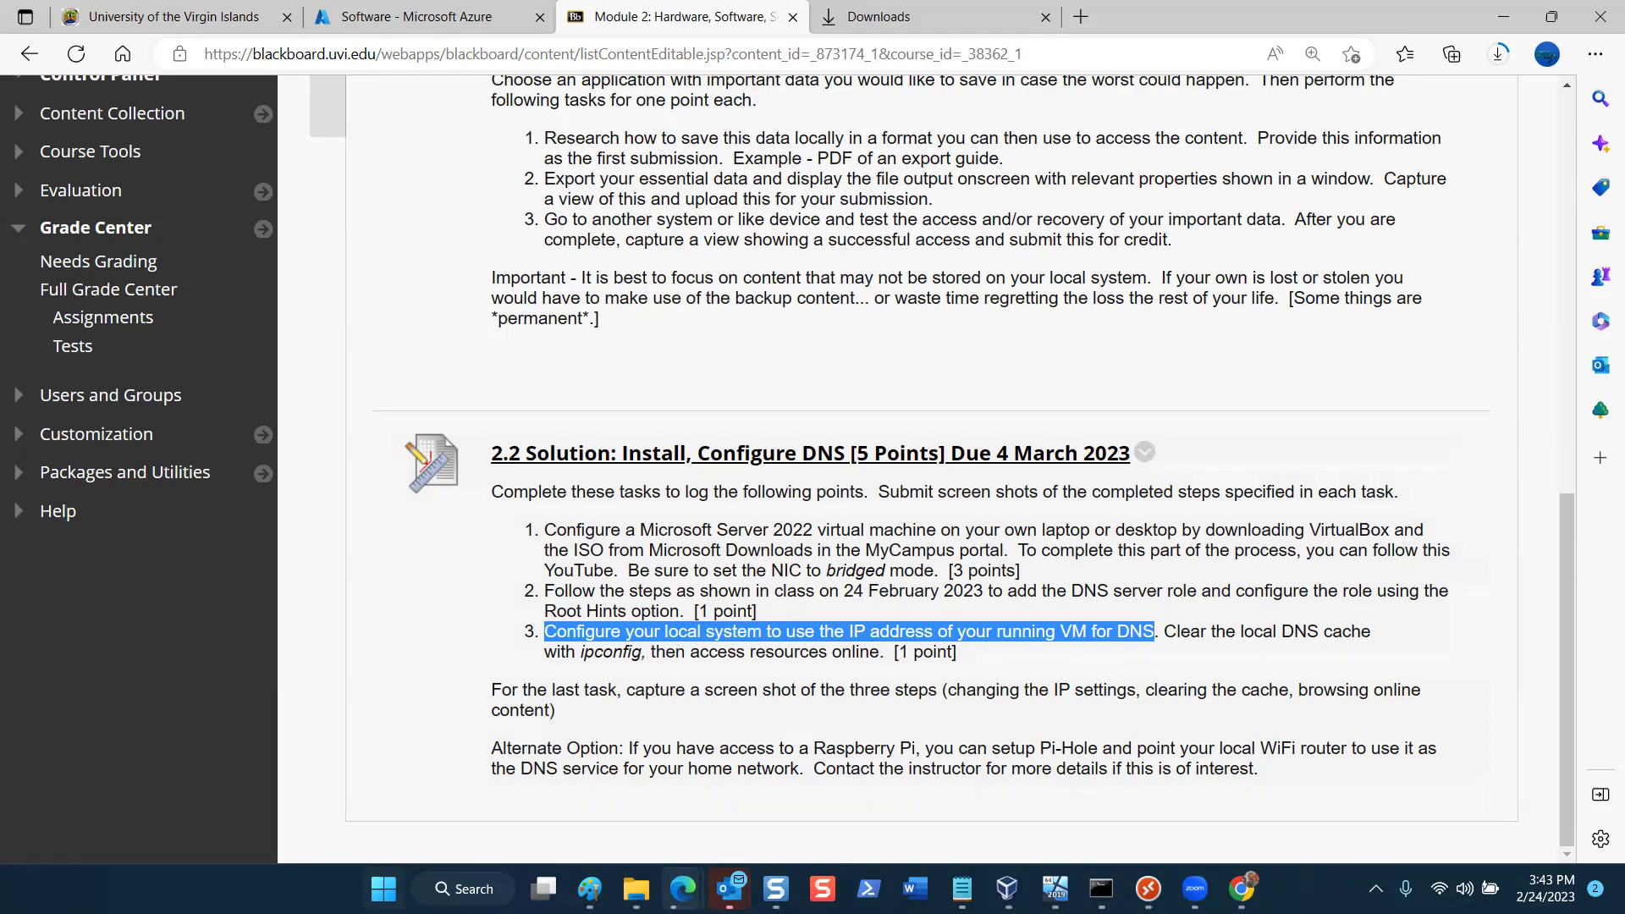
left_click(383, 888)
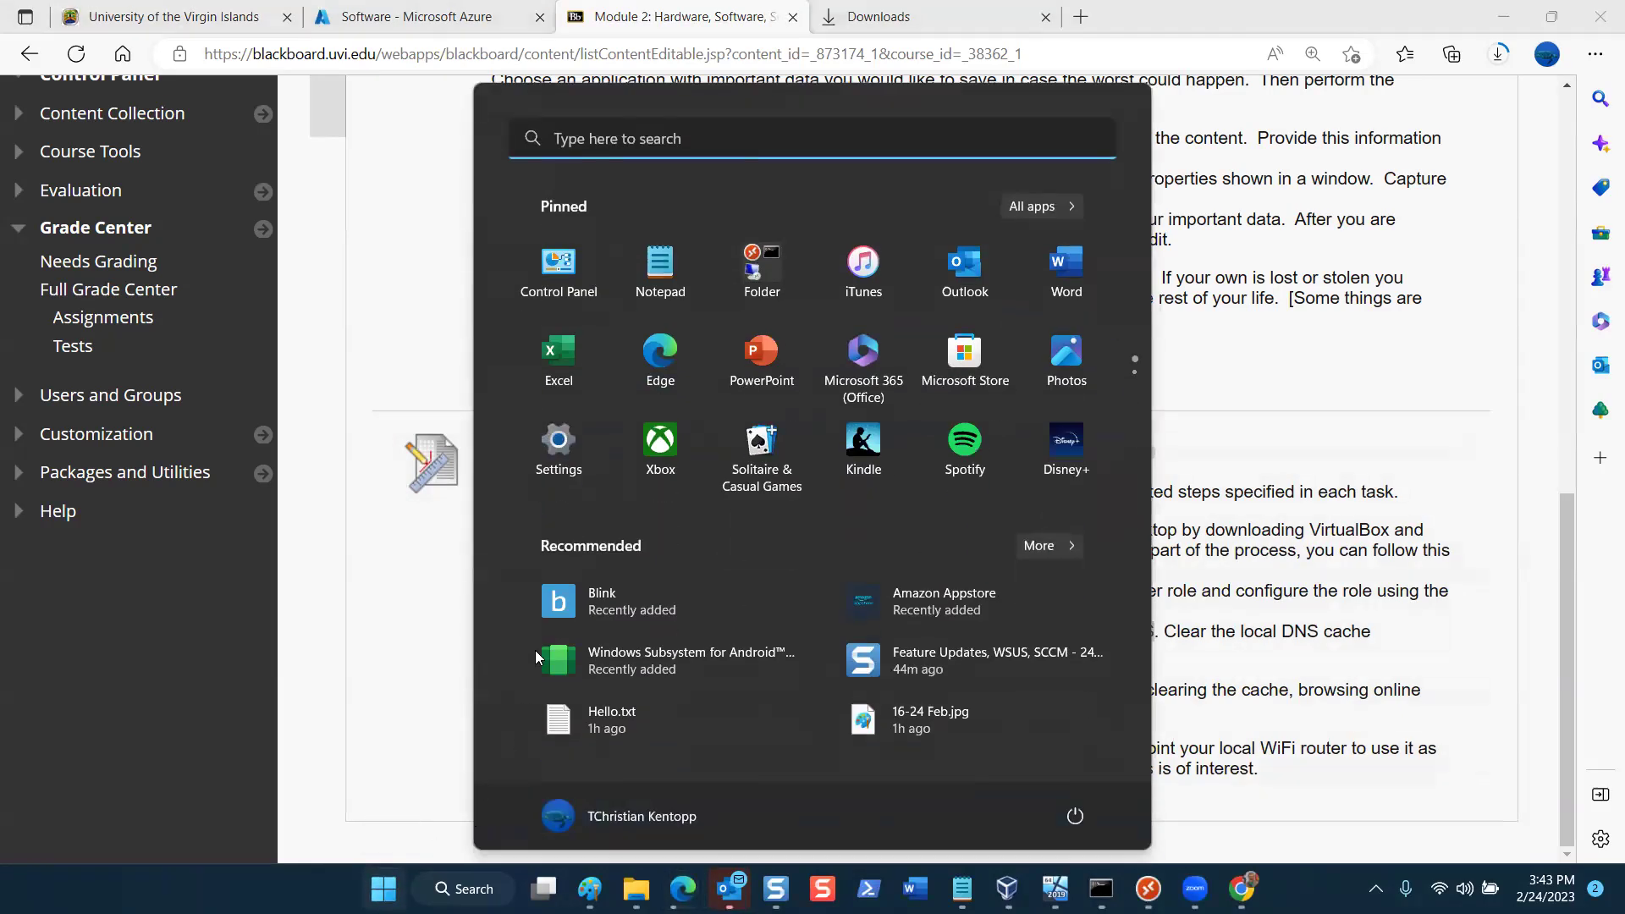
left_click(557, 269)
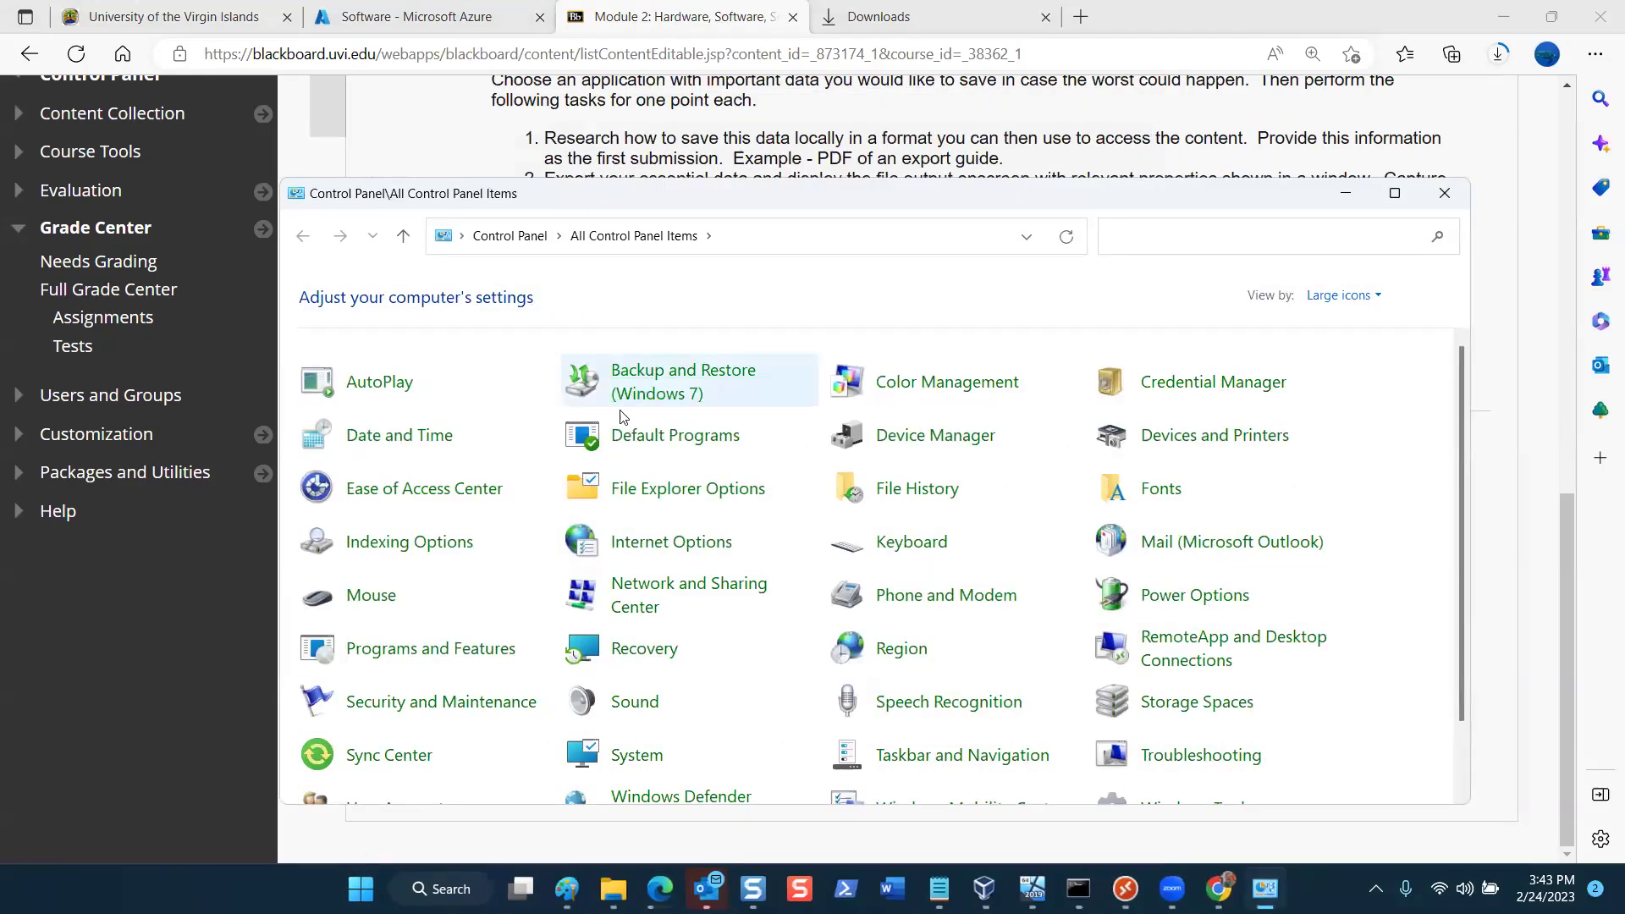
- Open the Wi-Fi adapter's properties through Network and Sharing Center's adapter settings
left_click(685, 591)
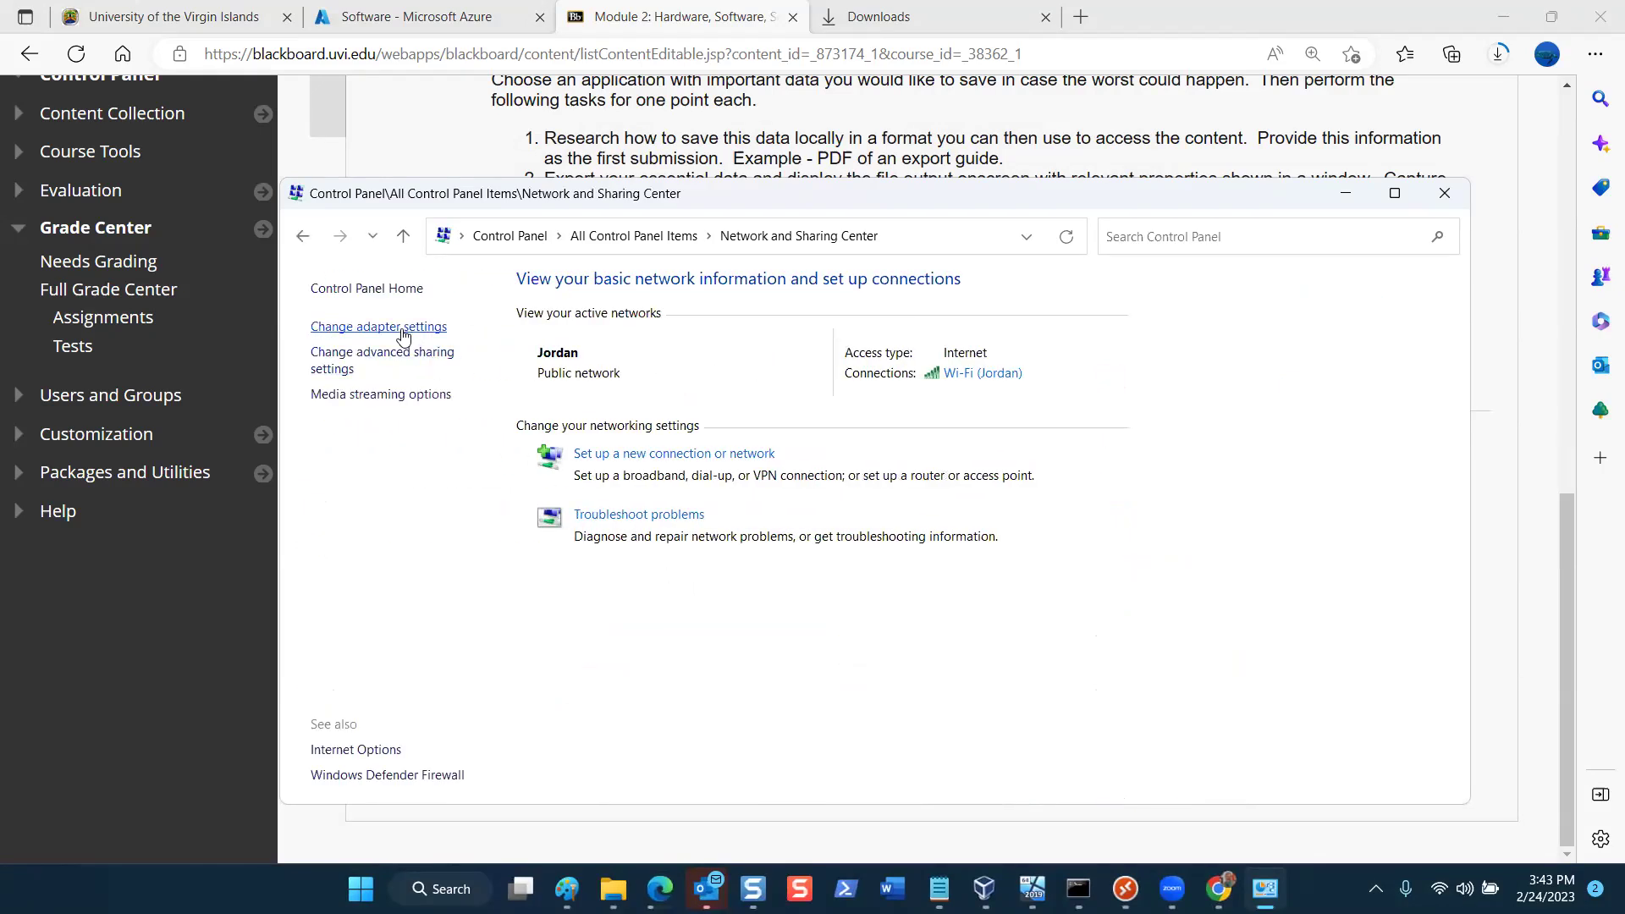
left_click(403, 332)
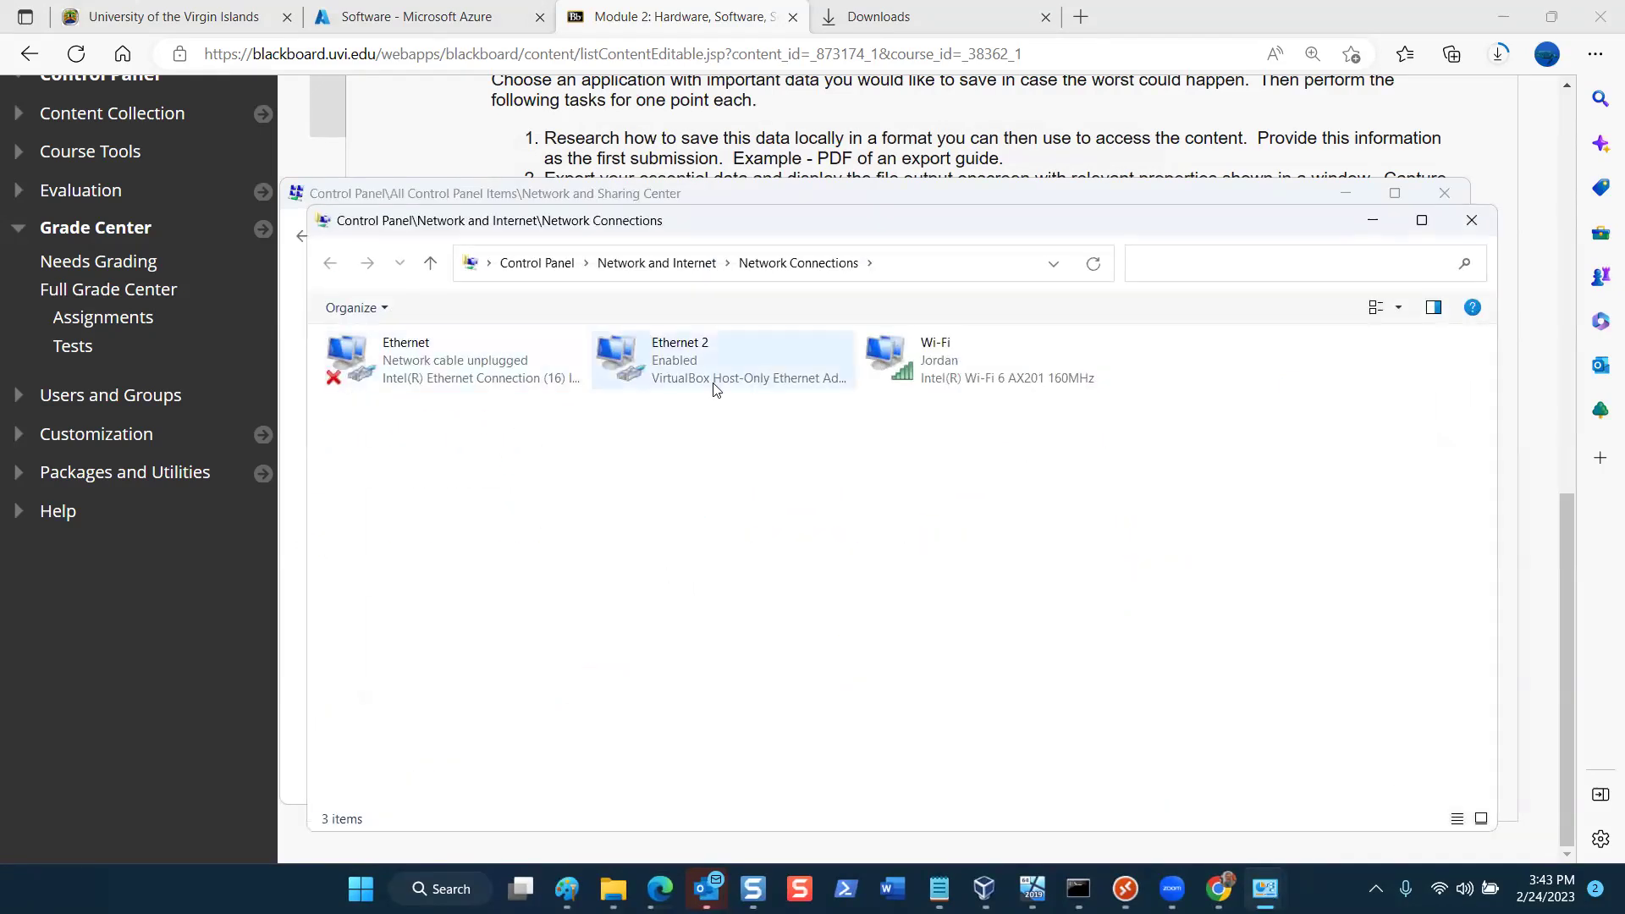
double_click(899, 365)
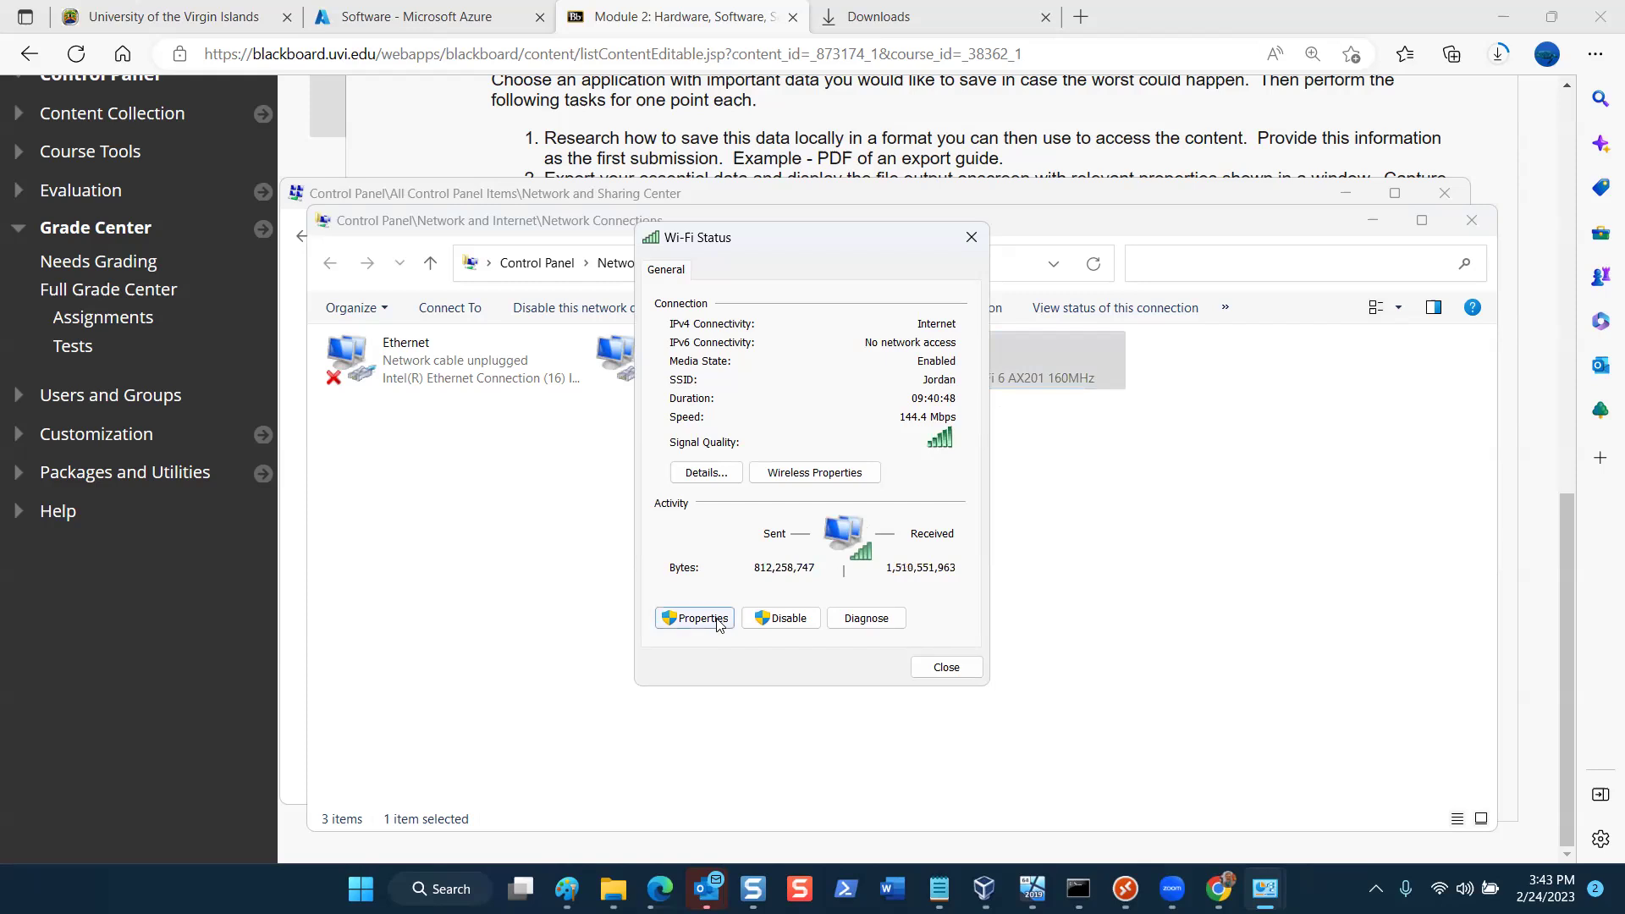
left_click(689, 626)
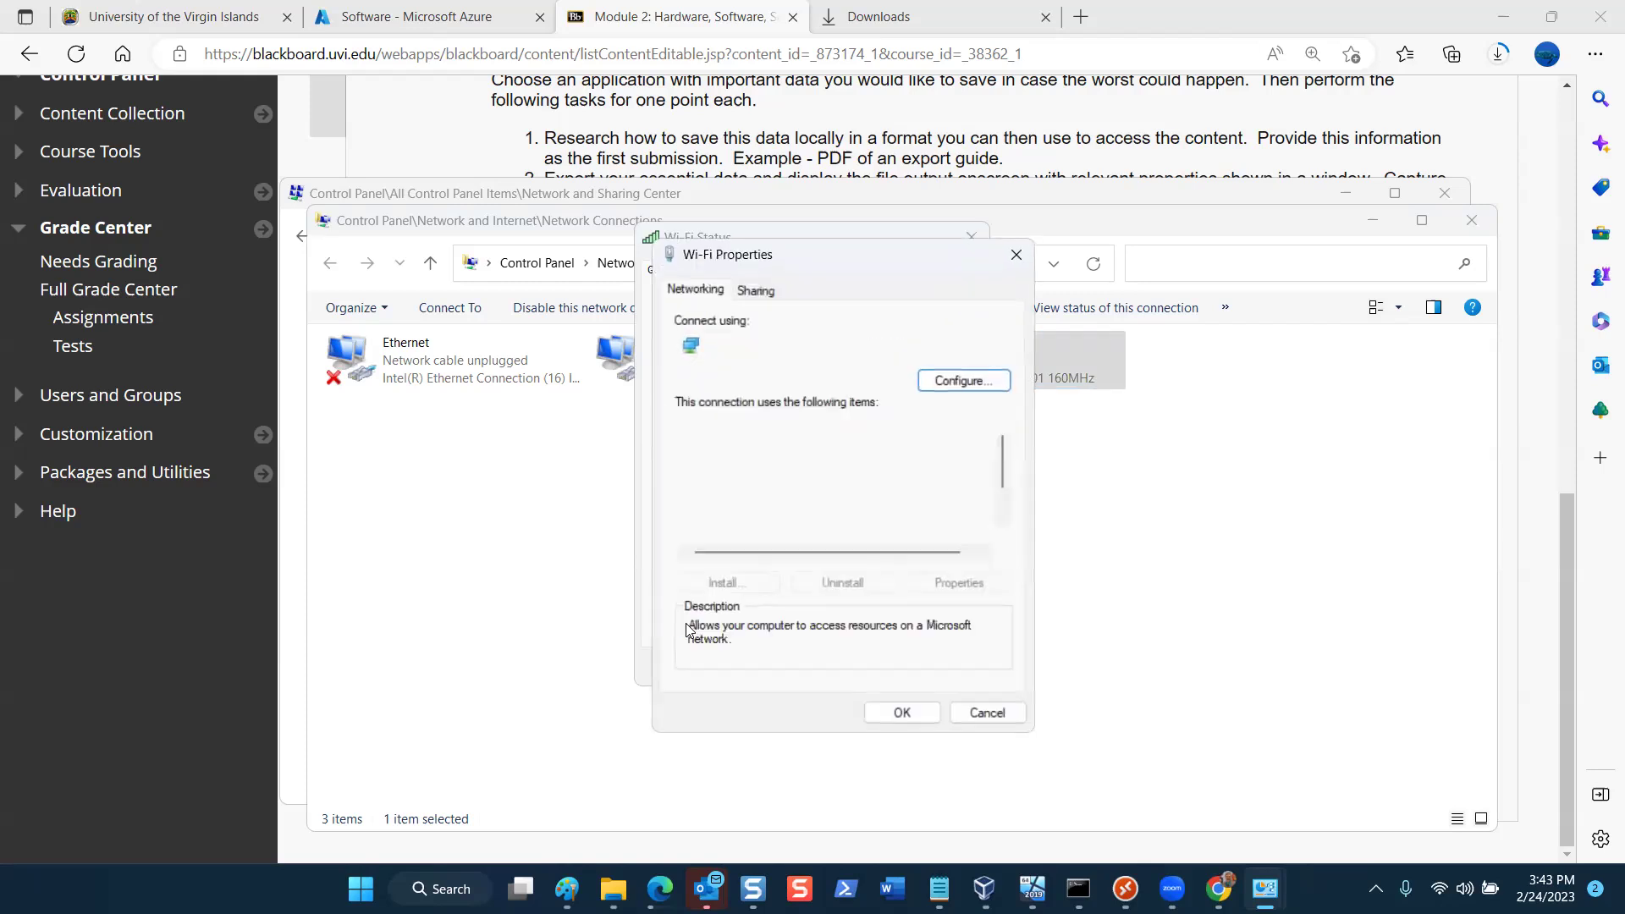
- Toggle IPv6 on and back off, then open IPv4 properties showing DNS 192.168.1.6 and 1.1.1.1
scroll(747, 480, "down", 1)
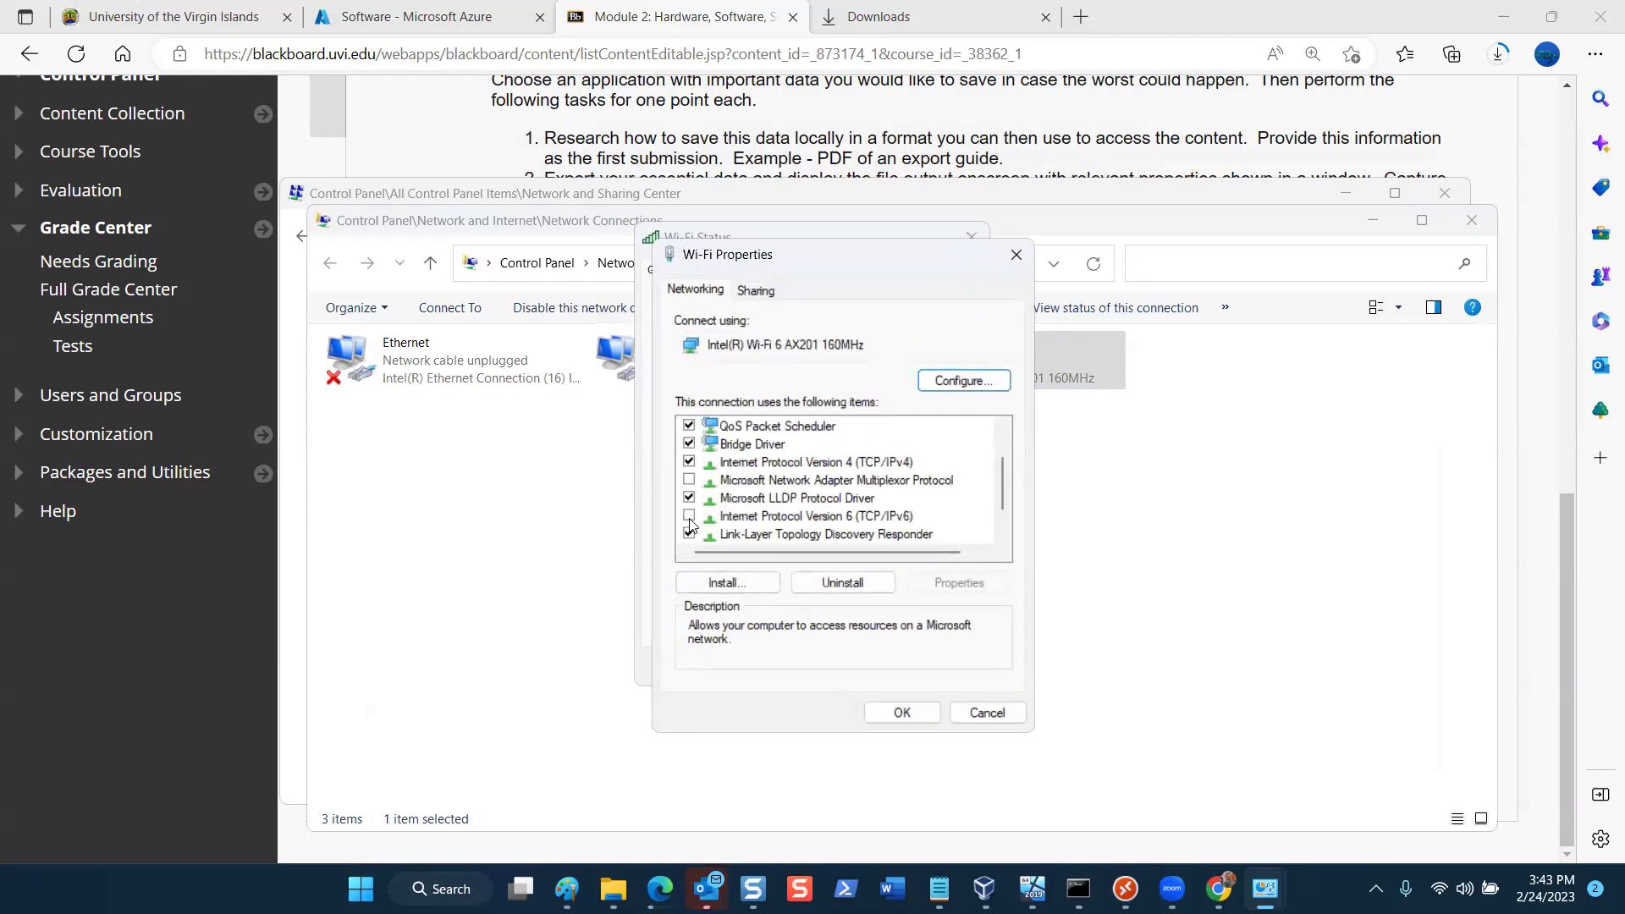
left_click(734, 518)
left_click(689, 517)
left_click(689, 516)
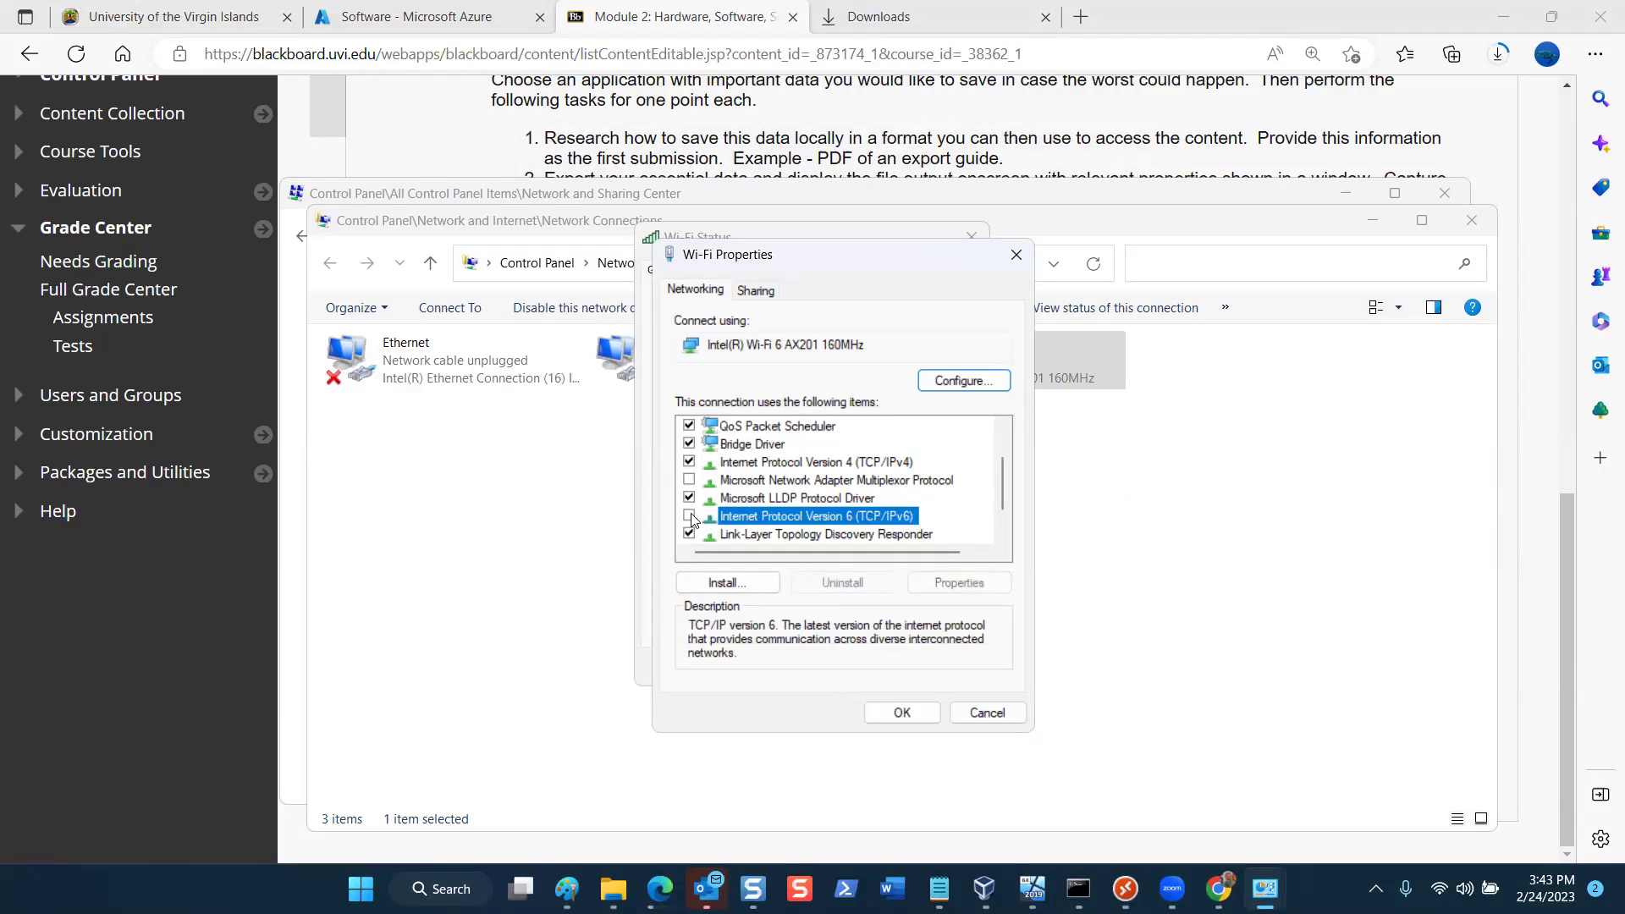
left_click(793, 465)
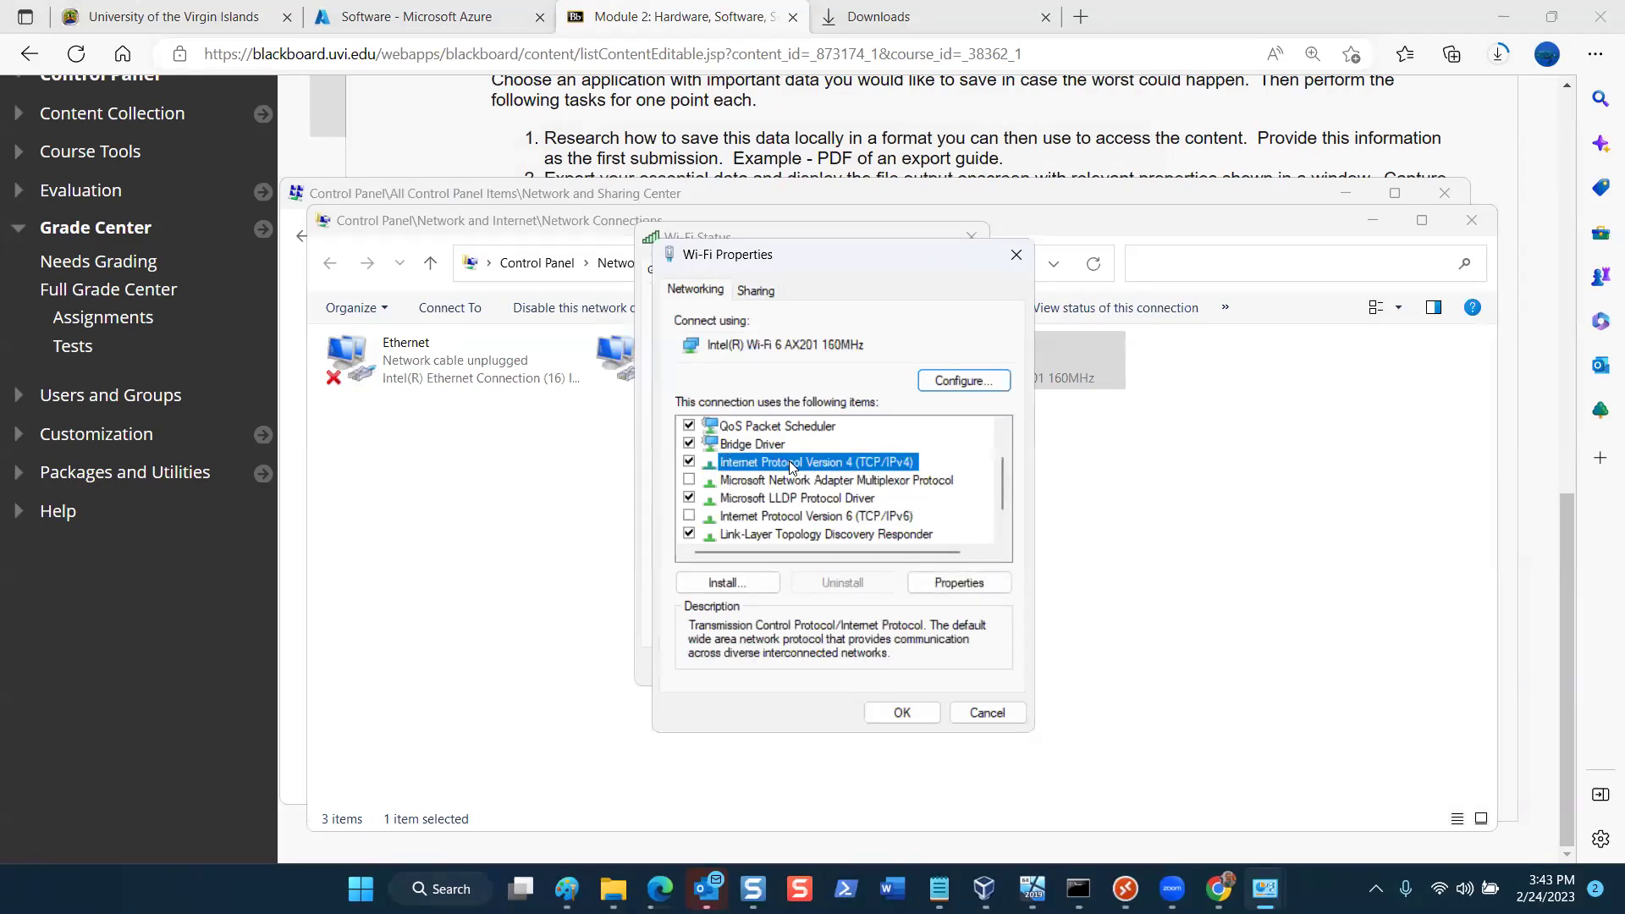
left_click(767, 520)
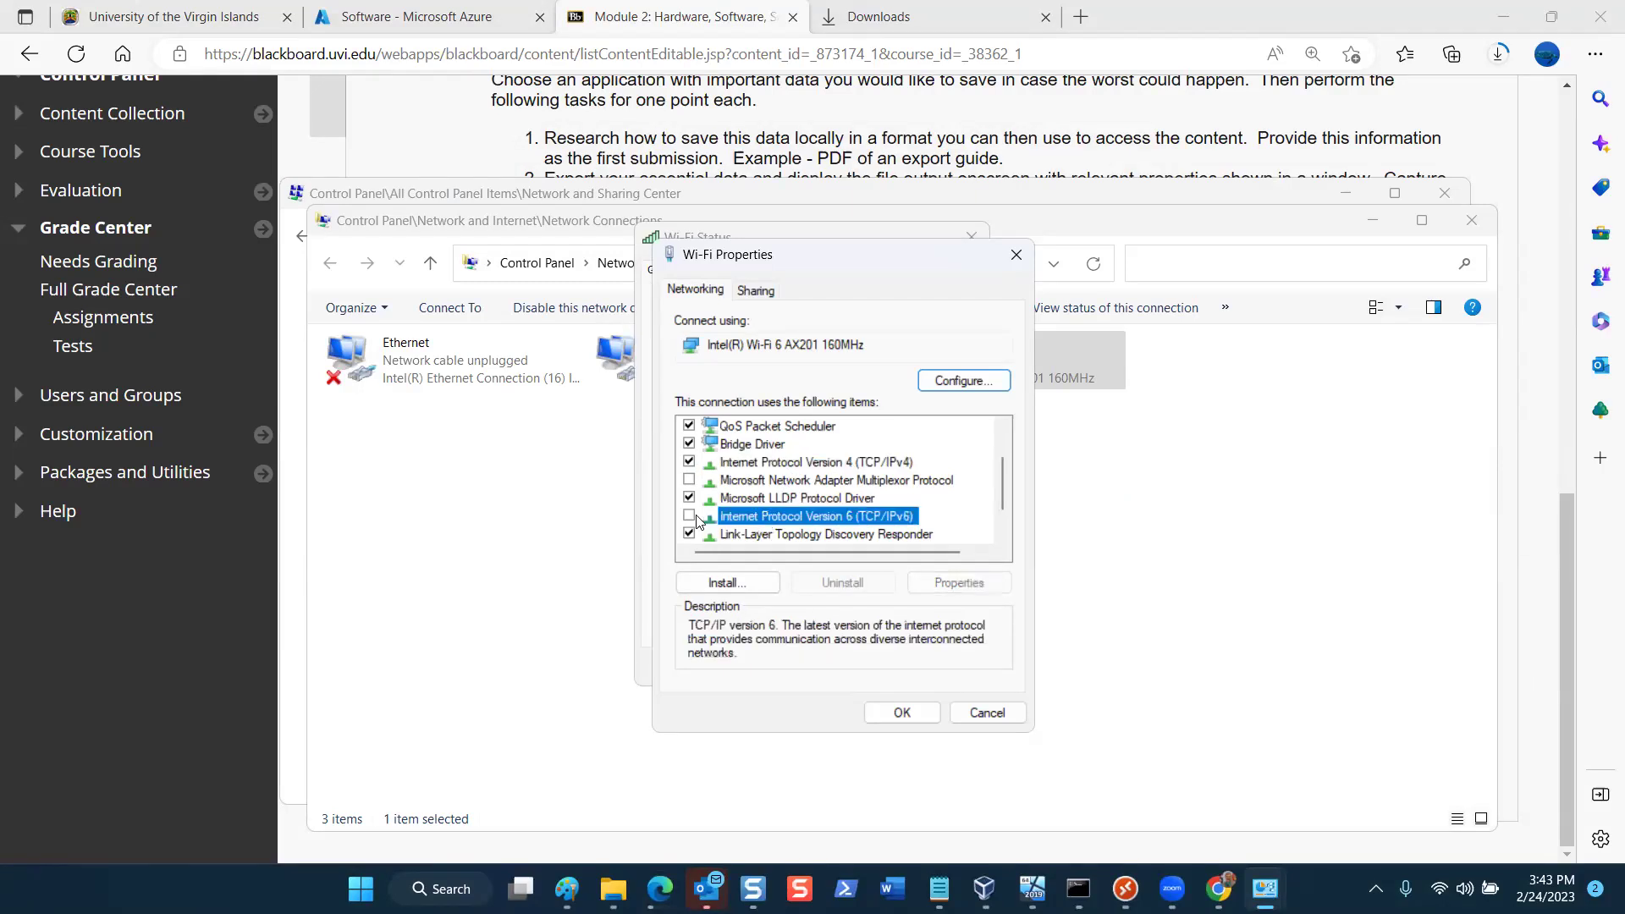
left_click(758, 465)
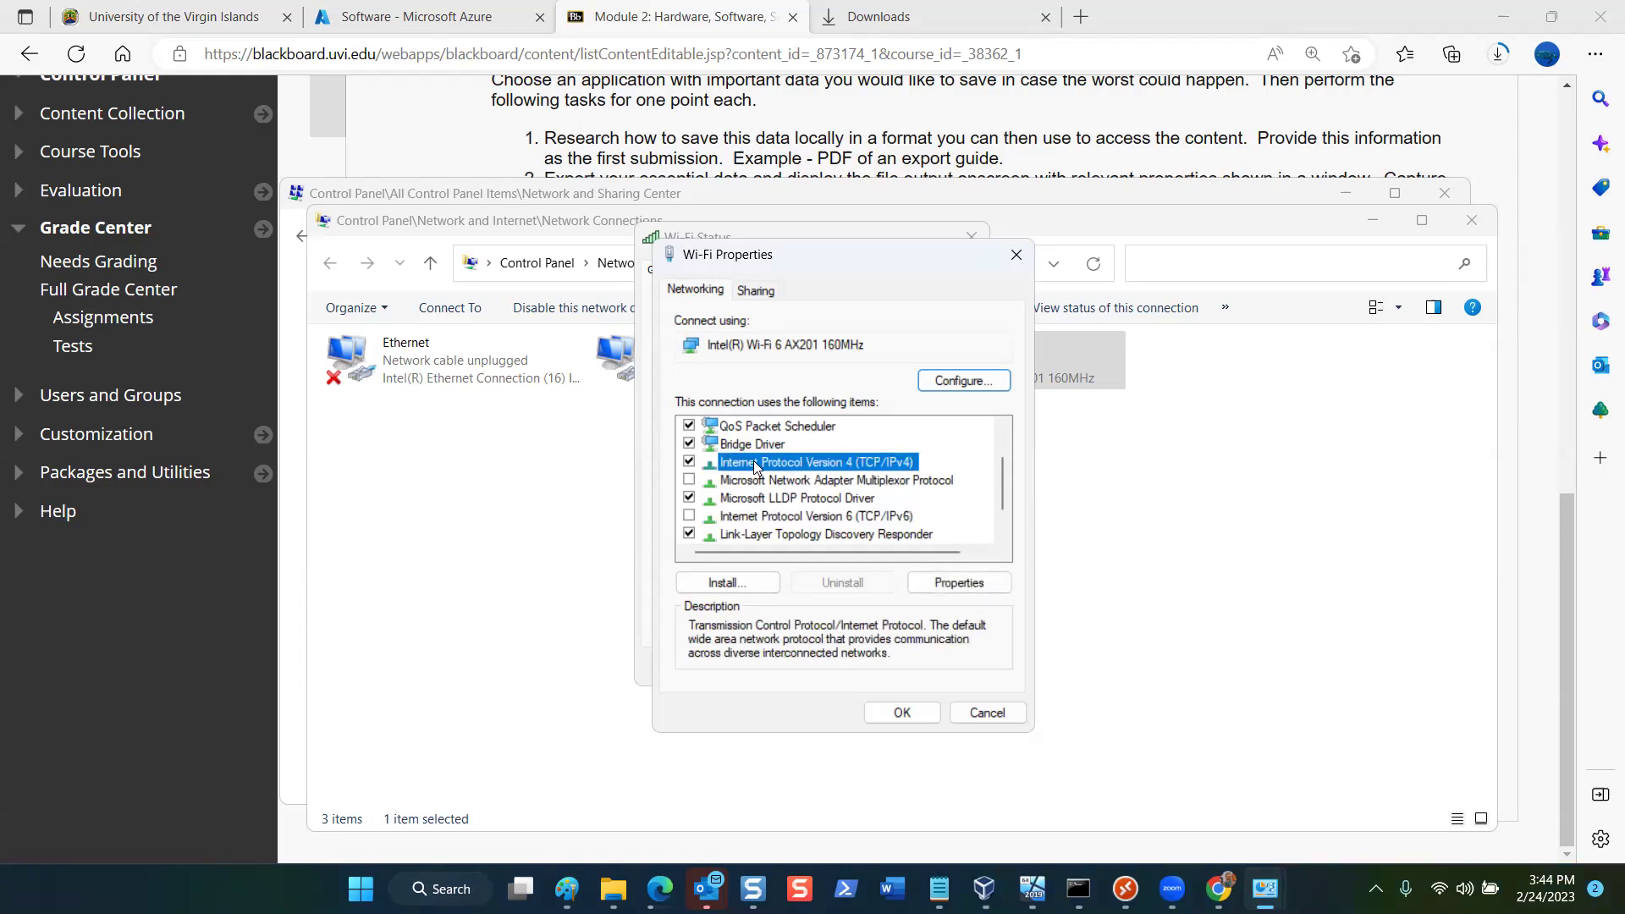
double_click(756, 463)
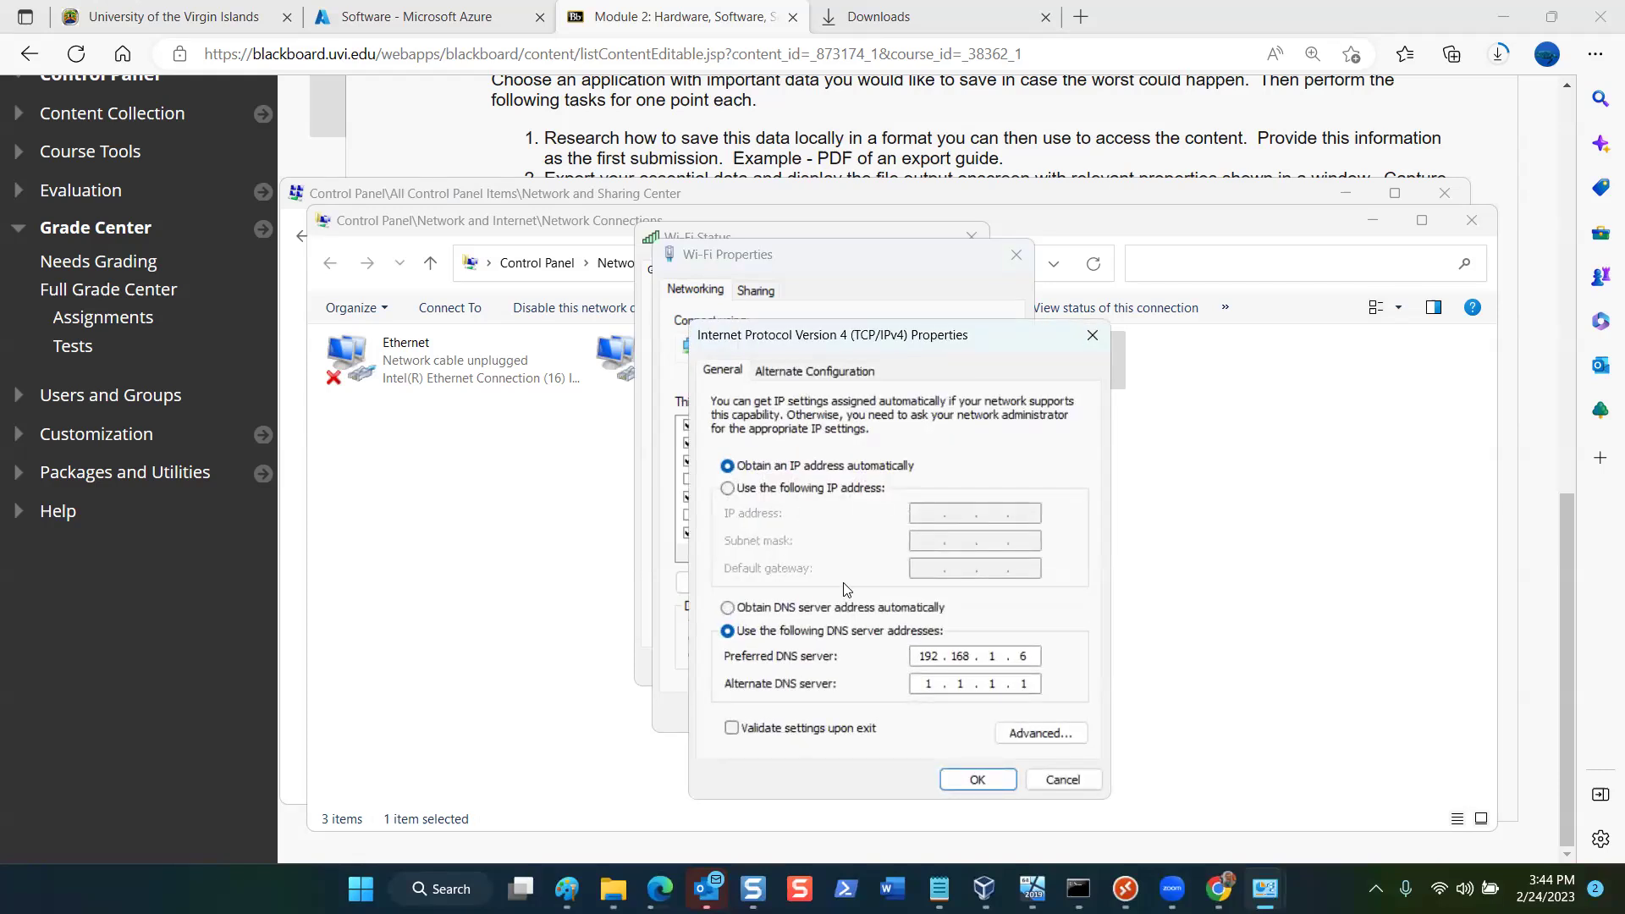
- Clear the old DNS servers, enter preferred DNS 192.168.1.6, and review the Advanced DNS list without changes
left_click(729, 609)
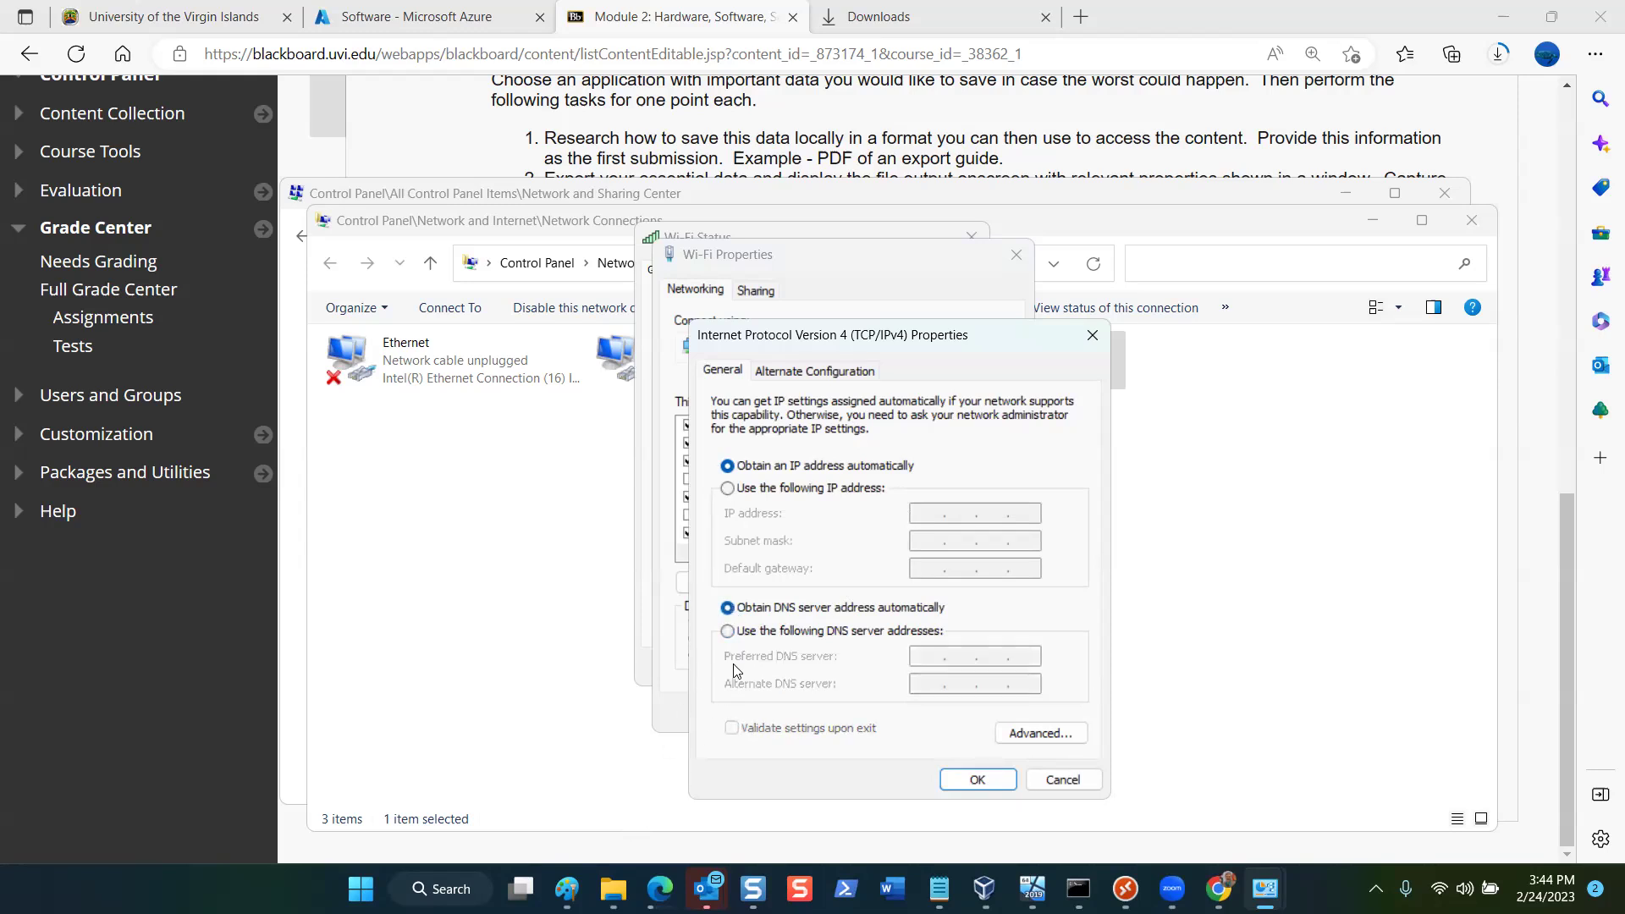
left_click(728, 633)
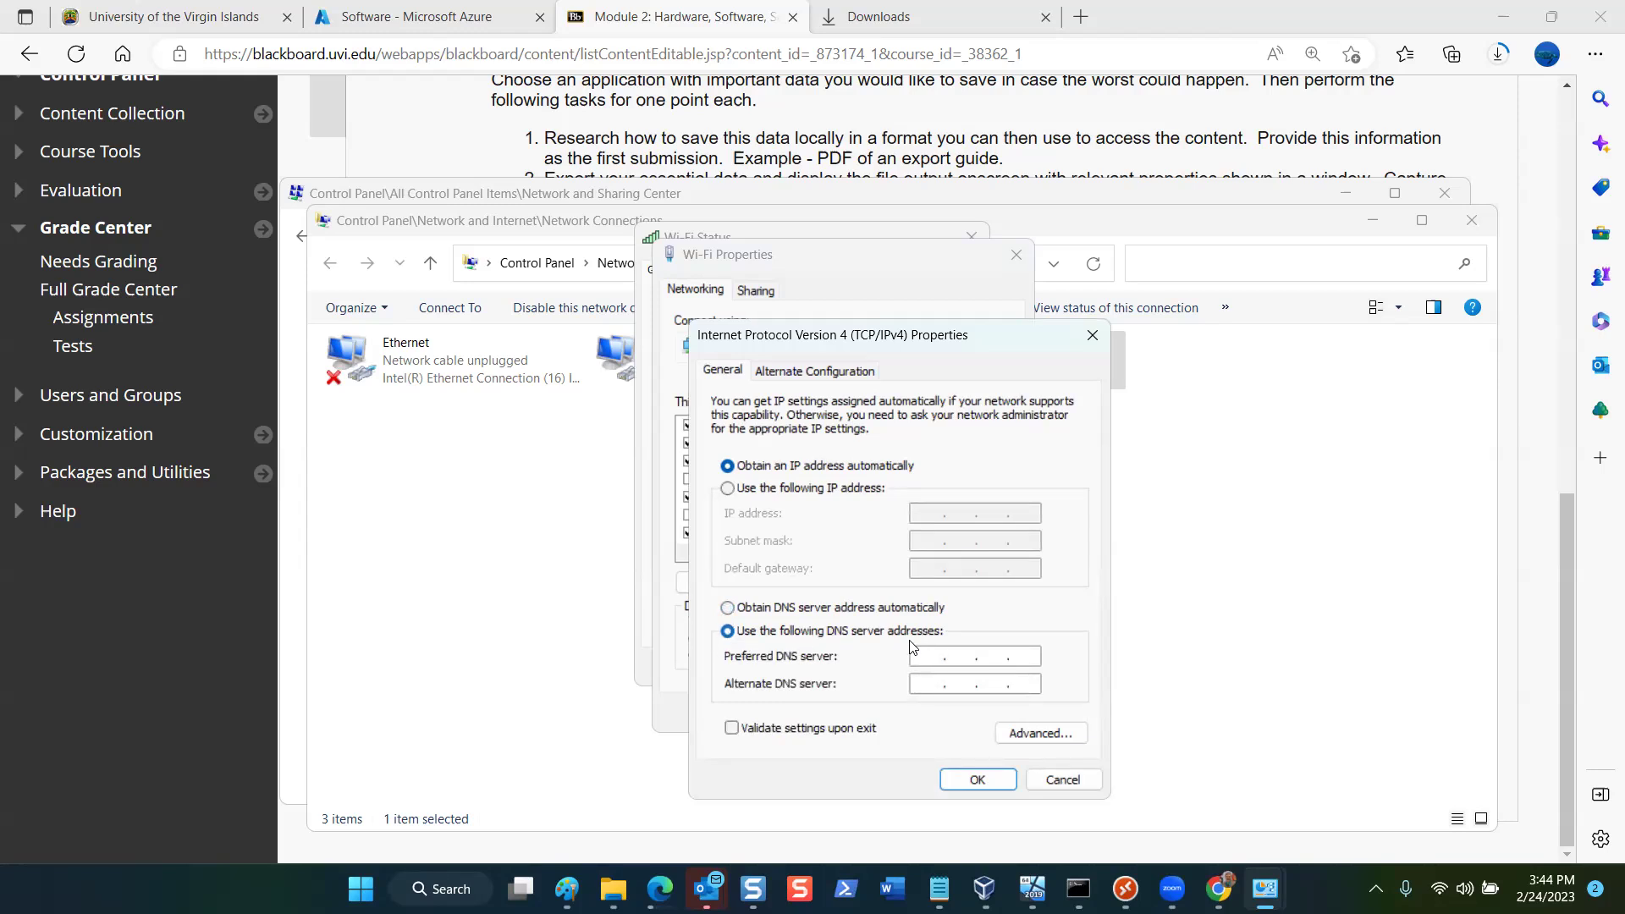
type("192 . 168 . 1 . 6")
left_click(1040, 733)
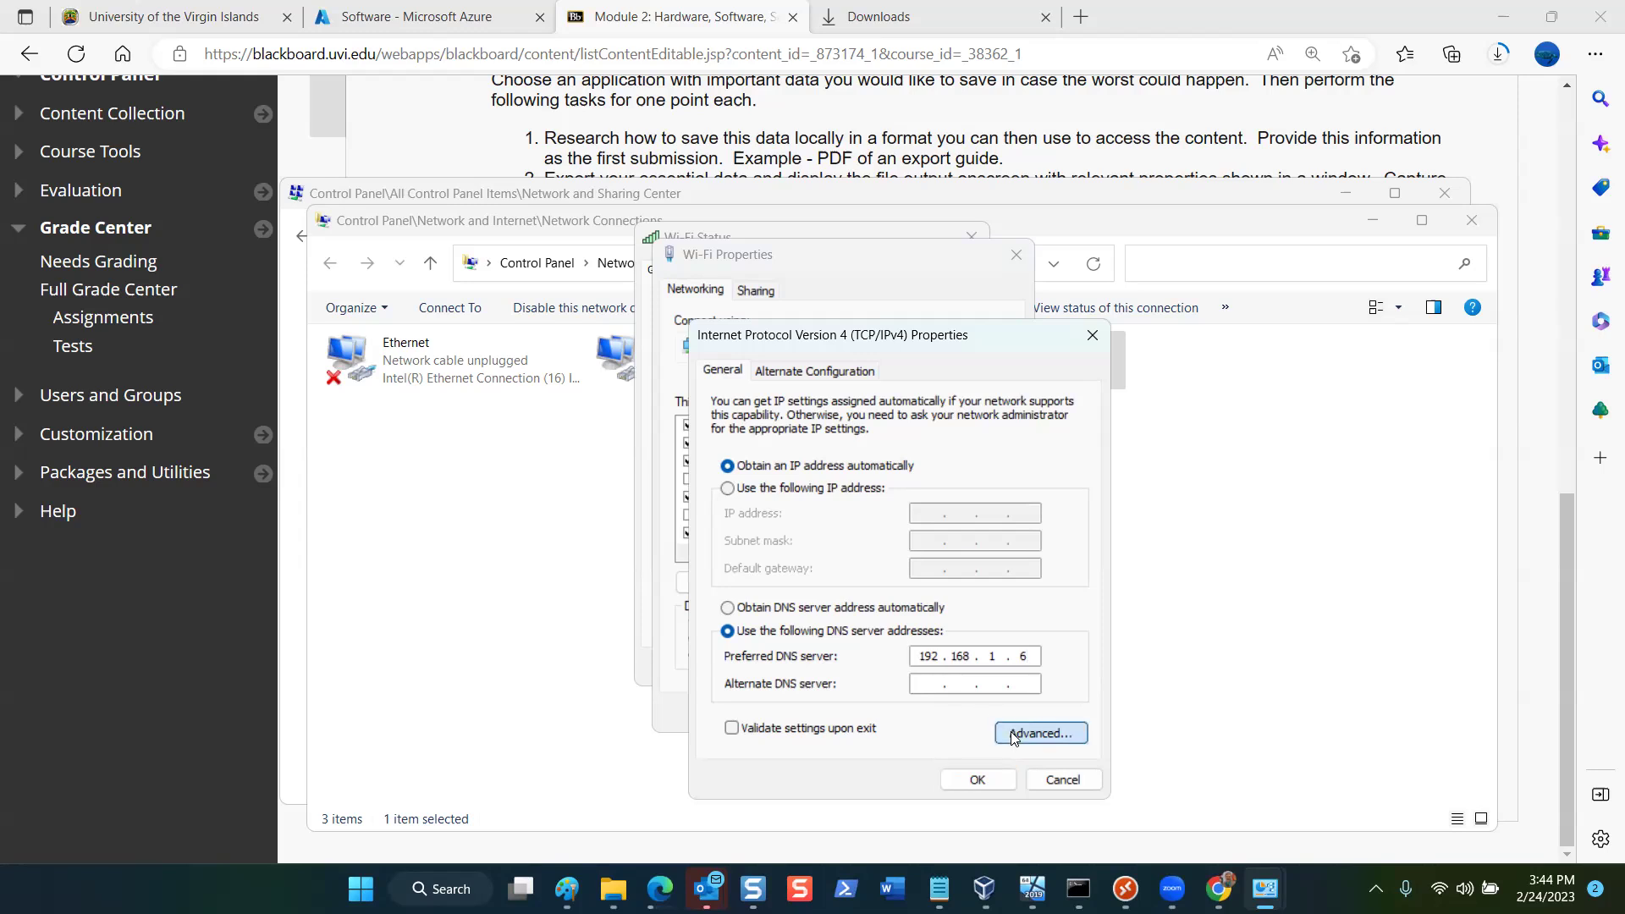
left_click(805, 389)
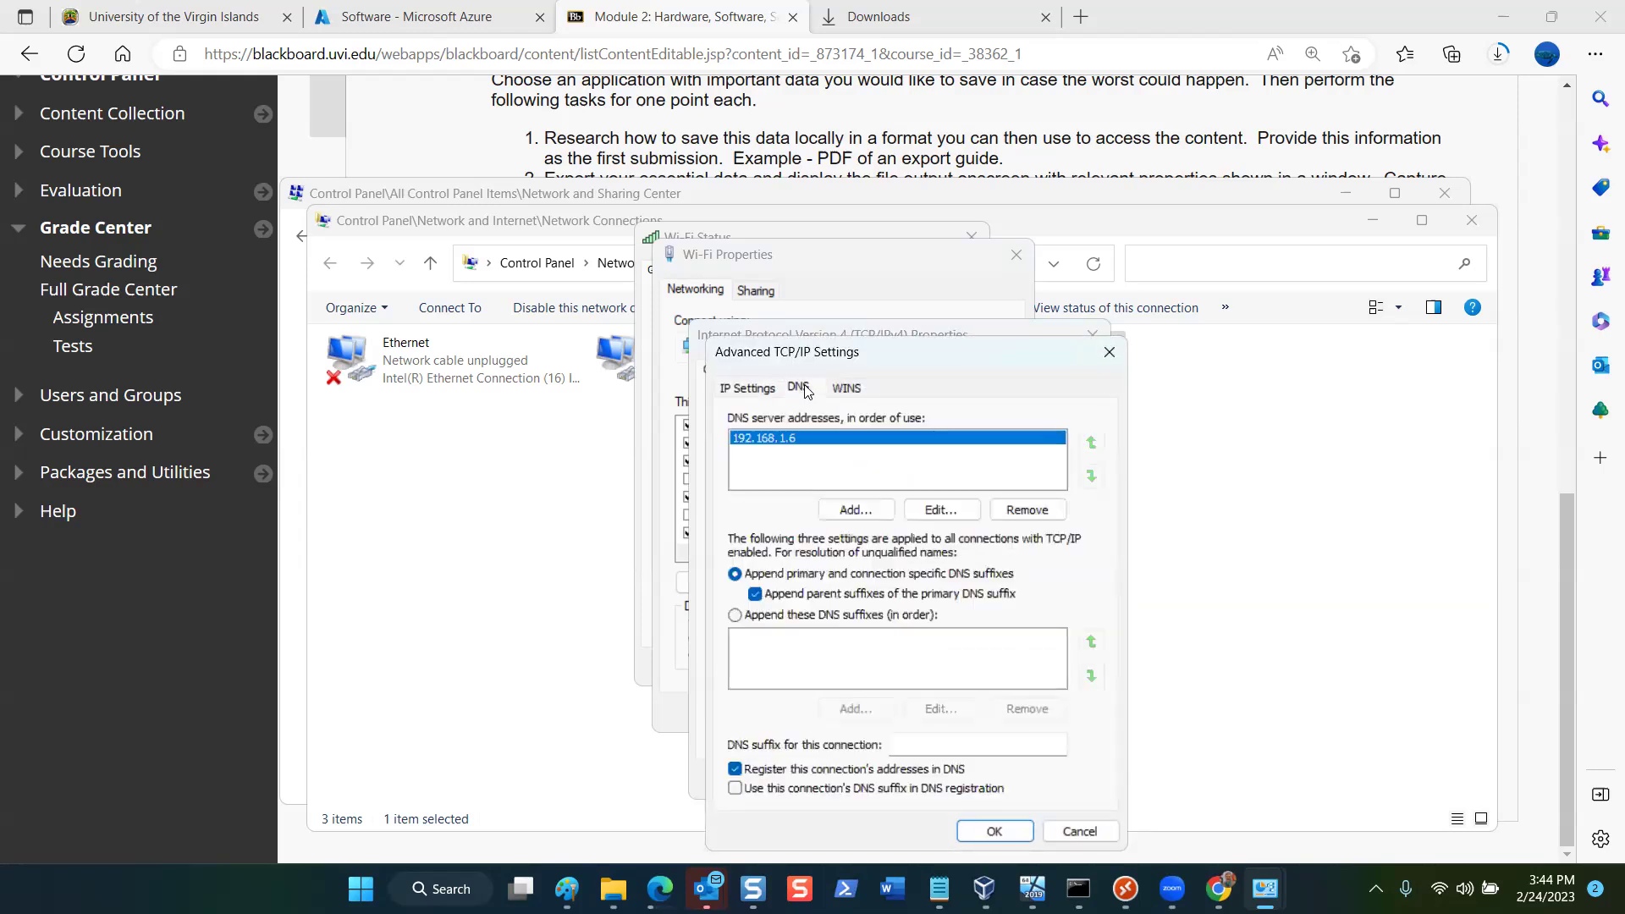
left_click(1079, 832)
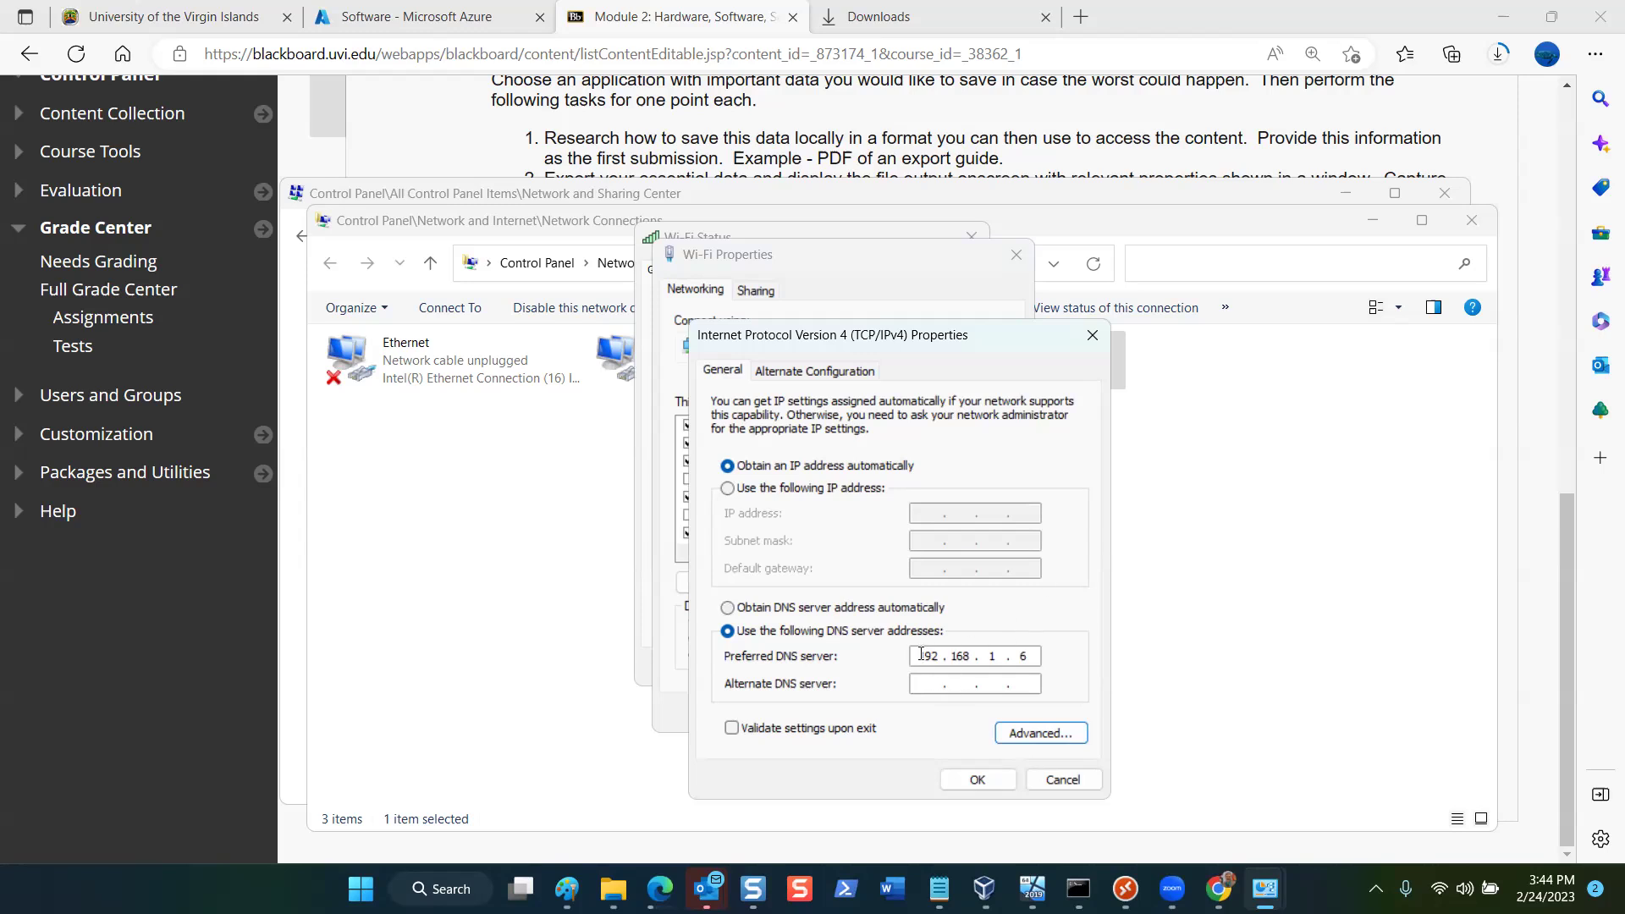
- Select the preferred DNS address numbers, then bring the Svr2022 VM window forward
left_click_drag(919, 654, 1029, 655)
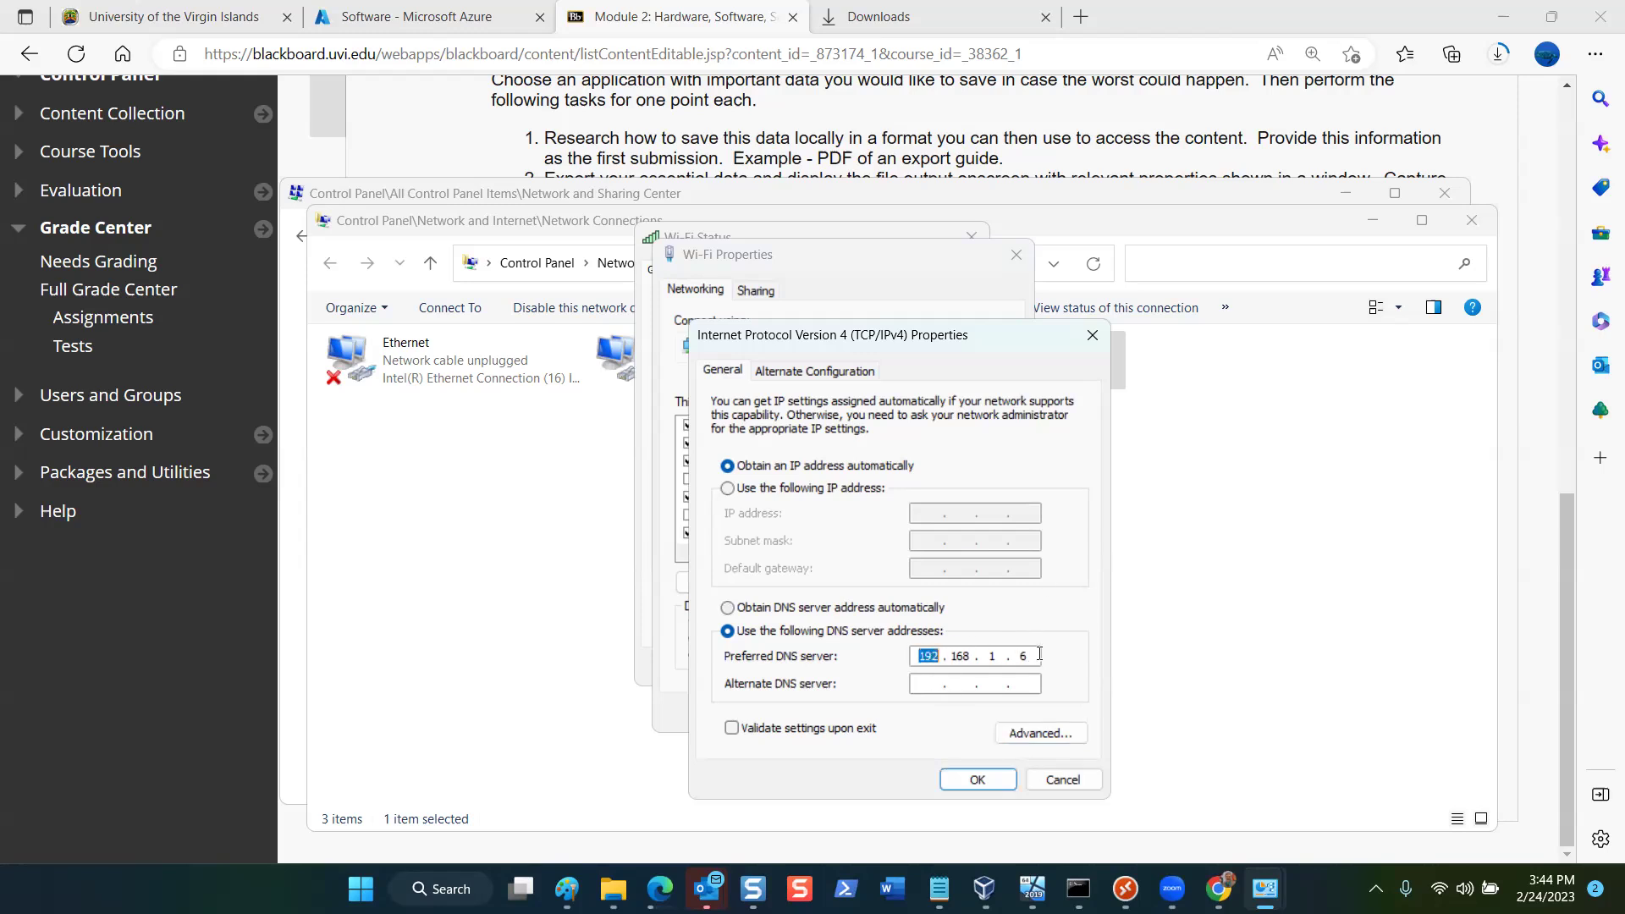
double_click(1024, 656)
mouse_move(1033, 889)
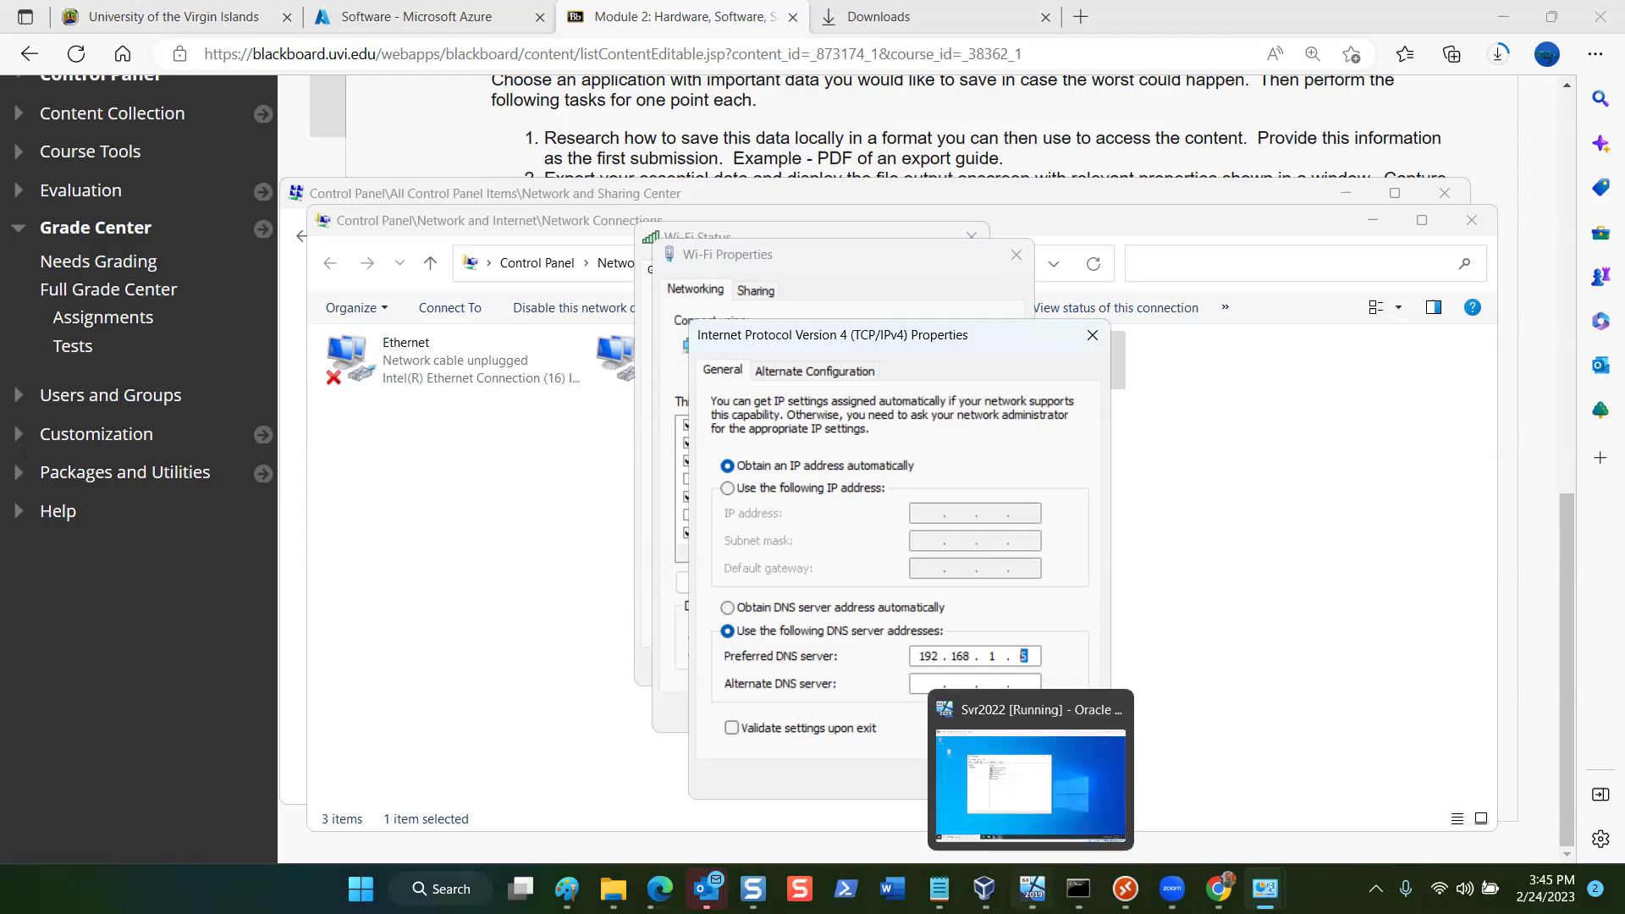
left_click(962, 696)
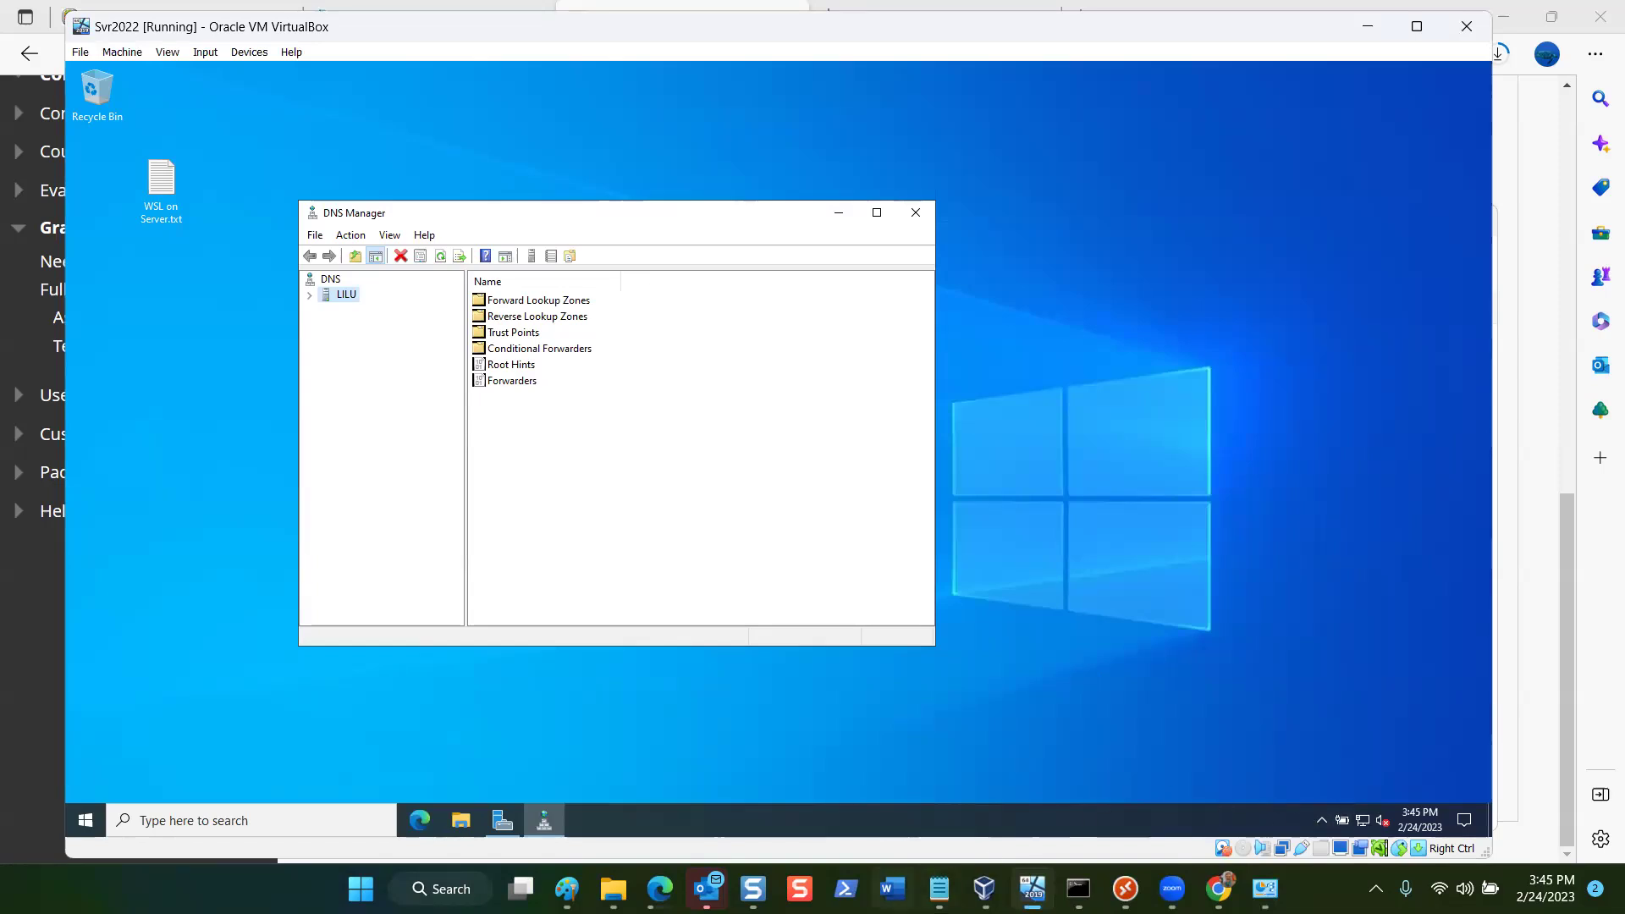
- Retype the preferred DNS last number as 6, then bring Blackboard's 2.2 DNS assignment page forward
left_click(1368, 27)
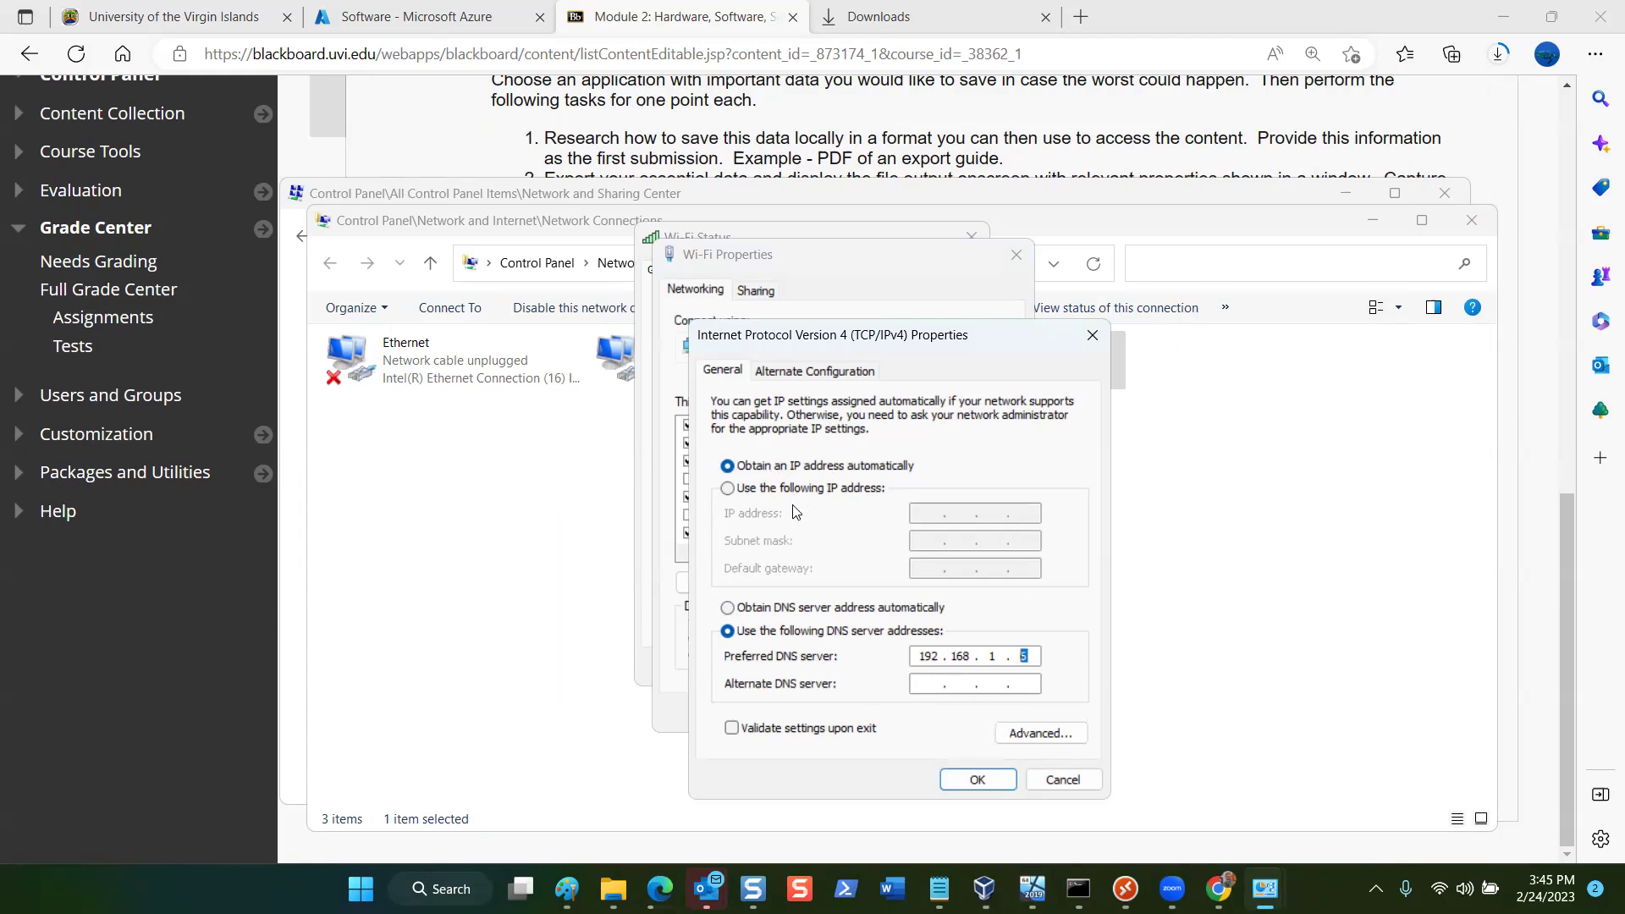
left_click(1023, 656)
key("BackSpace")
type("5")
key("BackSpace")
type("6")
left_click(660, 889)
left_click(631, 795)
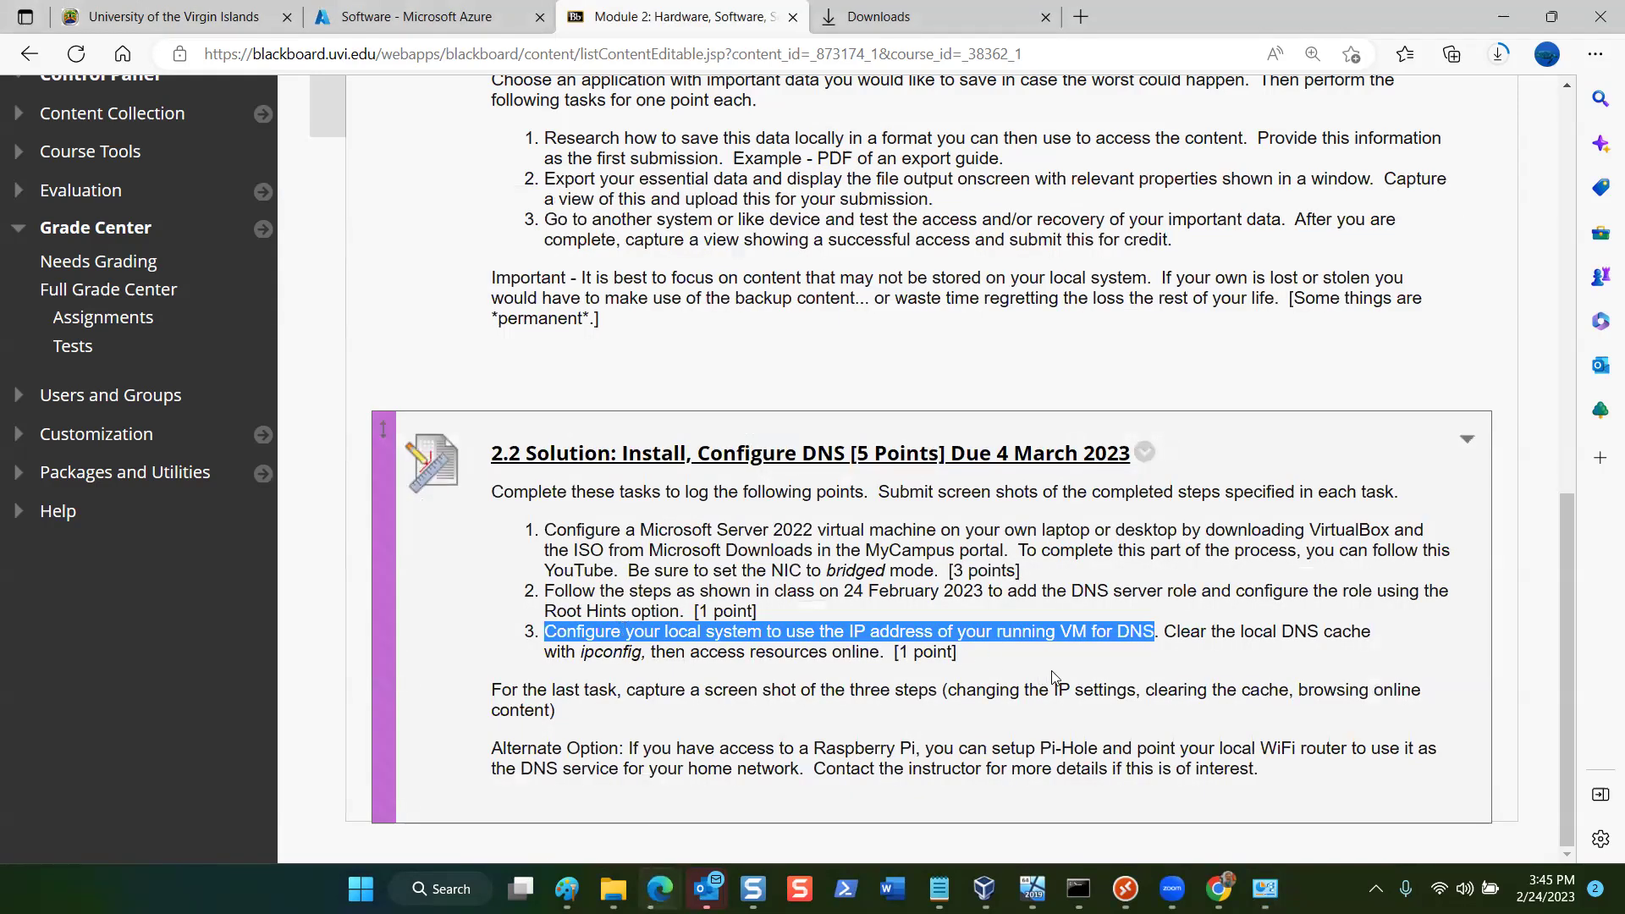
- Highlight the DNS-cache step, then apply the IPv4 and Wi-Fi properties and close Wi-Fi Status
left_click(1170, 631)
left_click_drag(1165, 632, 646, 654)
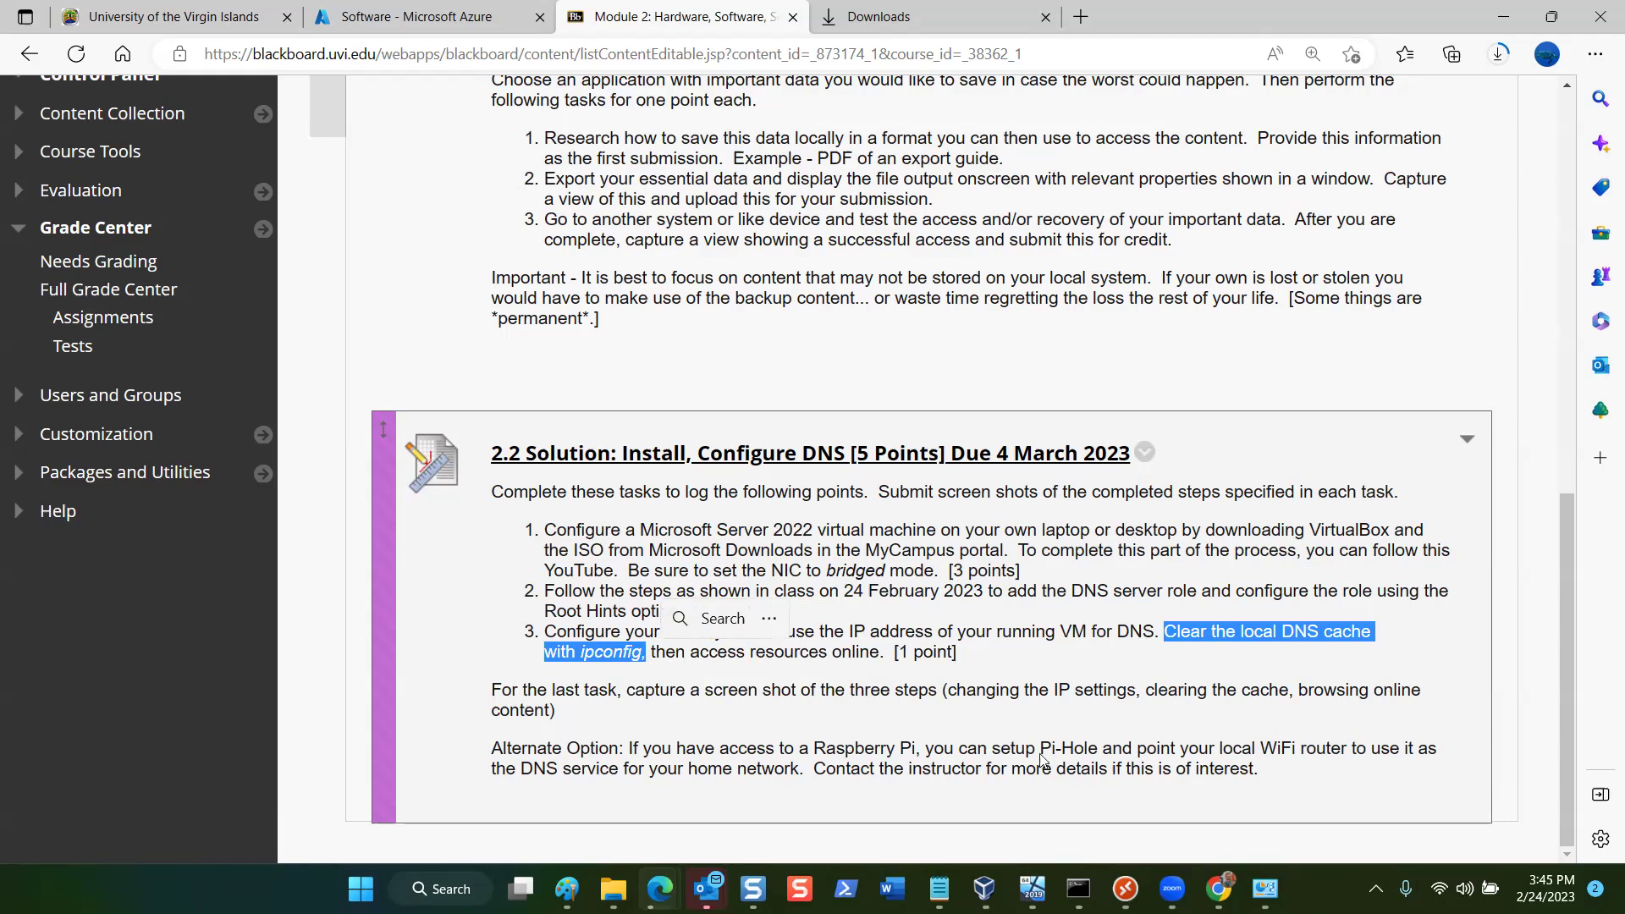
mouse_move(1264, 889)
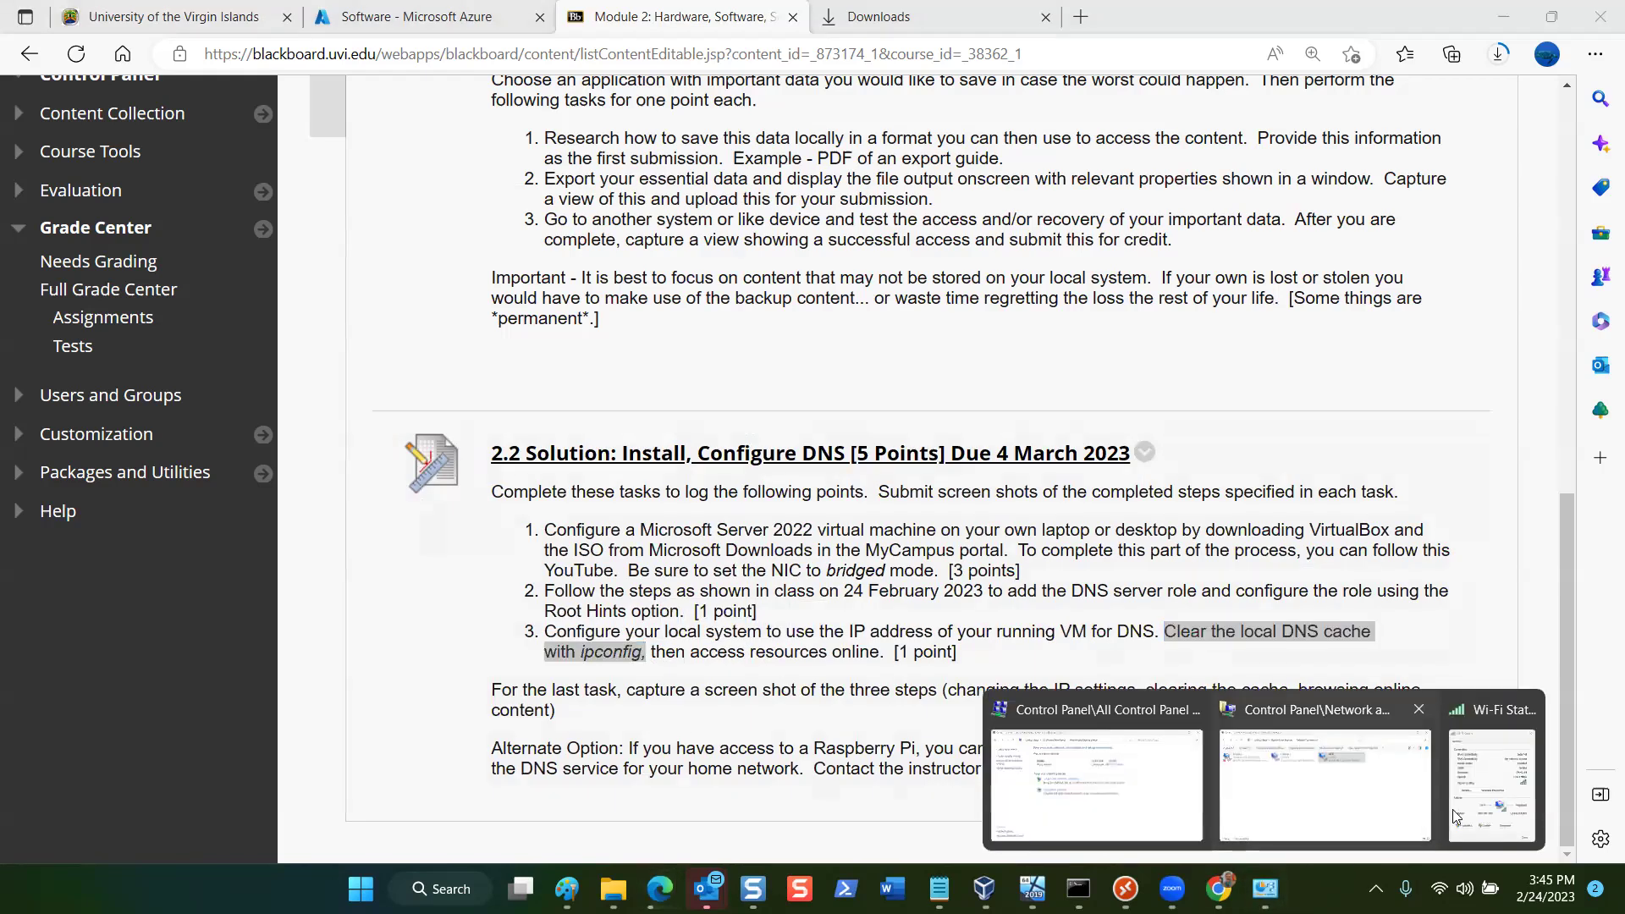
left_click(1472, 780)
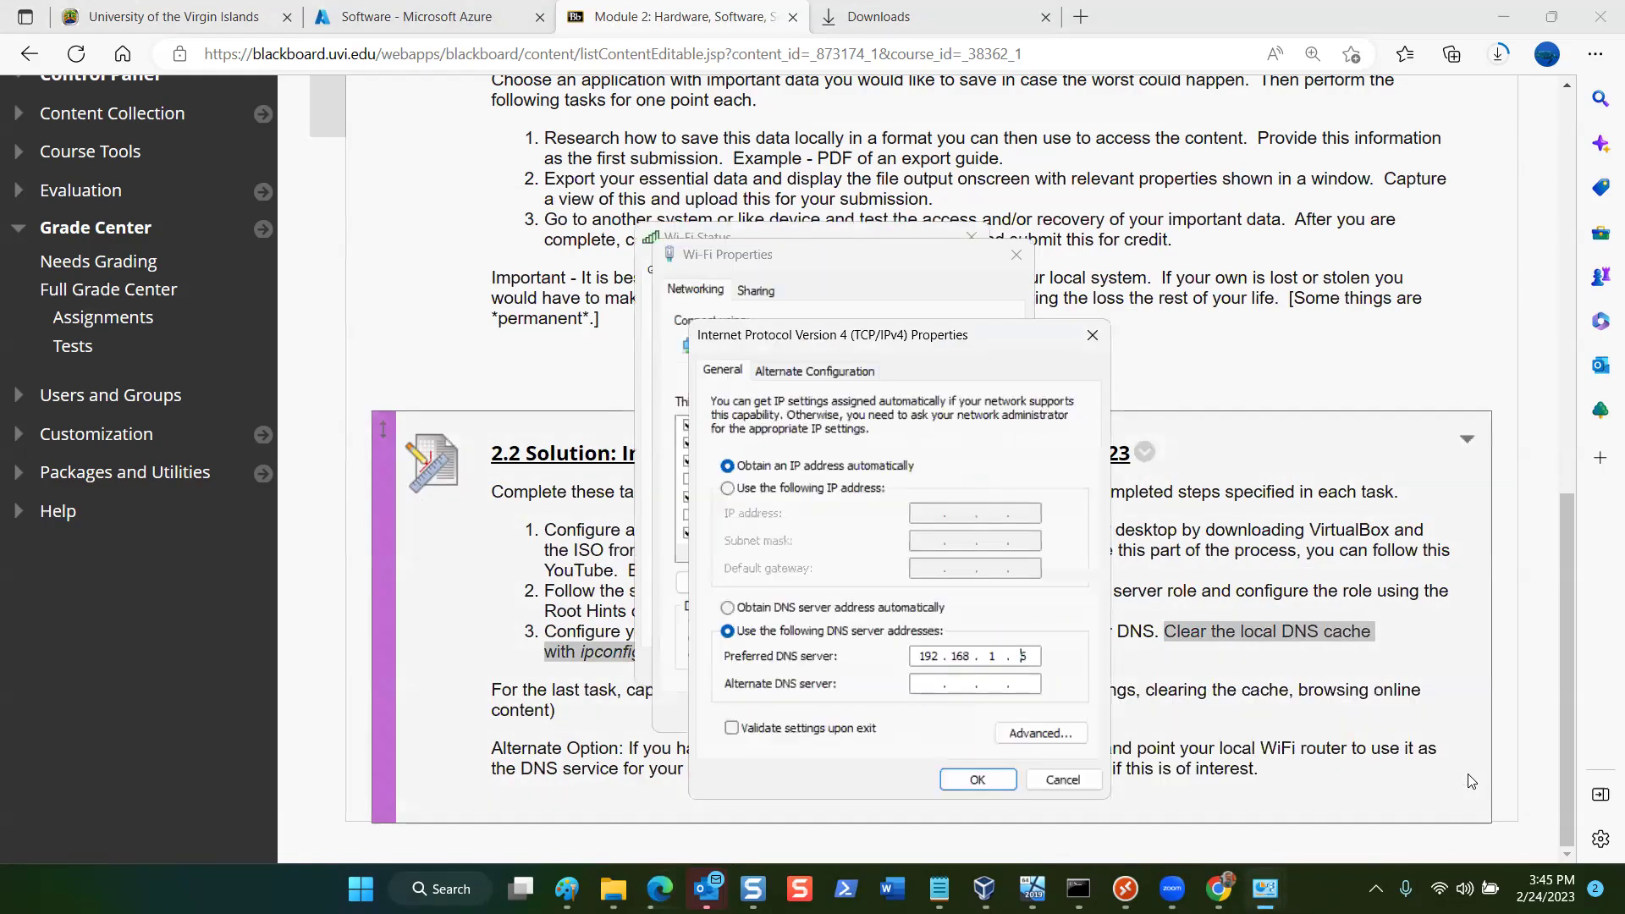
left_click(980, 779)
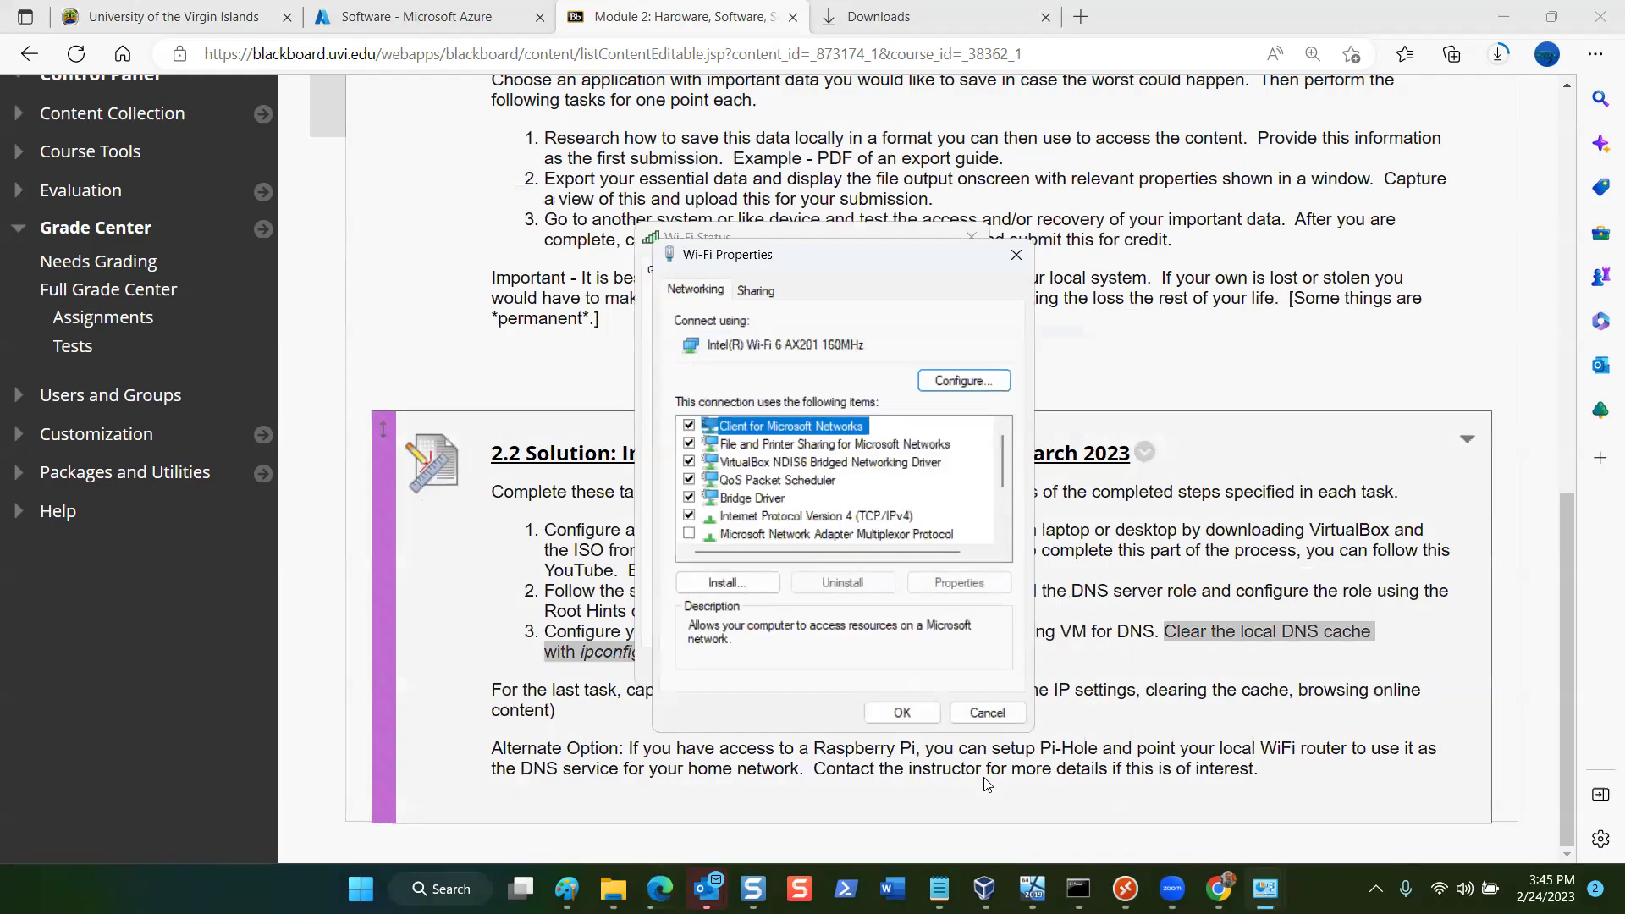
left_click(906, 714)
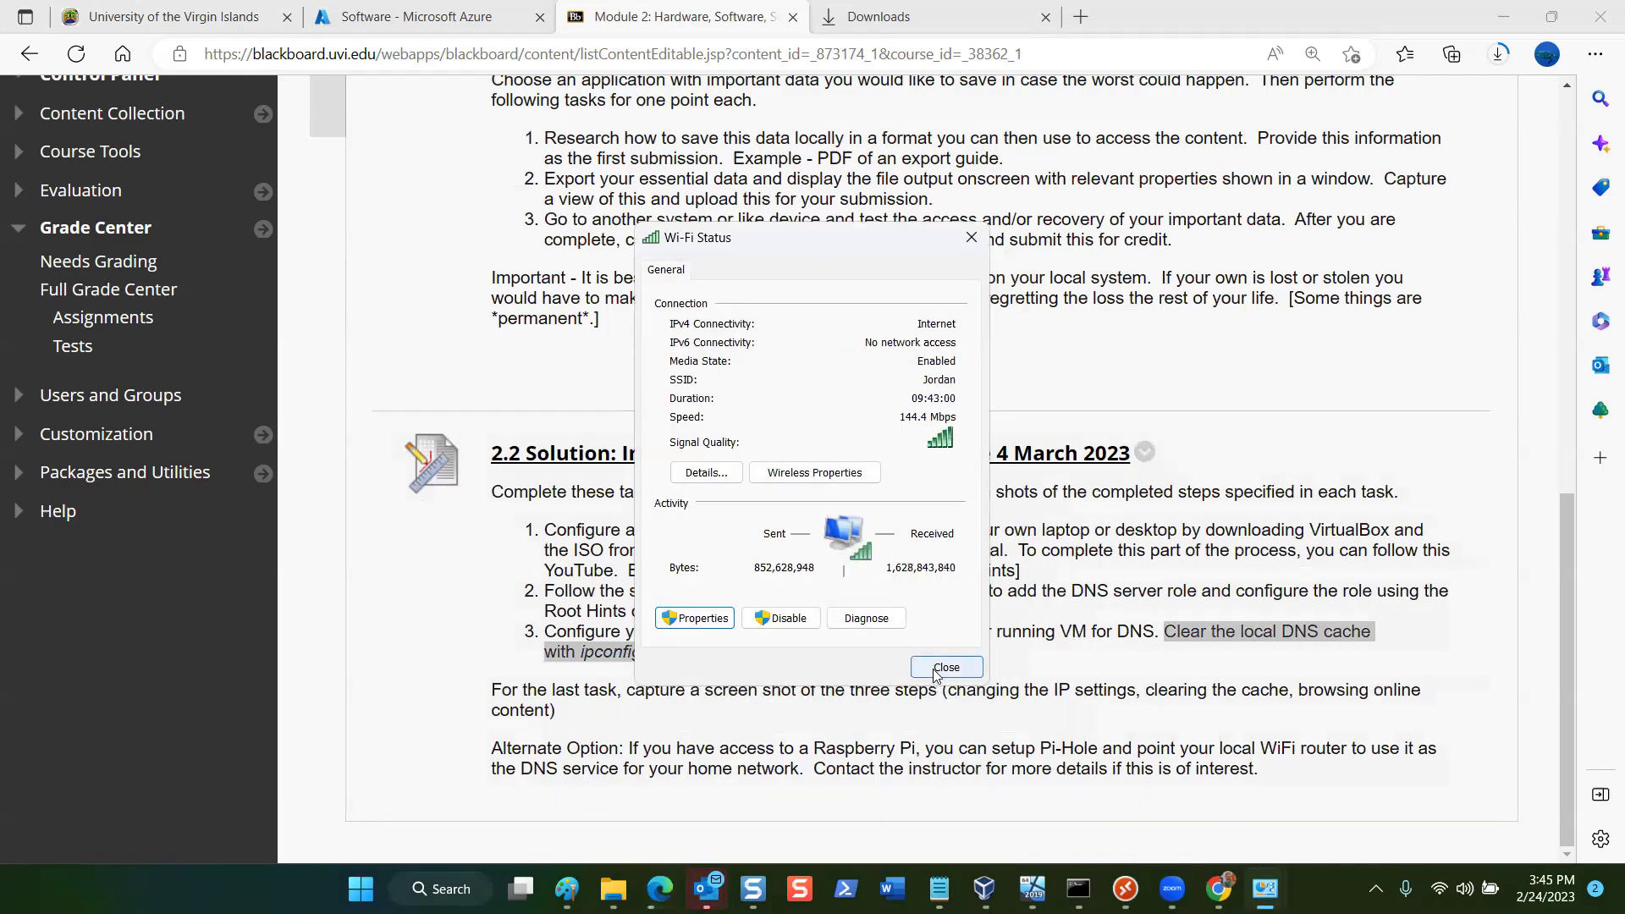
left_click(945, 668)
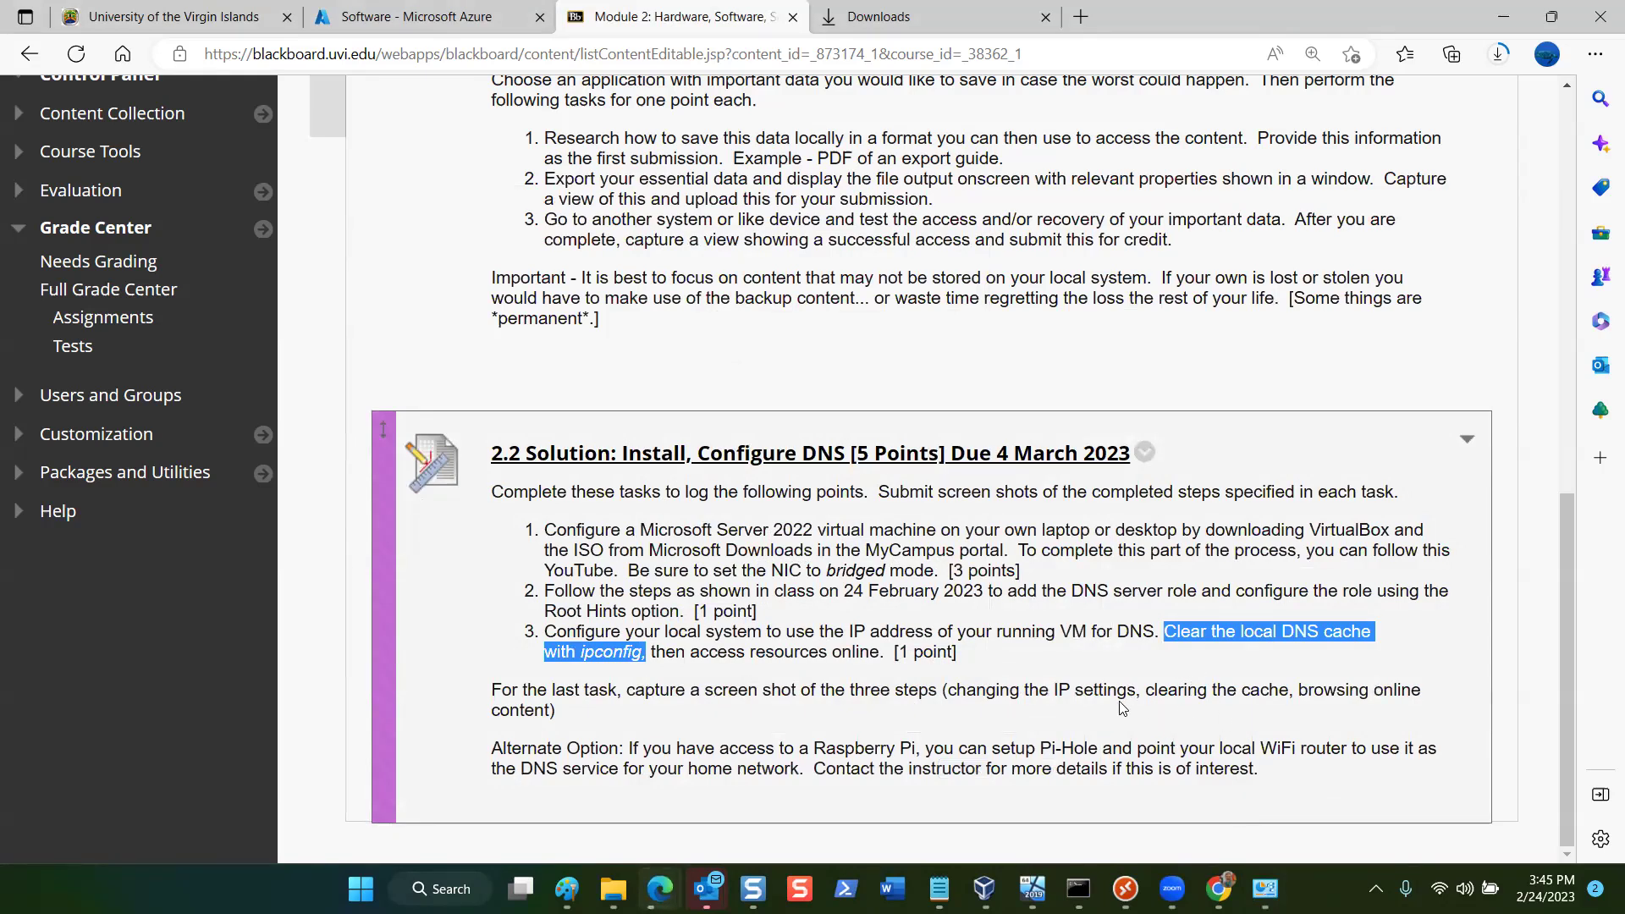
left_click(1078, 888)
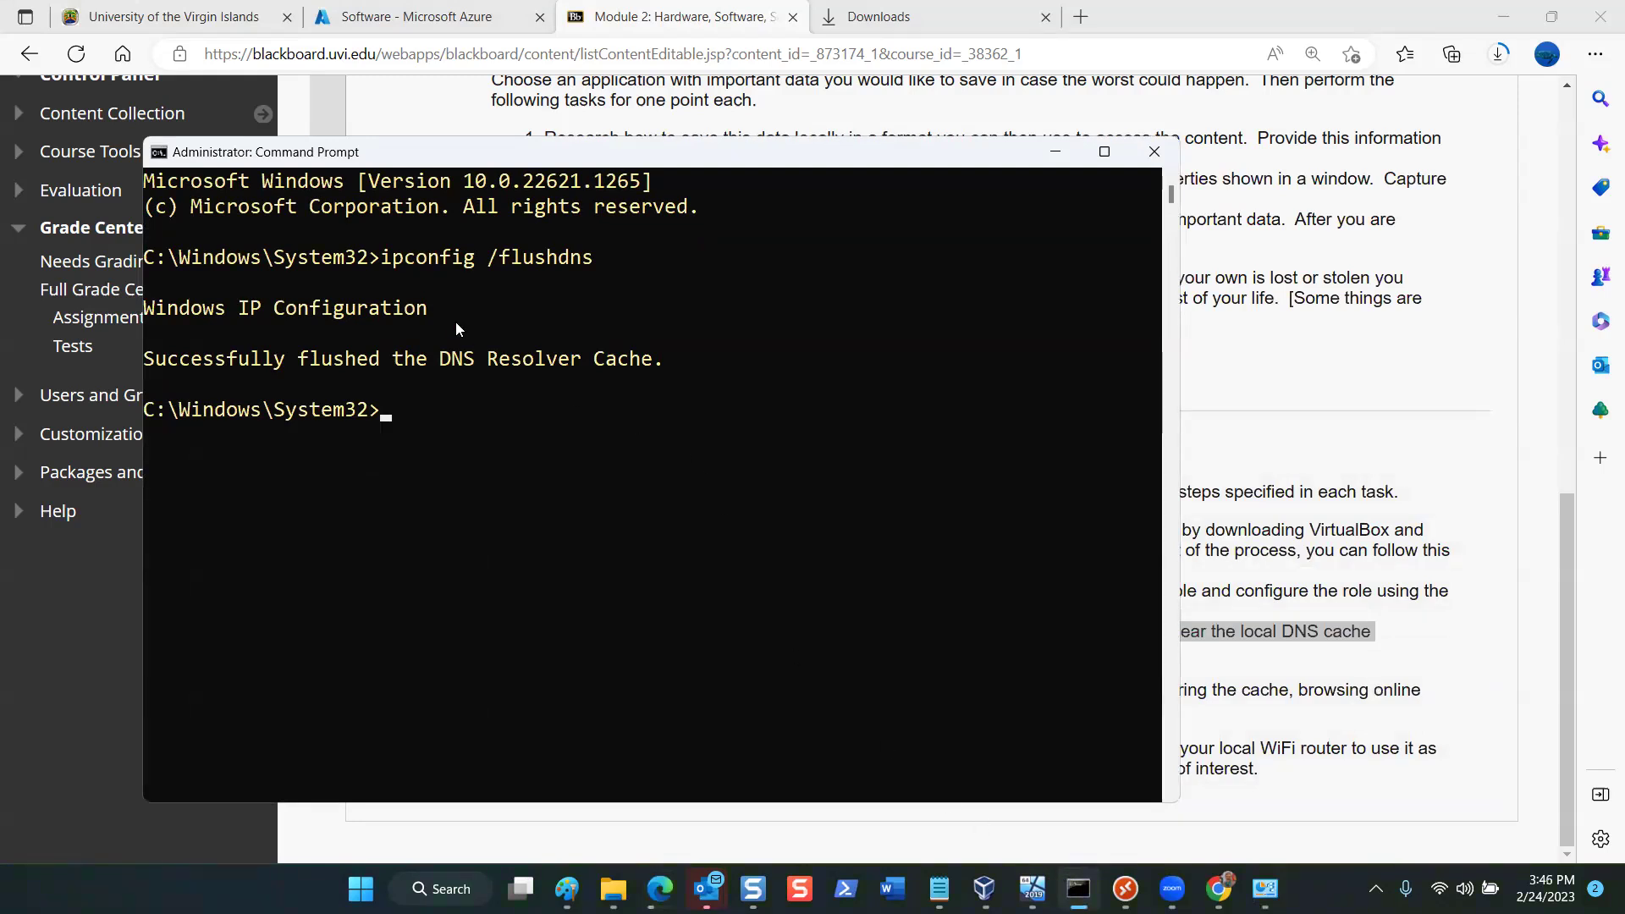
- Select the ipconfig /flushdns command showing the DNS Resolver Cache was successfully flushed
left_click_drag(389, 264, 581, 271)
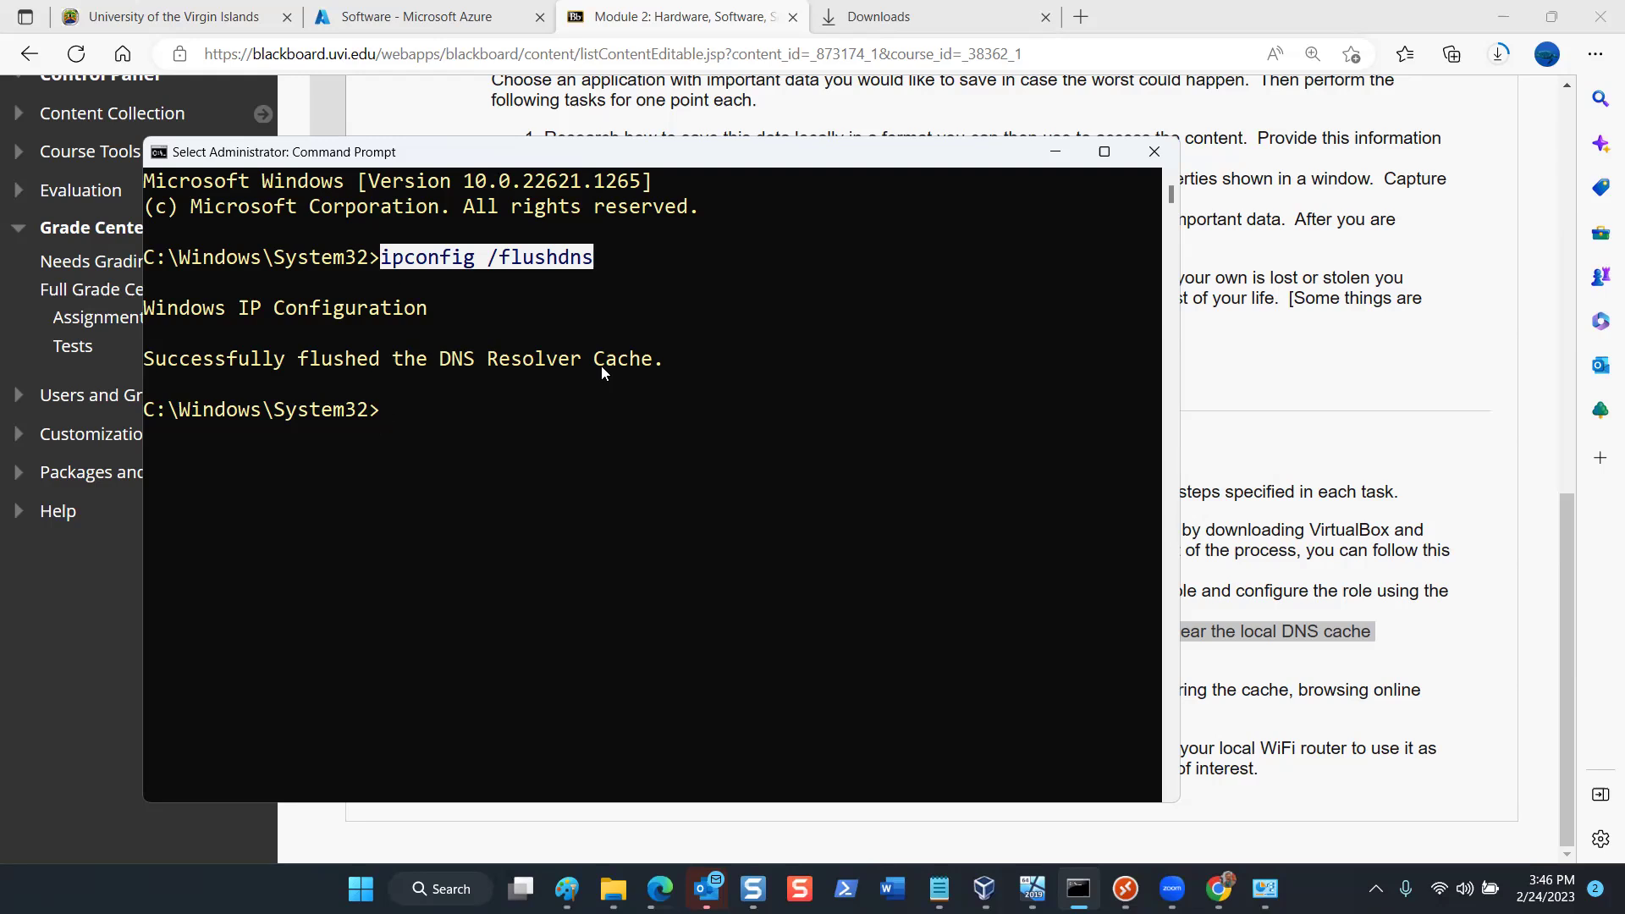
- Run ipconfig /flushdns to flush the DNS resolver cache, glancing at the assignment
key("ctrl+c")
key("ctrl+v")
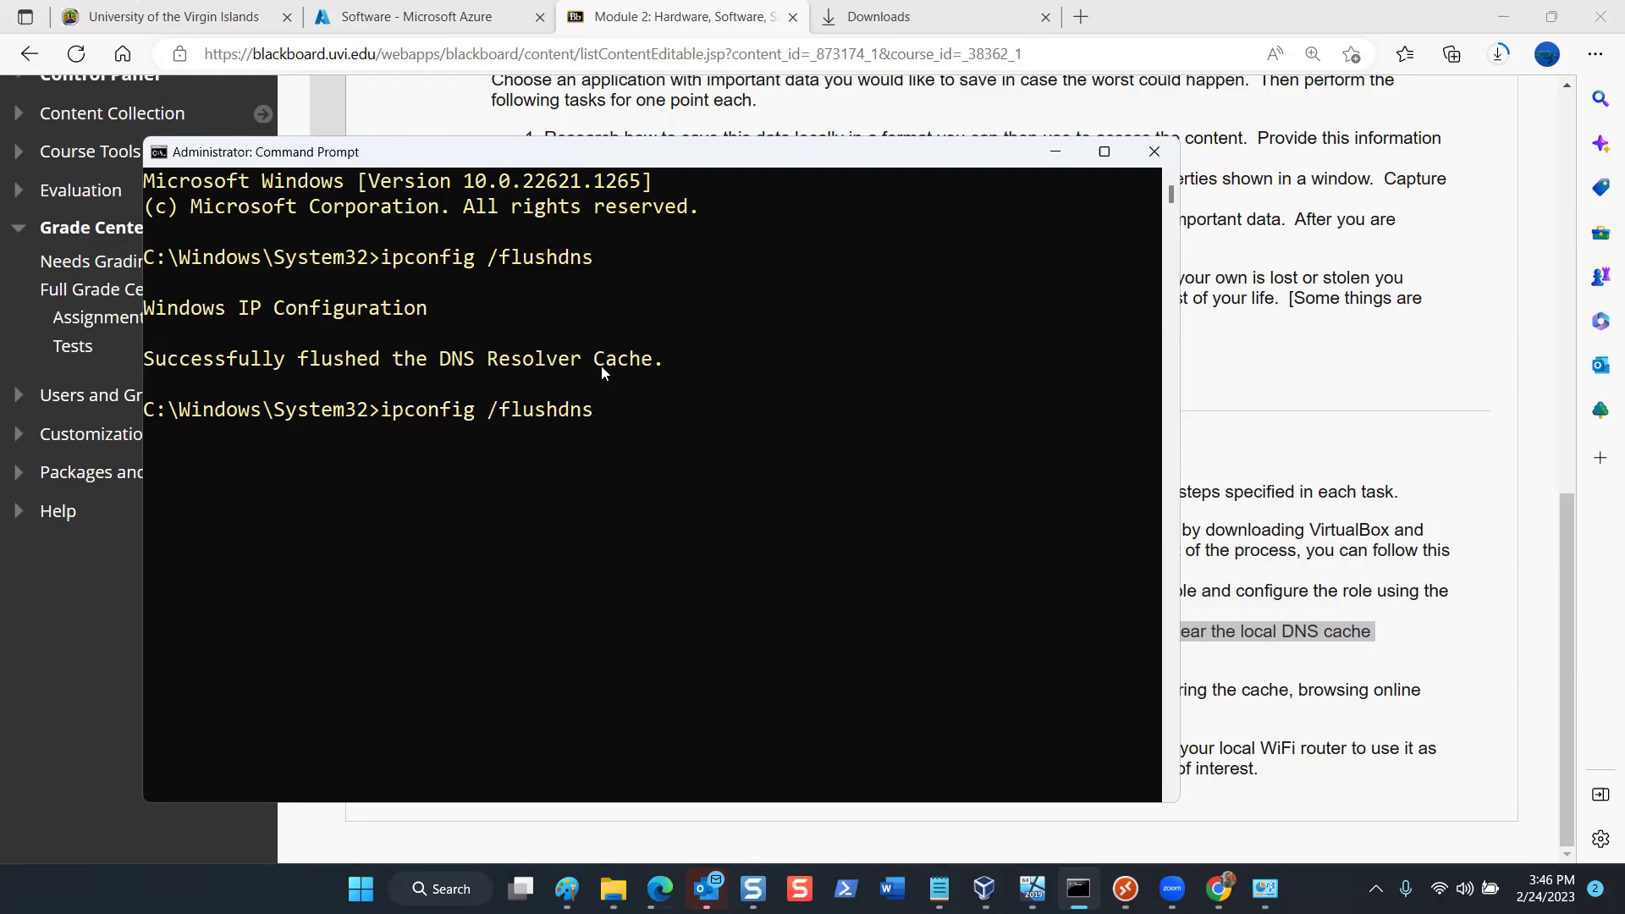
key("Return")
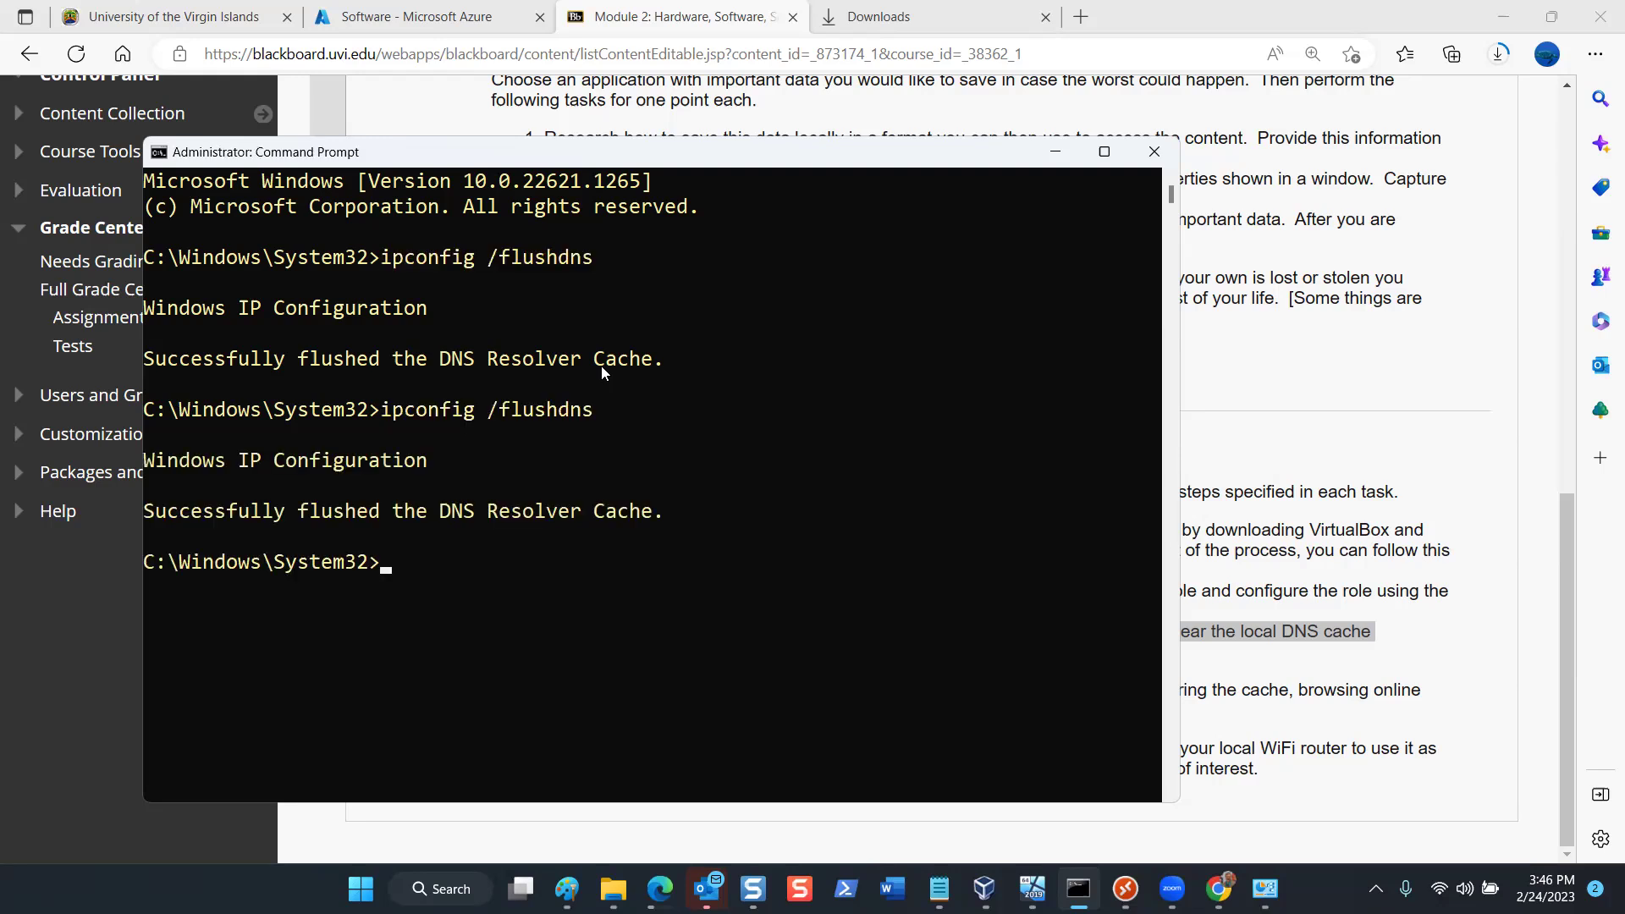
left_click(1065, 150)
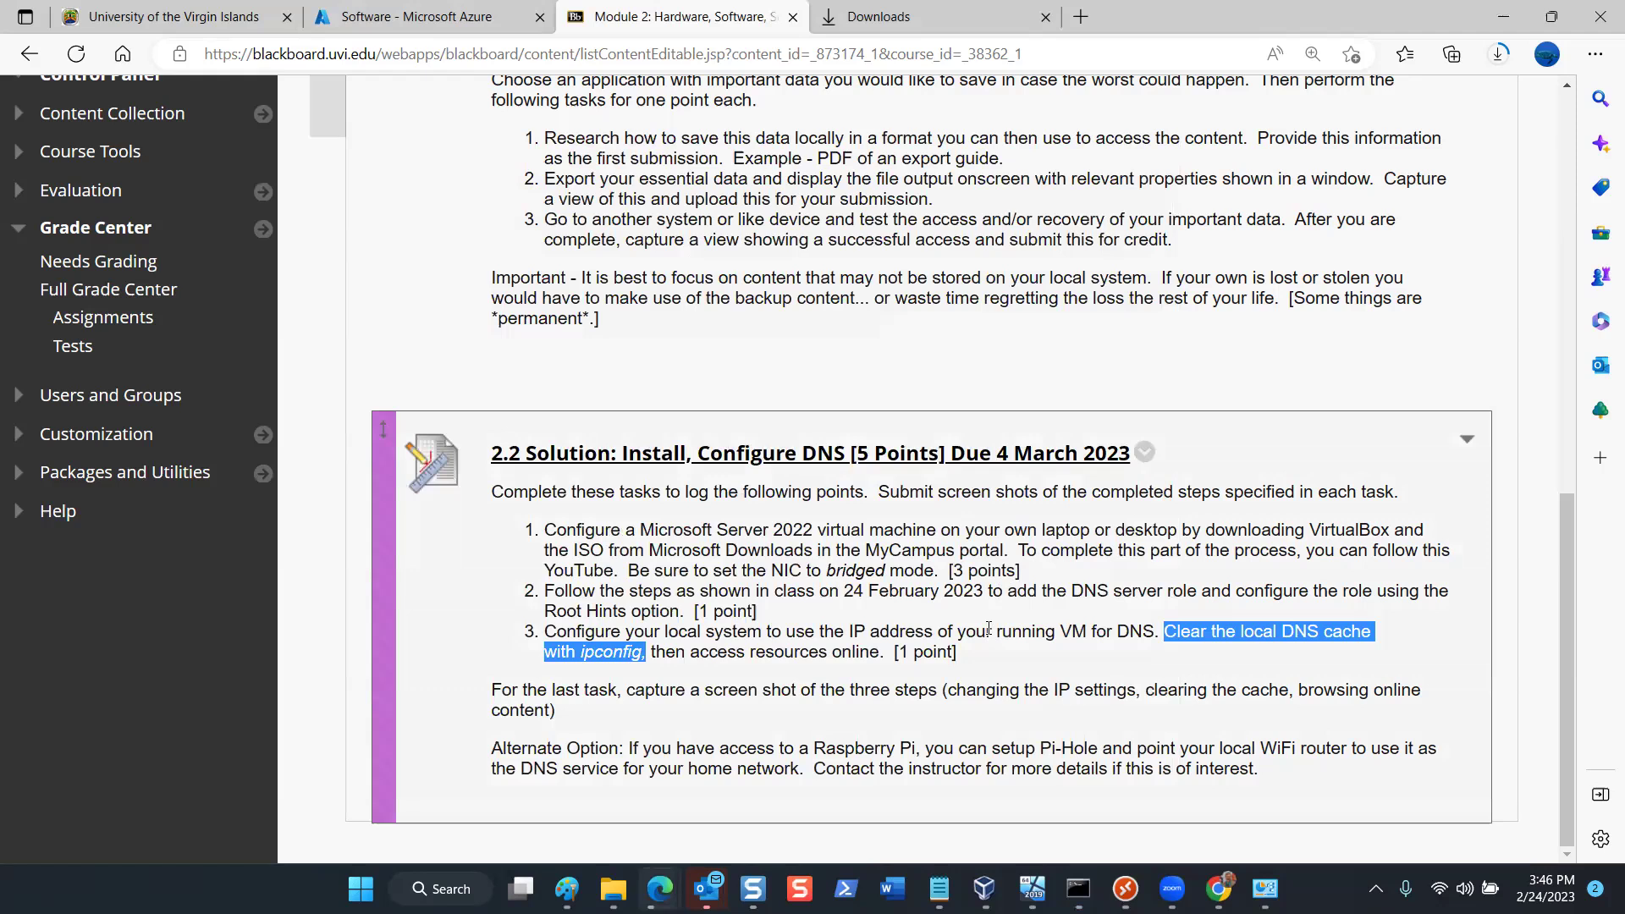
left_click(1078, 888)
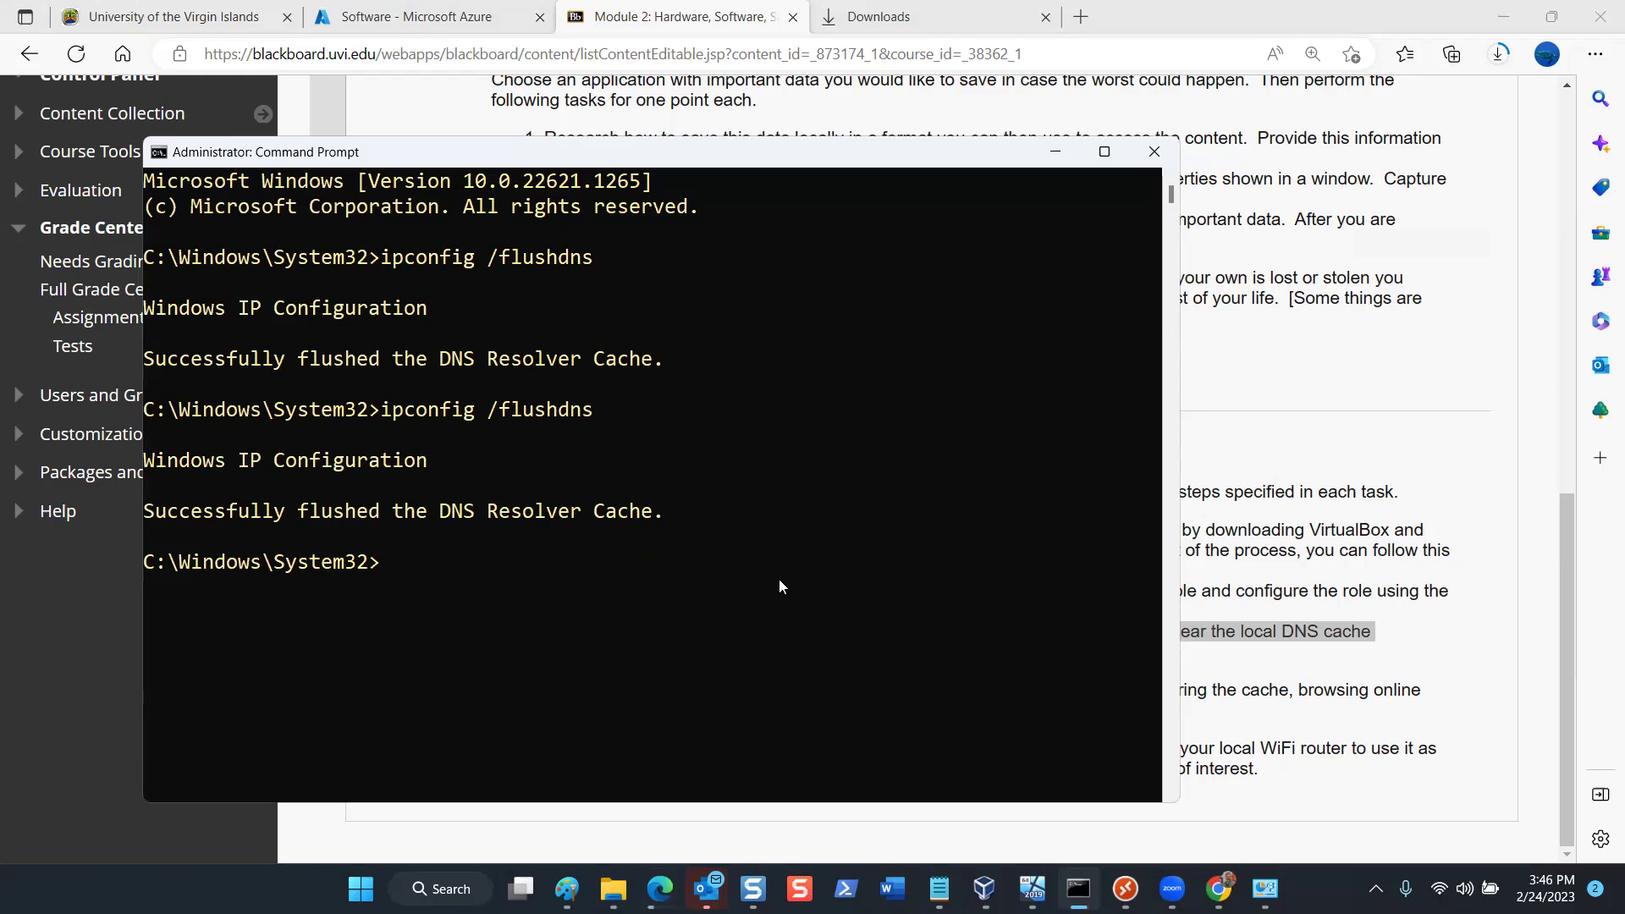
- Clear the console with cls, rerun ipconfig /flushdns, and minimize the Command Prompt
type("cls")
key("Return")
key("Up")
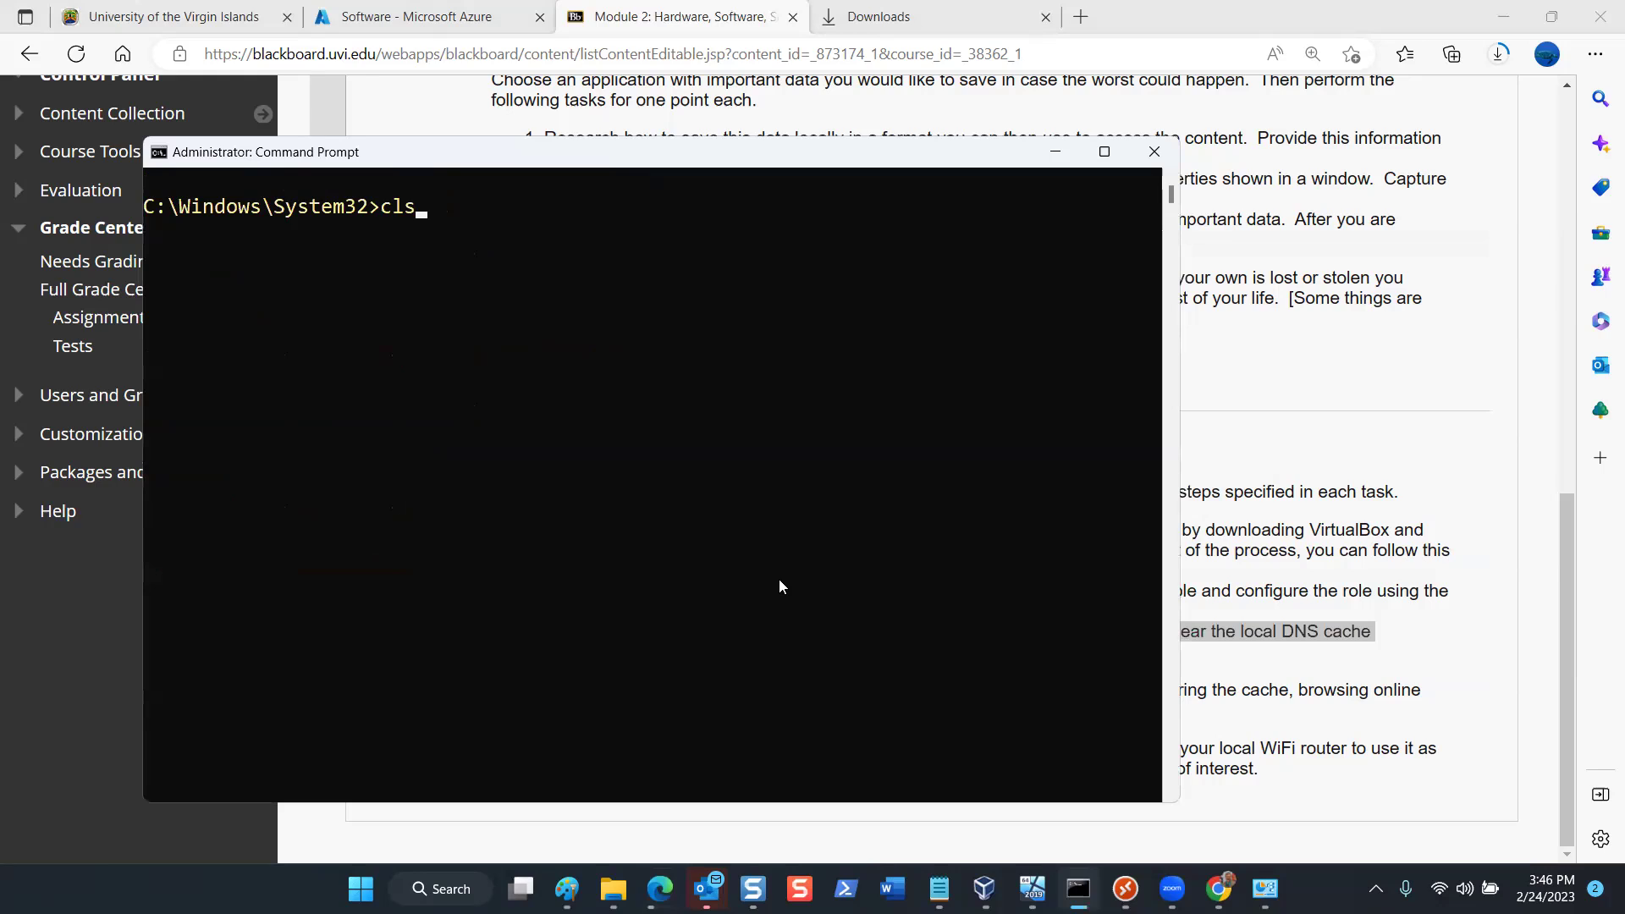
key("Up")
key("Return")
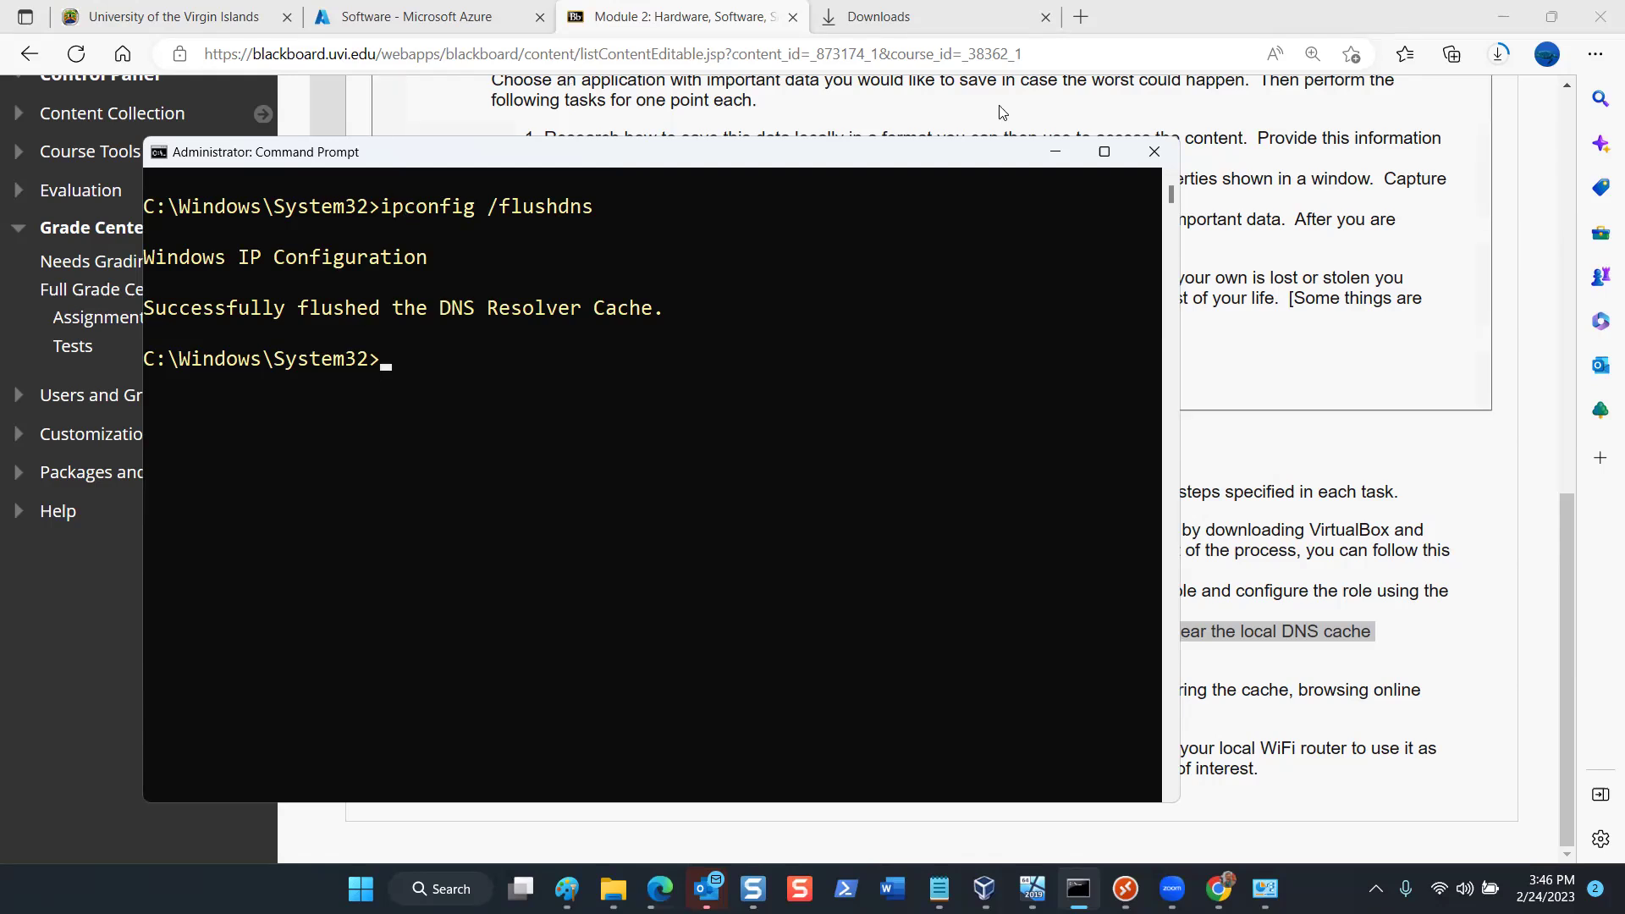
left_click(1058, 154)
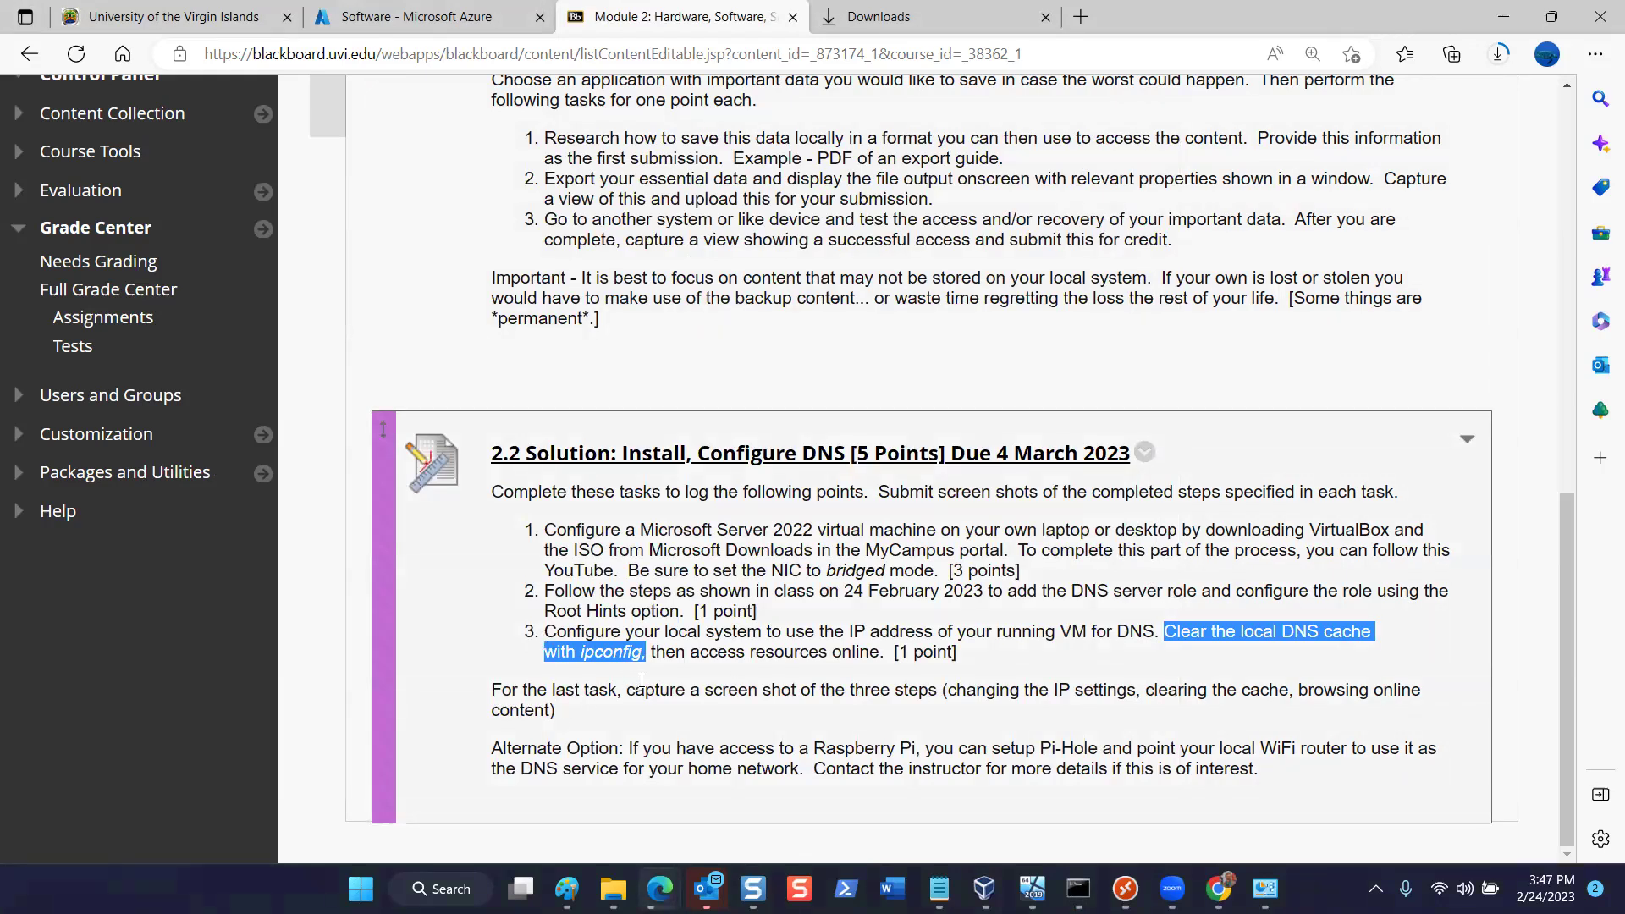
- Highlight 'then access resources online.' in the assignment, then switch to Chrome's VirtualBox downloads page
left_click_drag(652, 648, 902, 660)
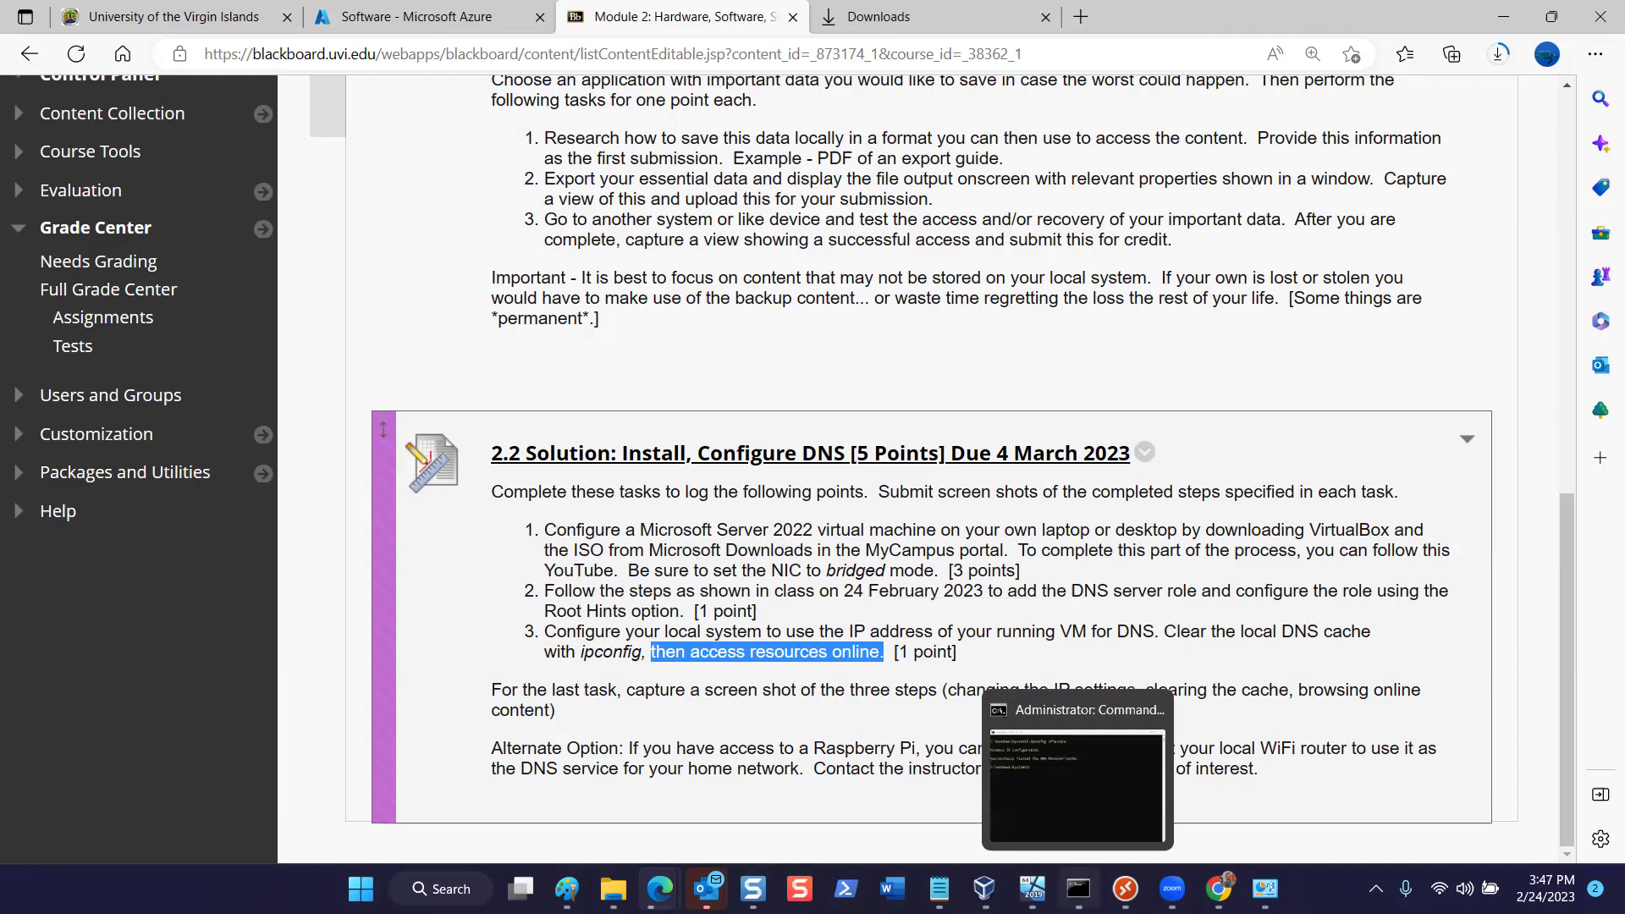
left_click(1078, 889)
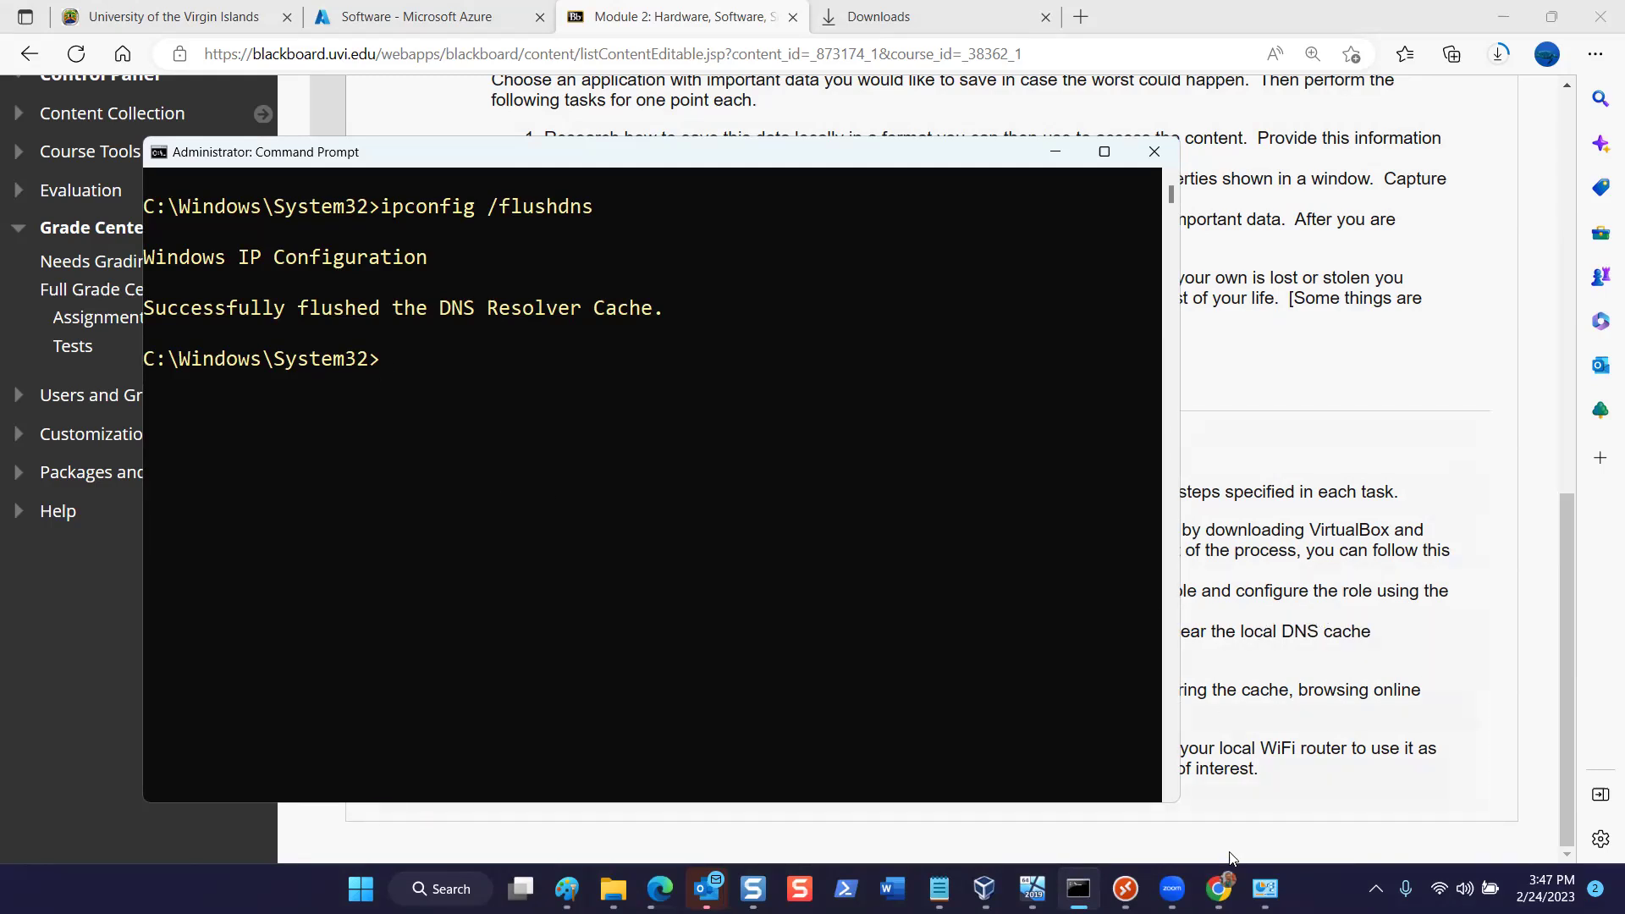
mouse_move(1237, 880)
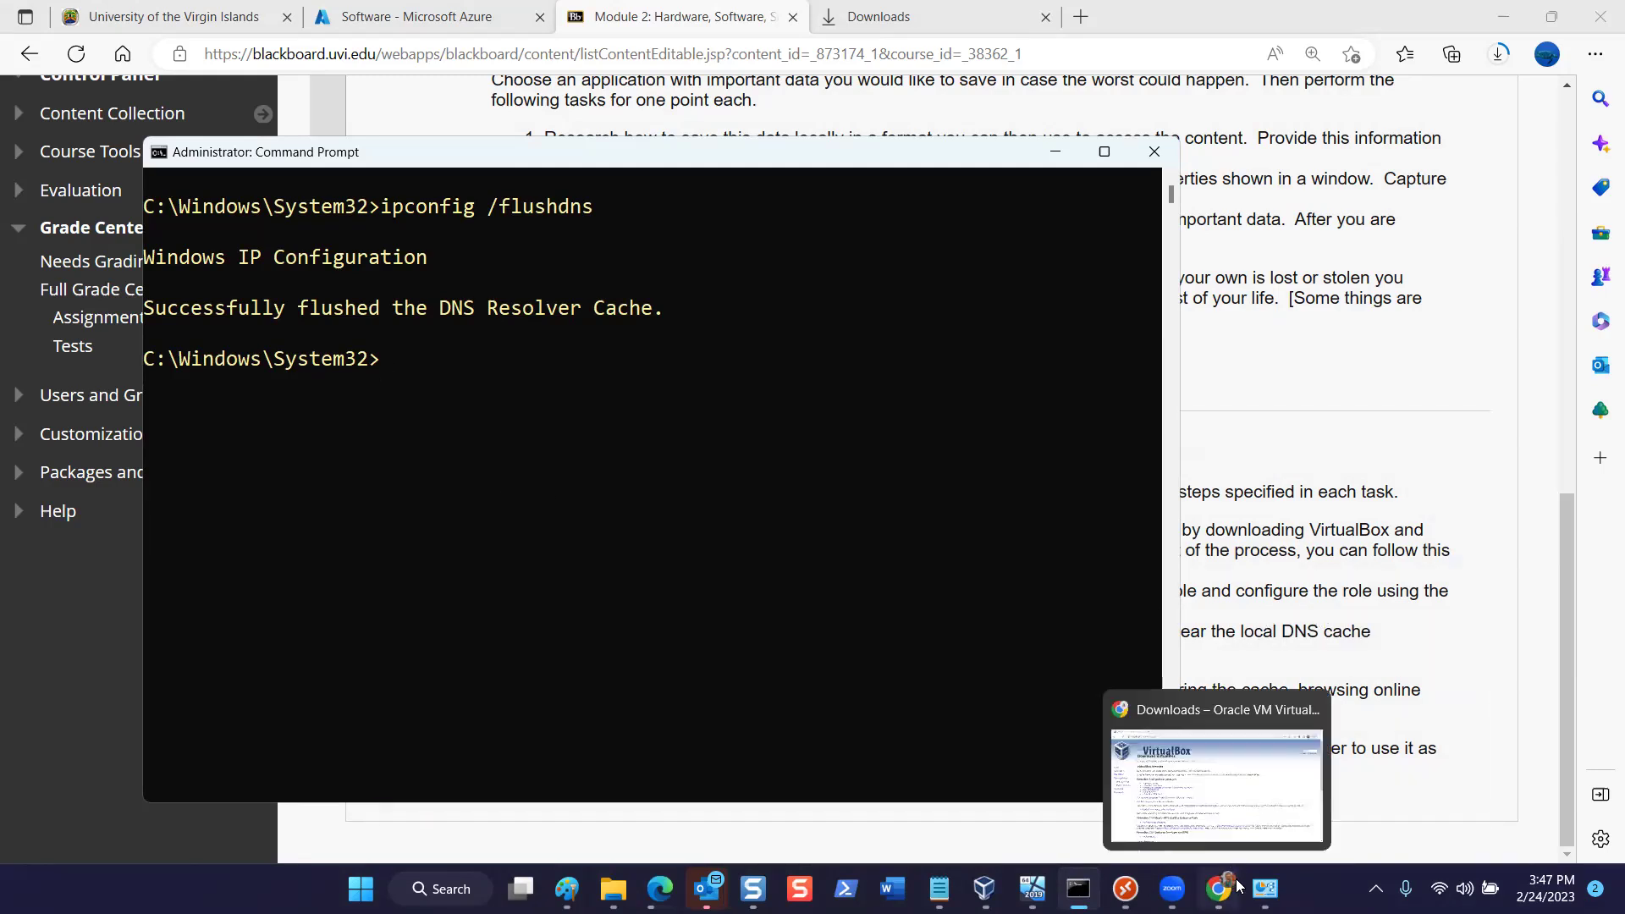
left_click(1216, 787)
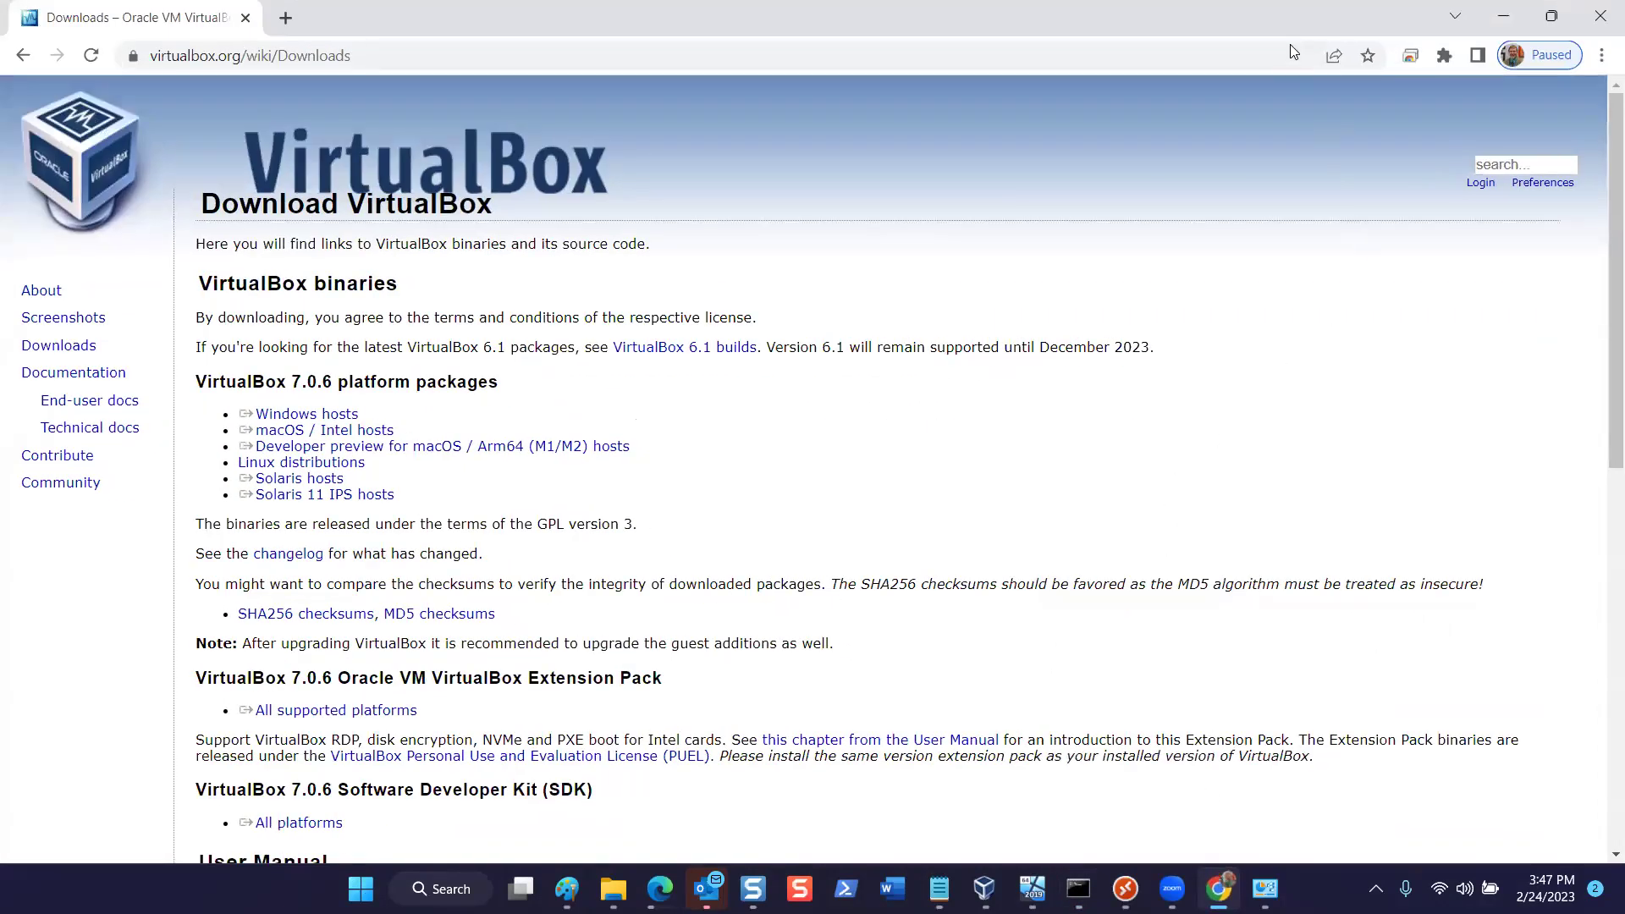
- Replace the VirtualBox downloads tab with a new tab and load amazon.com
left_click(285, 18)
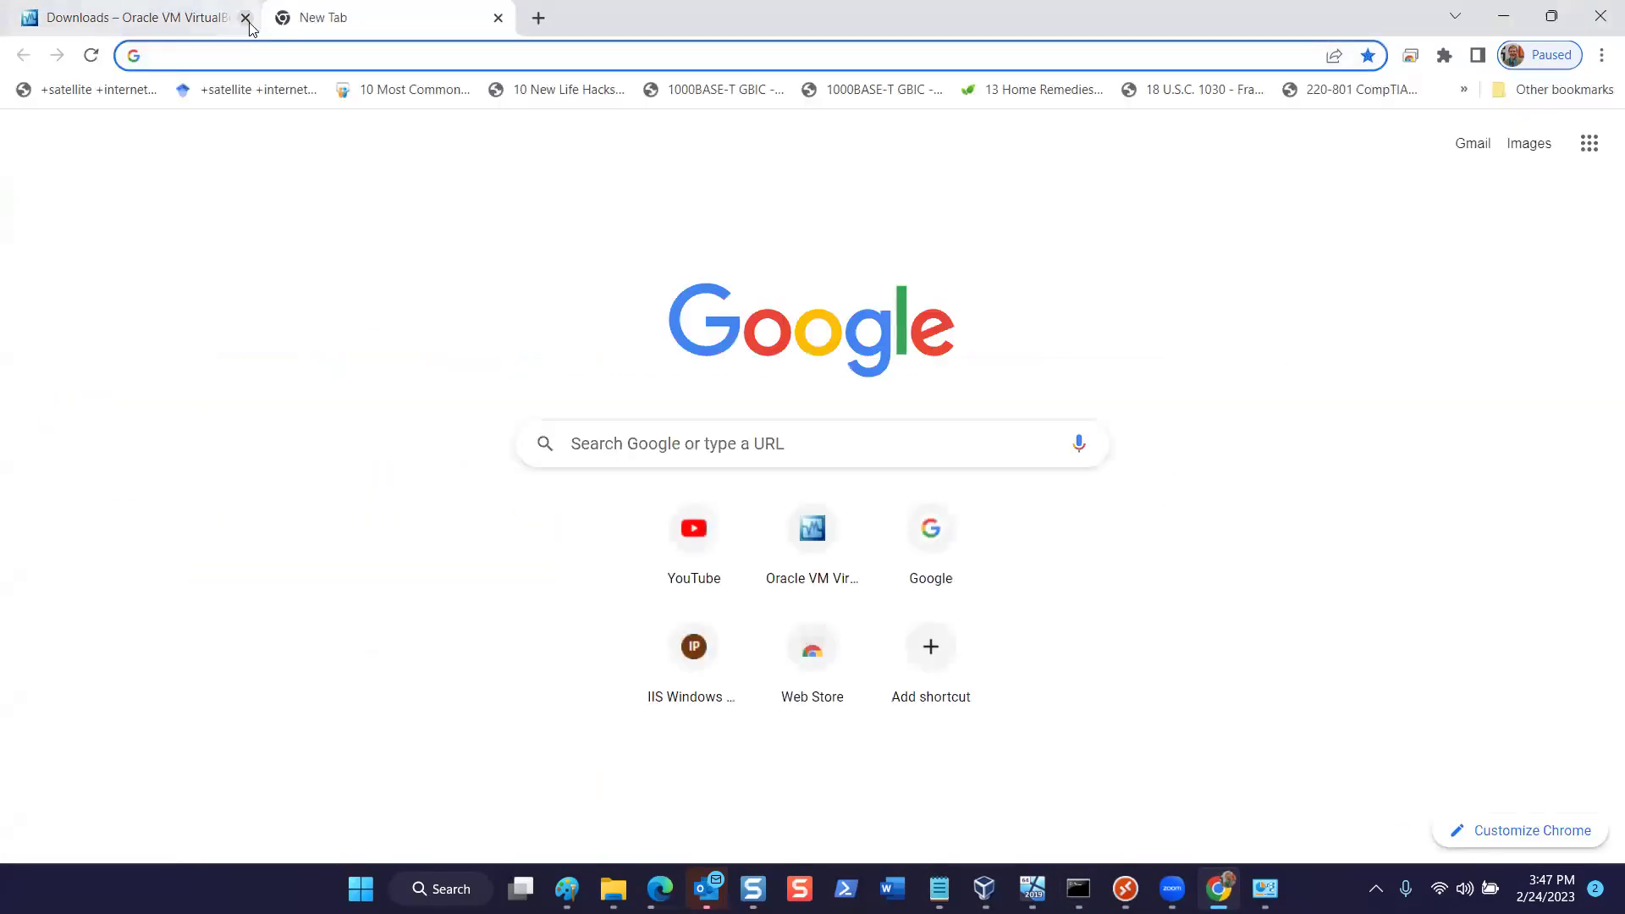
left_click(245, 17)
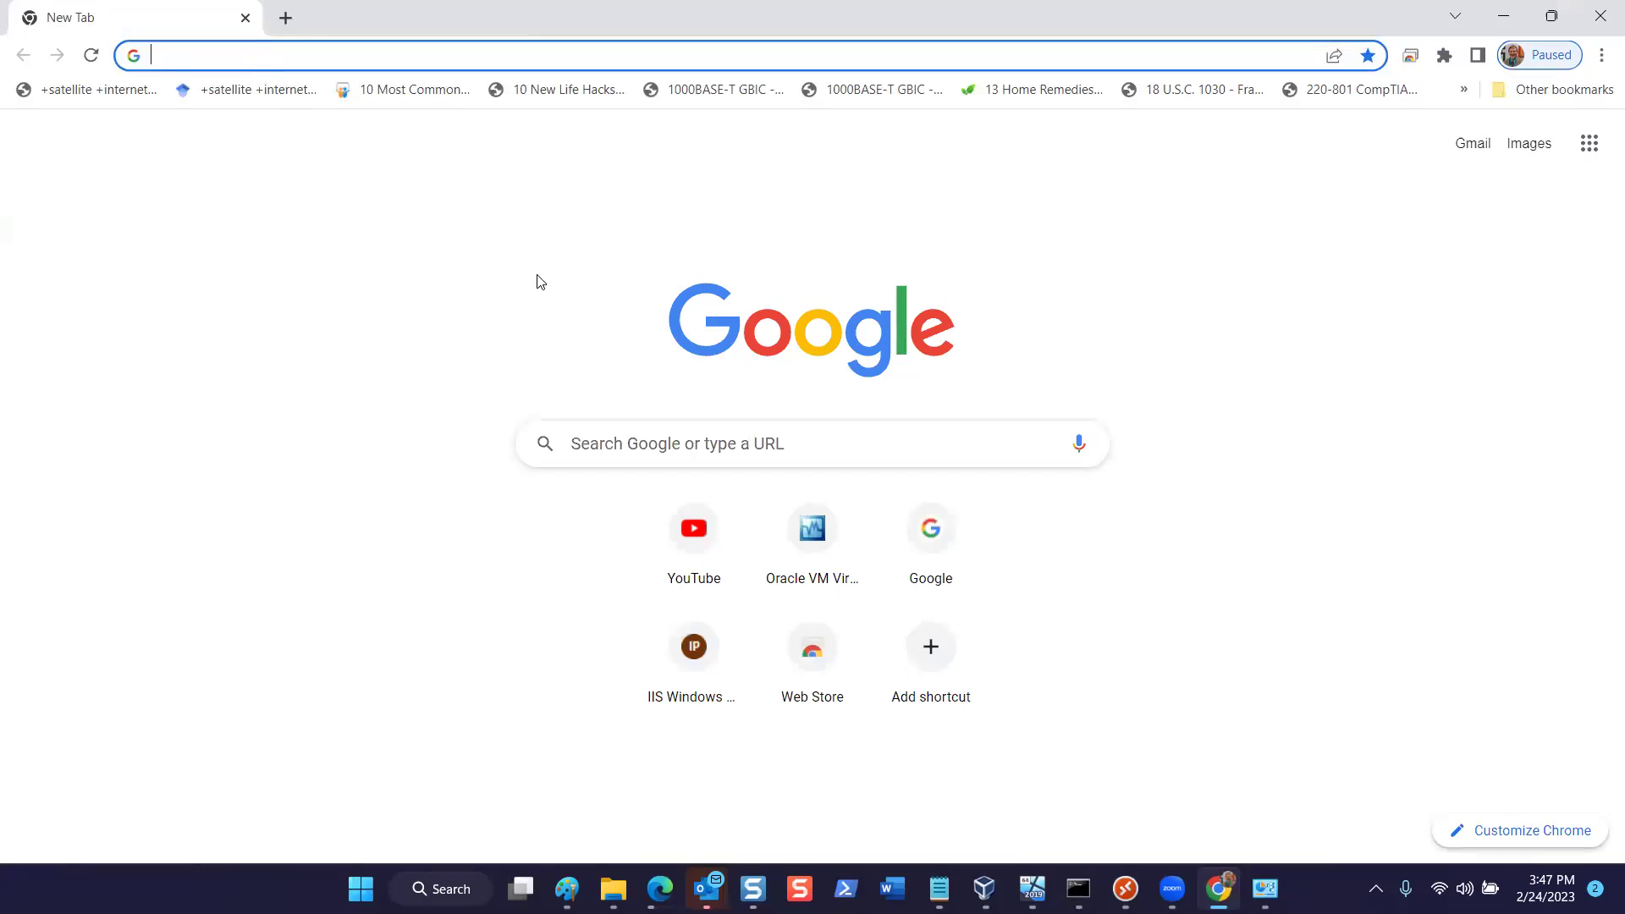
left_click(501, 57)
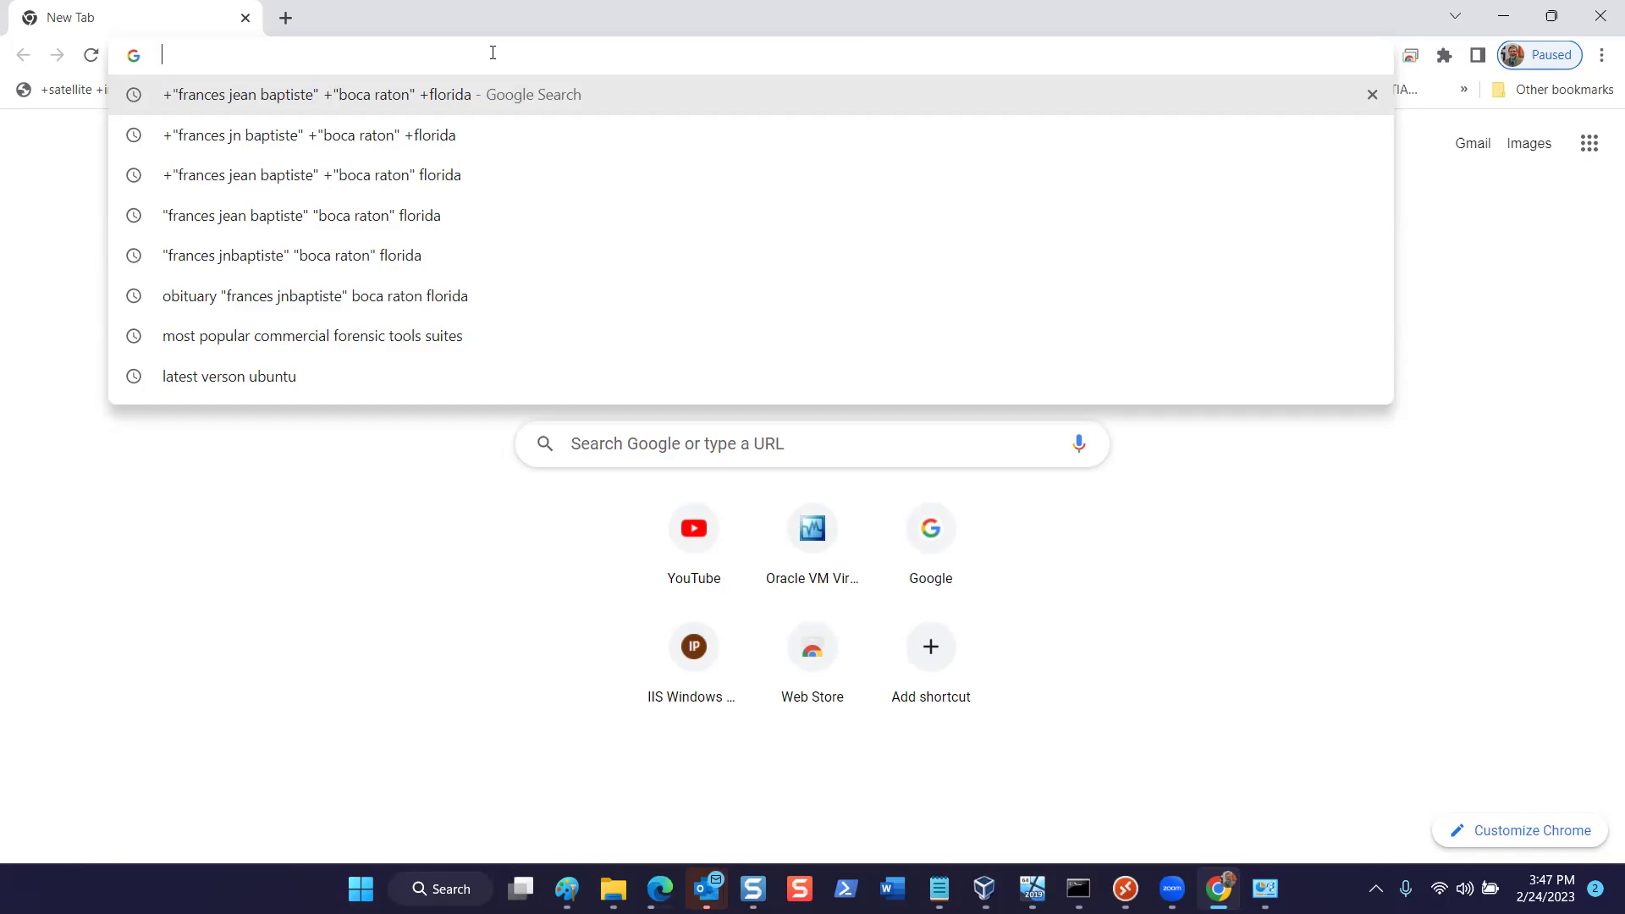
type("a")
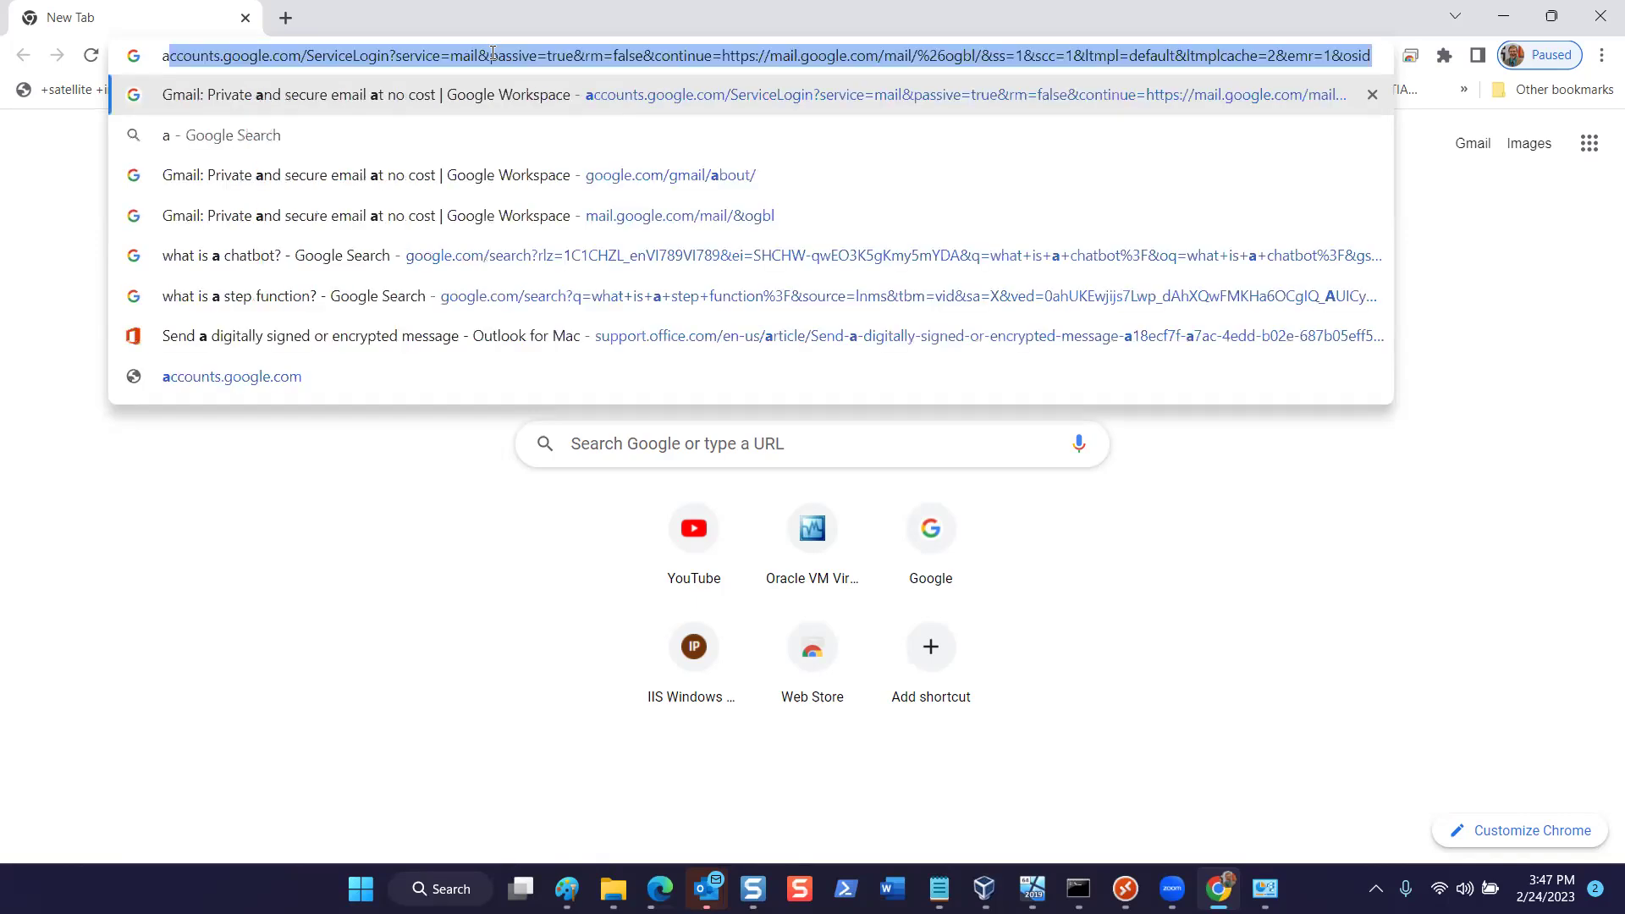
type("mazon.com")
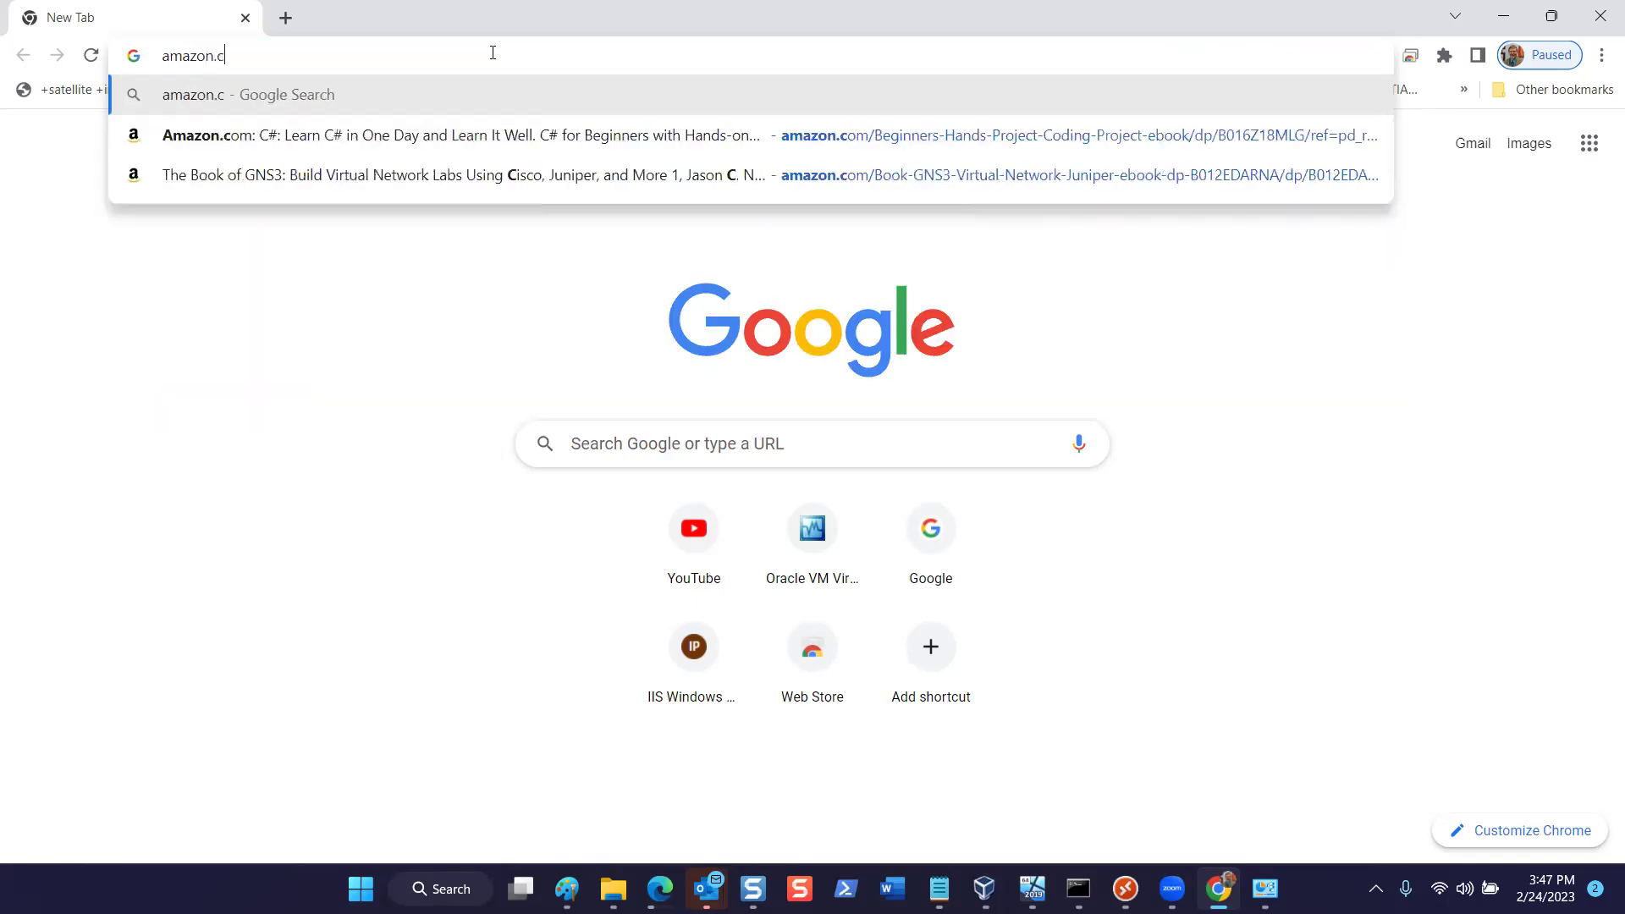
key("Return")
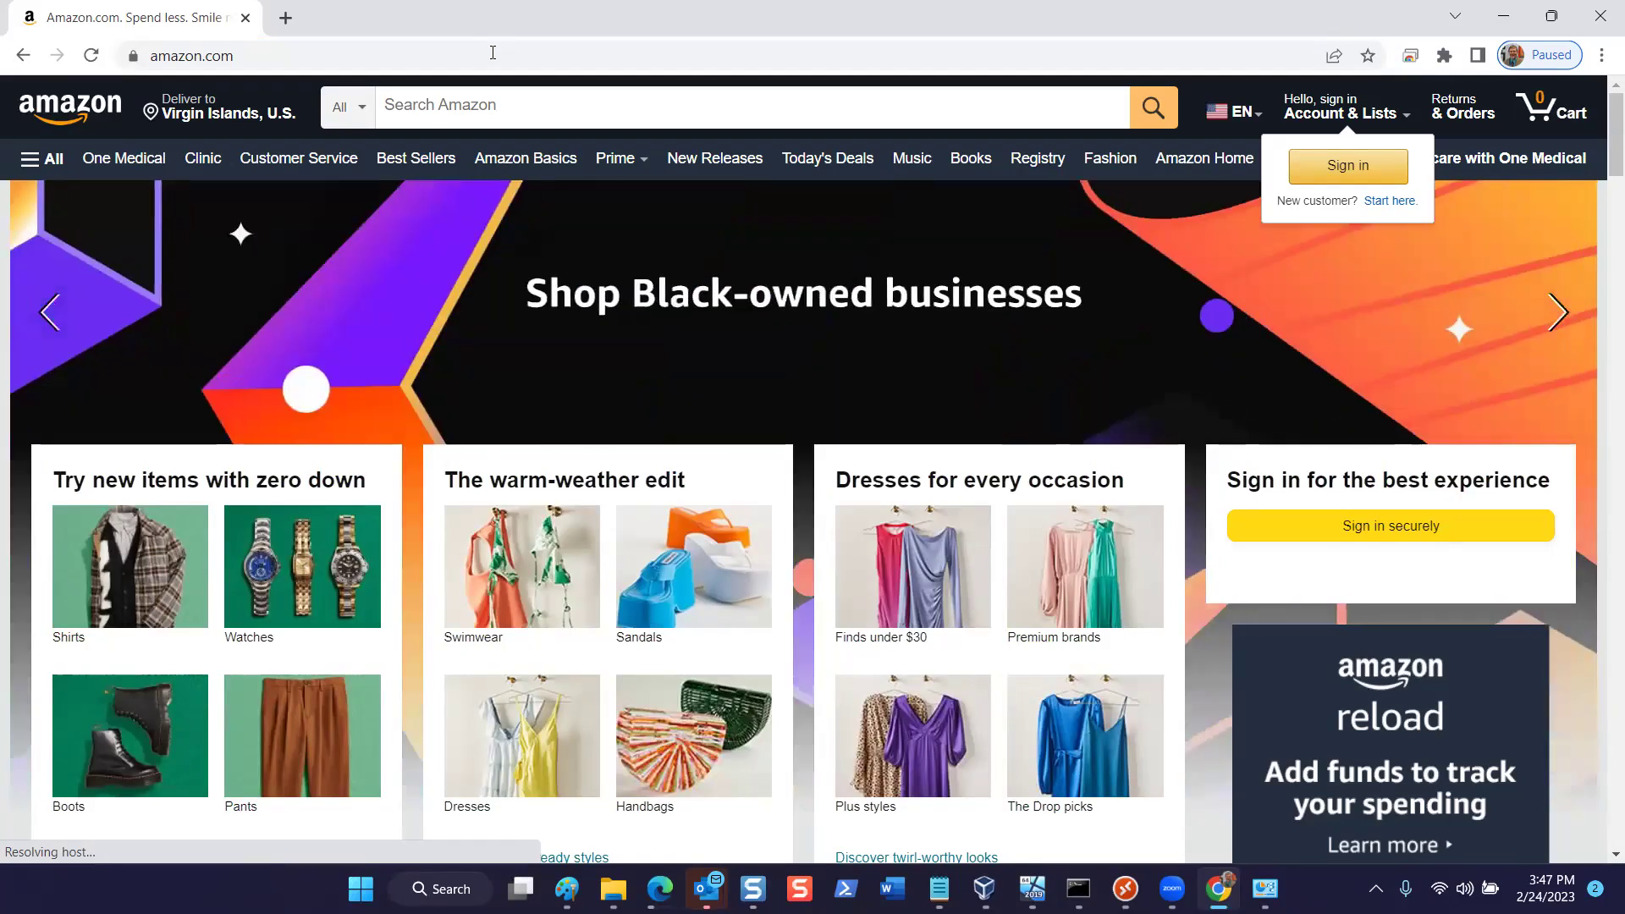
- Clear Chrome's browsing data for All time from Privacy and security, then close Settings
left_click(1602, 56)
left_click(1391, 423)
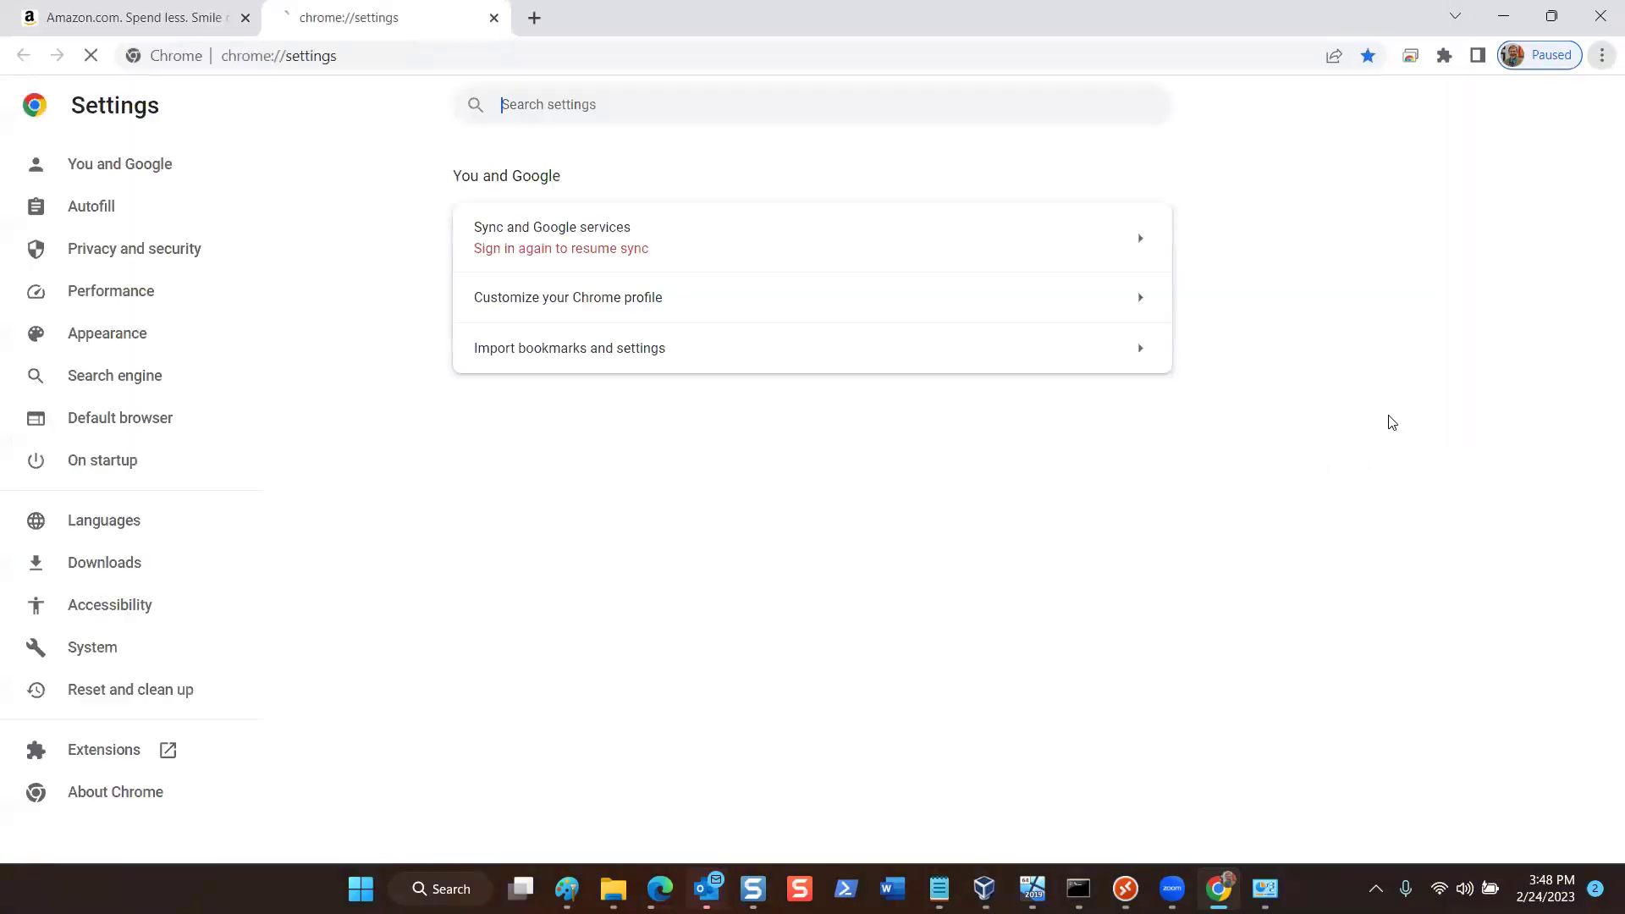
left_click(94, 266)
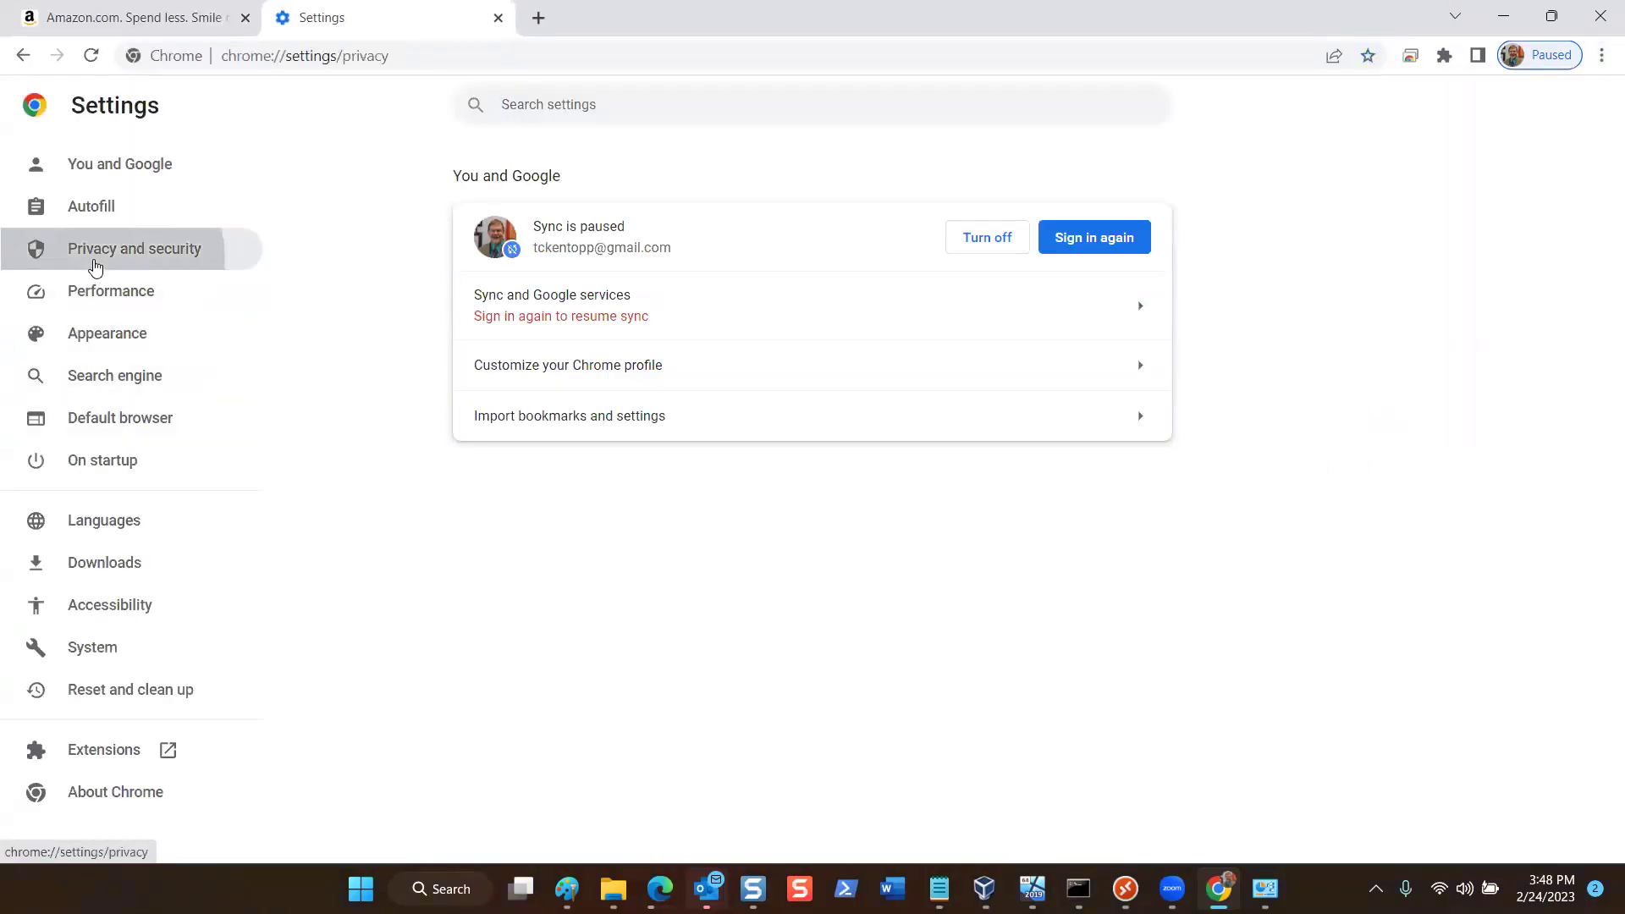
left_click(560, 624)
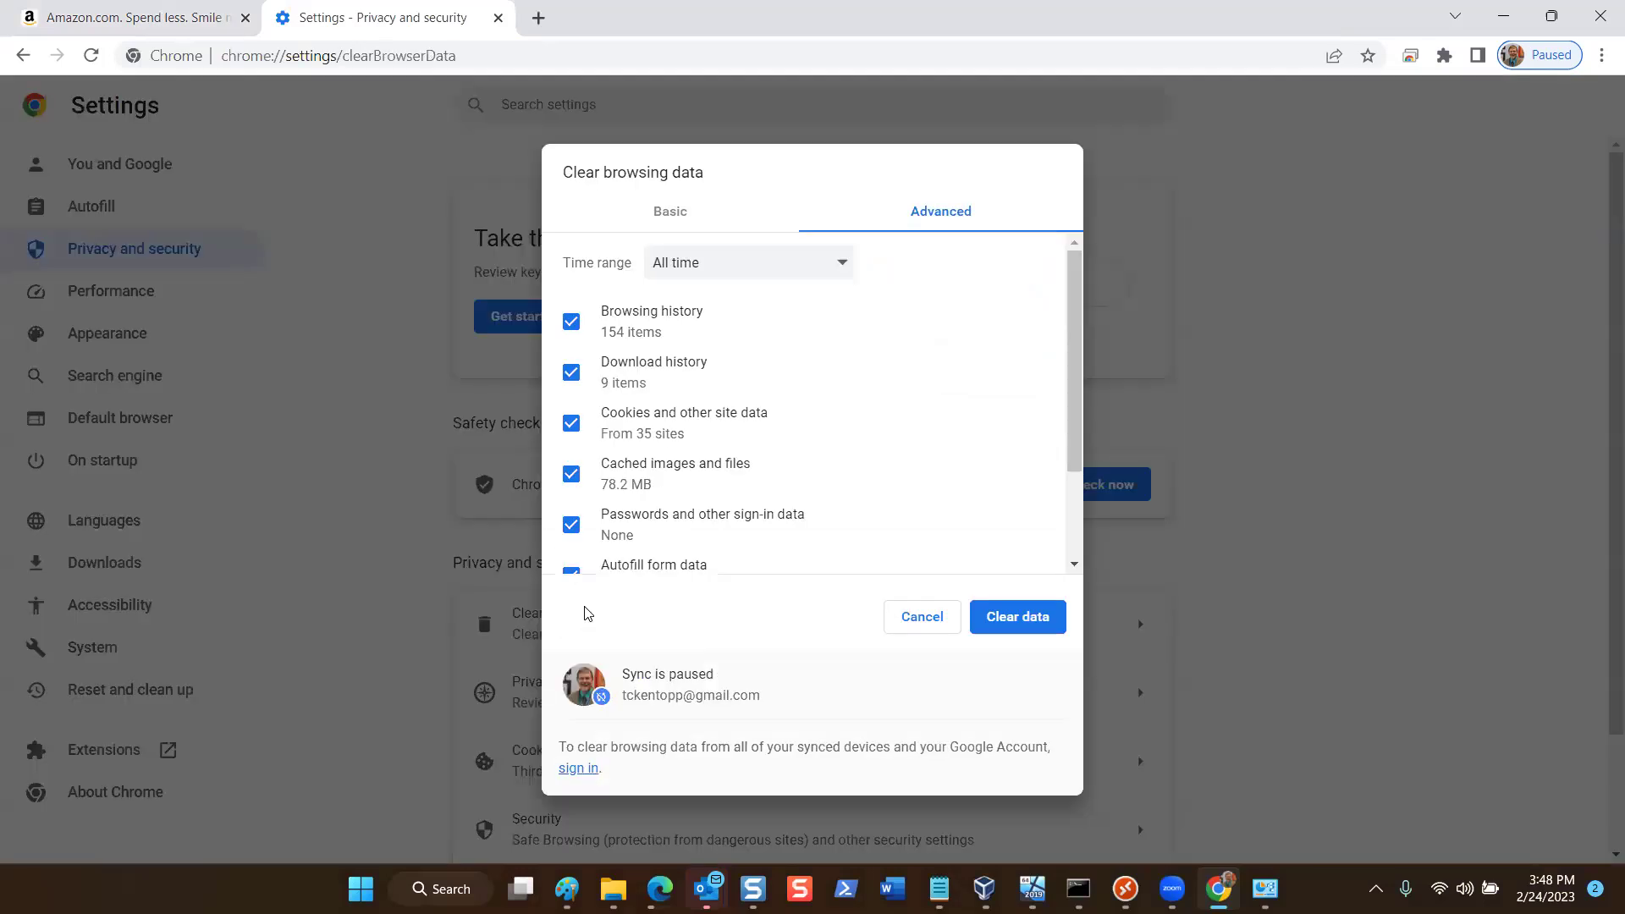
left_click(767, 266)
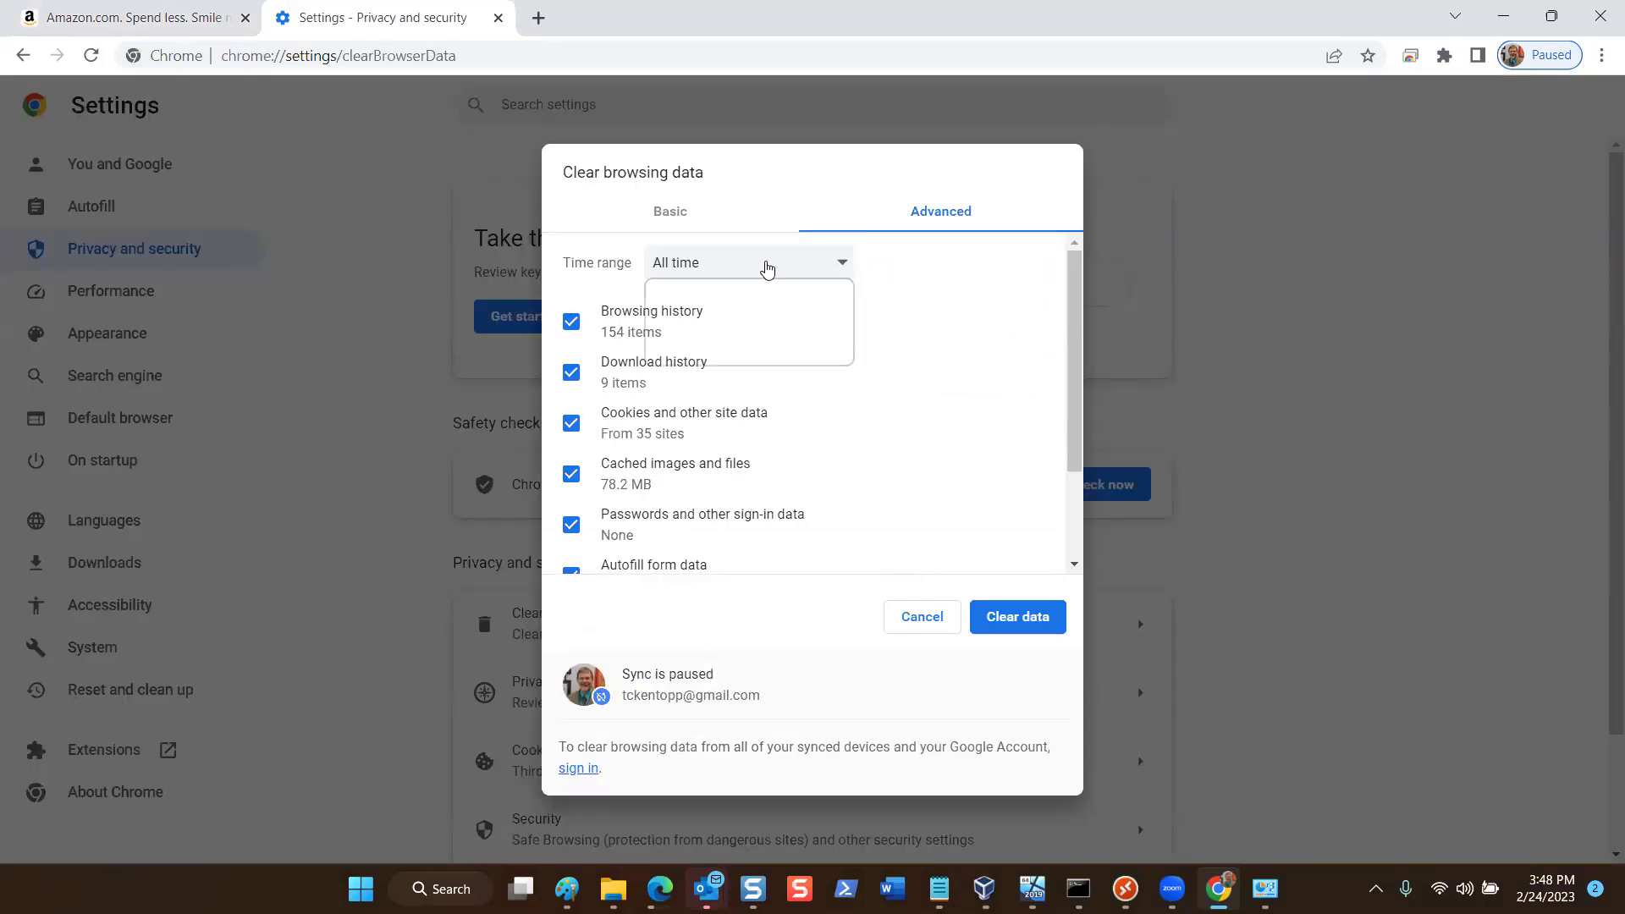
left_click(717, 356)
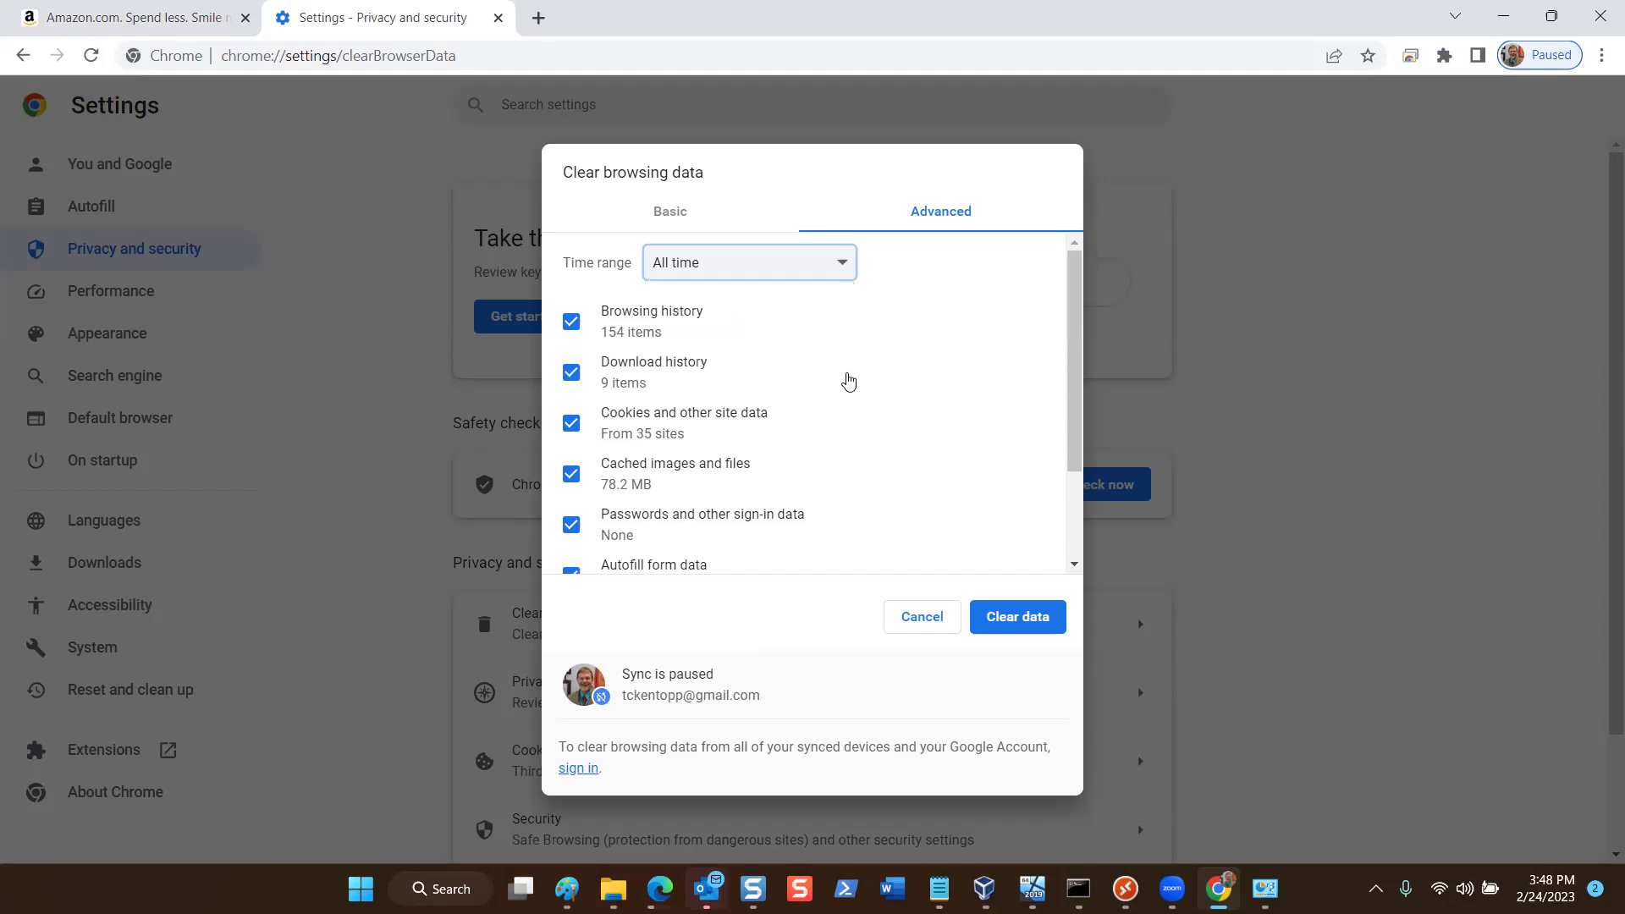
mouse_move(1077, 323)
left_mouse_down()
mouse_move(1077, 338)
mouse_move(1073, 299)
left_mouse_up()
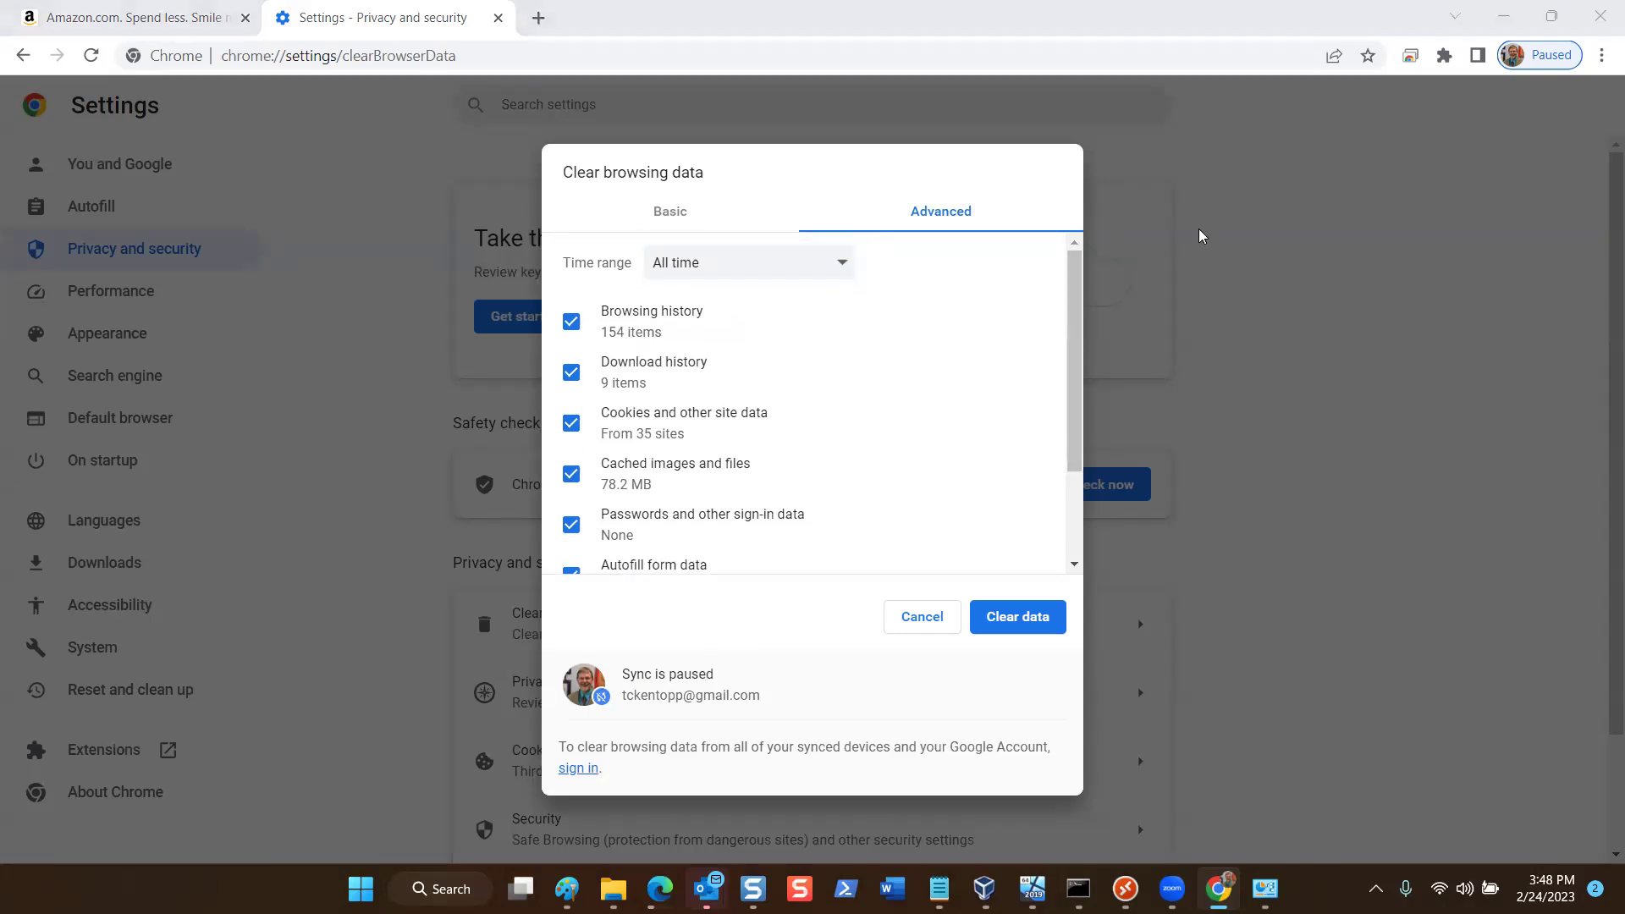
left_click(709, 222)
left_click(911, 222)
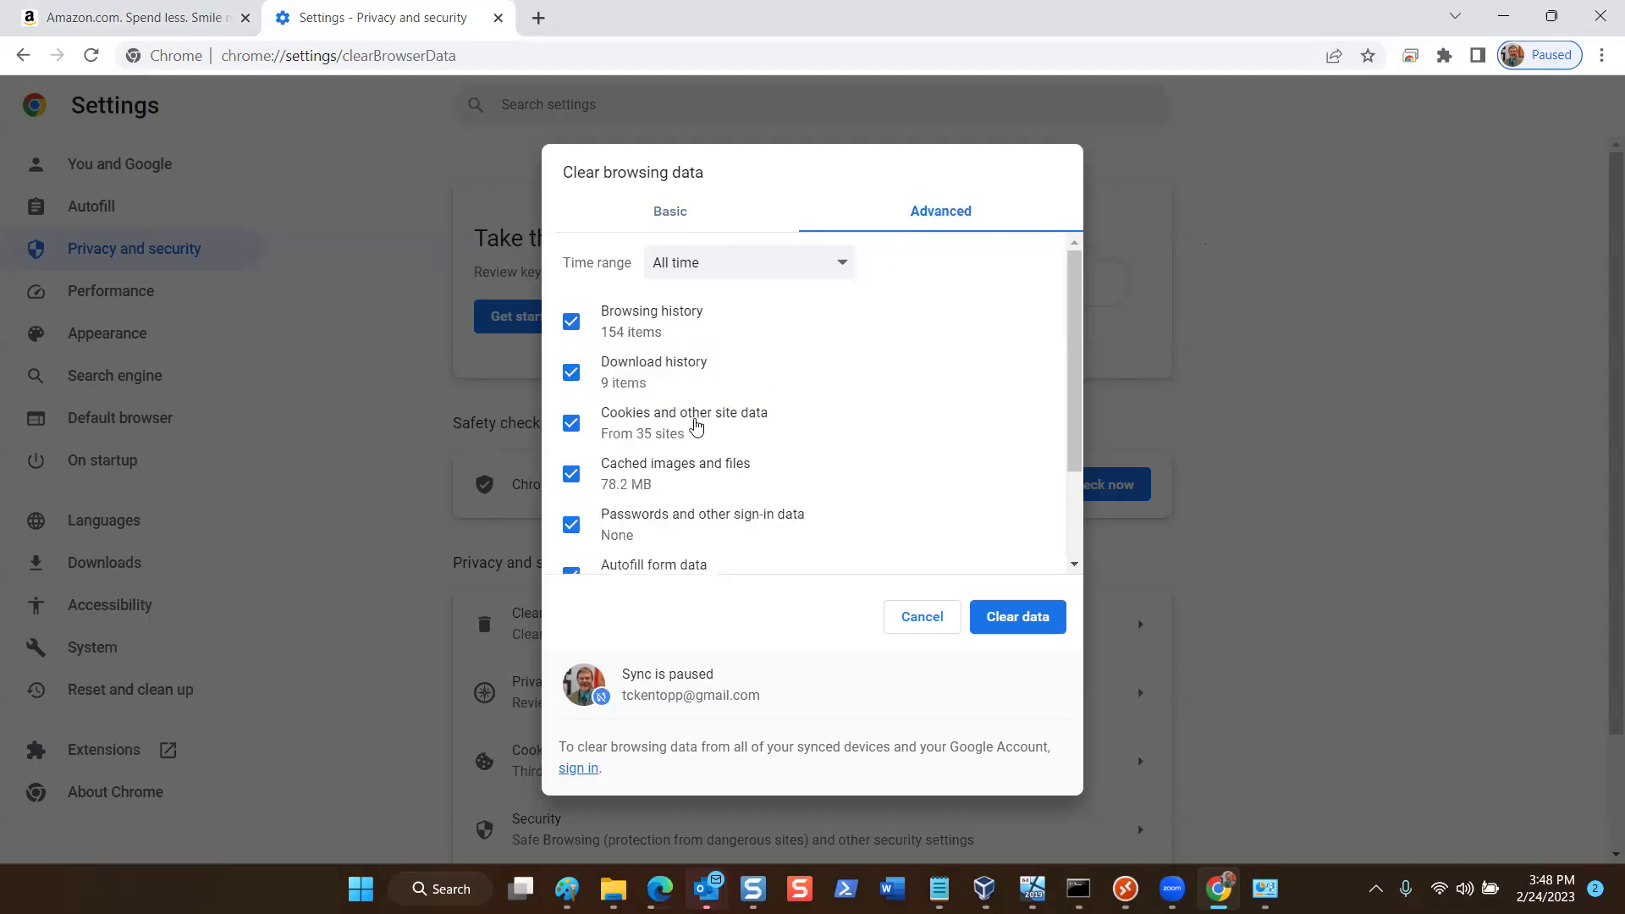
left_click_drag(1080, 342, 1068, 432)
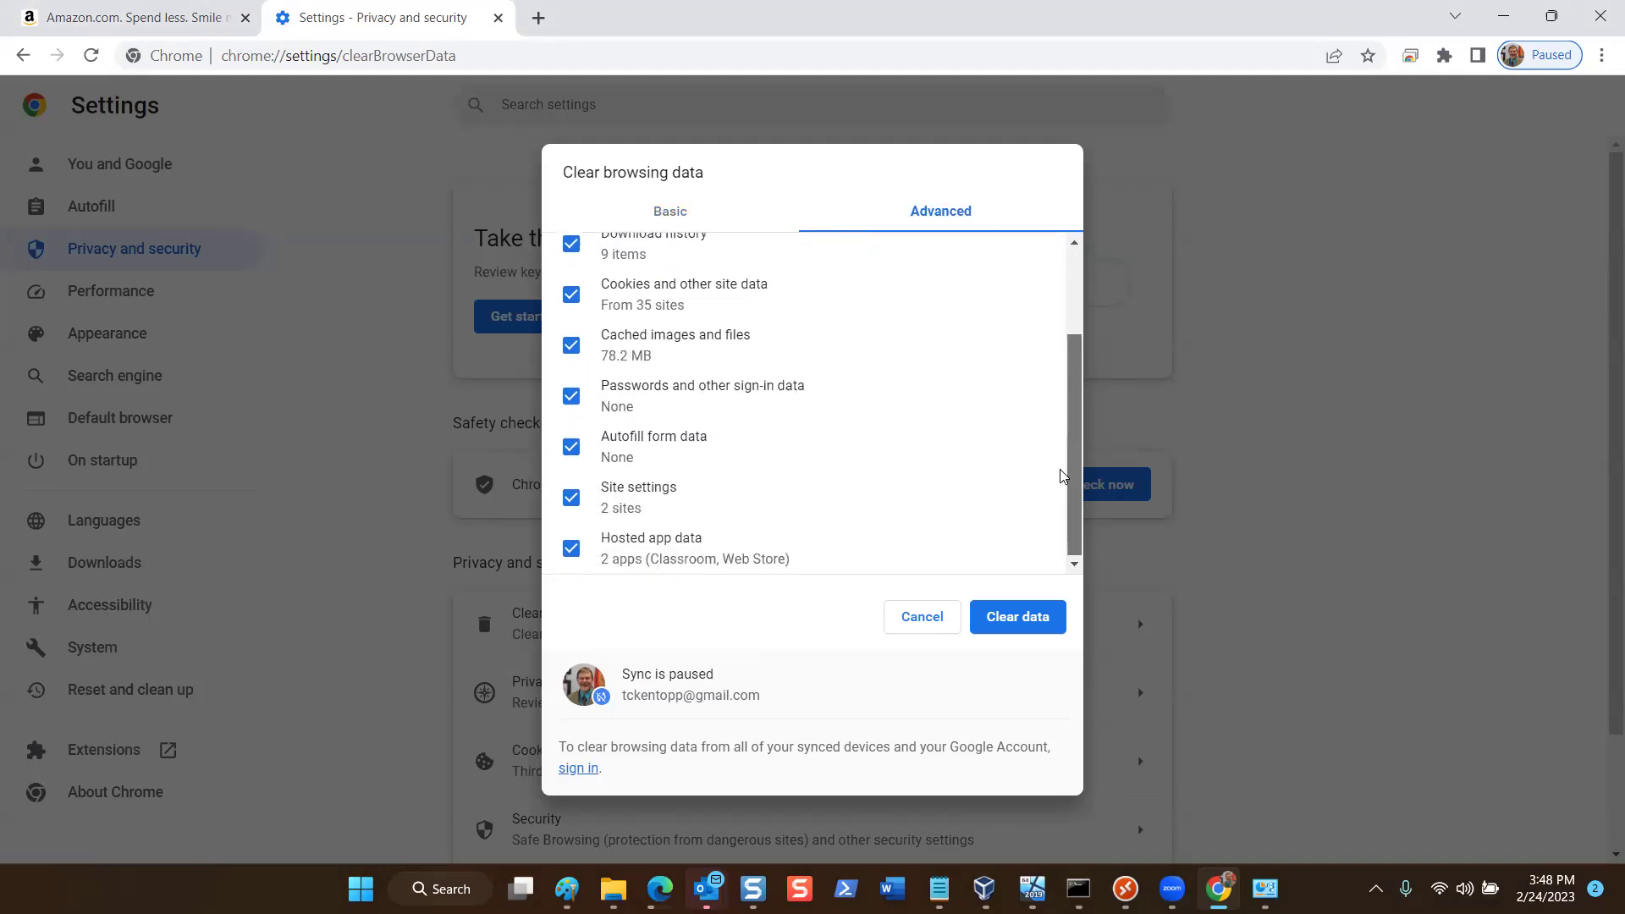
left_click(1022, 625)
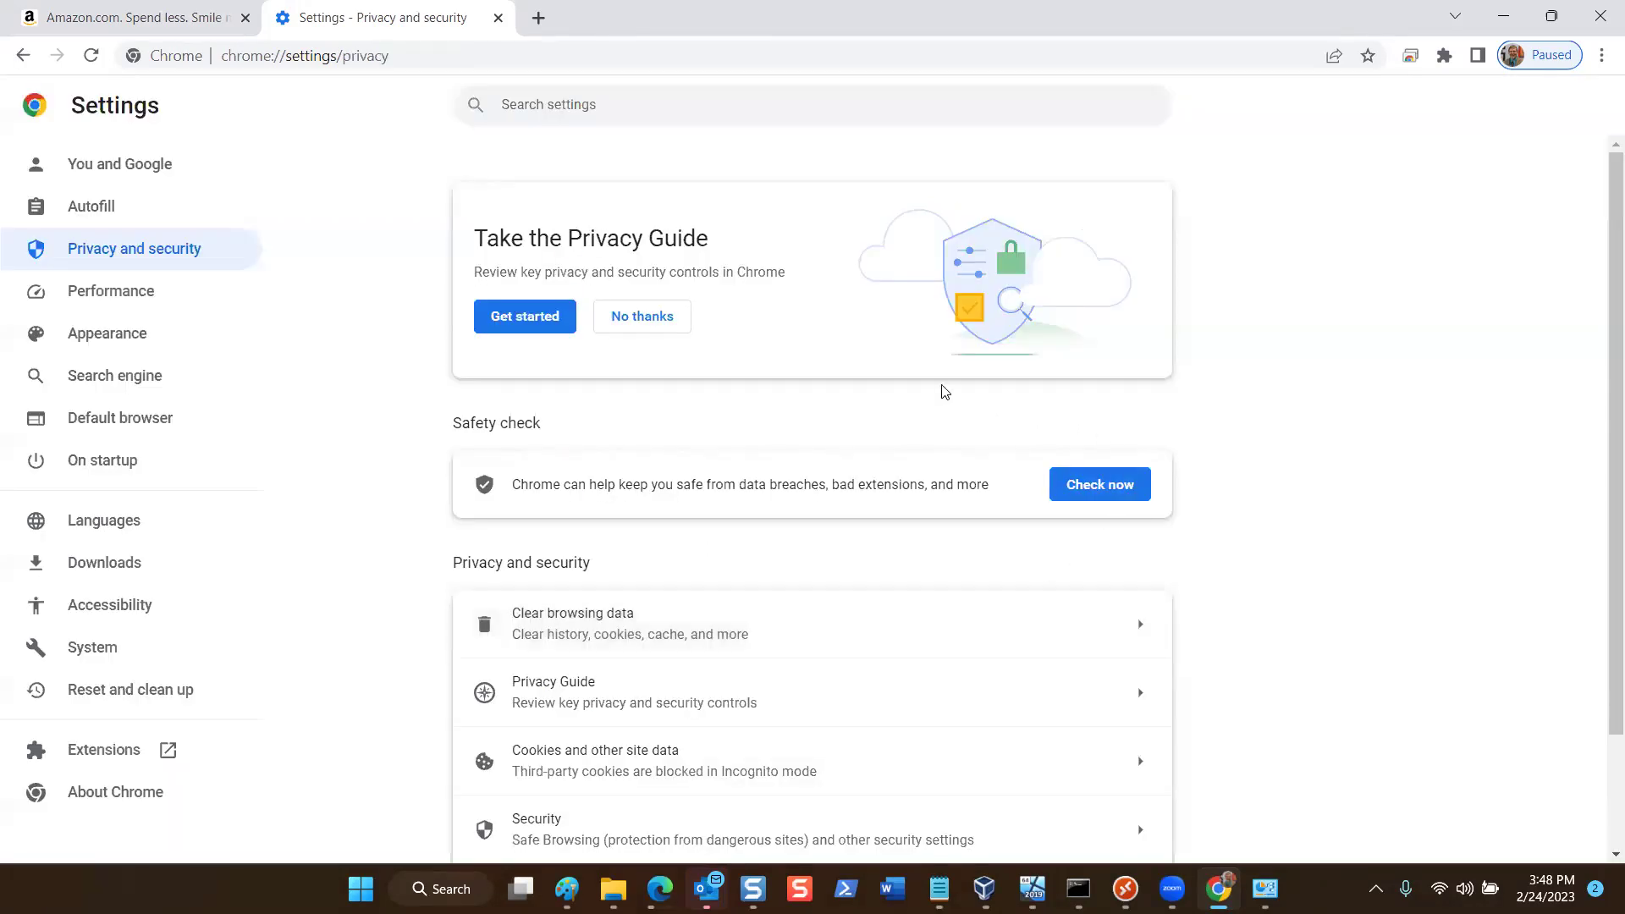
left_click(499, 18)
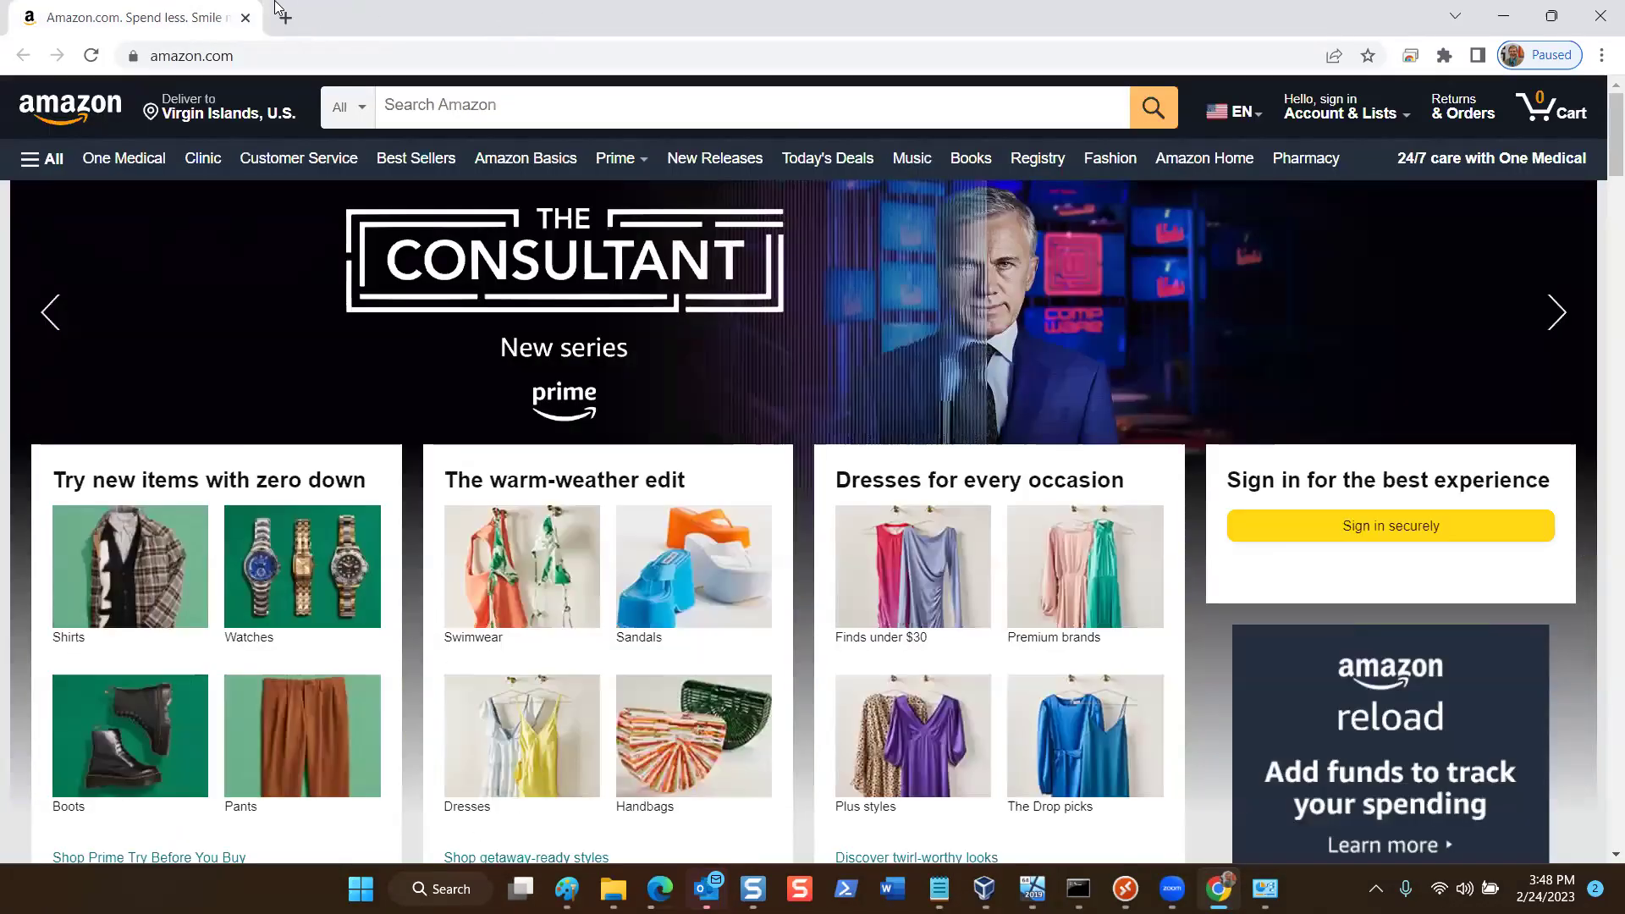
- Close Chrome and open the Wi-Fi adapter's IPv4 properties from Network Connections
left_click(244, 19)
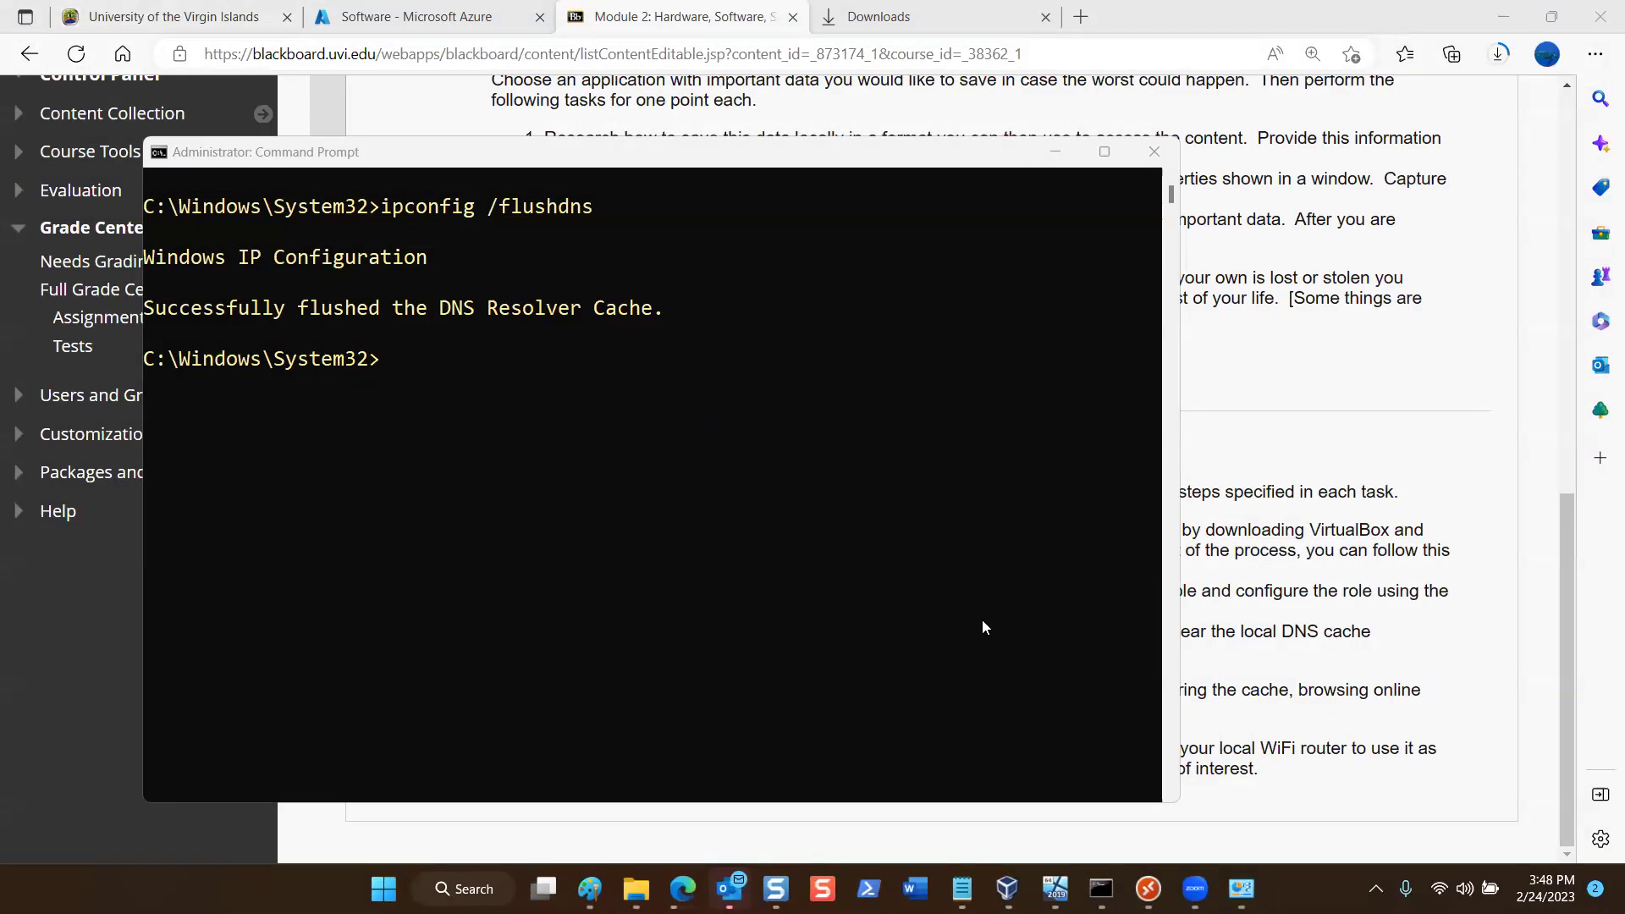
mouse_move(1049, 882)
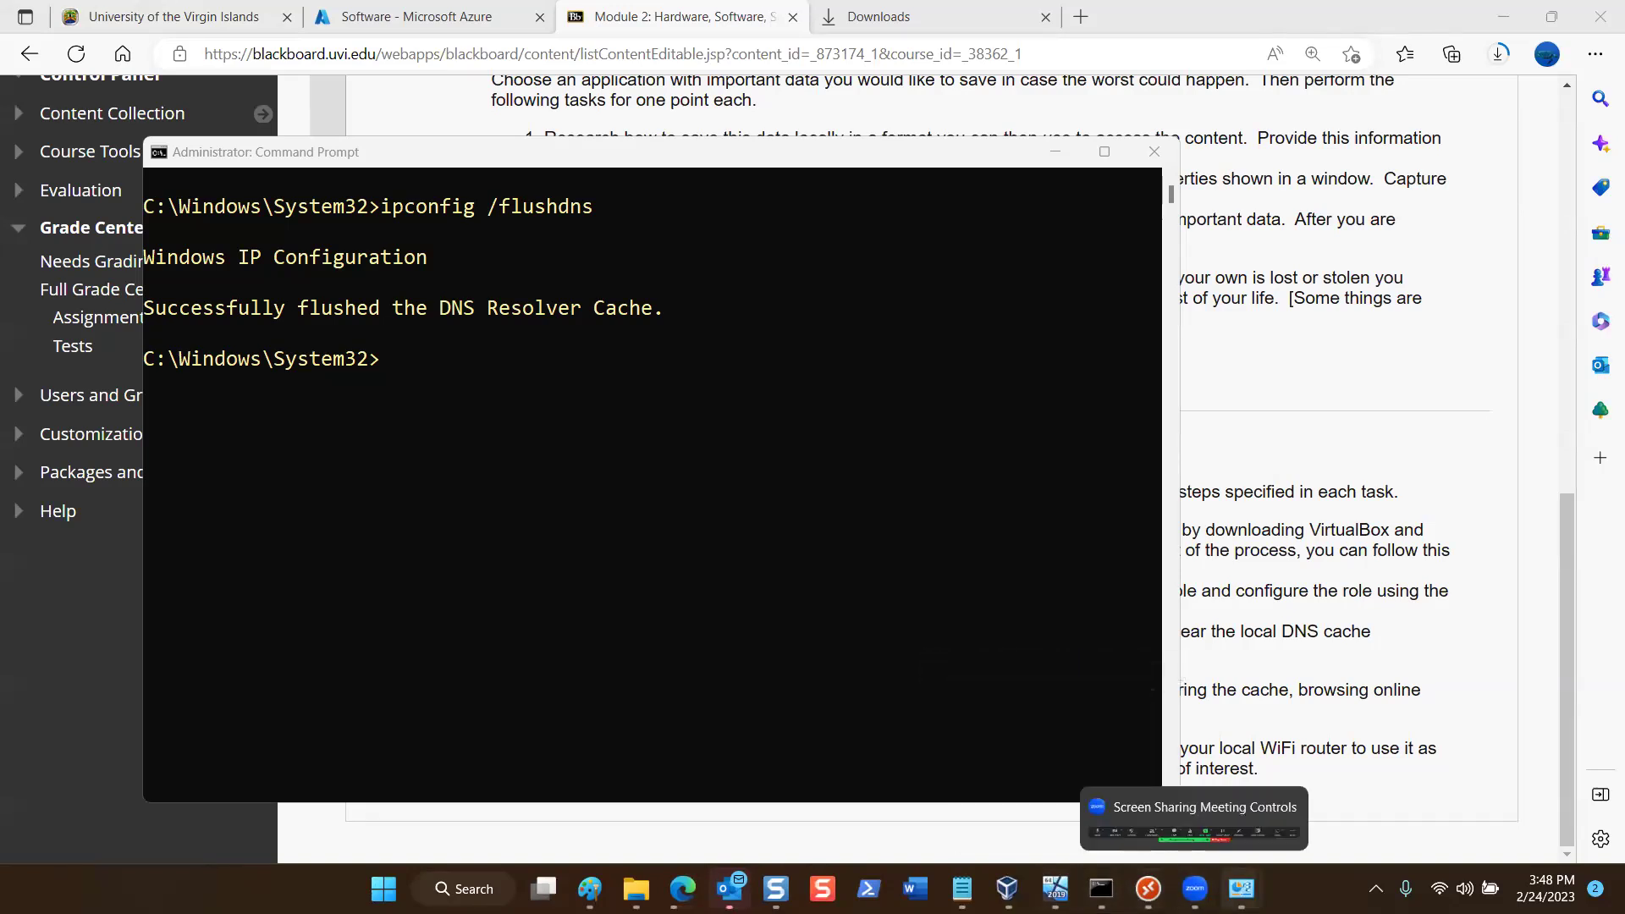
mouse_move(1241, 888)
left_click(1274, 832)
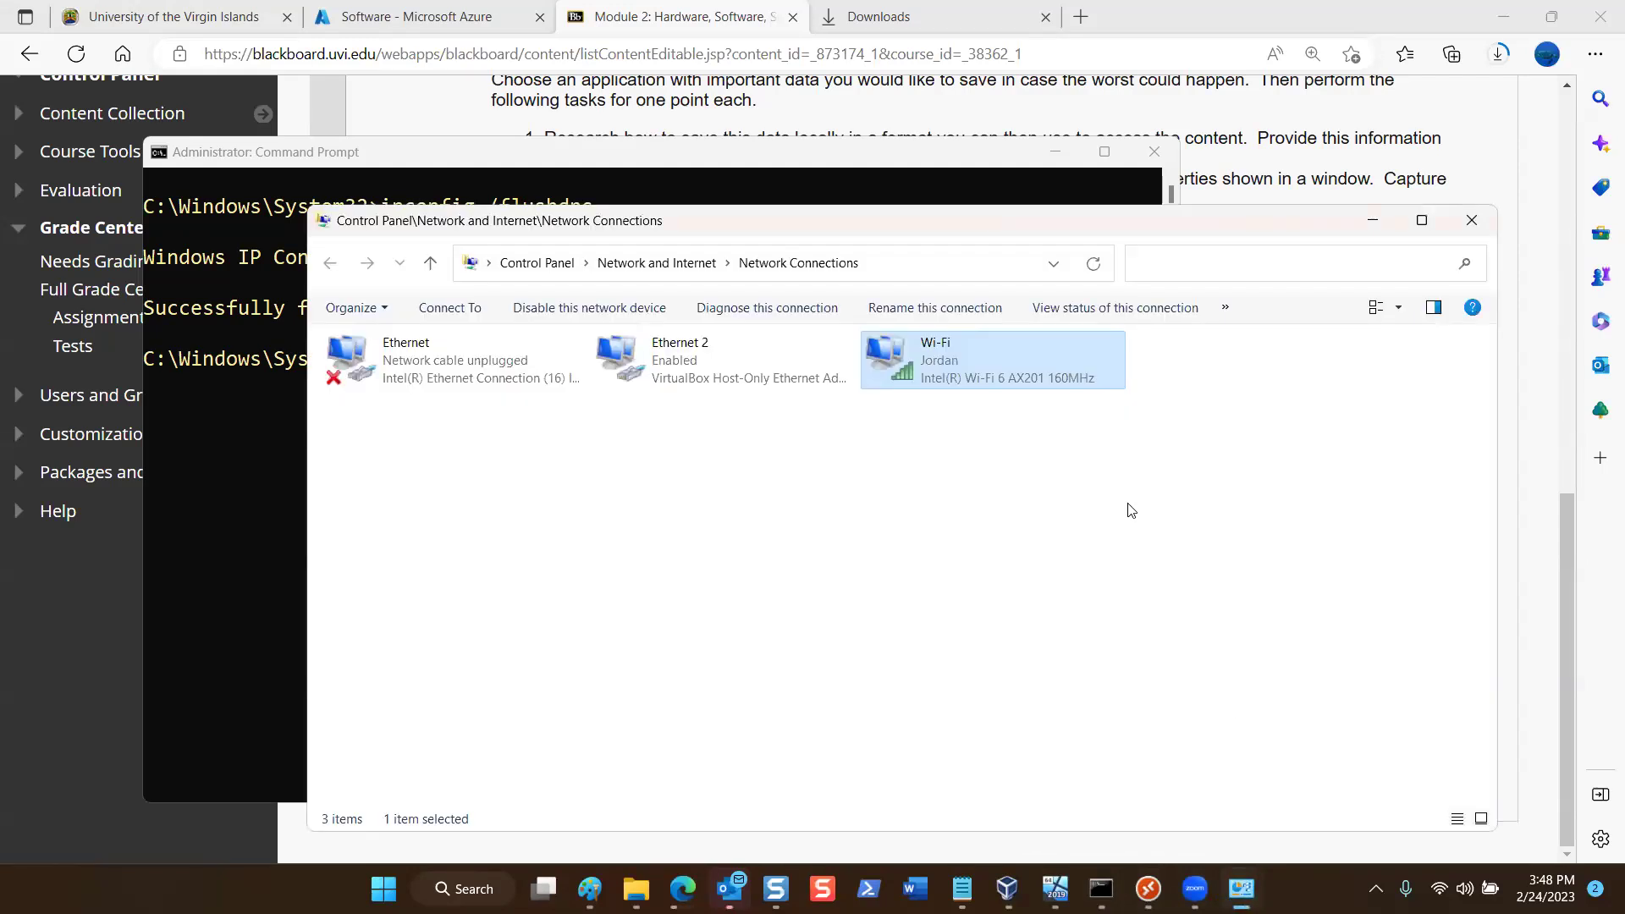
double_click(1002, 361)
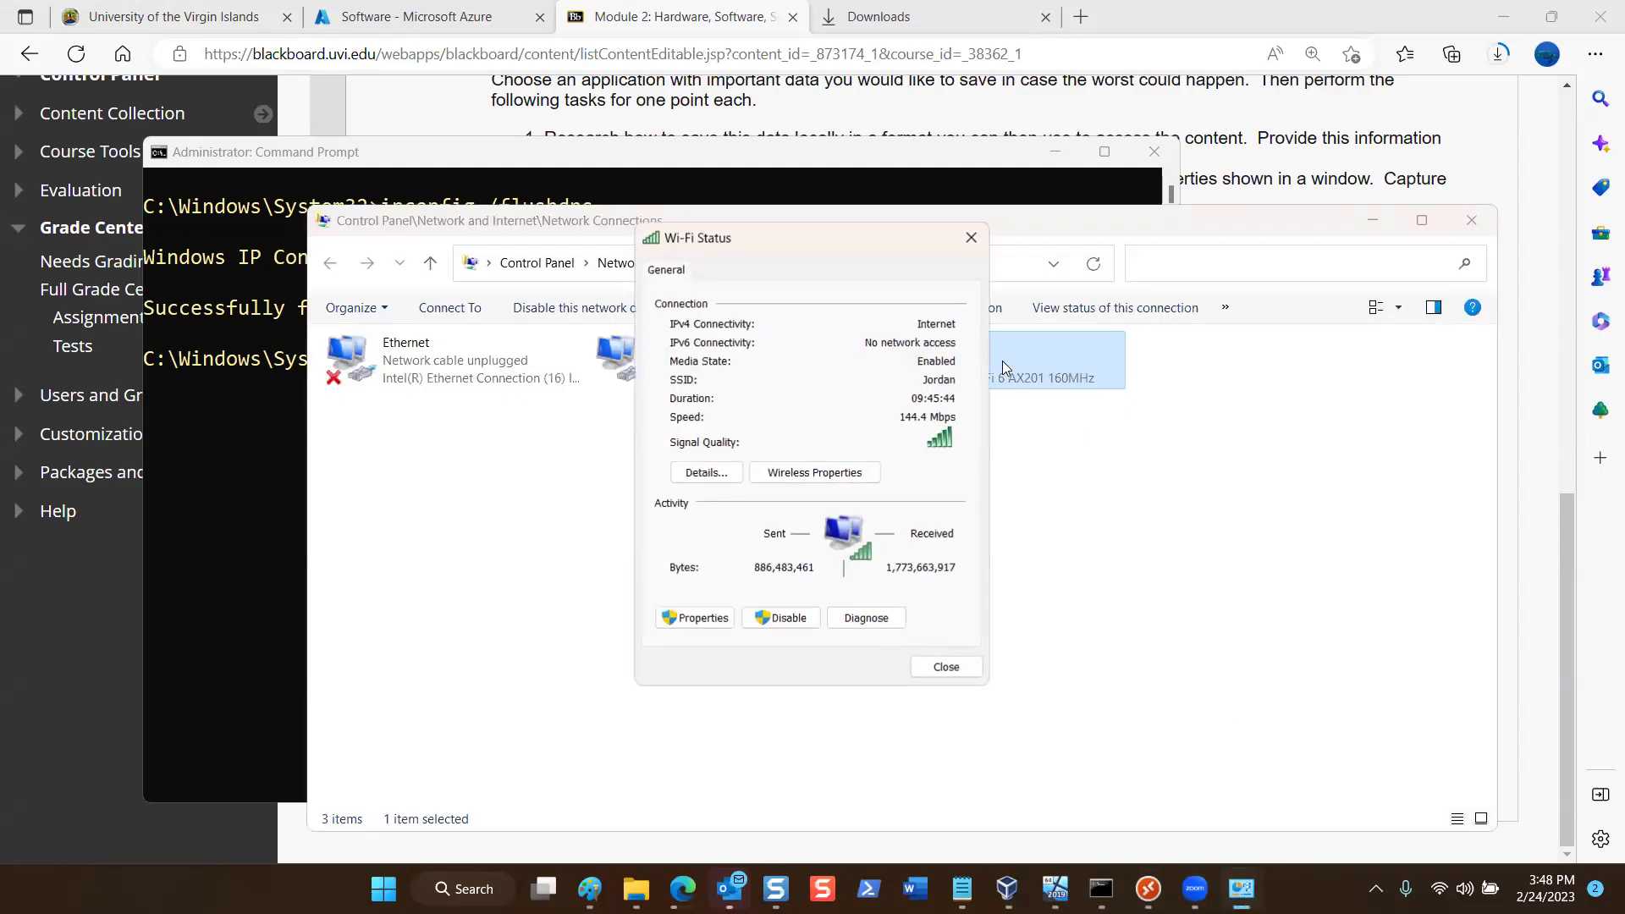
left_click(727, 619)
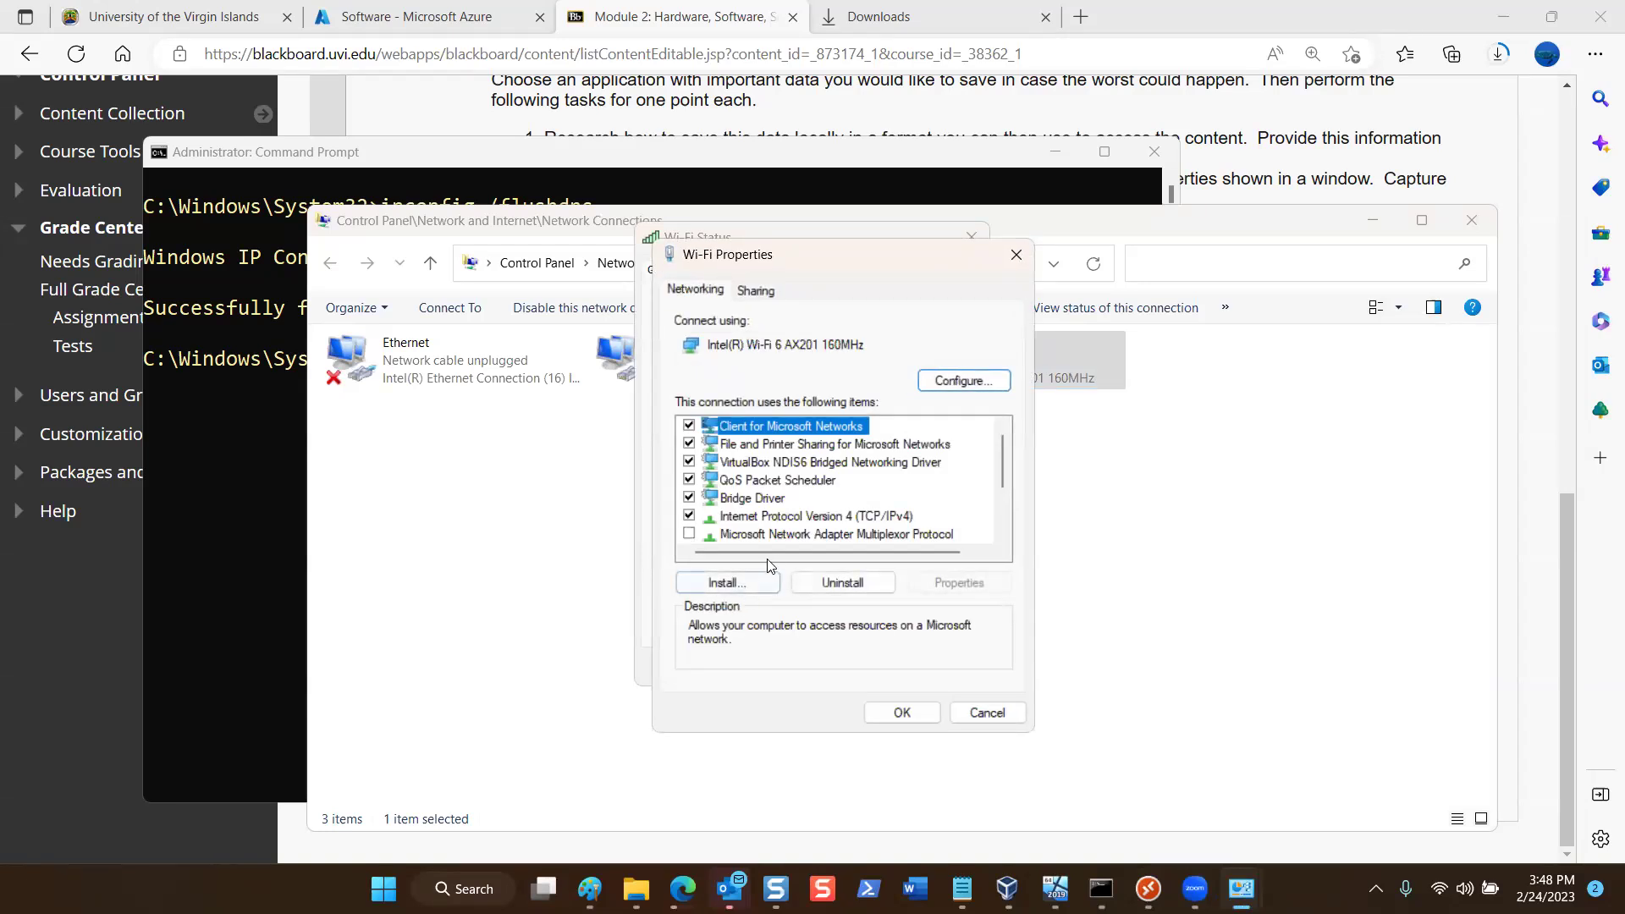
double_click(777, 518)
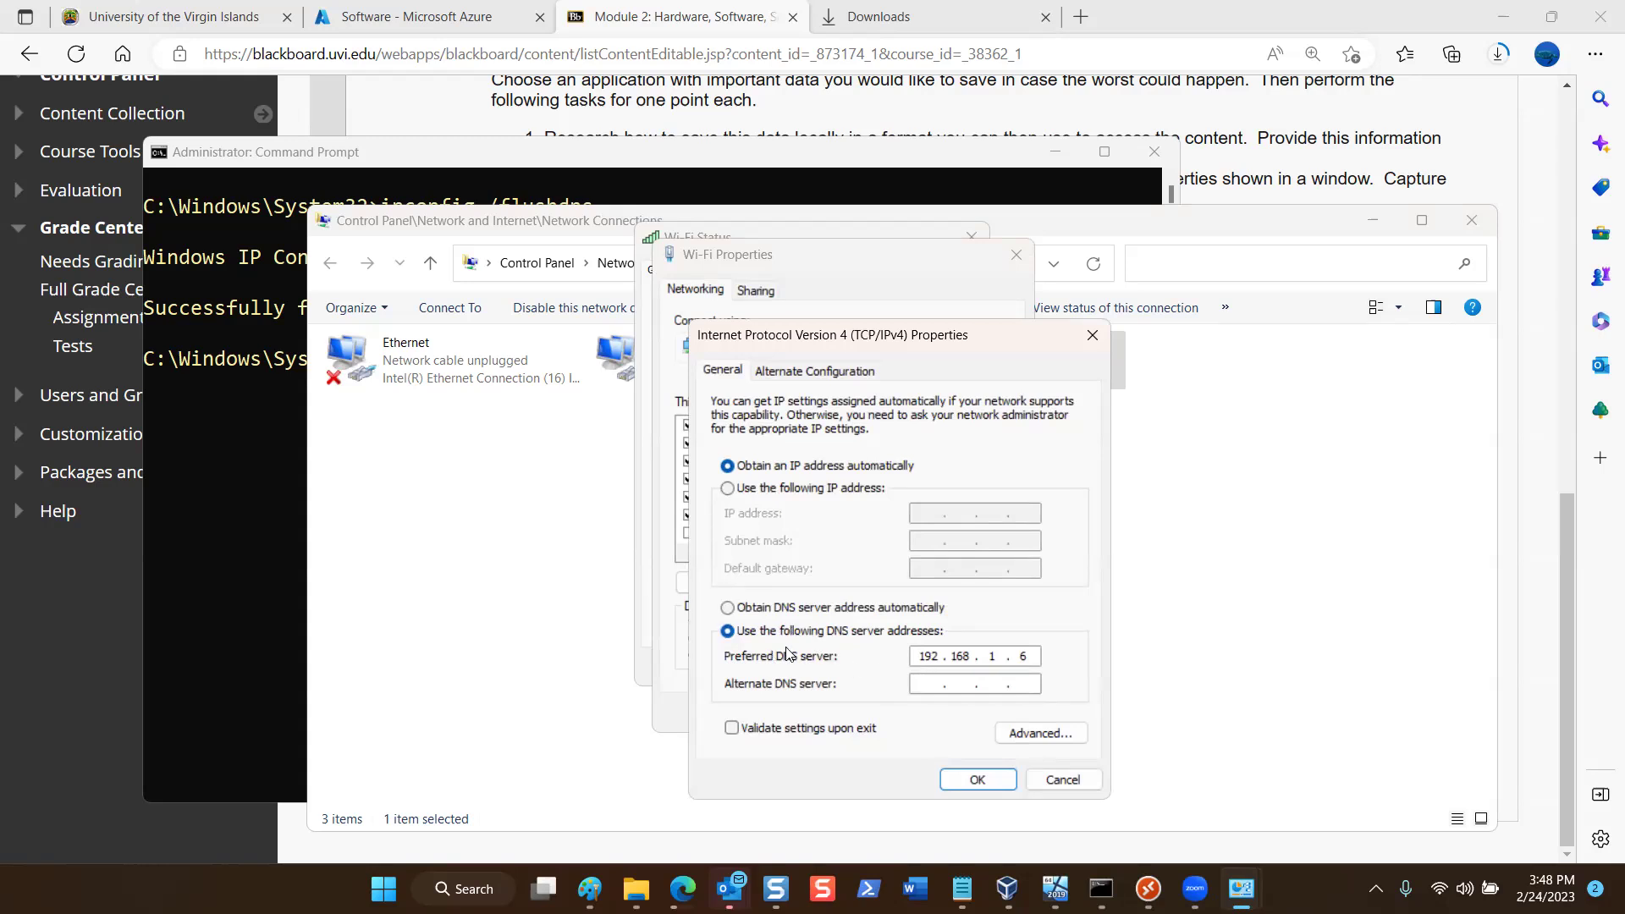
- Delete the existing preferred DNS address octets and close the IPv4 dialog
double_click(925, 657)
key("BackSpace")
double_click(954, 658)
left_click(1023, 656)
key("BackSpace")
key("BackSpace")
key("BackSpace")
key("BackSpace")
left_click(982, 784)
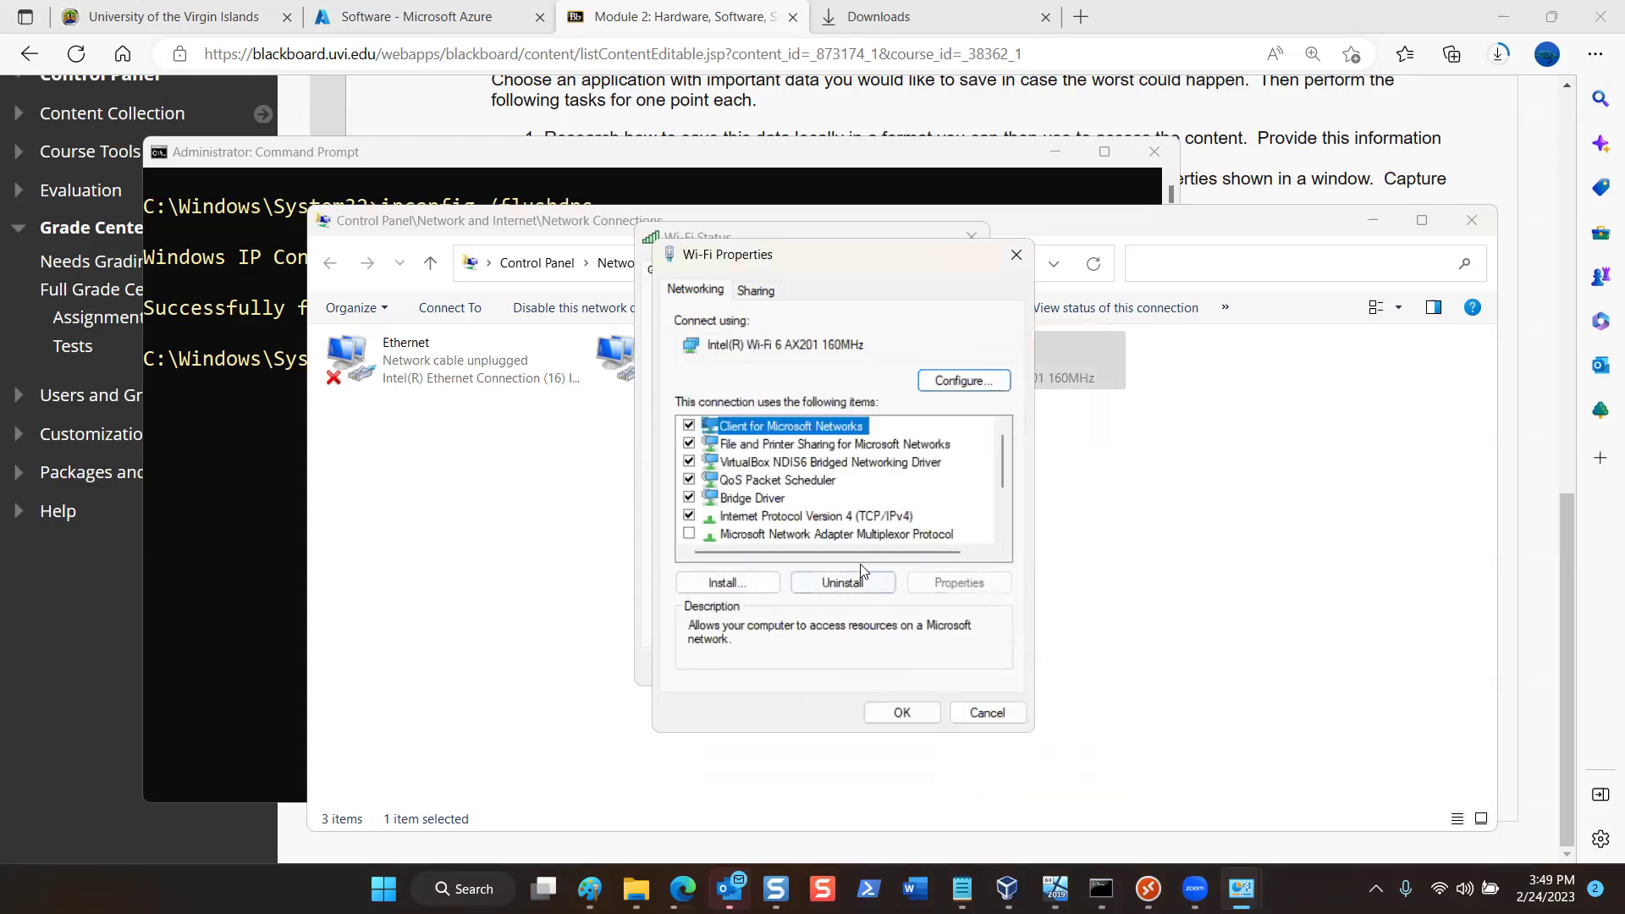
- Set the preferred DNS server manually to 192.168.1.6 and save all Wi-Fi dialogs
double_click(855, 518)
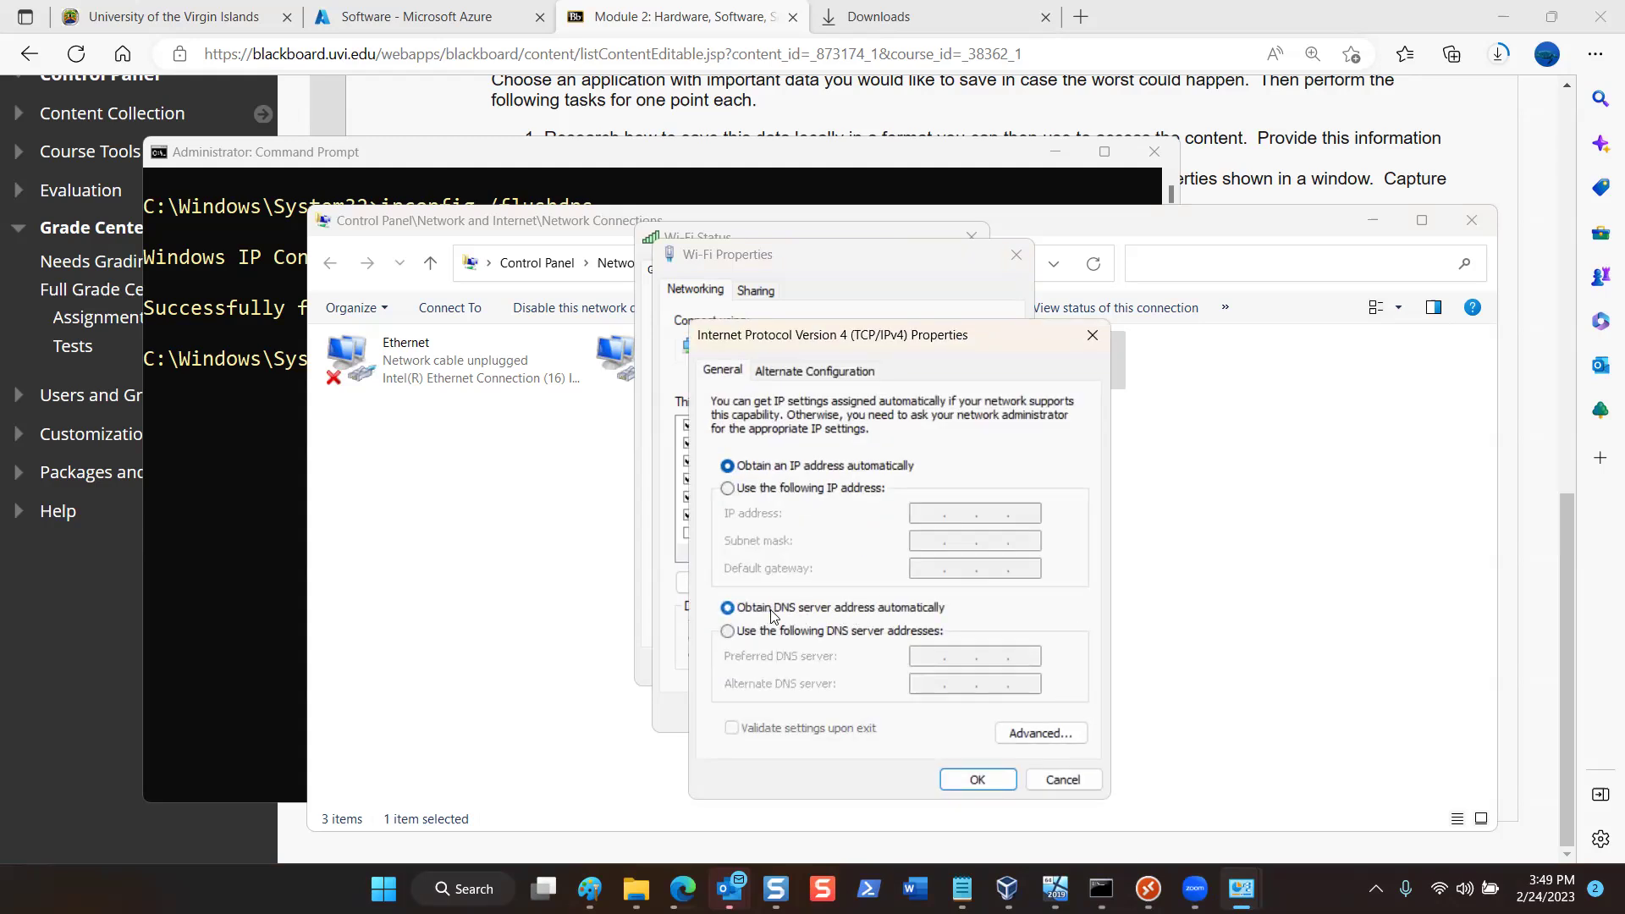
left_click(868, 635)
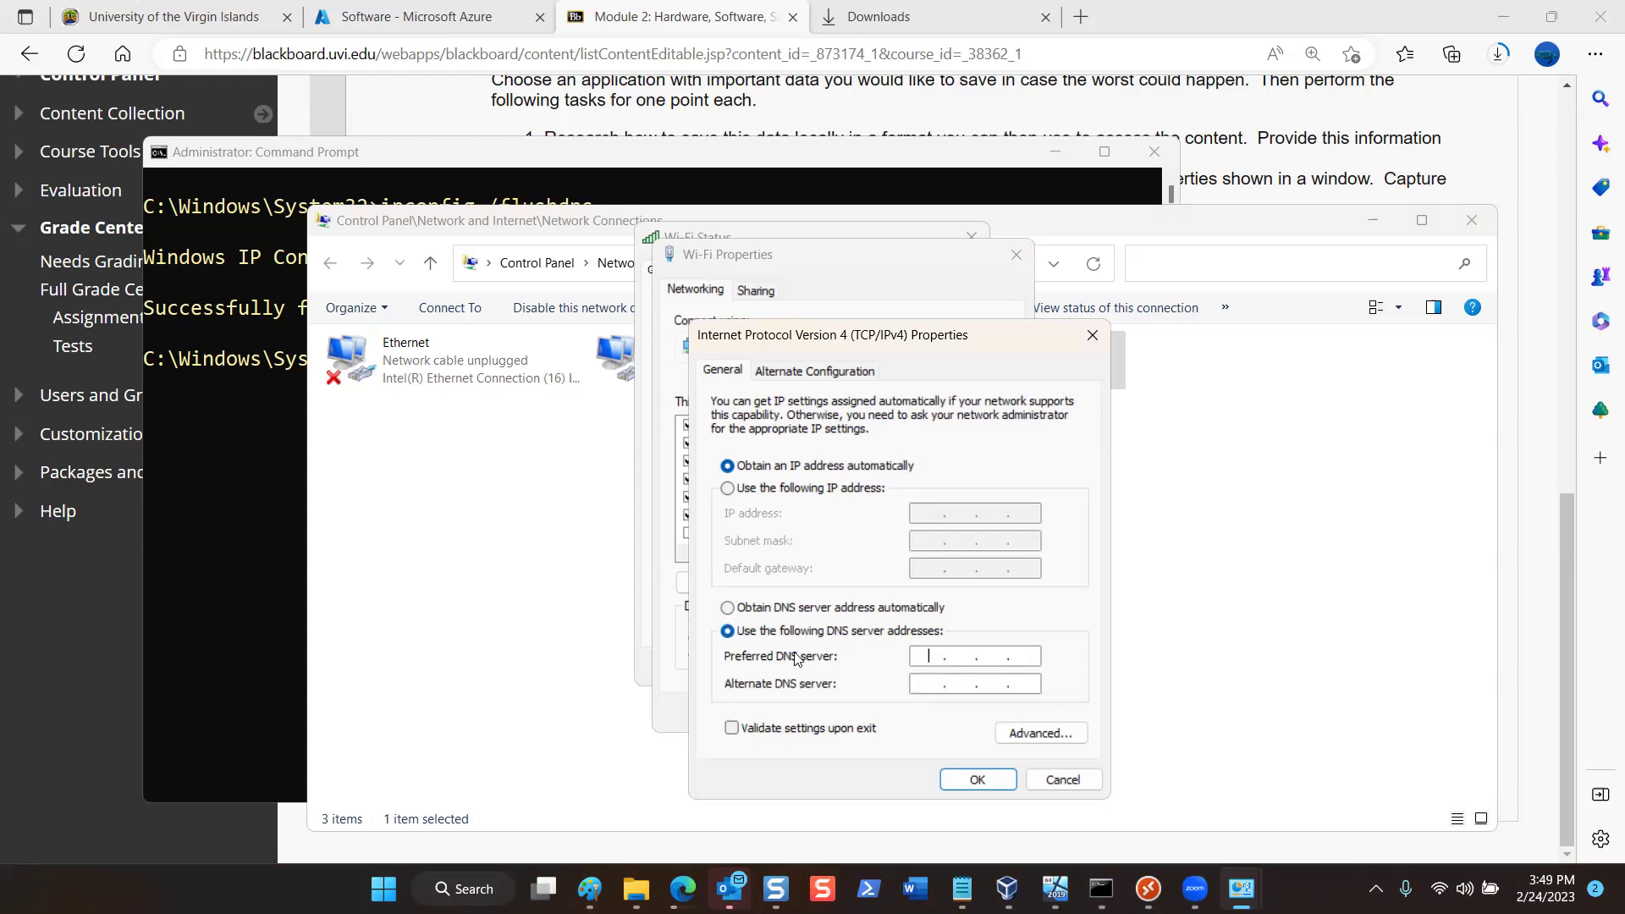
type("192 . 168 . 1 . 6")
left_click(955, 781)
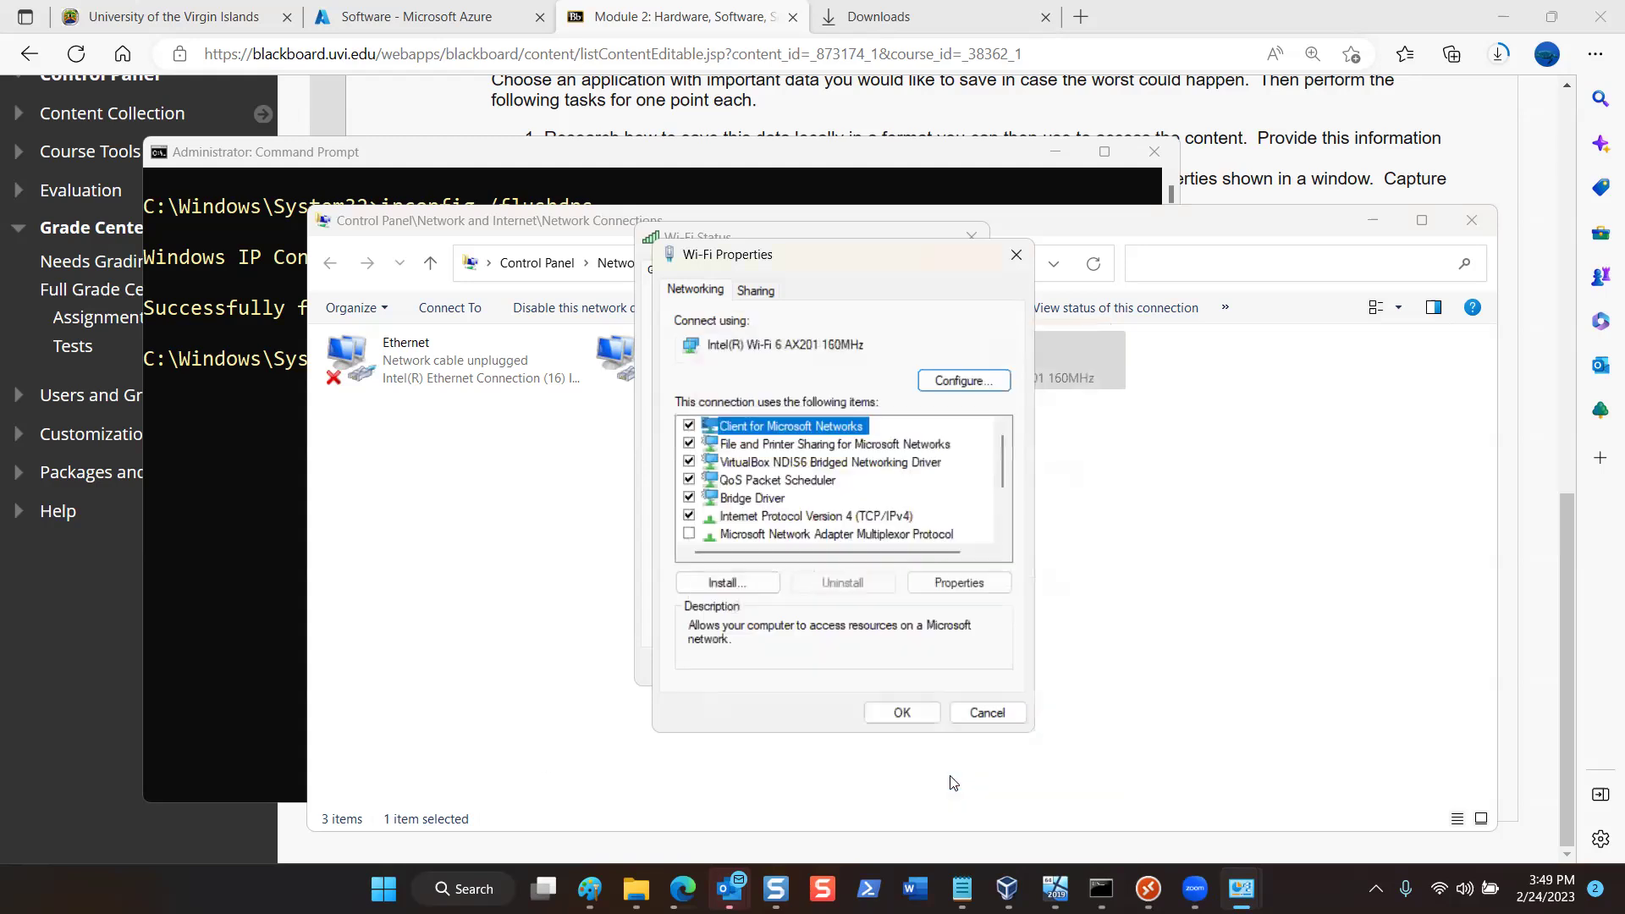
left_click(920, 716)
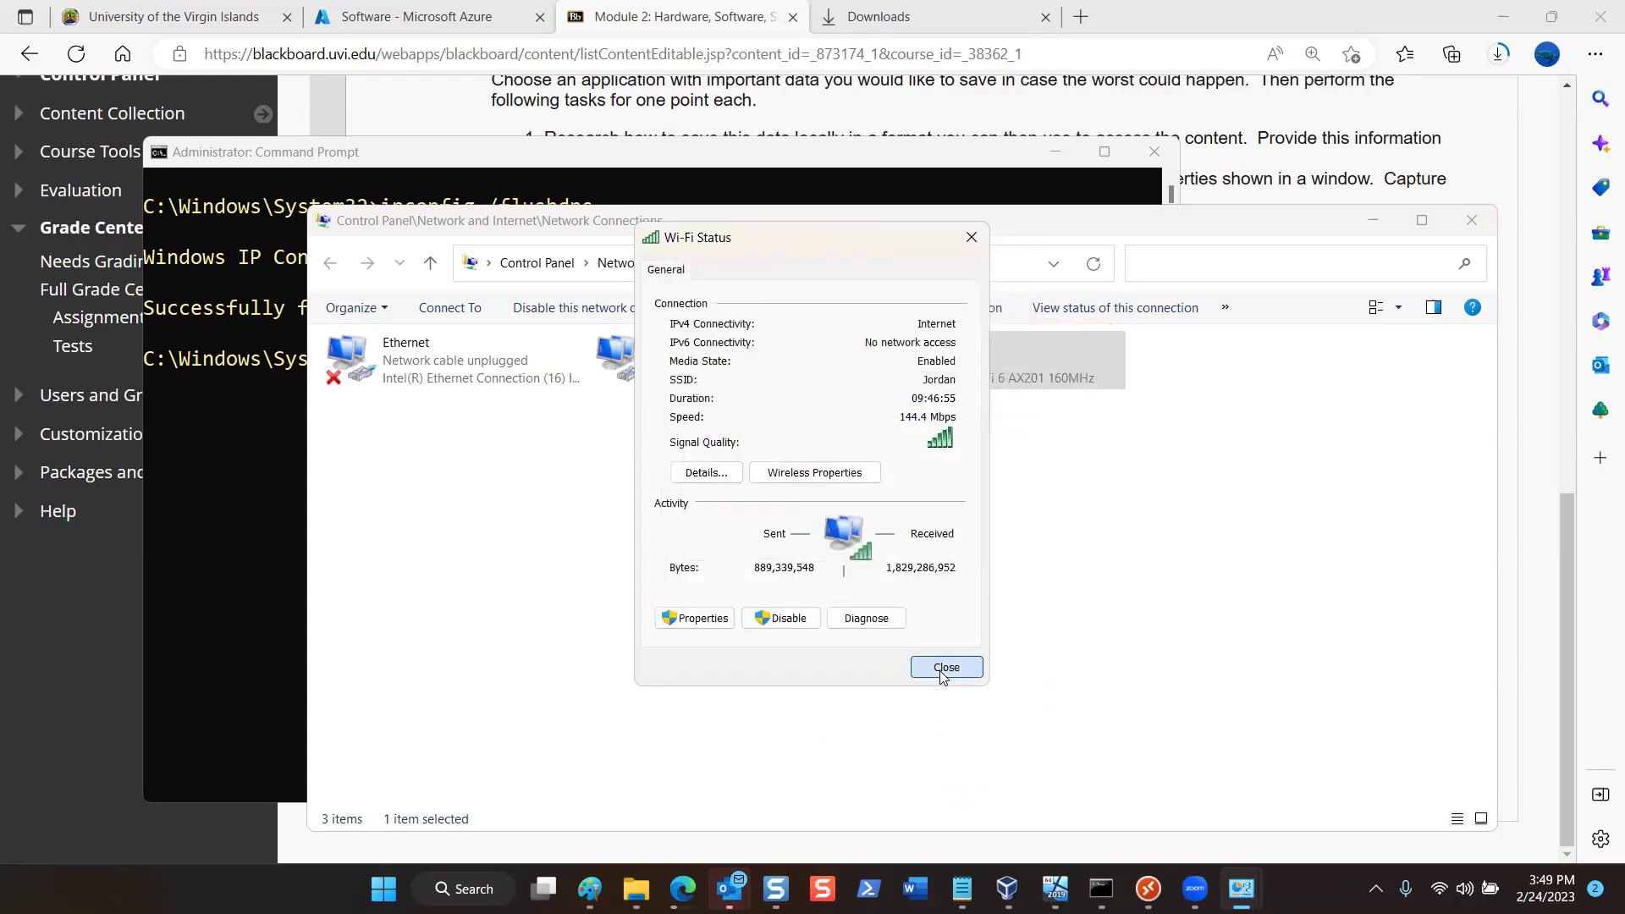
left_click(941, 675)
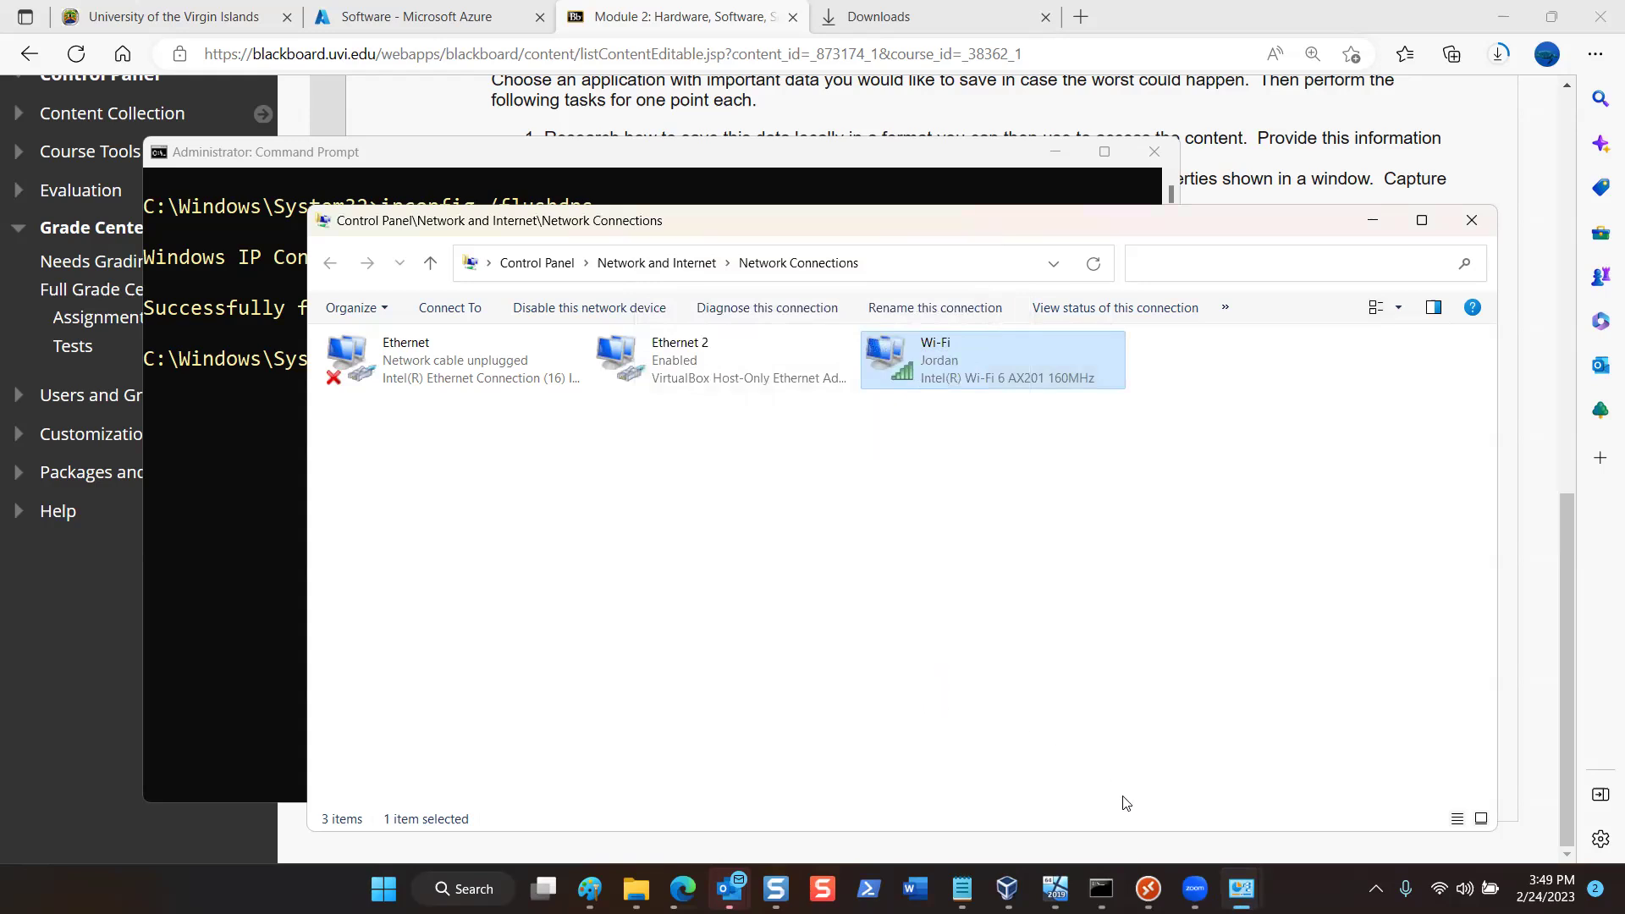
- In the VM's DNS Manager, stop the DNS Server service on LILU via All Tasks
mouse_move(1197, 882)
left_click(1055, 889)
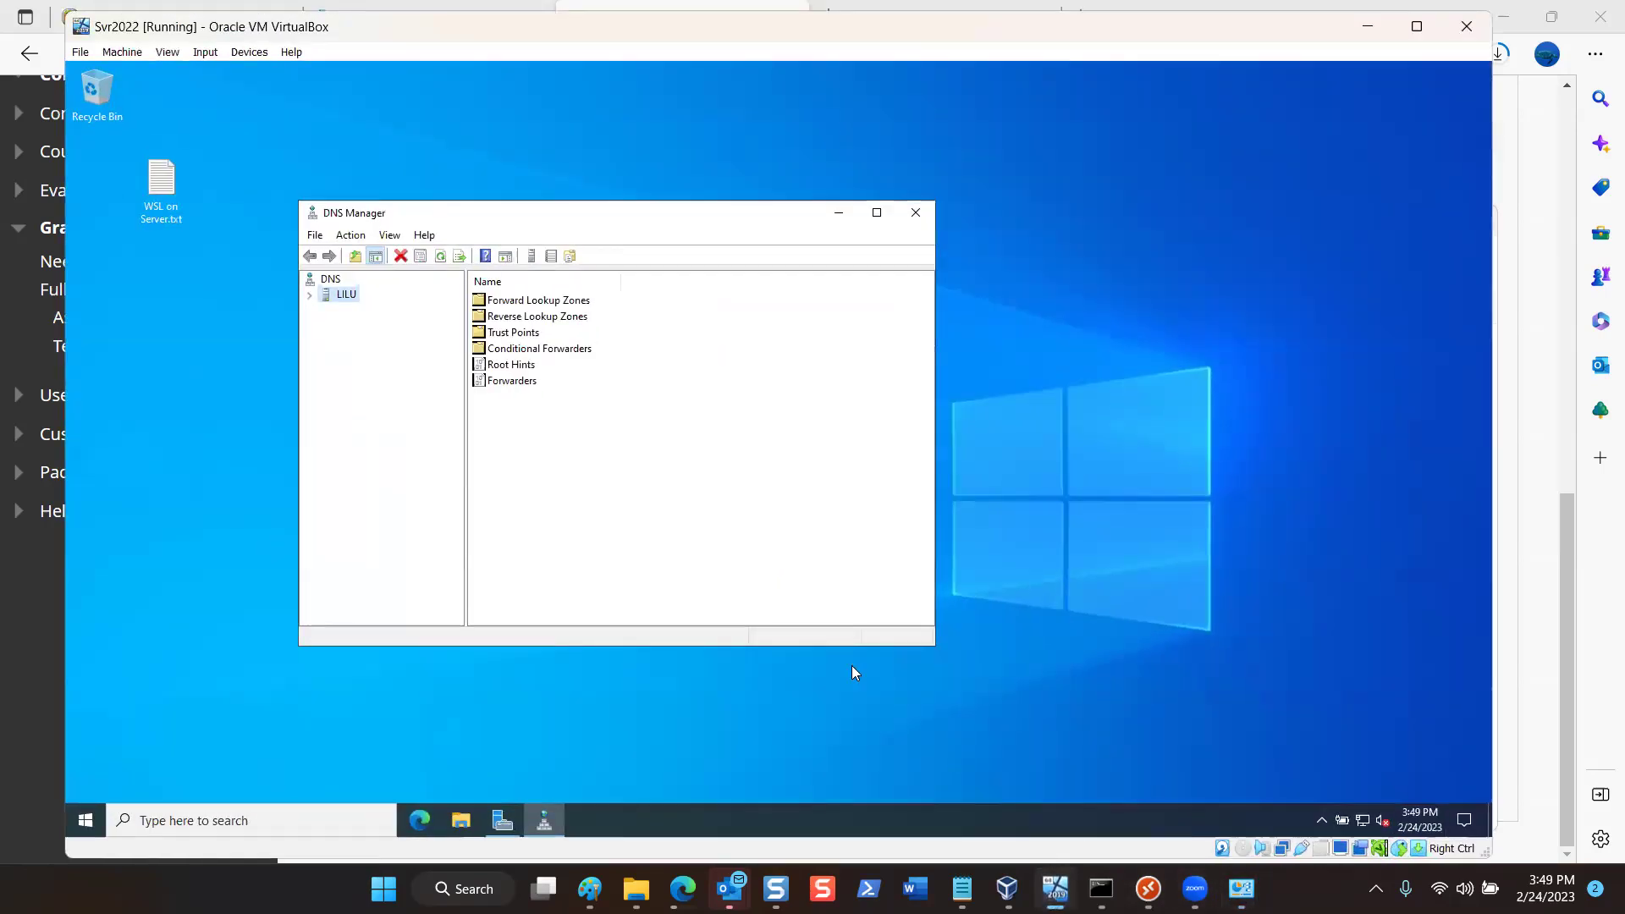
right_click(345, 295)
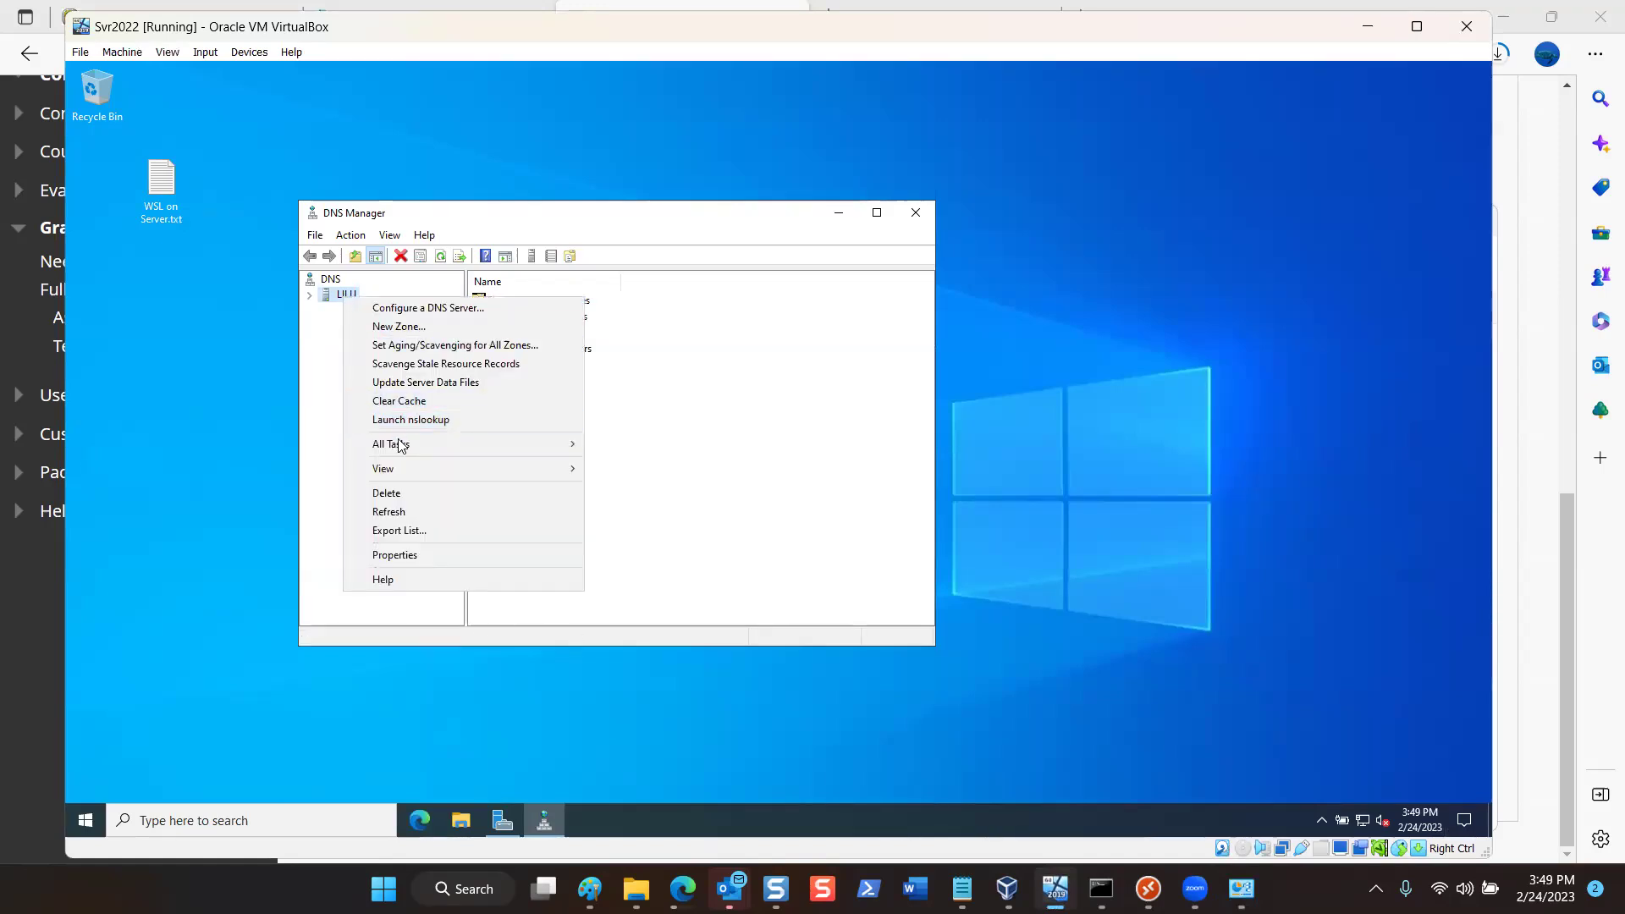
mouse_move(400, 445)
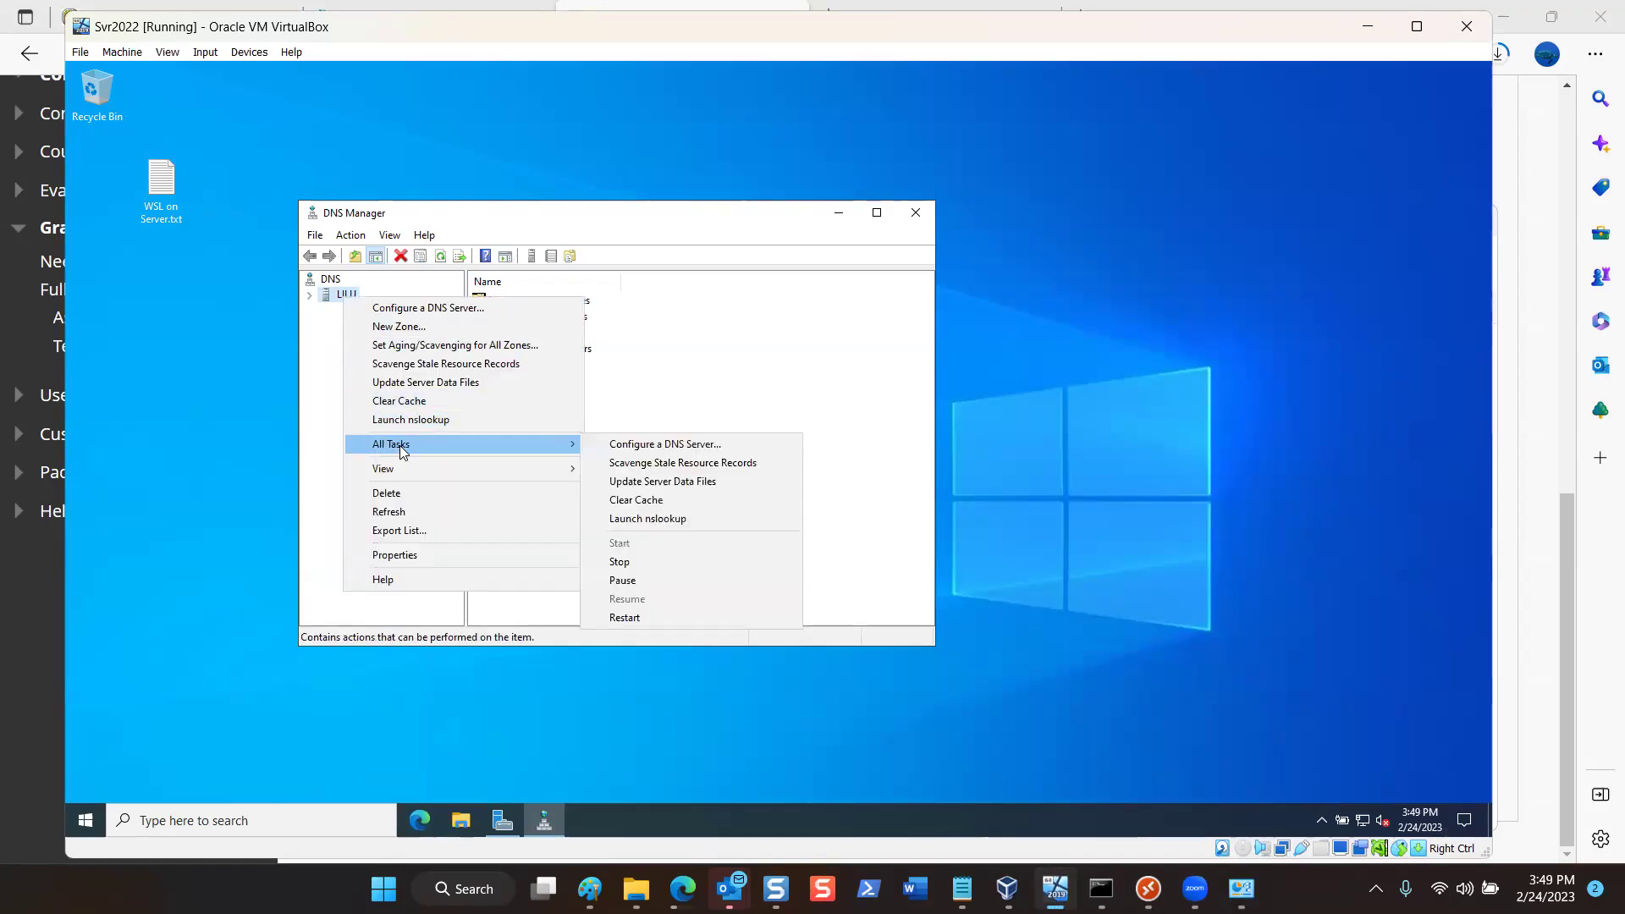
left_click(650, 561)
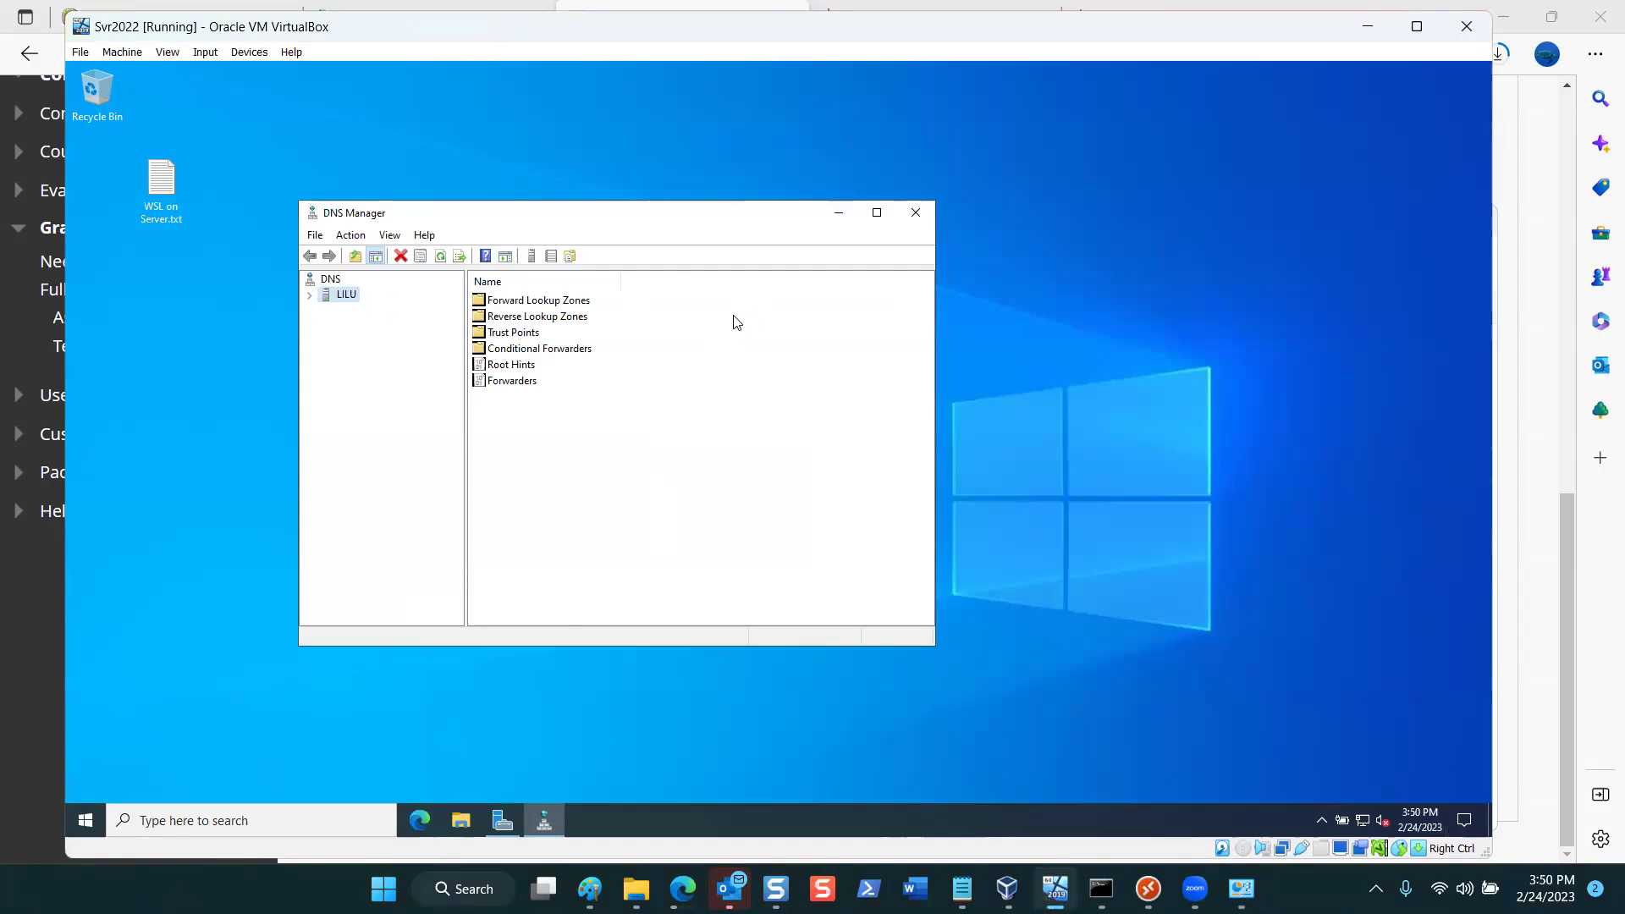
- Recheck LILU's All Tasks menu, then minimize DNS Manager
right_click(352, 298)
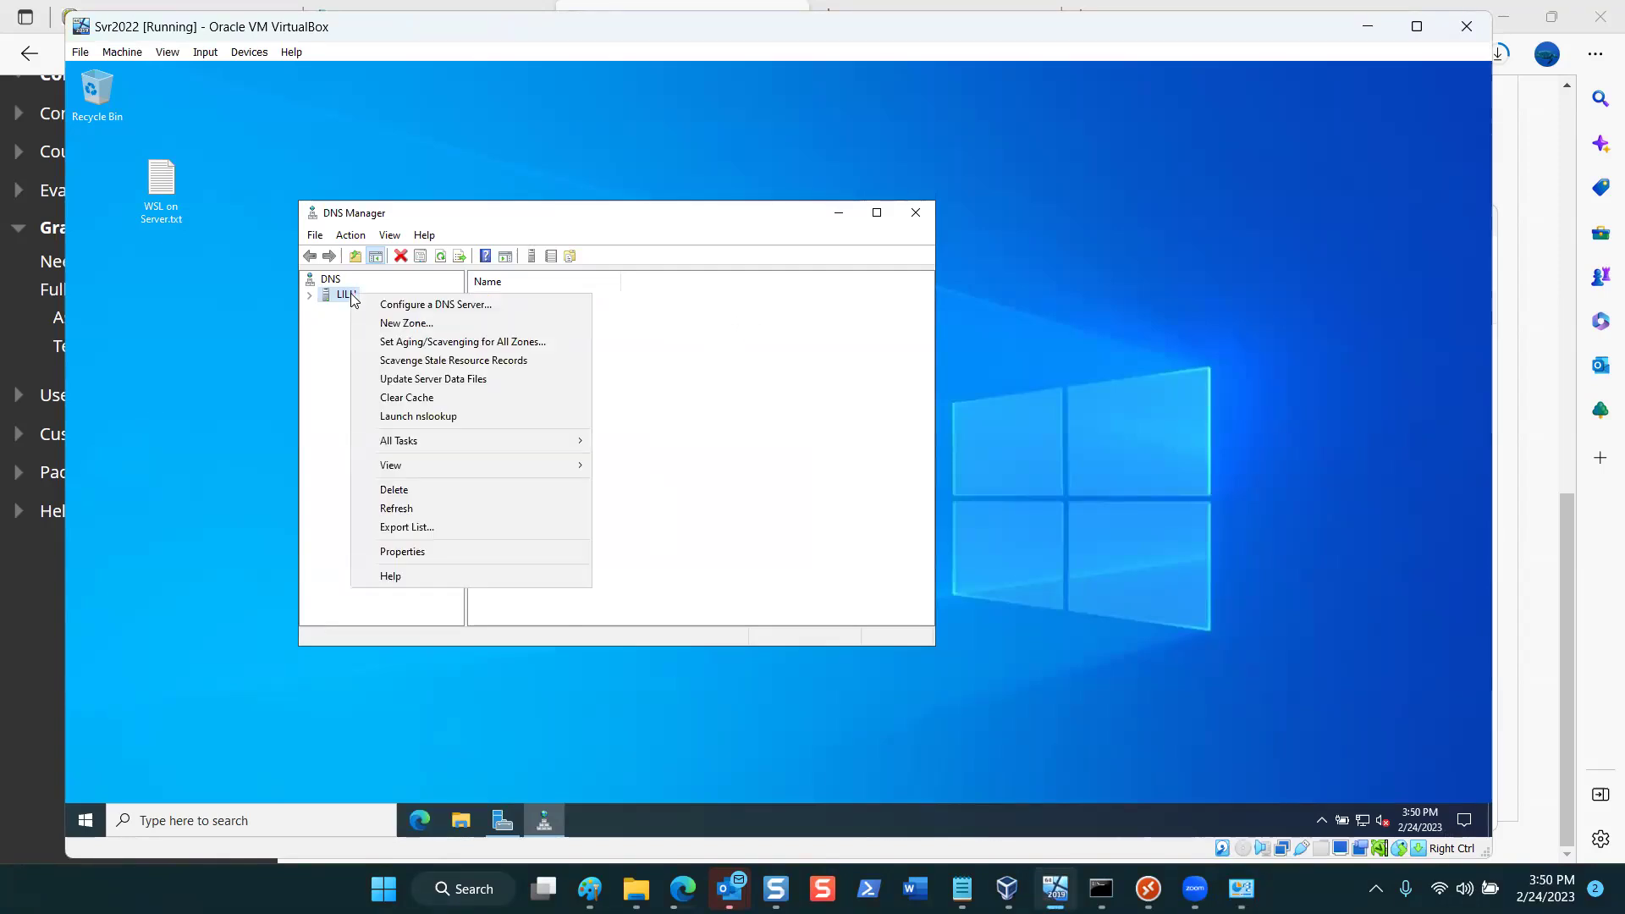
mouse_move(410, 441)
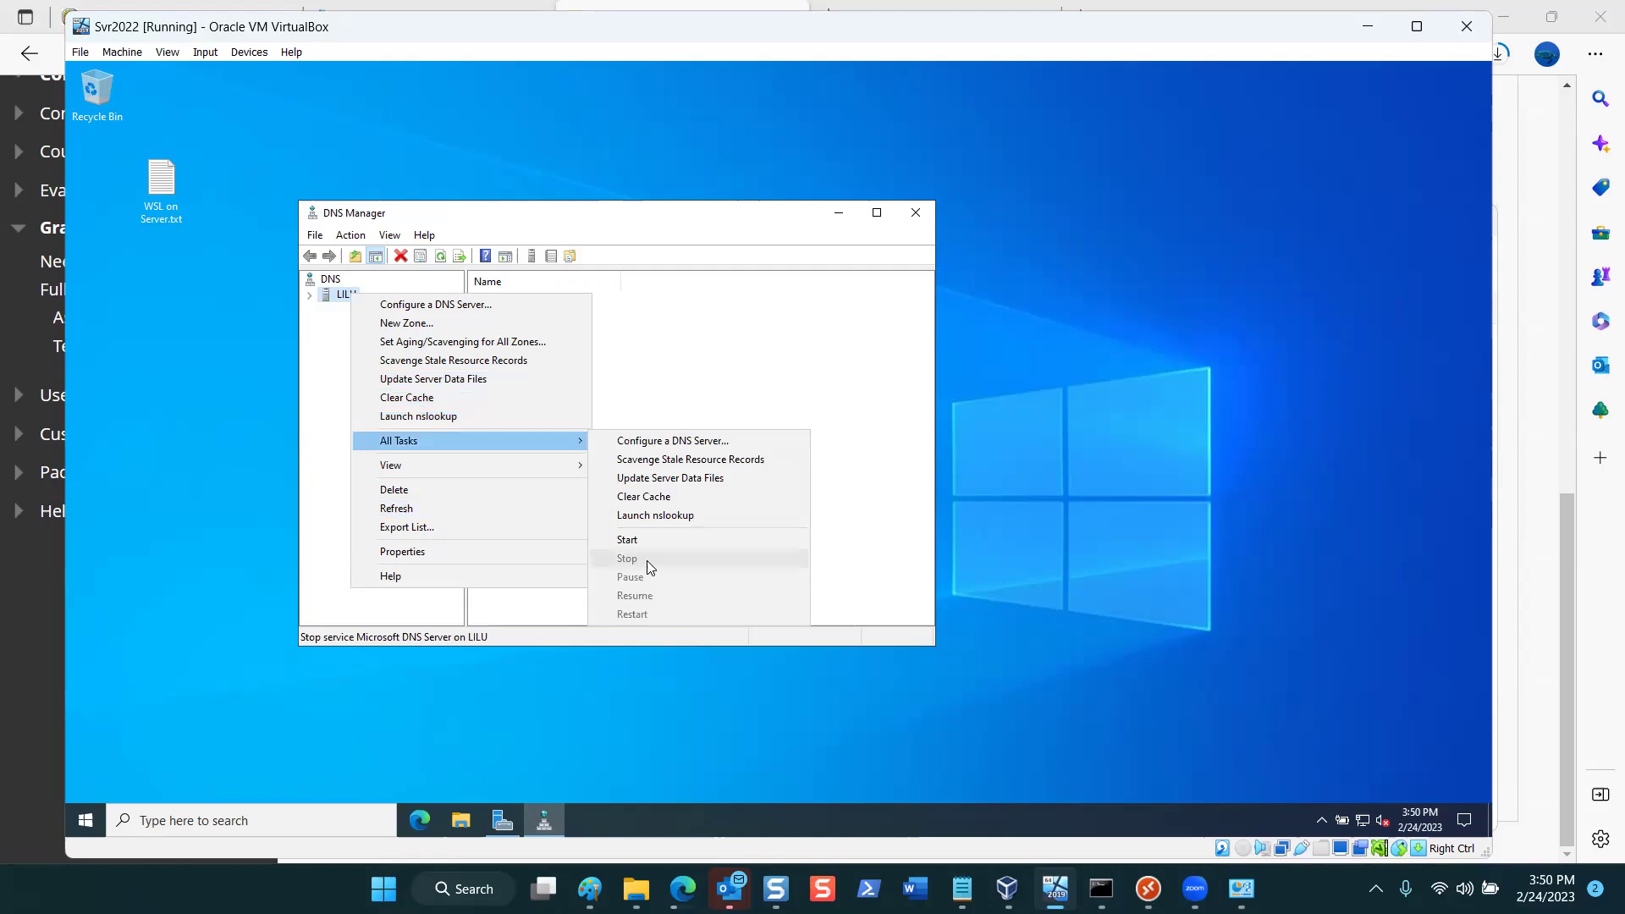
left_click(843, 220)
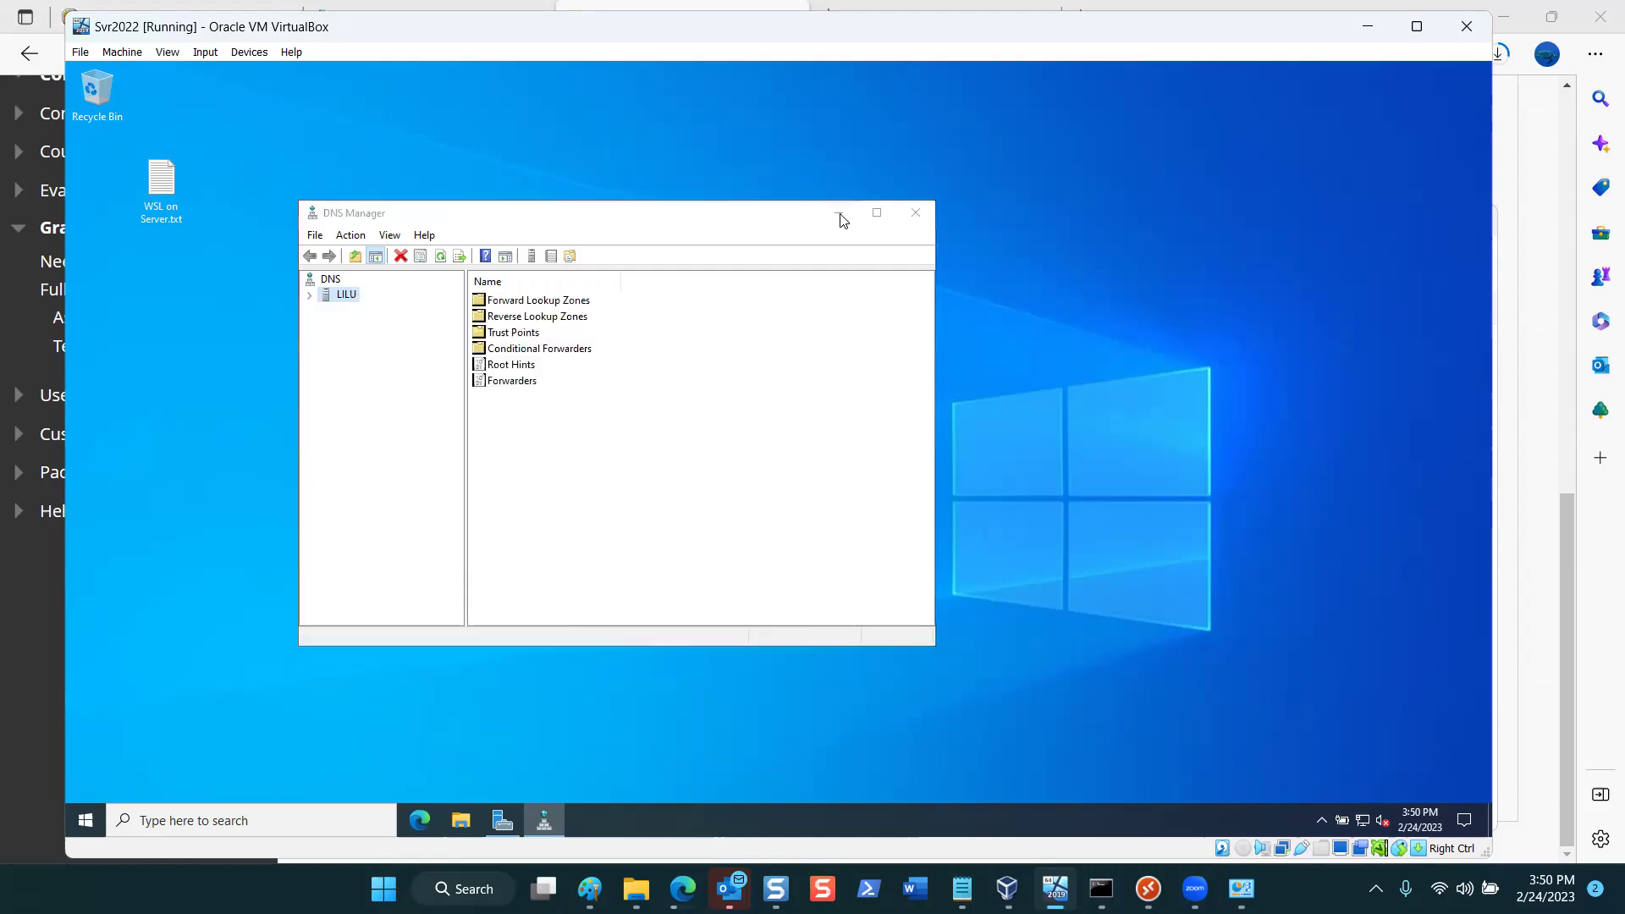
left_click(841, 216)
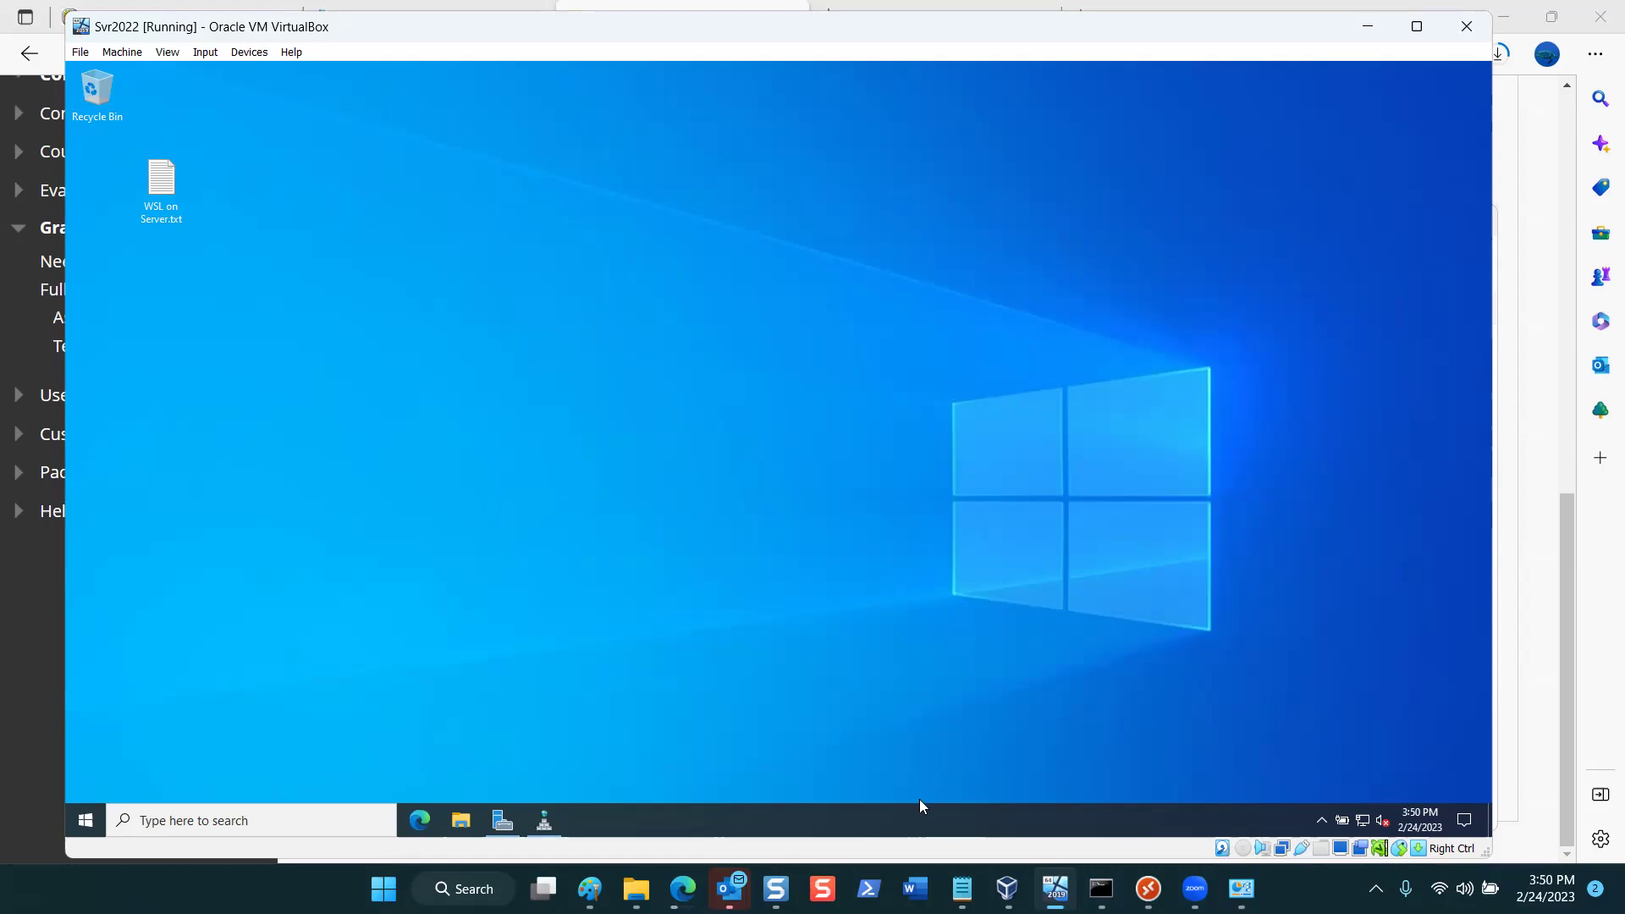
- Launch Chrome from the desktop and restore its window to a smaller size
mouse_move(1241, 889)
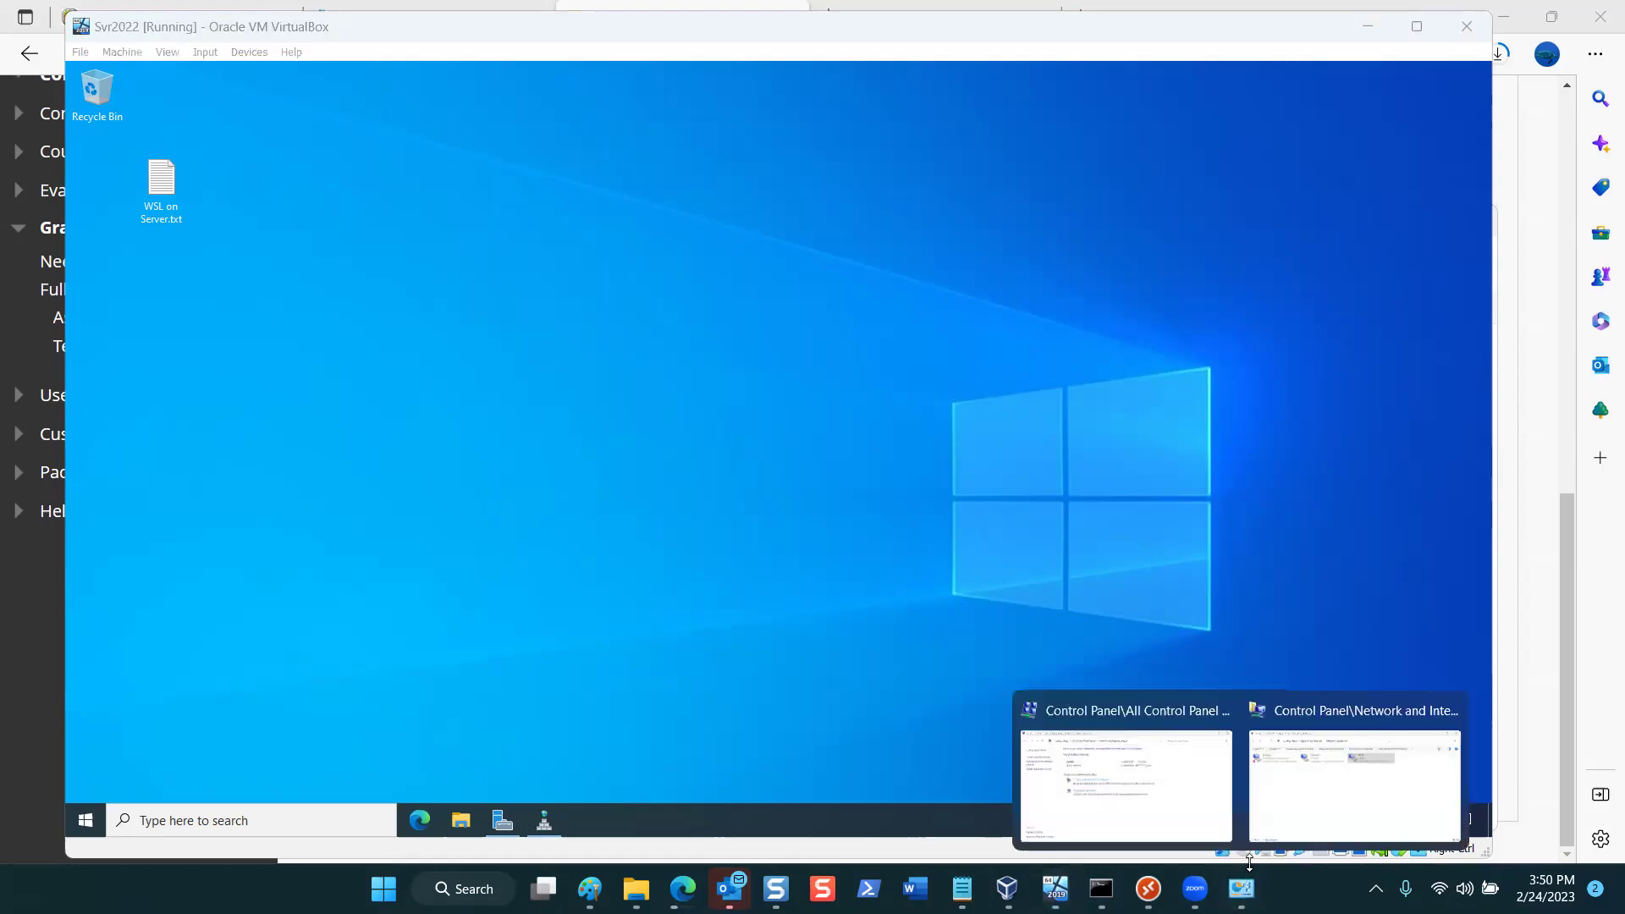
left_click(1279, 789)
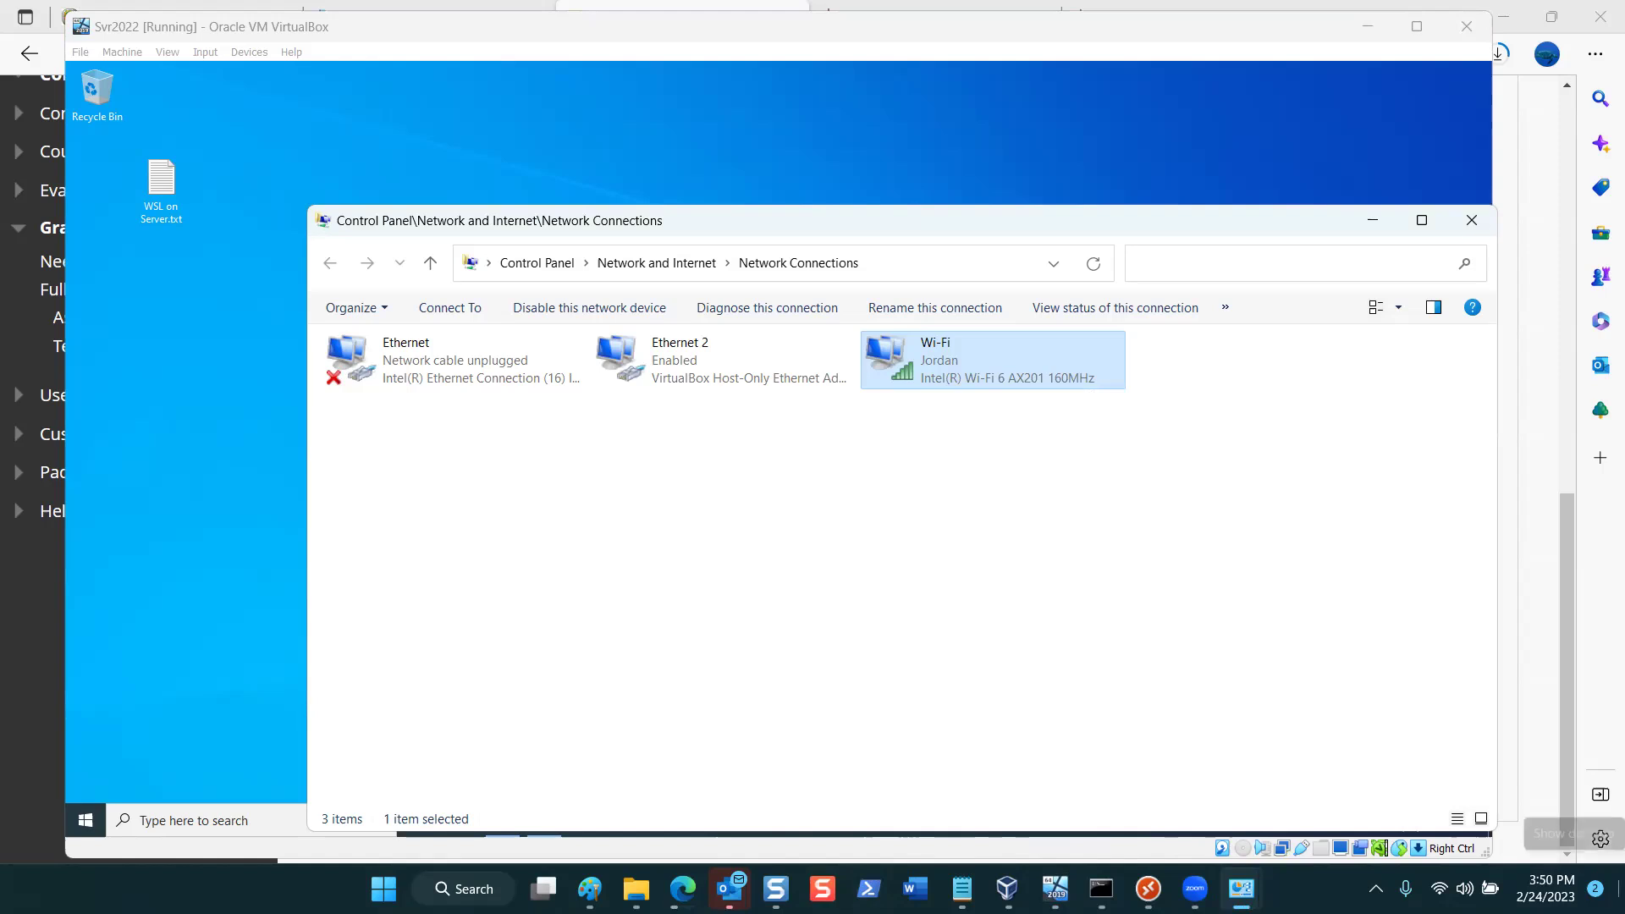
left_click(1621, 887)
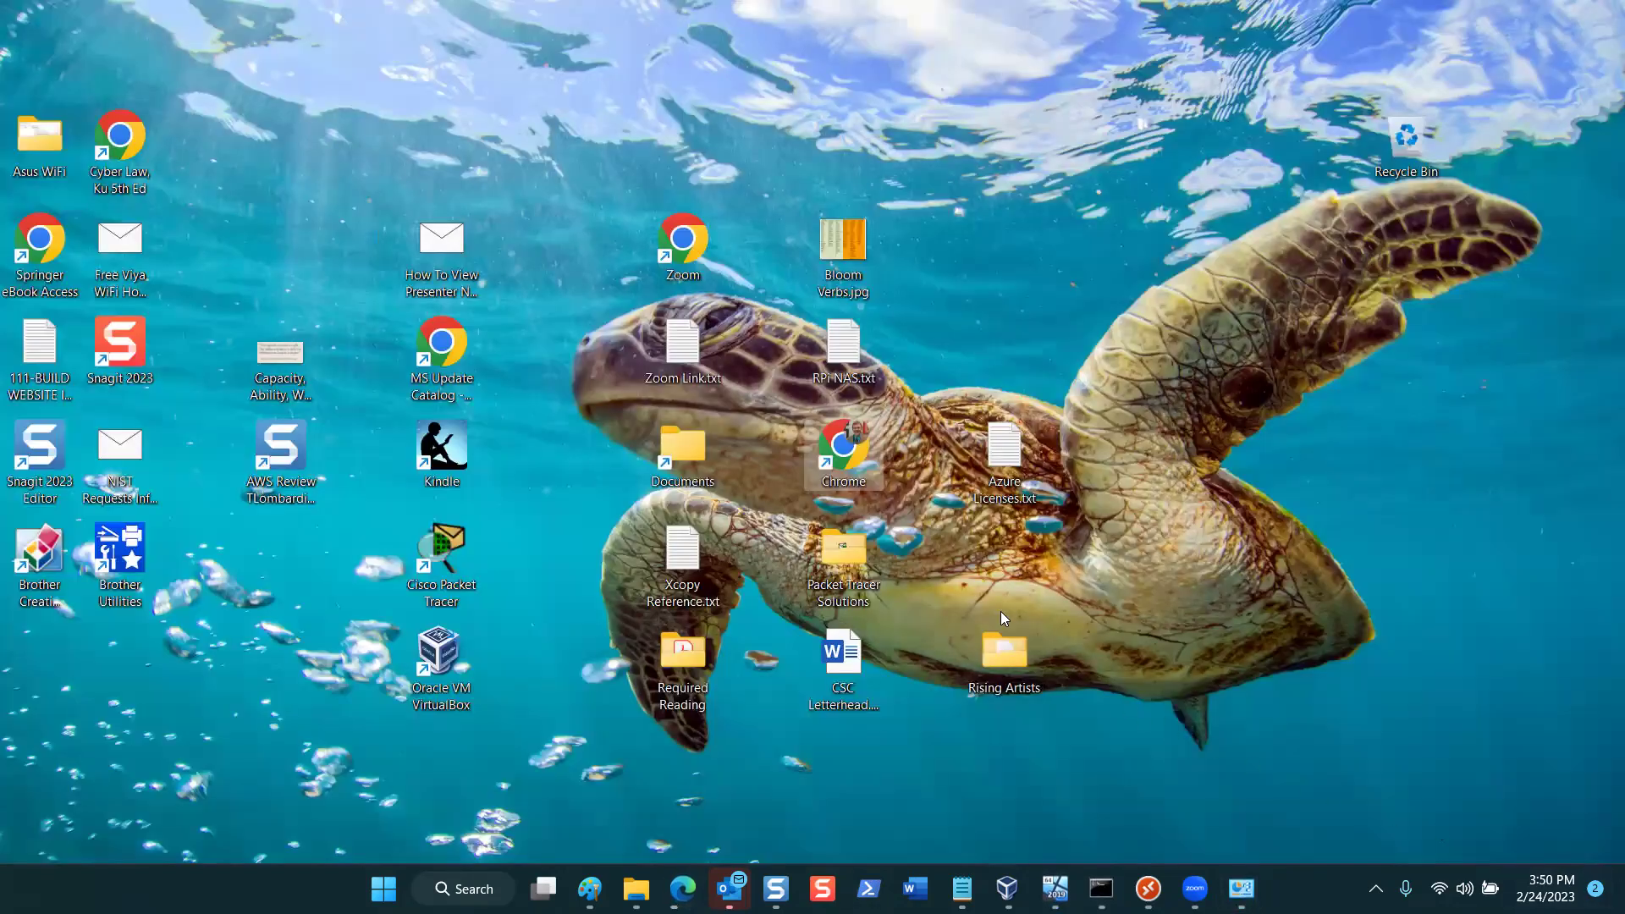
double_click(872, 450)
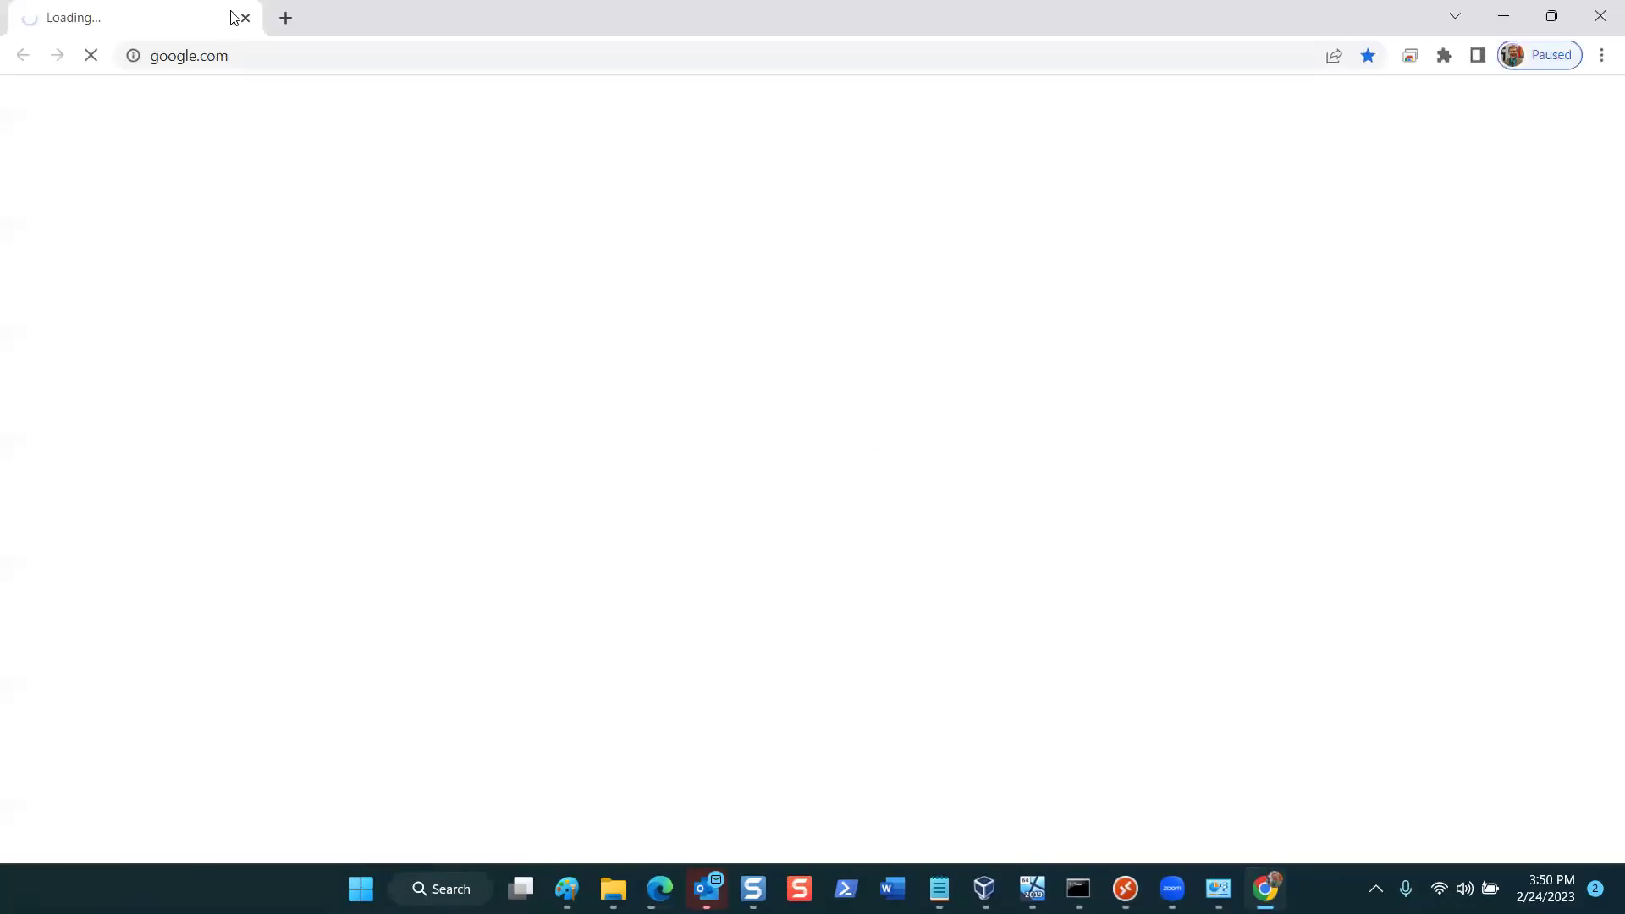
left_click(91, 55)
double_click(171, 36)
- Load amazon.com through the new DNS, reaching the connection-not-secure warning
left_click(282, 204)
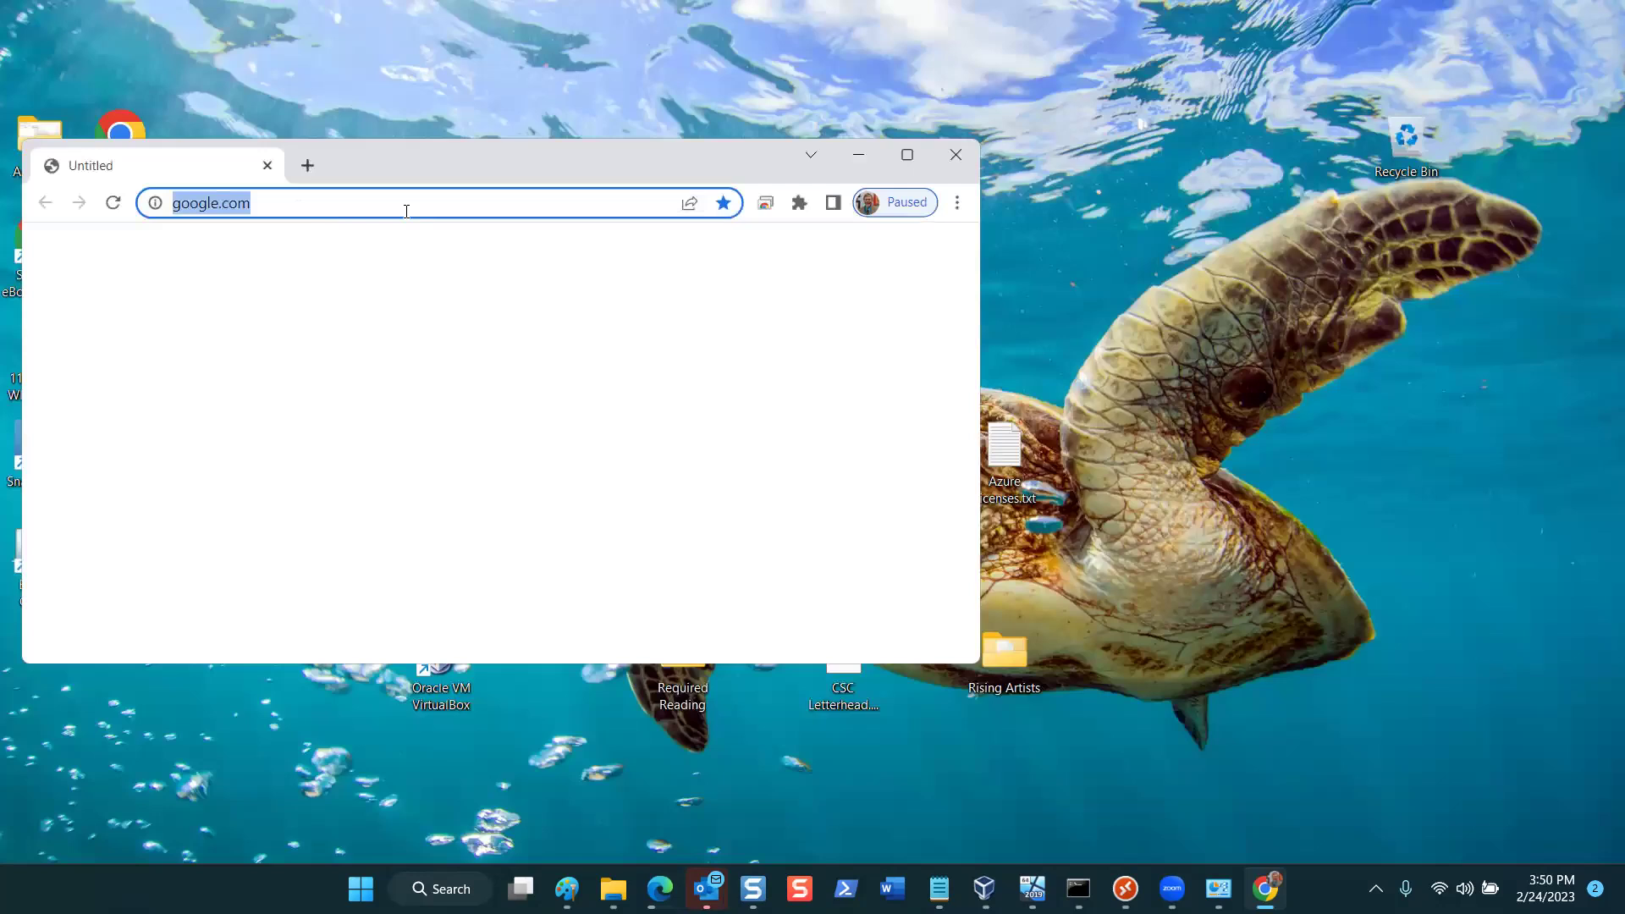
type("amazon.co")
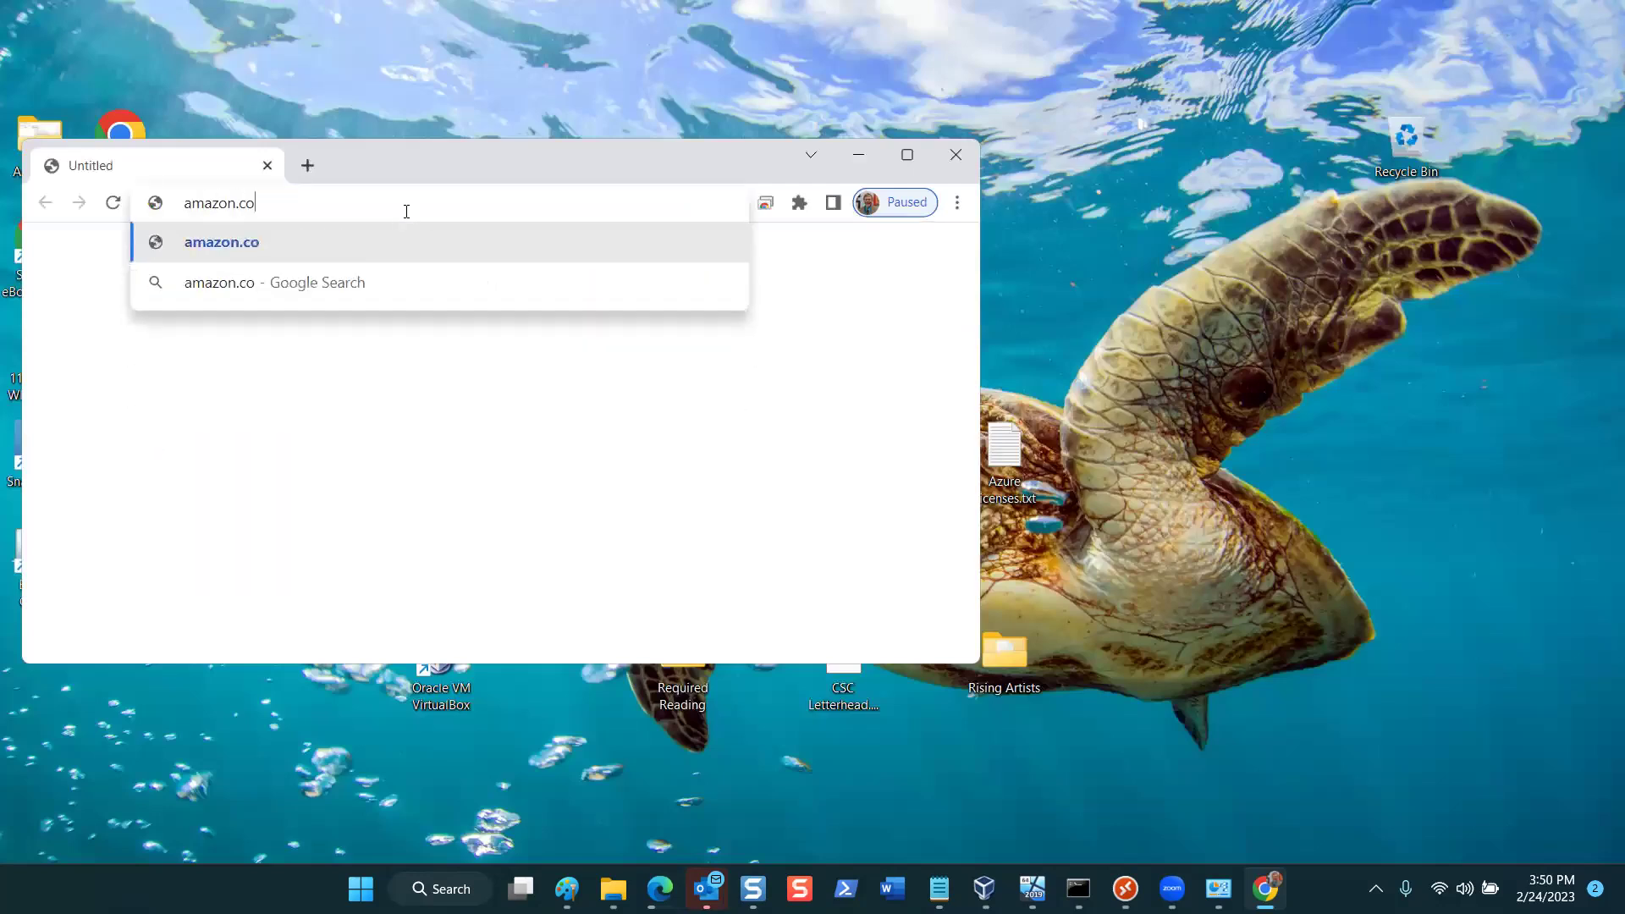
type("m")
key("Return")
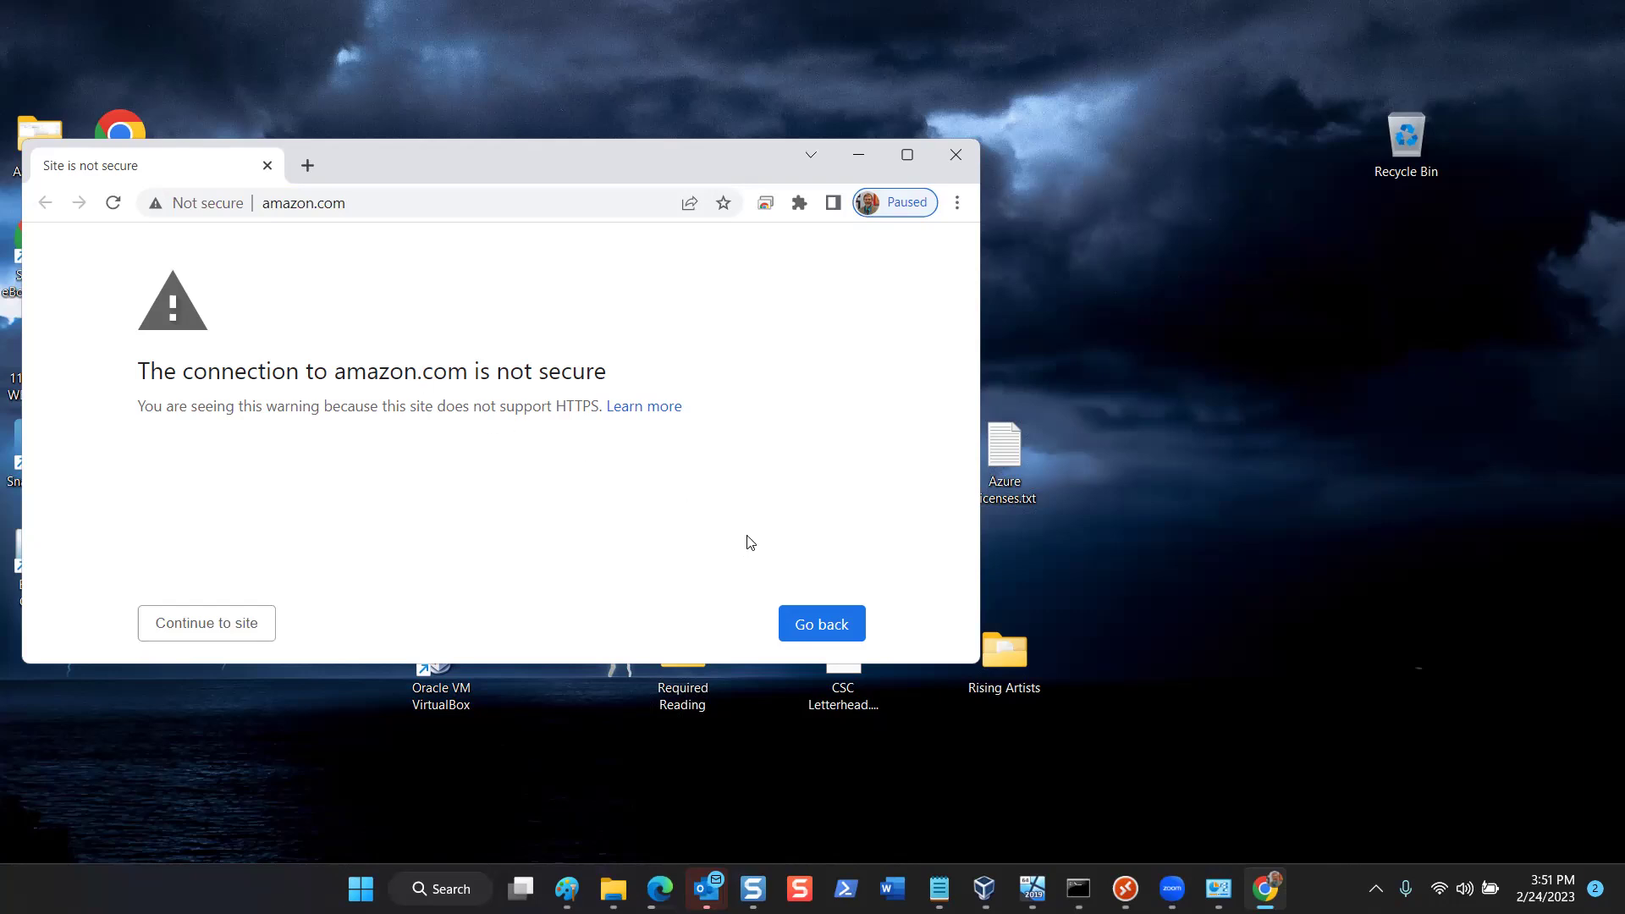
mouse_move(1033, 889)
left_click(1219, 889)
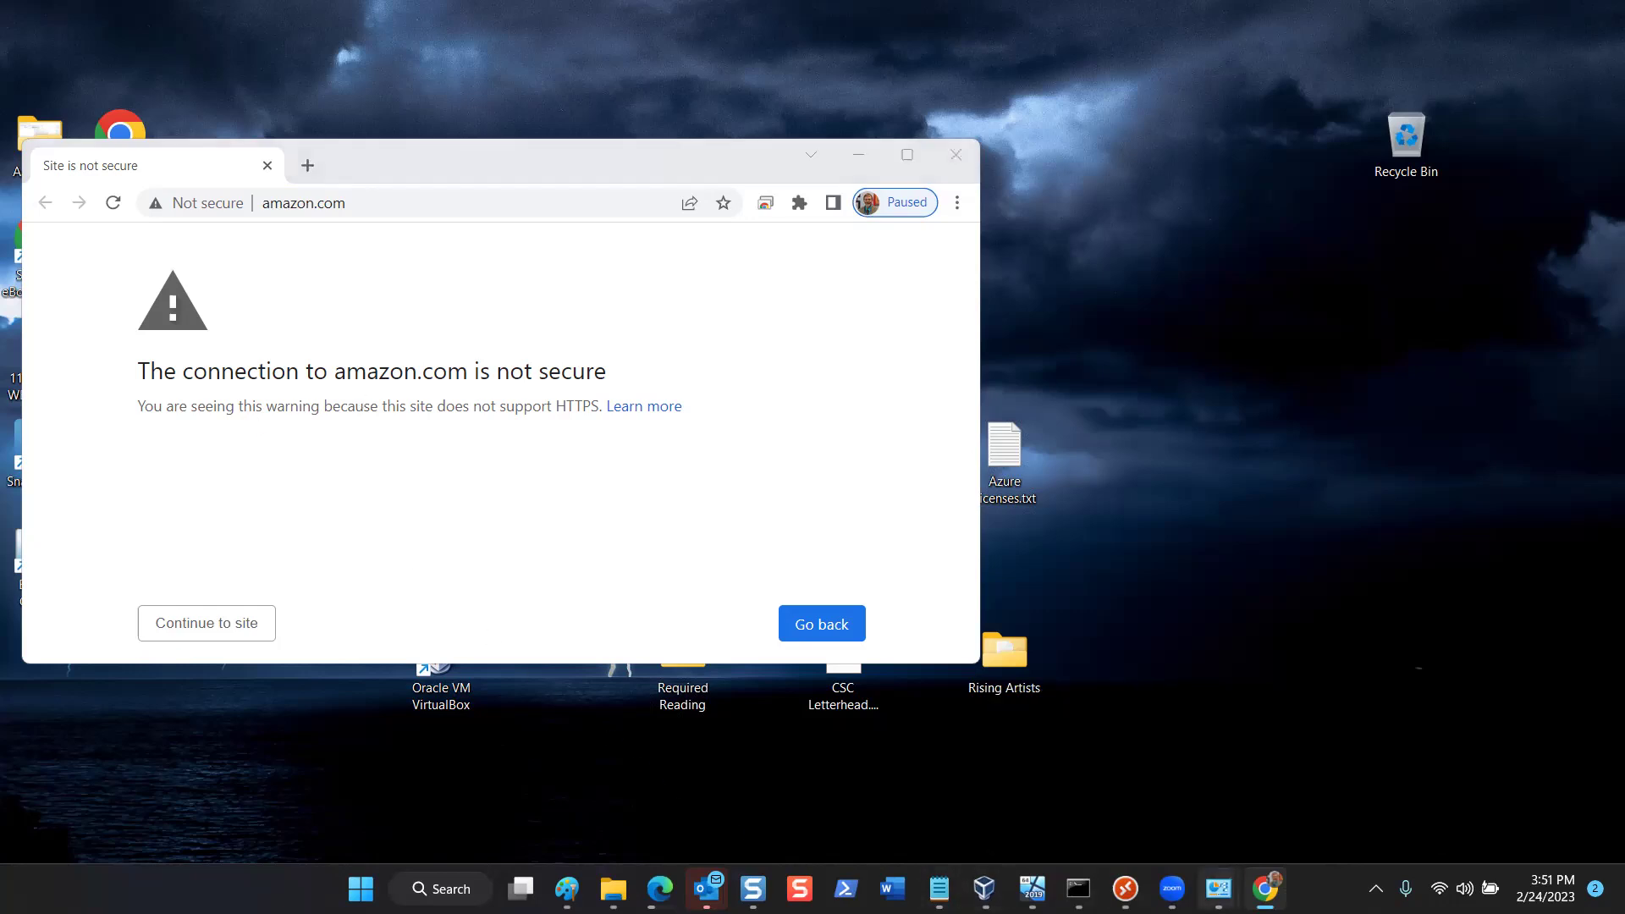
left_click(1304, 769)
- Show the Wi-Fi details with IPv4 DNS Server 192.168.1.6, then switch to the Svr2022 VM
double_click(1009, 388)
left_click(708, 475)
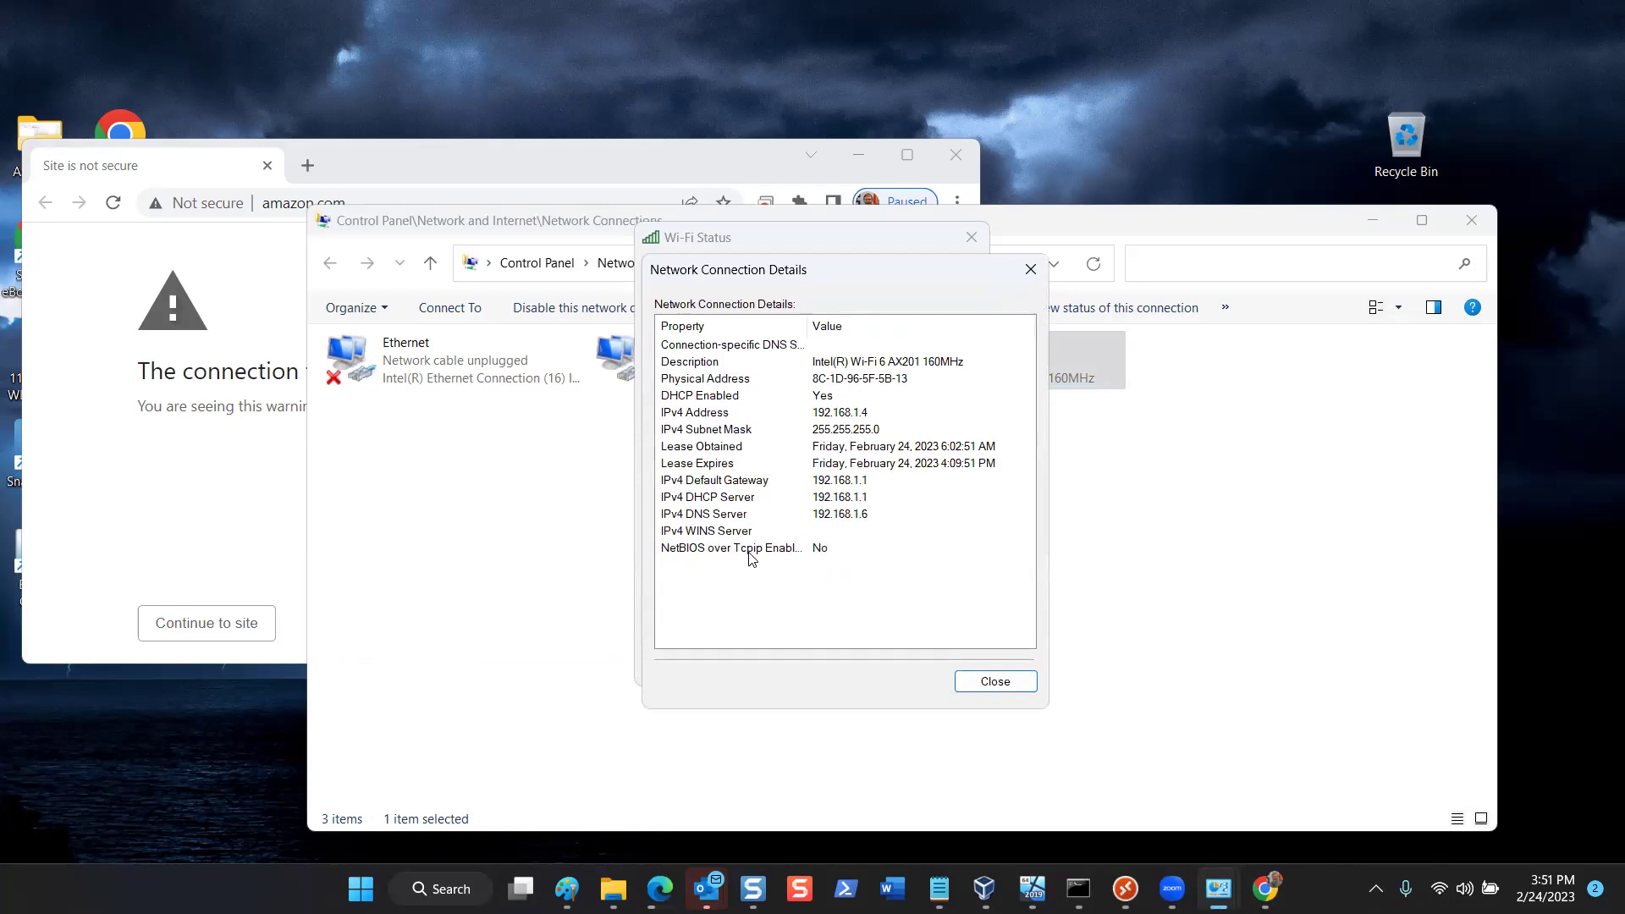
left_click(668, 518)
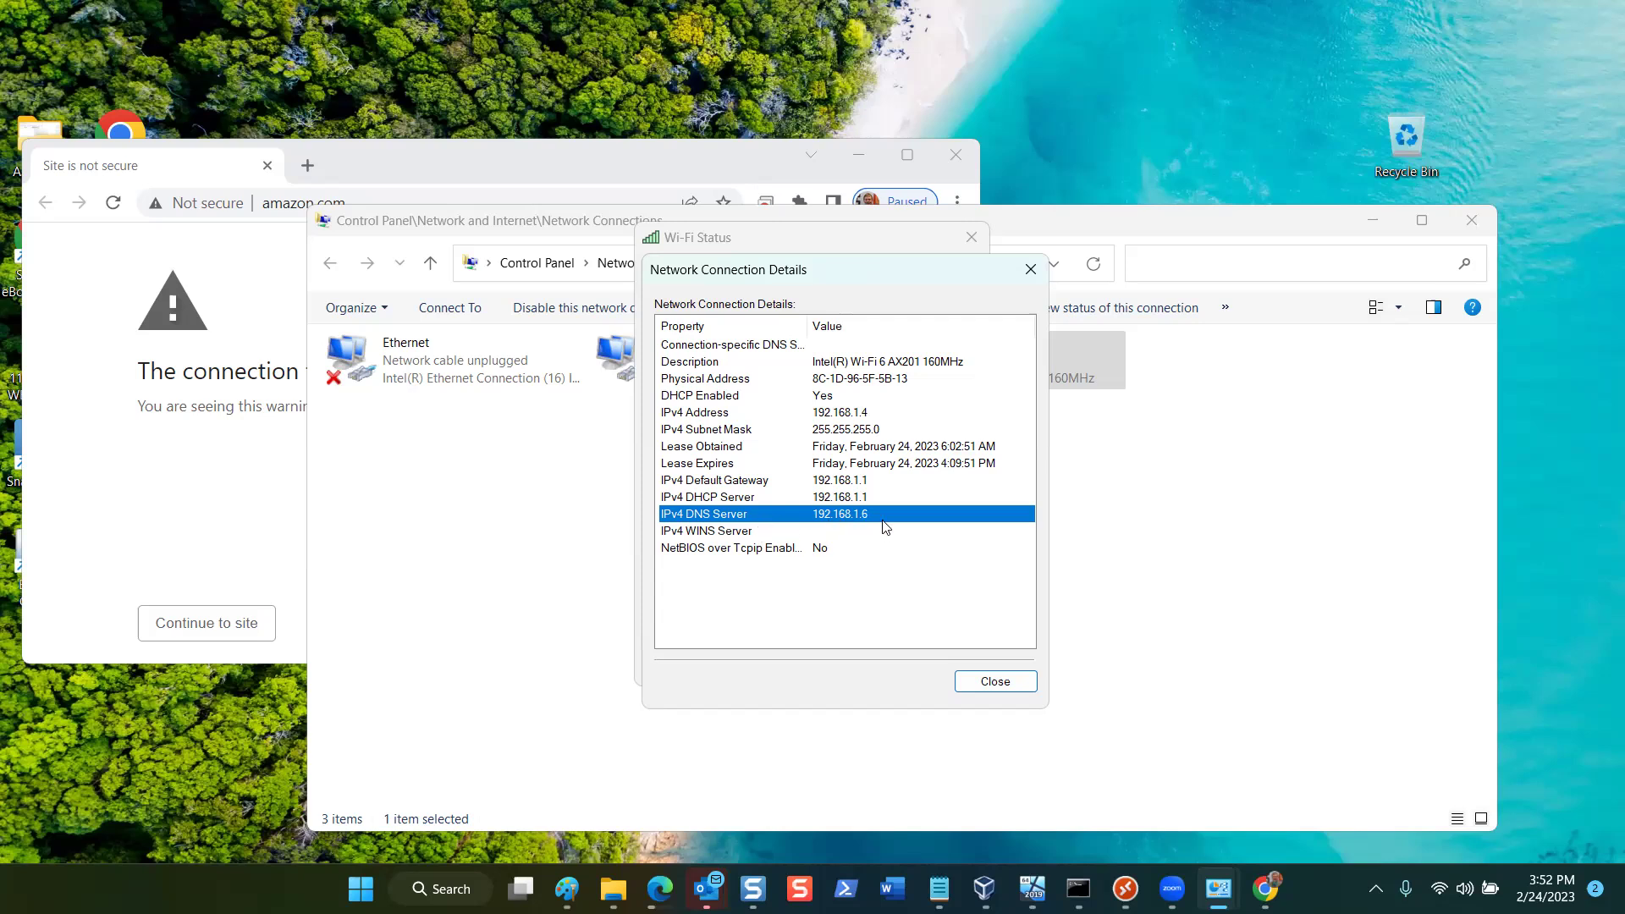
left_click(1041, 754)
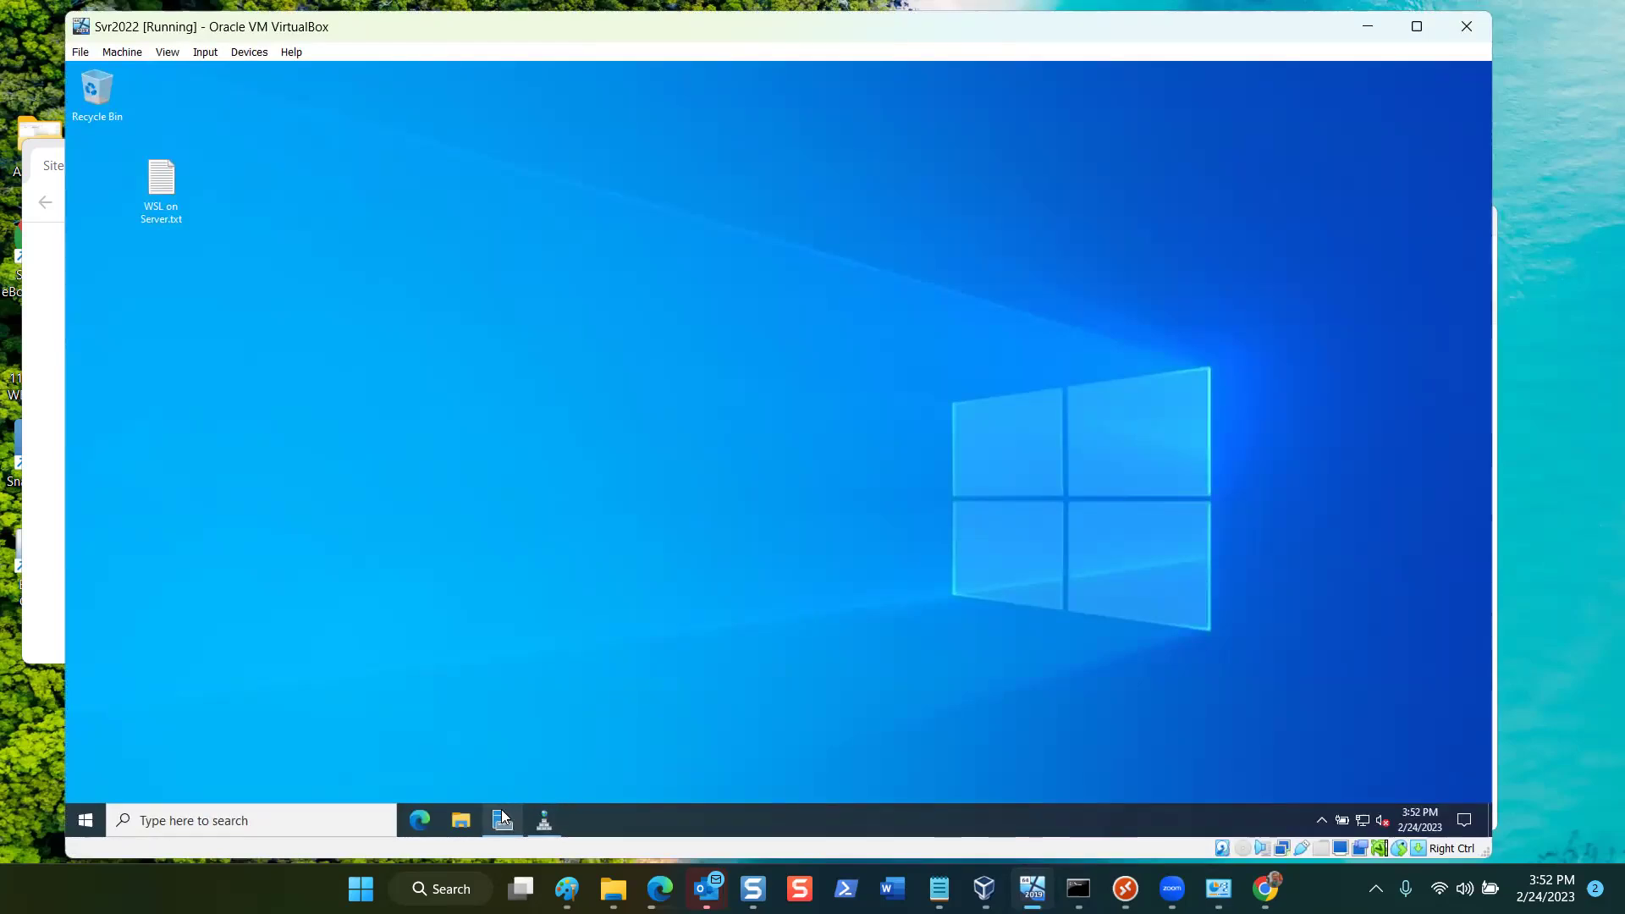
- Start the DNS Server service on LILU from DNS Manager's All Tasks, then return to Chrome
mouse_move(504, 818)
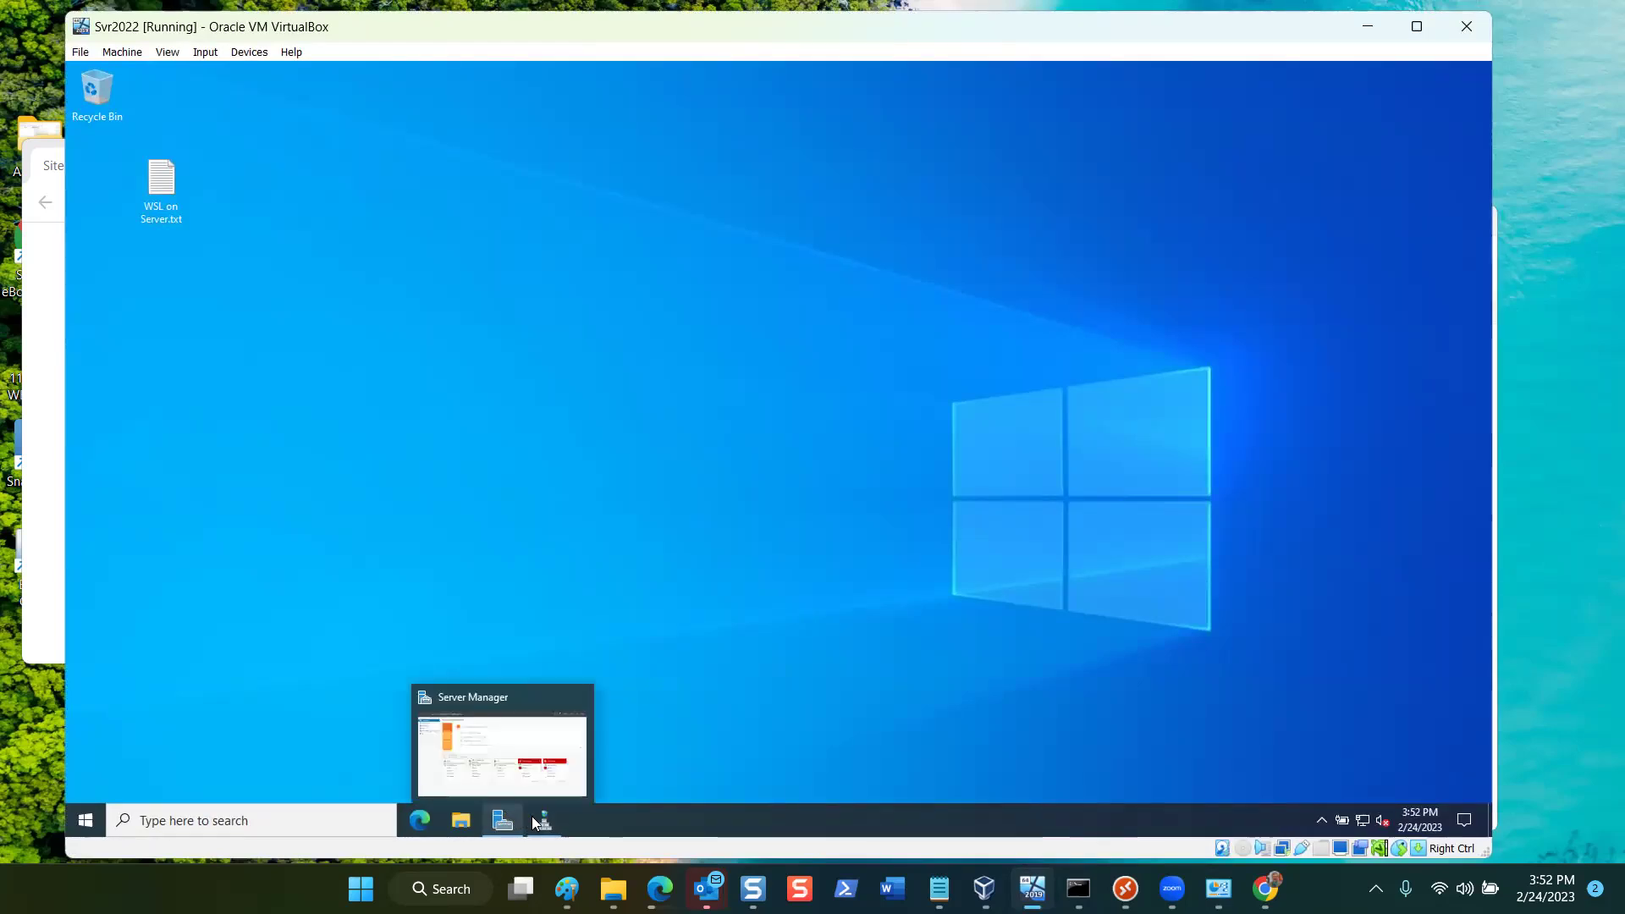
left_click(545, 789)
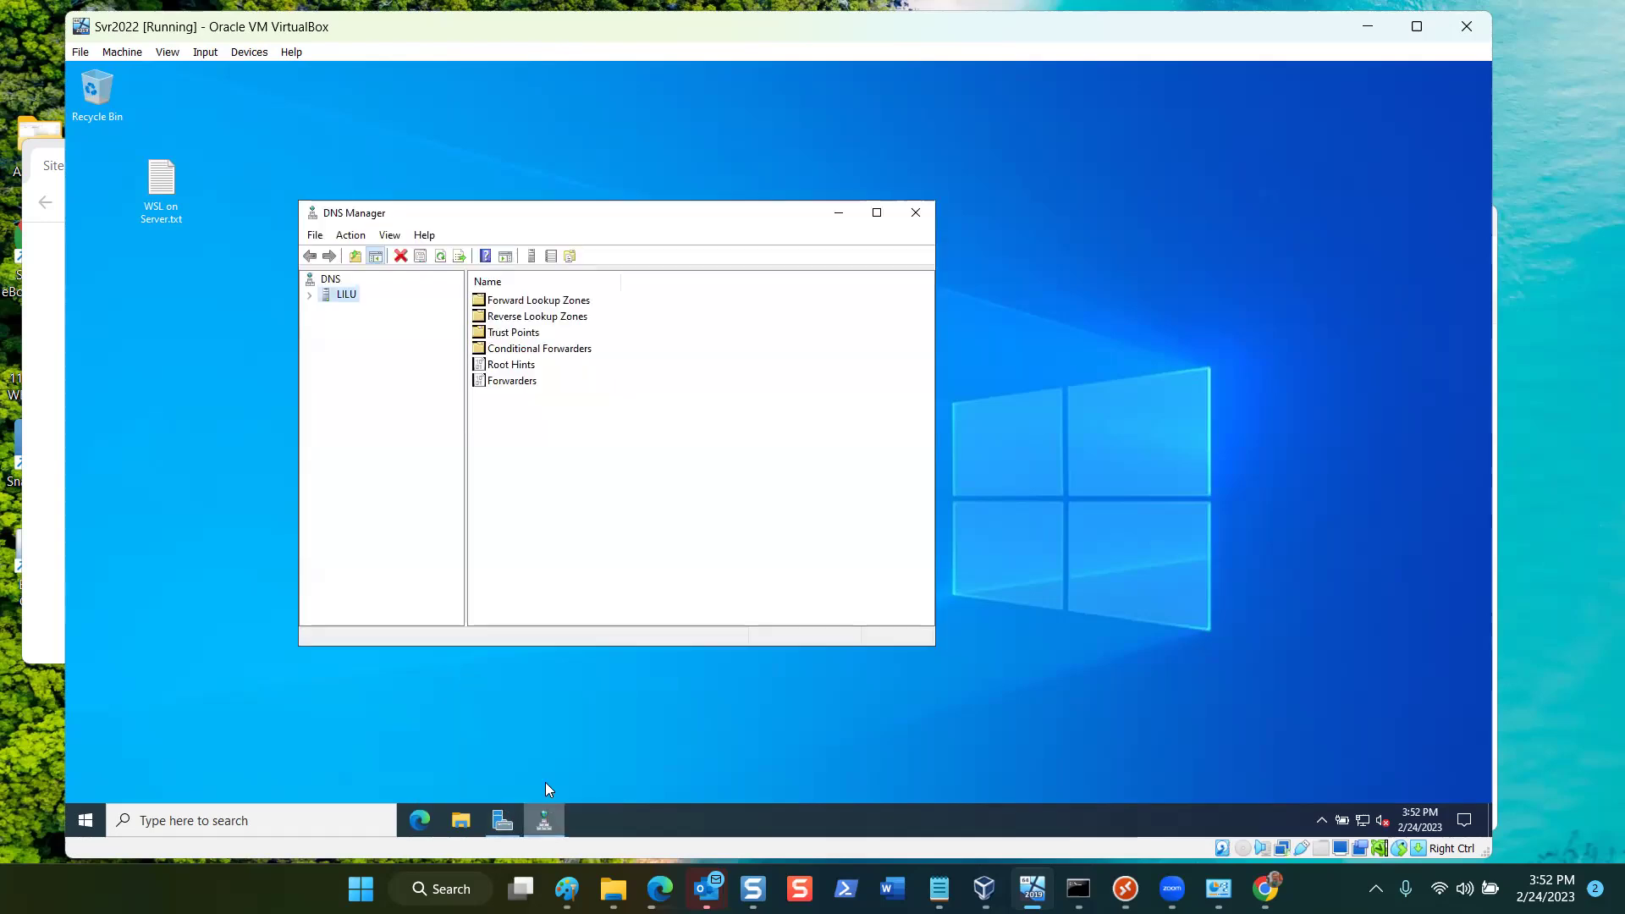
right_click(342, 298)
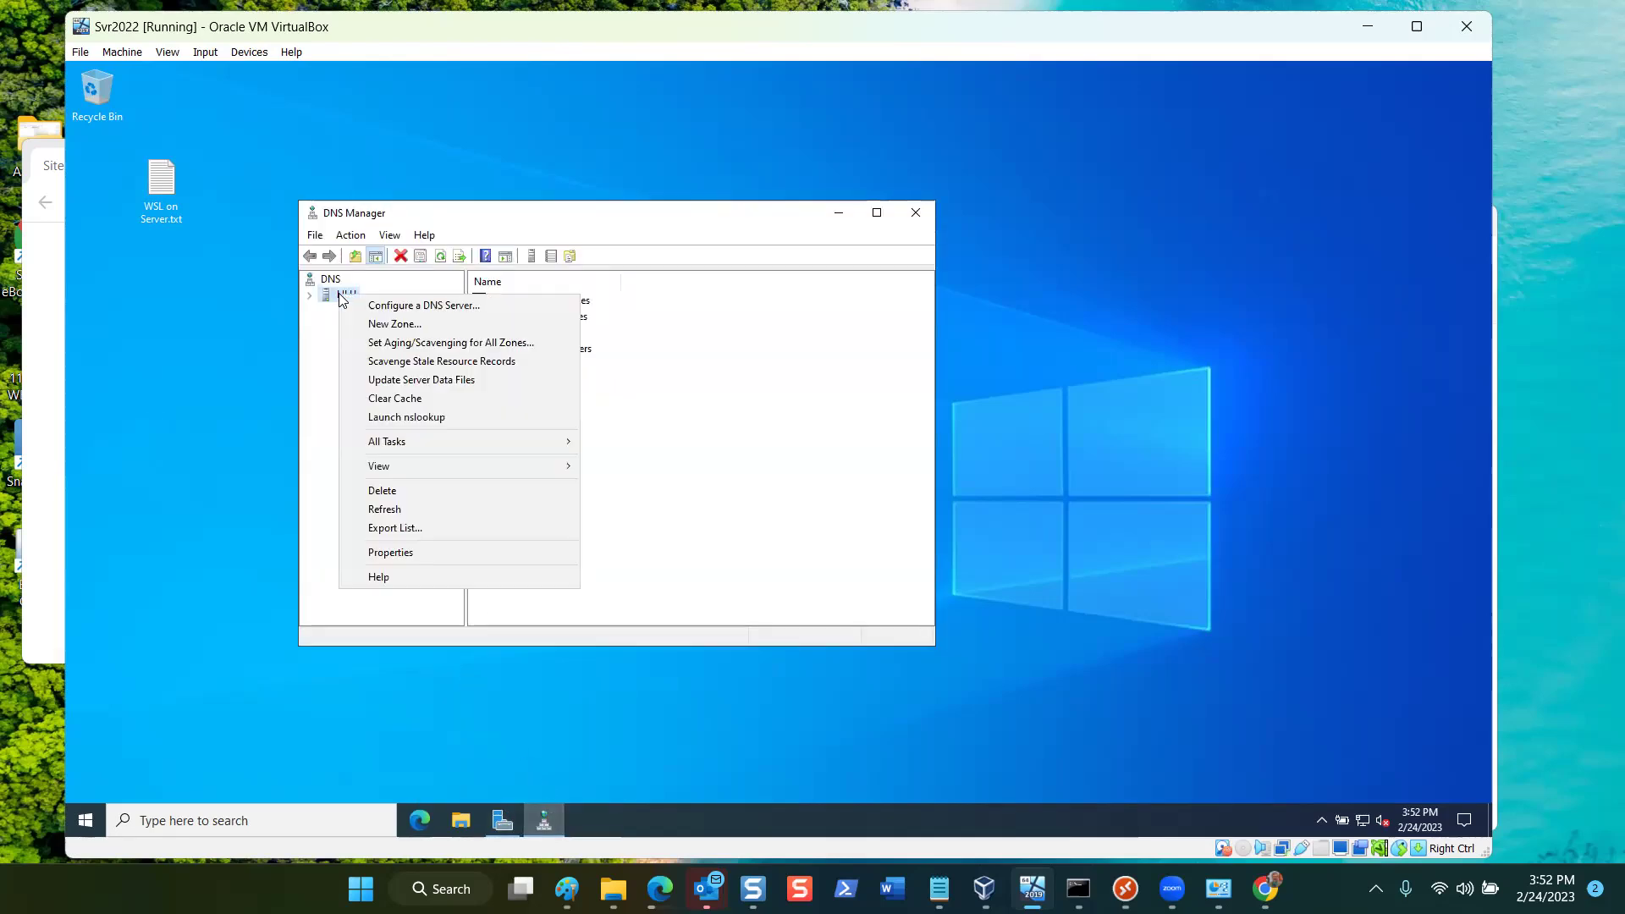
mouse_move(400, 446)
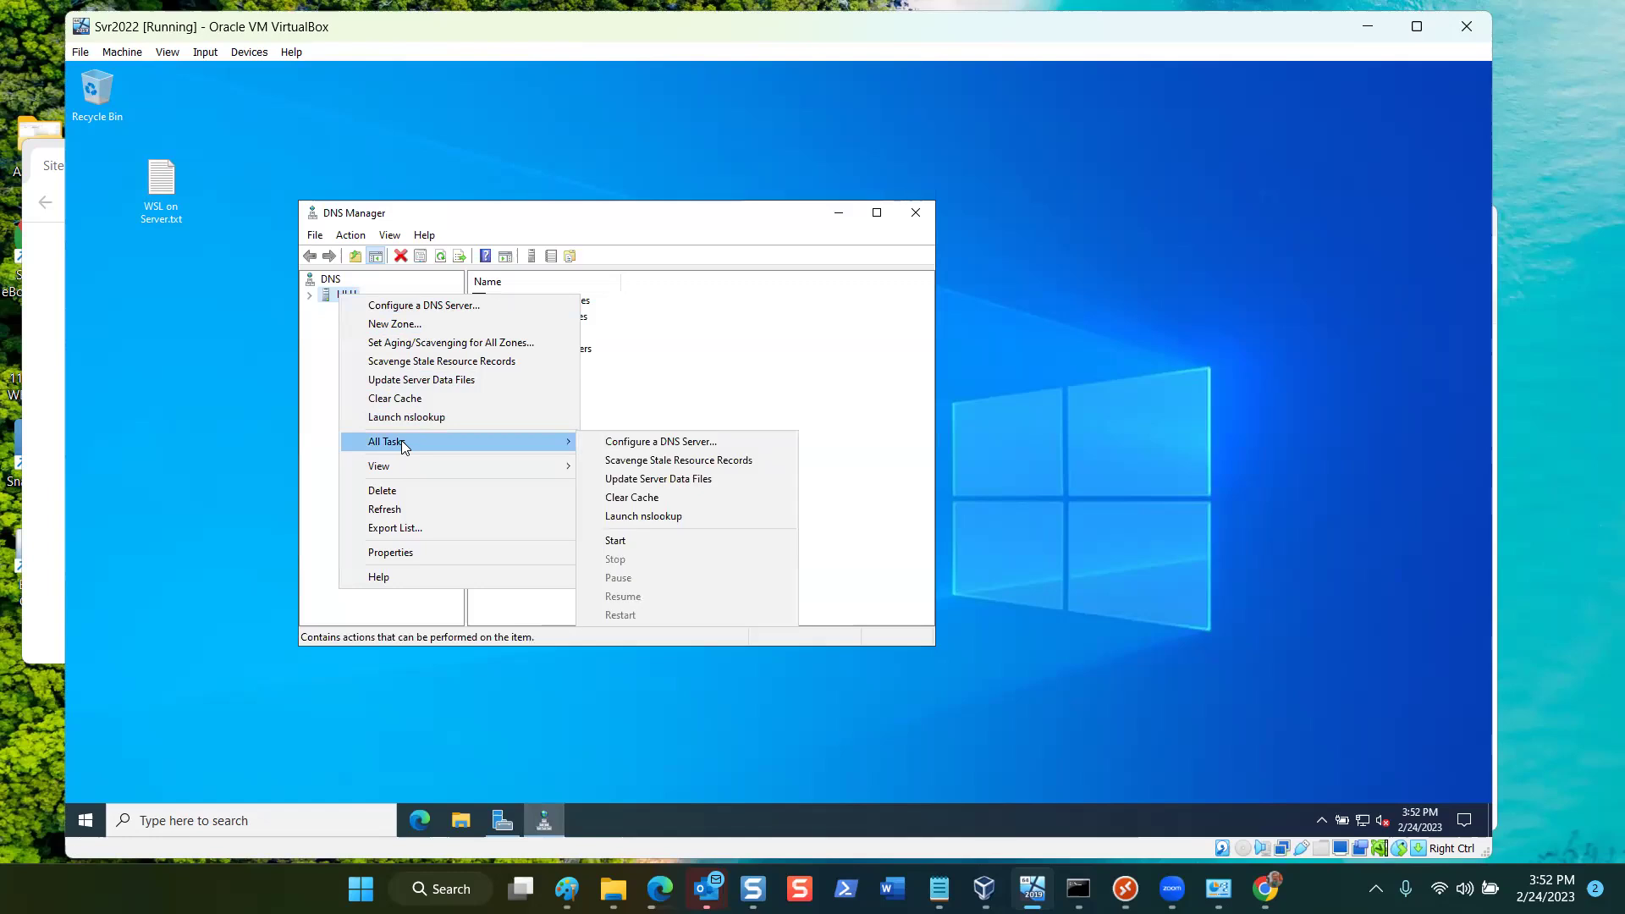
left_click(615, 540)
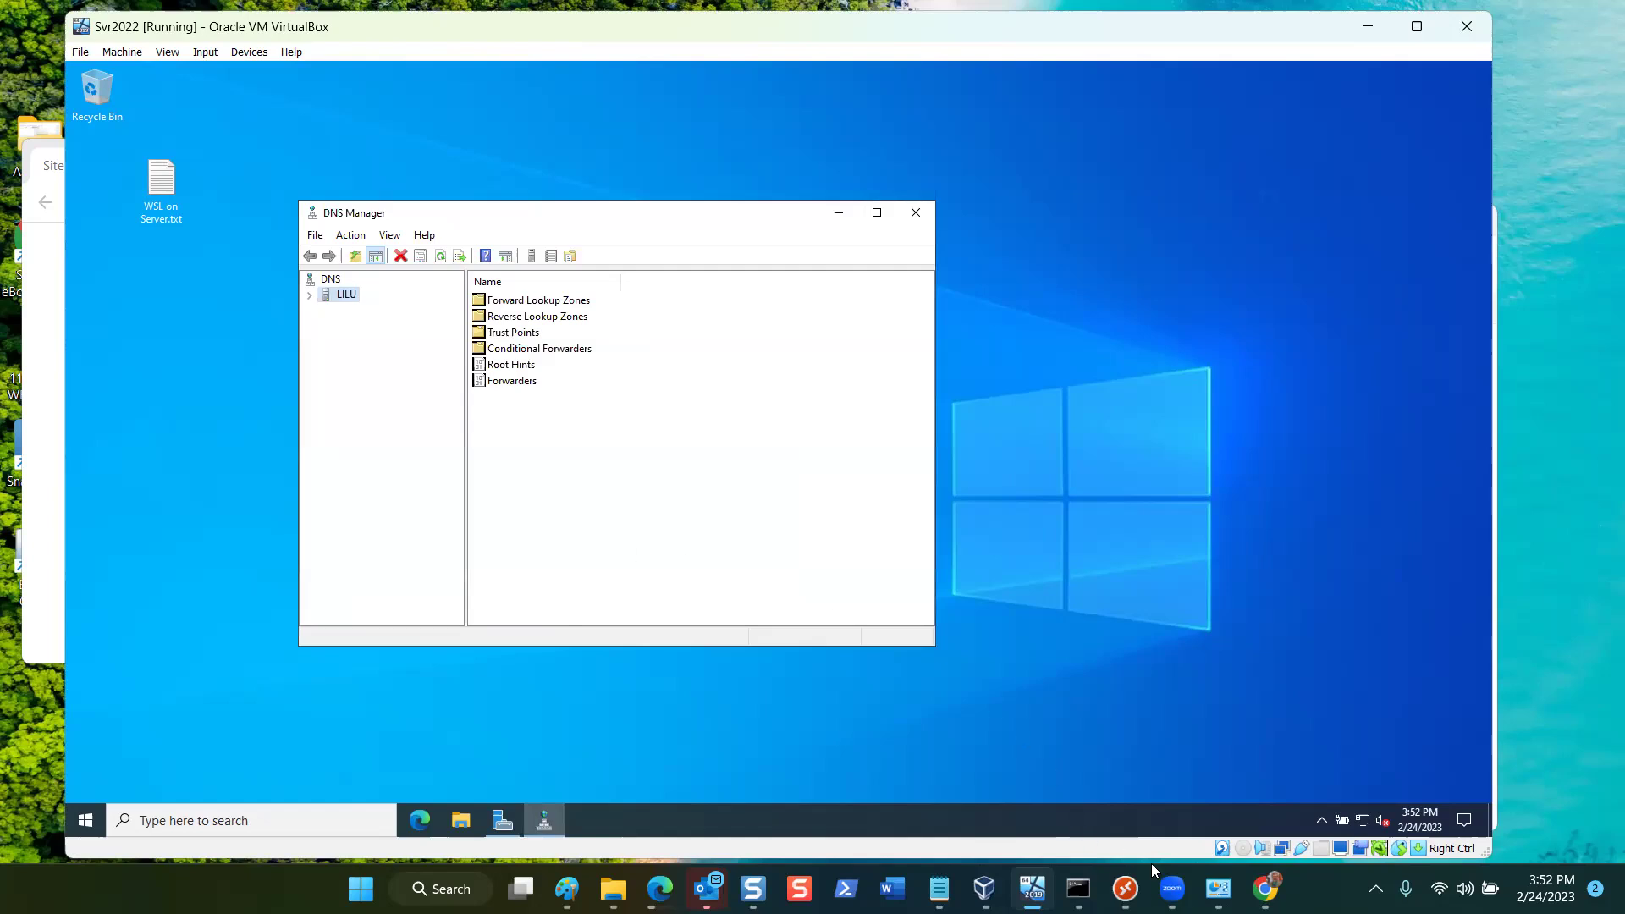
left_click(1265, 889)
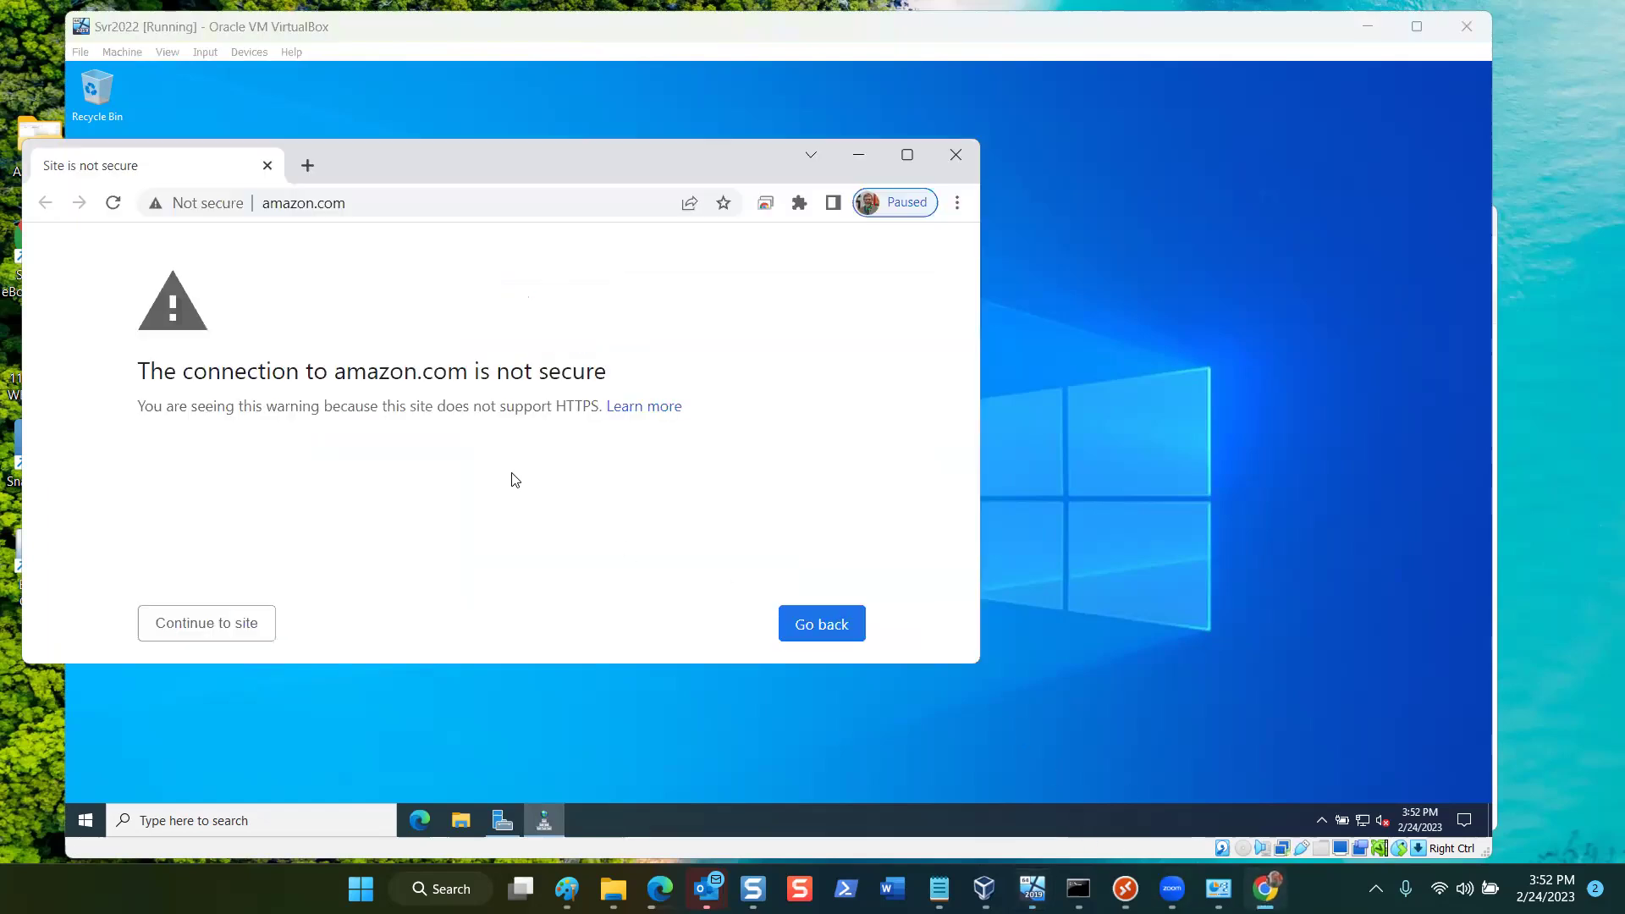
- Replace amazon.com with youtube.com in the address bar, load it, then minimize Chrome
left_click_drag(370, 209, 140, 239)
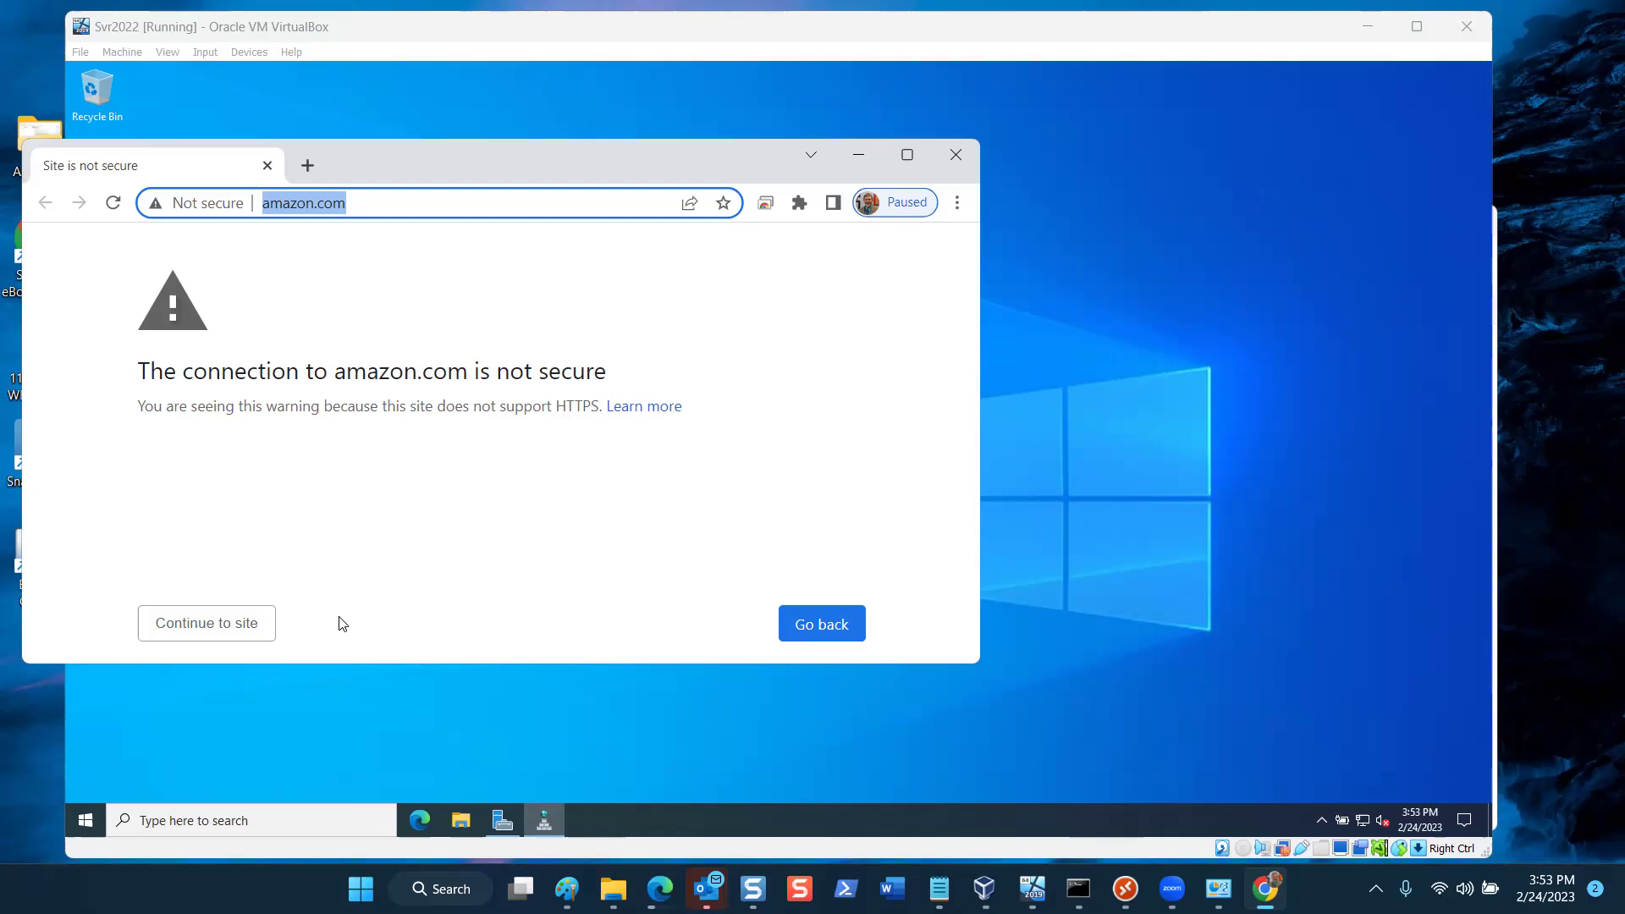
type("yout")
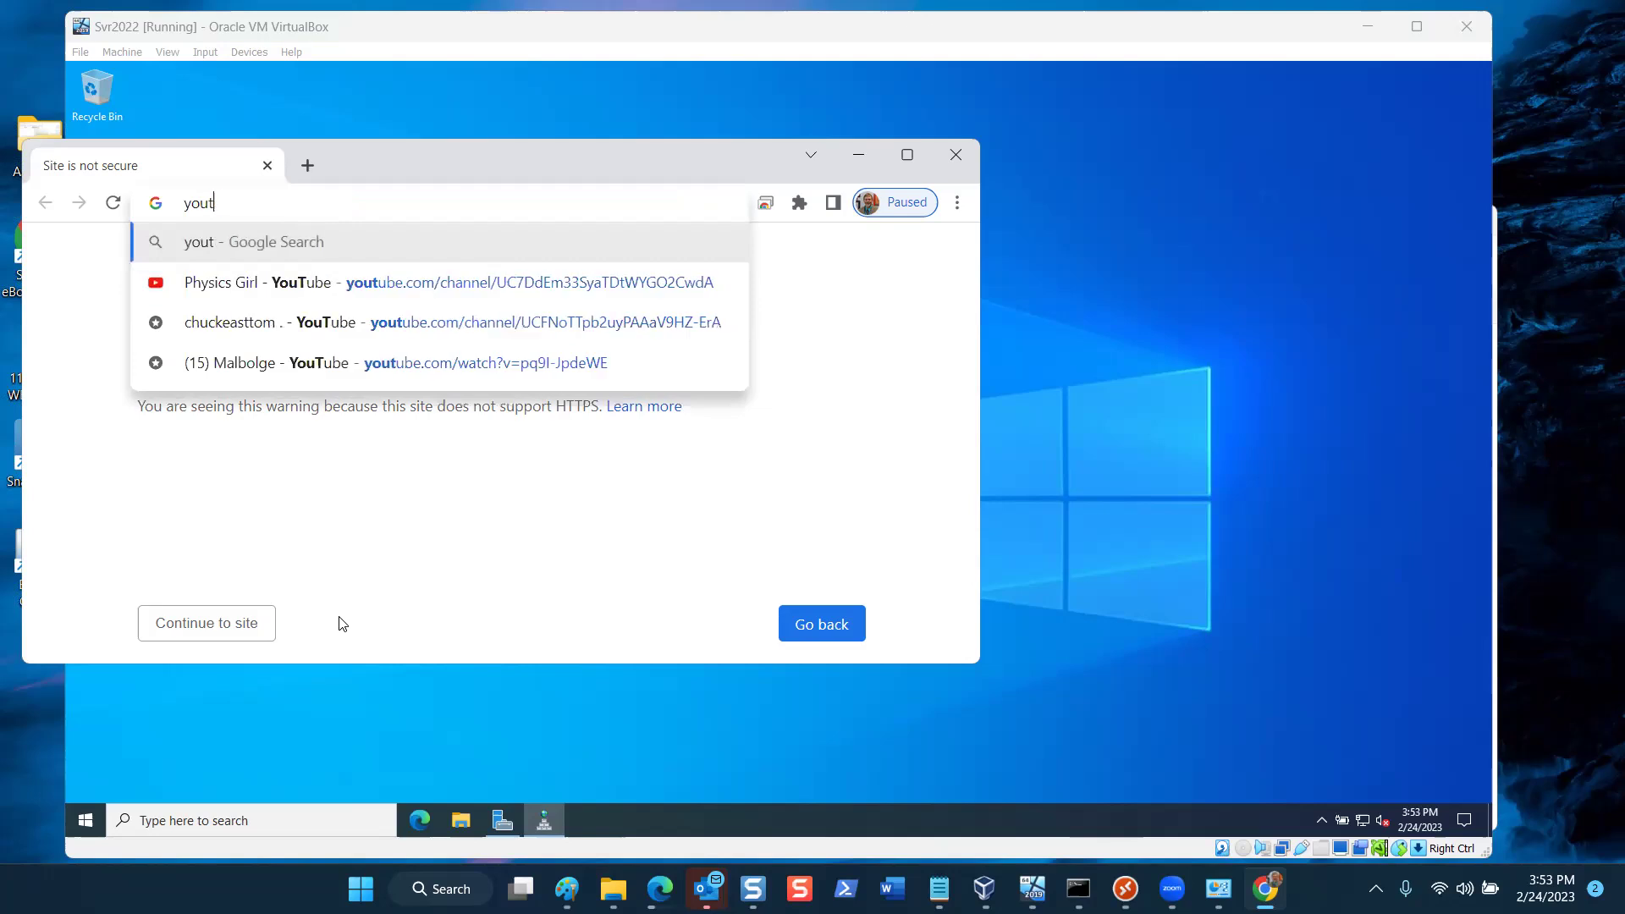
type("ube.com")
key("Return")
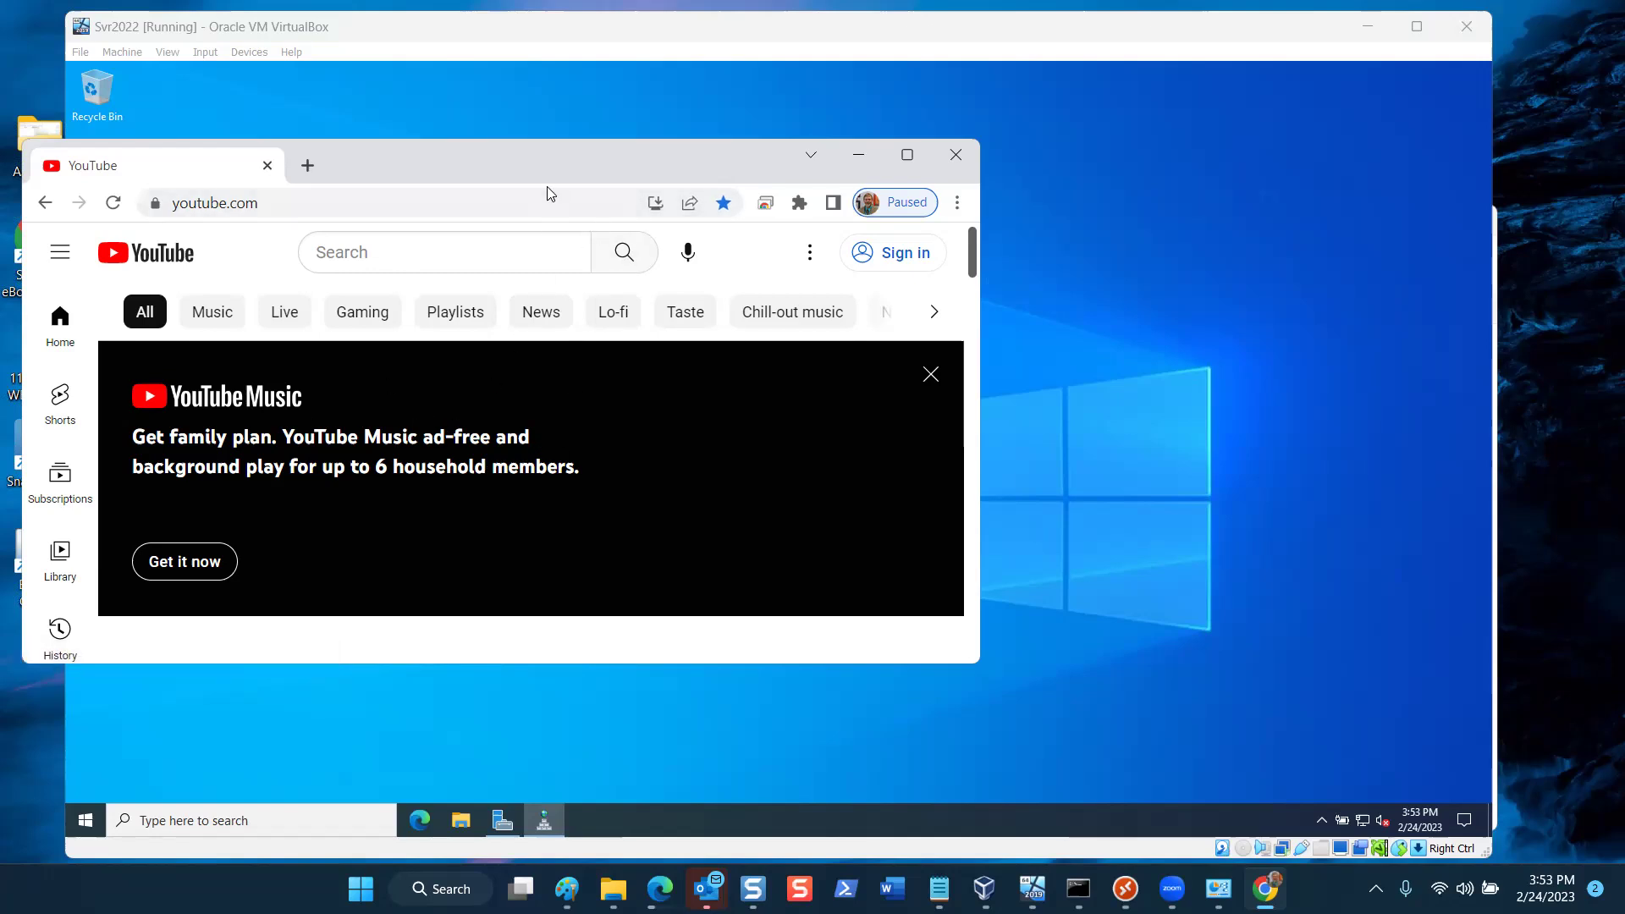
left_click(857, 157)
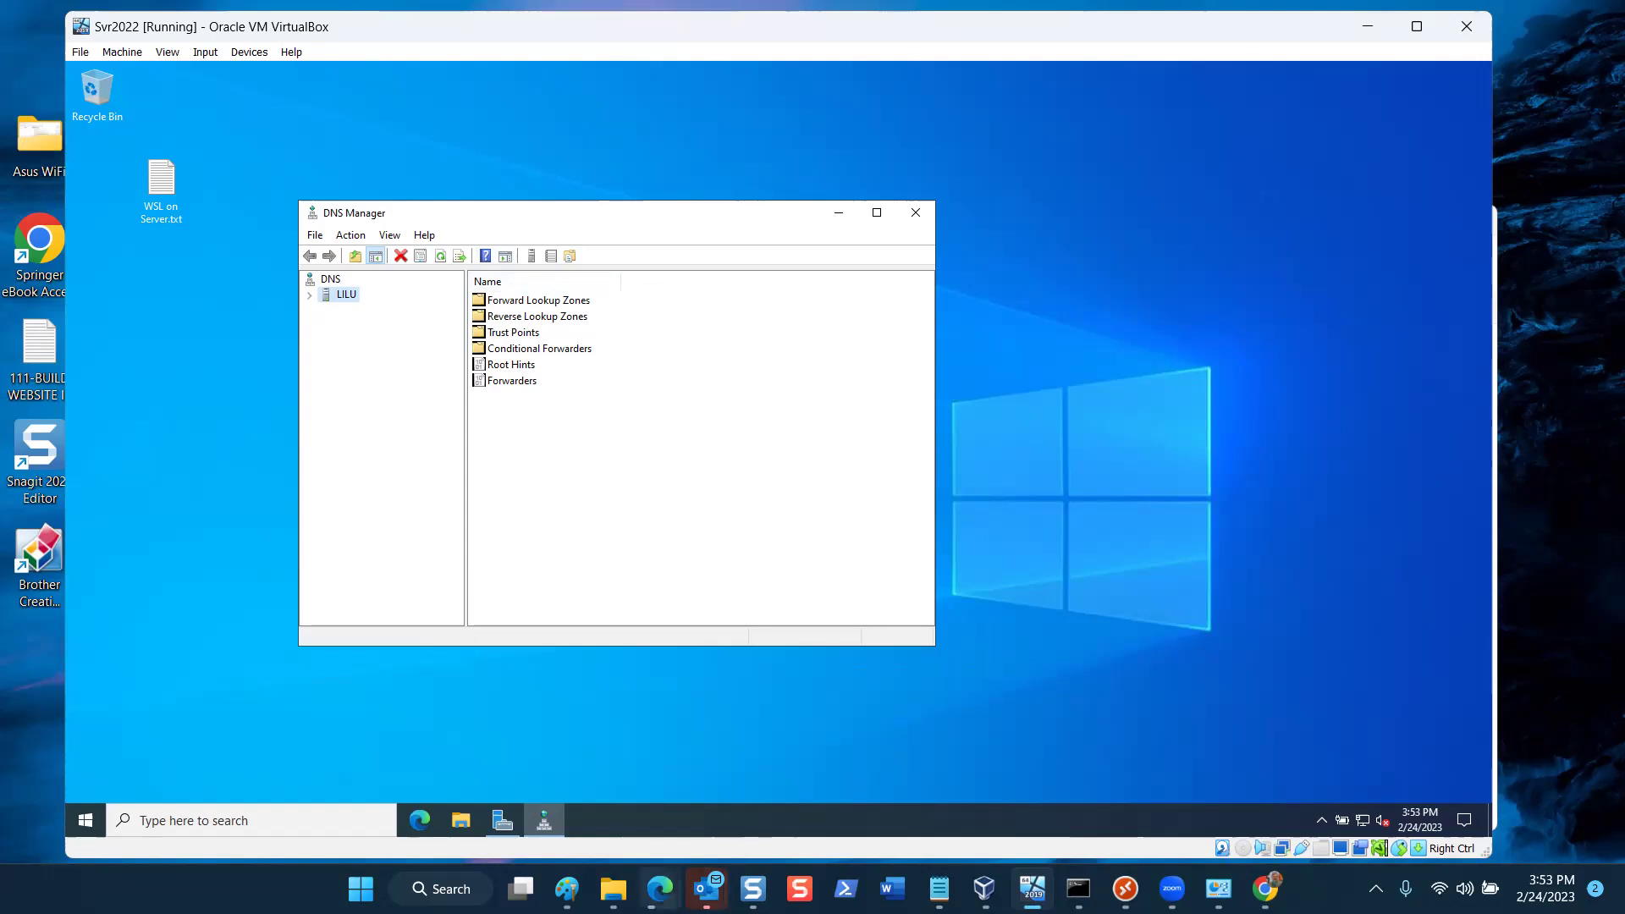
- Switch Edge to the Raspberry Pi Pi-Hole search results, briefly opening and closing a new tab, then return to the Blackboard assignment page
left_click(664, 885)
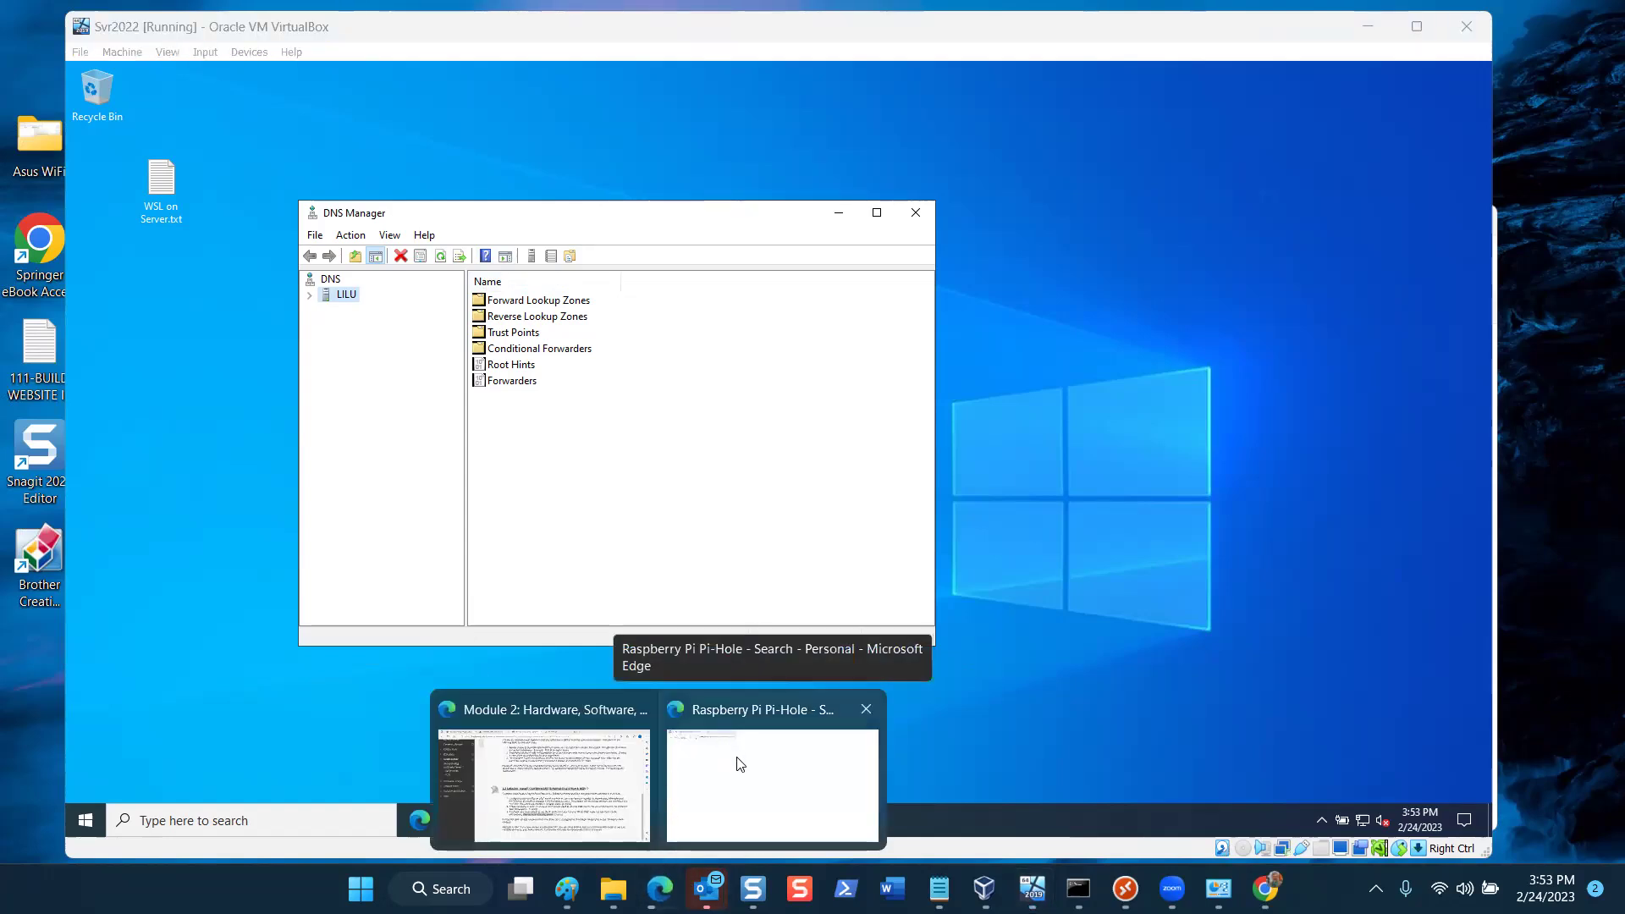
left_click(740, 764)
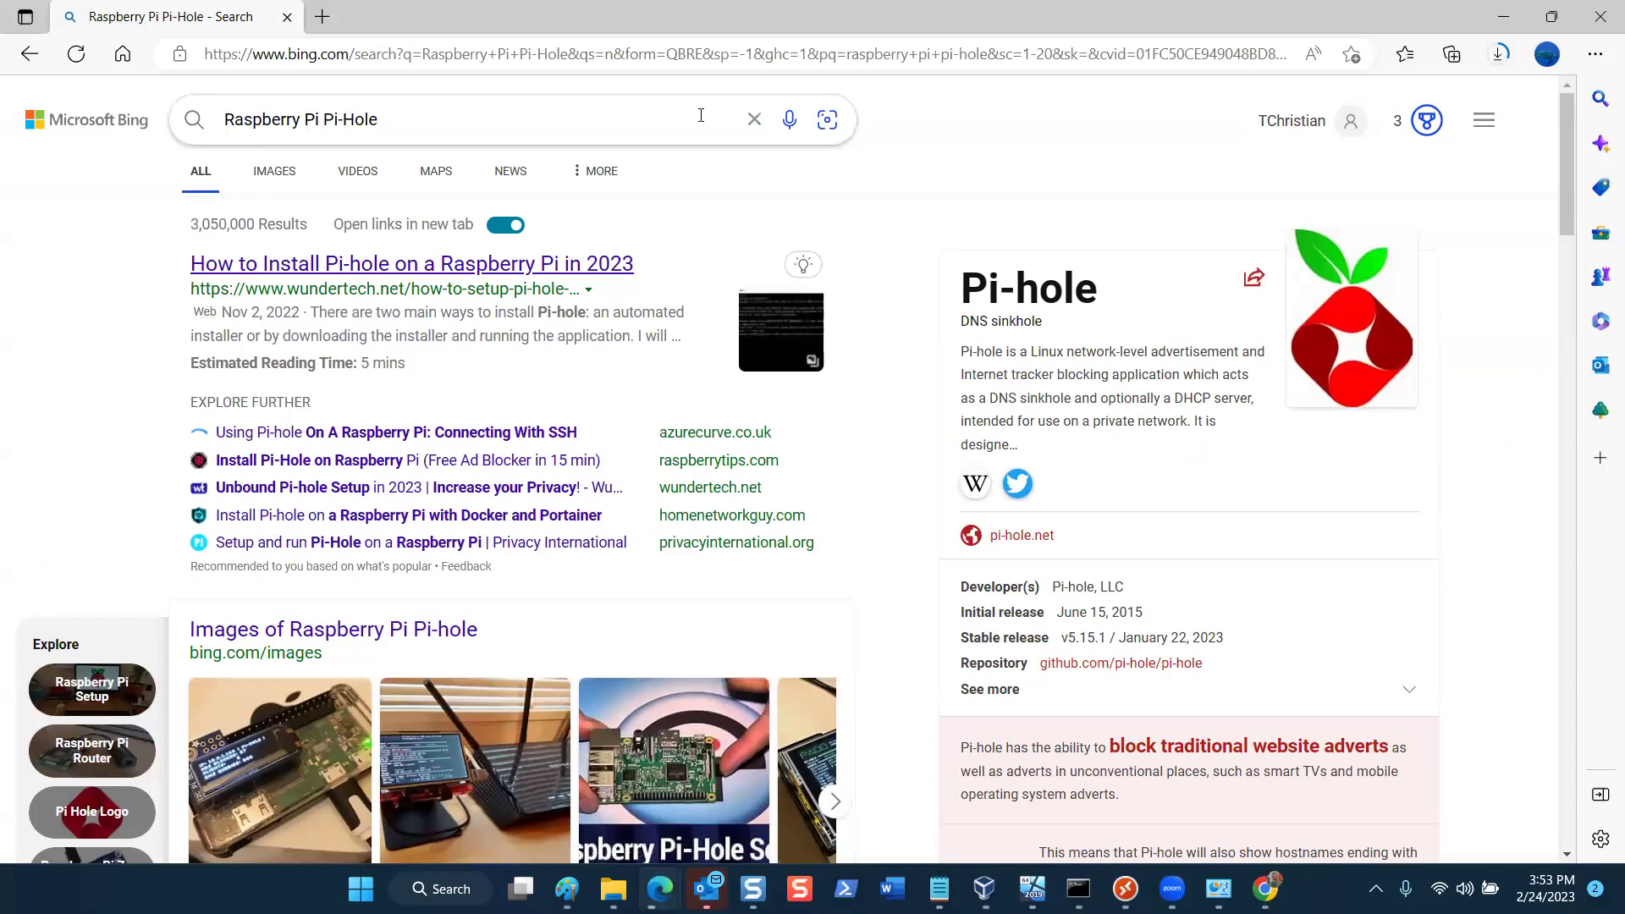
left_click(322, 17)
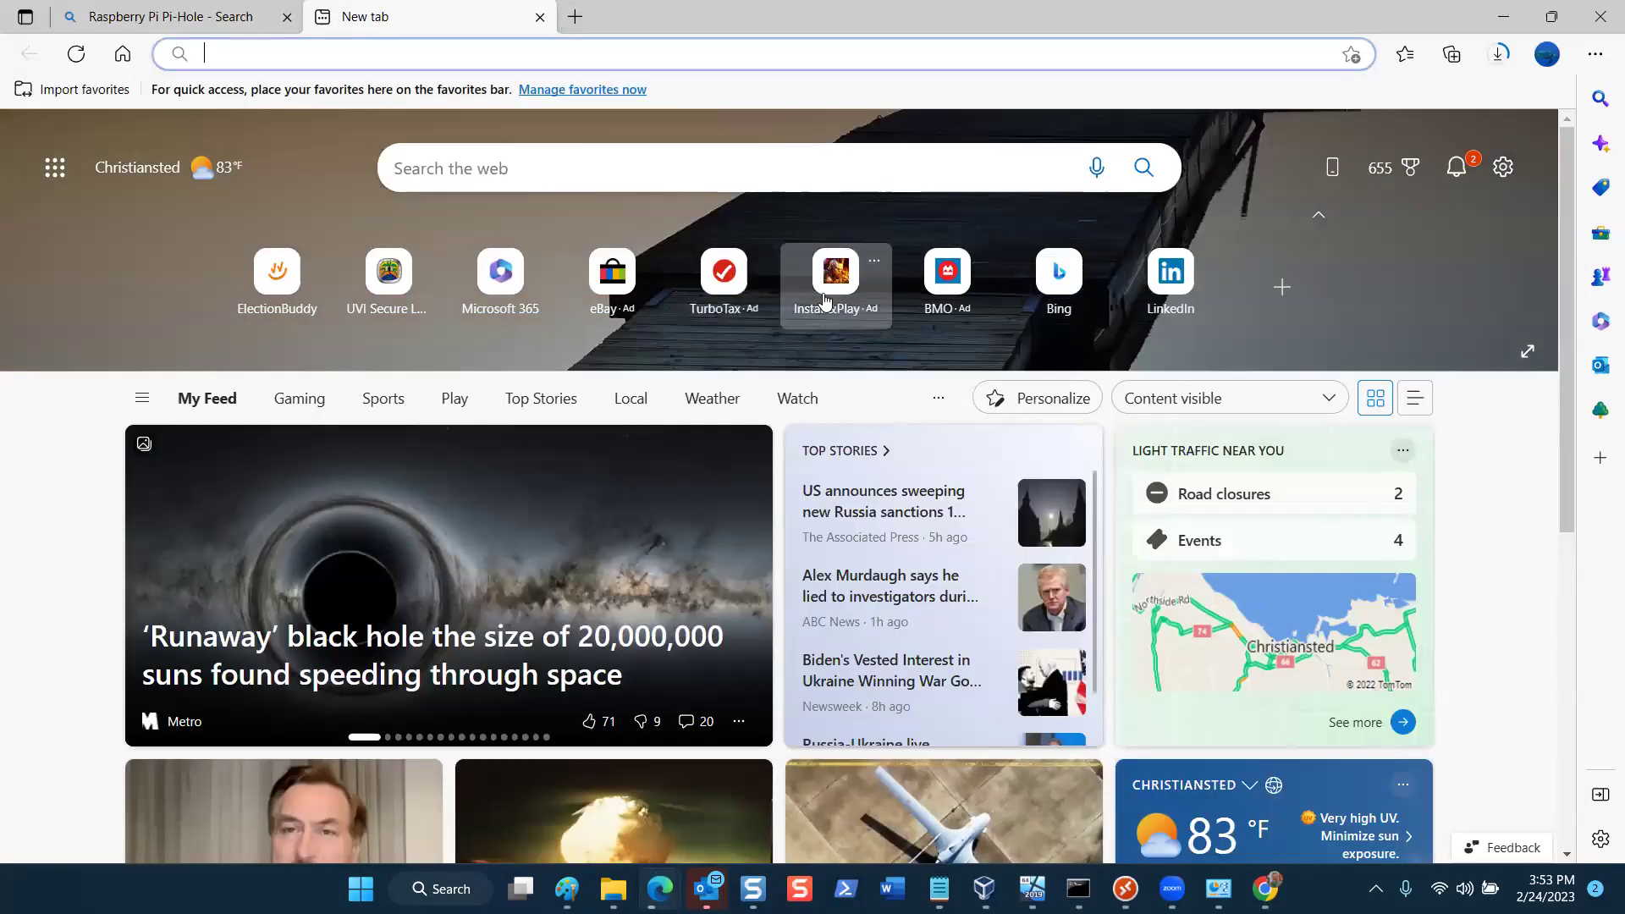
left_click(540, 18)
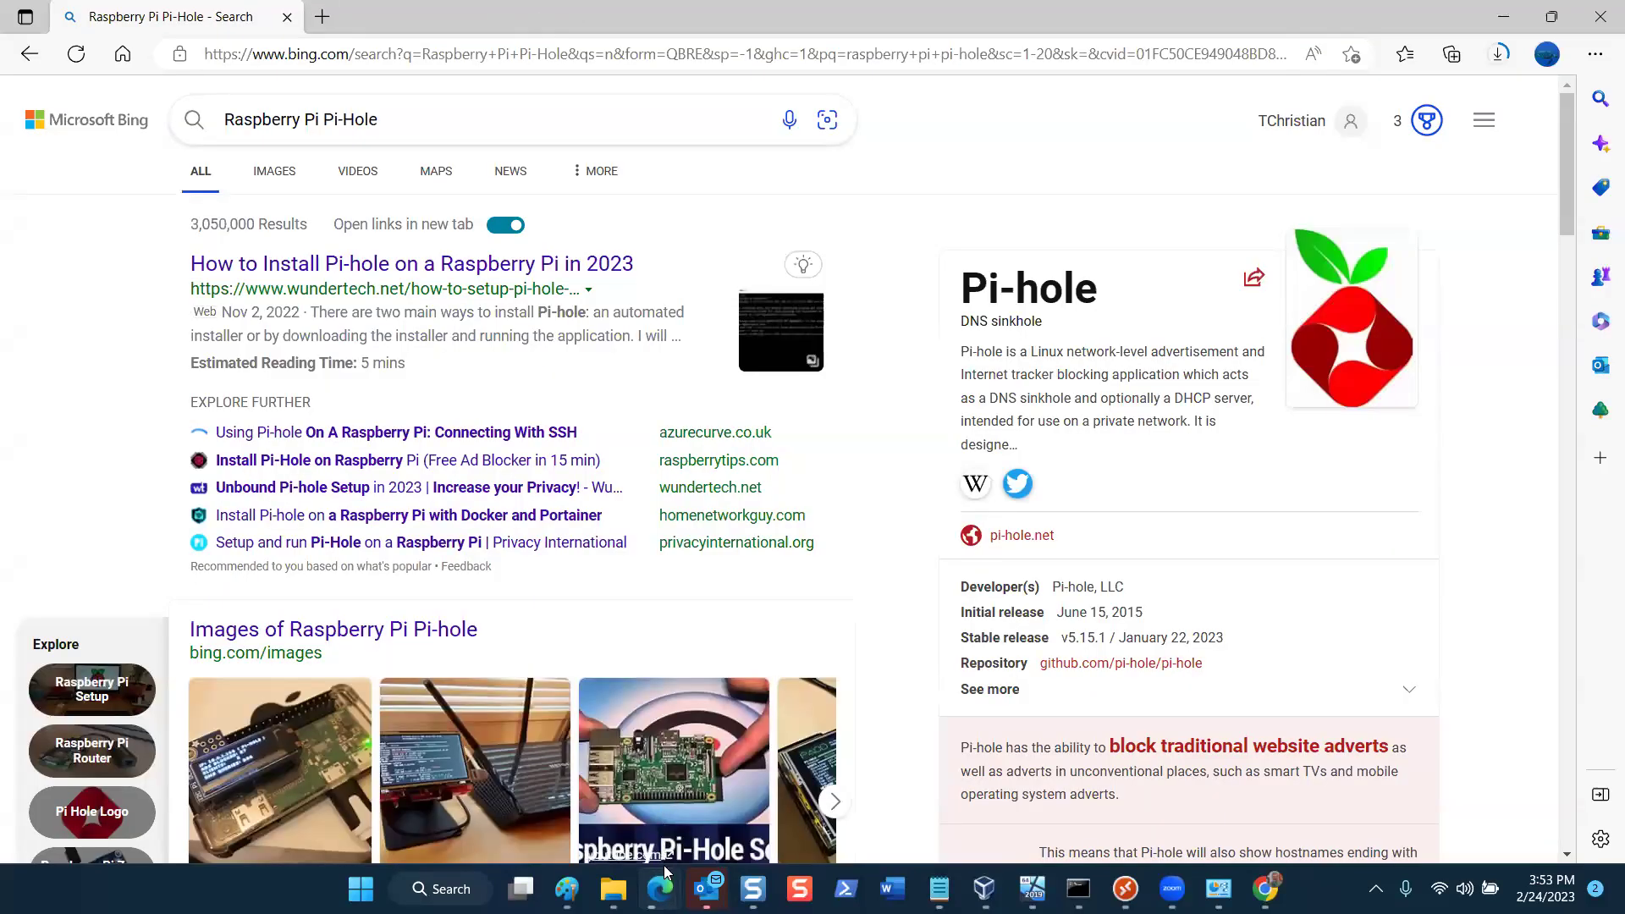
mouse_move(667, 883)
left_click(632, 794)
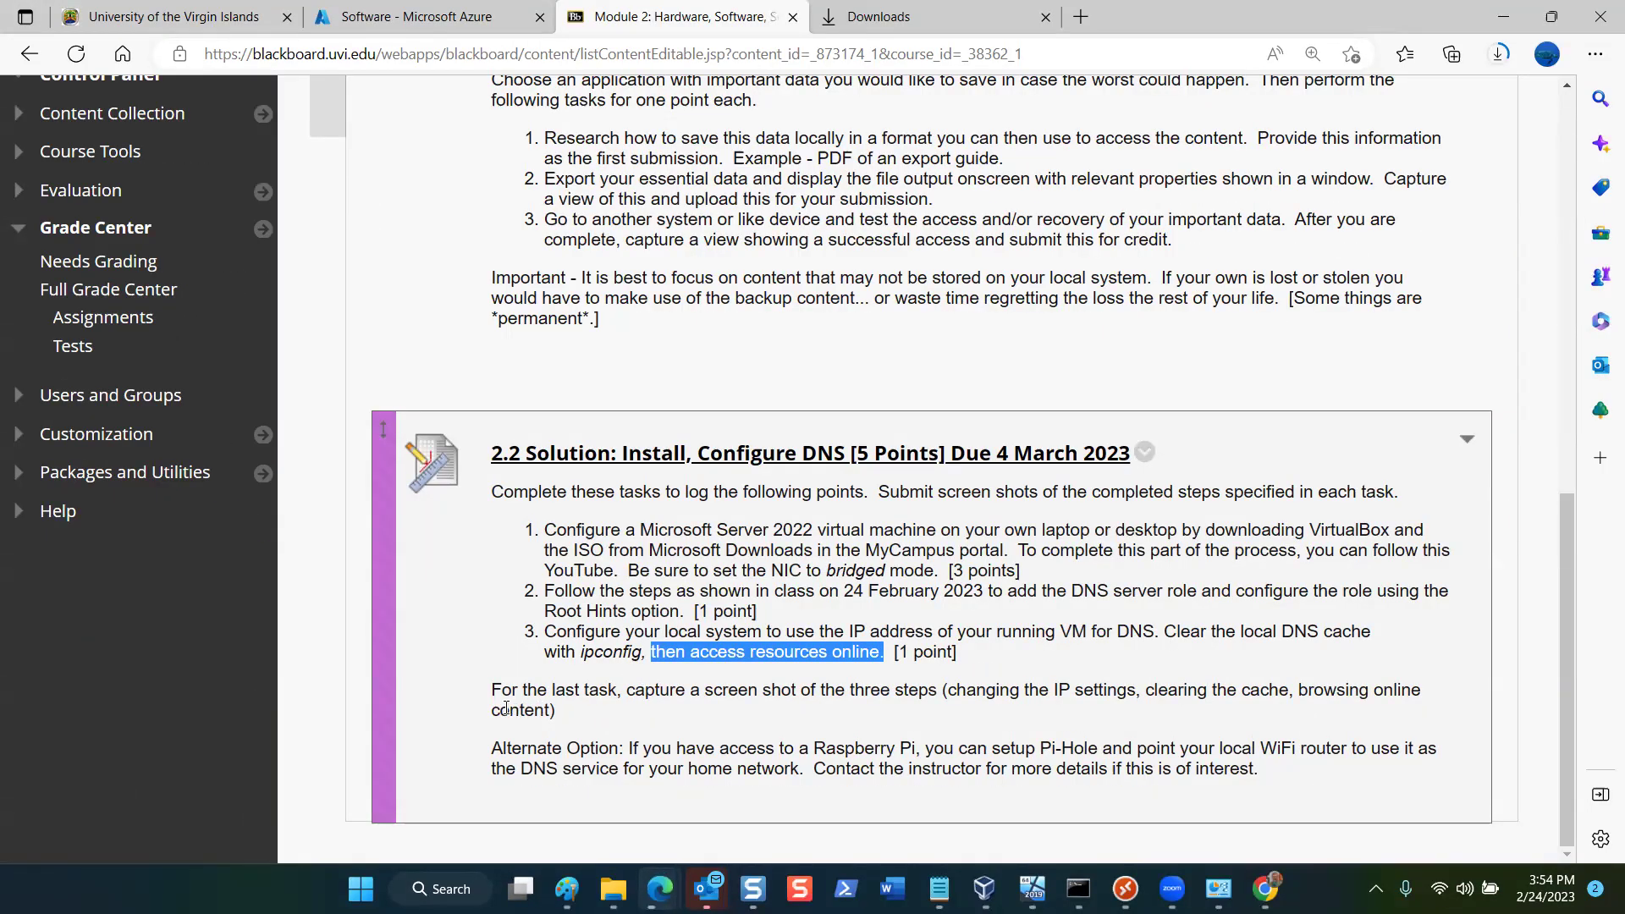
left_click_drag(494, 693, 564, 718)
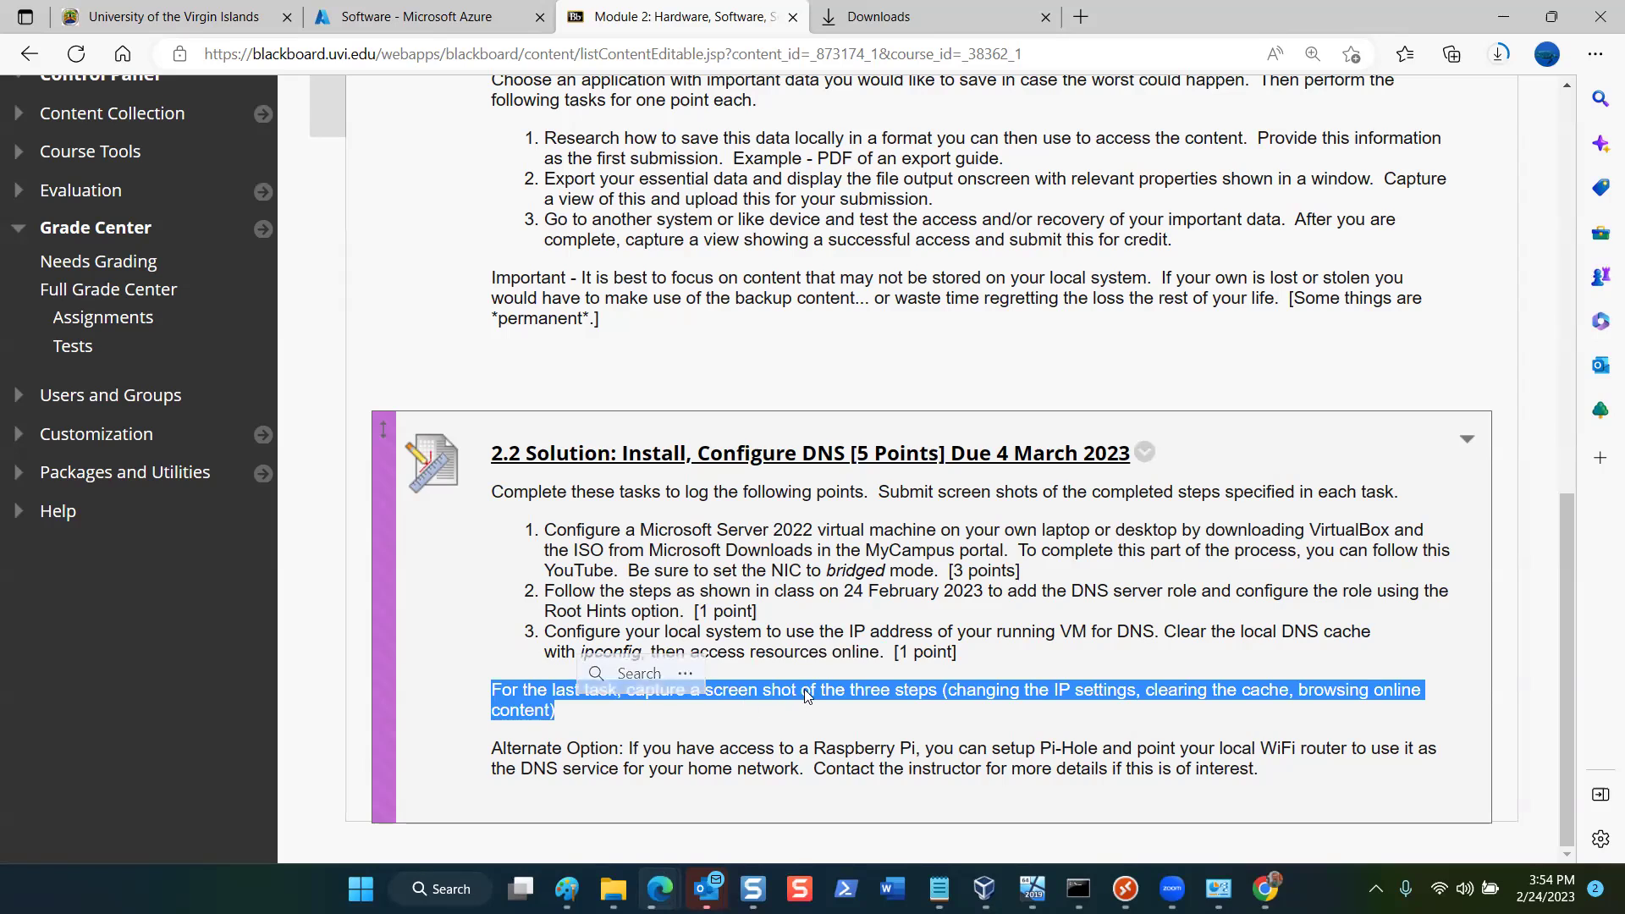
double_click(983, 689)
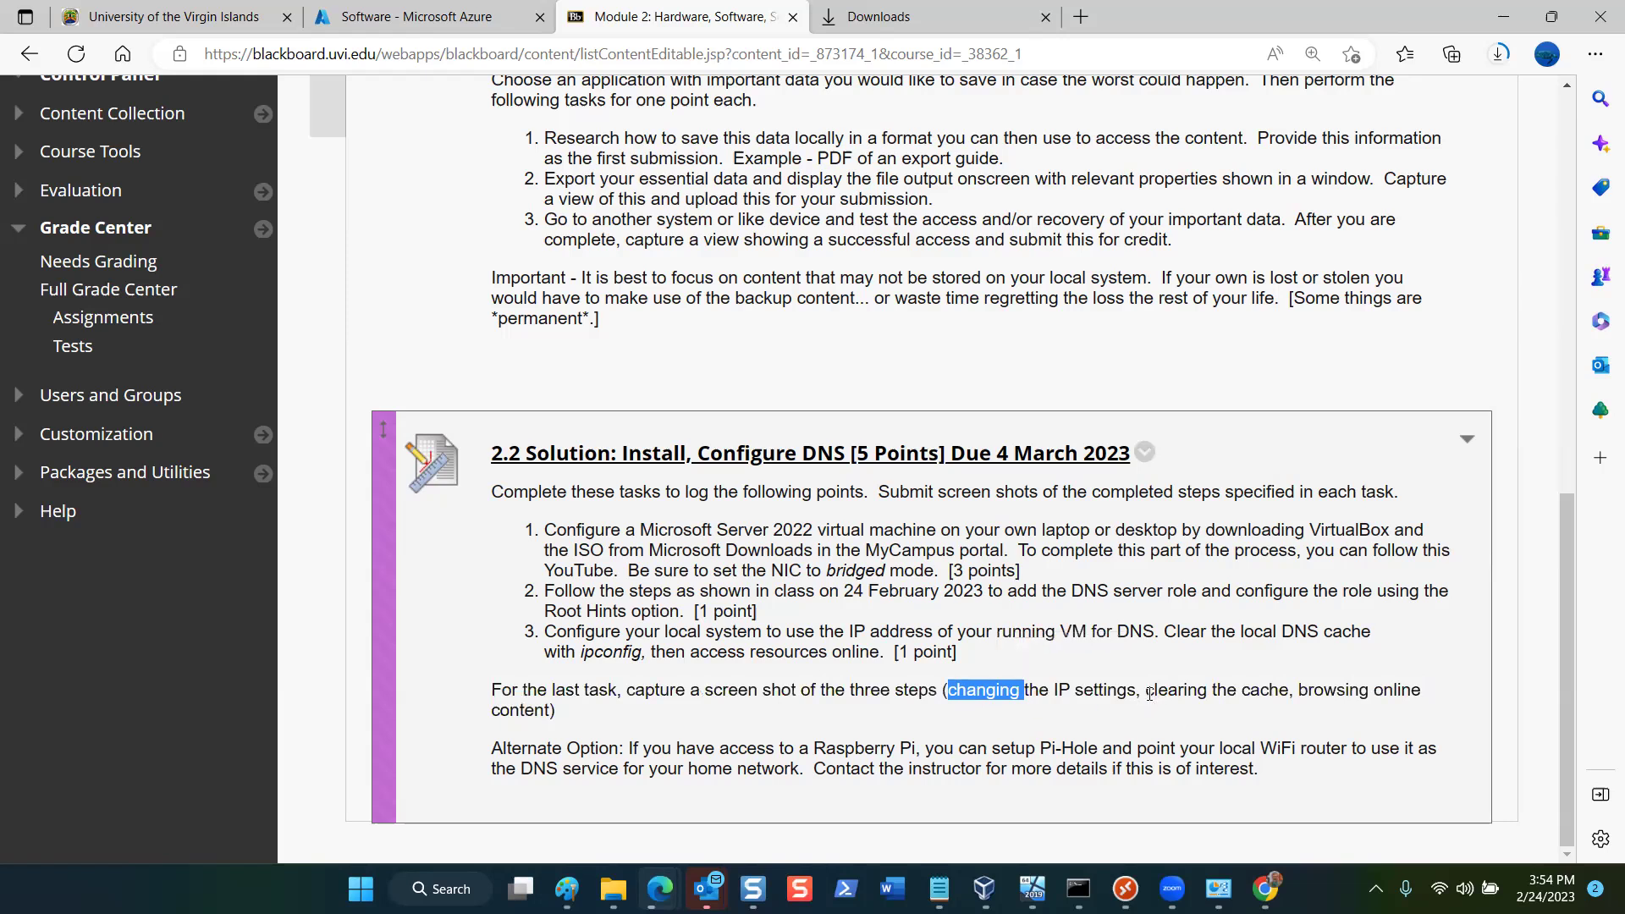
left_click(1318, 689)
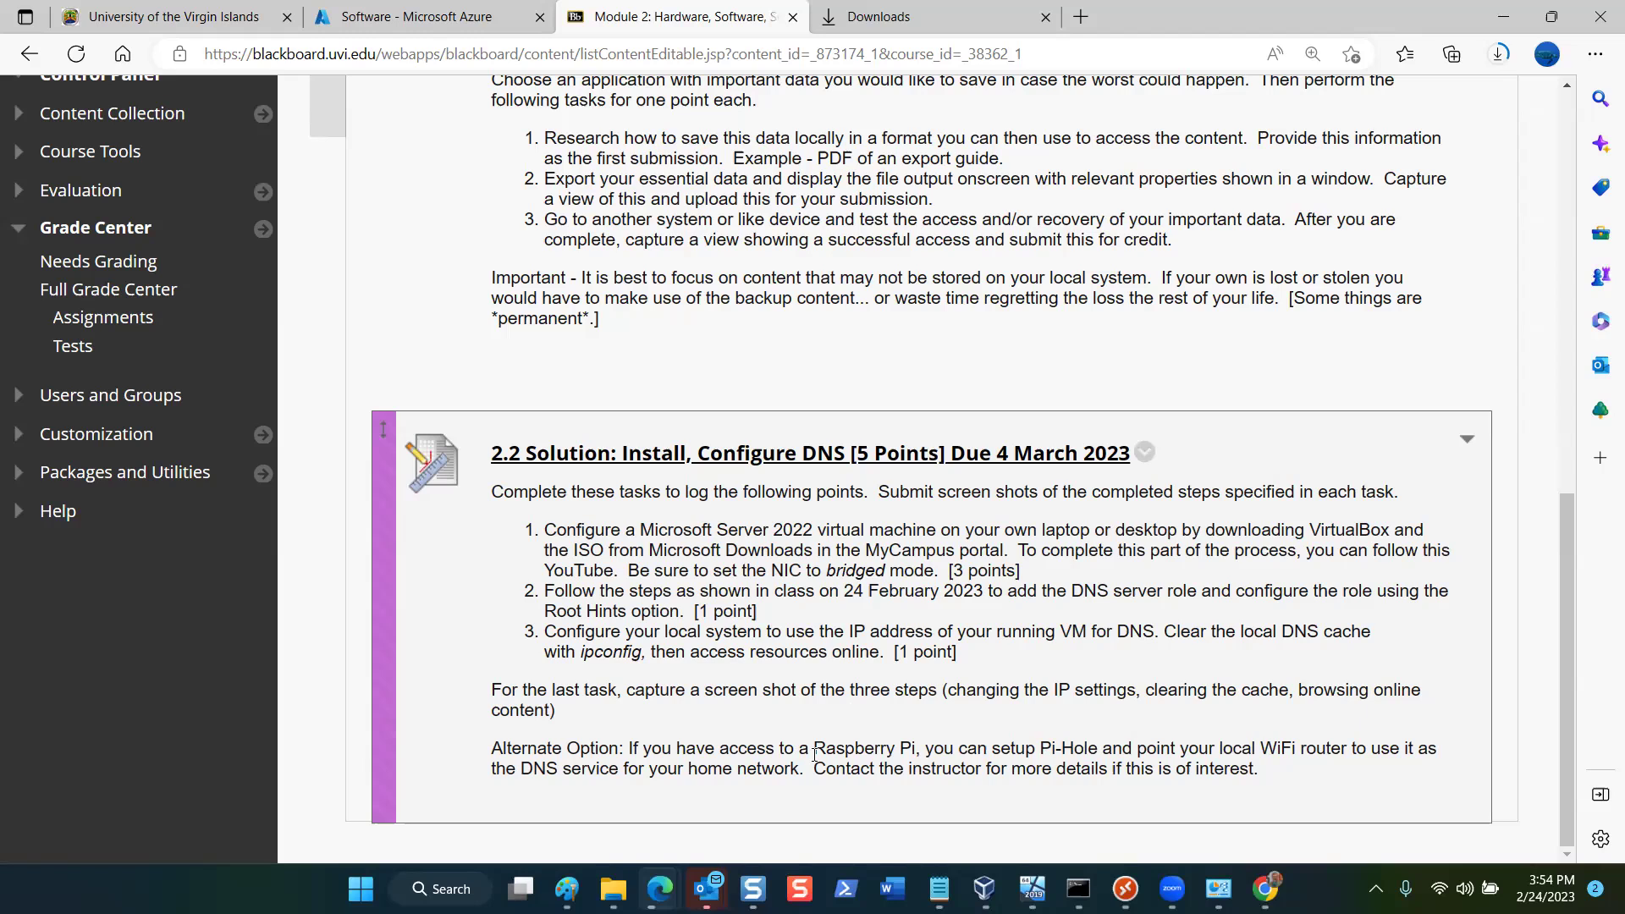
left_click_drag(816, 751, 918, 747)
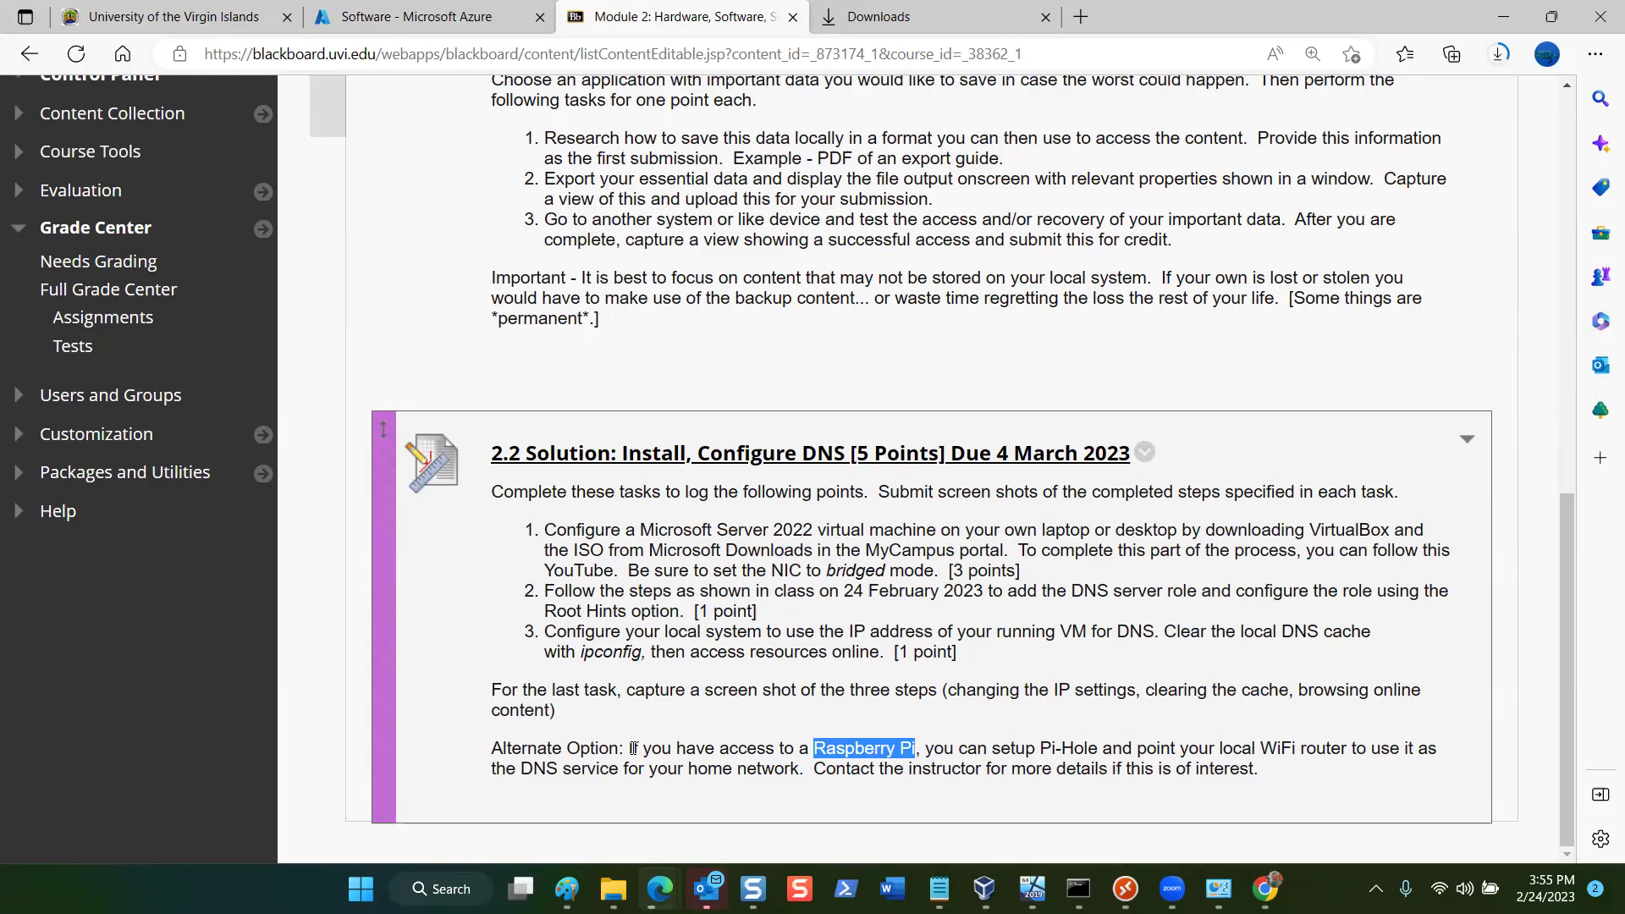
left_click_drag(631, 749, 1281, 780)
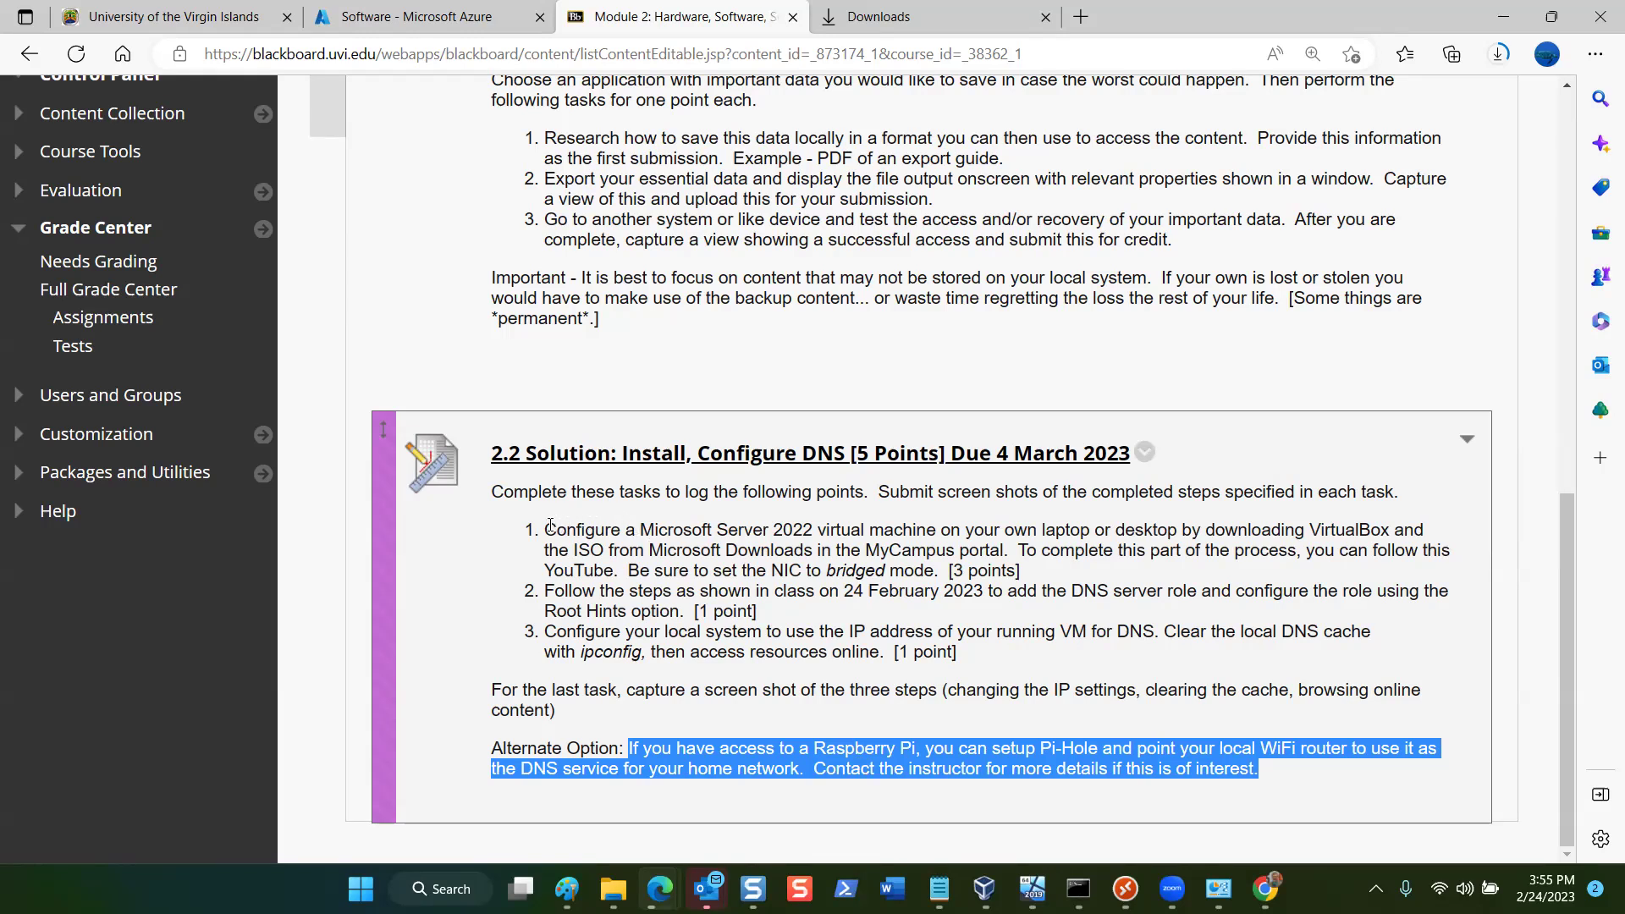
left_click_drag(547, 530, 777, 620)
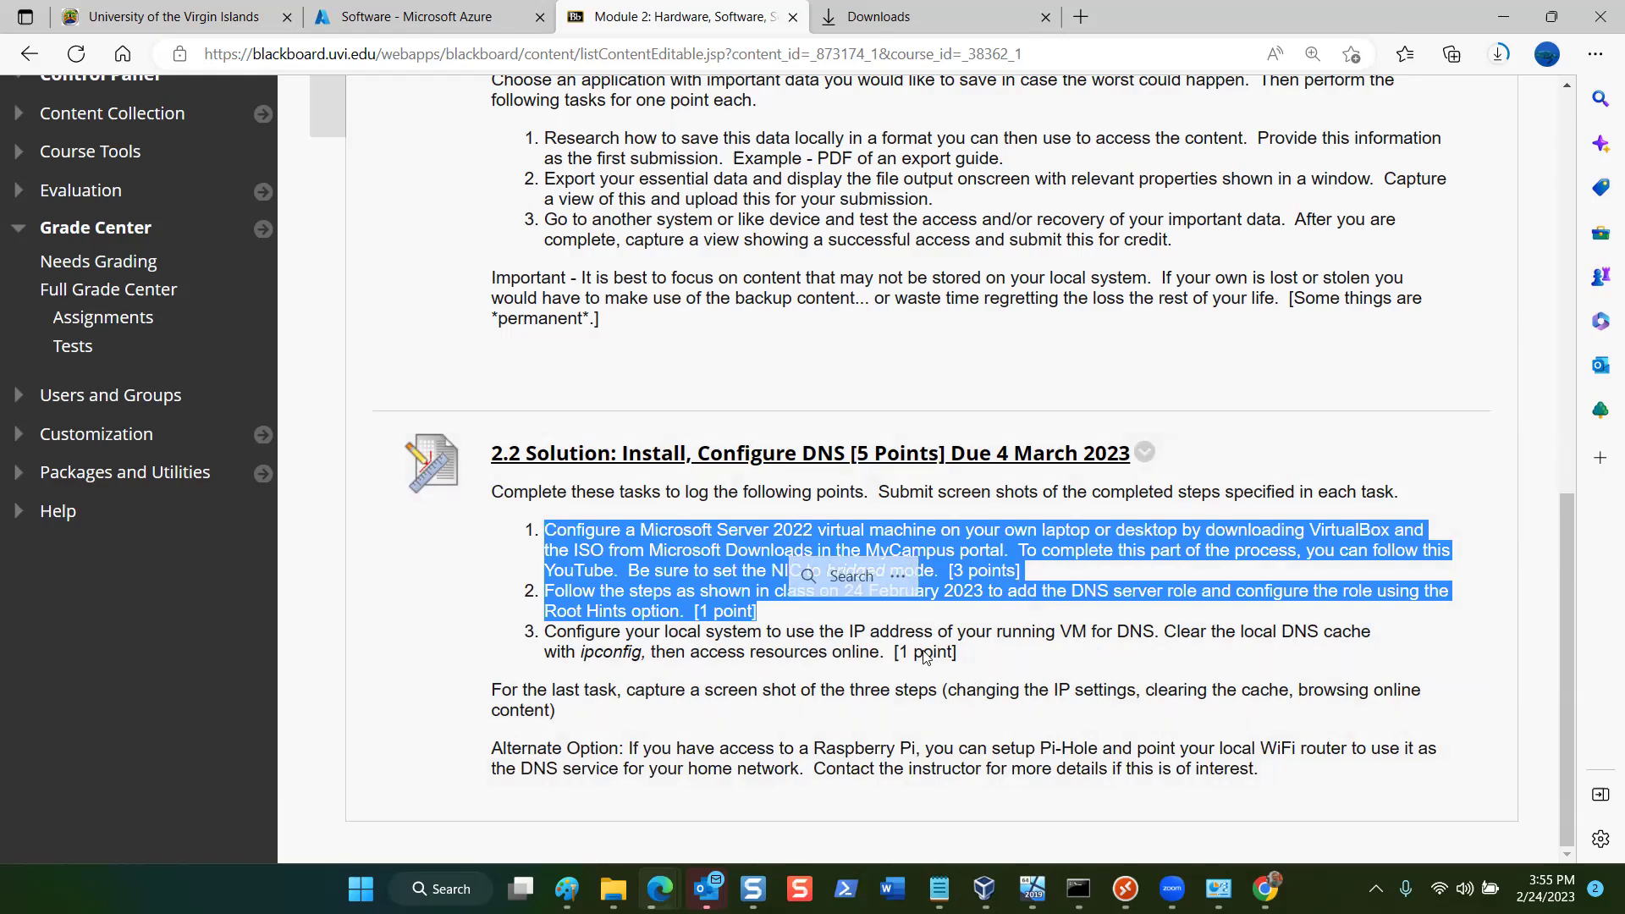
left_click(548, 637)
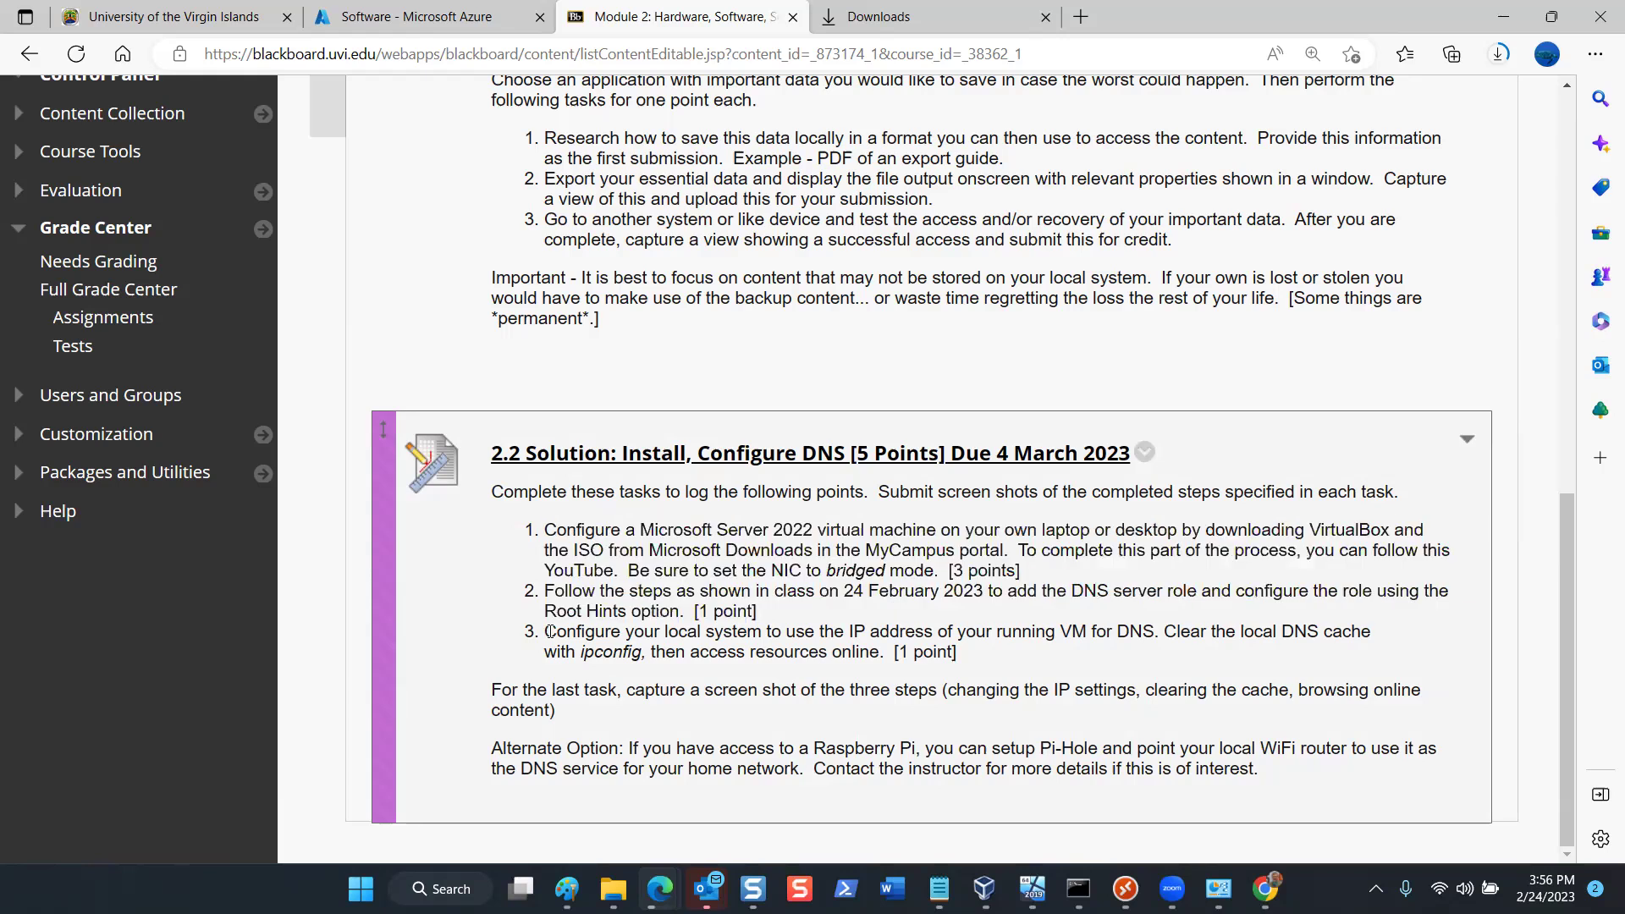
left_click_drag(662, 641, 981, 653)
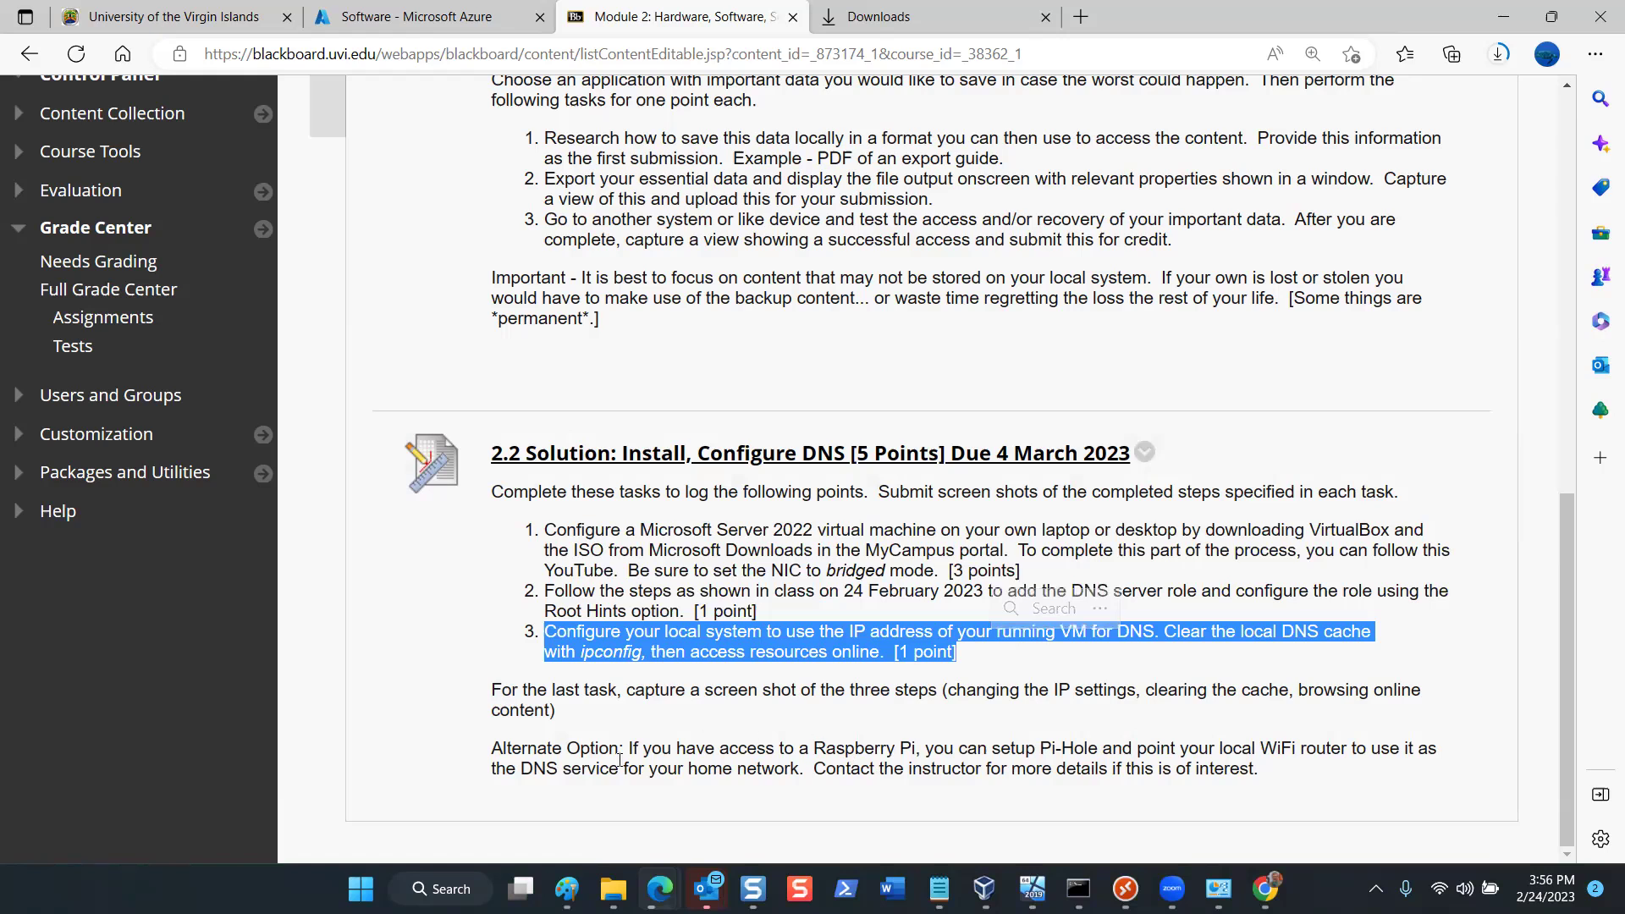
left_click_drag(618, 749, 491, 750)
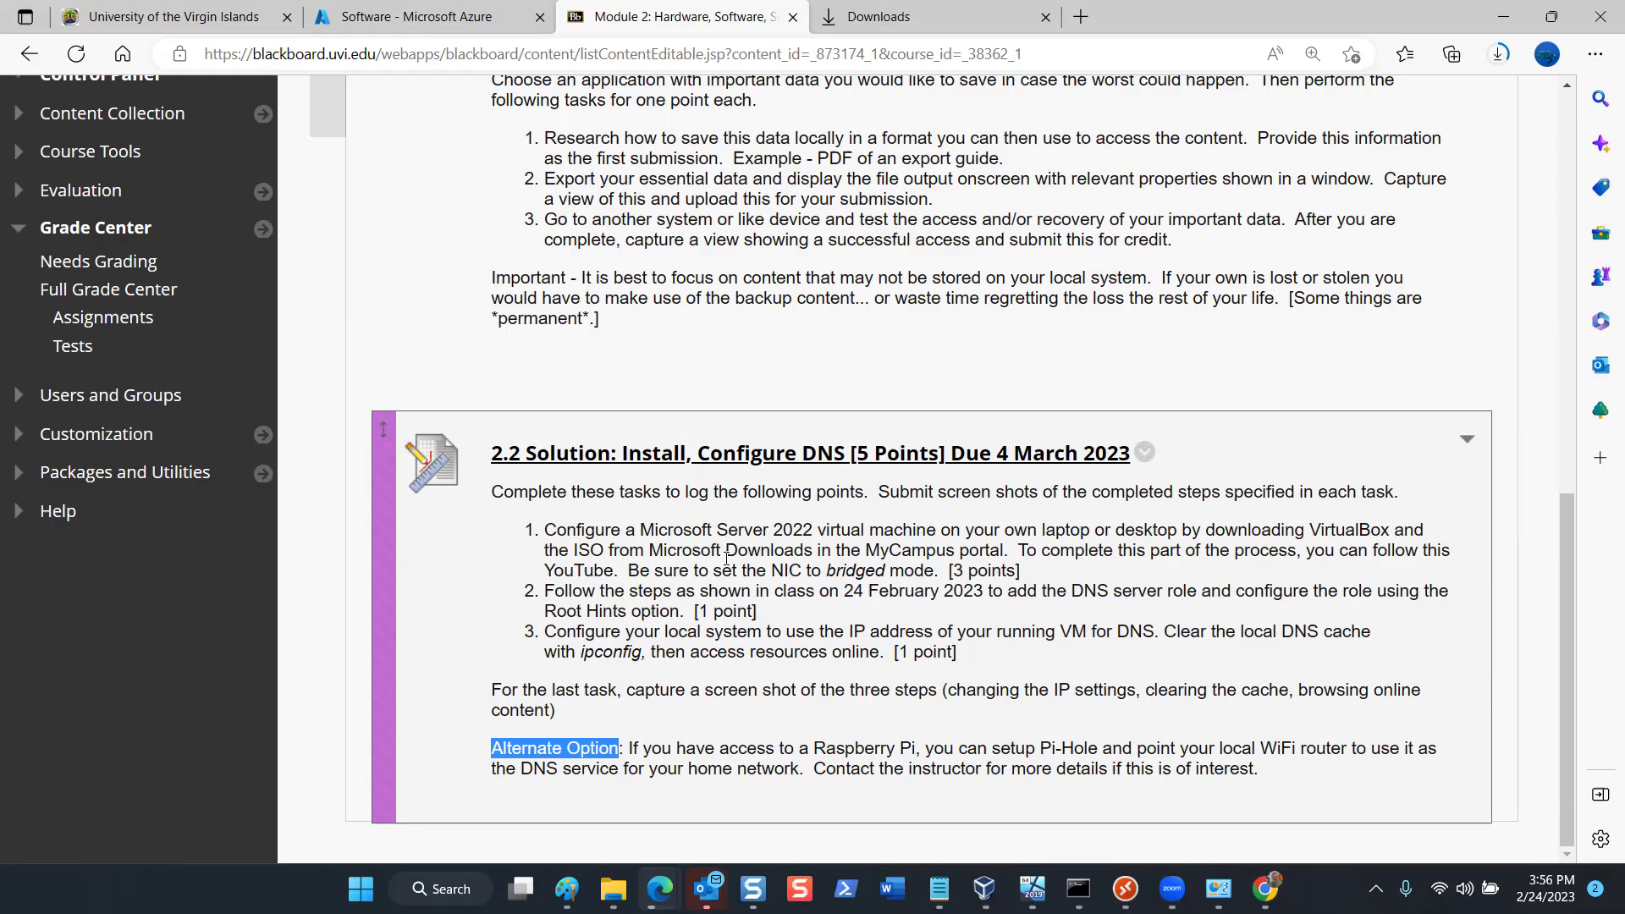
mouse_move(1265, 889)
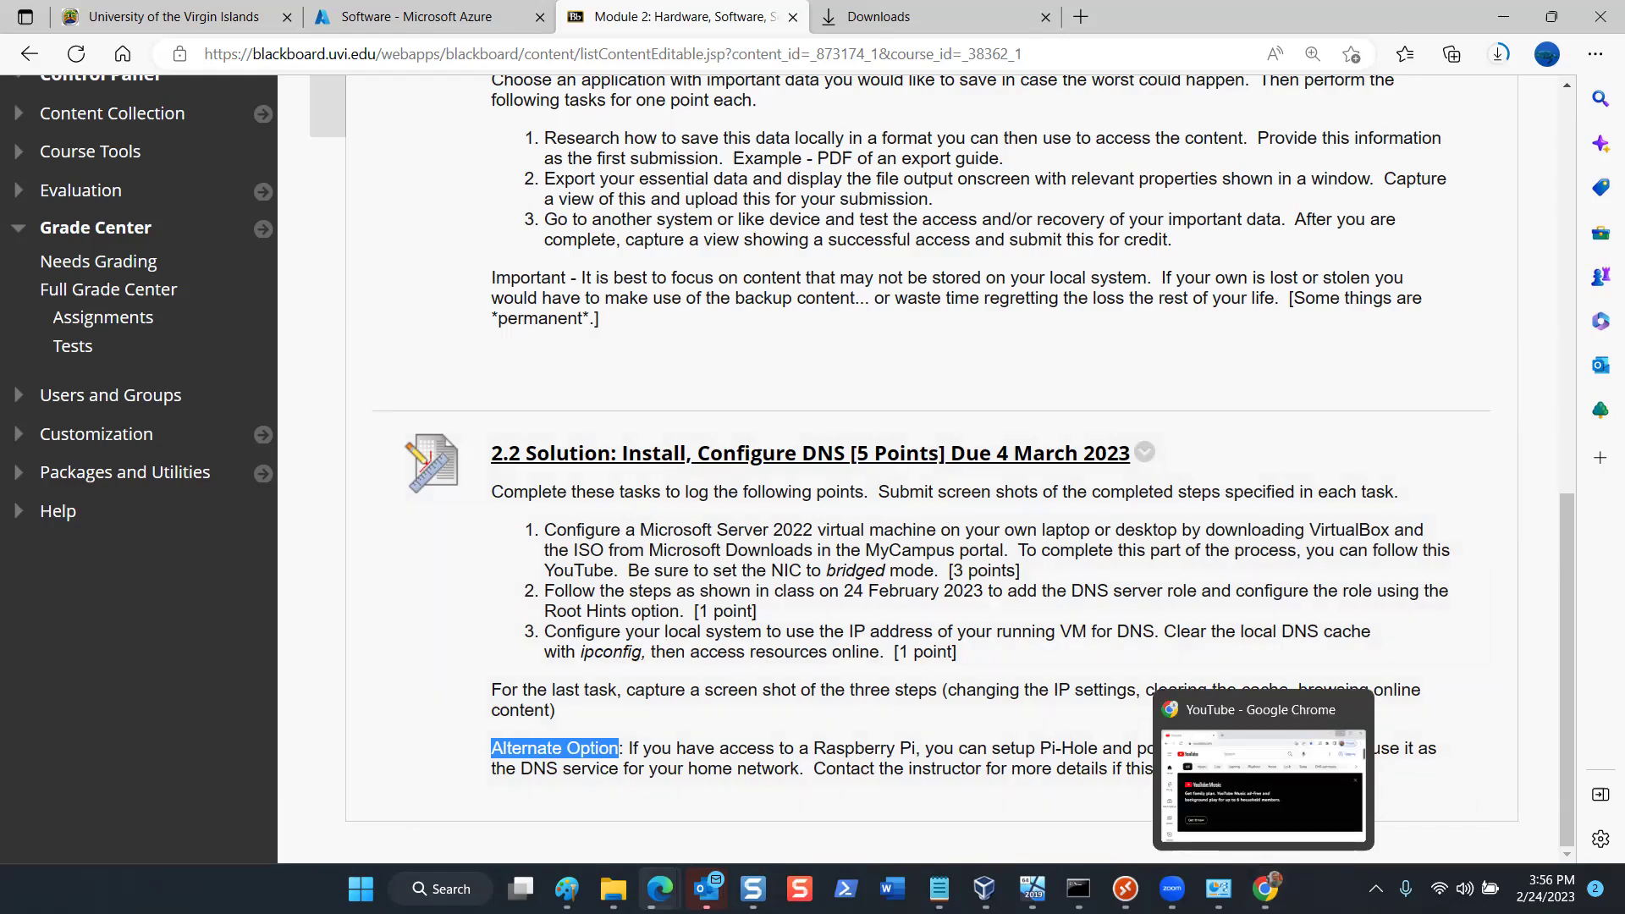
- Return to the Raspberry Pi Pi-Hole Bing results and highlight words in the search query
mouse_move(660, 889)
left_click(787, 775)
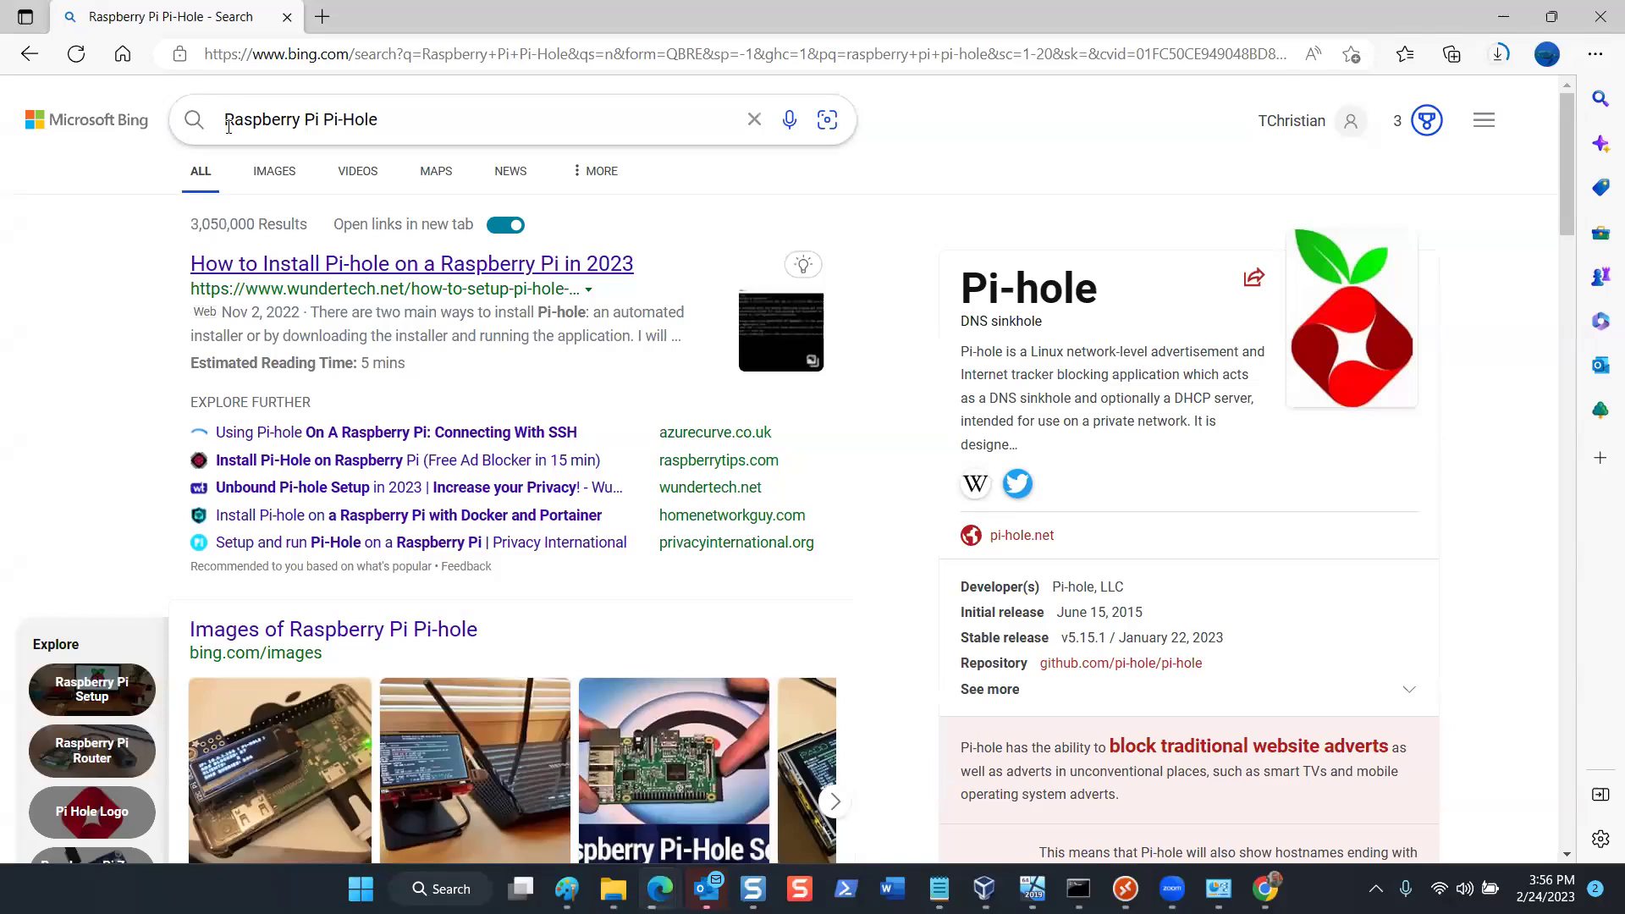
double_click(270, 124)
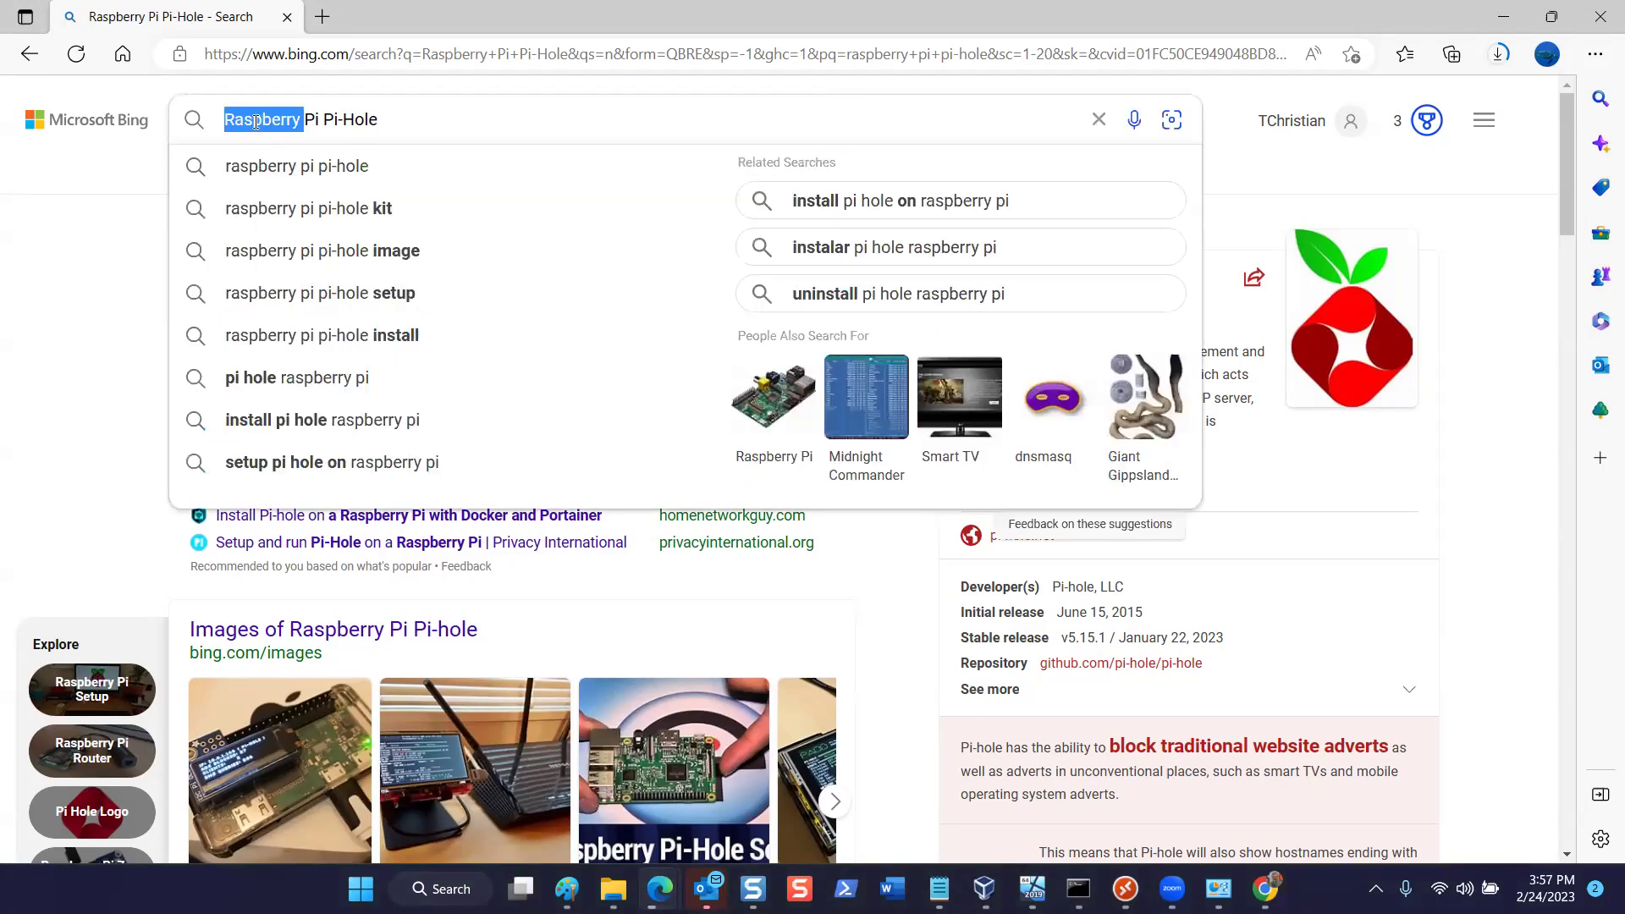
left_click(256, 123)
left_click_drag(256, 123, 263, 123)
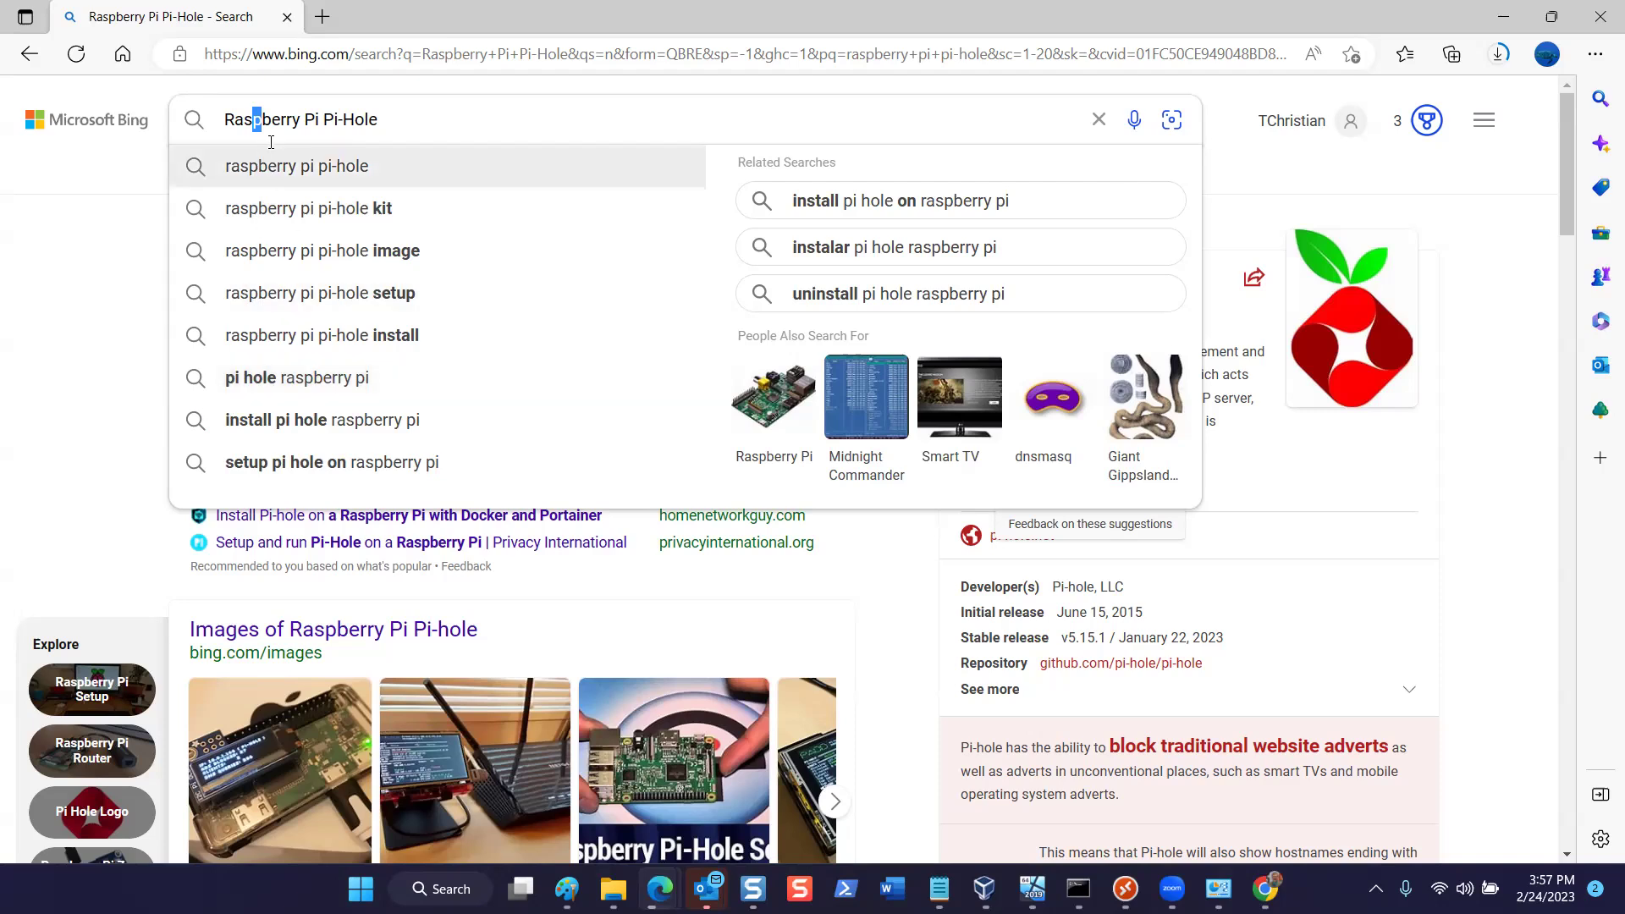
left_click_drag(320, 118, 306, 118)
left_click(324, 120)
left_click(379, 127, "shift")
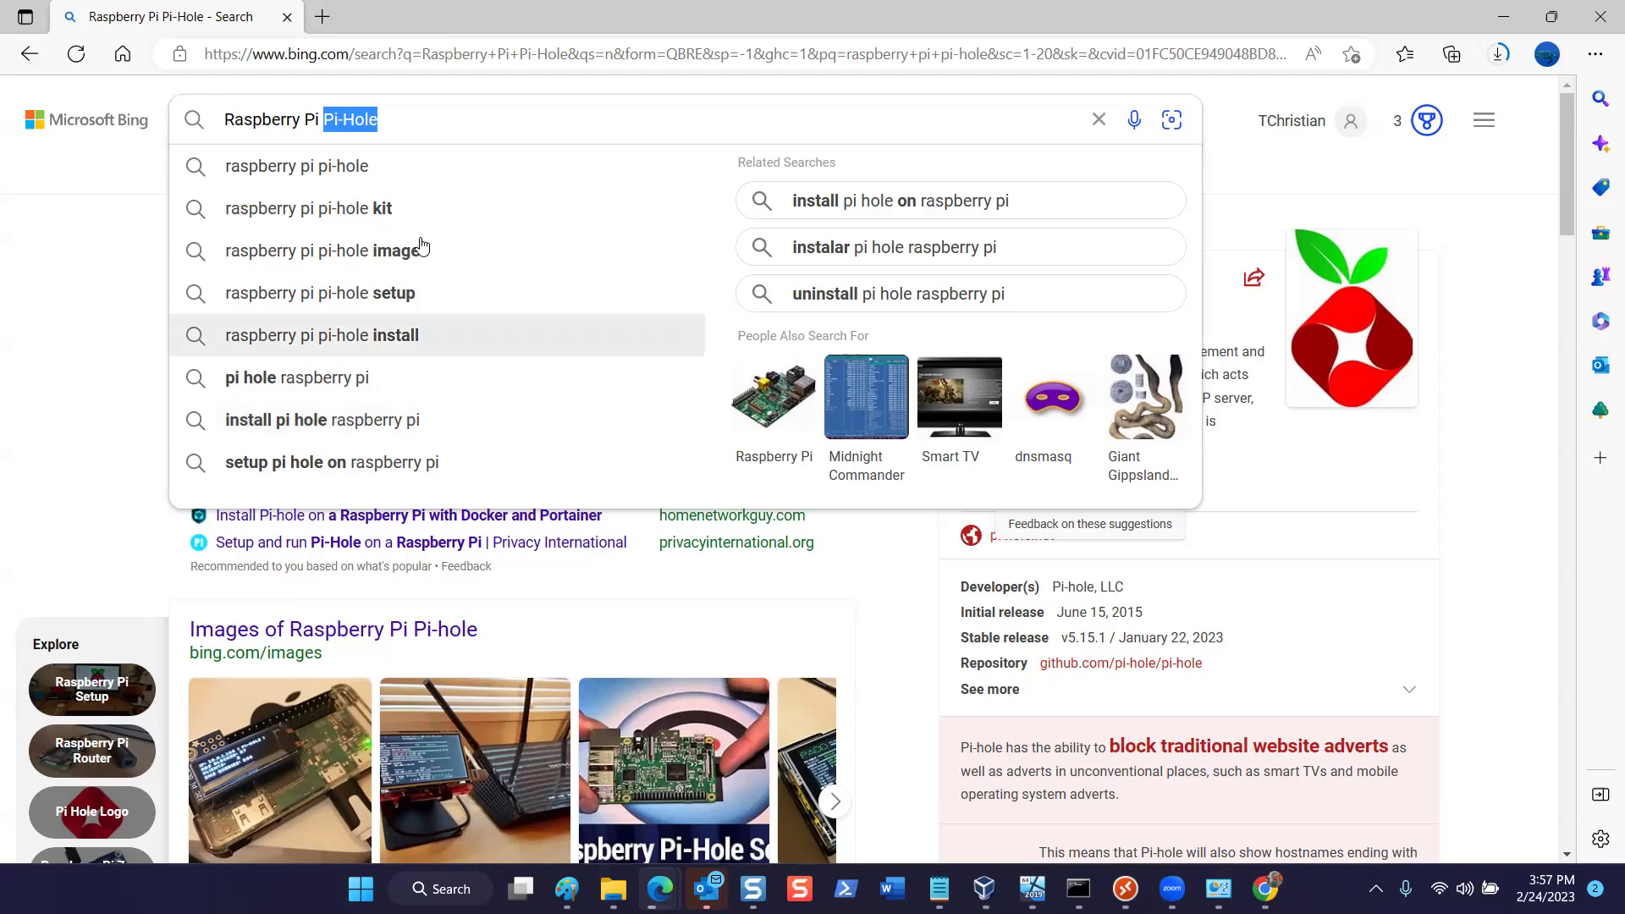
- Empty the search box and scroll the results down to the official Pi-hole site
left_click(1105, 124)
scroll(770, 559, "down", 4)
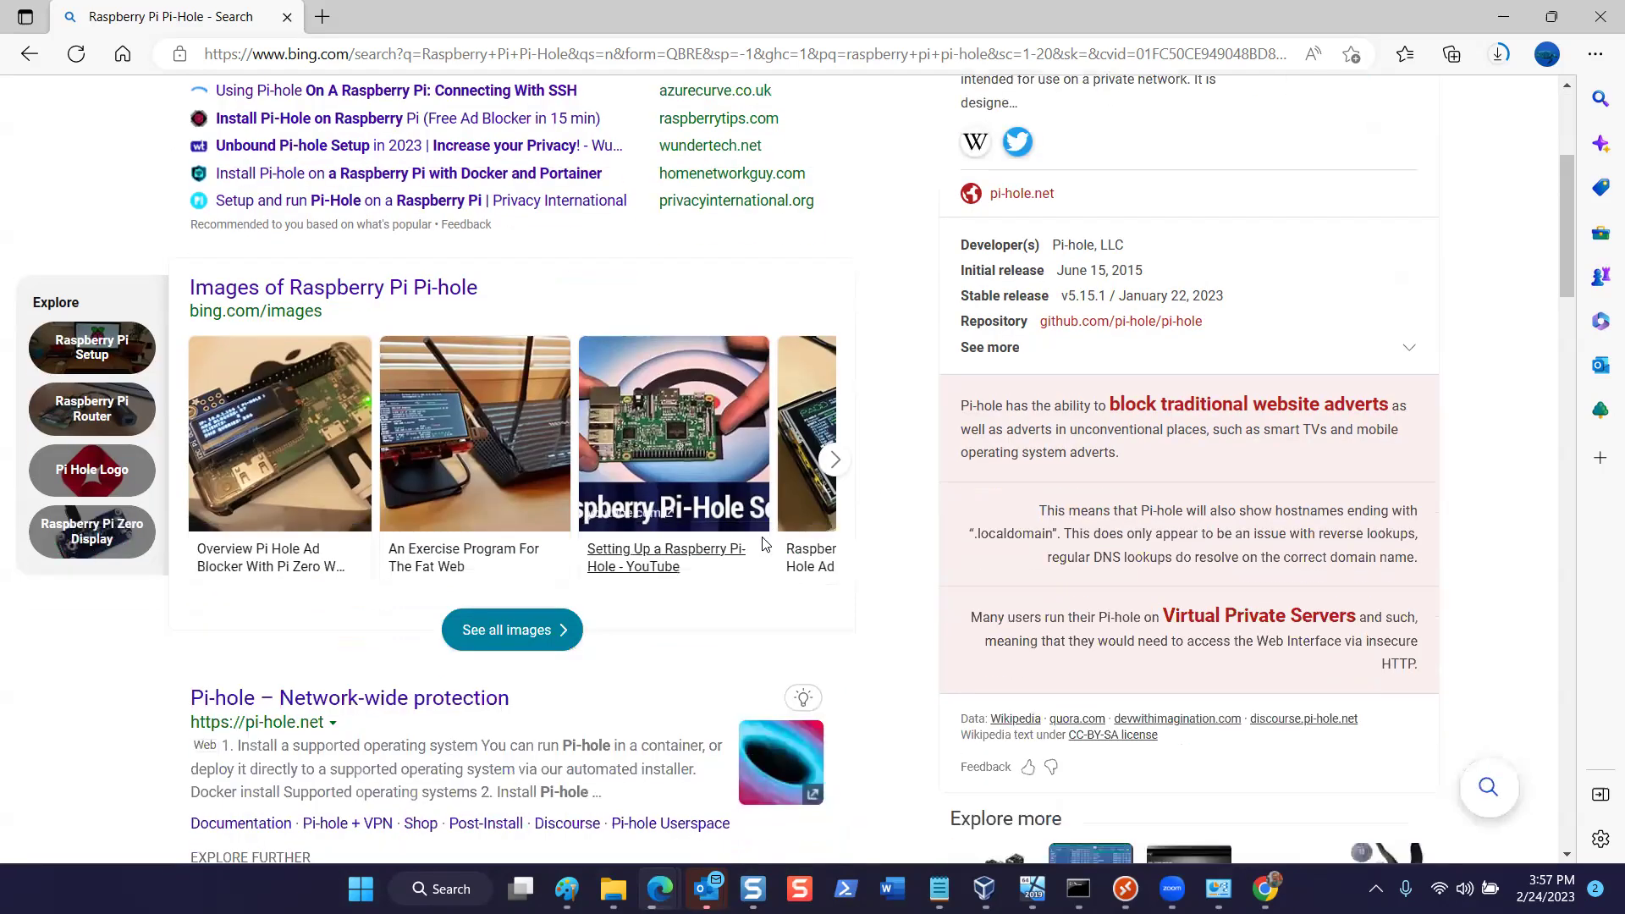
mouse_move(673, 419)
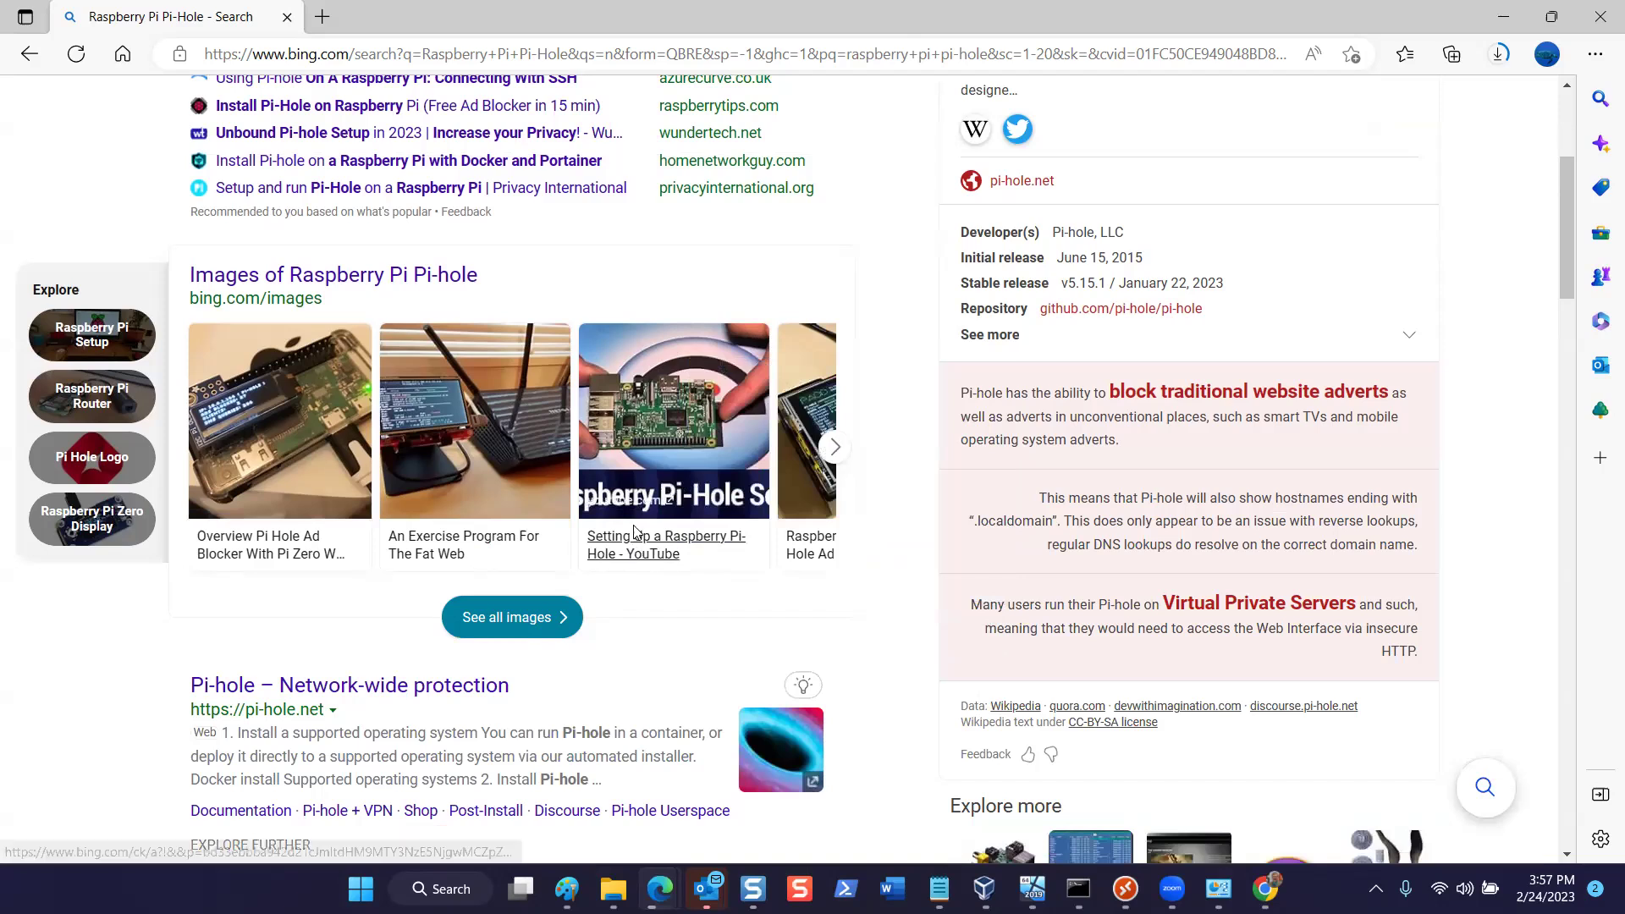
scroll(546, 461, "down", 4)
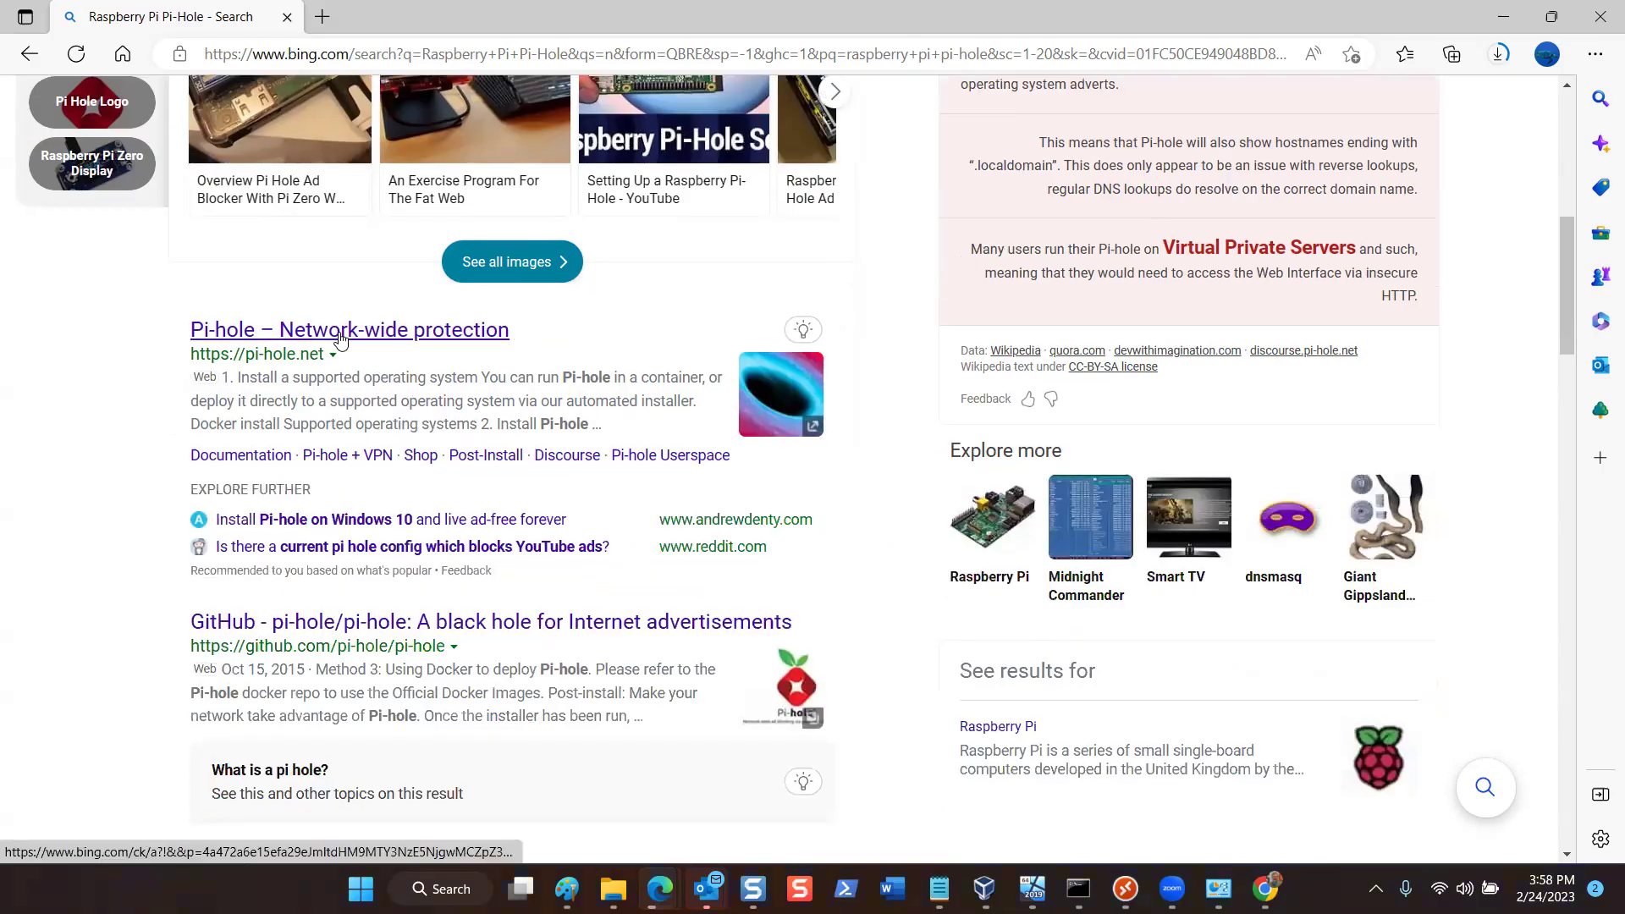
- Open pi-hole.net, scroll to '2. Install Pi-hole', and follow INSTALL PI-HOLE to the GitHub README
left_click(349, 332)
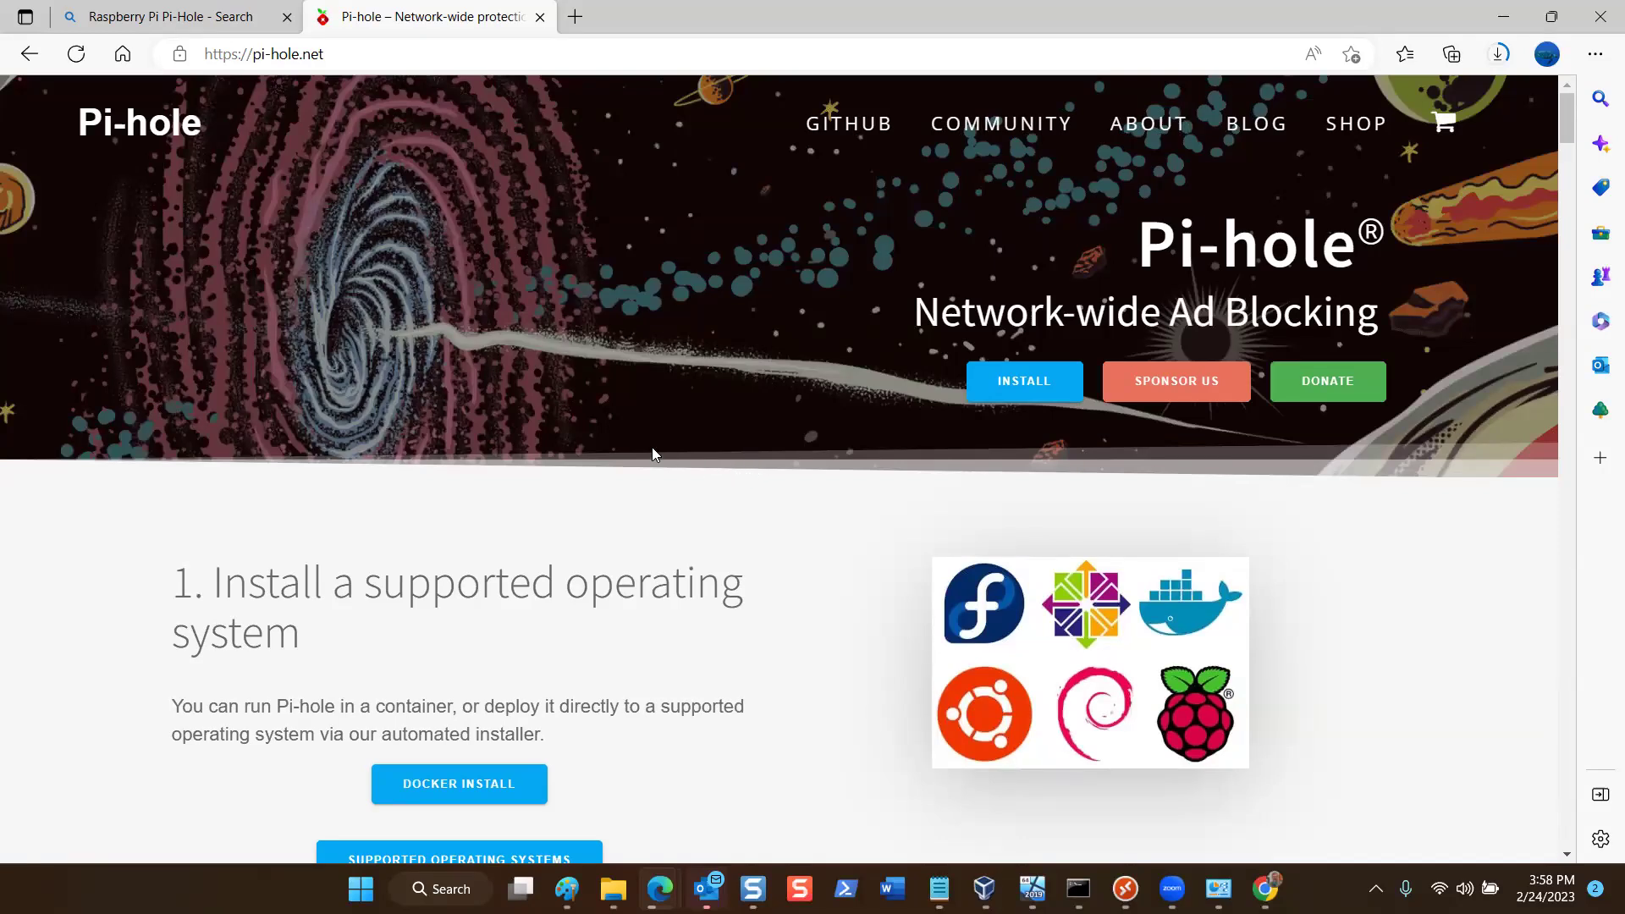
scroll(652, 449, "down", 4)
scroll(720, 421, "down", 5)
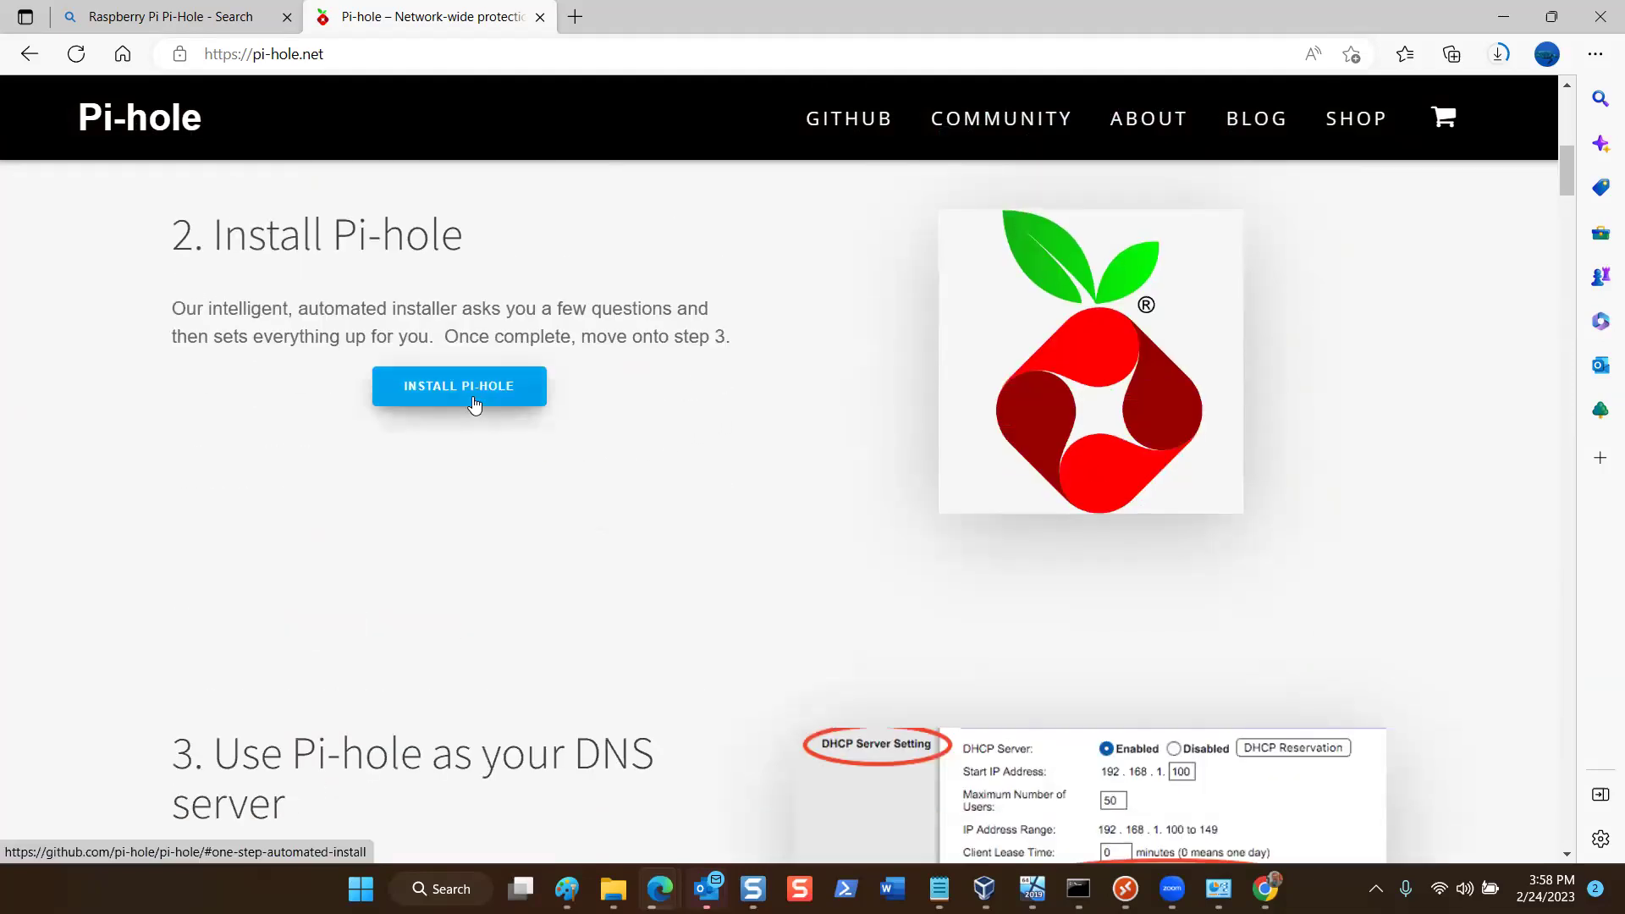
mouse_move(1075, 118)
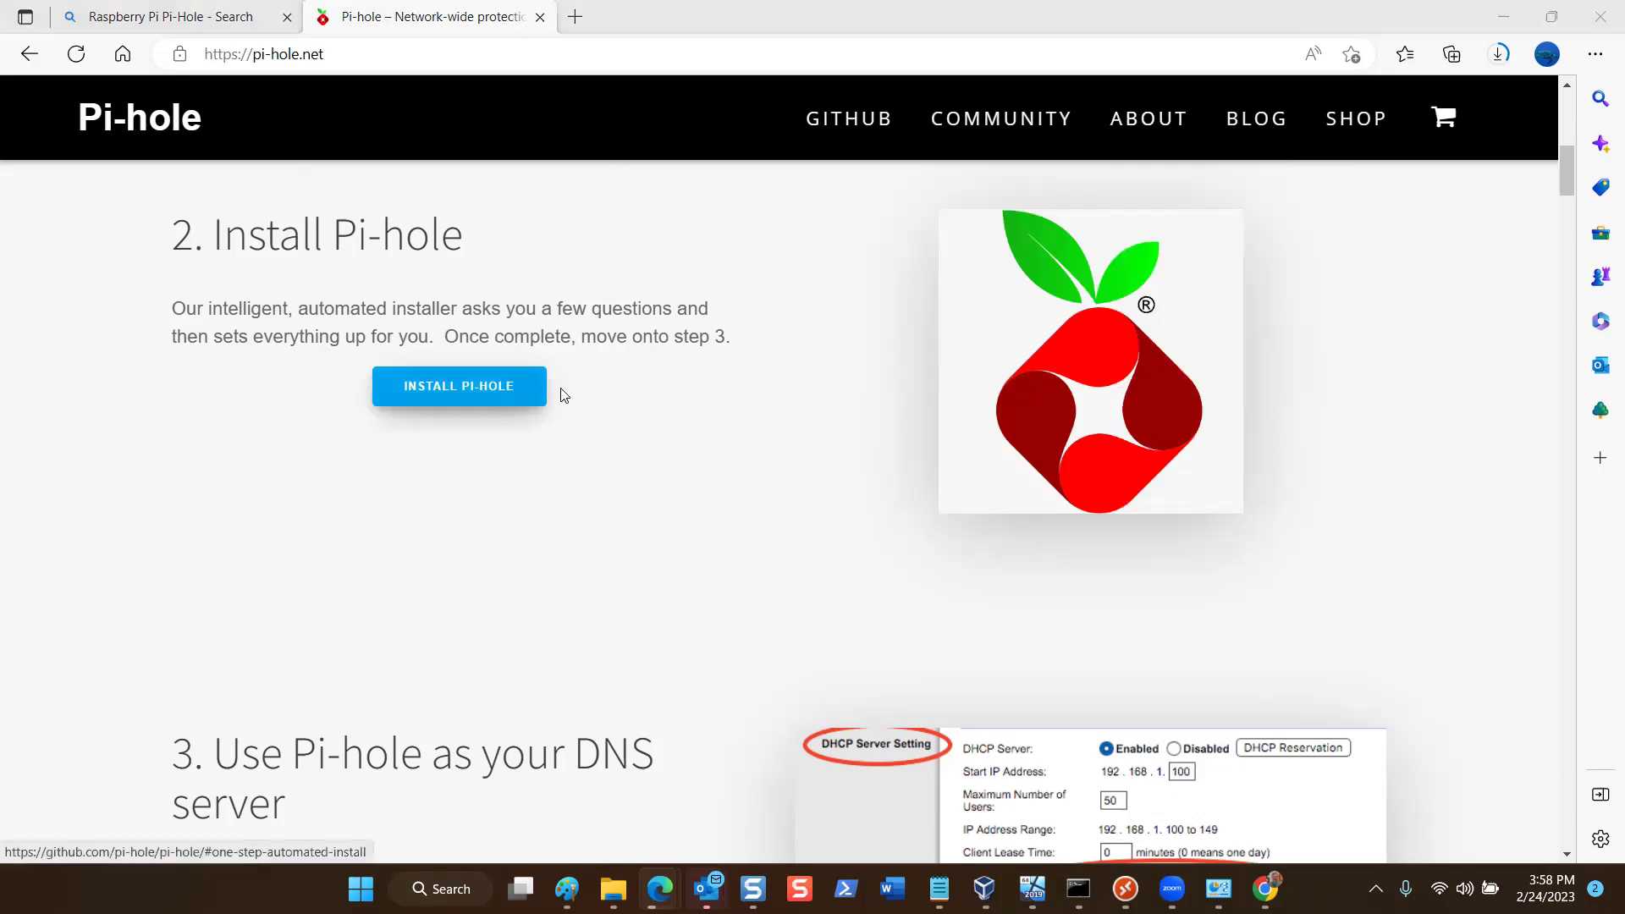
scroll(769, 390, "up", 2)
scroll(769, 389, "up", 6)
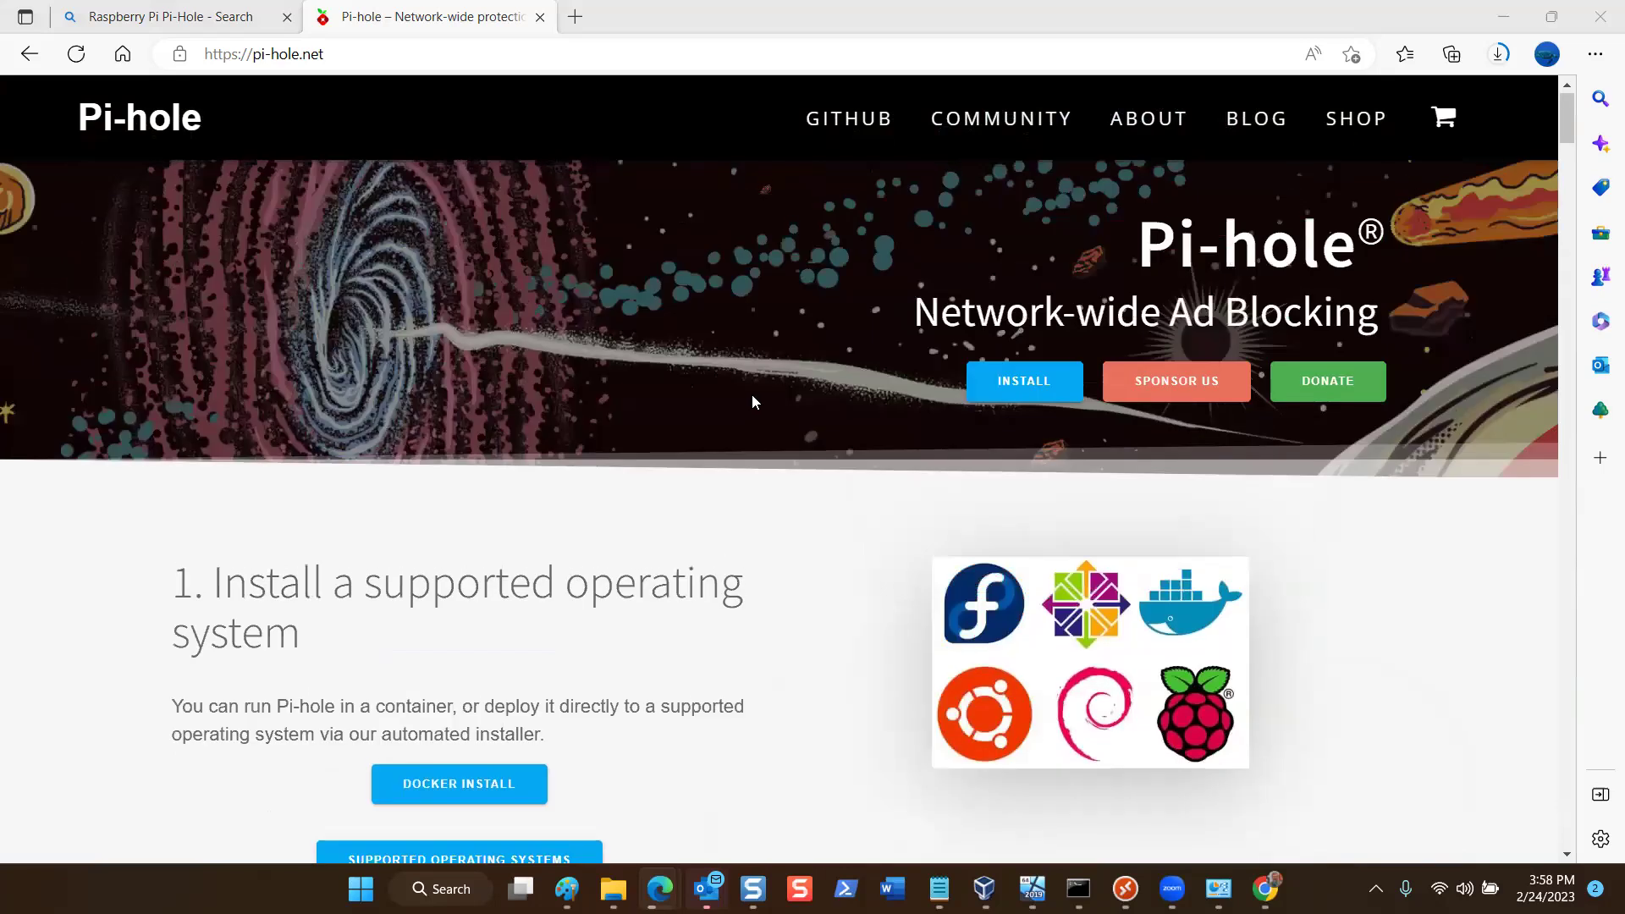
scroll(755, 401, "down", 7)
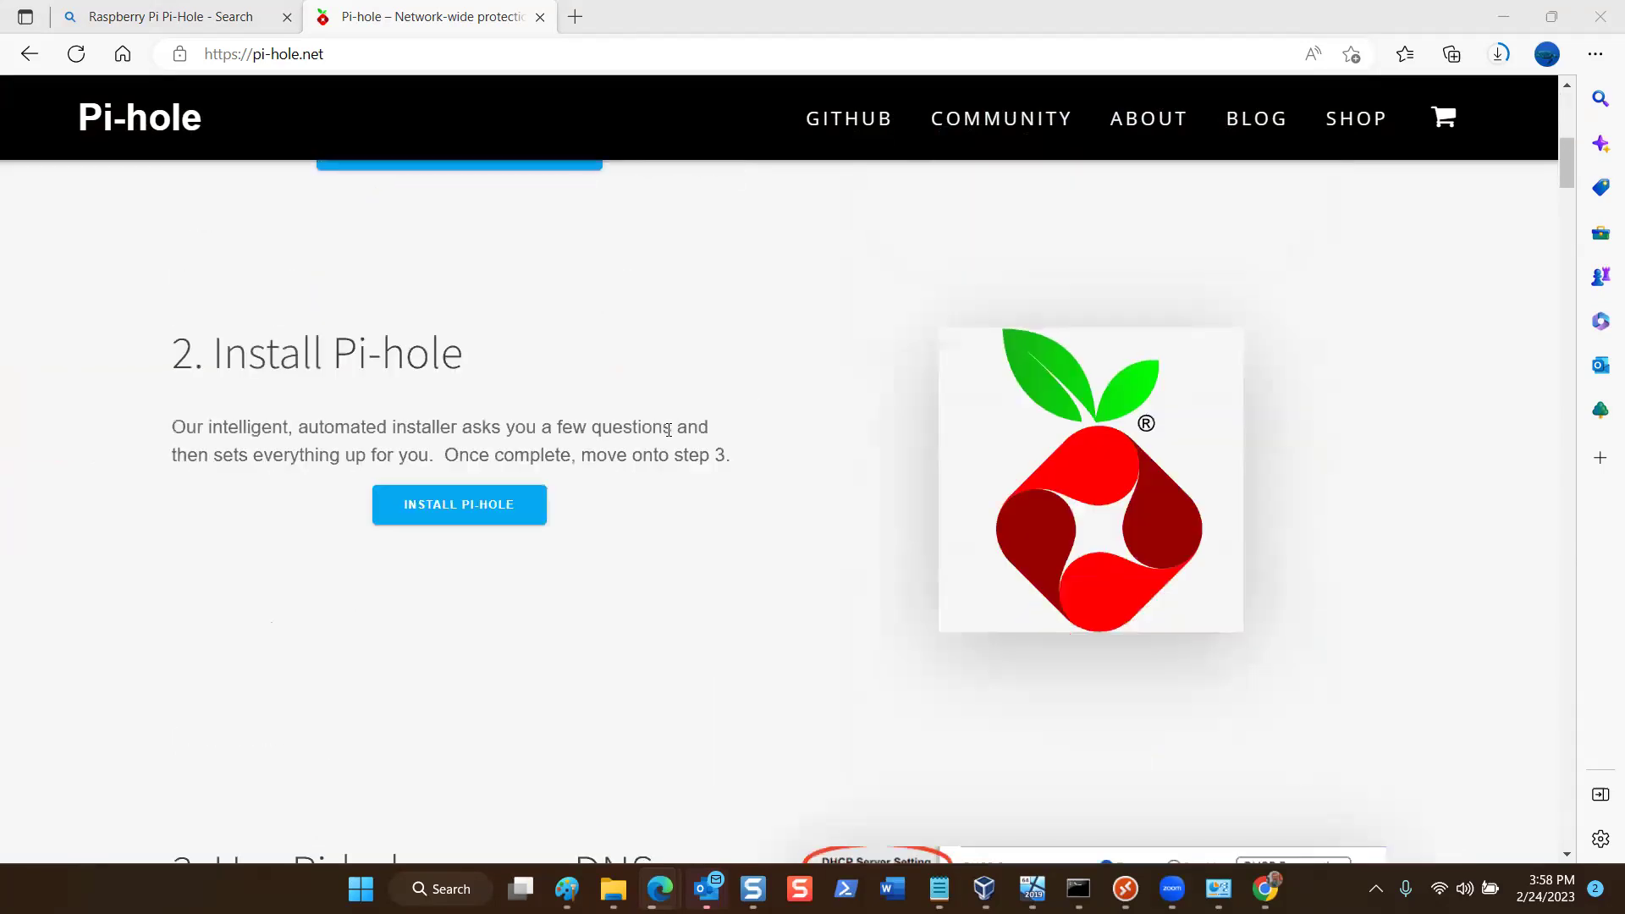
left_click(476, 505)
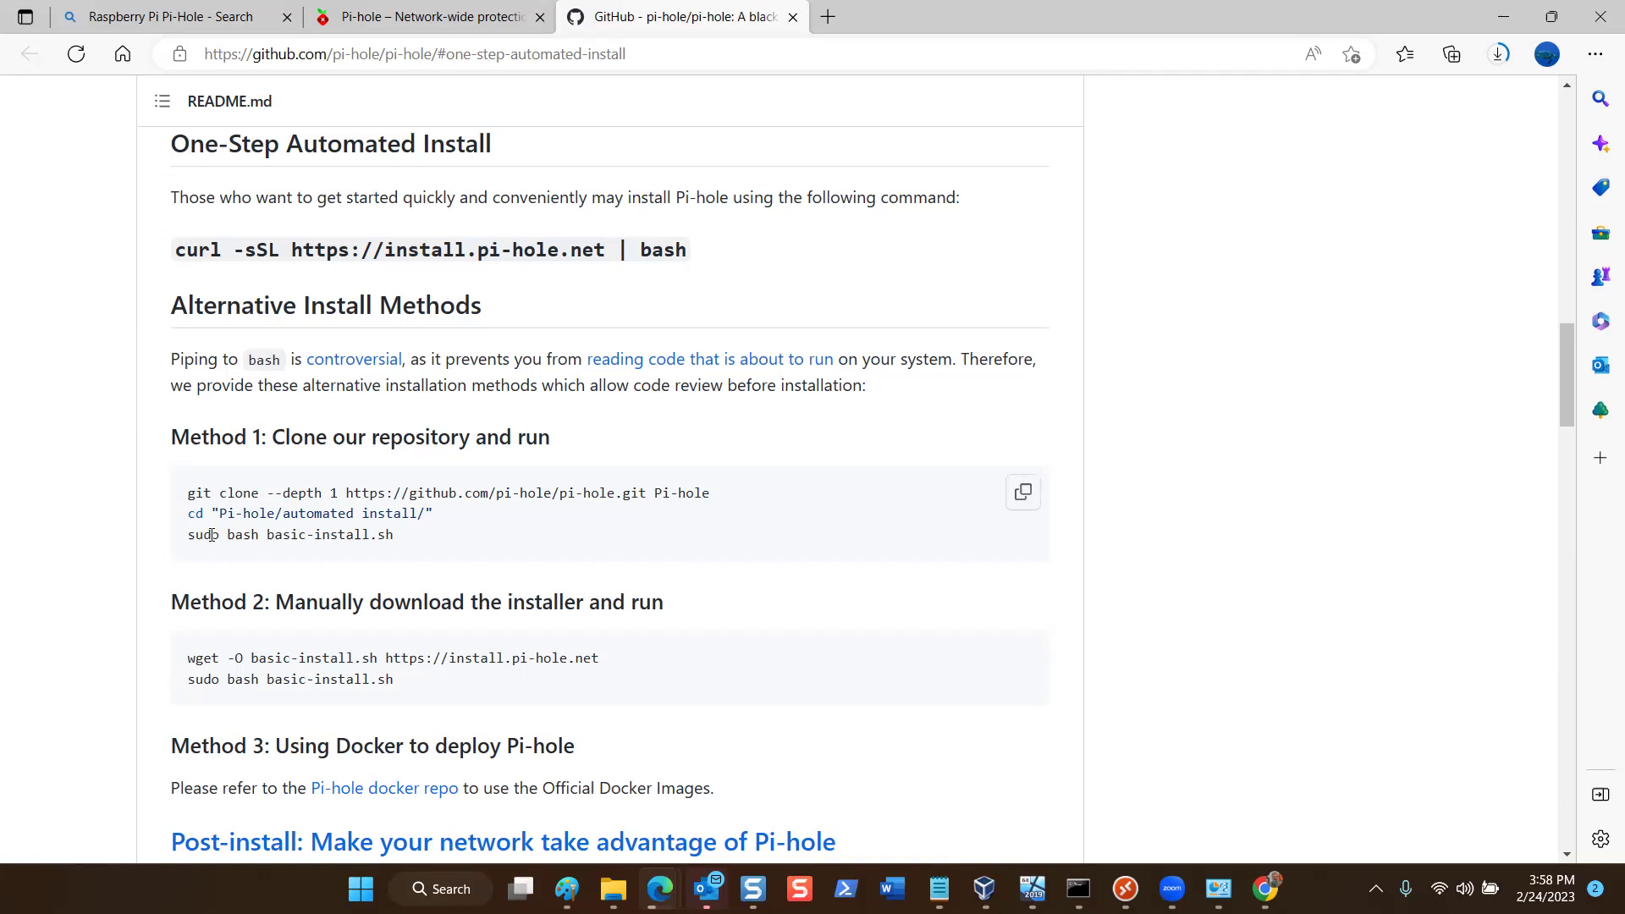
- Highlight the git clone command and the sudo install command in the README
double_click(193, 492)
left_click_drag(227, 486, 622, 515)
left_click_drag(699, 477, 730, 496)
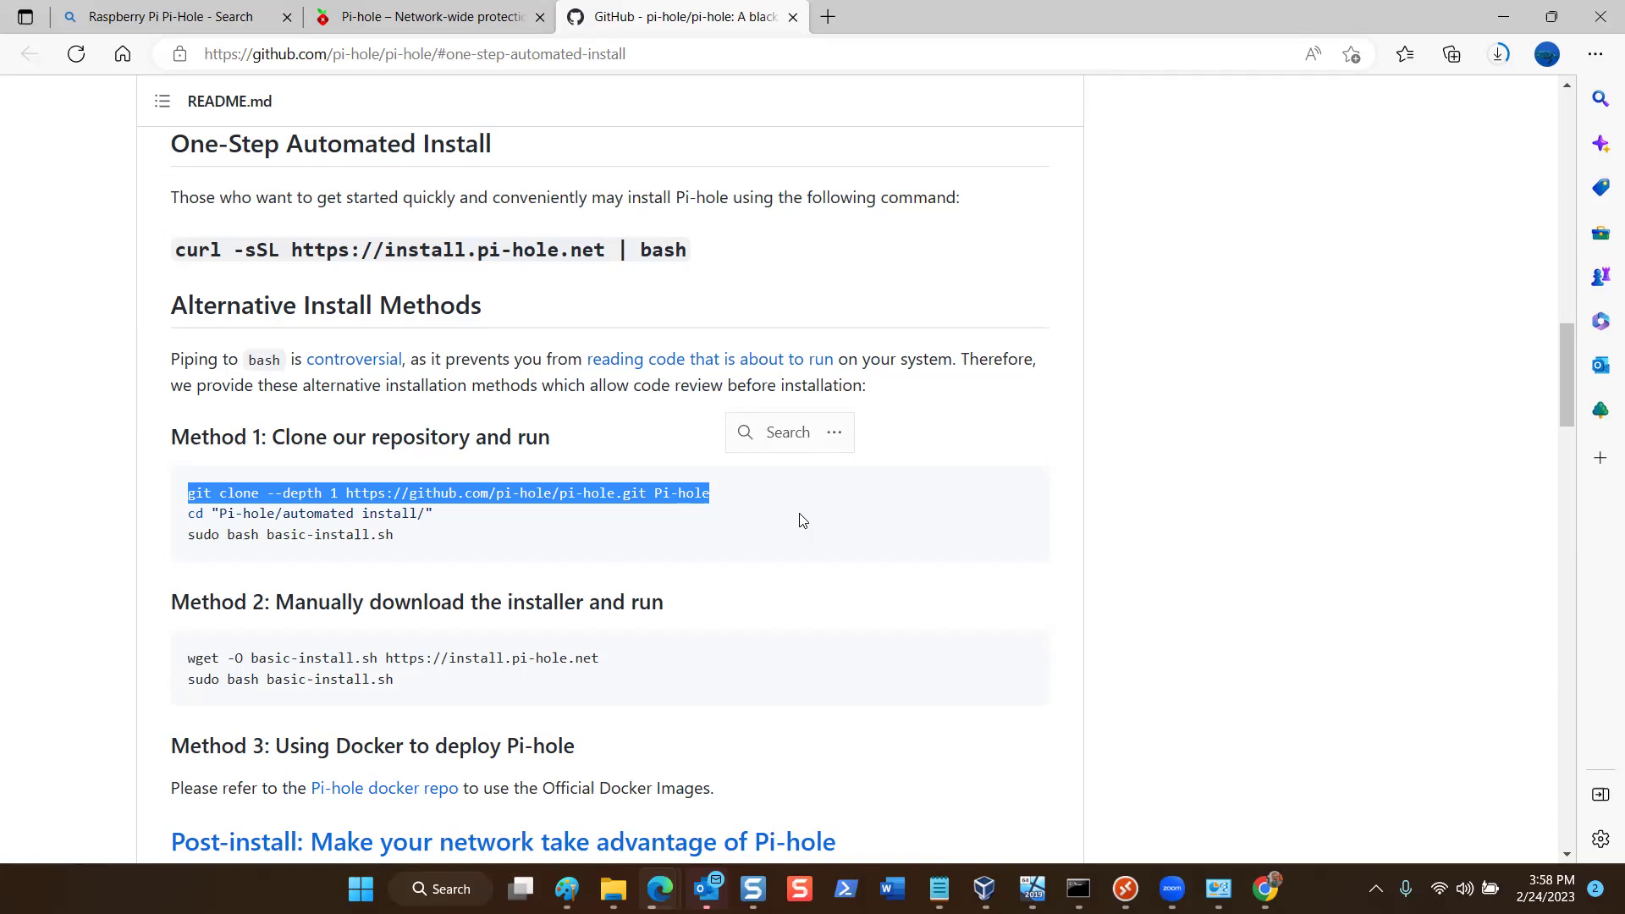
double_click(201, 534)
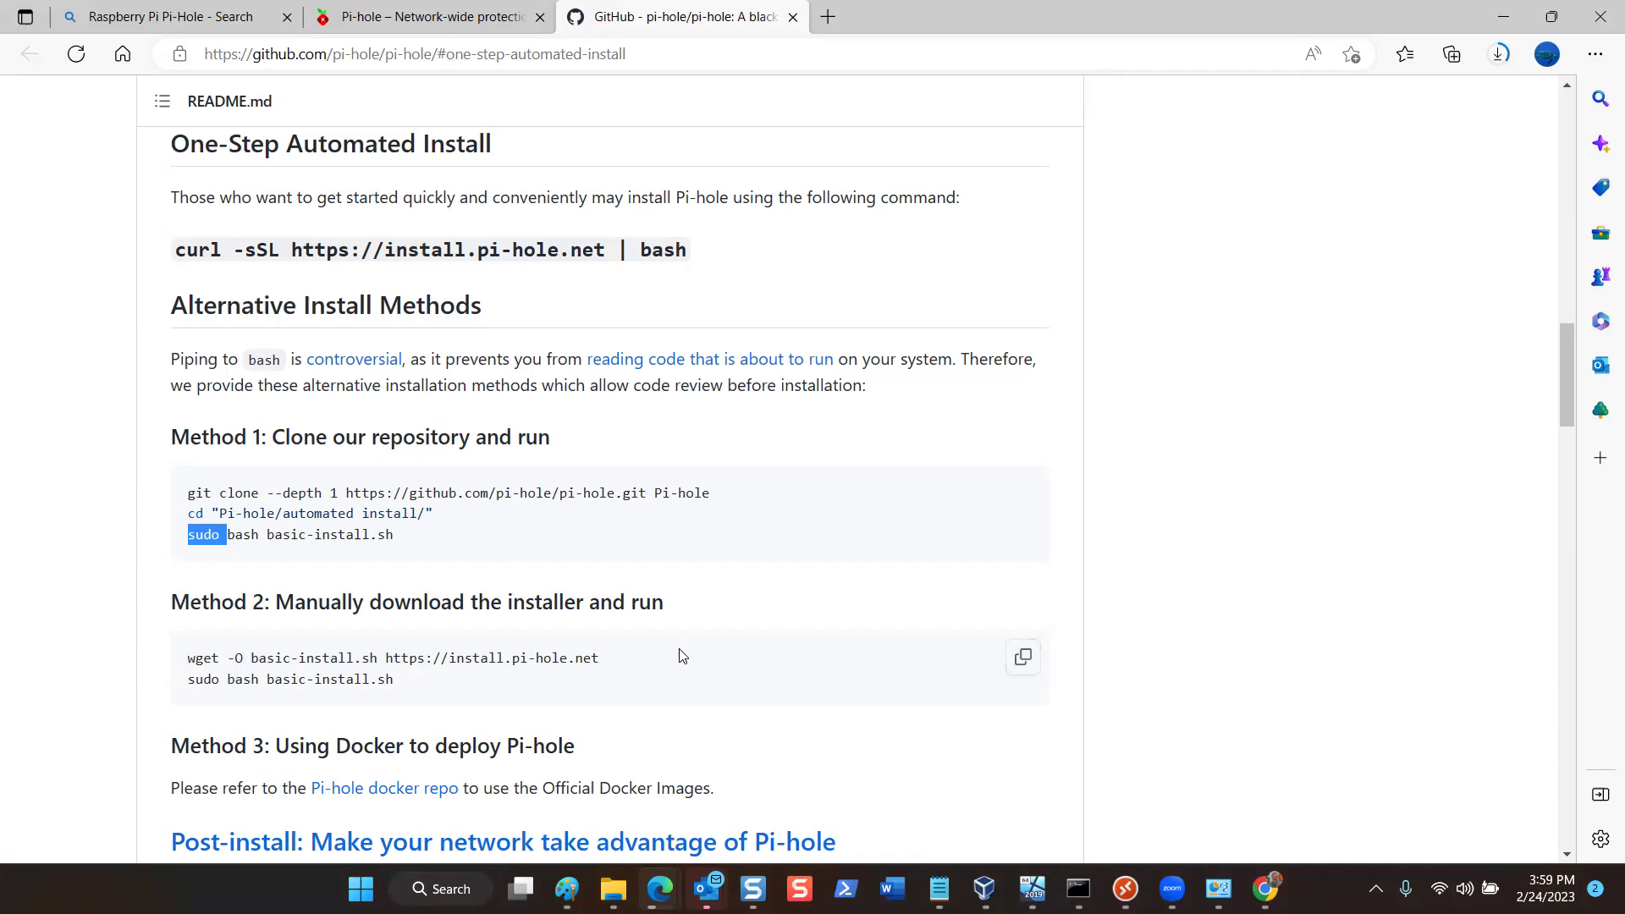
- Scroll down to Alternative Install Methods, showing the Method 2 wget basic-install.sh commands
scroll(683, 656, "down", 1)
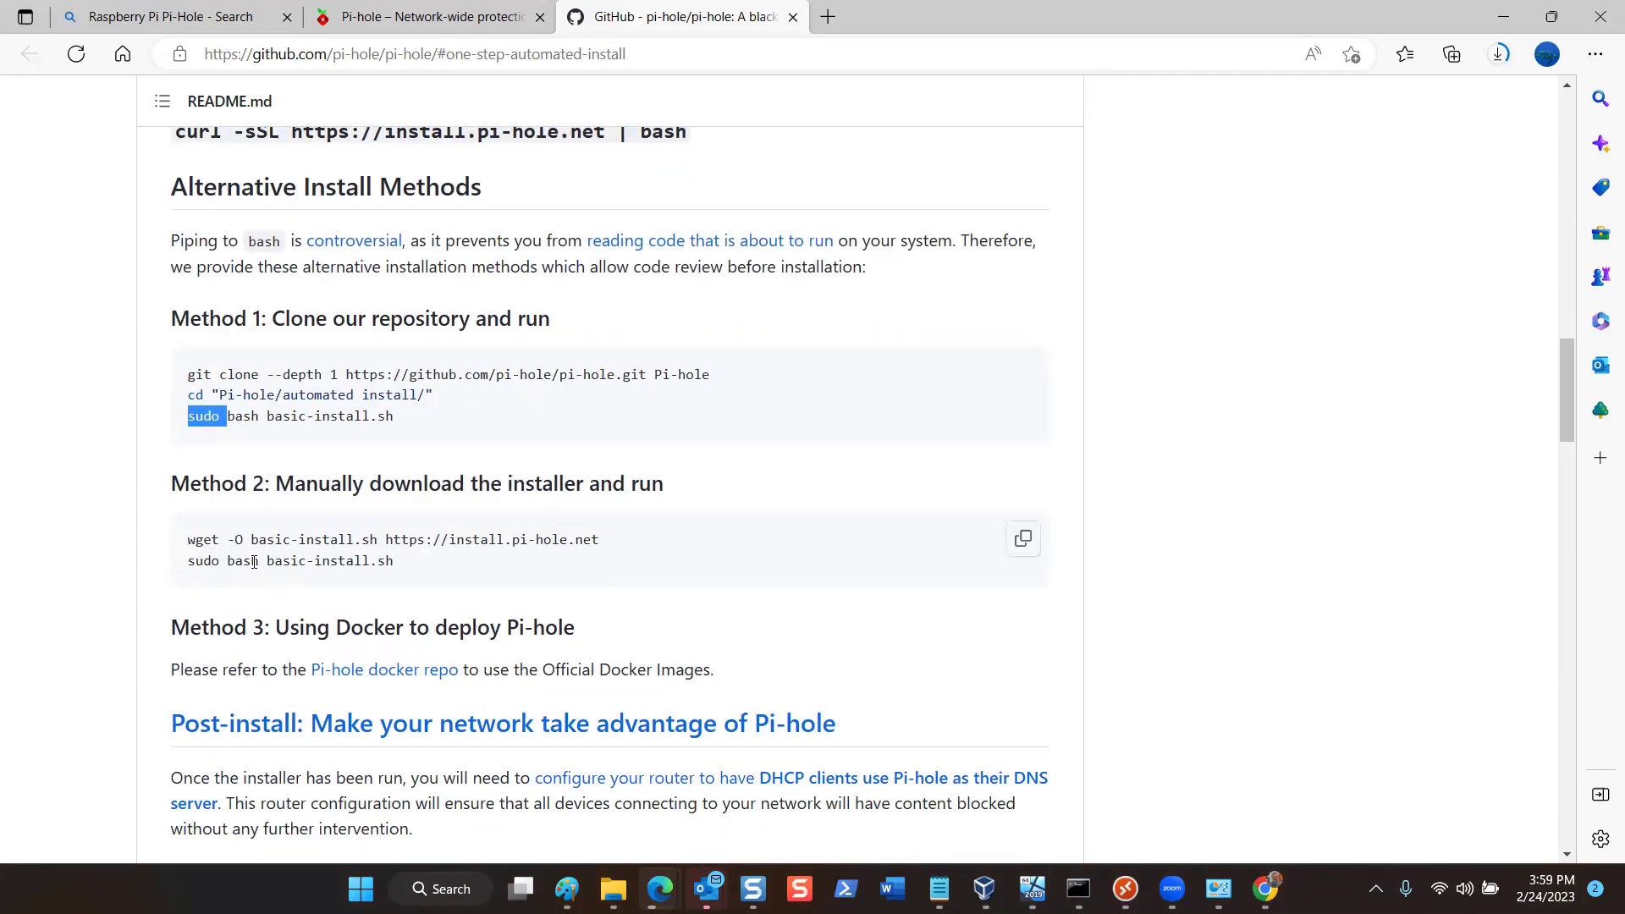
left_click(392, 563)
scroll(723, 653, "down", 4)
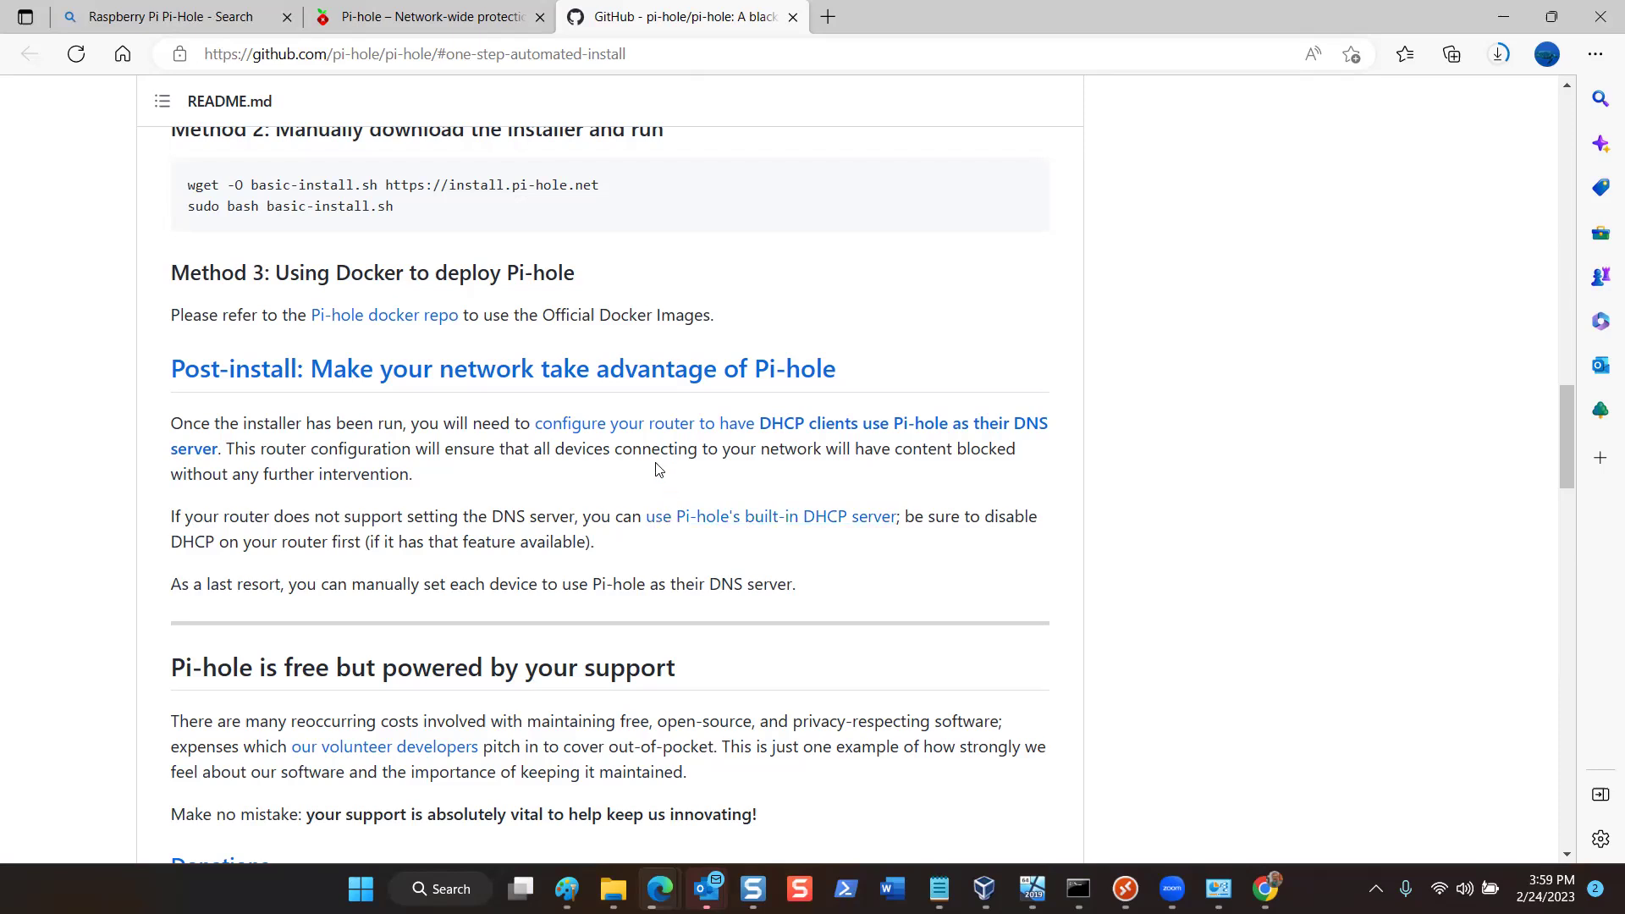
scroll(624, 482, "up", 4)
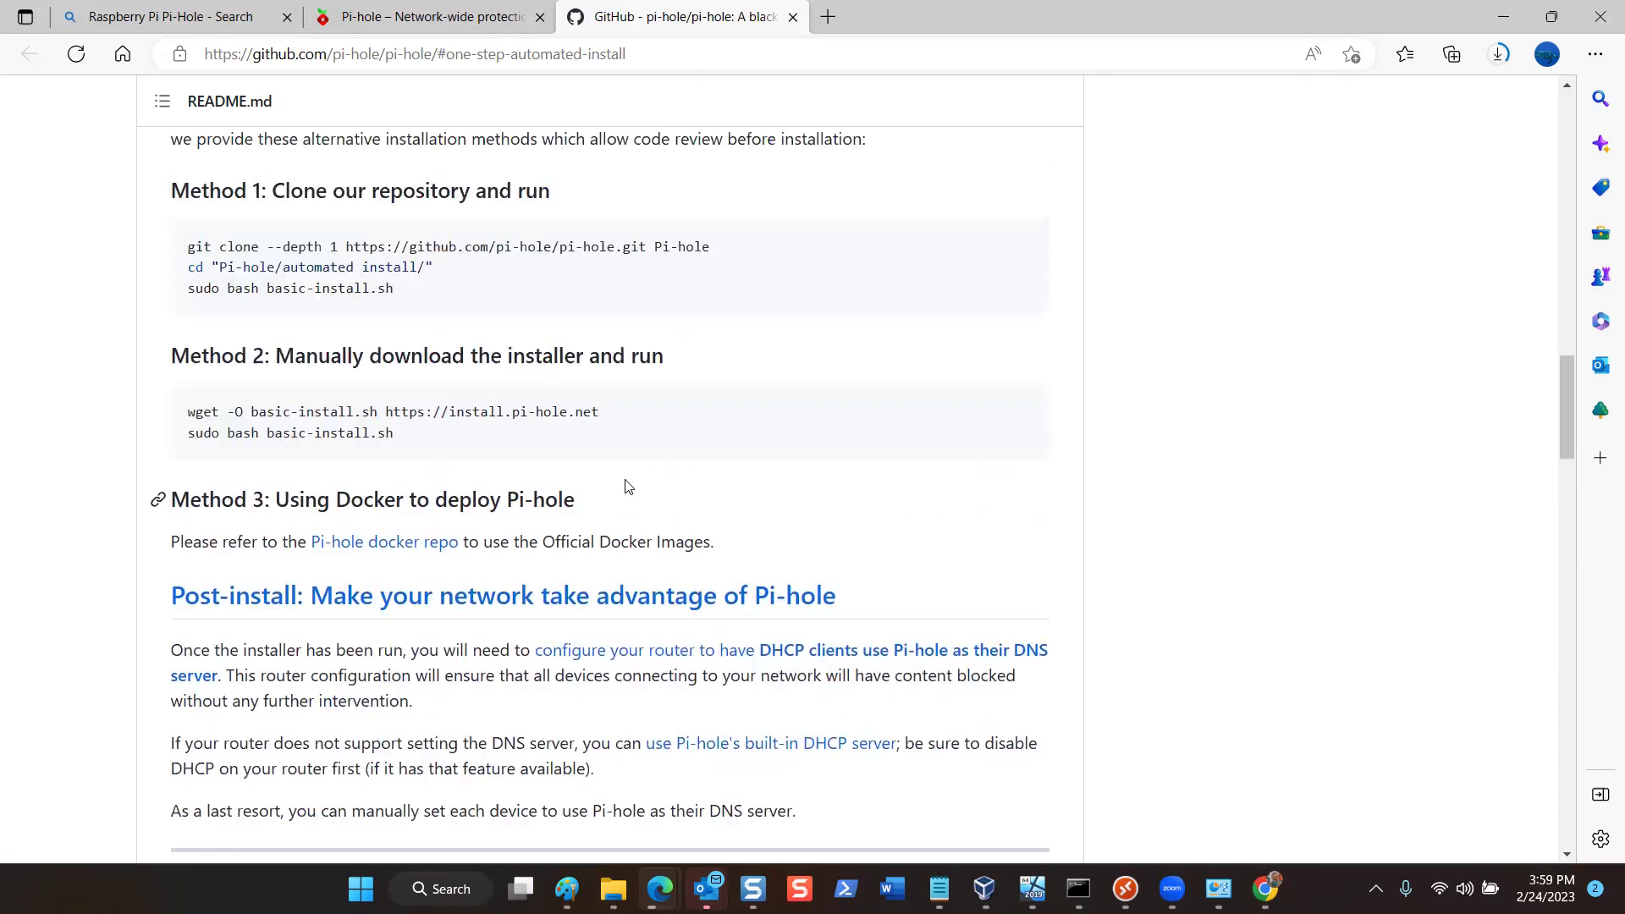
scroll(616, 487, "up", 4)
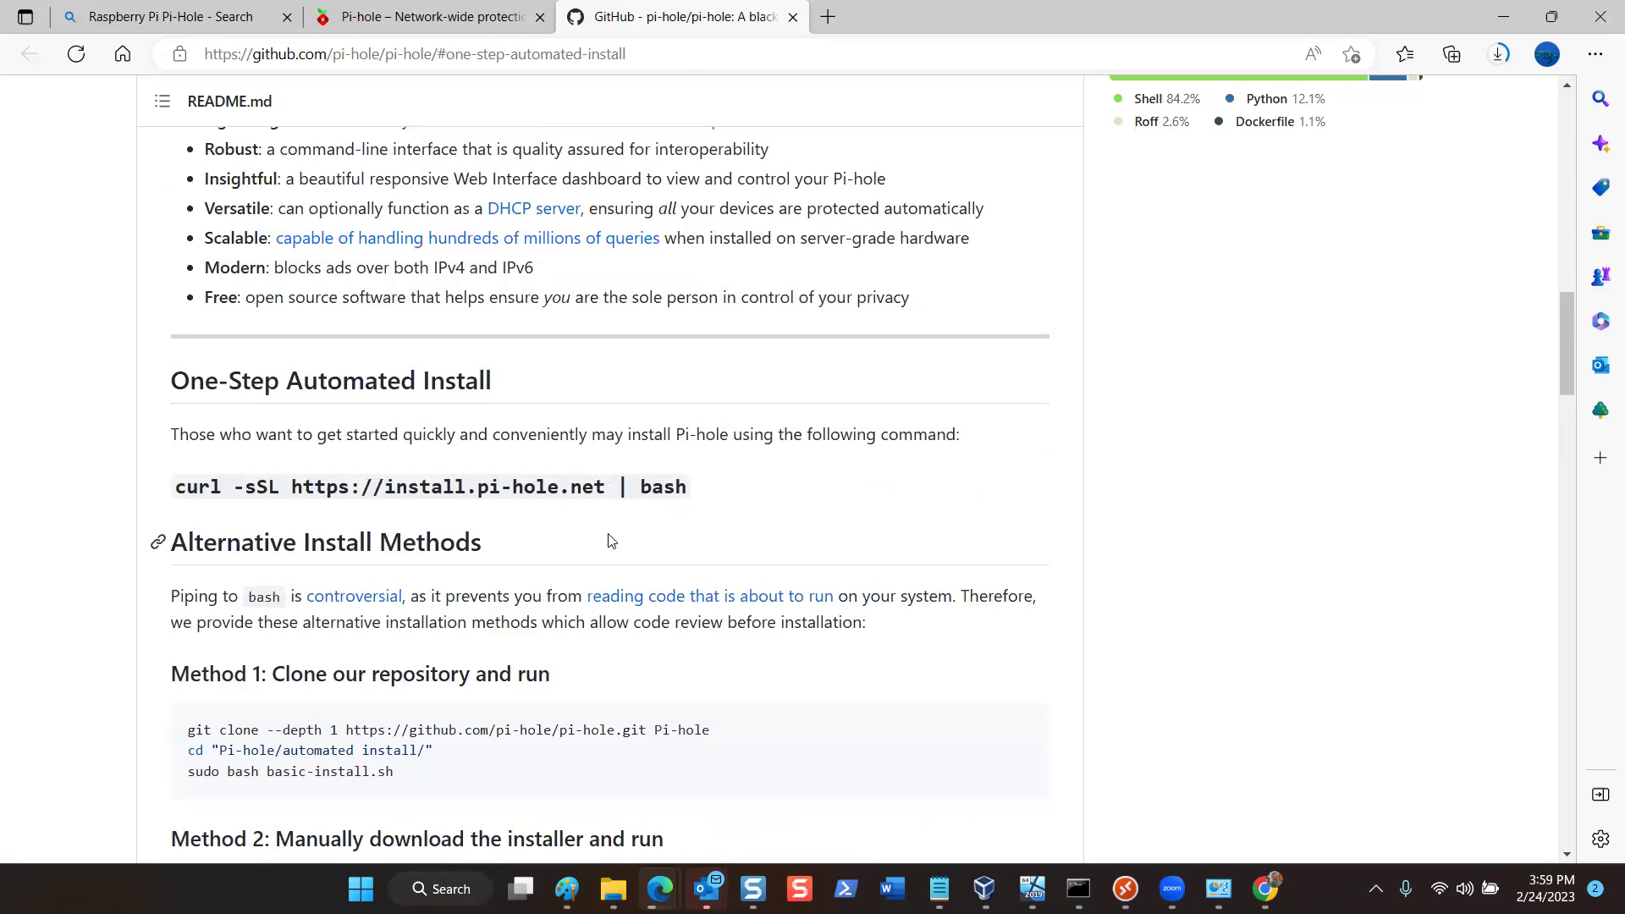
scroll(609, 529, "down", 5)
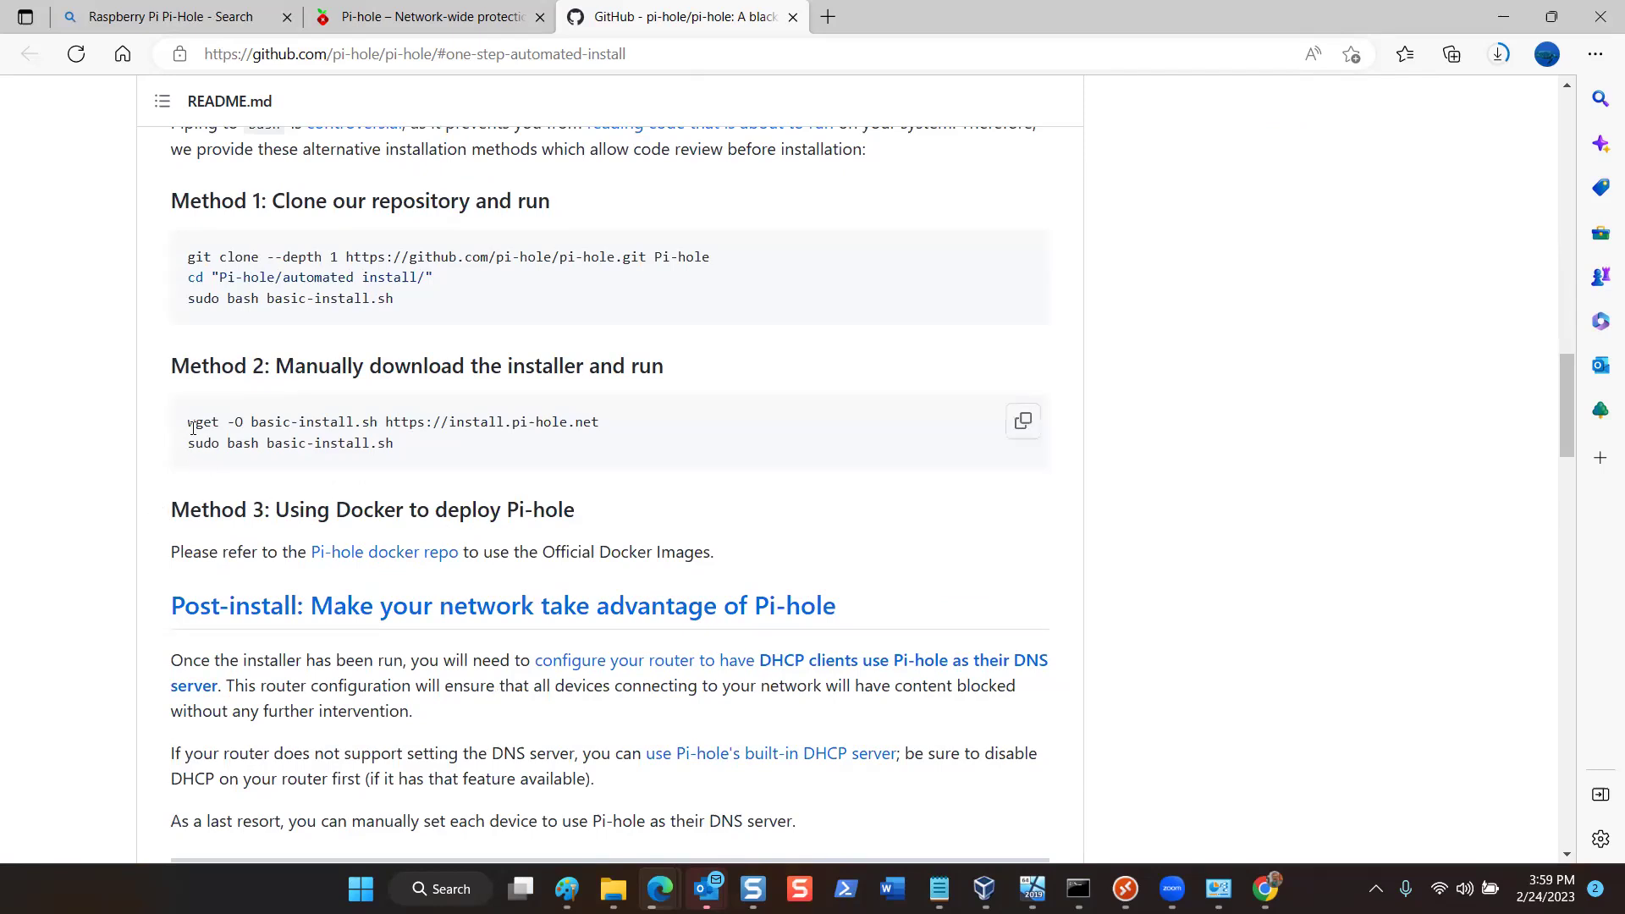
- Highlight the Method 2 wget installer commands, then scroll down to the Post-install router DNS guidance
left_click_drag(191, 422, 423, 446)
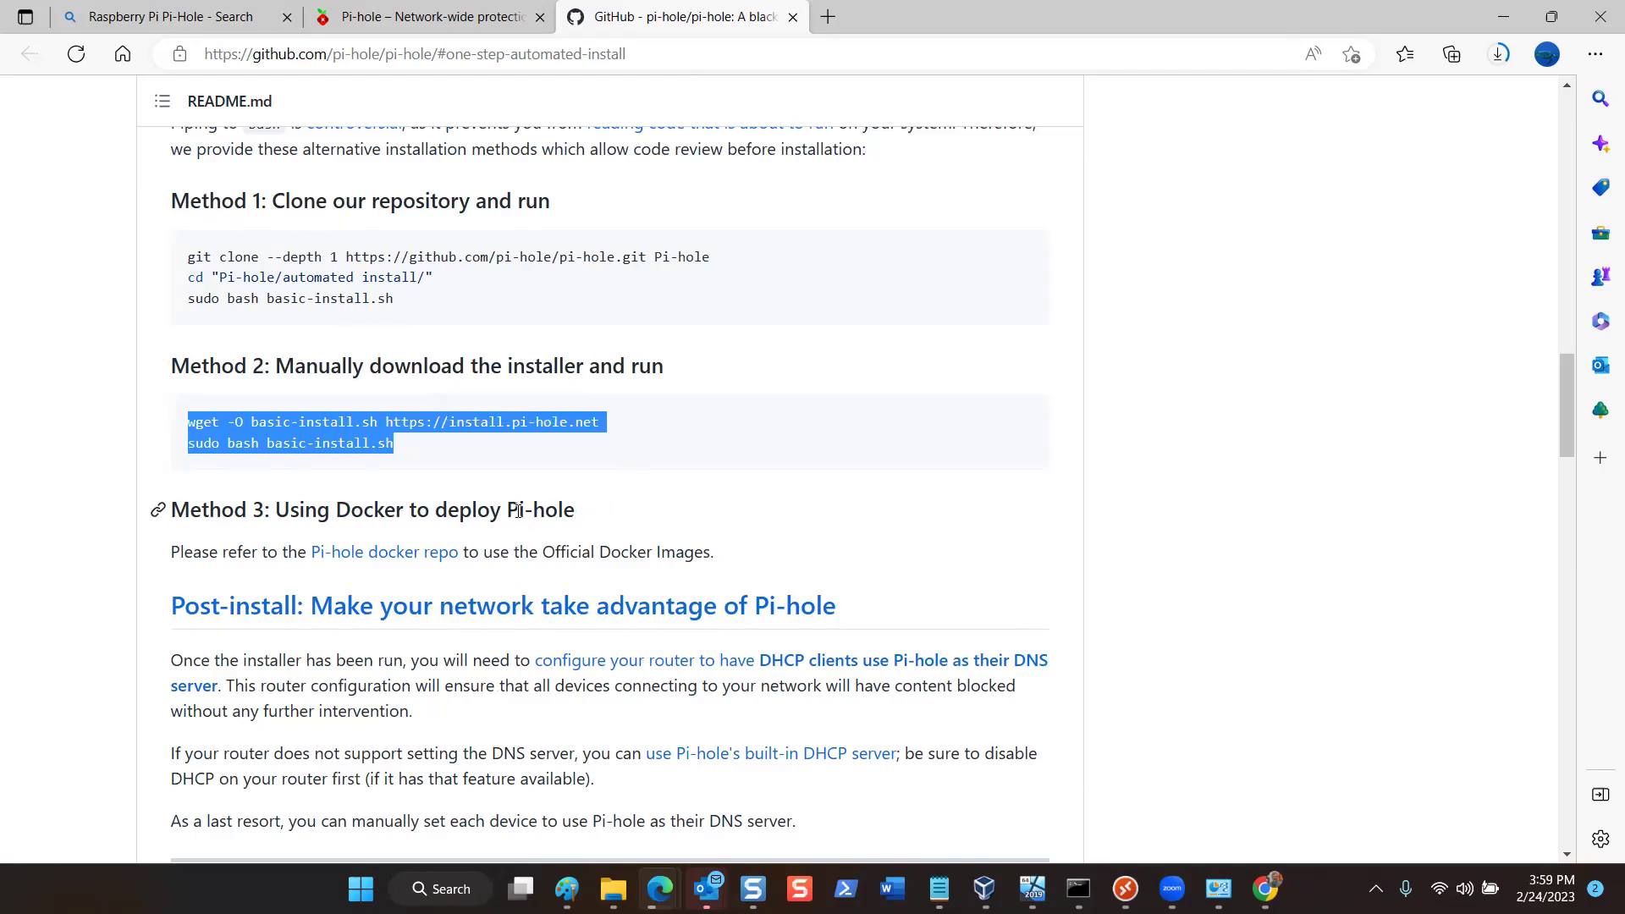
scroll(720, 534, "down", 4)
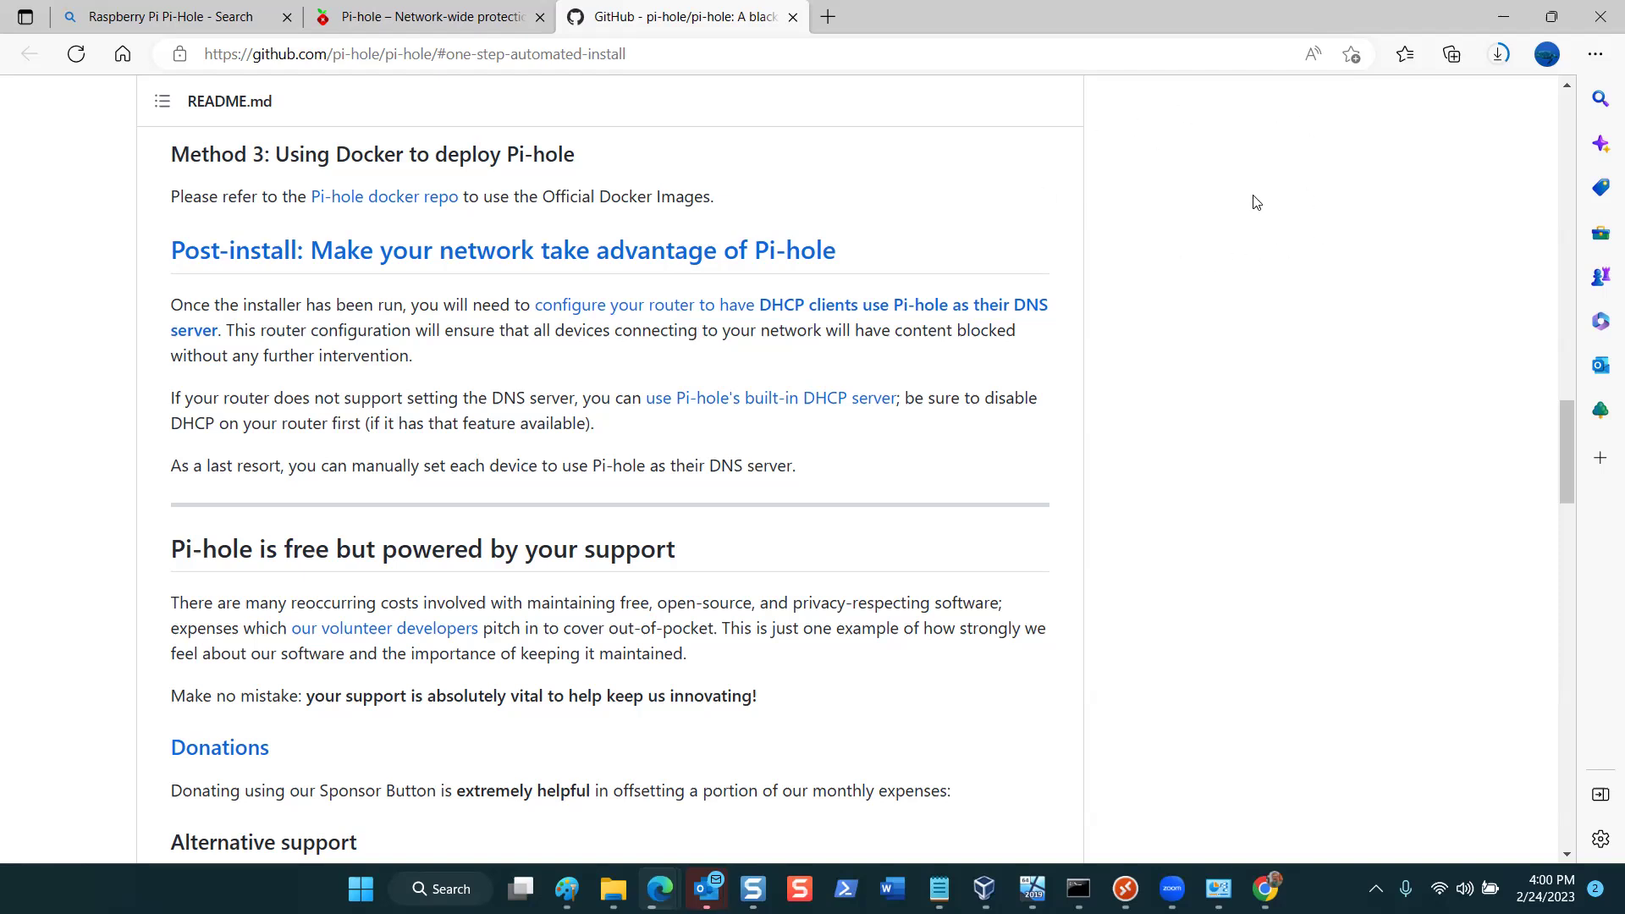
scroll(633, 472, "up", 5)
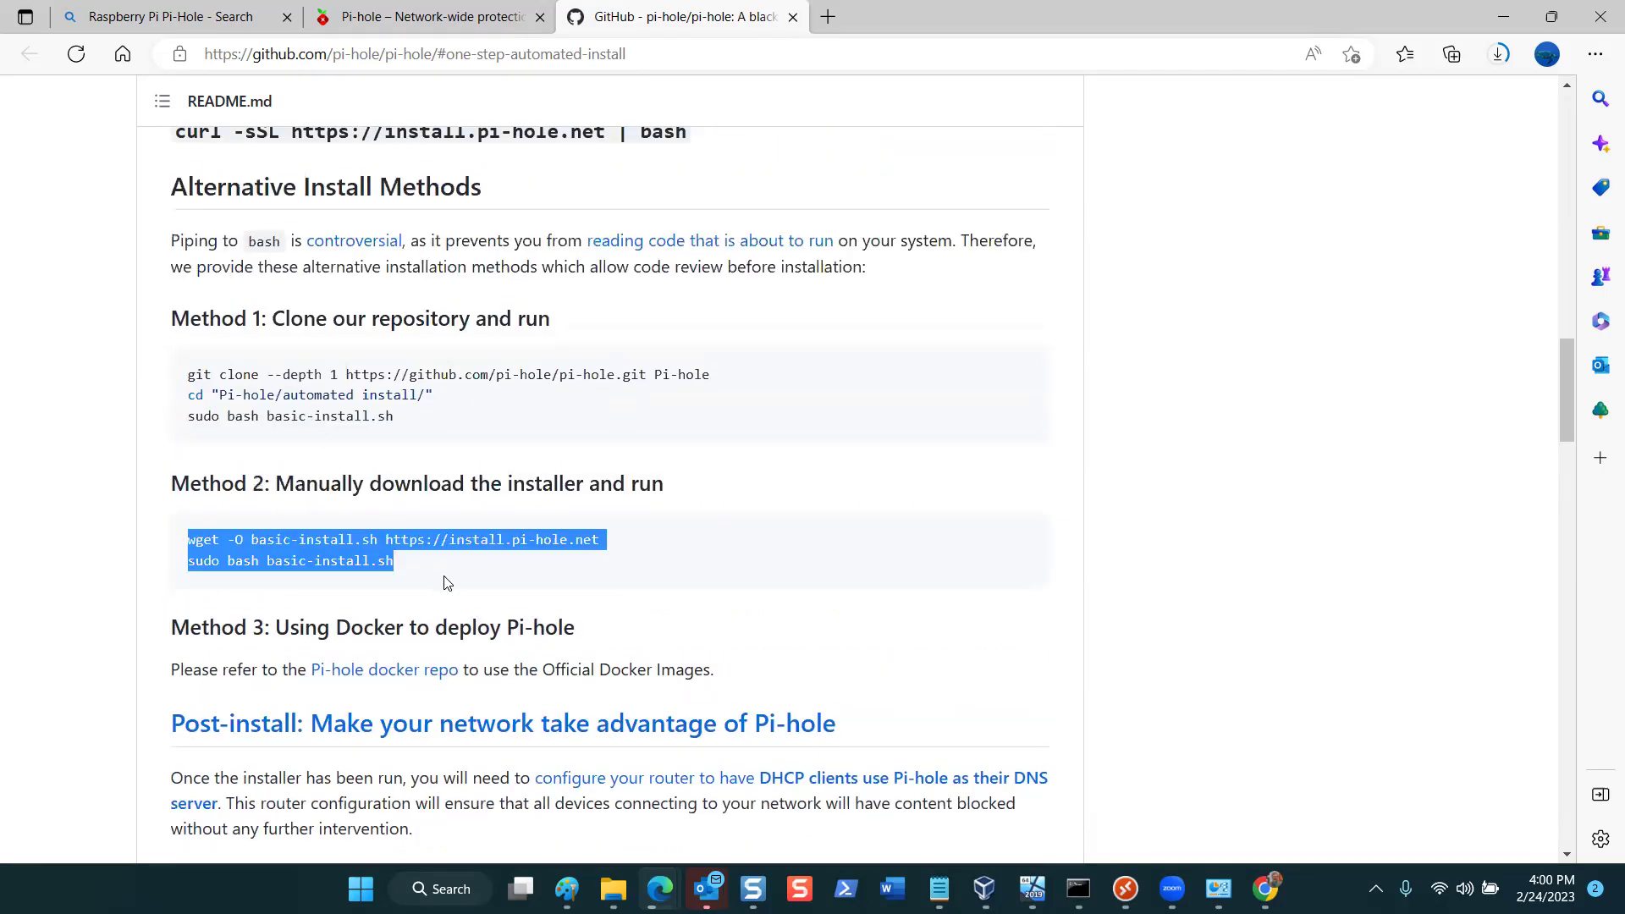
left_click(447, 572)
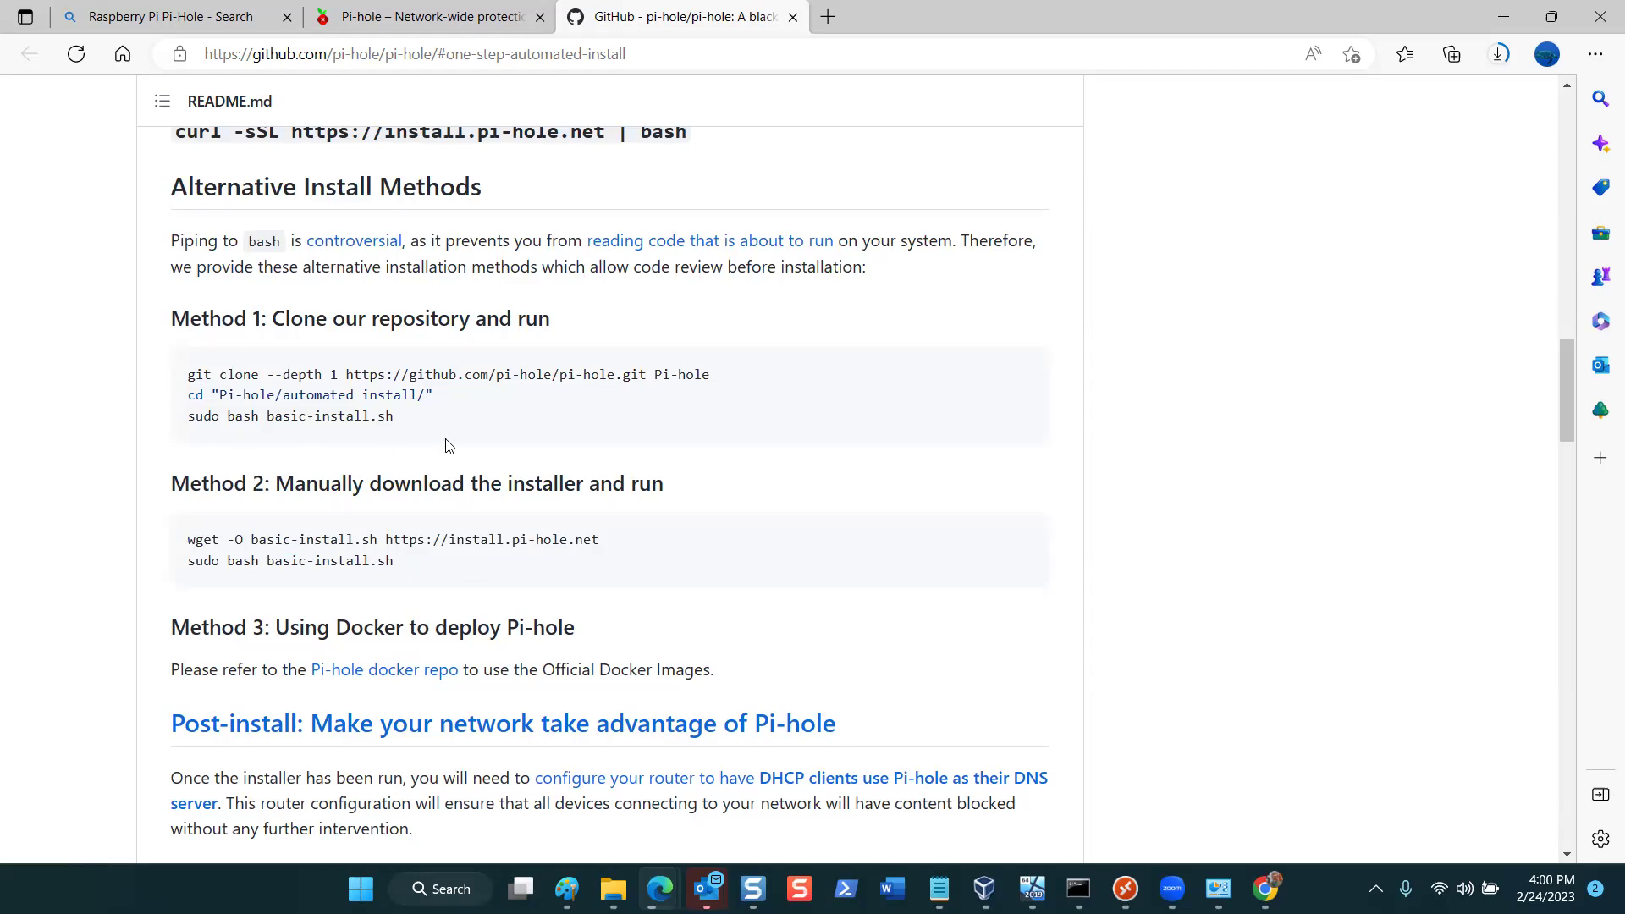
scroll(525, 452, "down", 5)
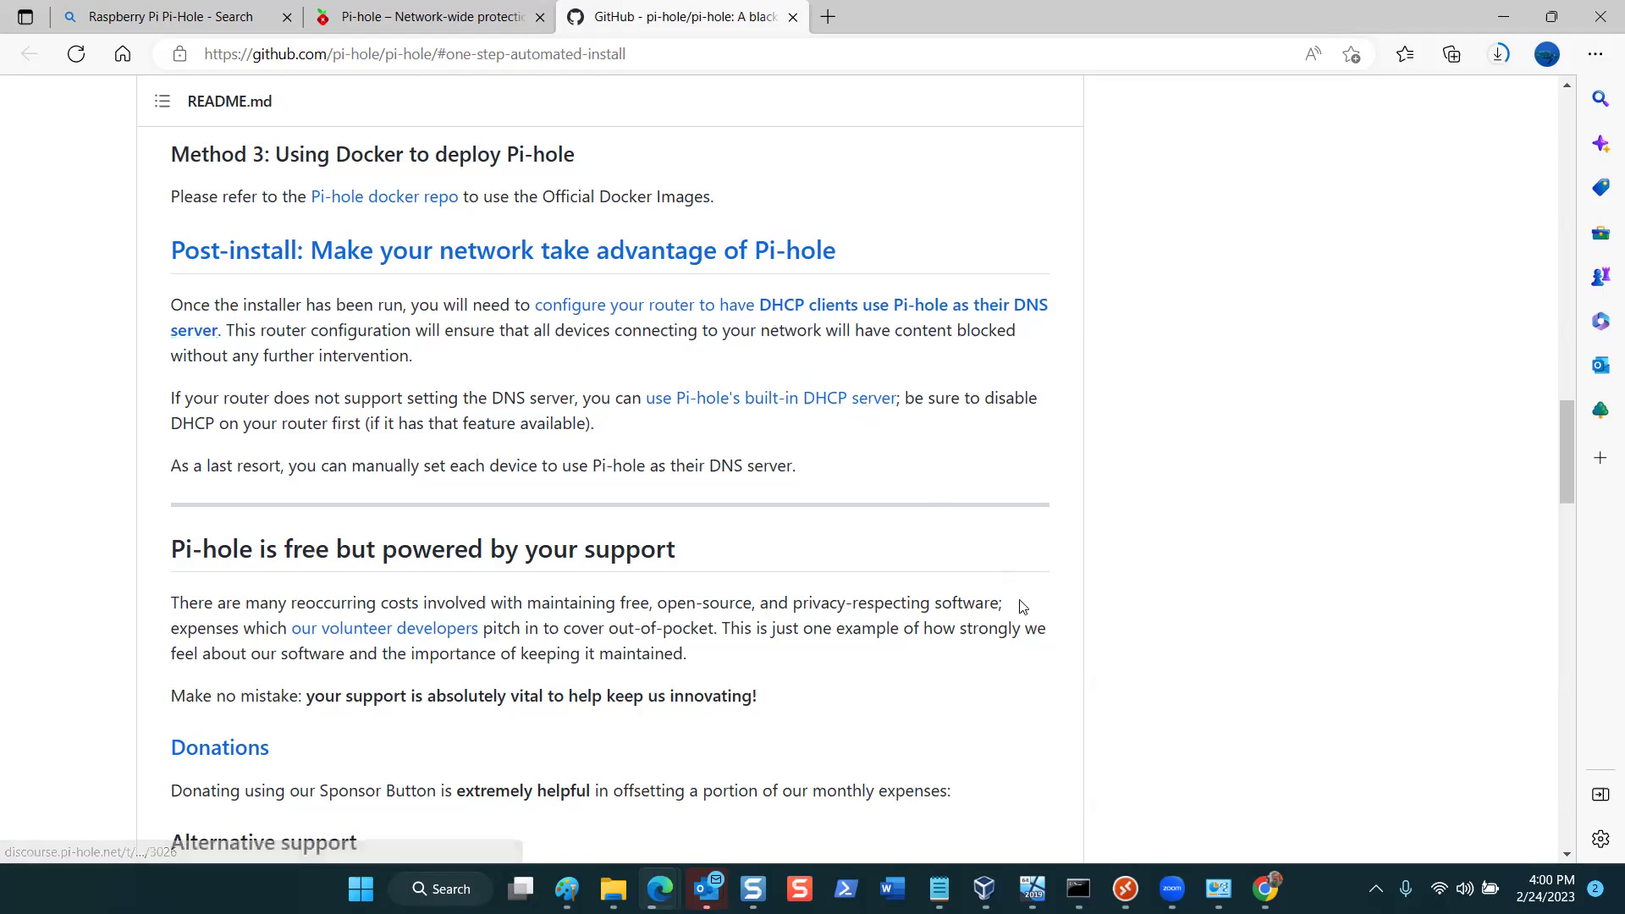
mouse_move(1219, 889)
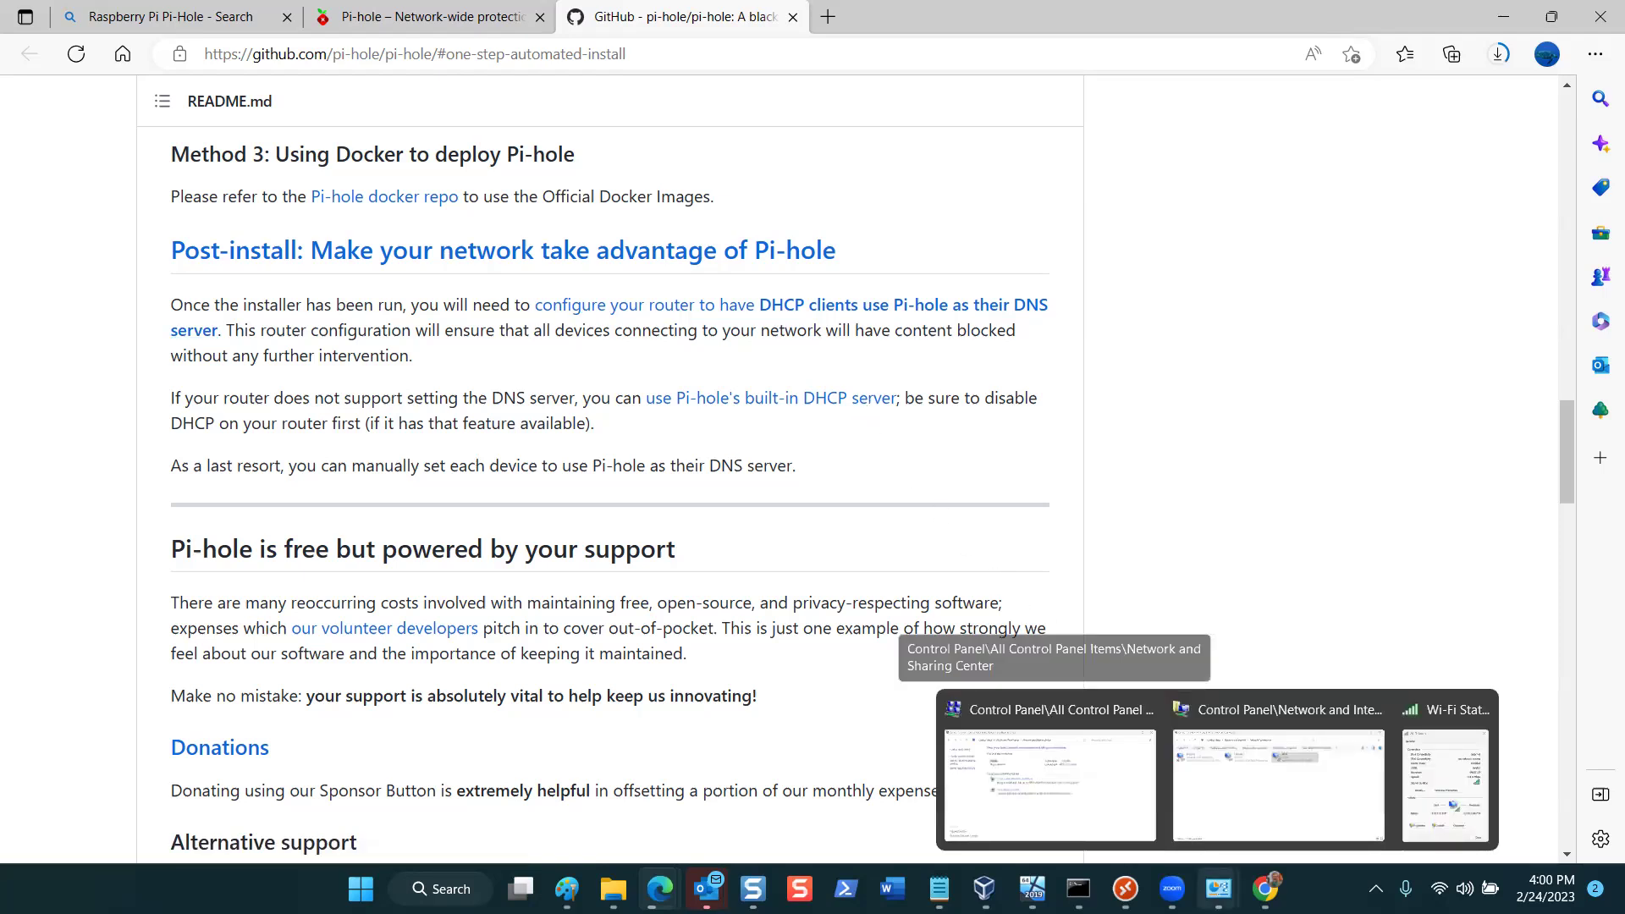
- Check that the Wi-Fi adapter's IPv4 preferred DNS is 192.168.1.6, then cancel out without changes
left_click(1202, 806)
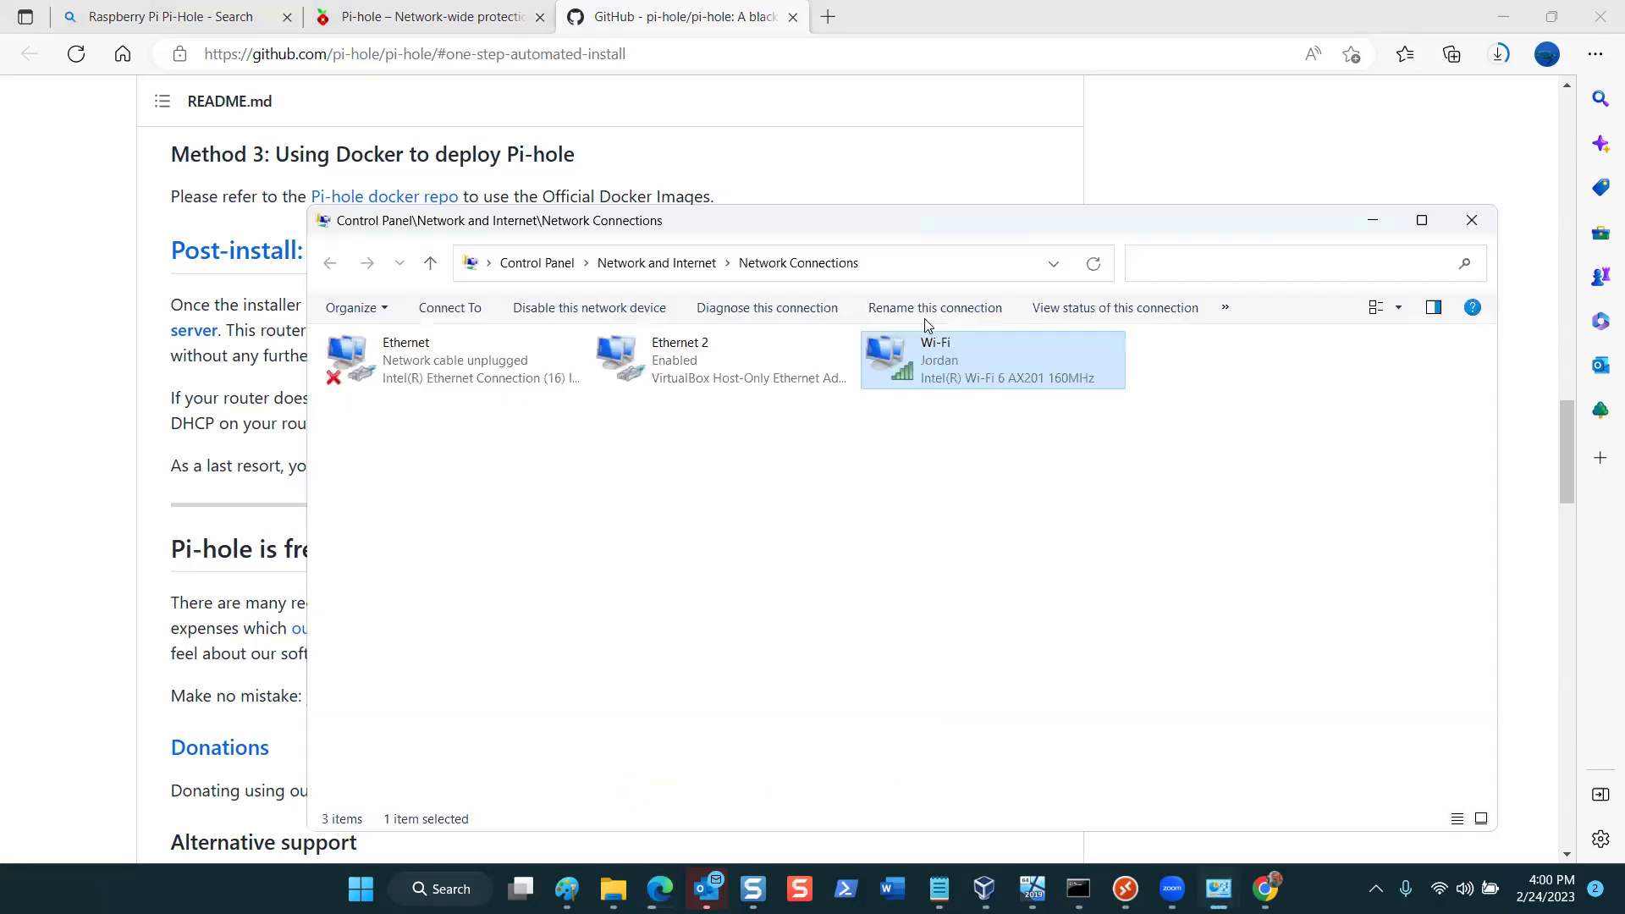
double_click(928, 362)
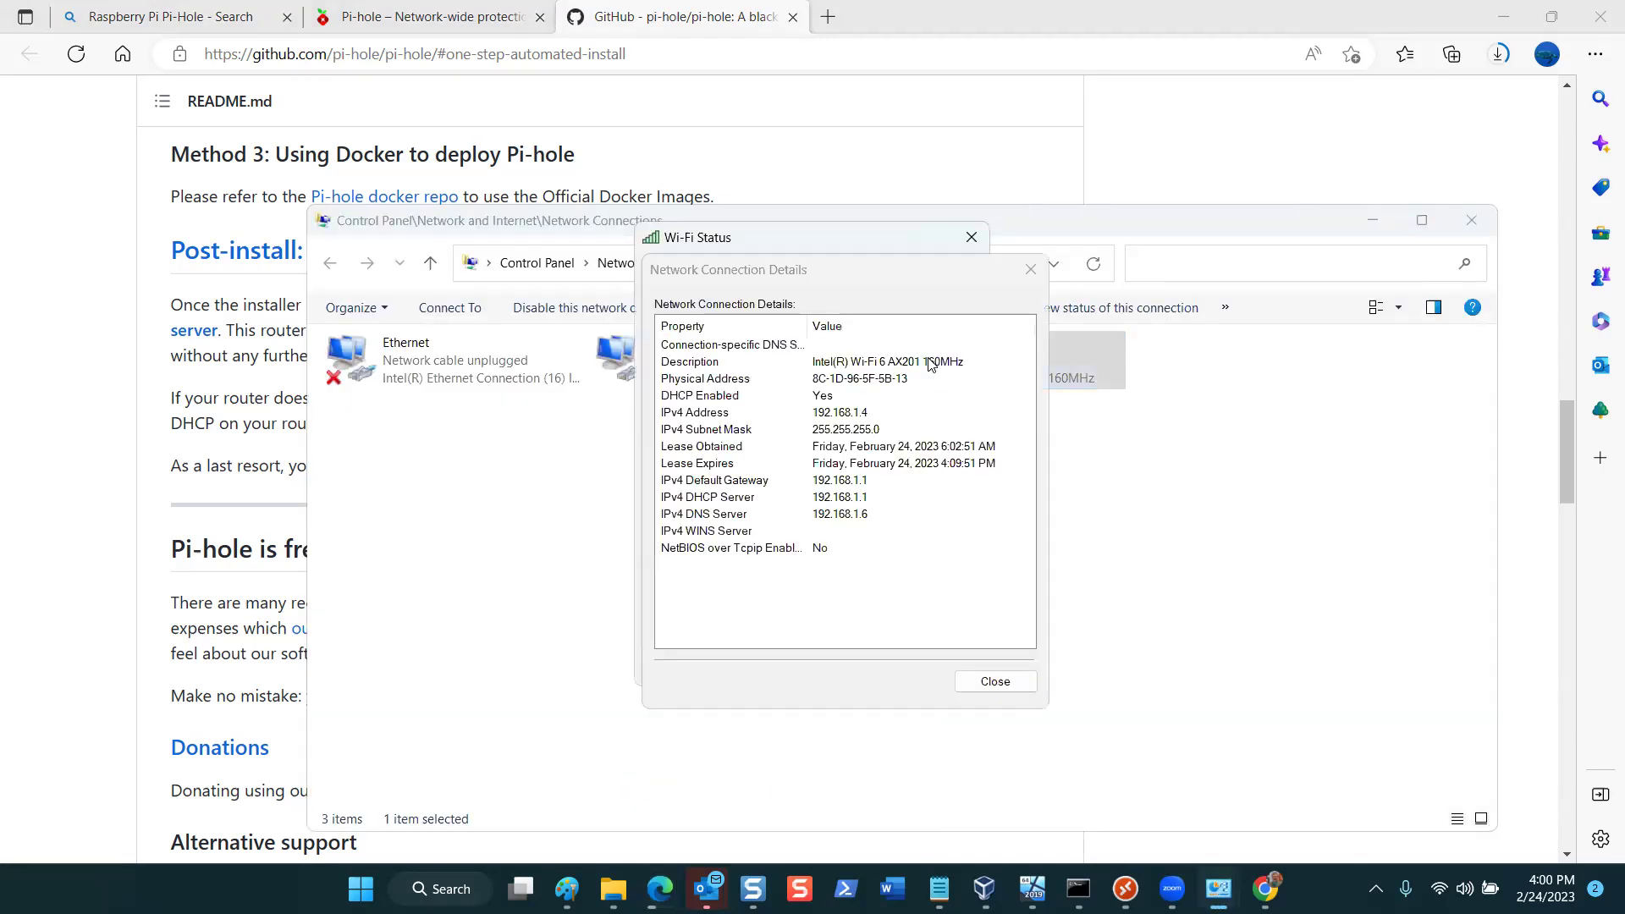
left_click(1012, 681)
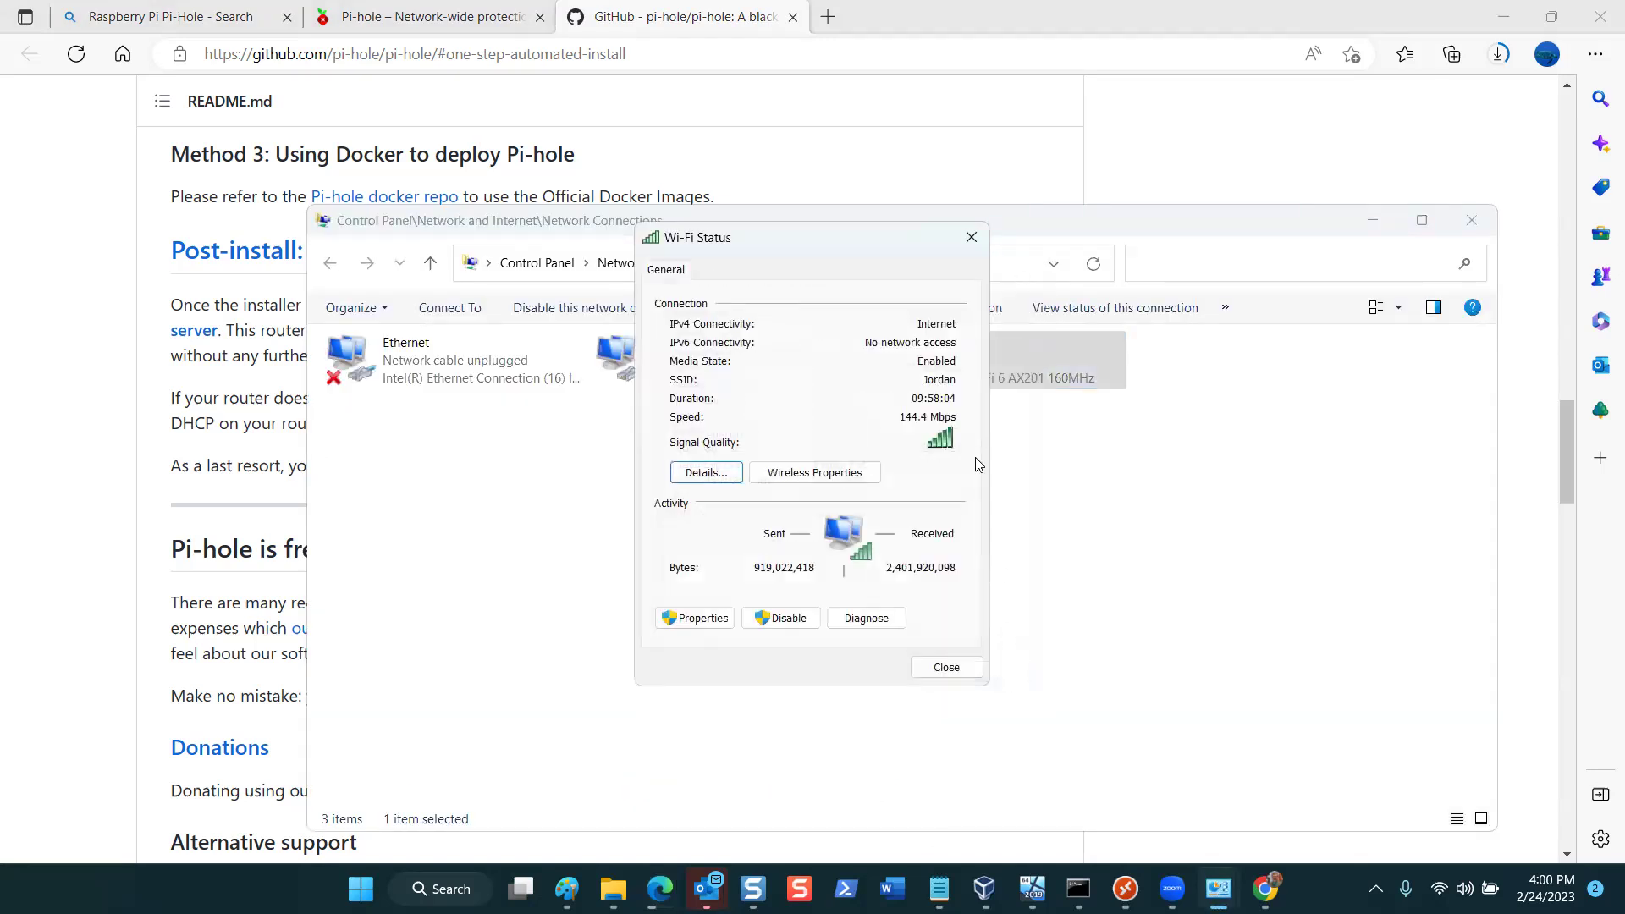
left_click(713, 617)
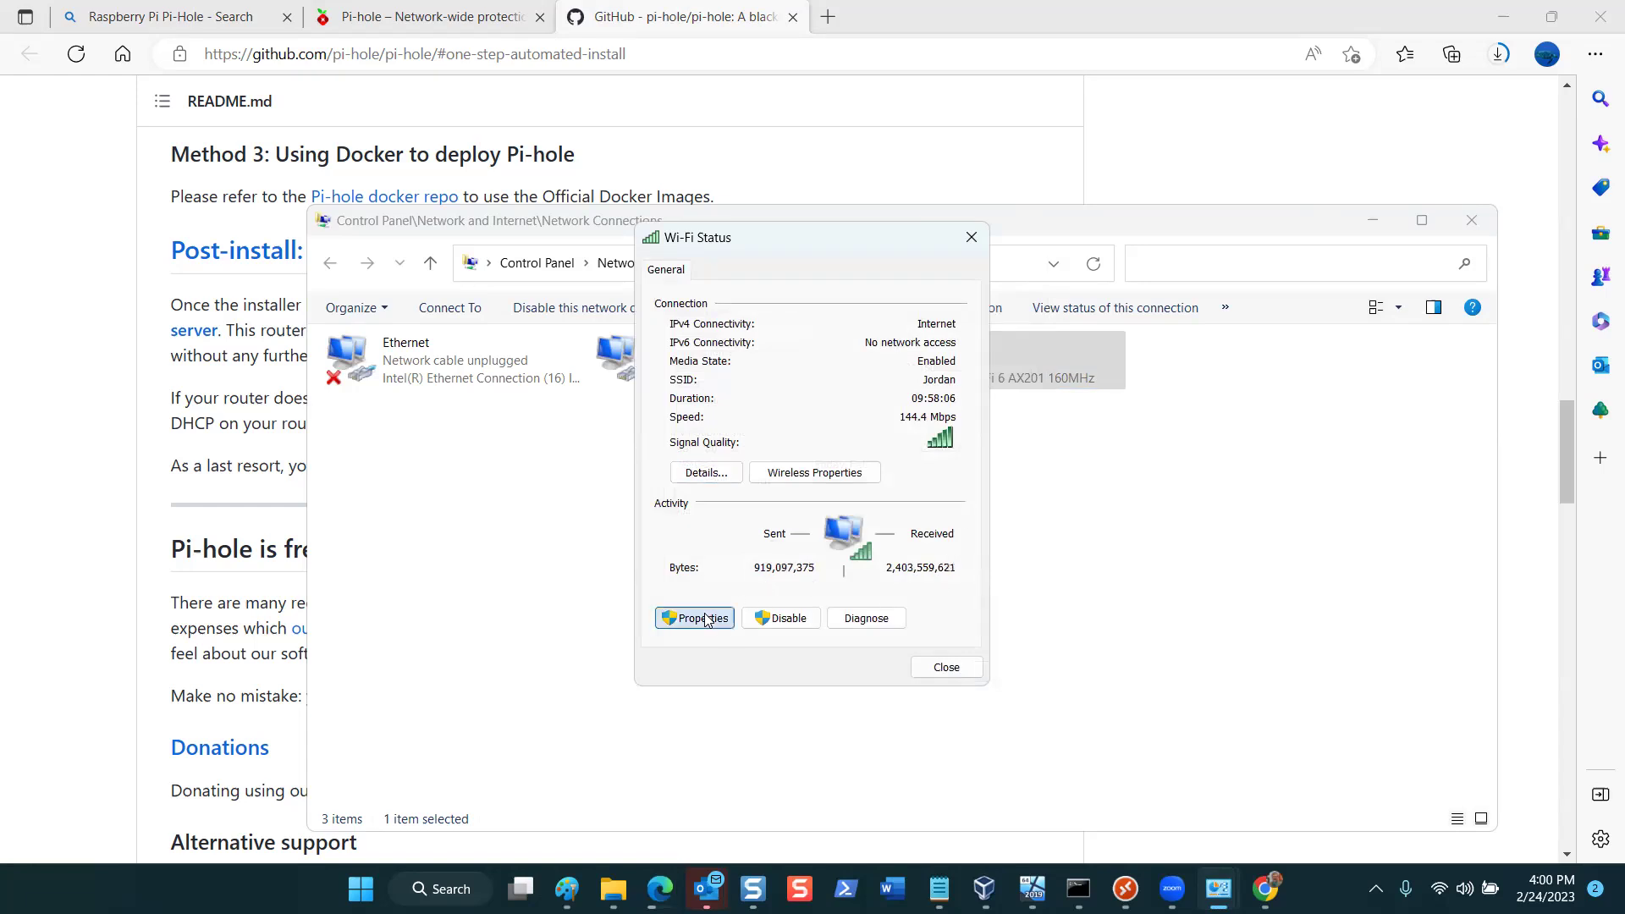
double_click(772, 517)
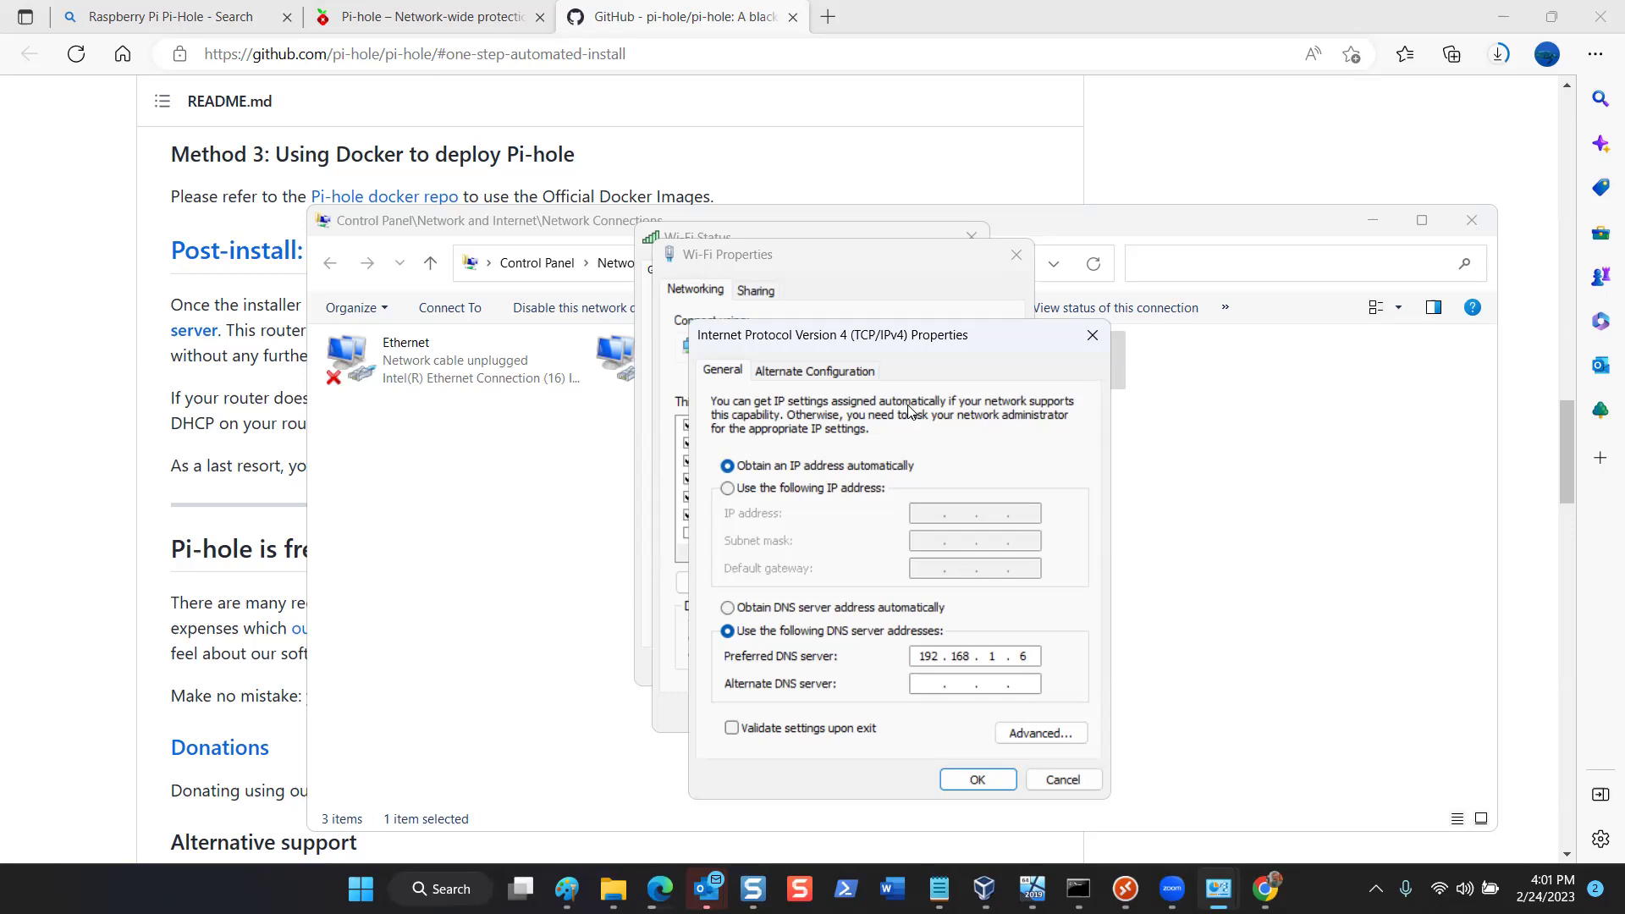
left_click(1059, 780)
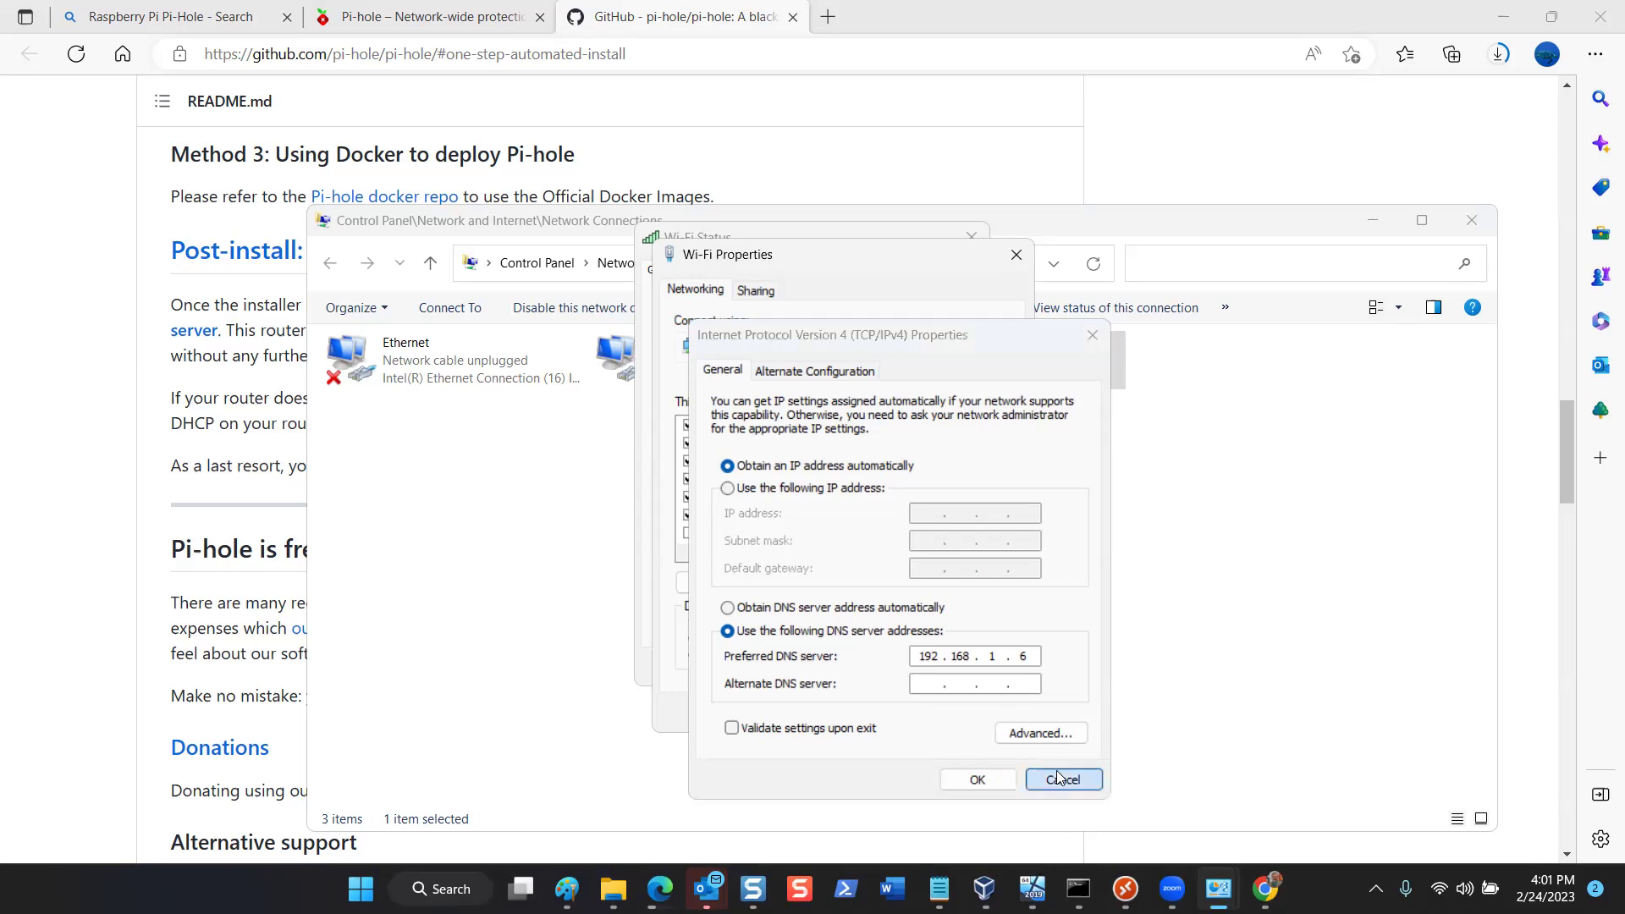
left_click(987, 713)
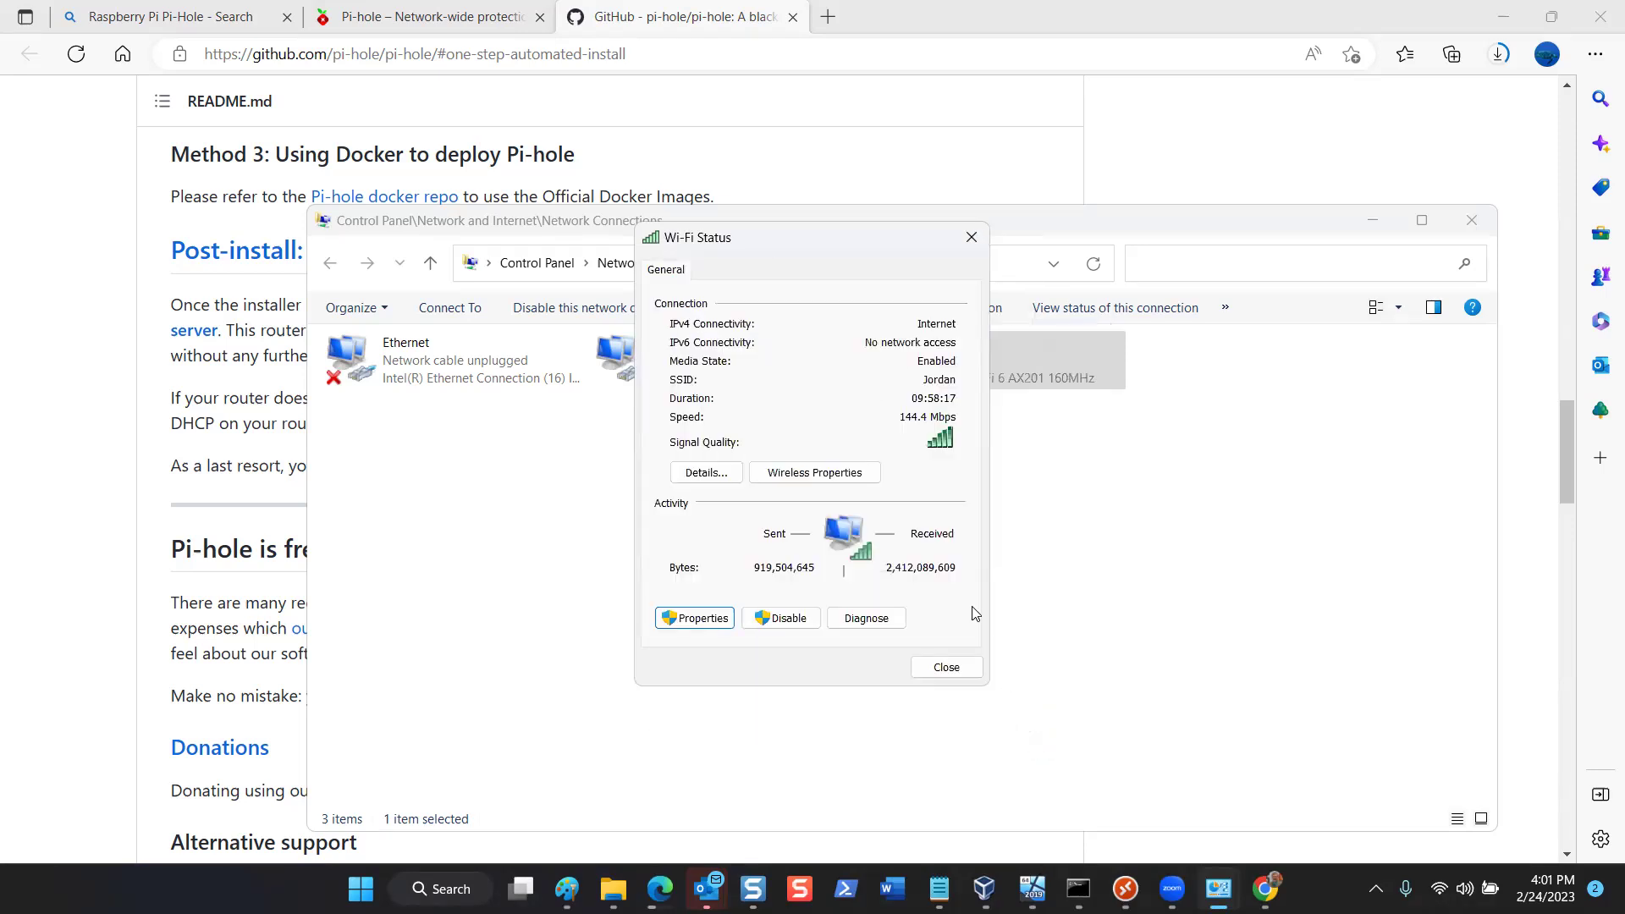
left_click(948, 665)
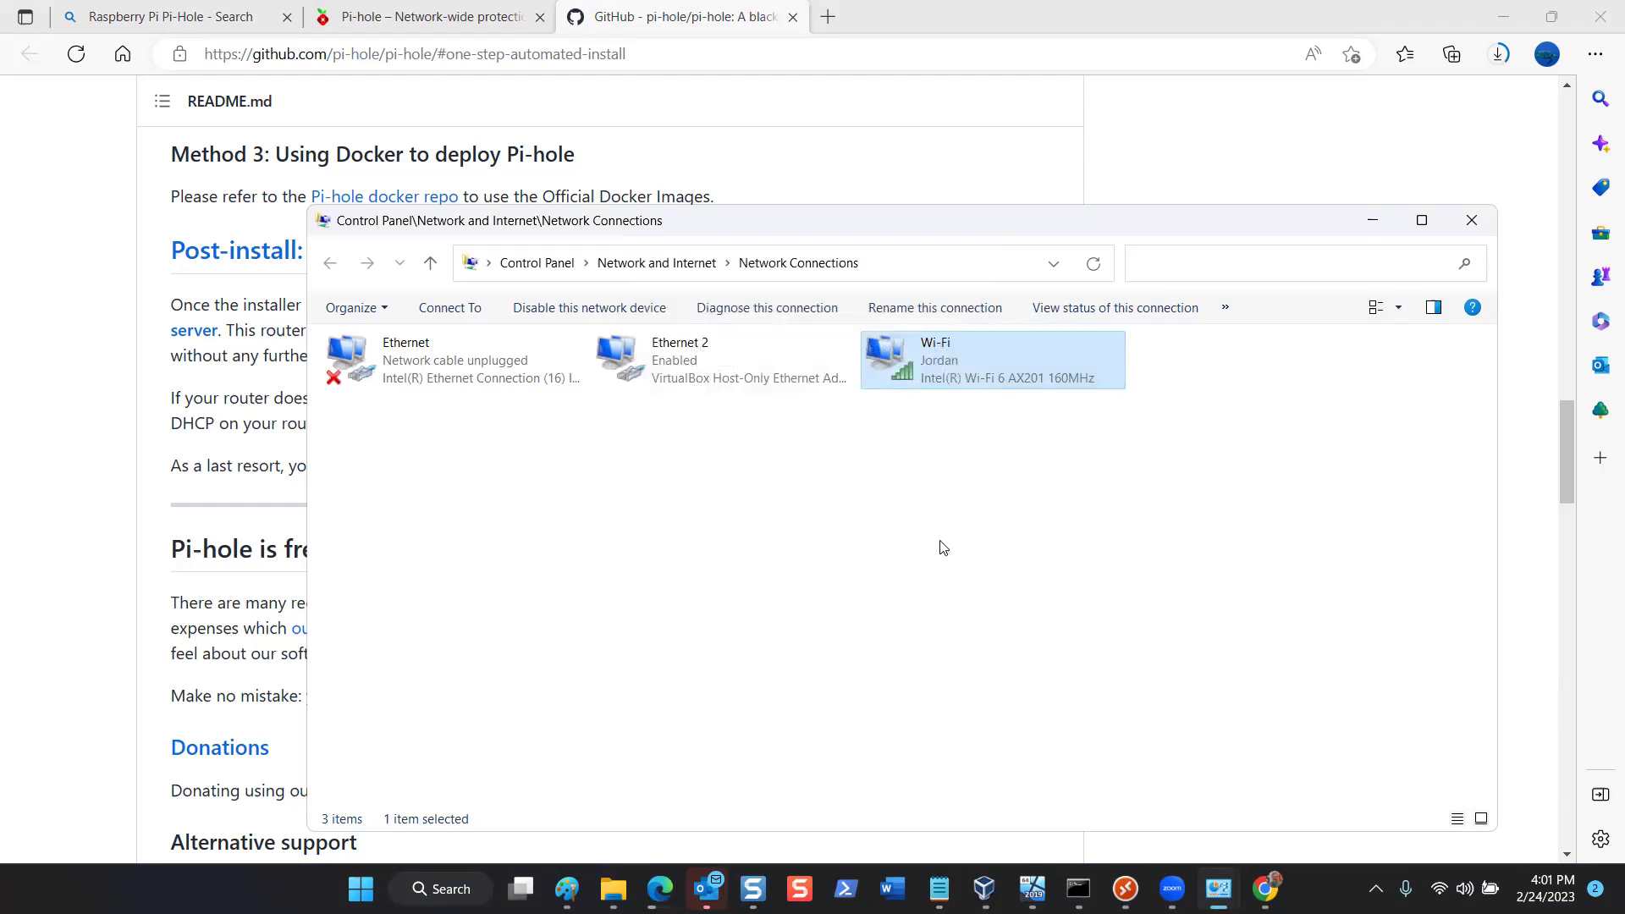
- Set the Wi-Fi adapter's preferred DNS server to 192.168.1.5, save it, and minimize Network Connections
double_click(963, 370)
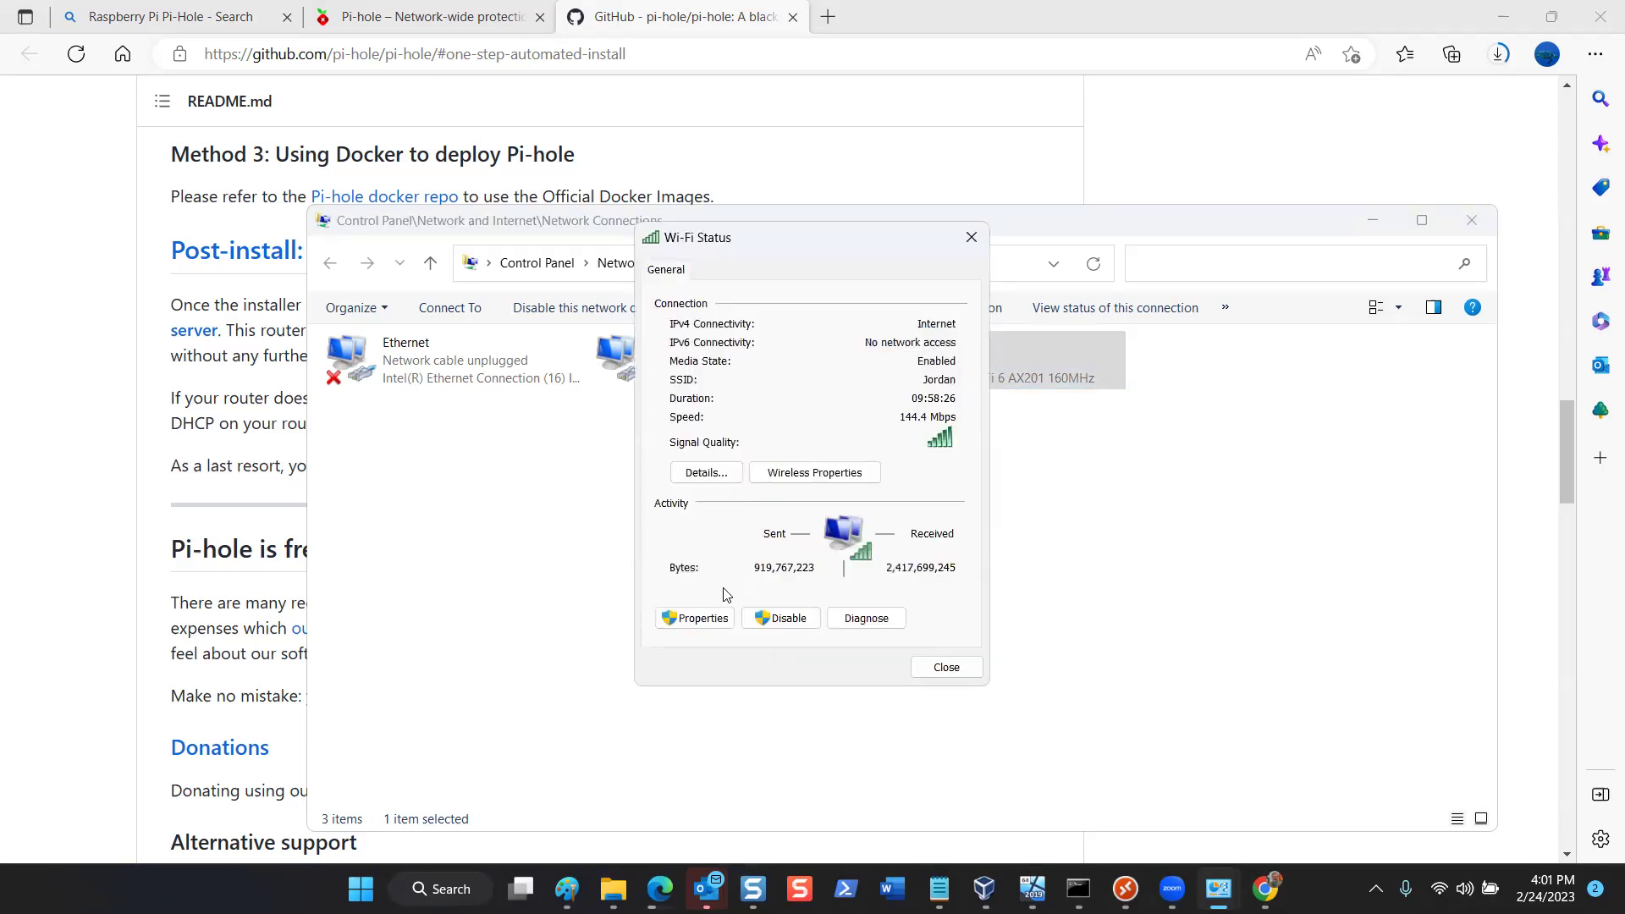
left_click(703, 618)
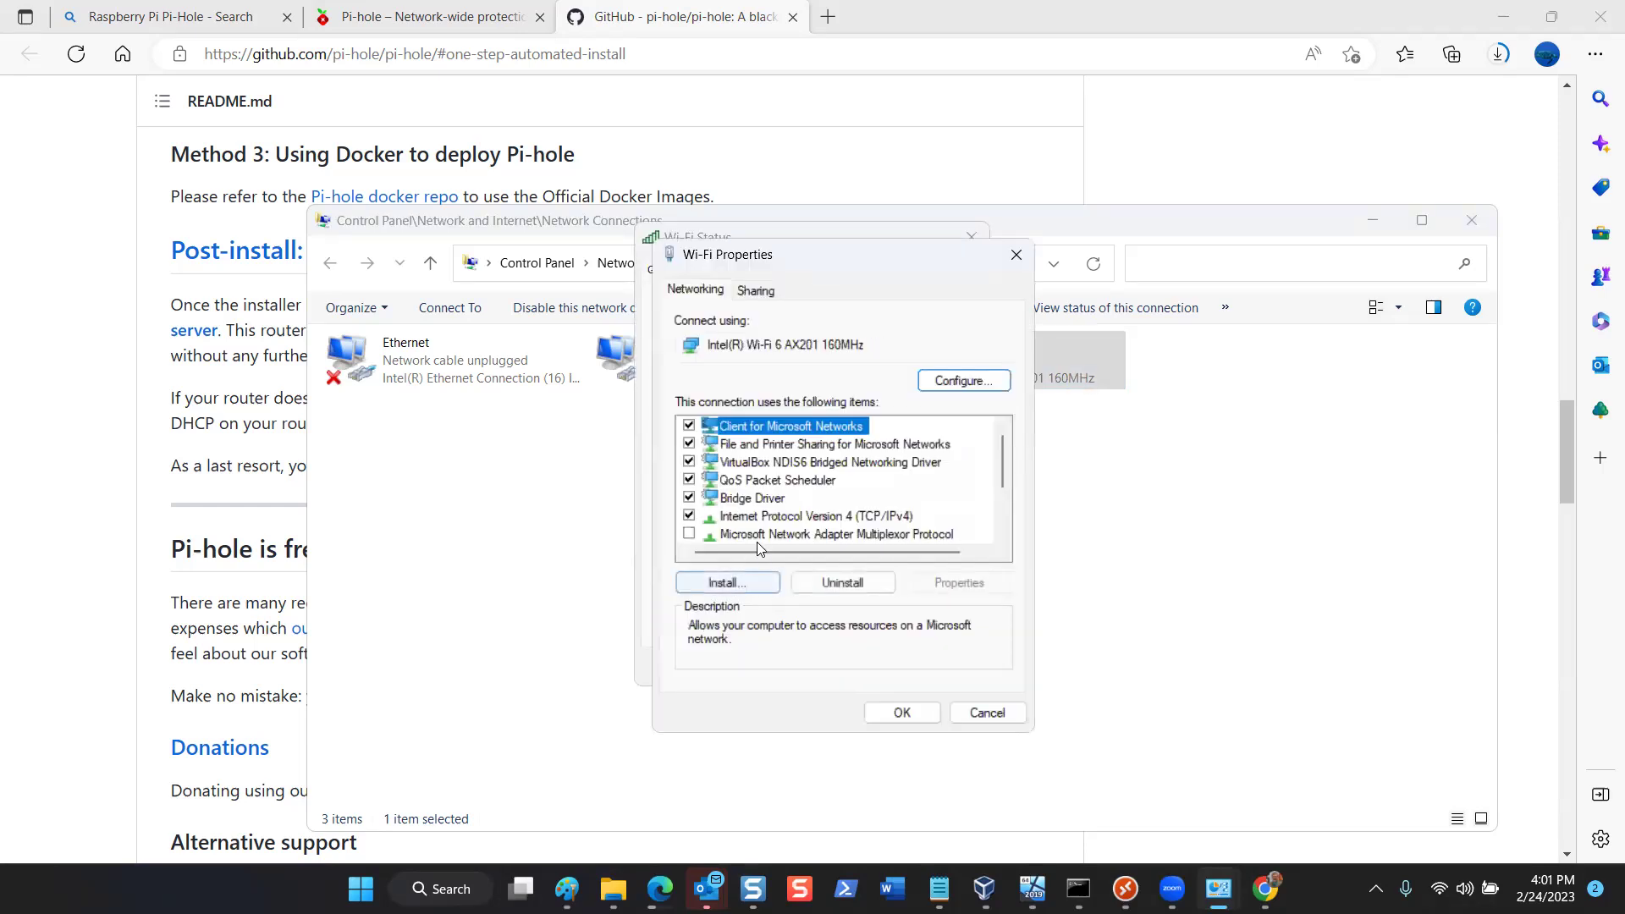
double_click(766, 516)
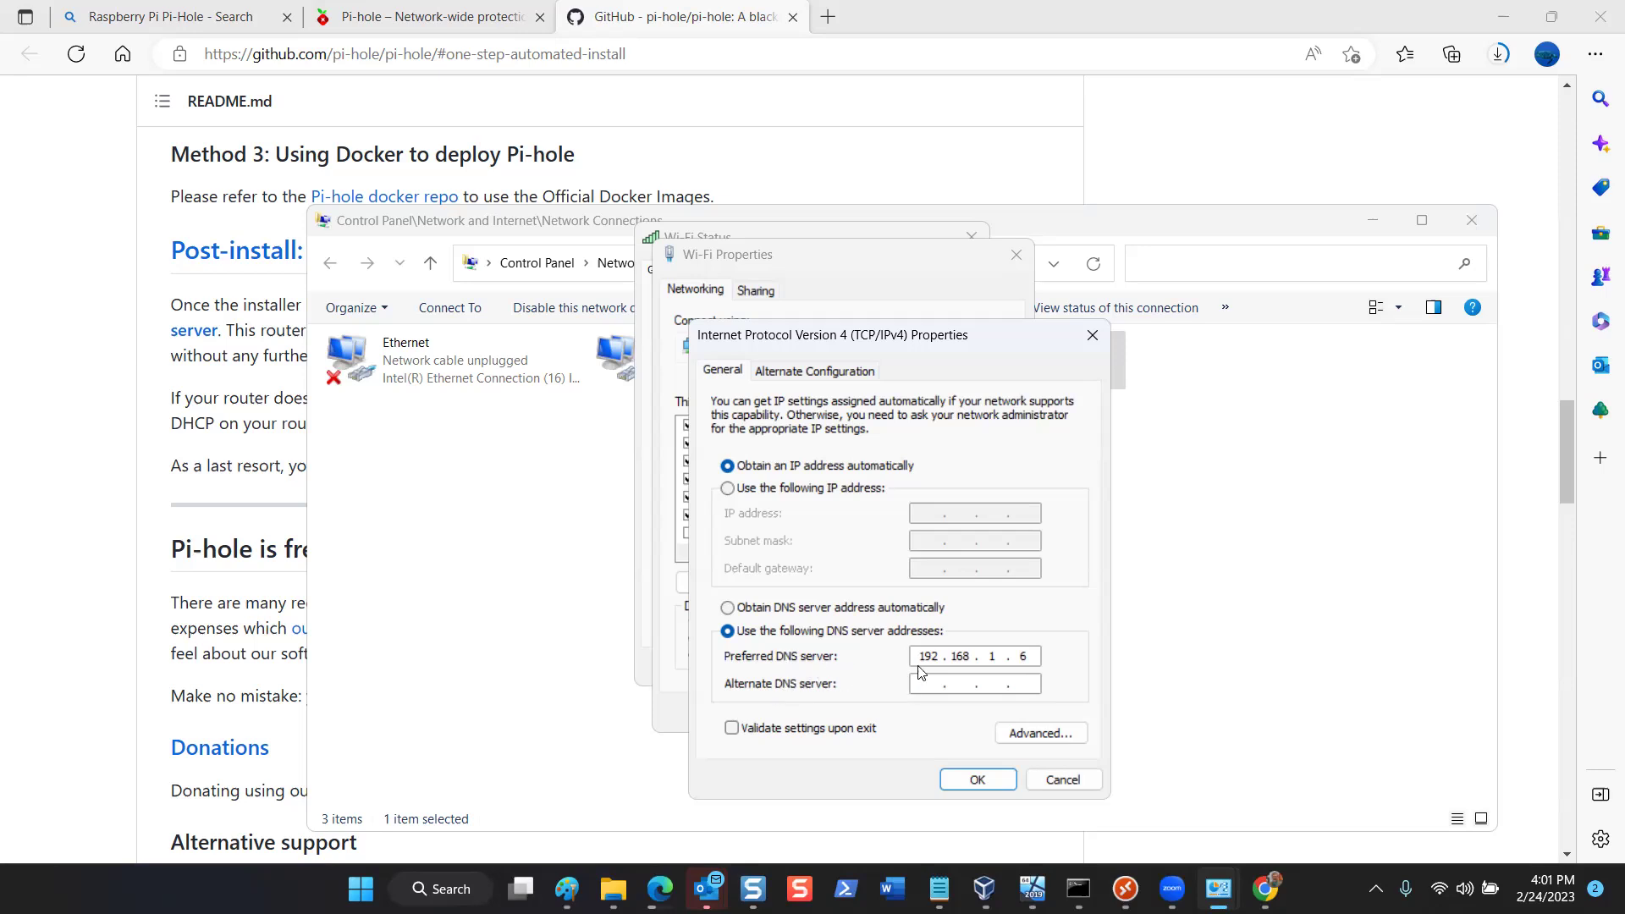
left_click_drag(920, 657, 963, 660)
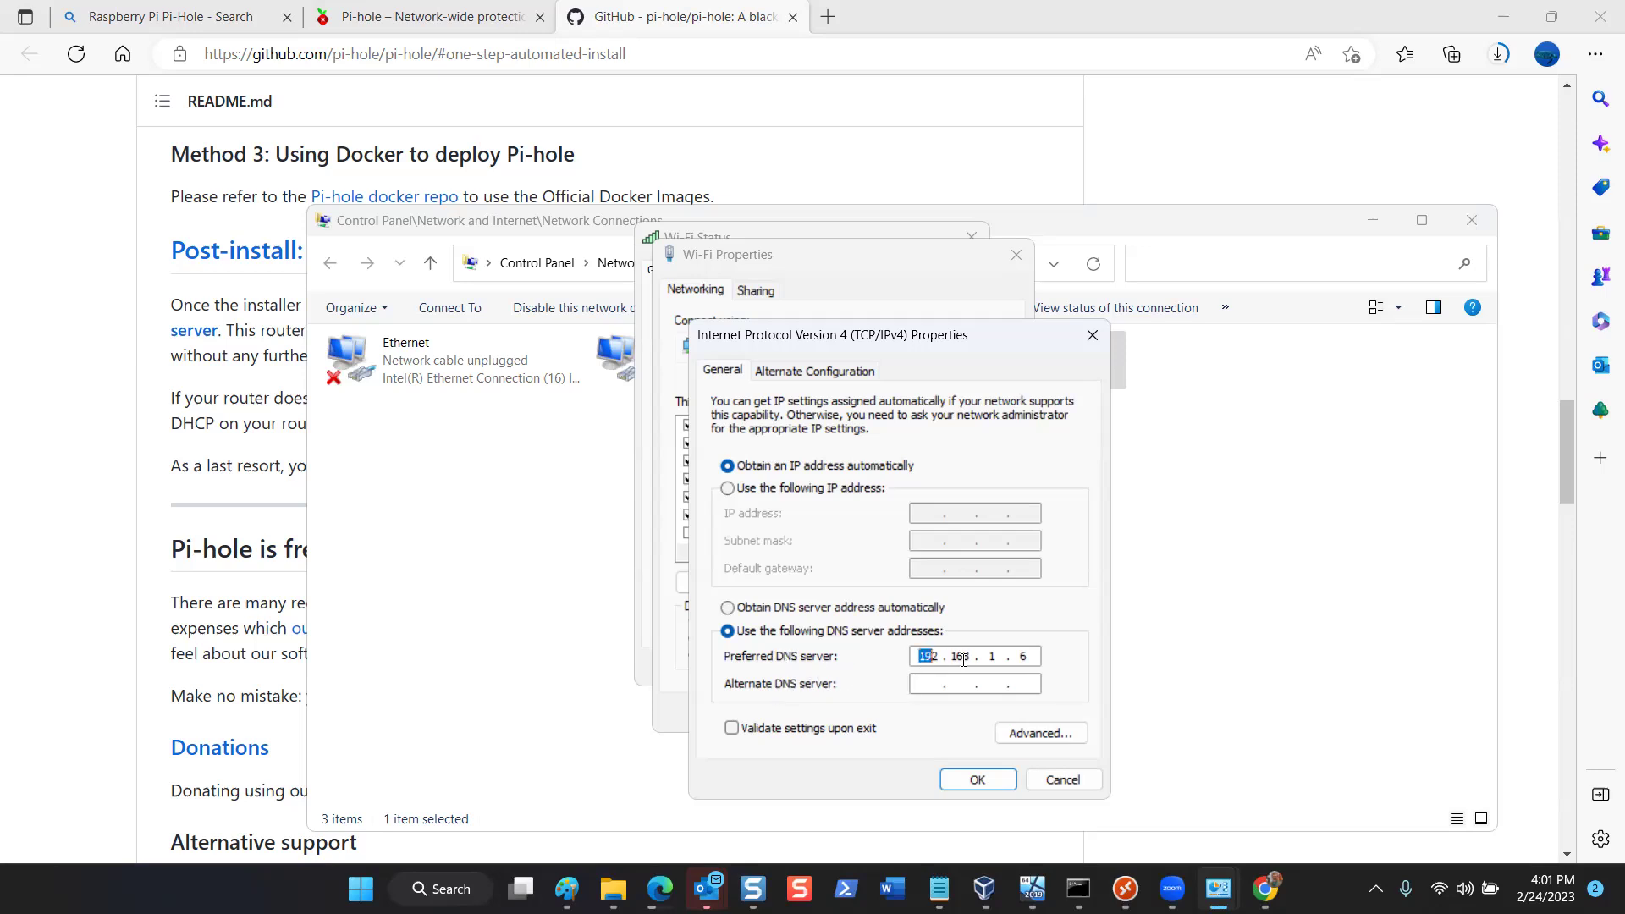
double_click(1024, 657)
type("5")
left_click(1068, 780)
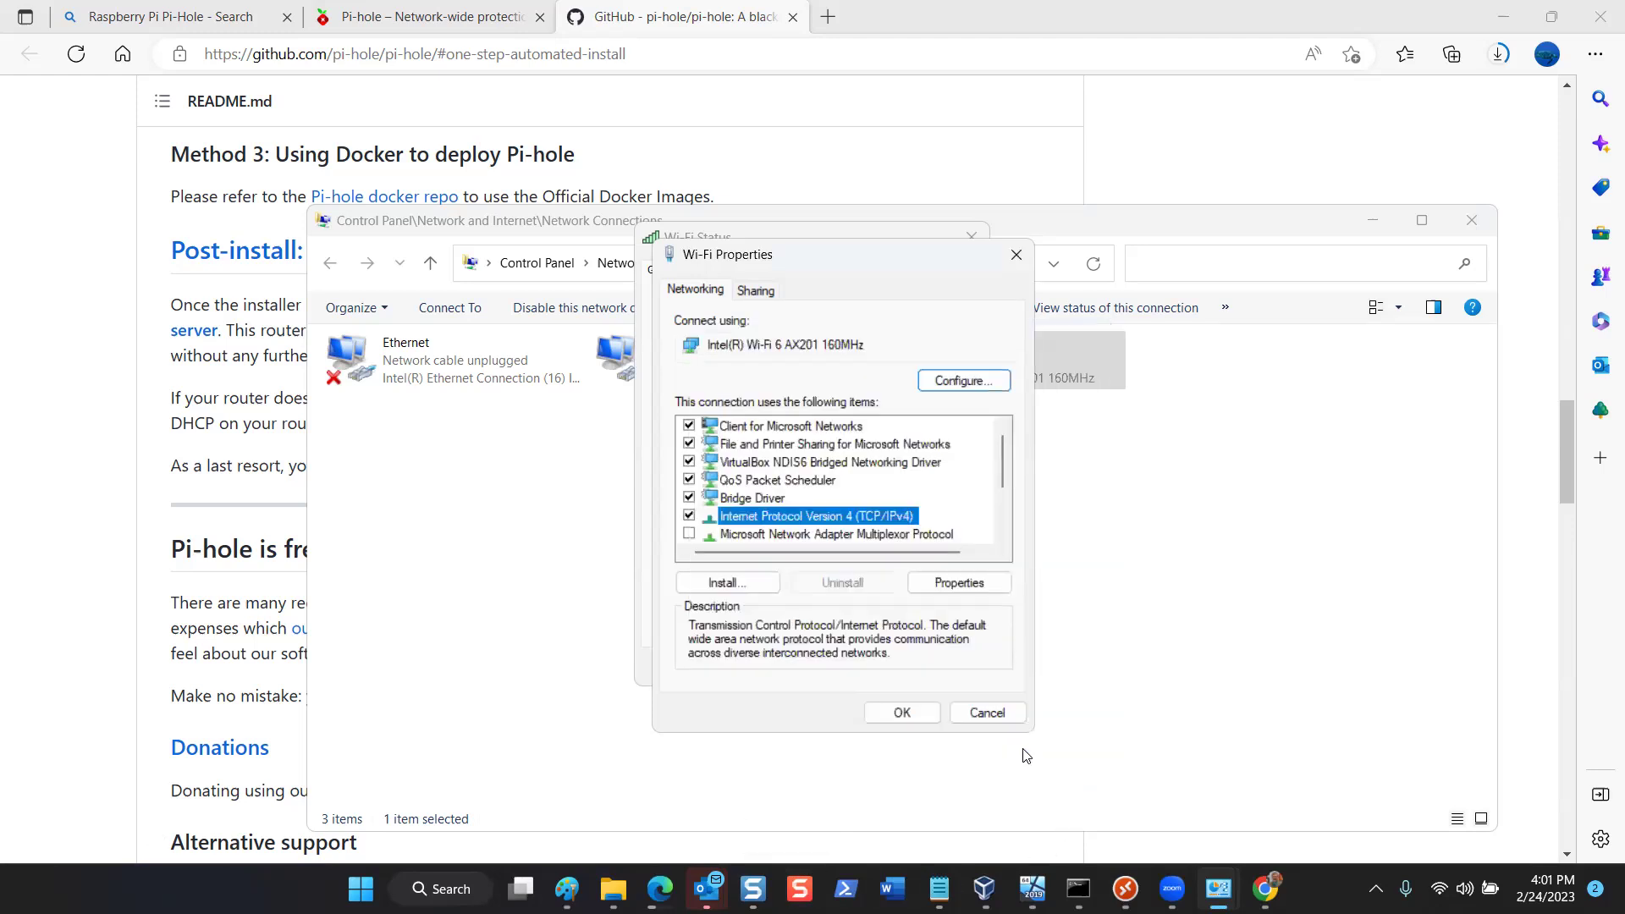
left_click(1008, 719)
left_click(952, 669)
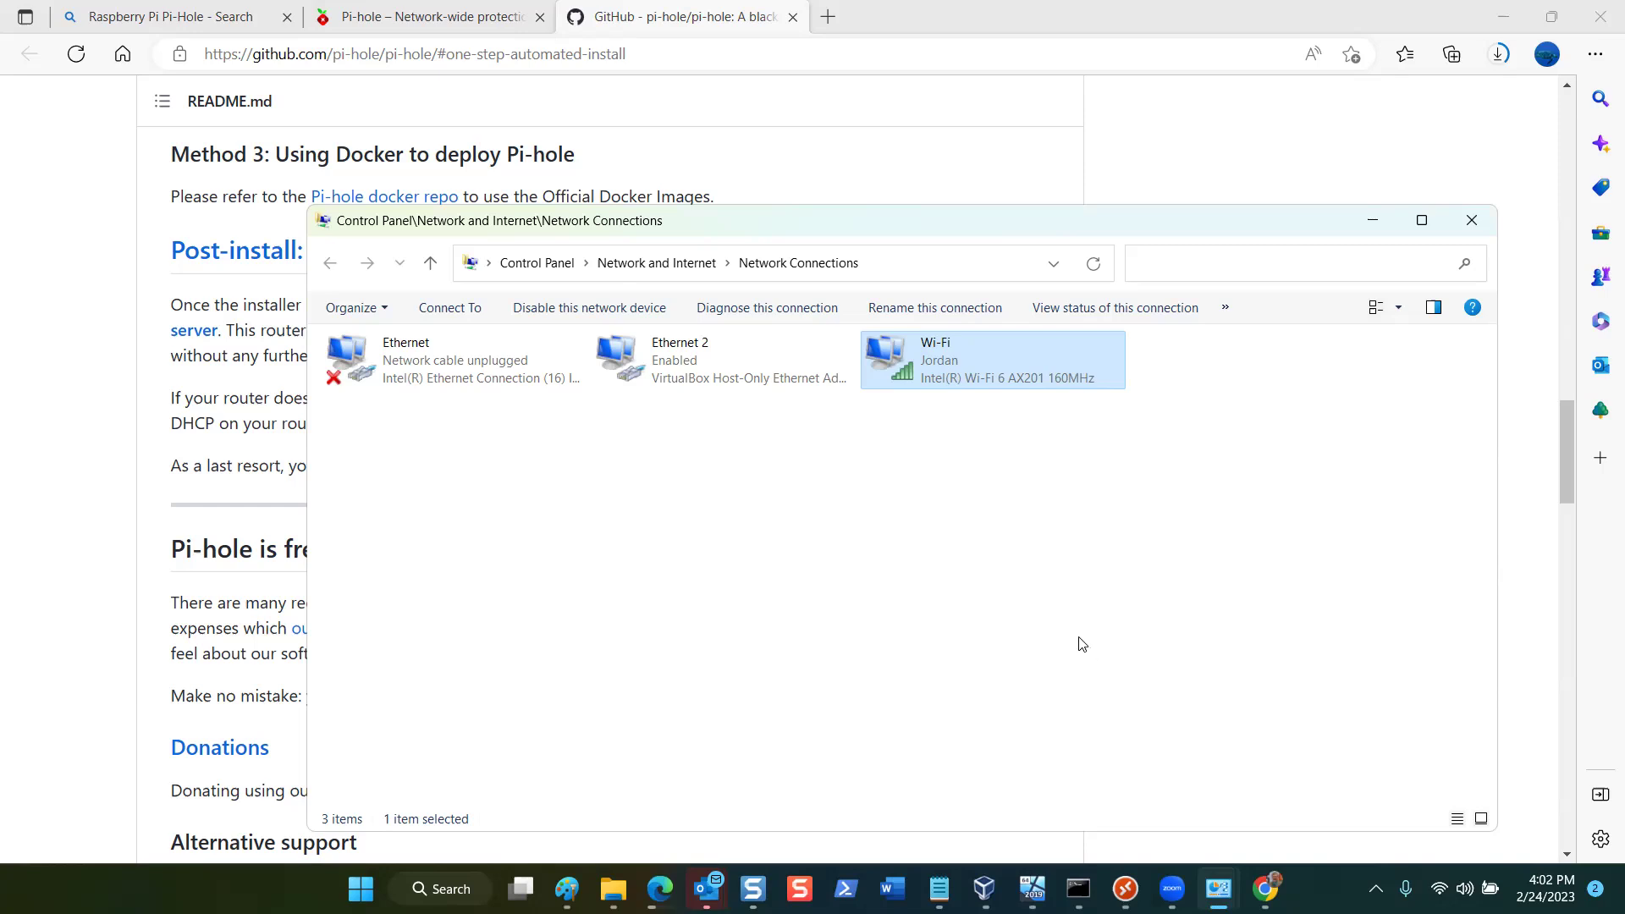
left_click(1375, 222)
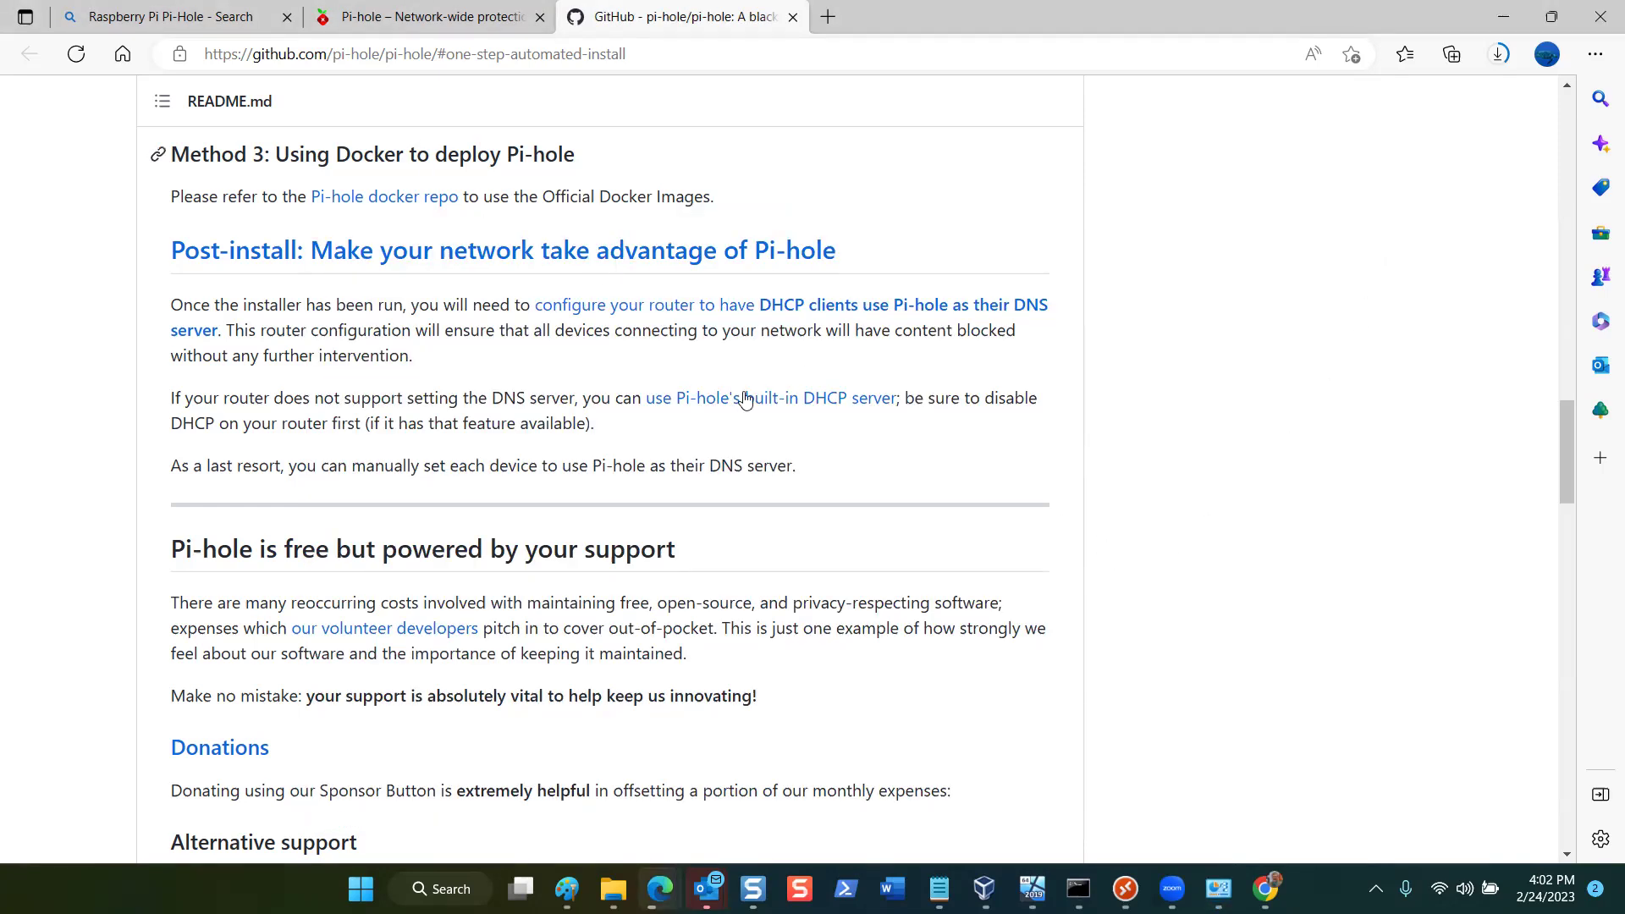
- Switch Edge to the Blackboard Module 2 page and highlight the YouTube link text in the 2.2 instructions
mouse_move(707, 888)
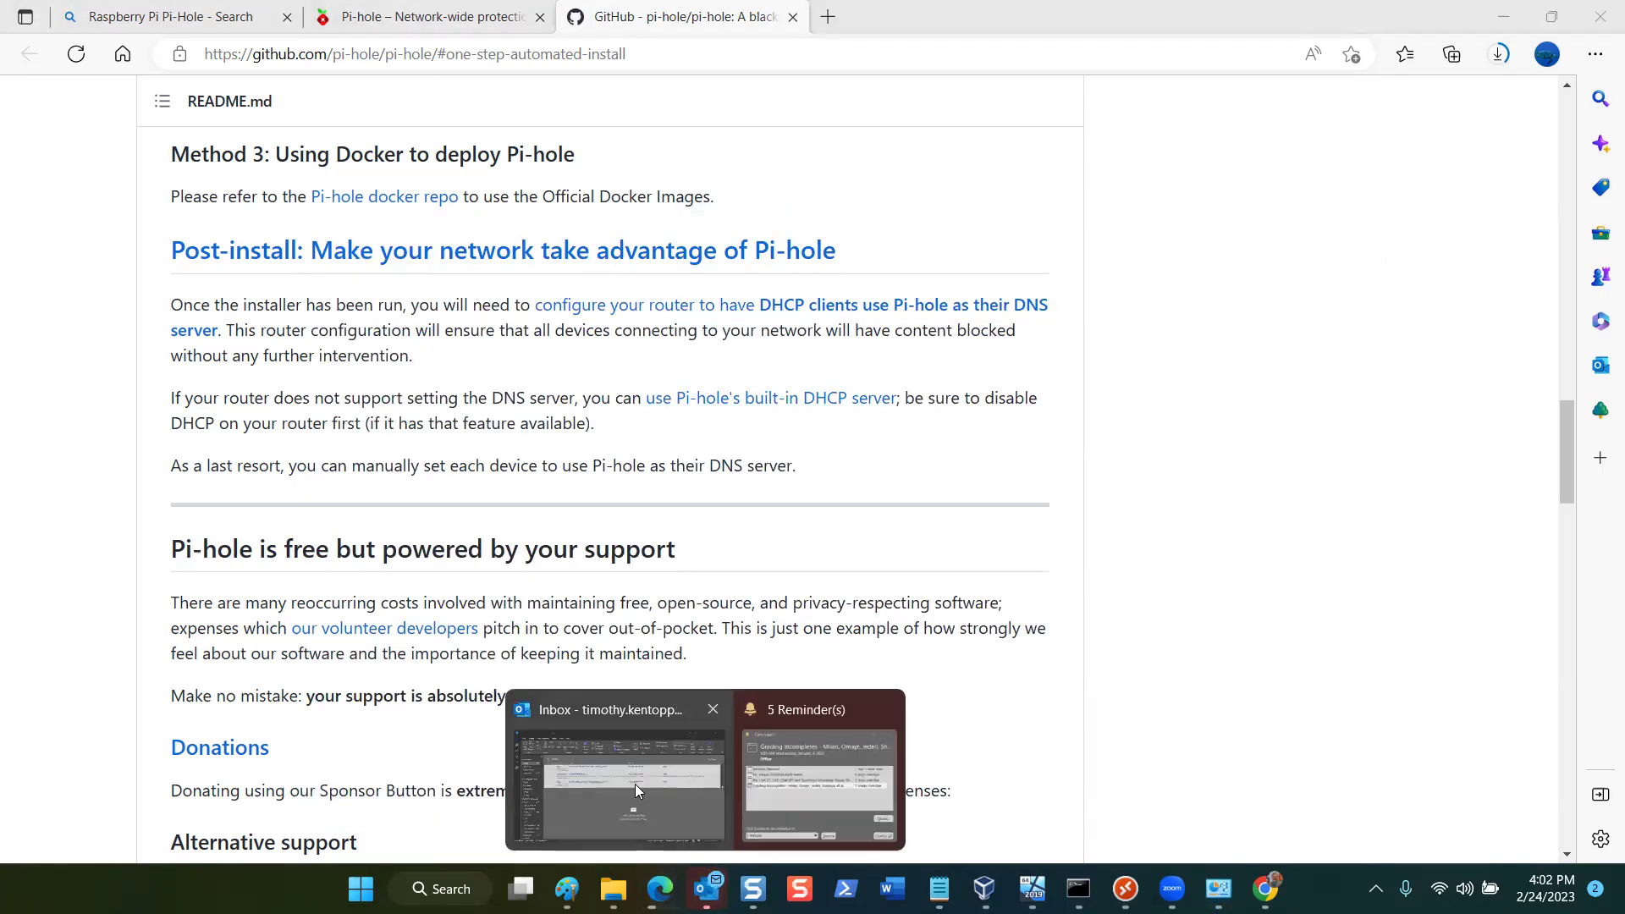
left_click(635, 784)
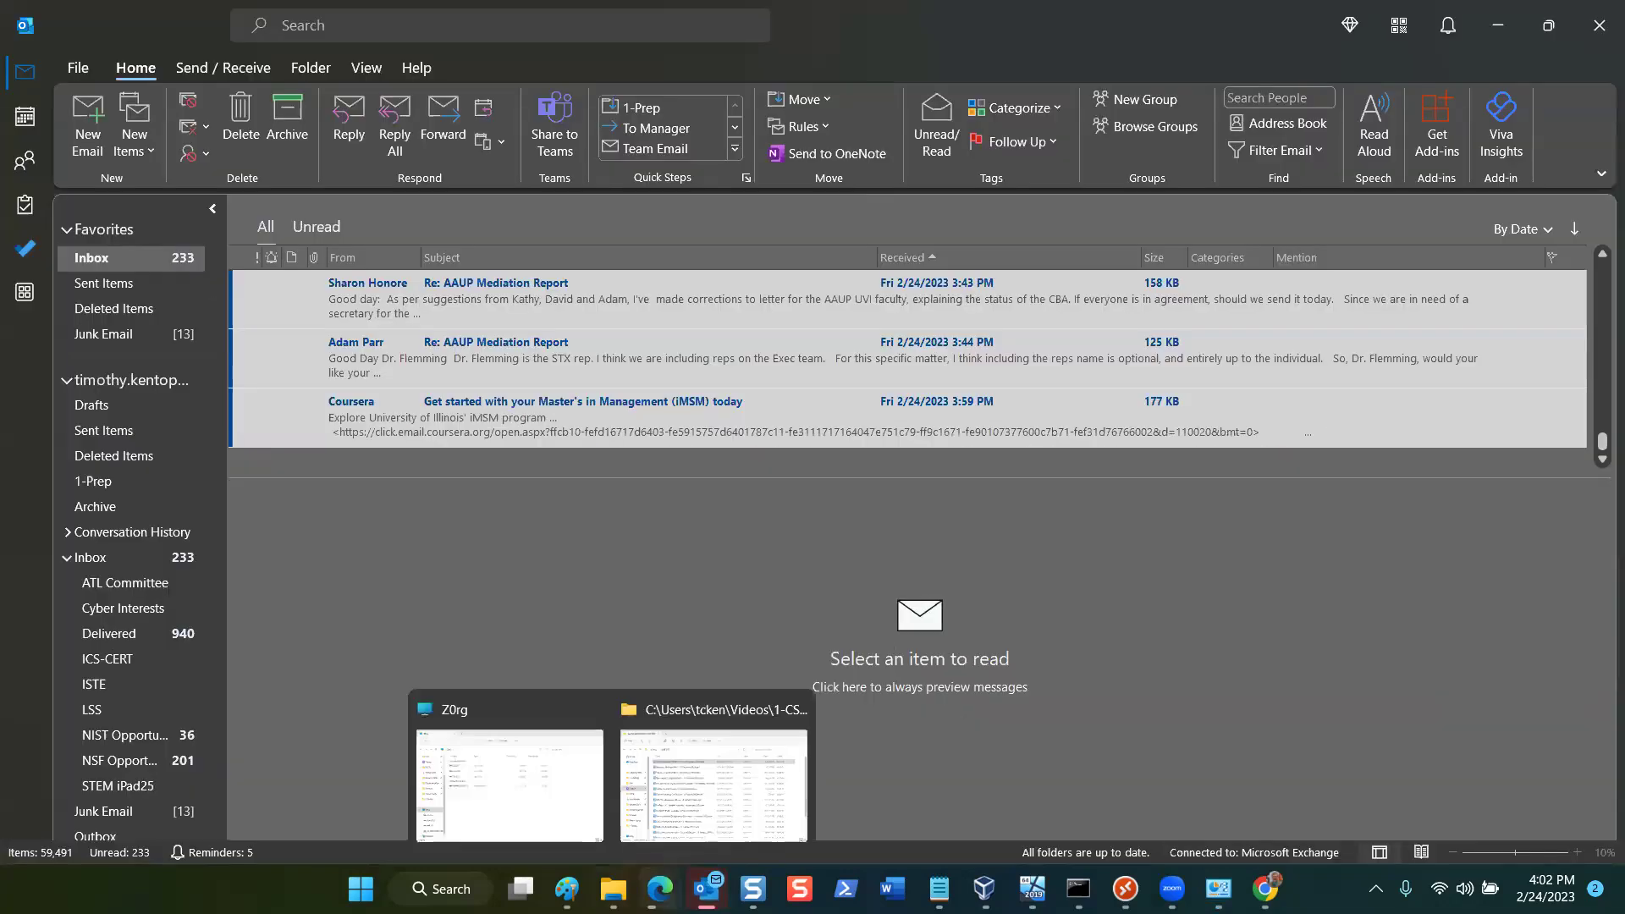
mouse_move(660, 889)
left_click(622, 825)
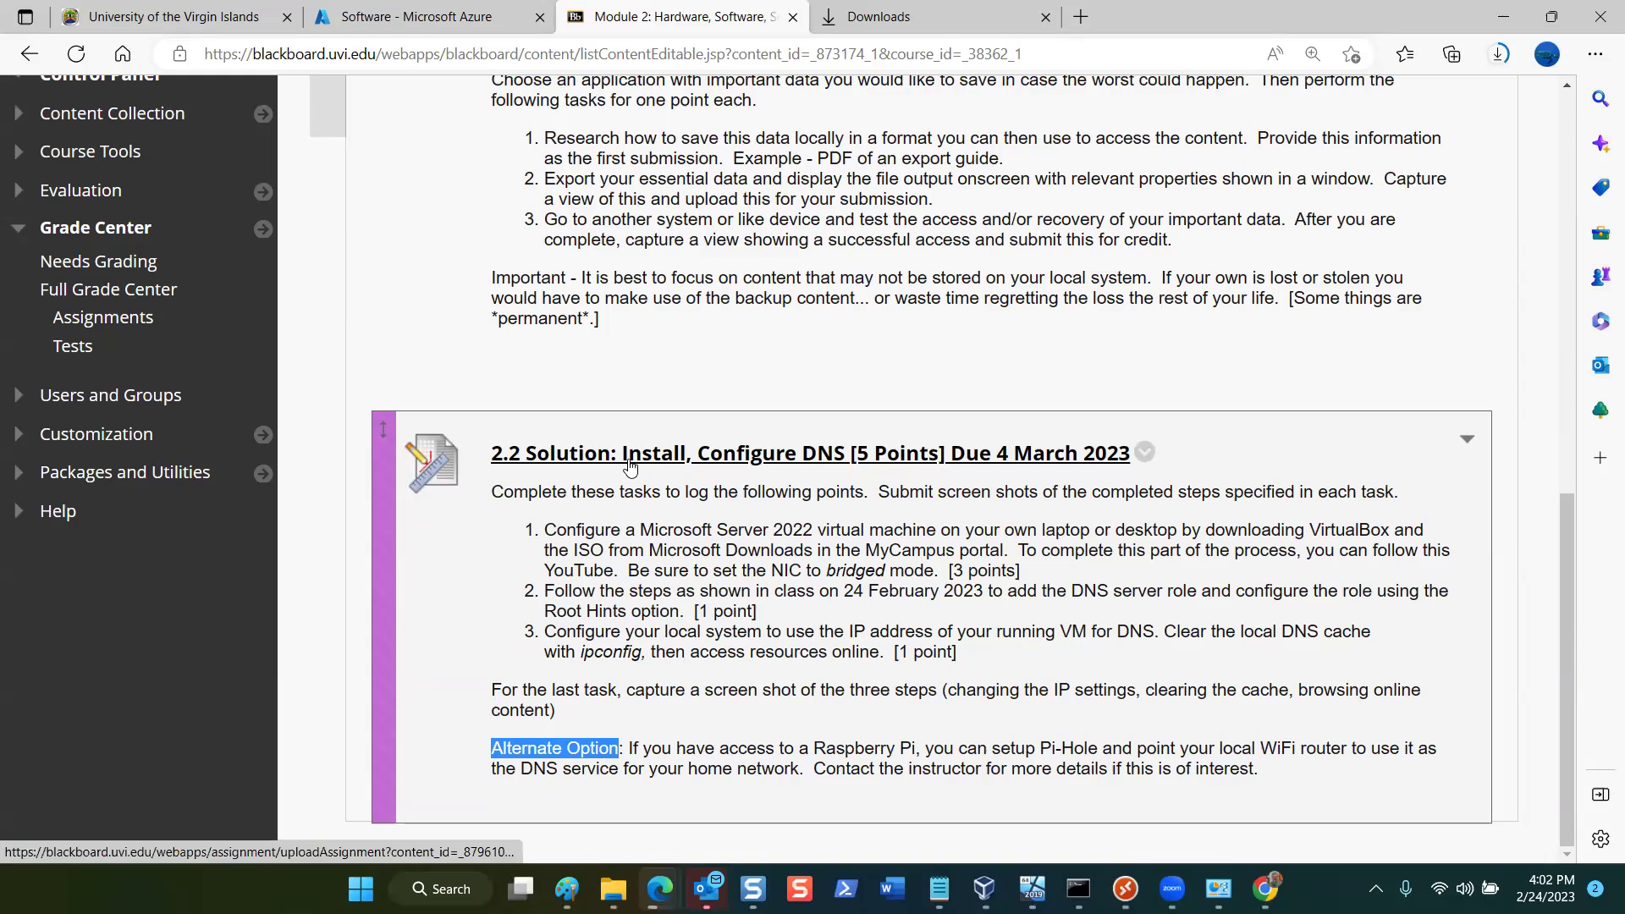
left_click(789, 737)
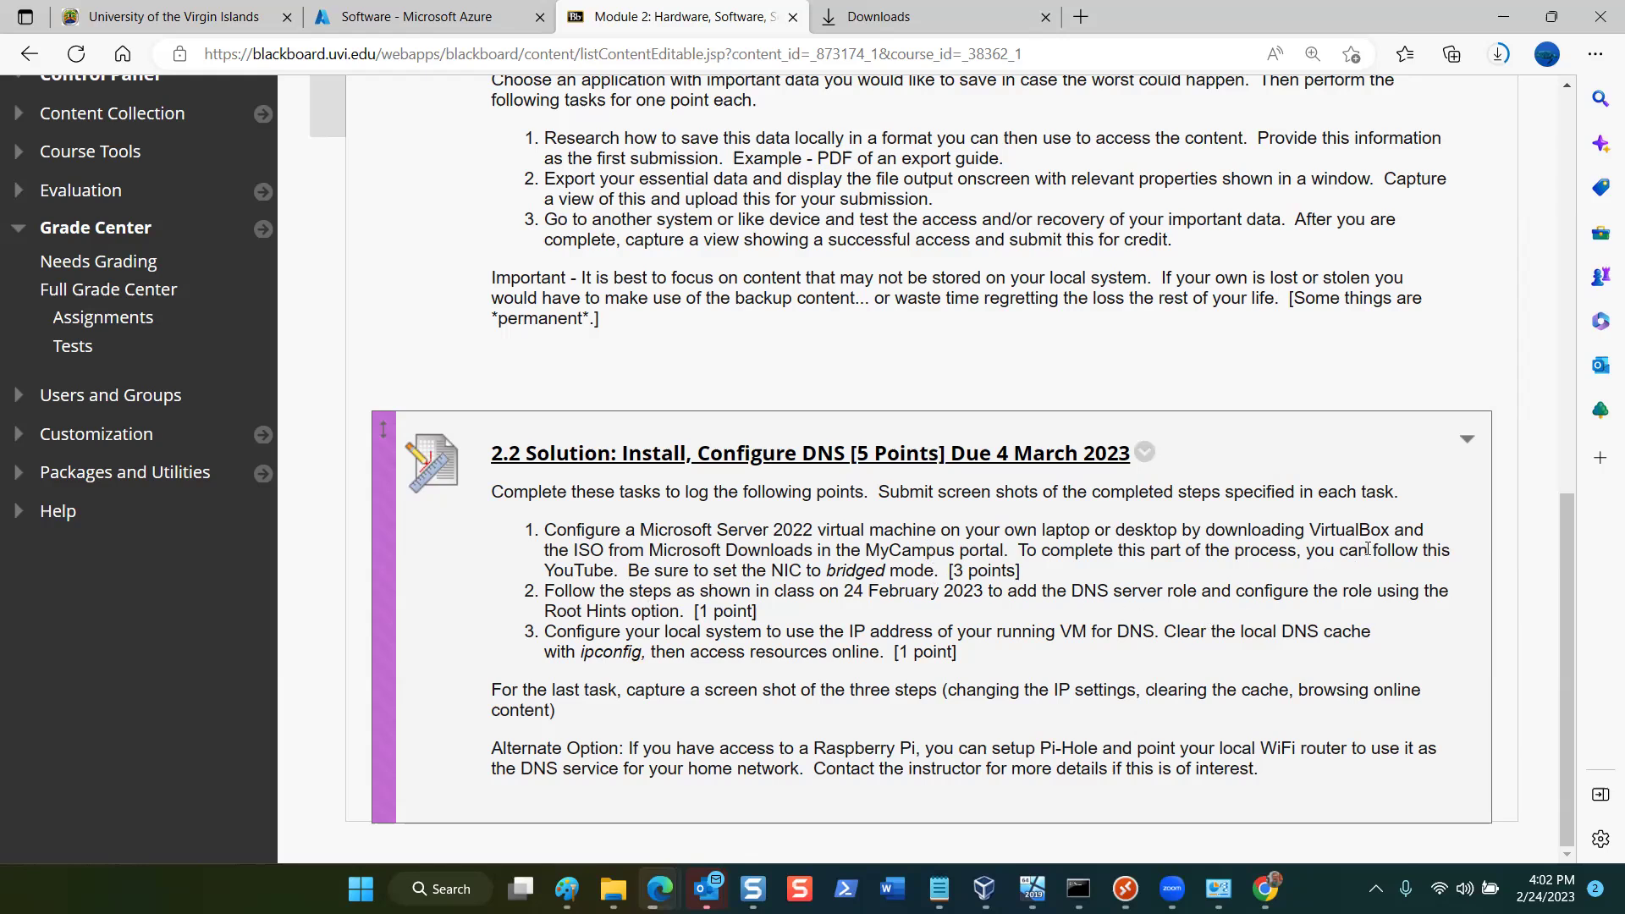
left_click_drag(1377, 548, 618, 568)
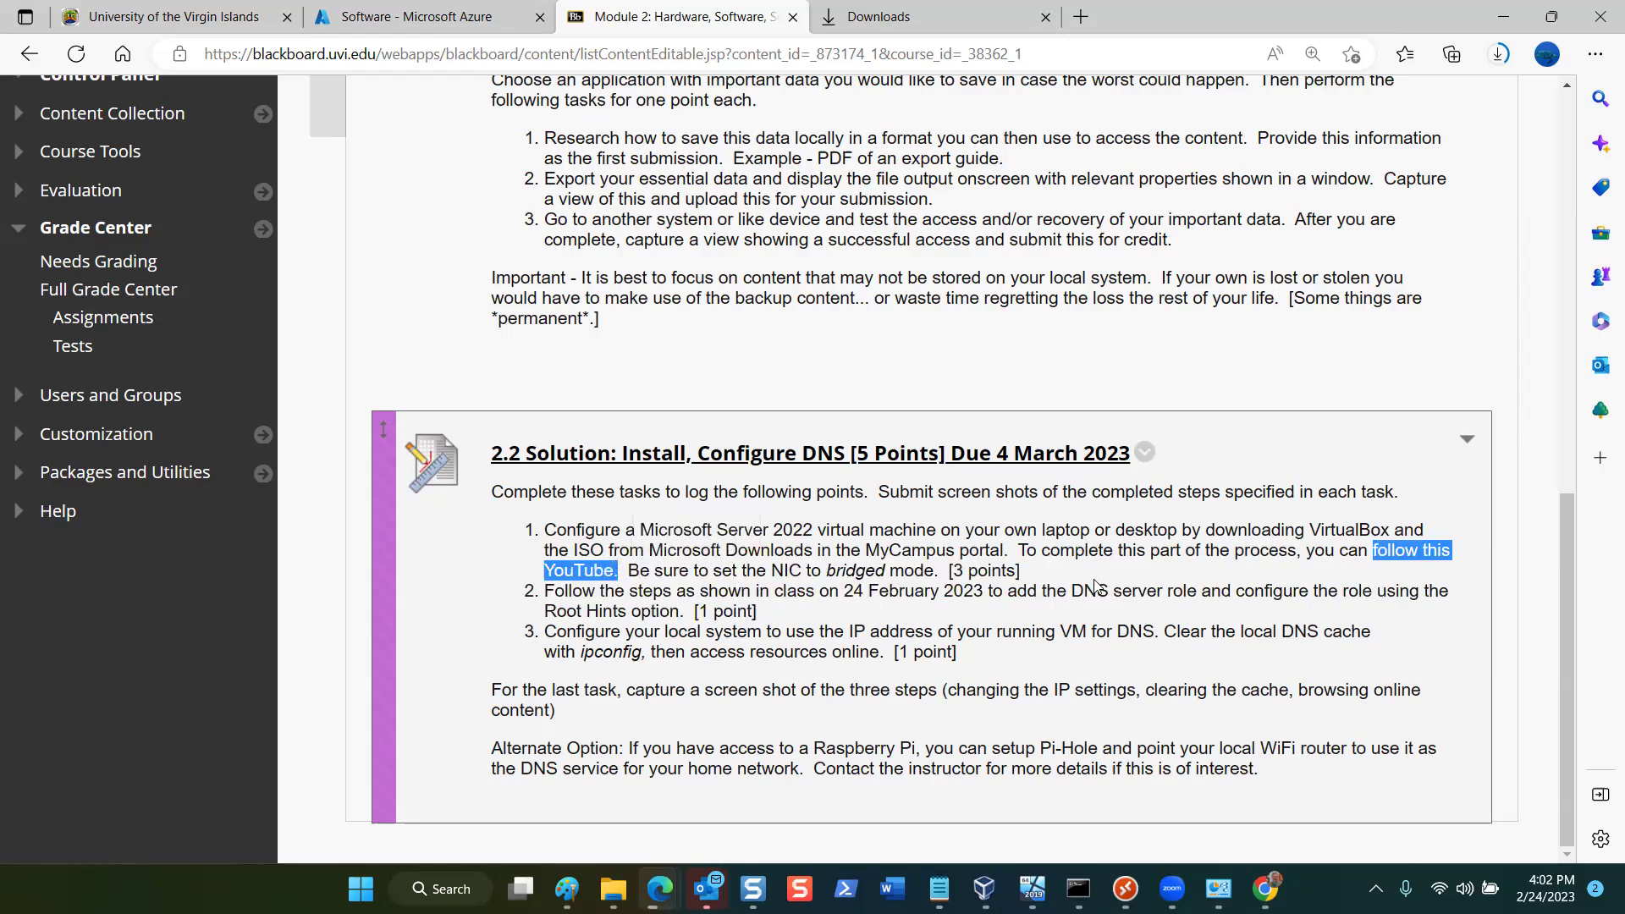